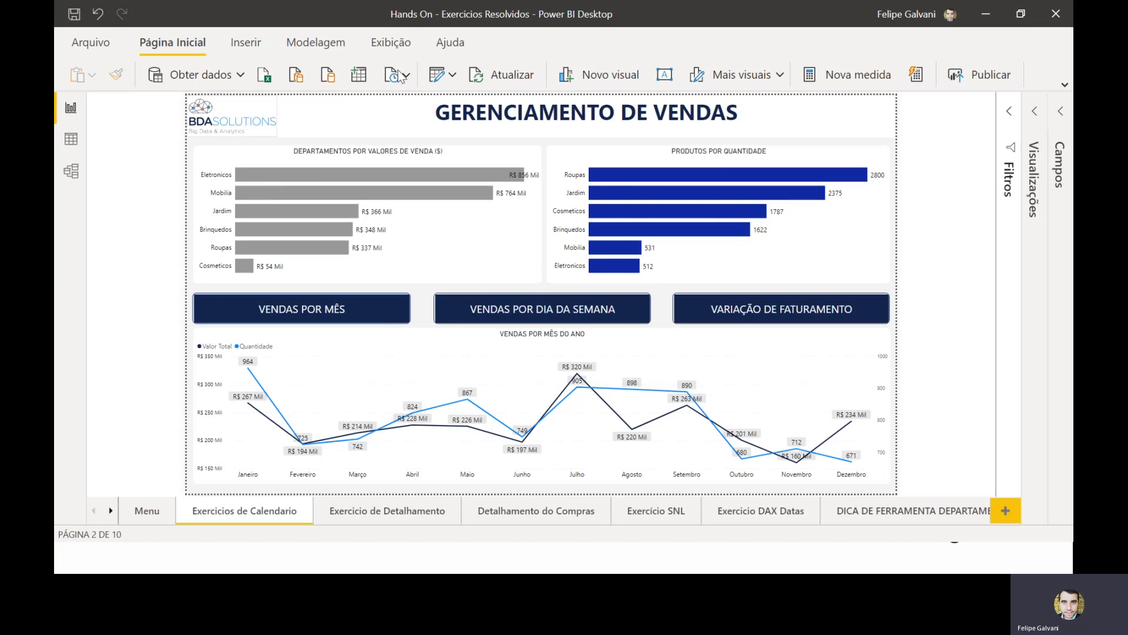
- Expand the ribbon and switch to the other open Power BI Desktop report, Hands On
click(1064, 82)
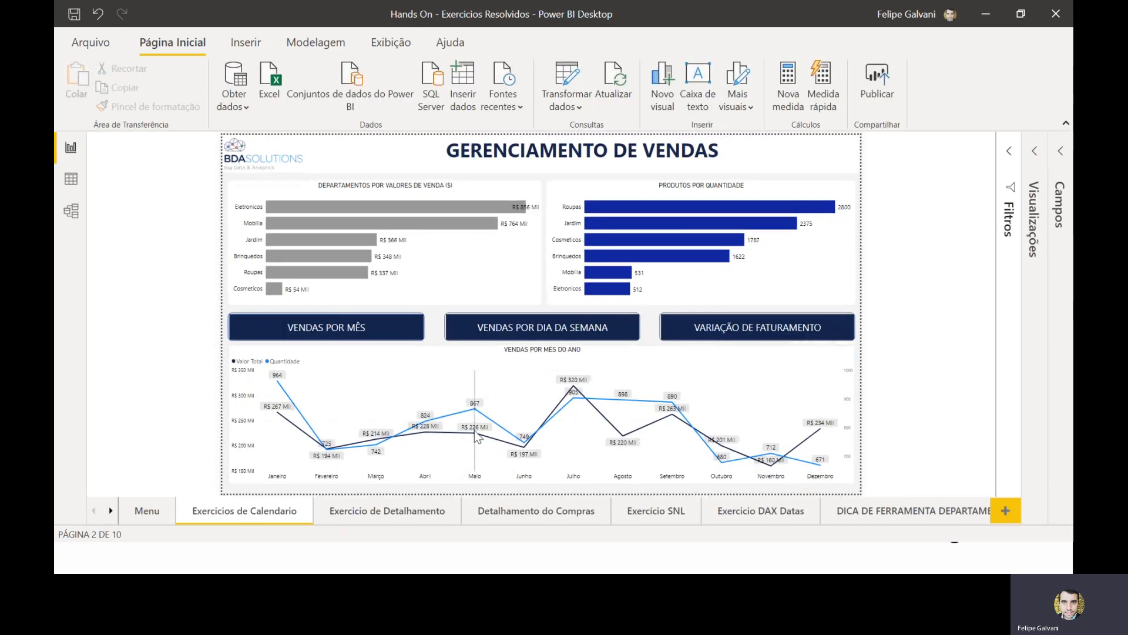
key(alt+Tab)
key(alt+Tab)
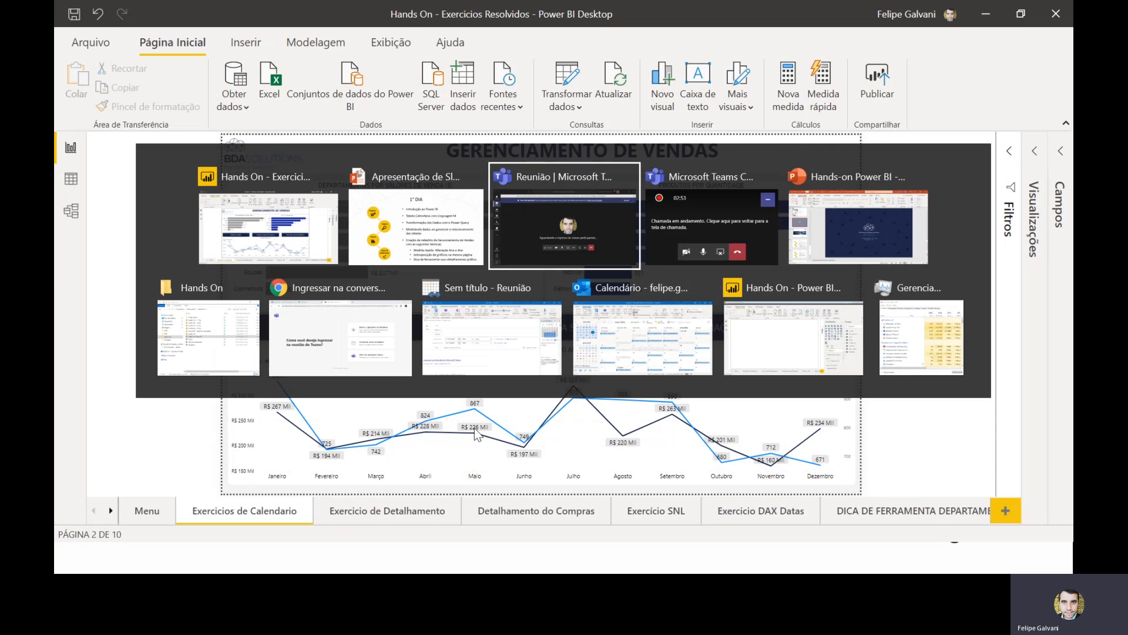
key(alt+Tab)
key(alt+Tab)
key(alt+Tab)
key(alt+Tab)
key(alt+Tab)
key(alt+Tab)
key(alt+Tab)
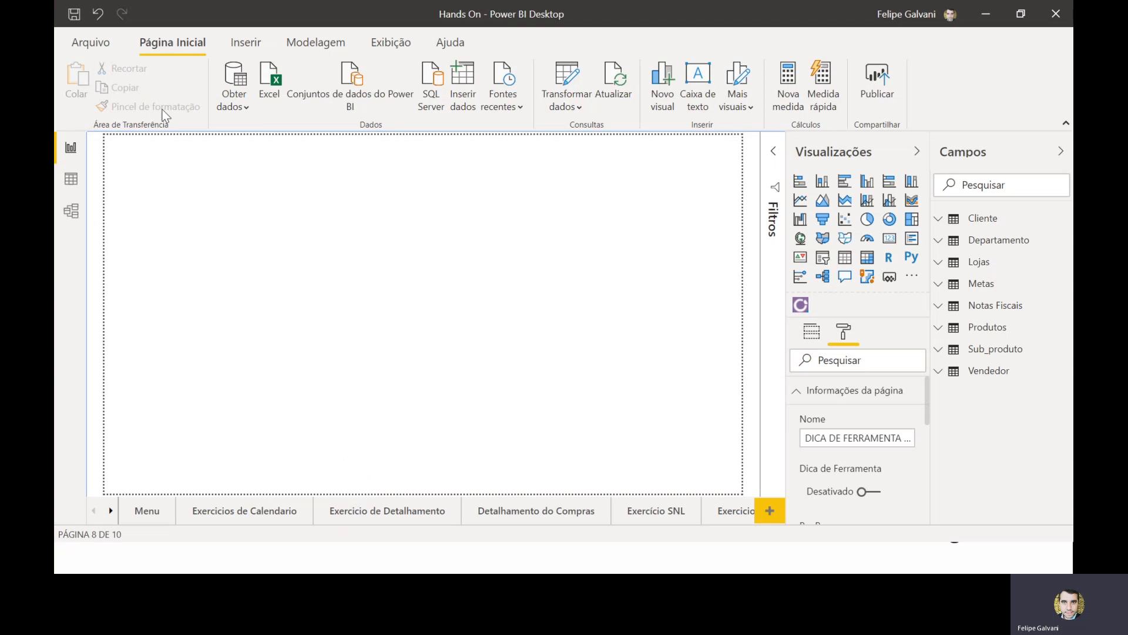
- Review the common data source types available for import and the list of recently used sources
click(237, 101)
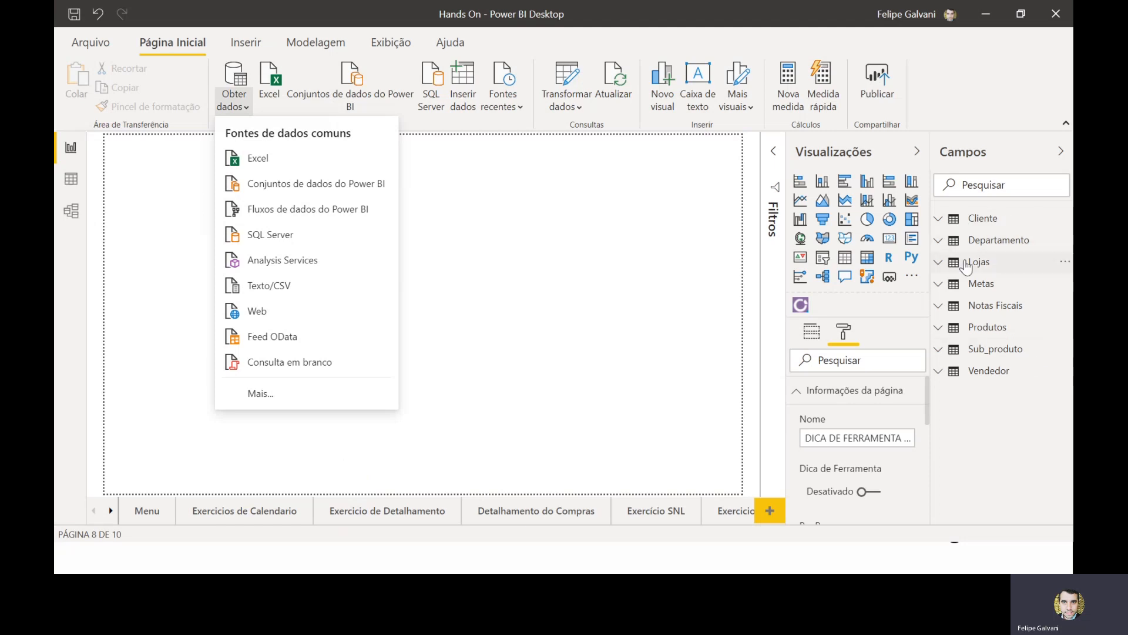
mouse_move(973, 265)
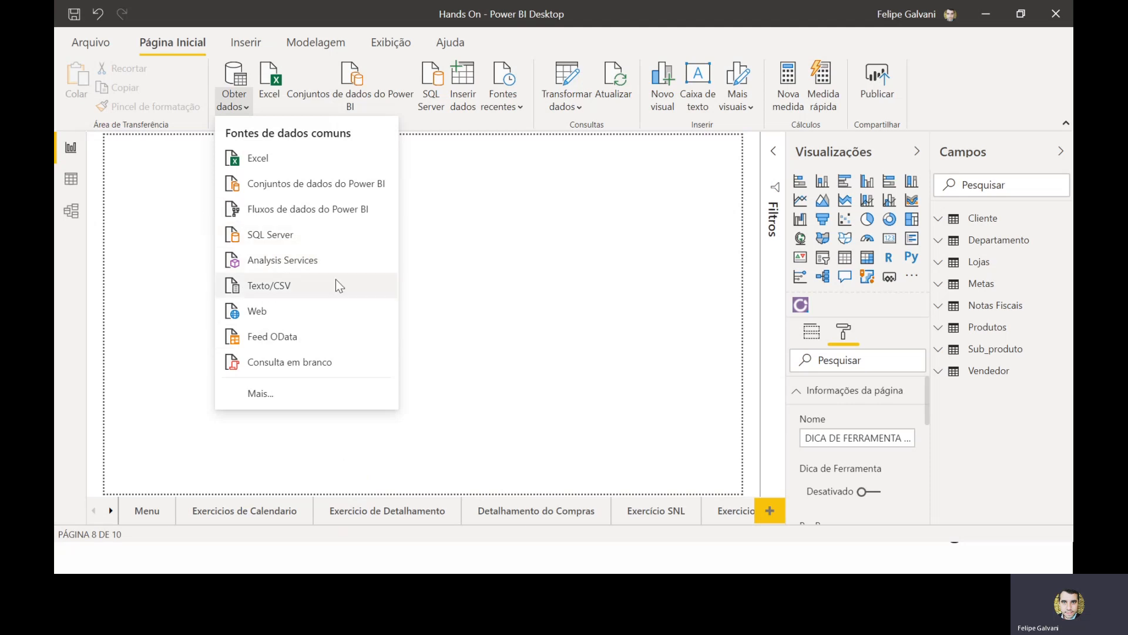
click(453, 268)
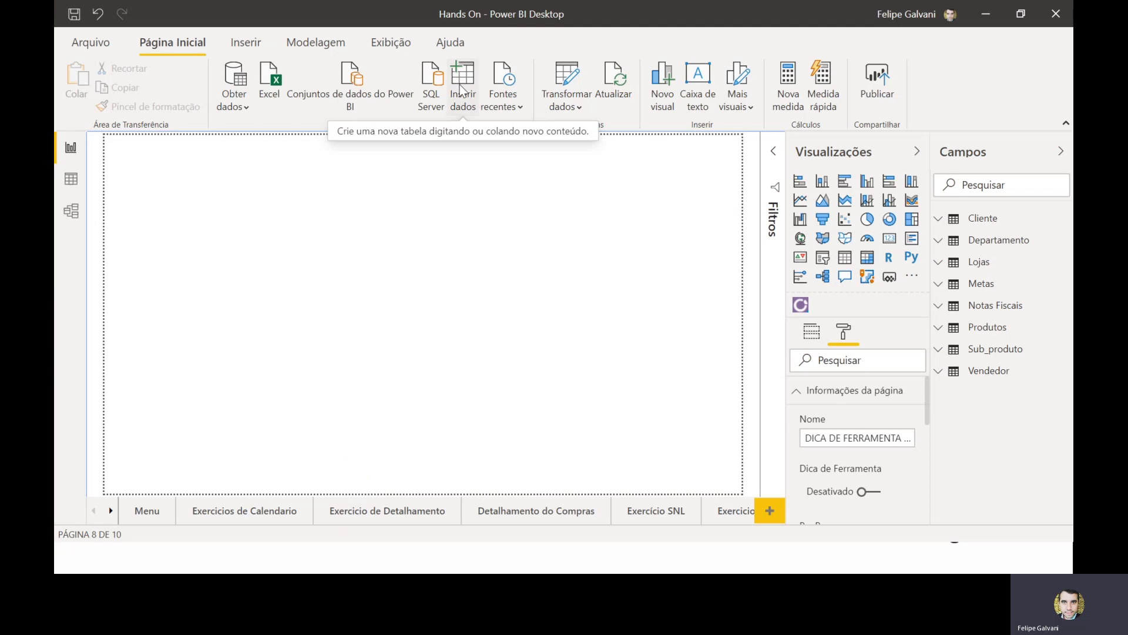
click(497, 111)
scroll(555, 229, down, 1)
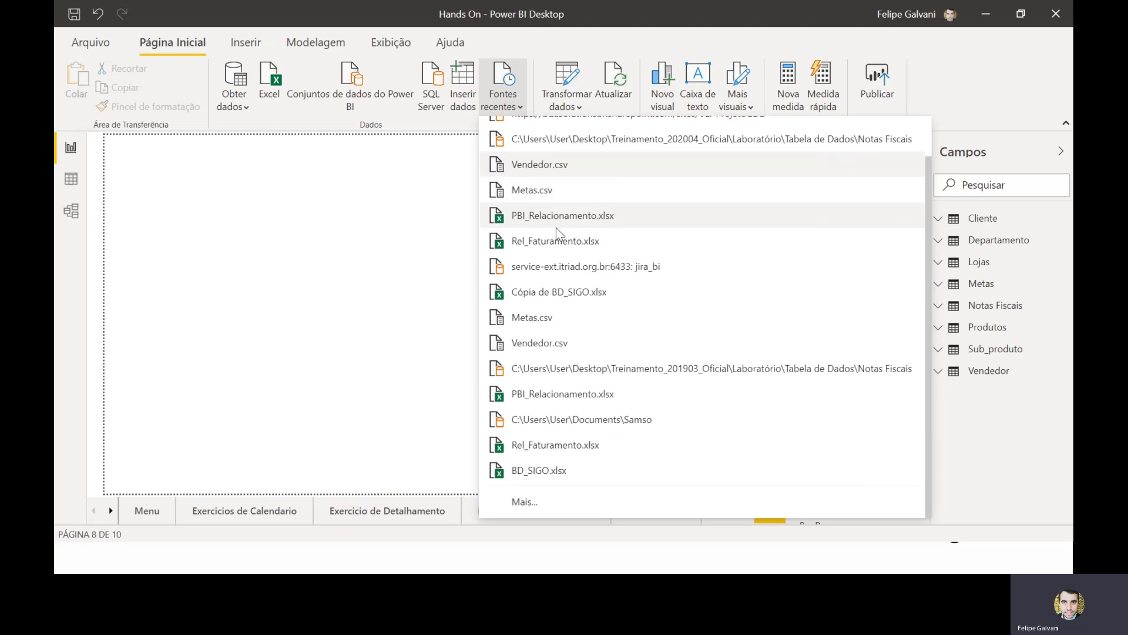
scroll(608, 463, up, 1)
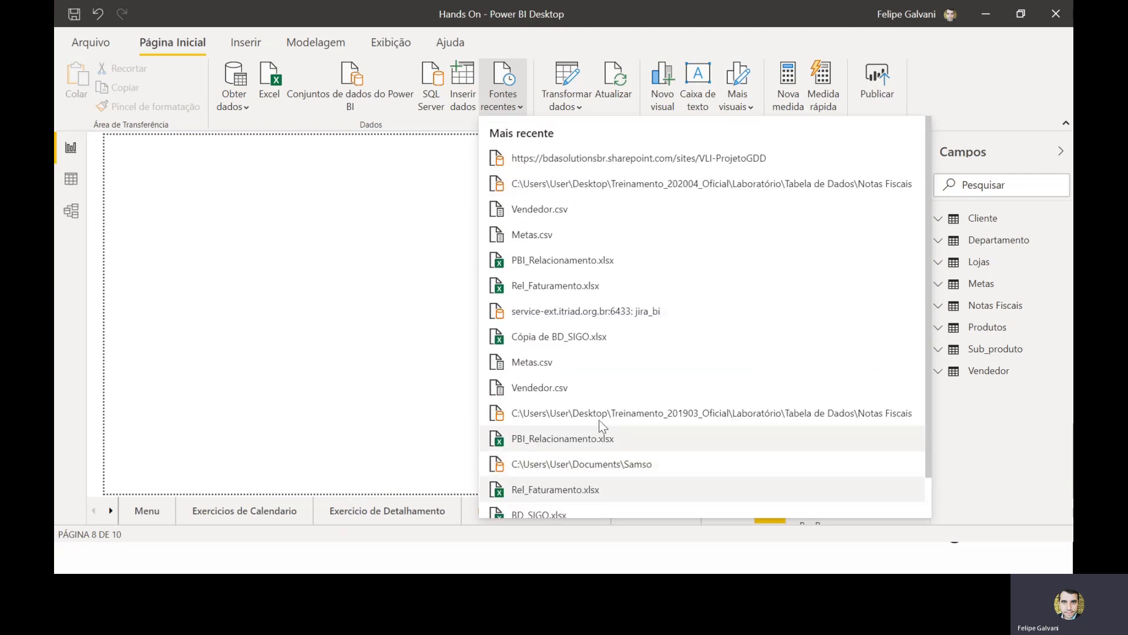
click(434, 252)
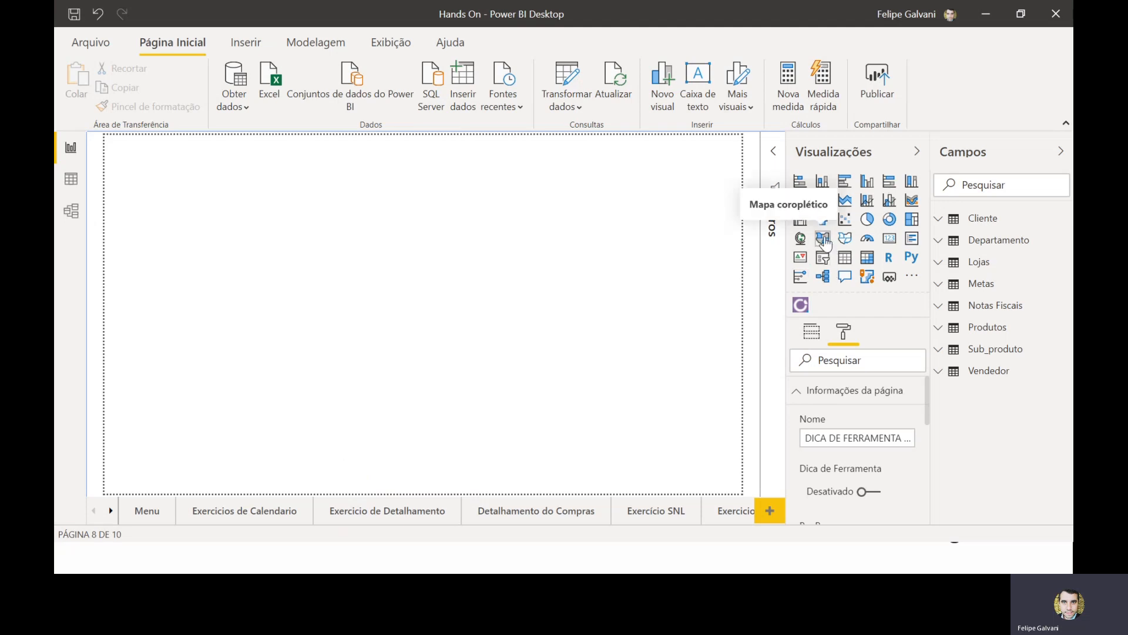
- Review the options for importing more visuals and the available insertion, modelling, display and help commands
click(740, 105)
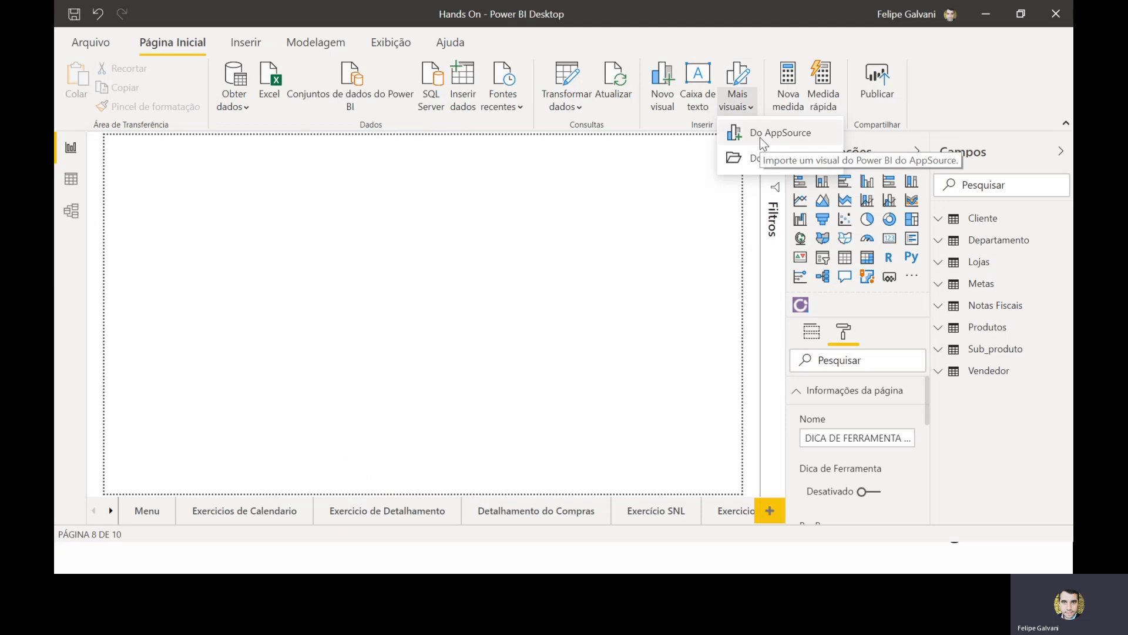
click(792, 101)
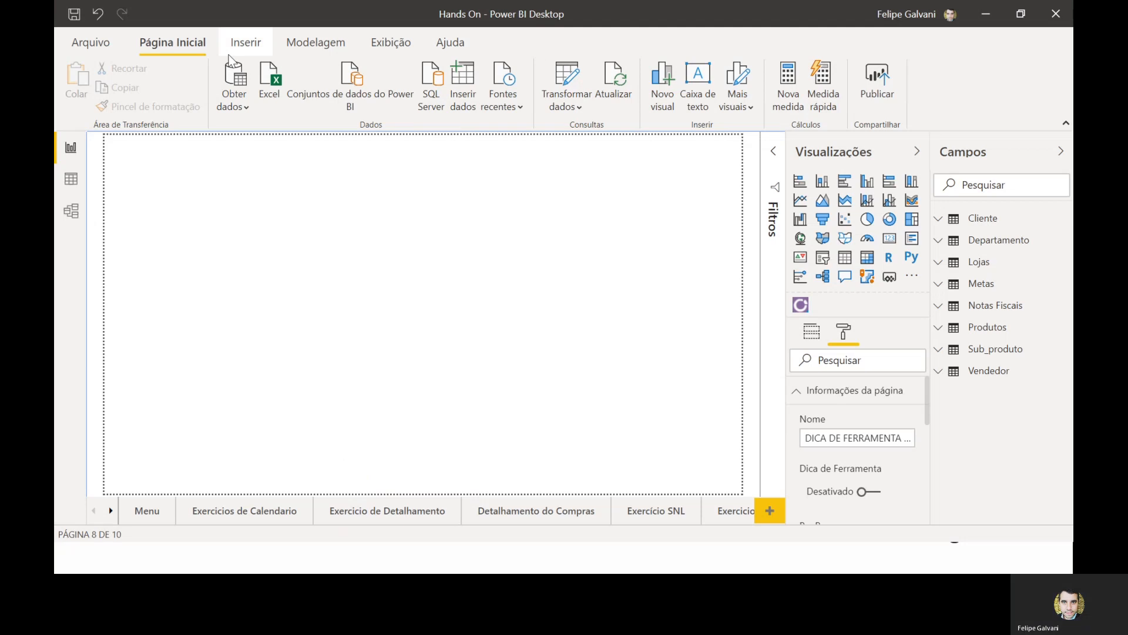
click(262, 41)
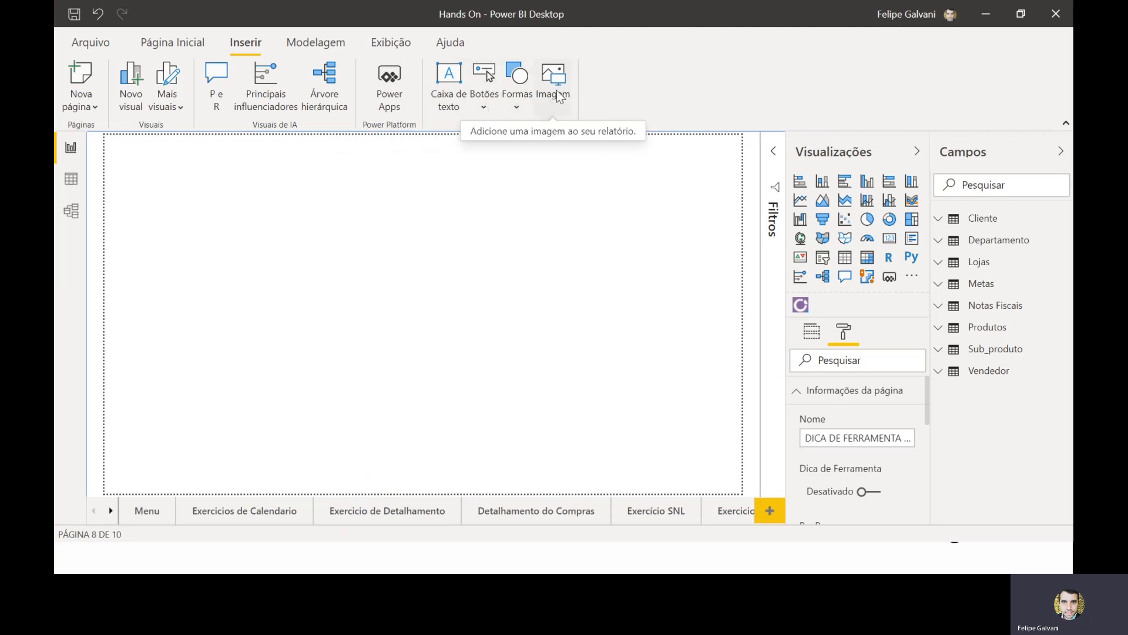
click(340, 43)
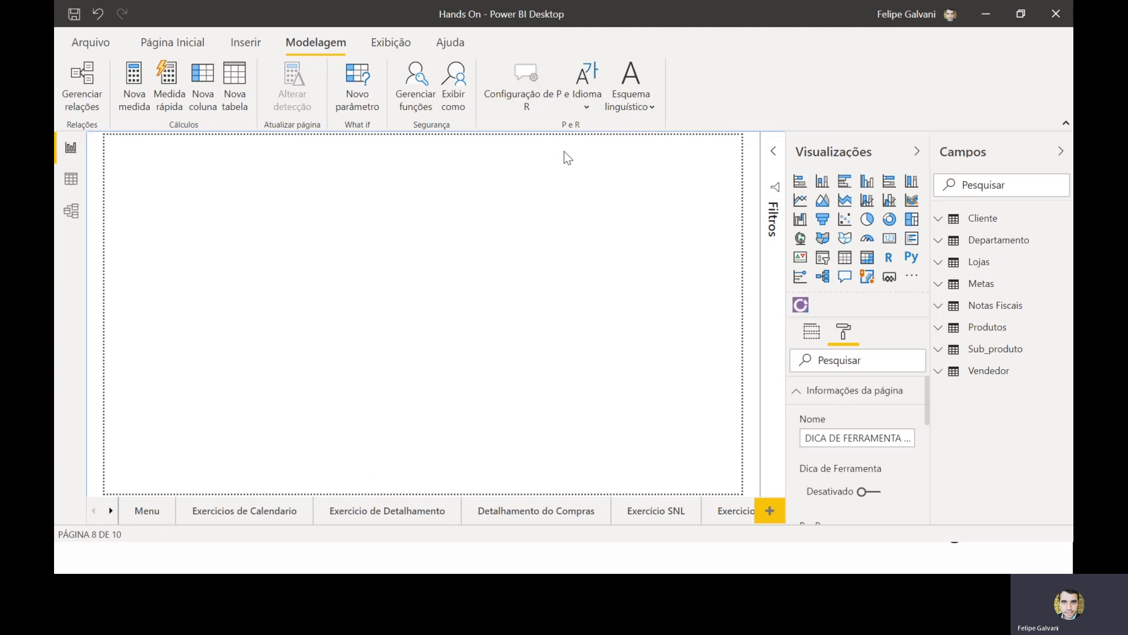
click(396, 41)
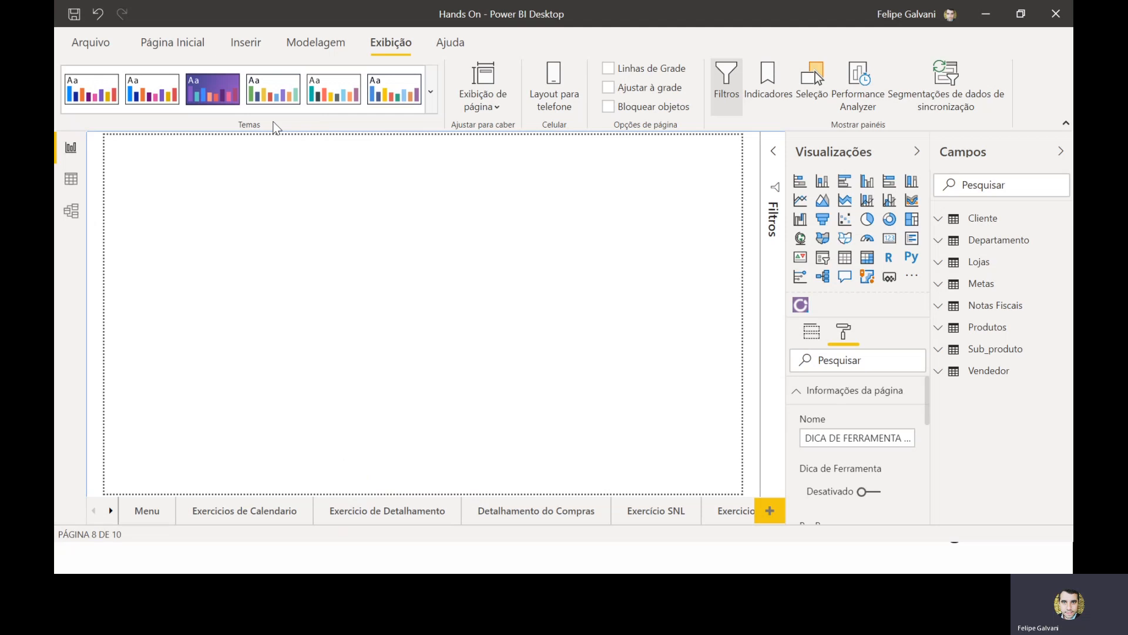
click(487, 111)
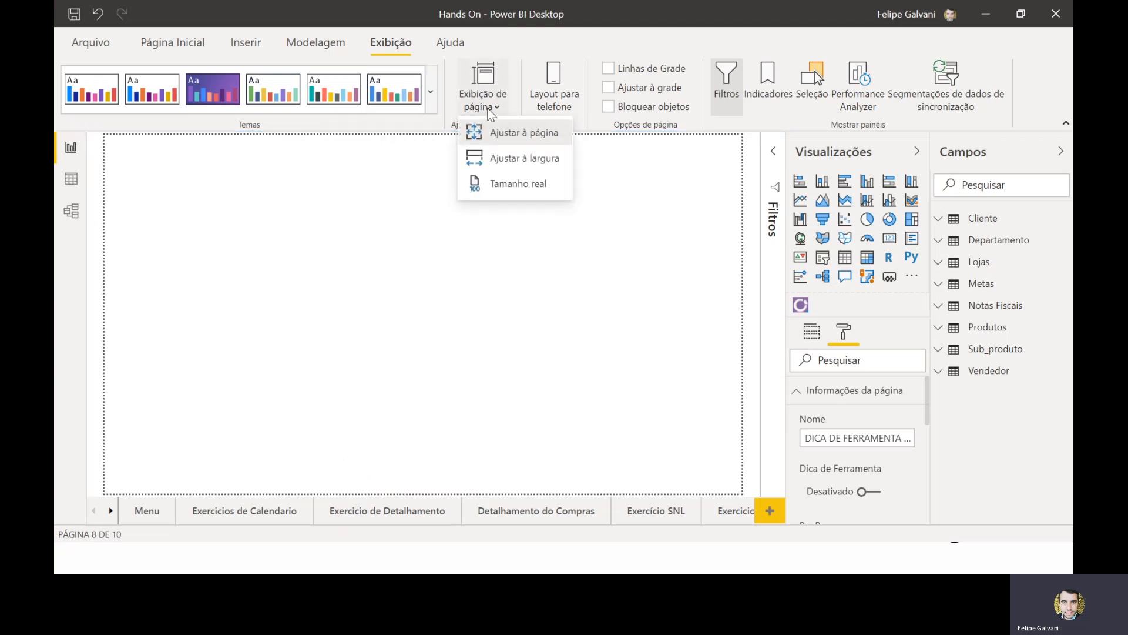
click(583, 121)
click(651, 65)
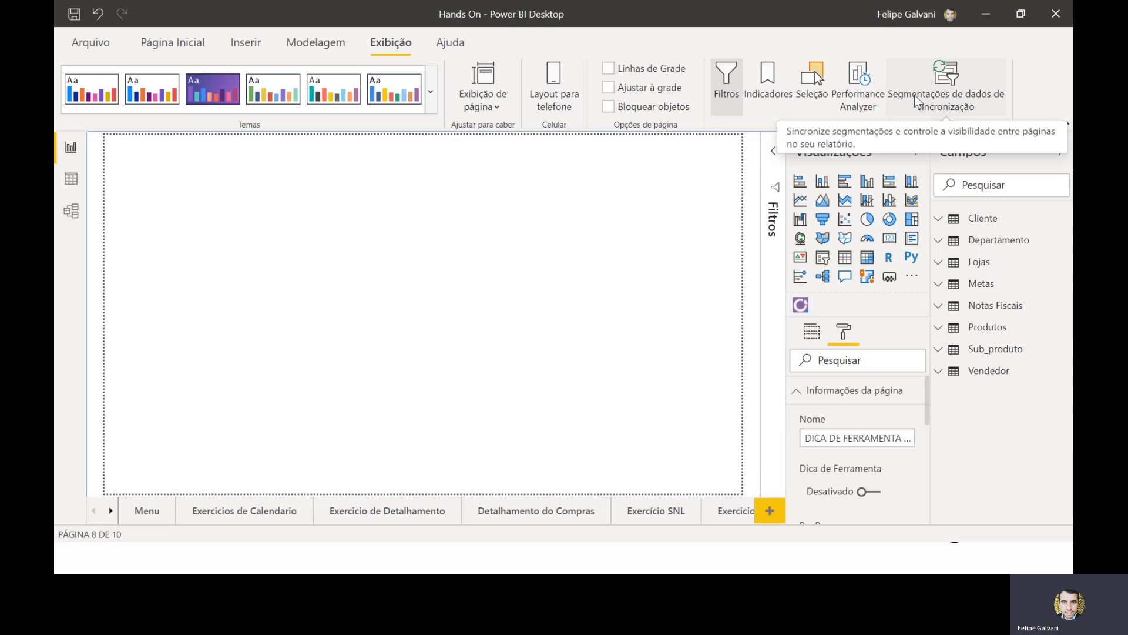
click(461, 46)
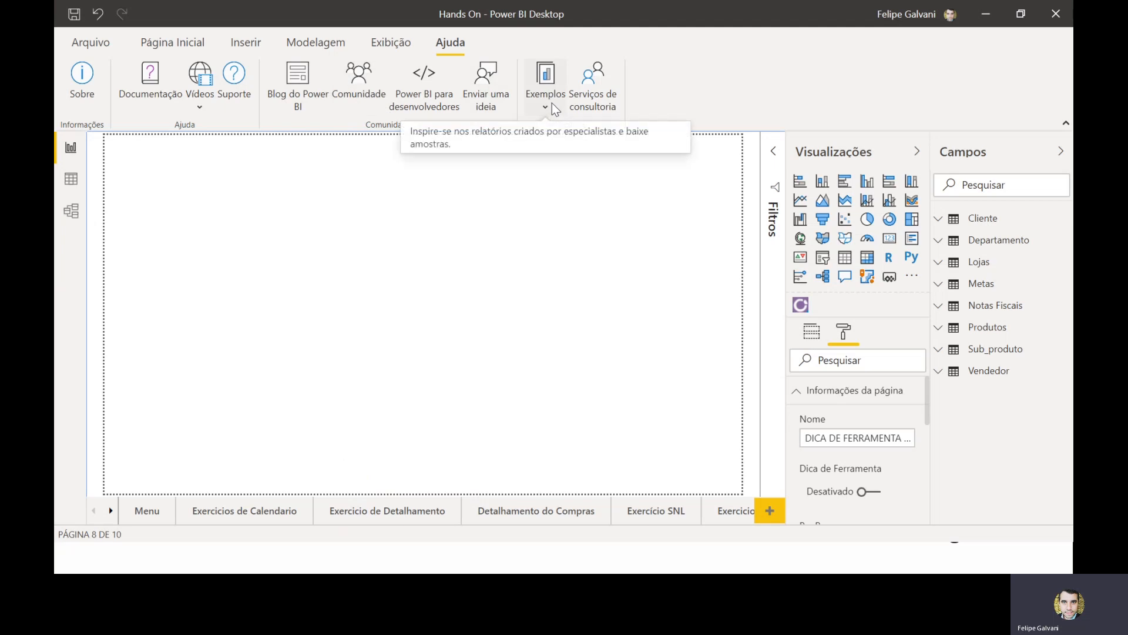
click(181, 49)
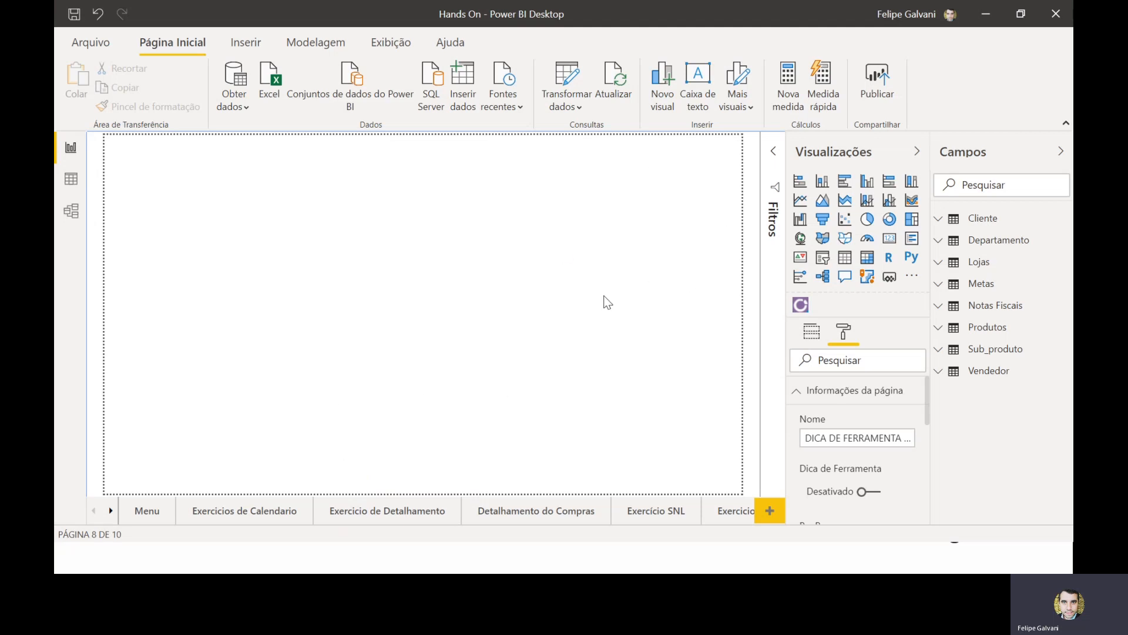
- Show the report's data tables and inspect the contents of the Departamento table
click(71, 188)
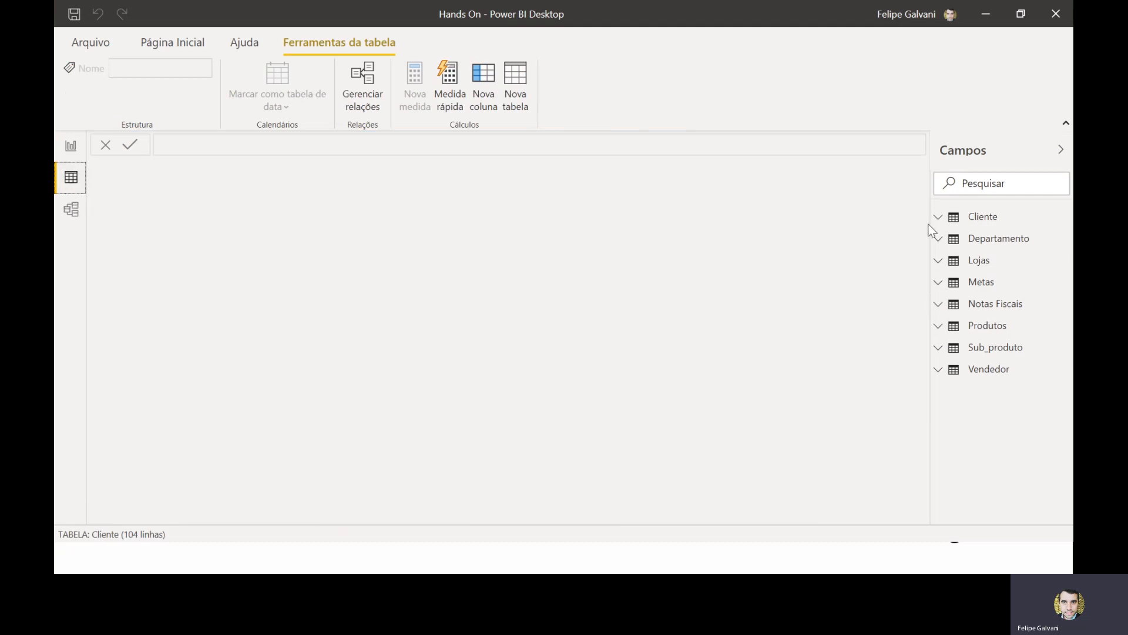
click(979, 246)
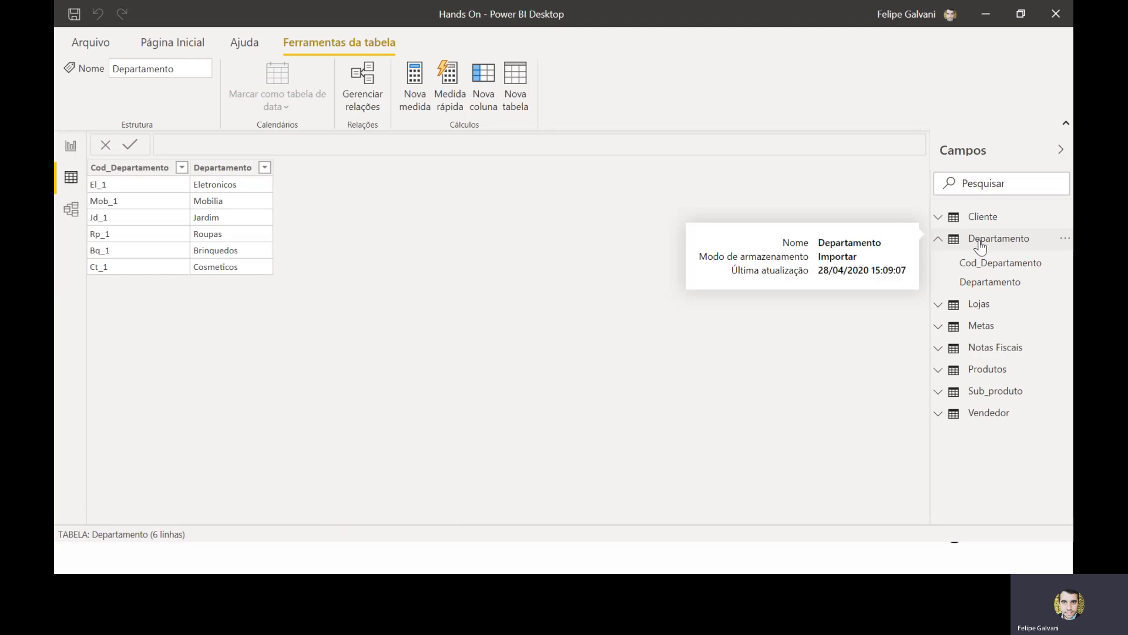
click(990, 241)
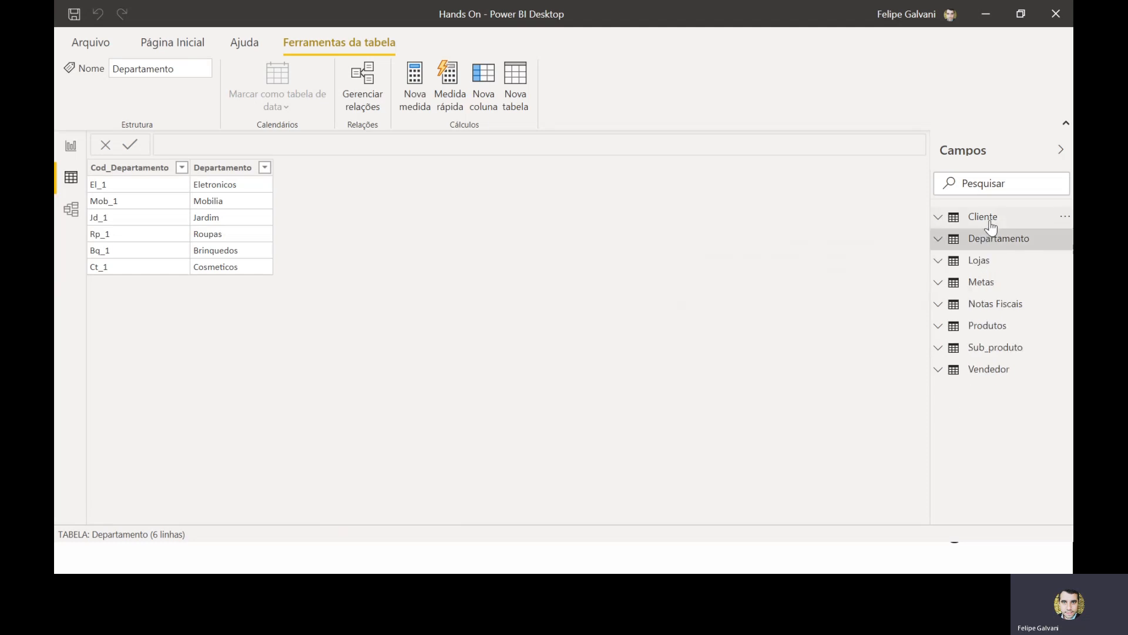
- Inspect the Cliente table column by column, from ID Cliente through Nome dos Clientes
click(991, 225)
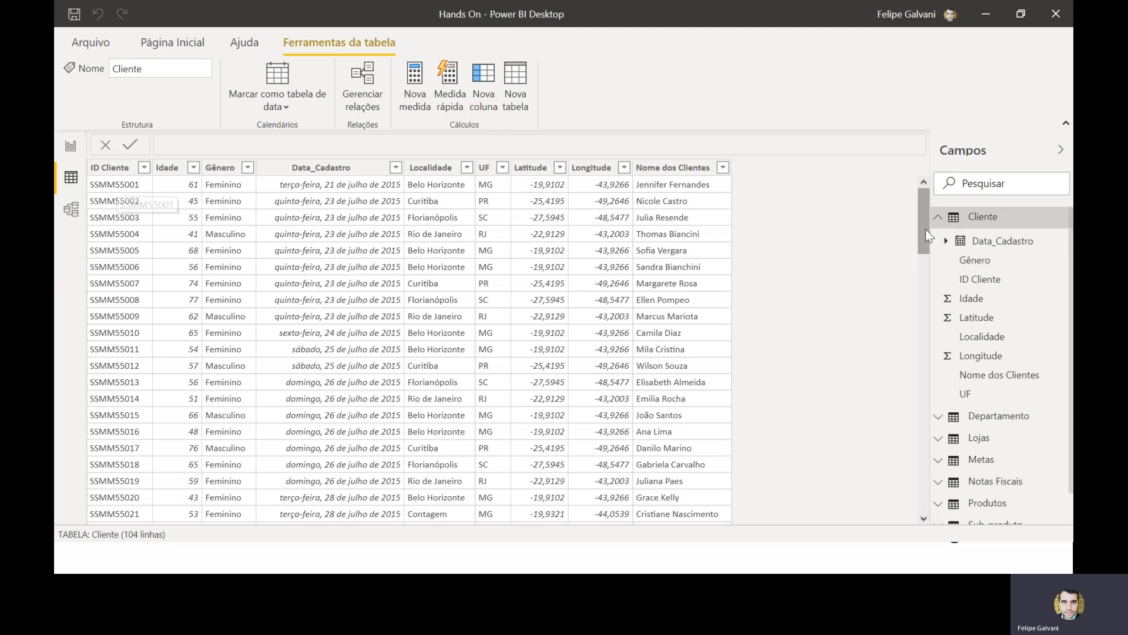
click(110, 168)
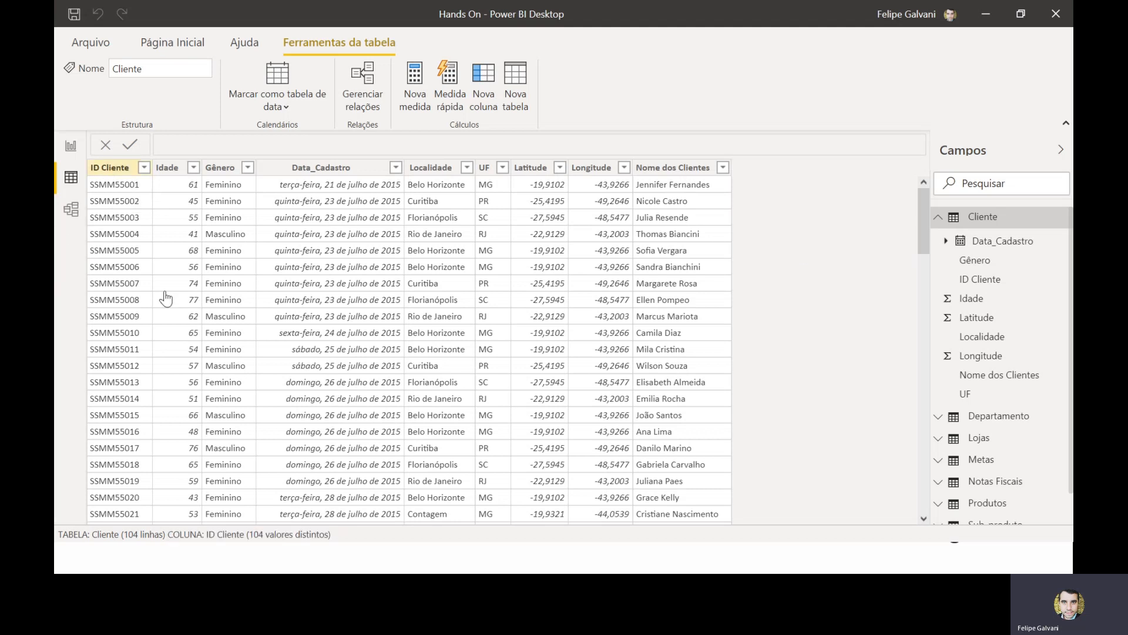
click(171, 168)
click(222, 169)
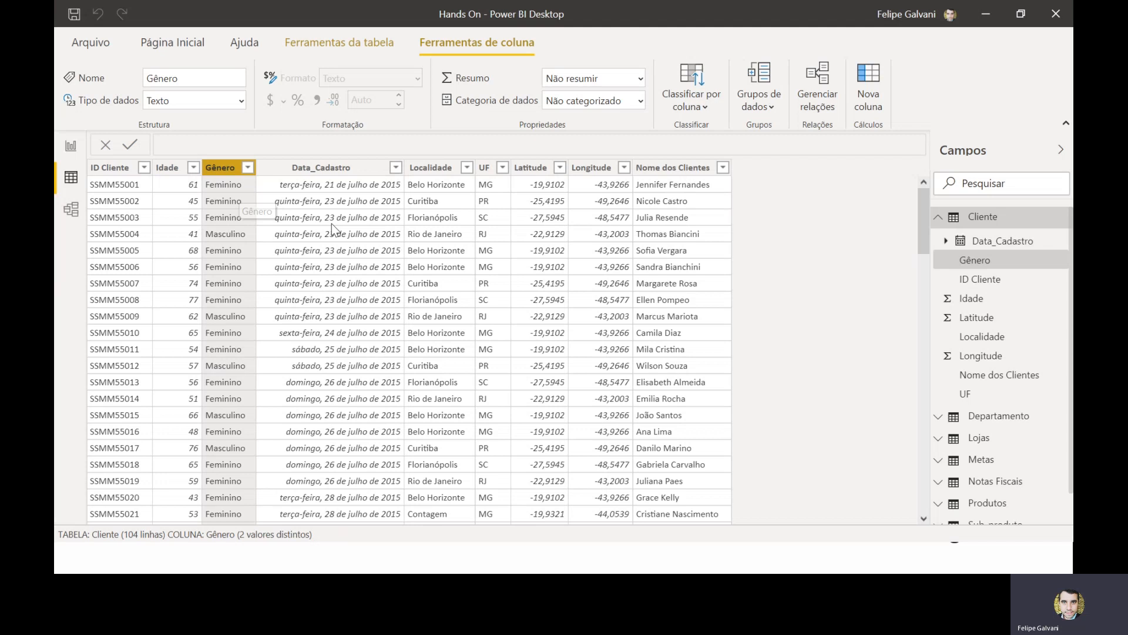
click(370, 169)
click(431, 168)
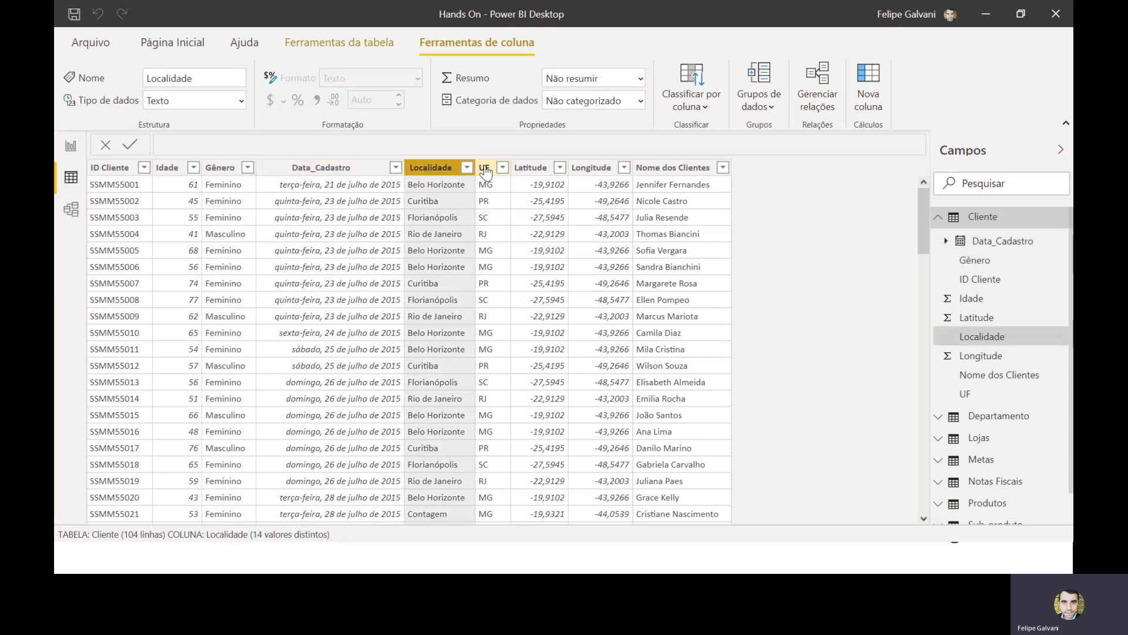
click(486, 170)
click(532, 169)
click(592, 170)
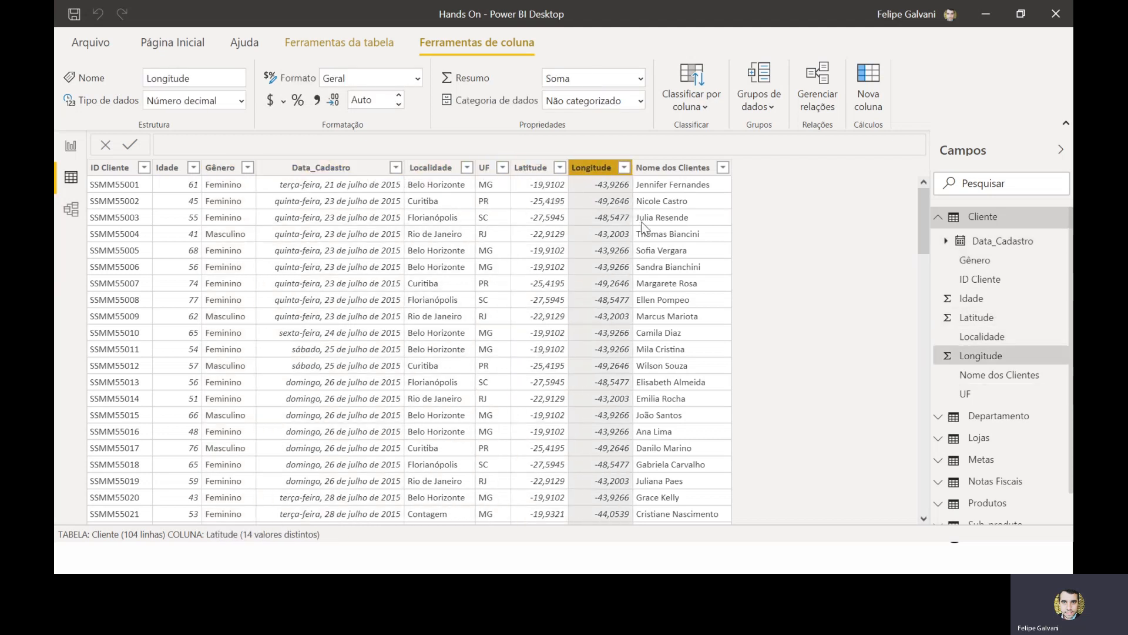
click(674, 168)
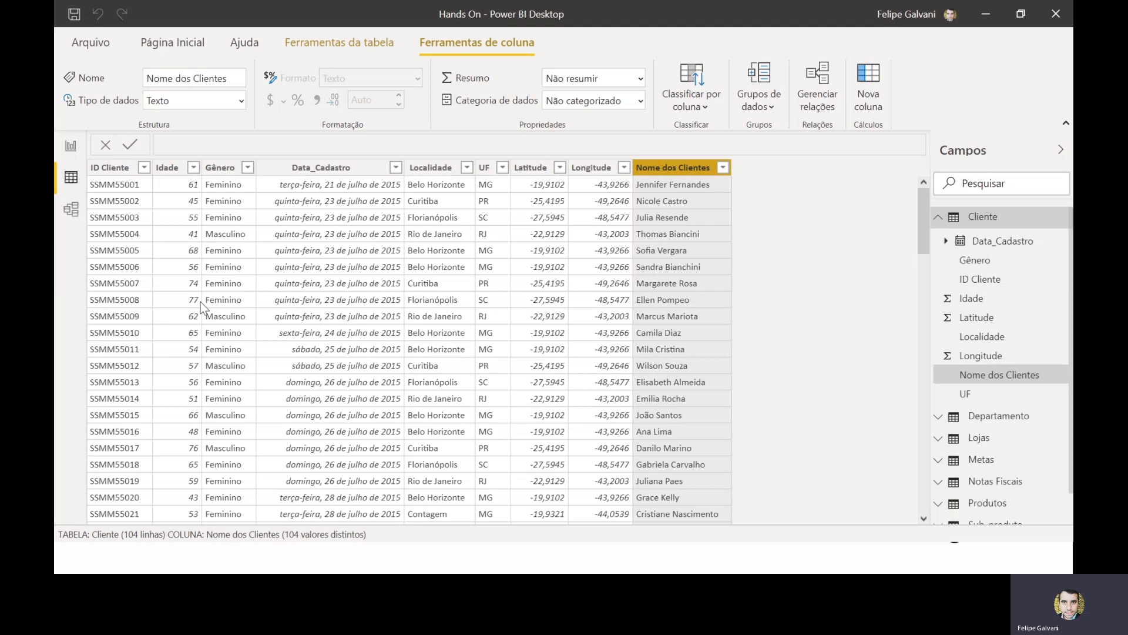
click(954, 218)
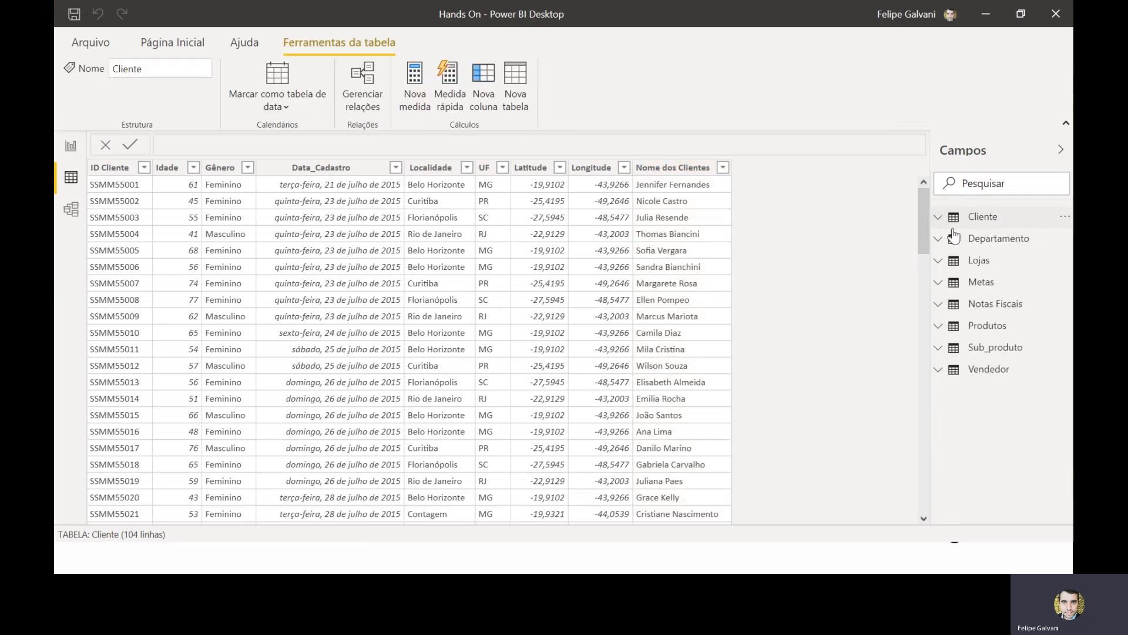
- Show the relationship model with the Campos pane collapsed and reset the layout of the table diagram
click(72, 208)
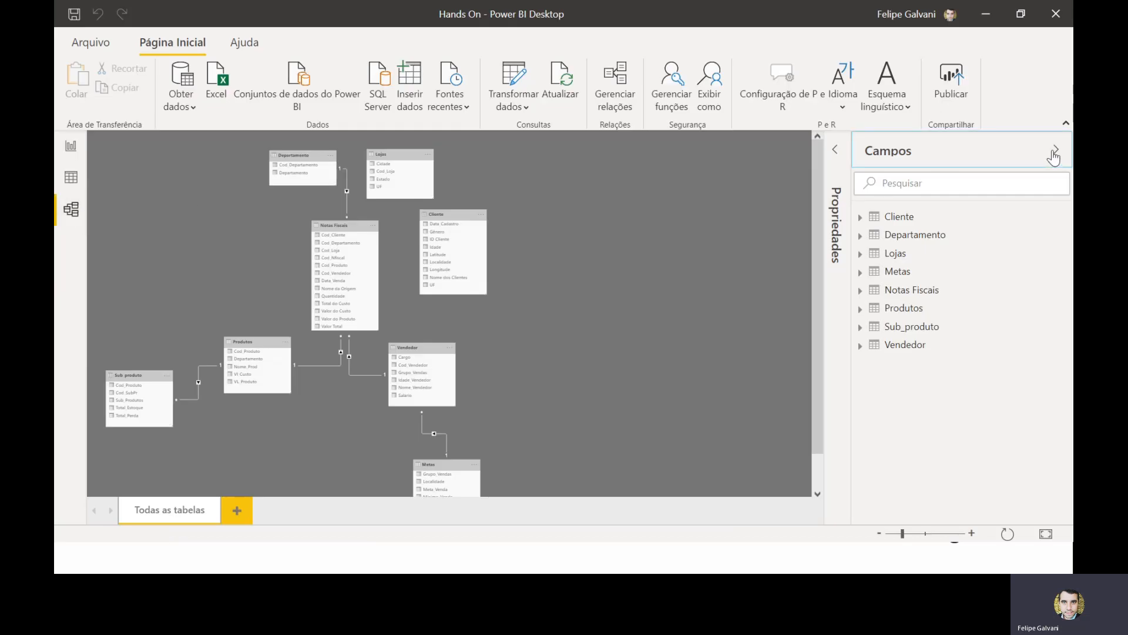
click(1056, 151)
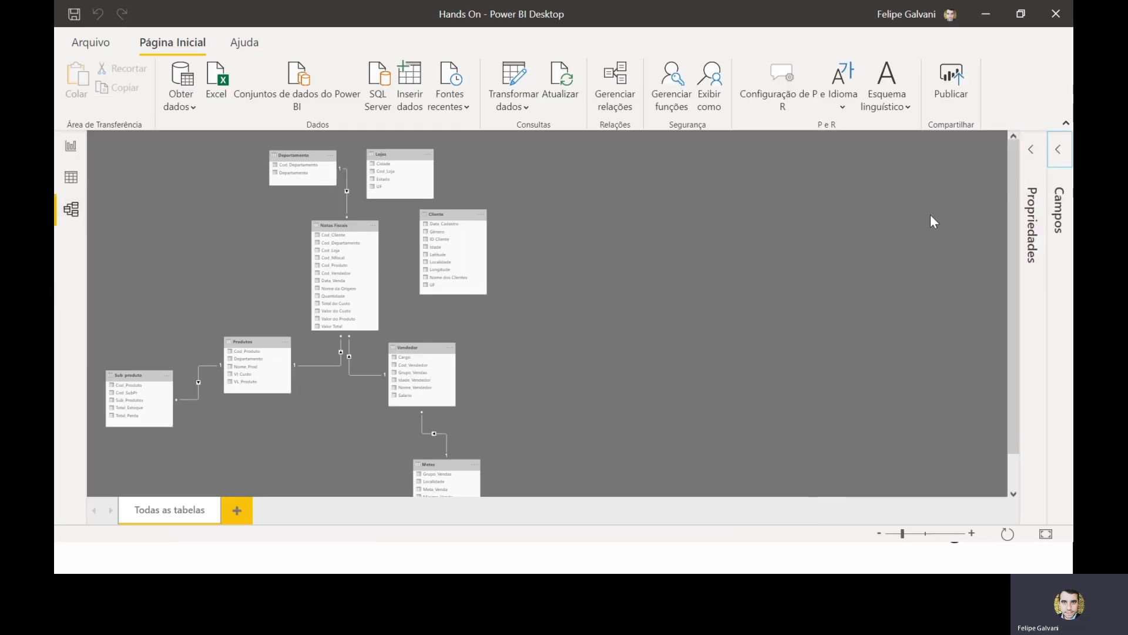
click(1007, 534)
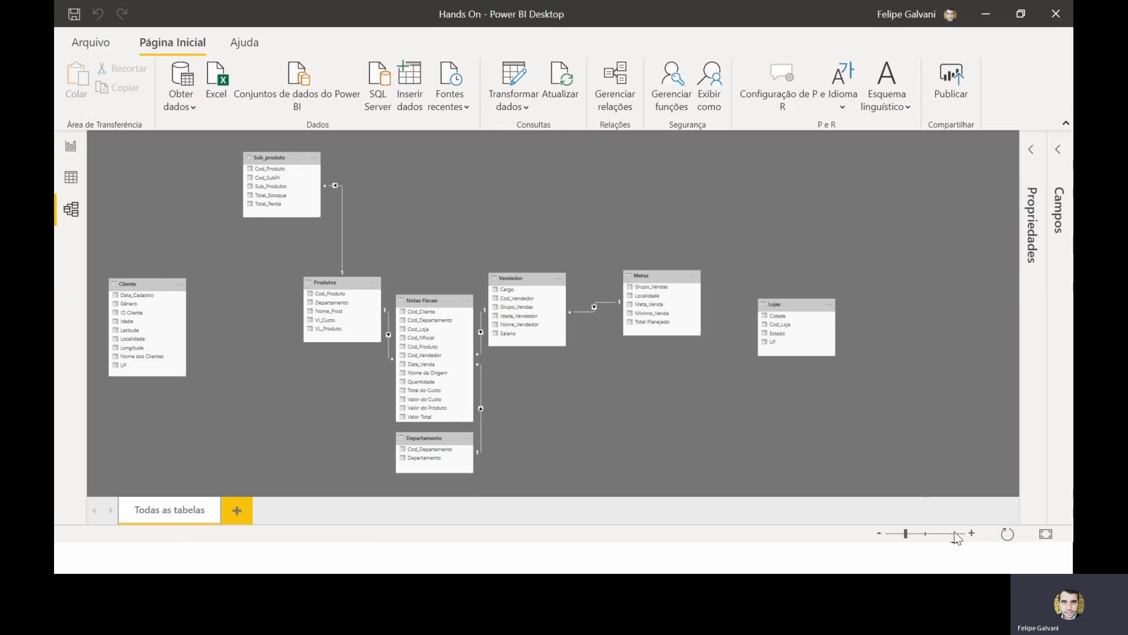
- Move the Cliente table next to Produtos and shift the Vendedor table slightly towards Metas in the model diagram
click(971, 533)
click(971, 533)
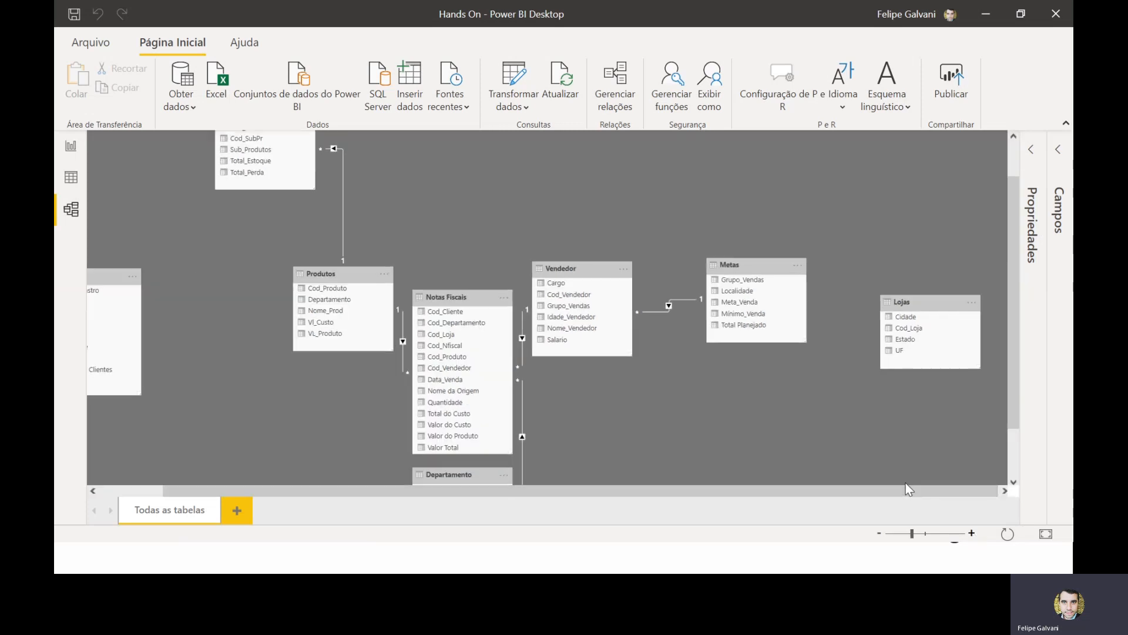
scroll(903, 478, down, 1)
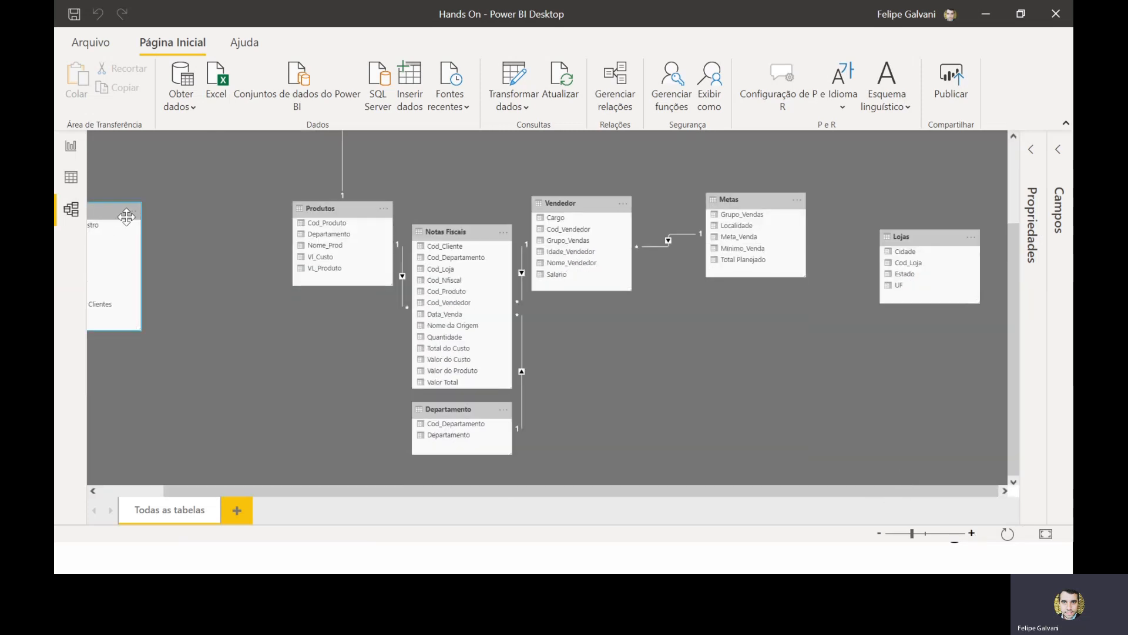
drag(111, 212, 237, 203)
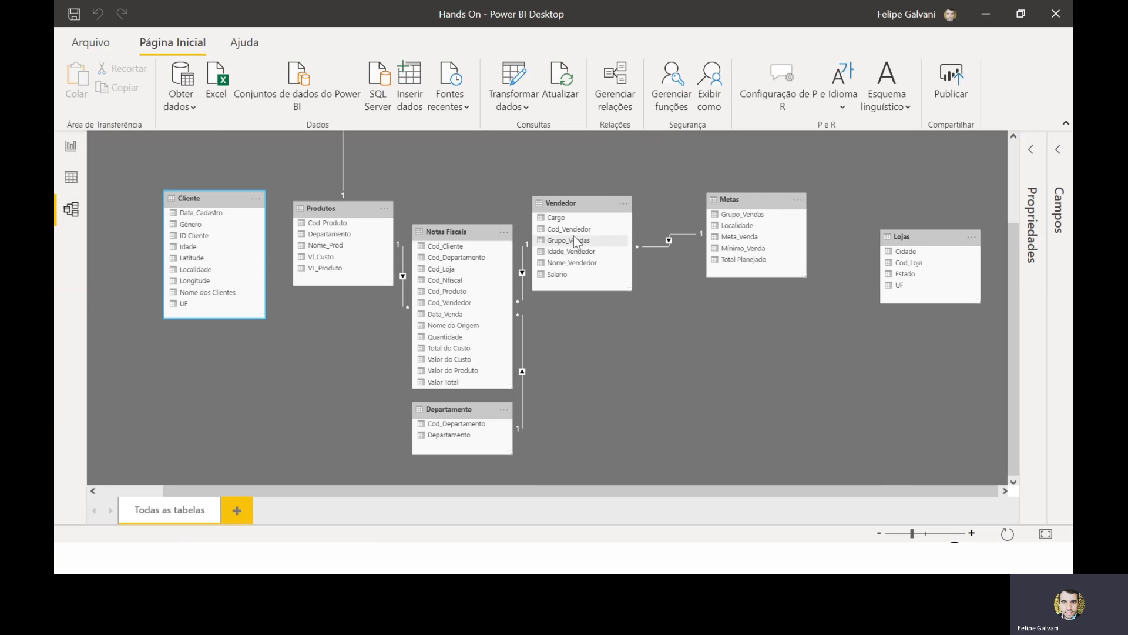
drag(576, 217, 601, 225)
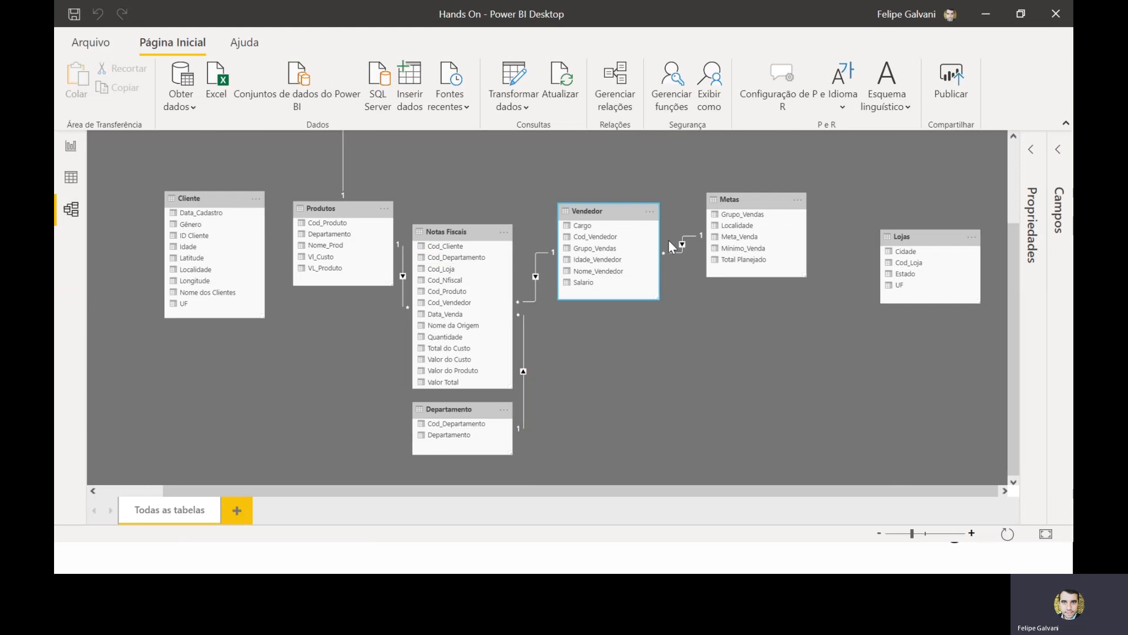
- Move the Lojas table beneath the Vendedor table in the model diagram
drag(893, 236, 611, 348)
scroll(128, 326, up, 3)
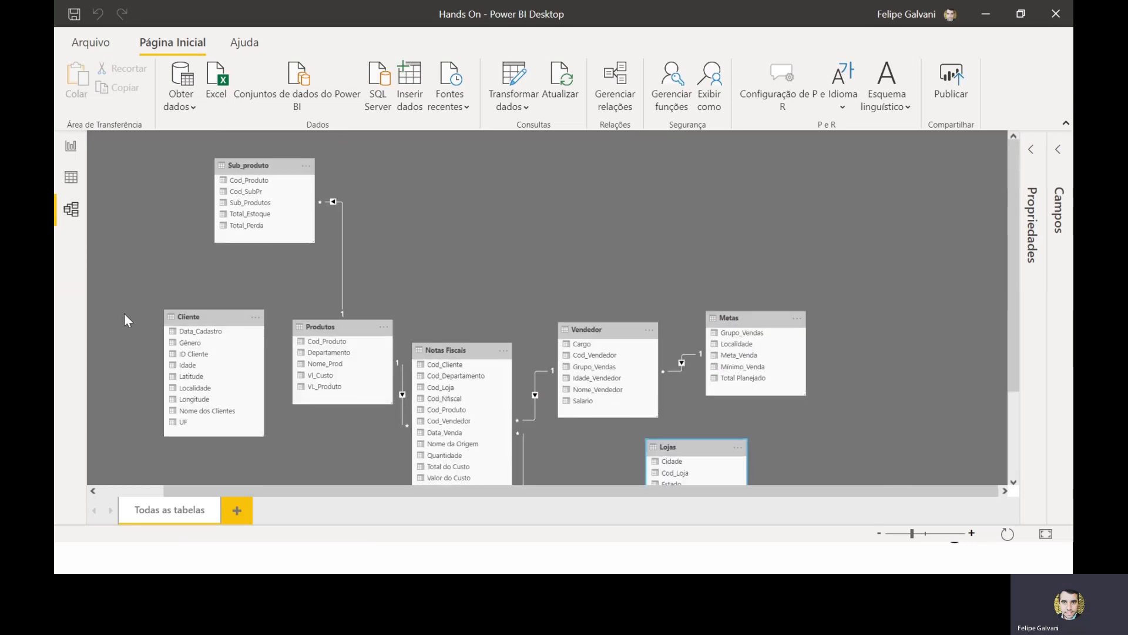
- Show the report canvas, view the Gerenciamento de Vendas page in the Hands On - Exercicios Resolvidos file, and return to the Hands On report
click(71, 145)
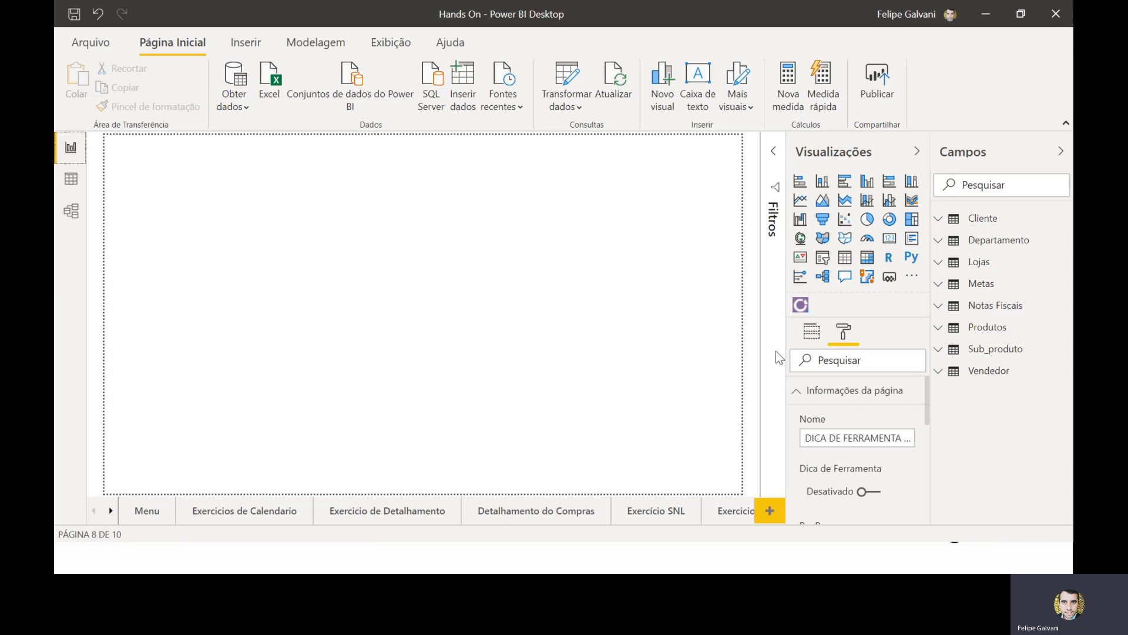
key(alt+Tab)
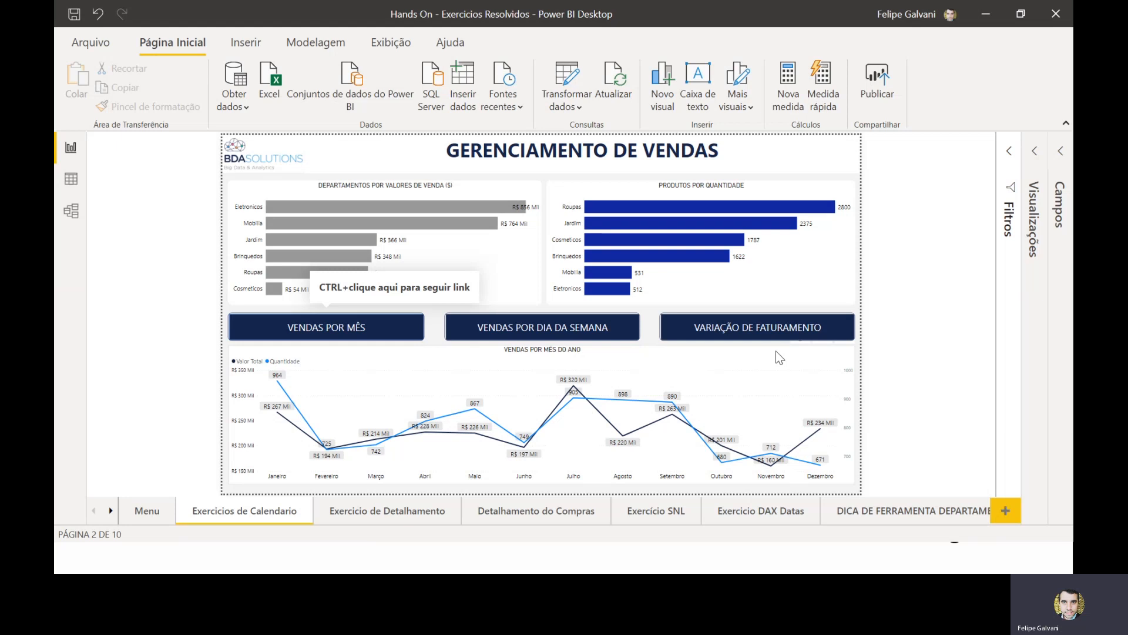
key(alt+Tab)
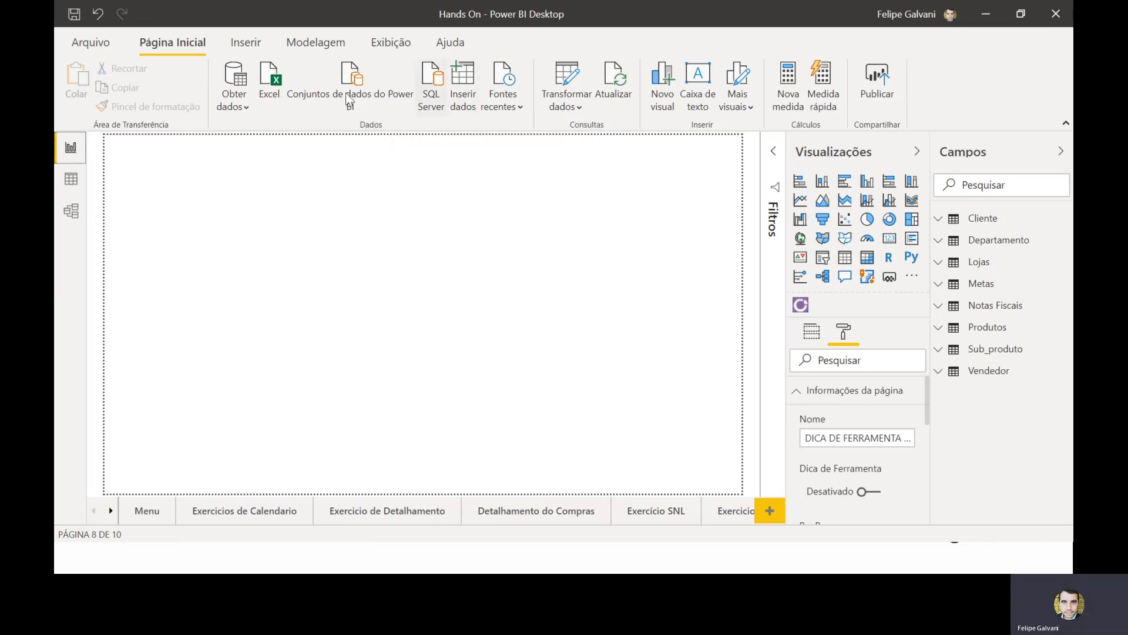
- Open the report's queries in the Power Query Editor and collapse the Transformar Arquivo query group
click(295, 43)
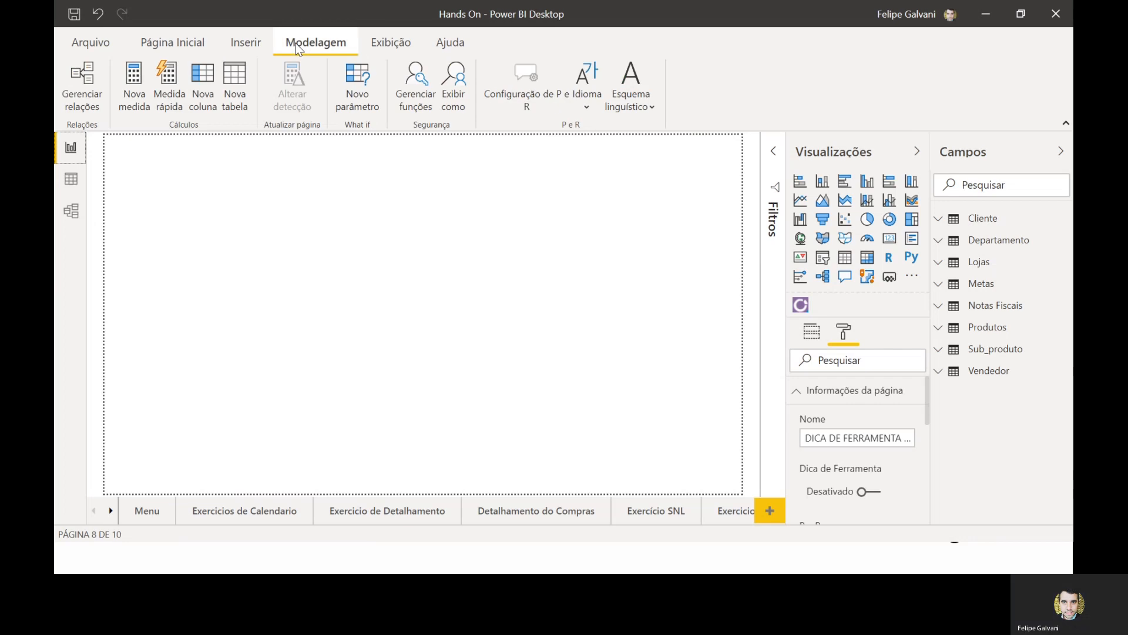
click(165, 38)
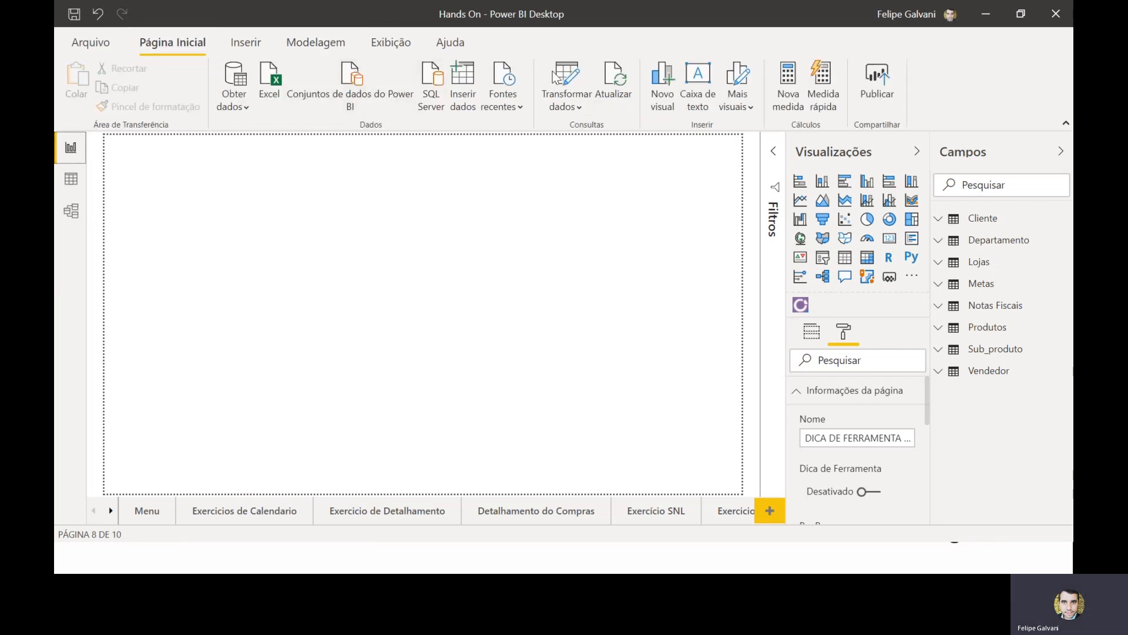
click(568, 88)
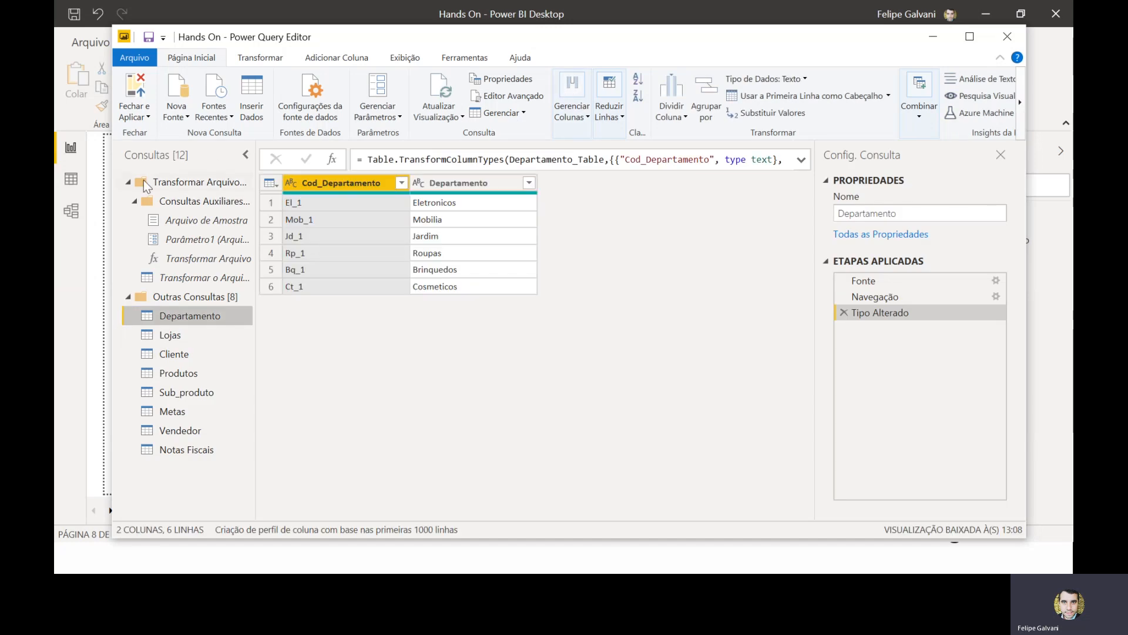
click(132, 184)
click(133, 184)
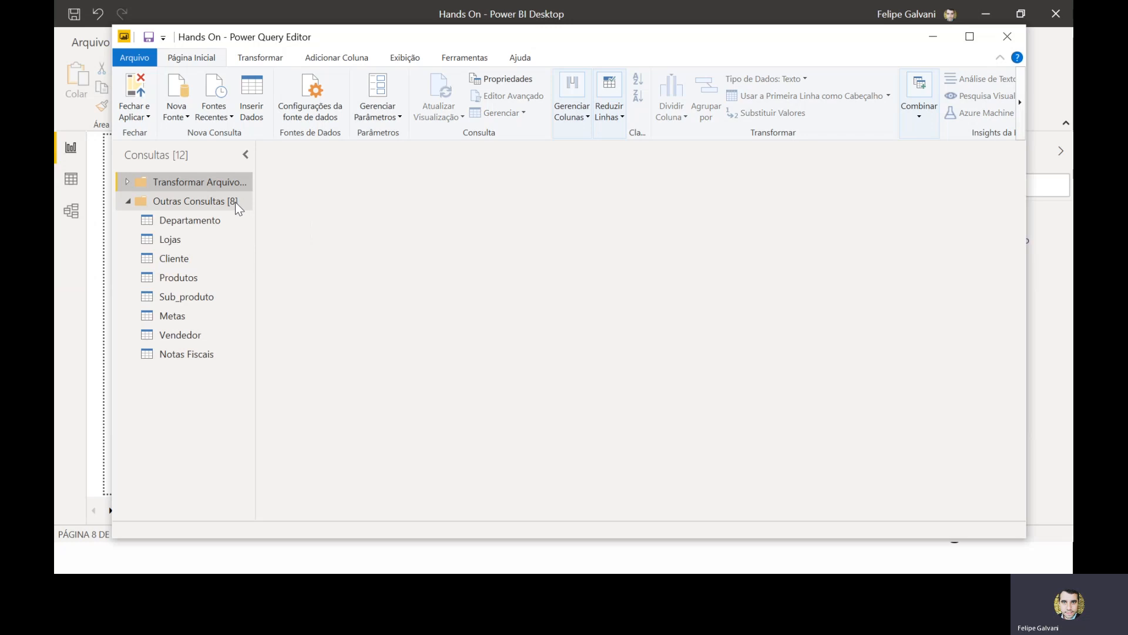
- Examine the Notas Fiscais query's applied steps and its columns from Nome da Origem through Valor Total
click(188, 355)
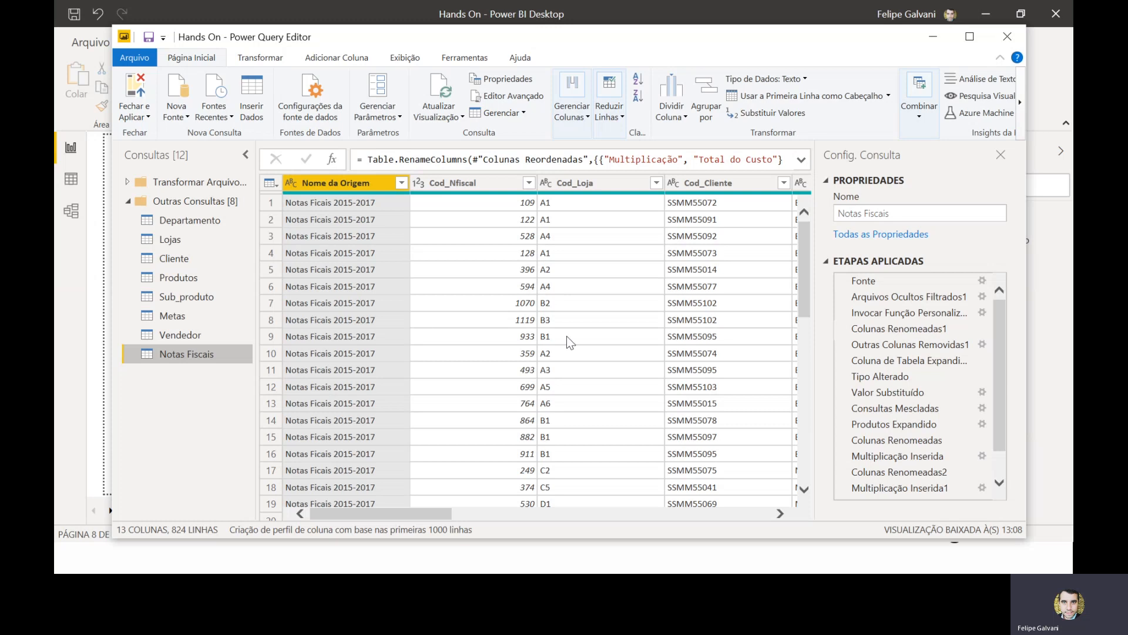
scroll(910, 339, down, 2)
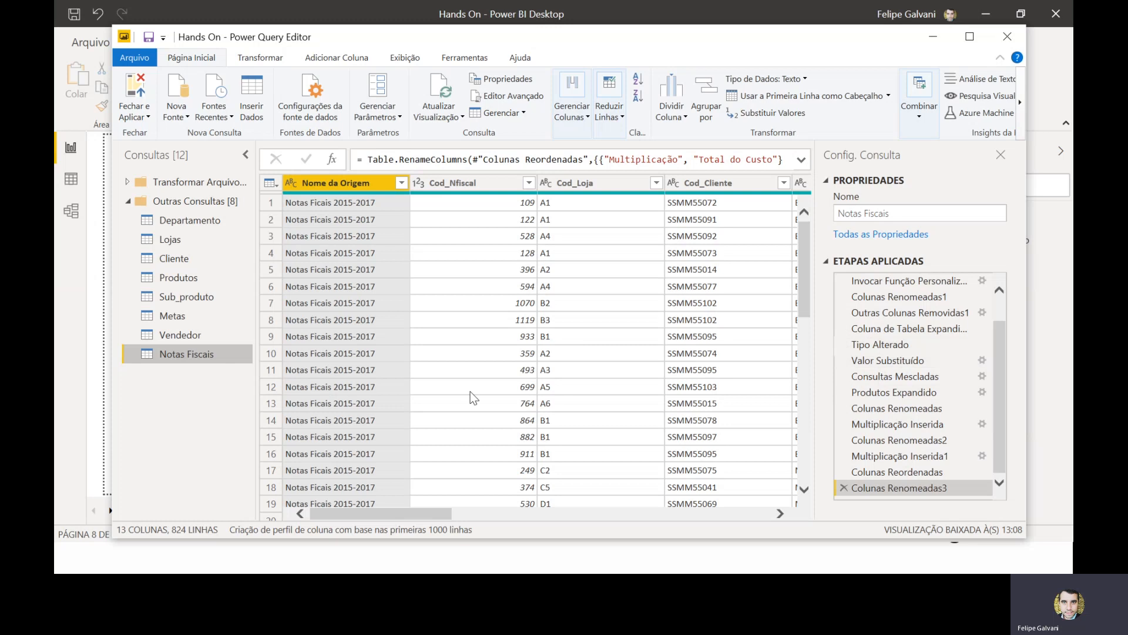
scroll(470, 392, right, 10)
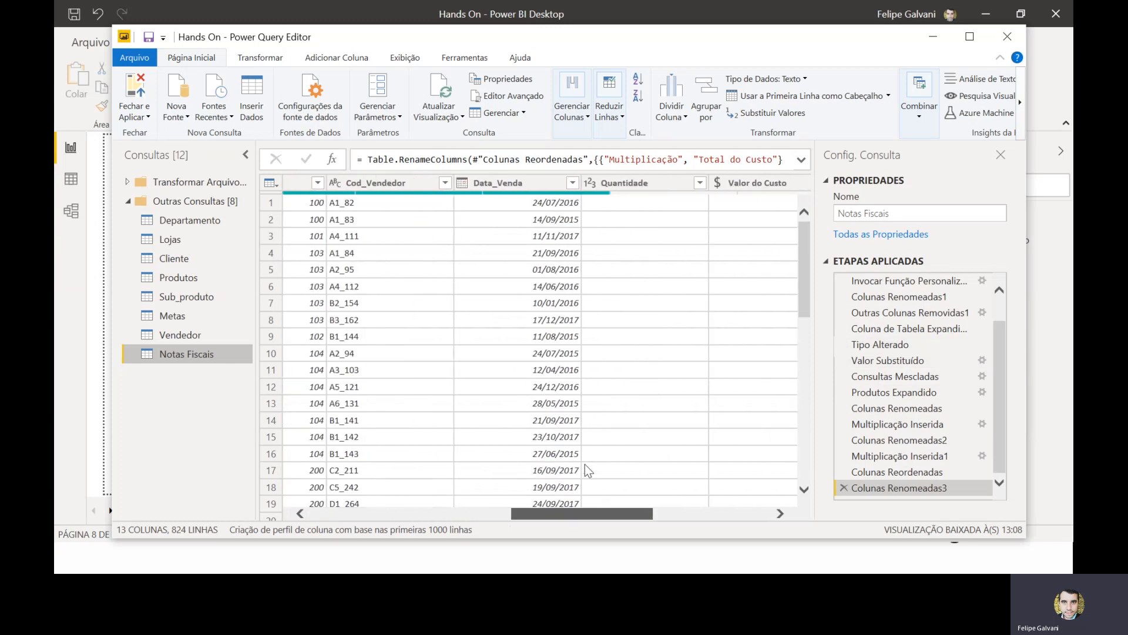
scroll(650, 453, right, 2)
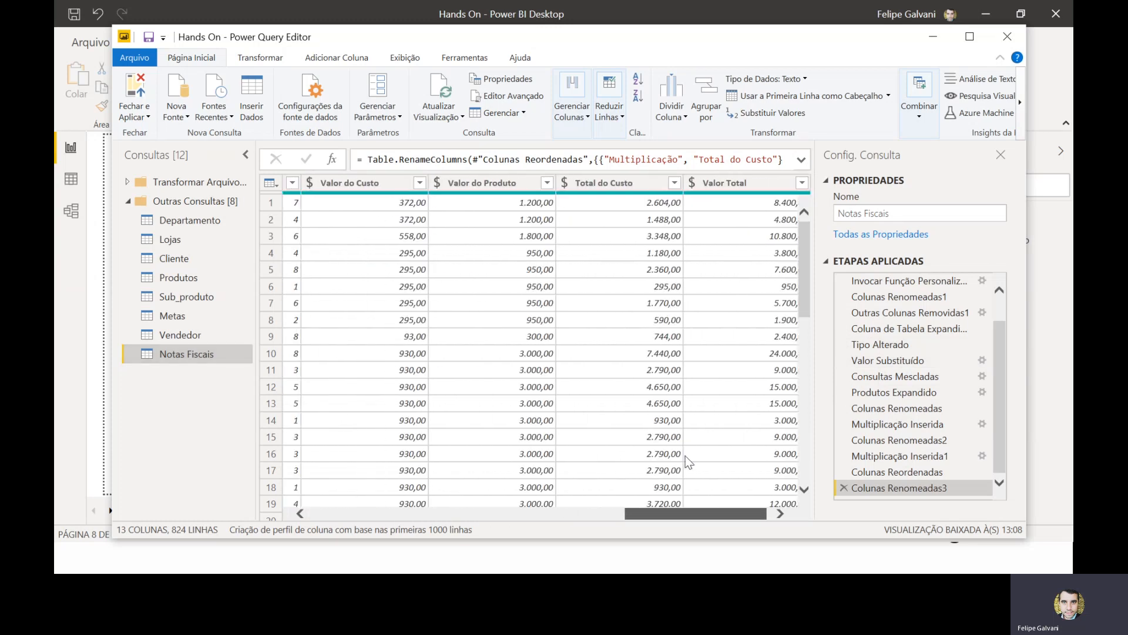
scroll(685, 456, left, 10)
scroll(436, 492, left, 3)
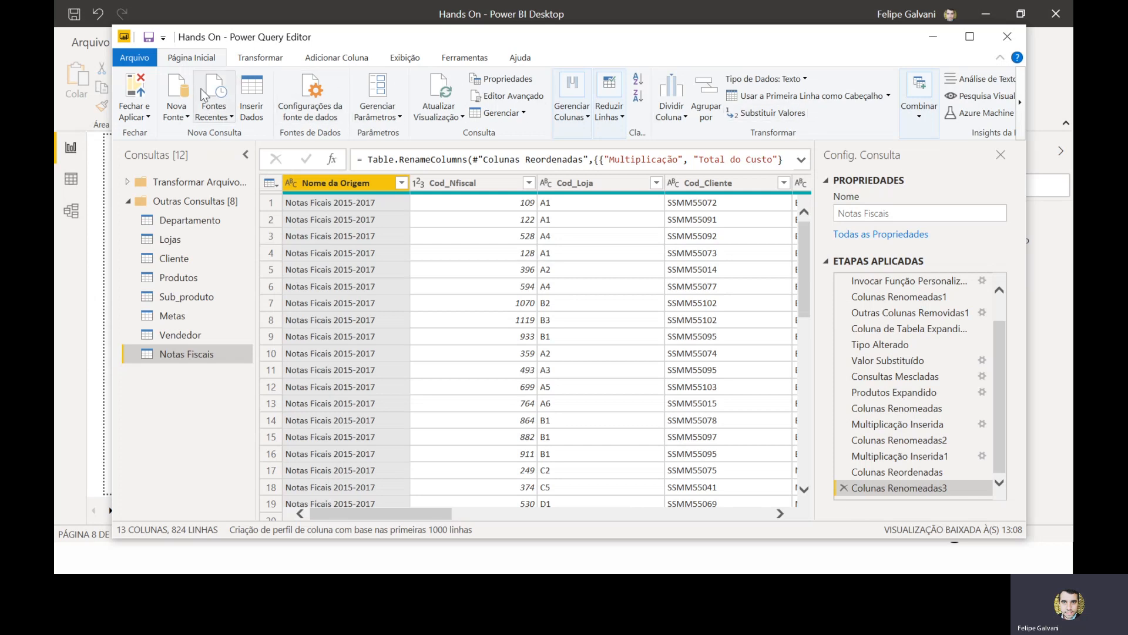
- Review the commands available for transforming data and for adding columns, and return to the main query commands
click(250, 59)
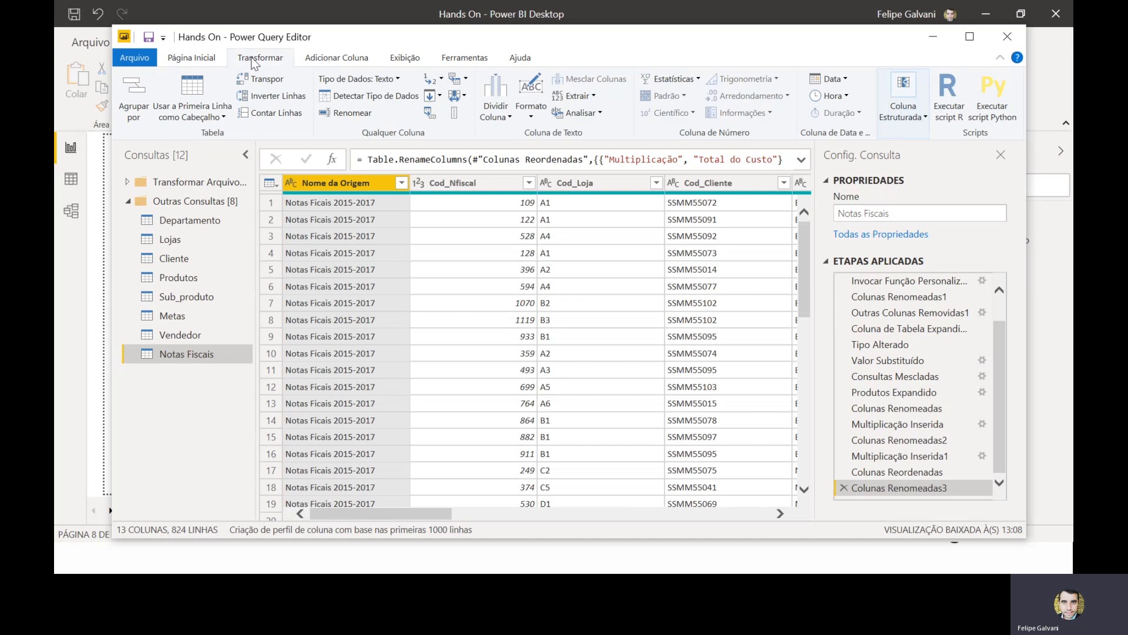
click(325, 59)
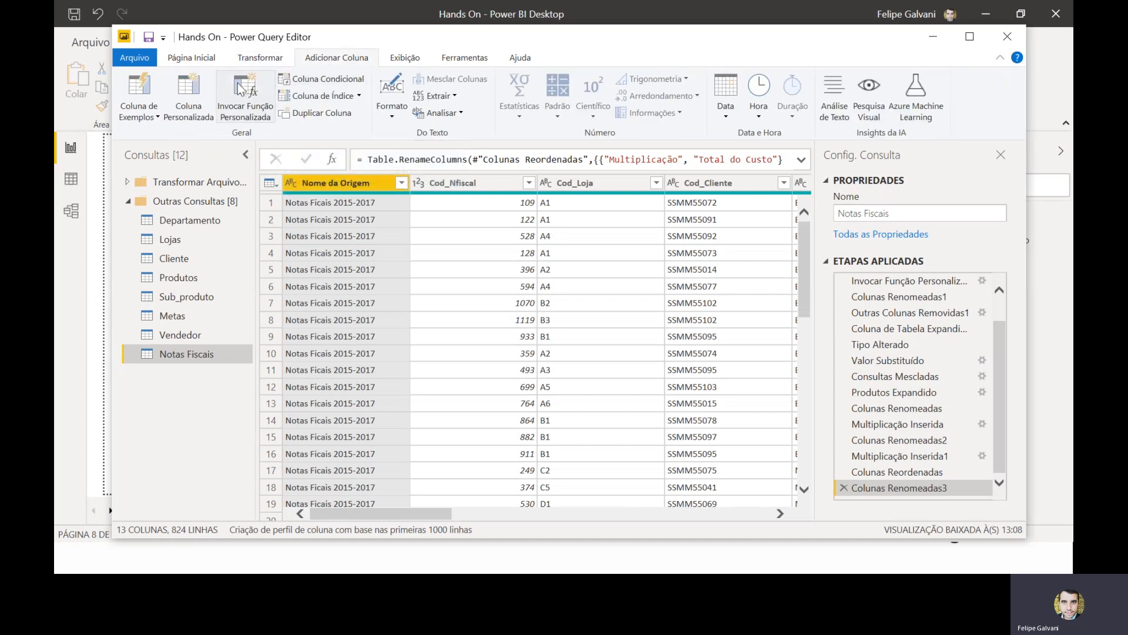
click(192, 58)
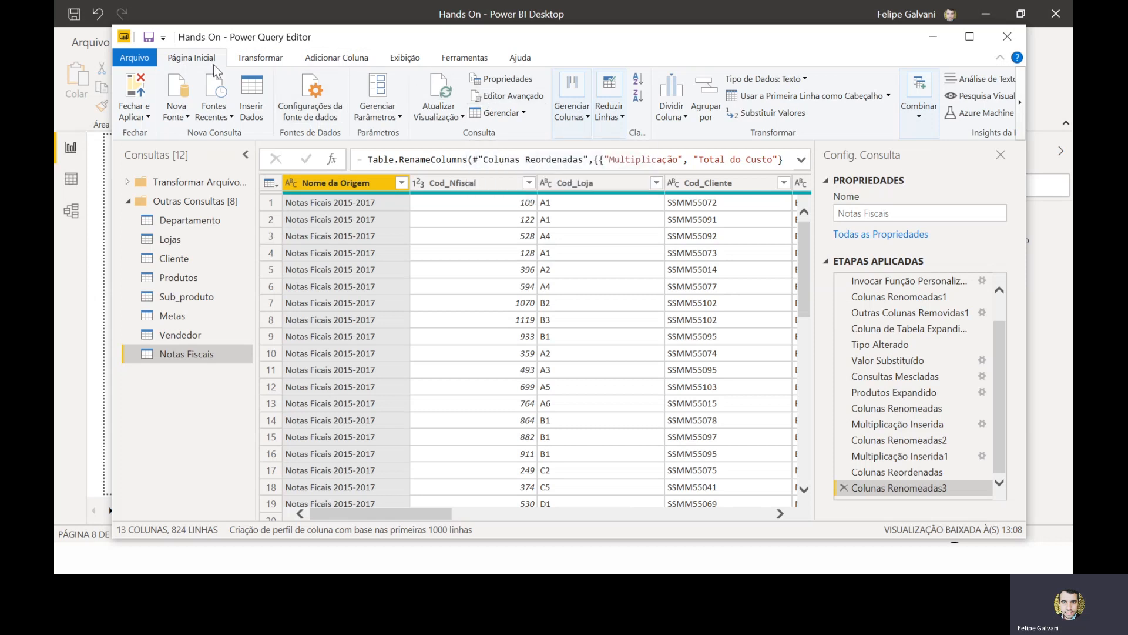
- Inspect the Notas Fiscais query's M code in the enlarged Advanced Editor and leave it without applying changes
click(489, 100)
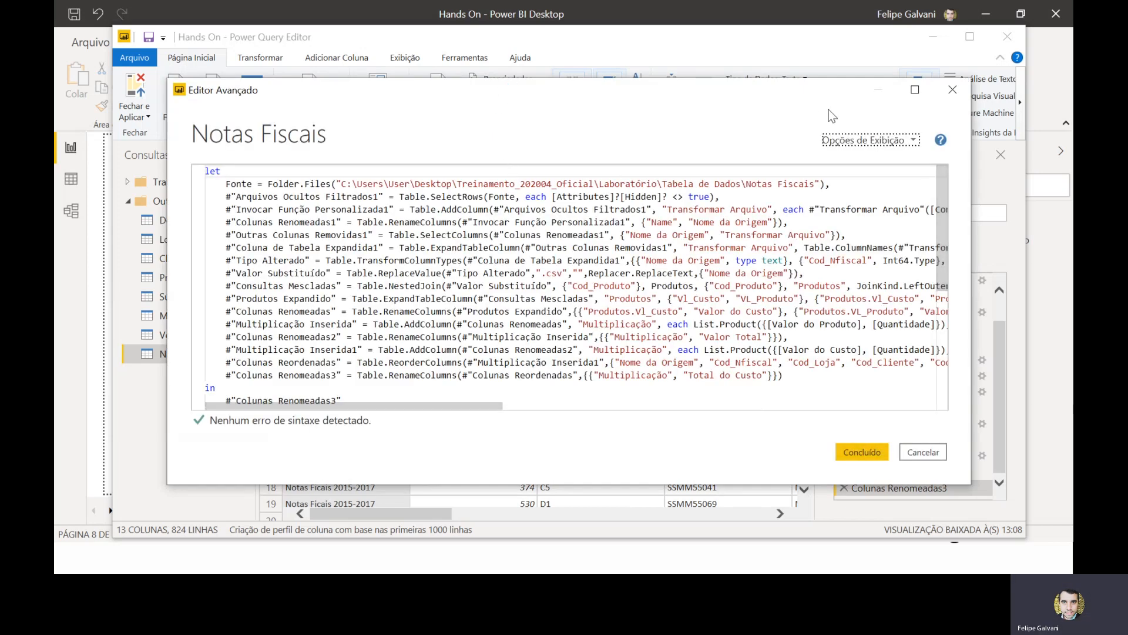
click(915, 91)
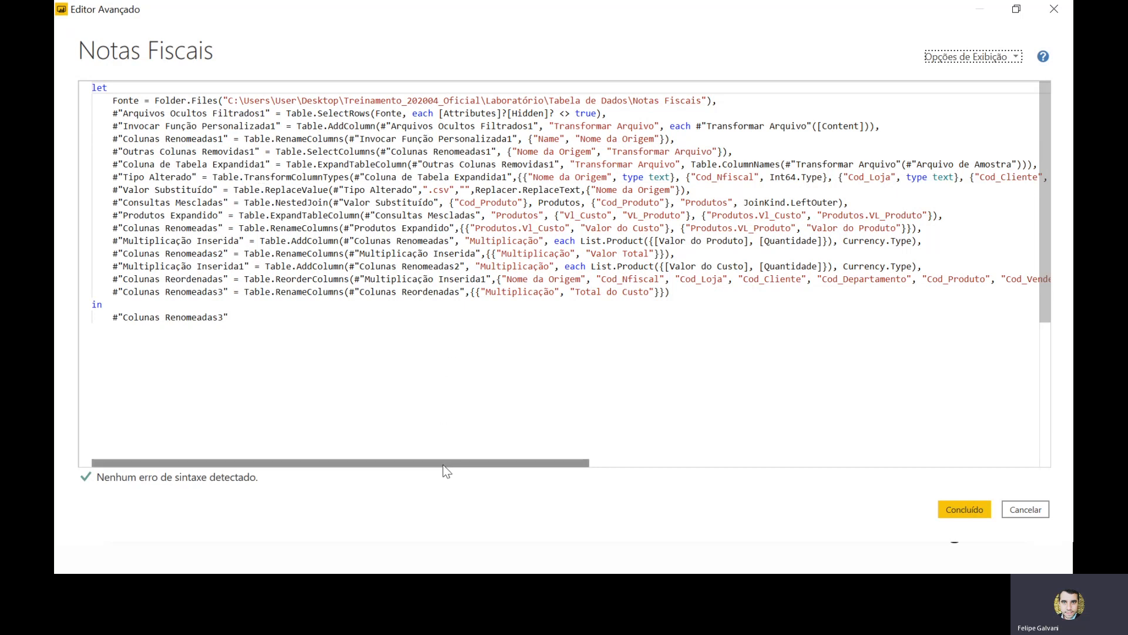
drag(459, 463, 405, 465)
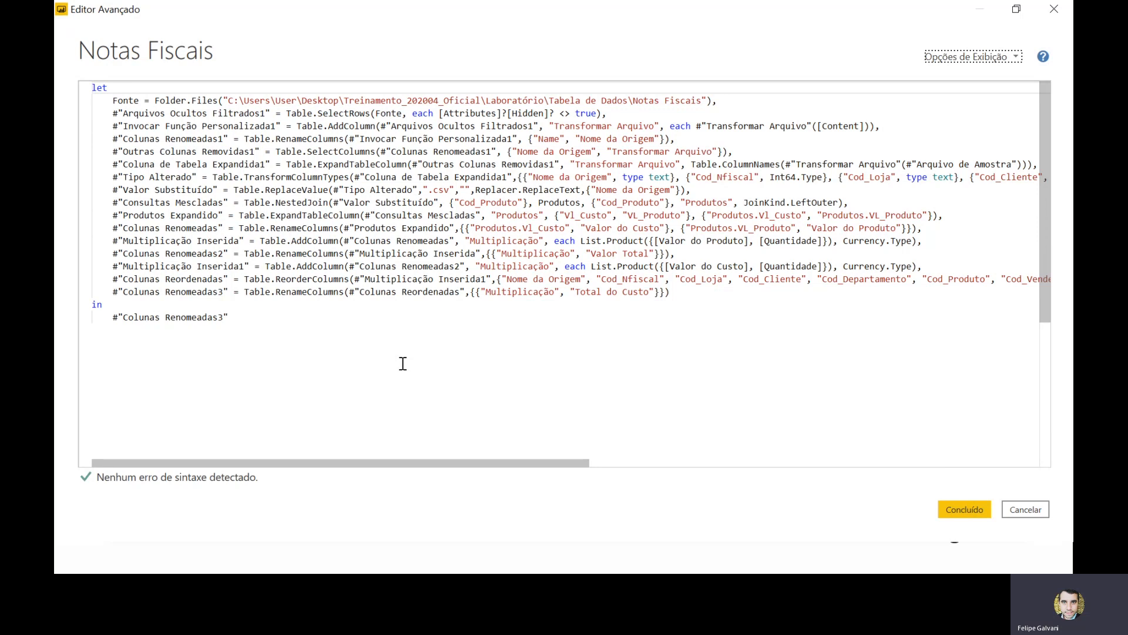
click(1025, 510)
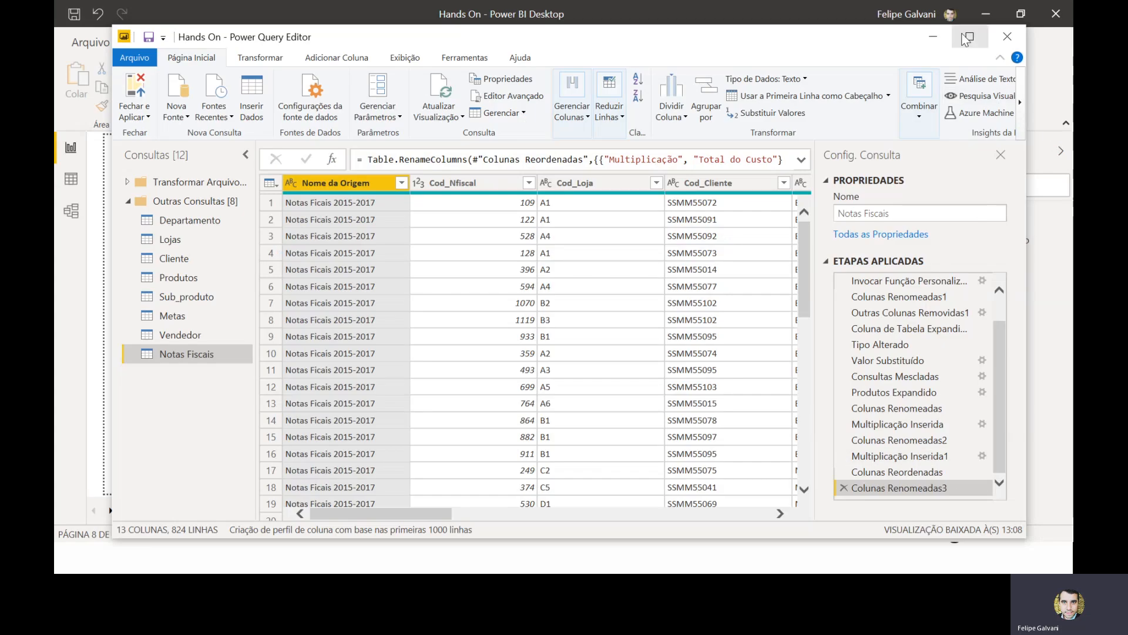
- Maximize the Power Query Editor and add a blank query as a new source
click(967, 39)
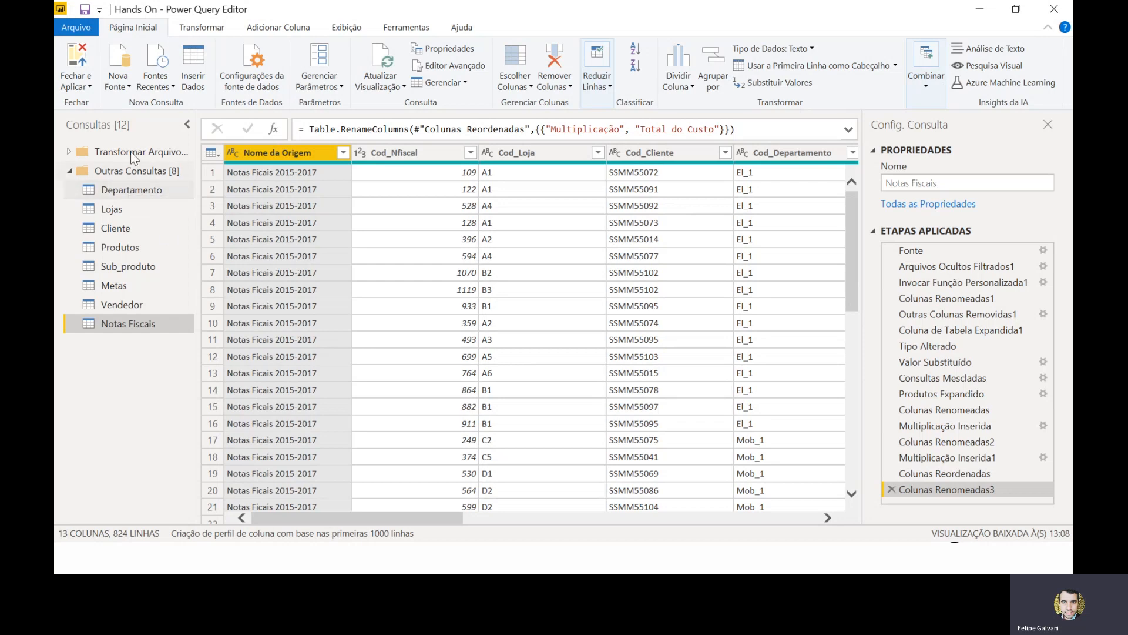
click(118, 87)
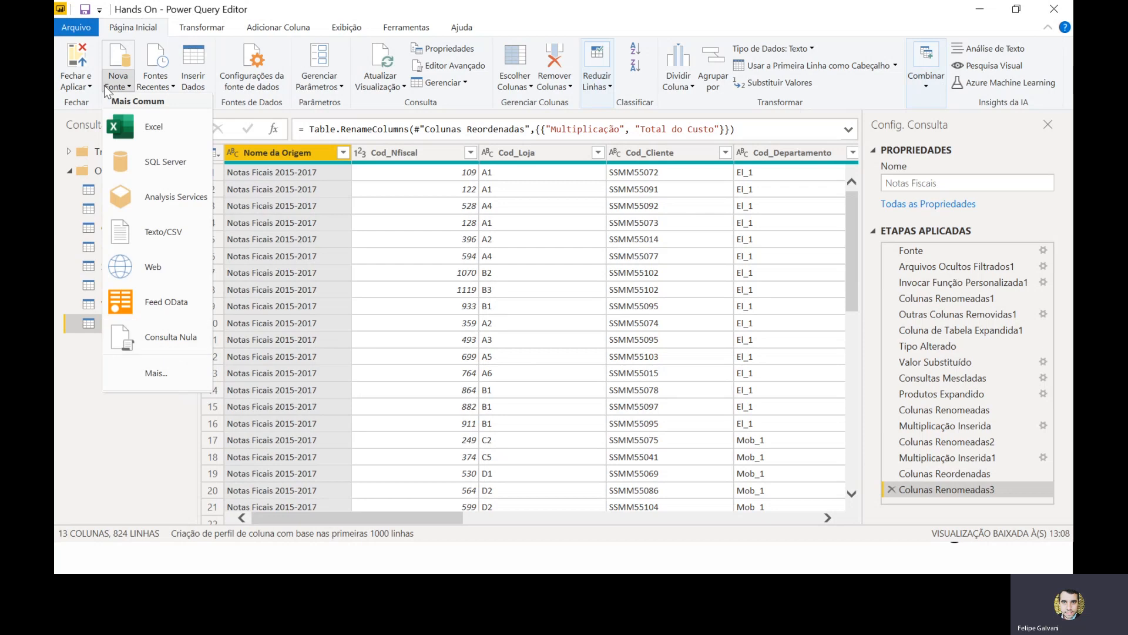
click(163, 347)
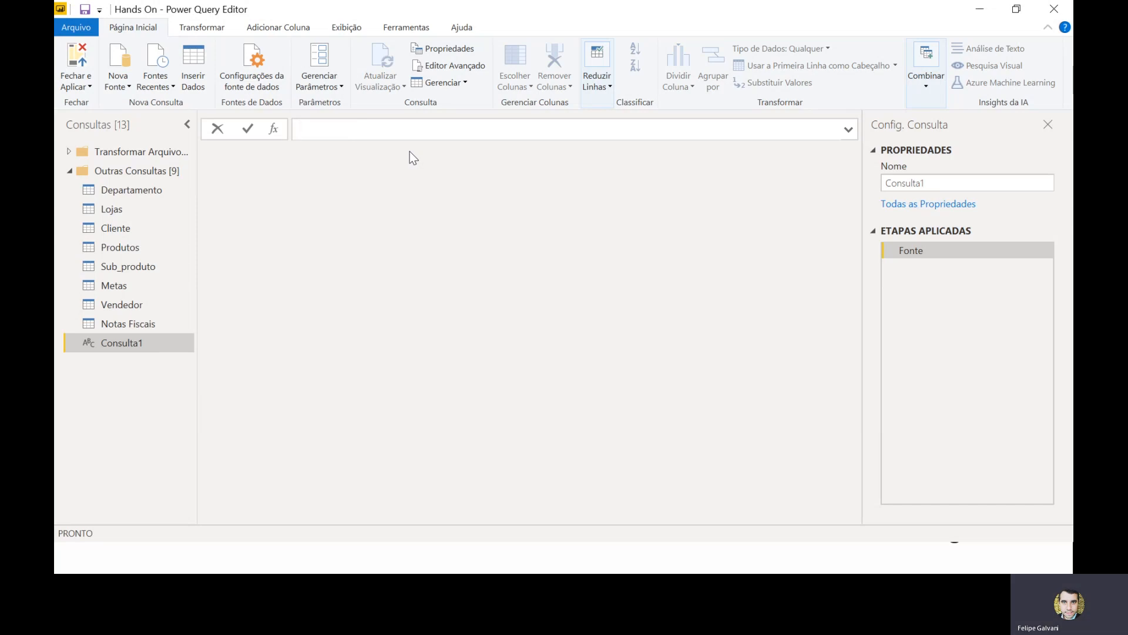
- Enter the formula = List.Dates in the blank query
text(=)
text(1ist)
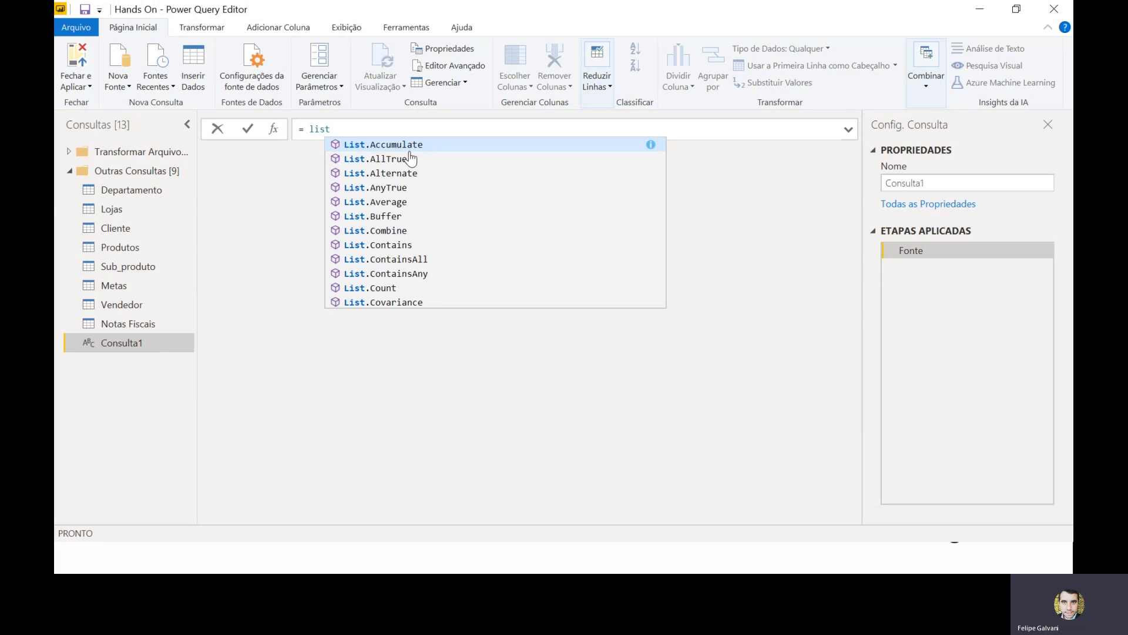
text(.)
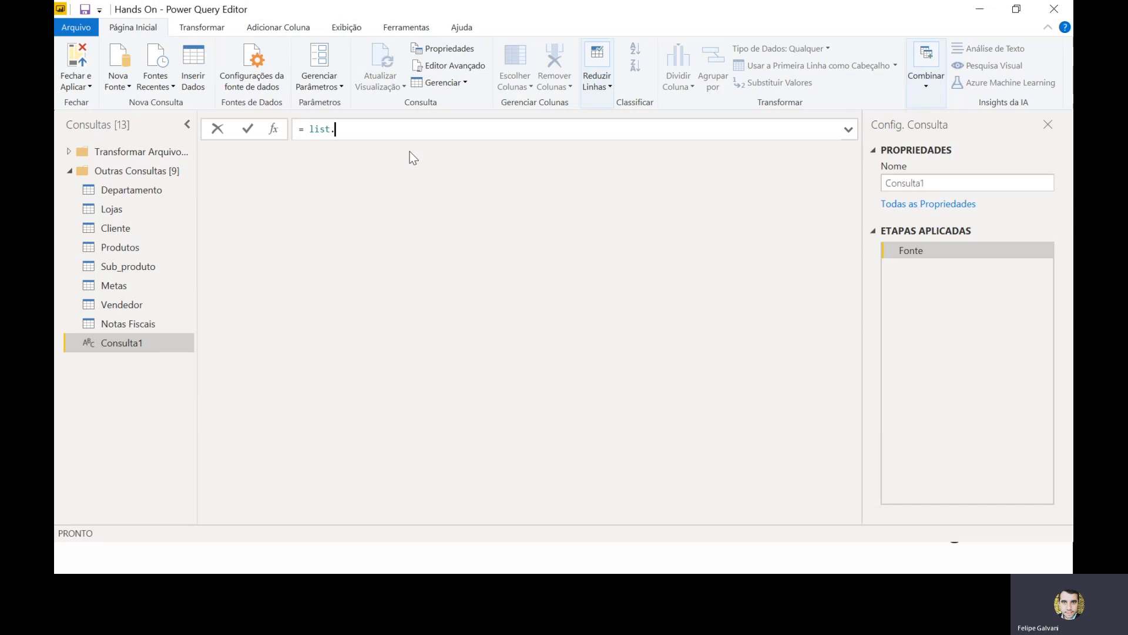
text(da)
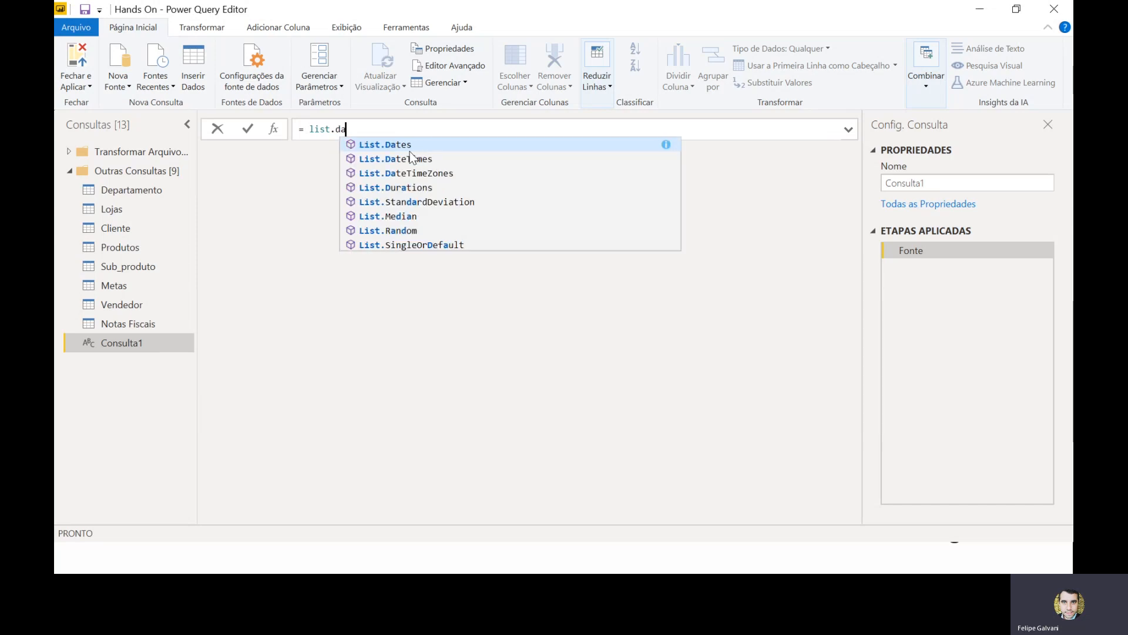
text(tes)
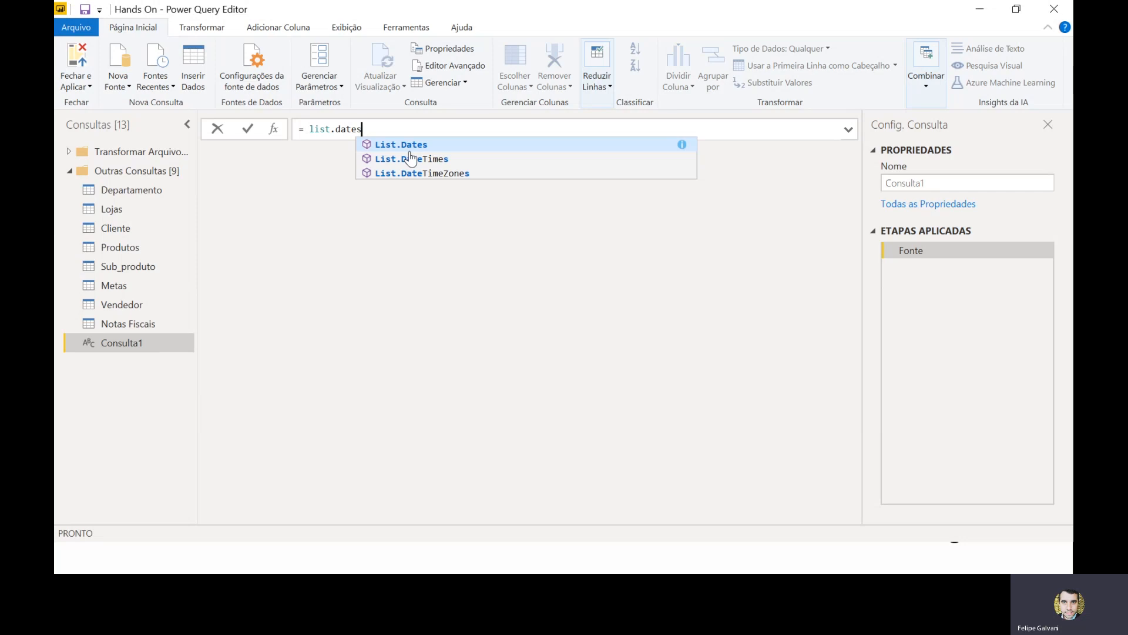
key(Tab)
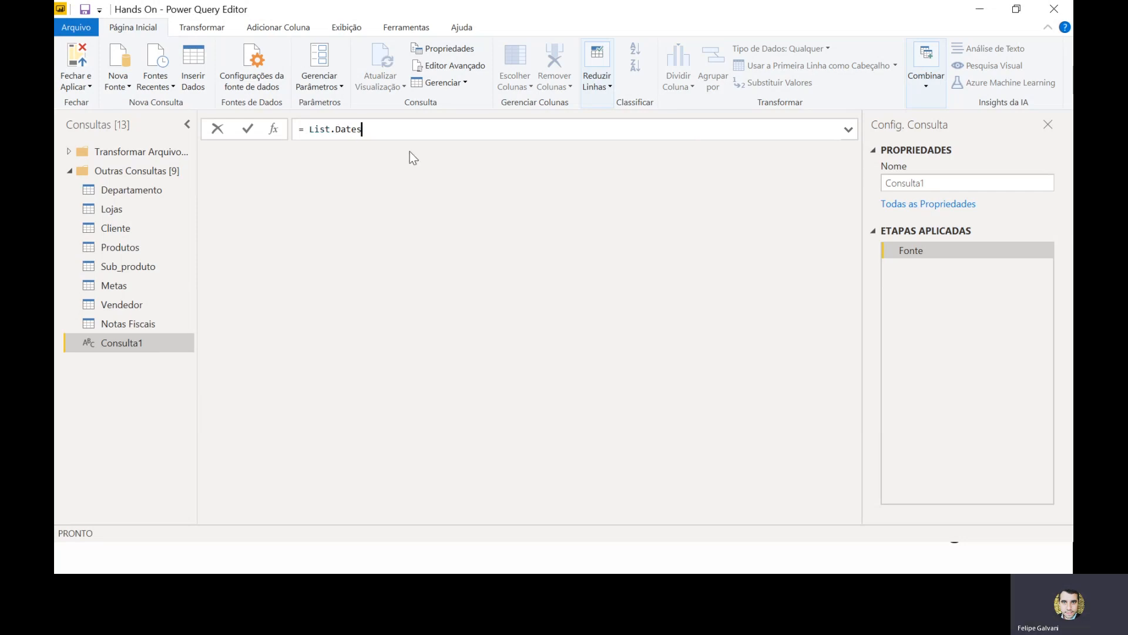
key(Return)
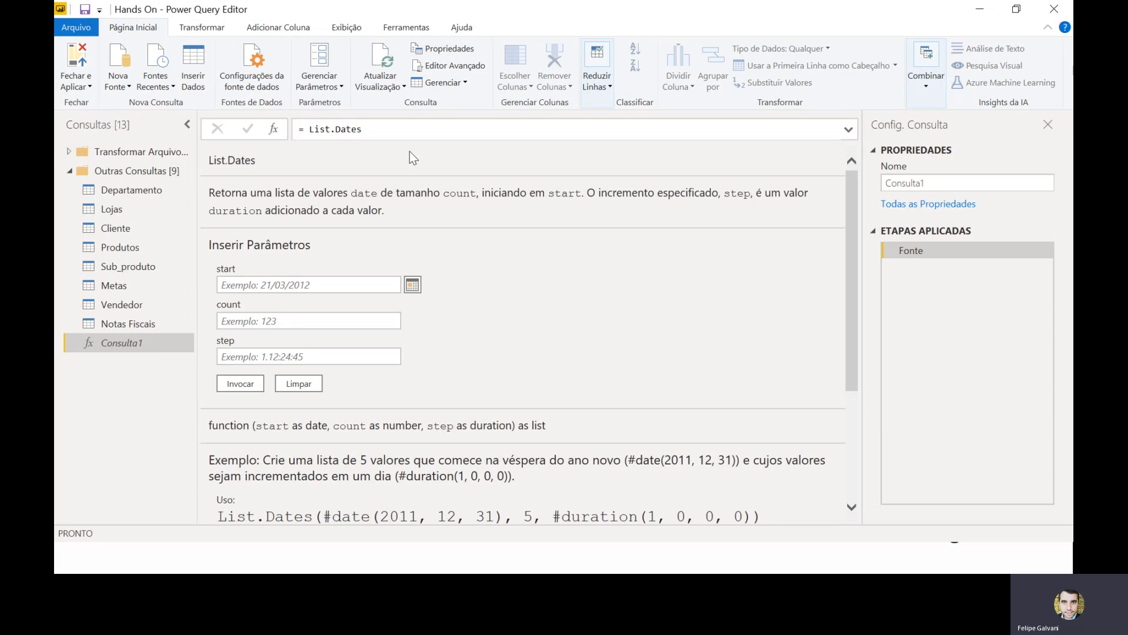
- Set the start parameter of the List.Dates function to 01/01/2015 using the calendar picker
click(413, 285)
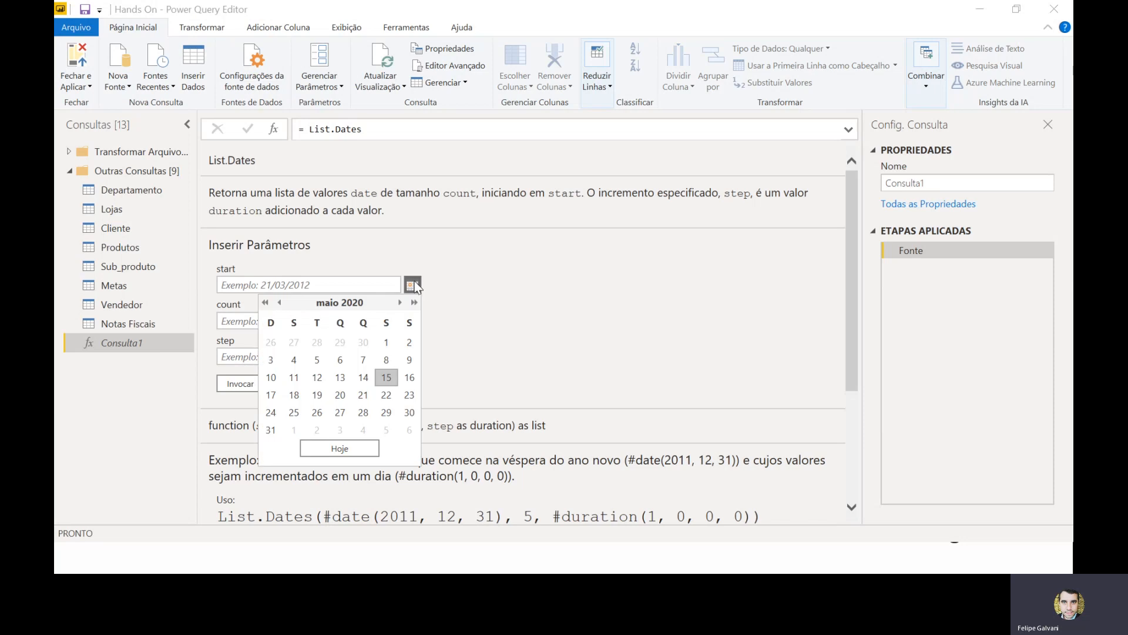
click(264, 304)
click(264, 304)
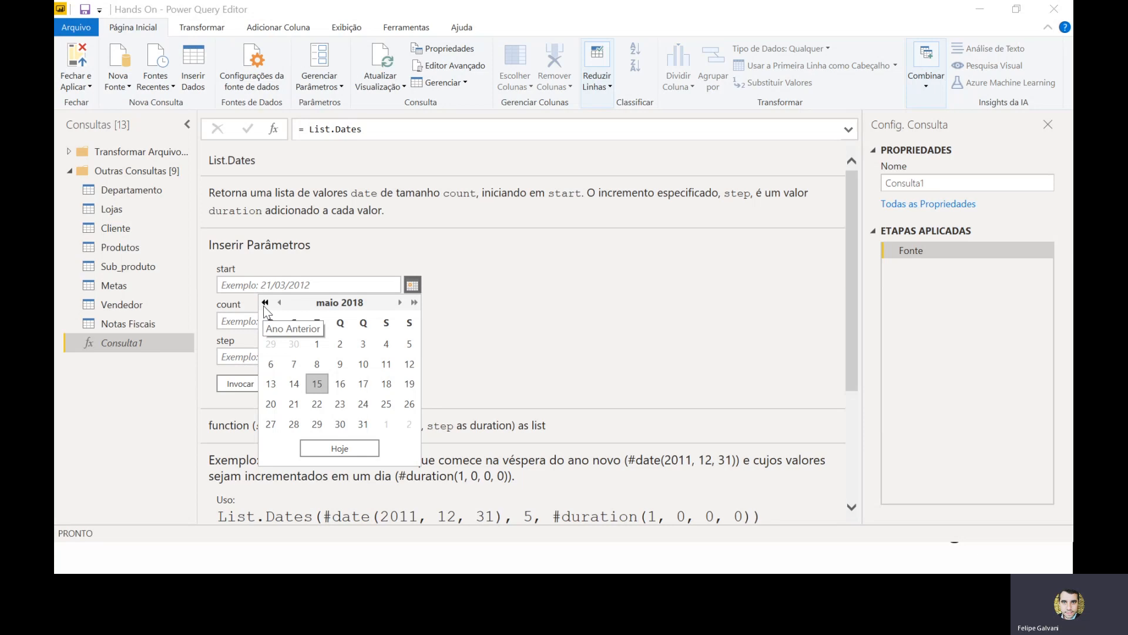
click(264, 304)
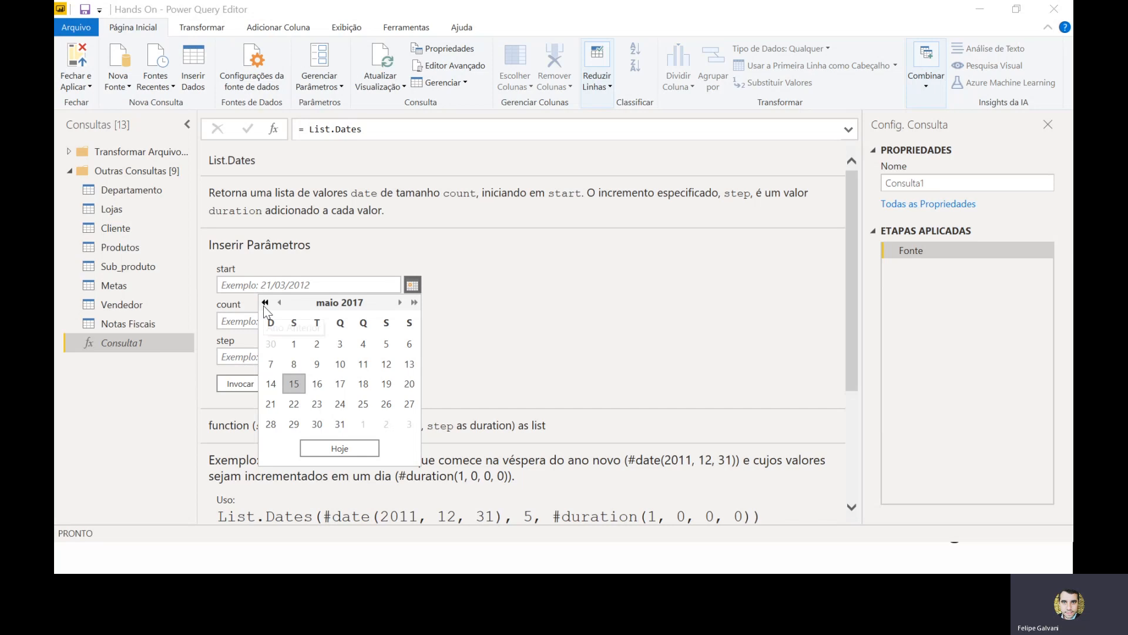
click(264, 303)
click(264, 303)
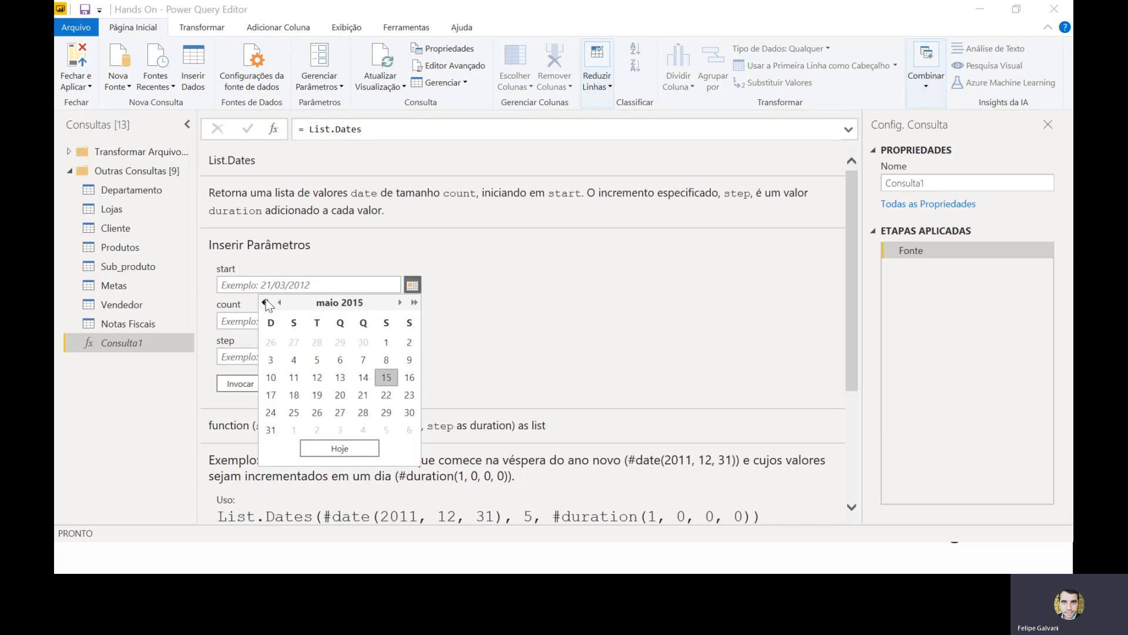
click(280, 303)
click(280, 304)
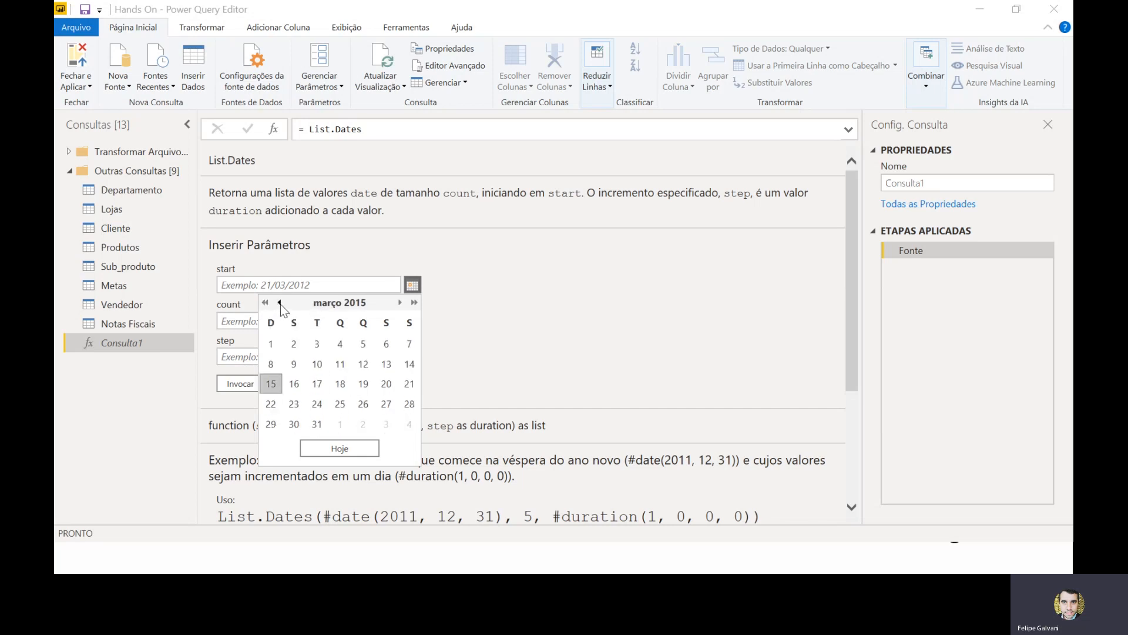
click(280, 303)
click(280, 303)
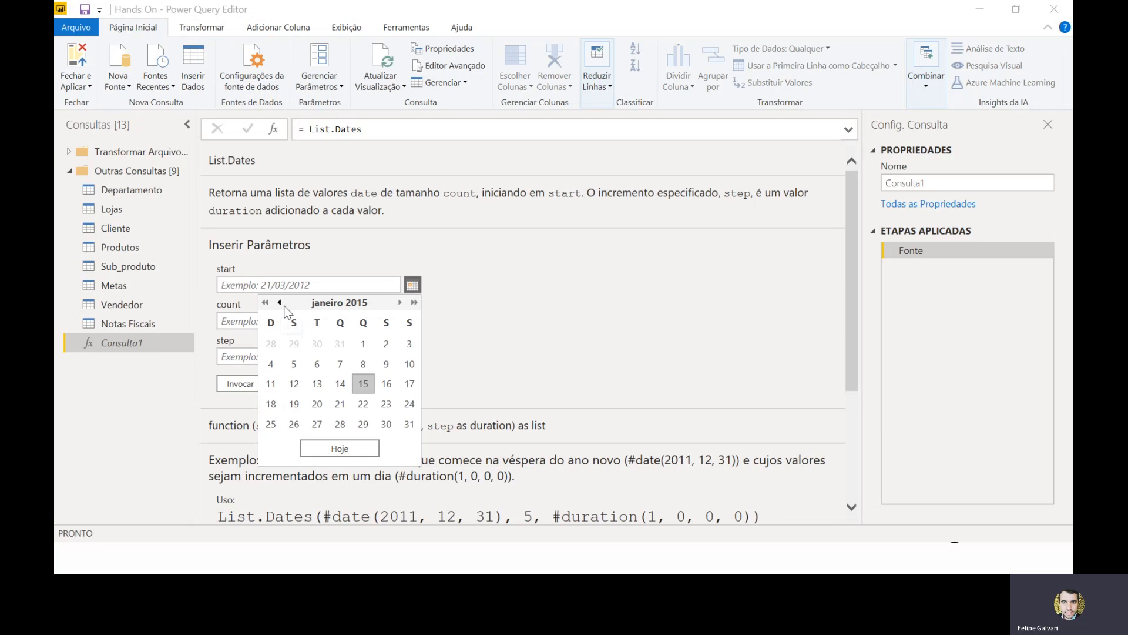
click(361, 343)
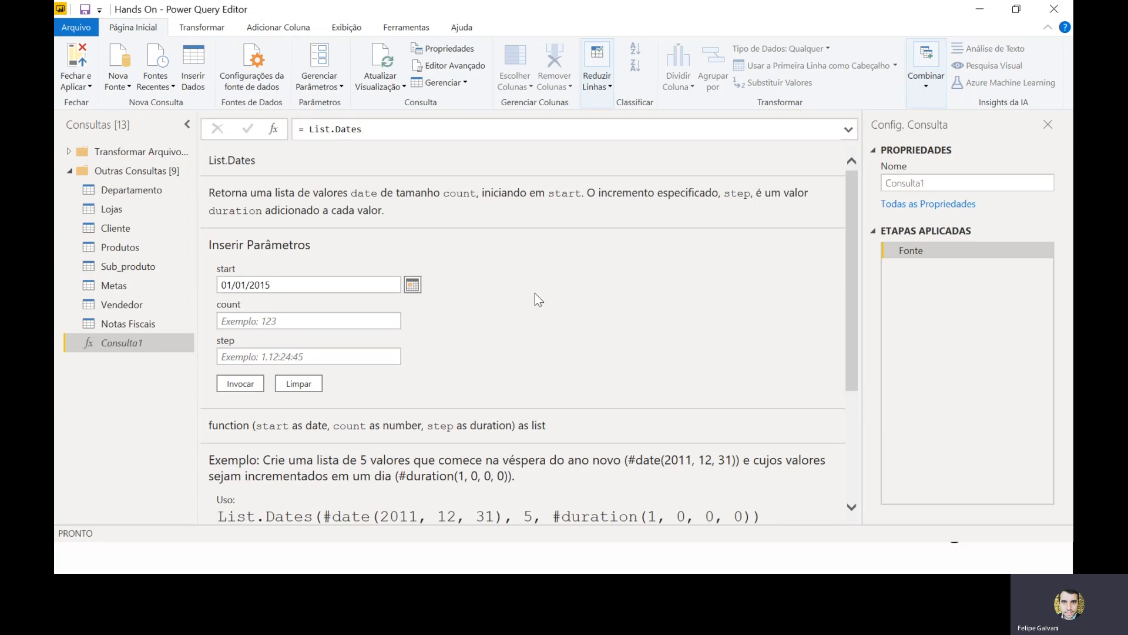
- Set the count parameter to 10000 and the step parameter to 1, and invoke the List.Dates function
click(376, 325)
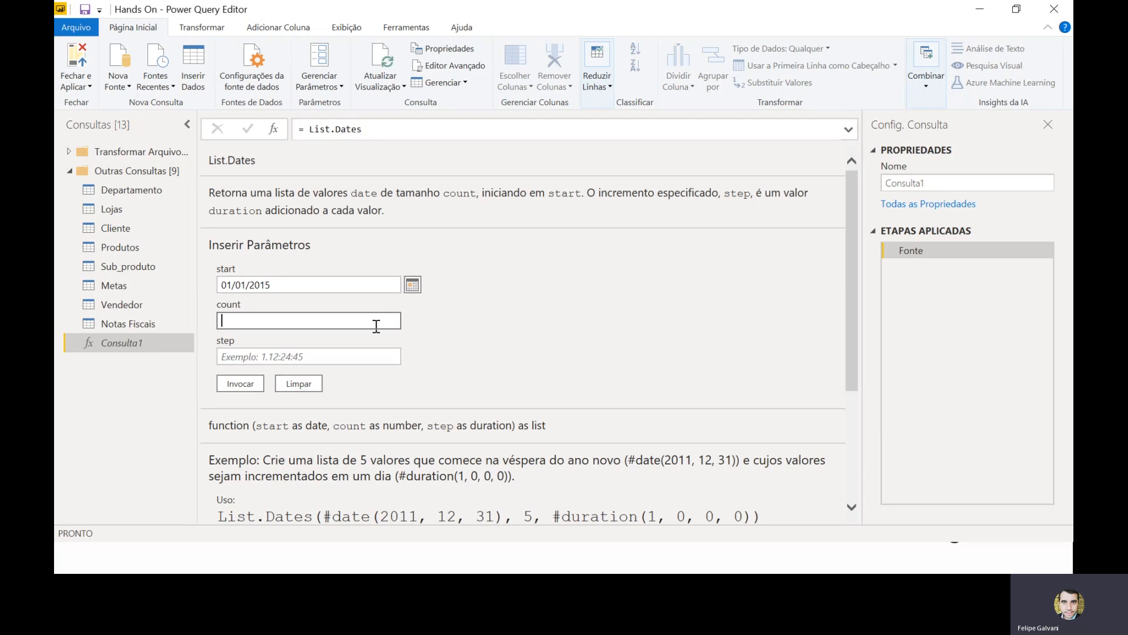
text(10000)
key(Tab)
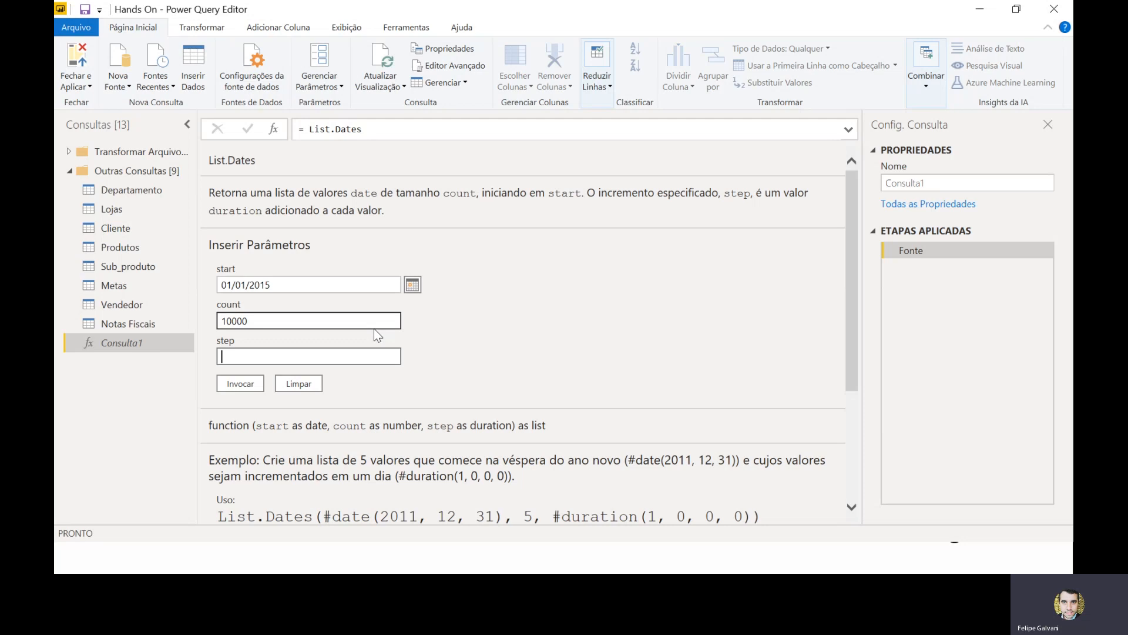
text(1)
click(245, 385)
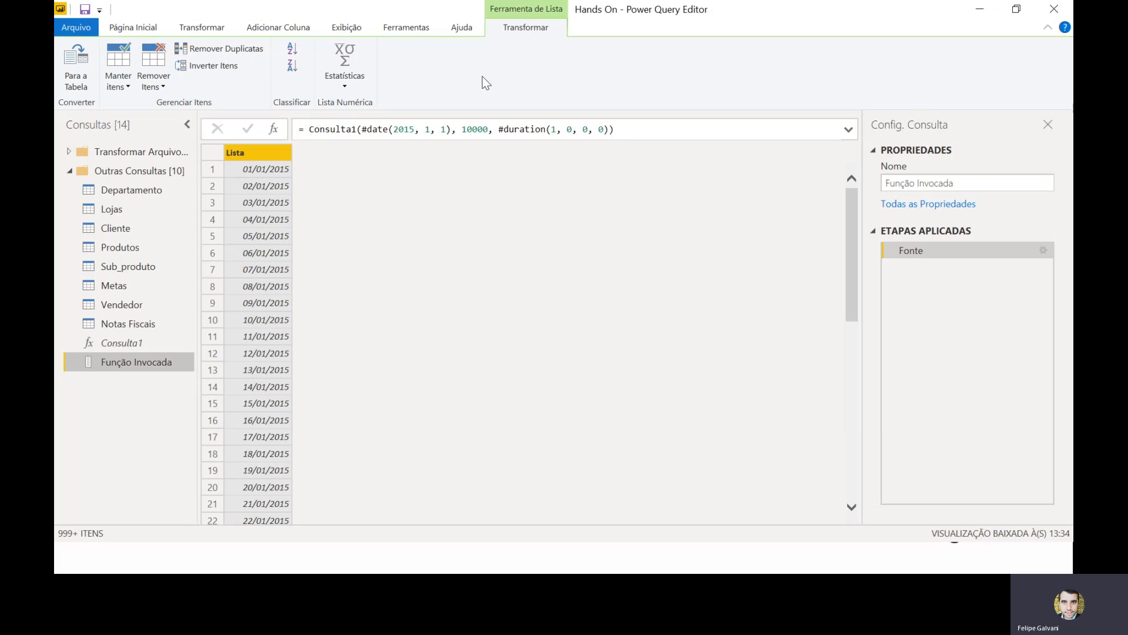
- Convert the generated date list to a table with no delimiter and extra columns shown as errors
click(192, 29)
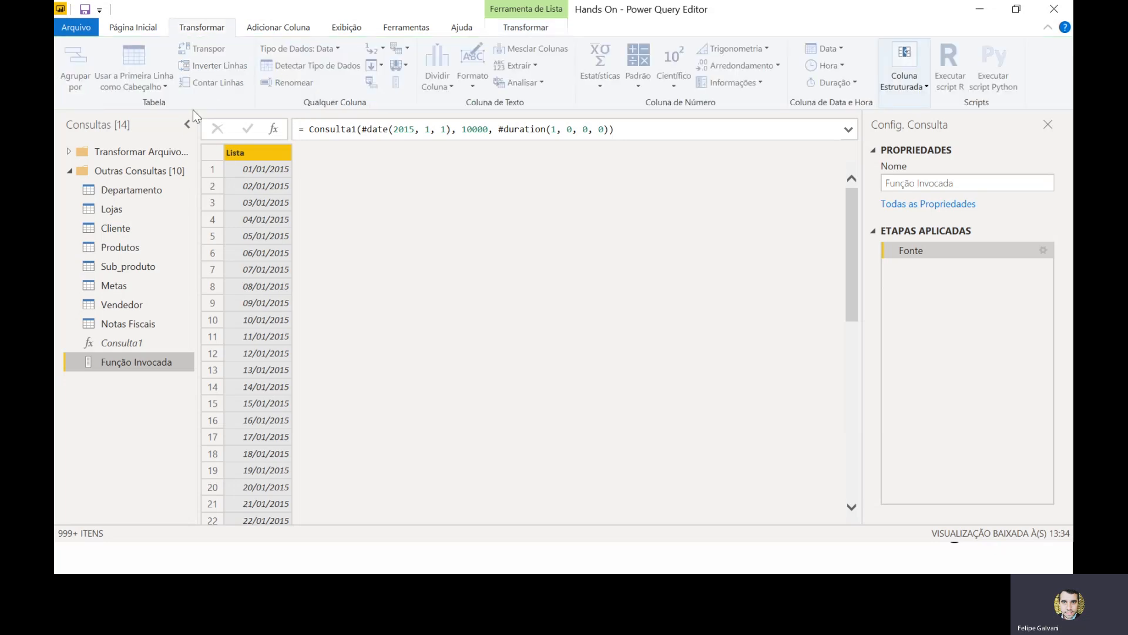
click(526, 30)
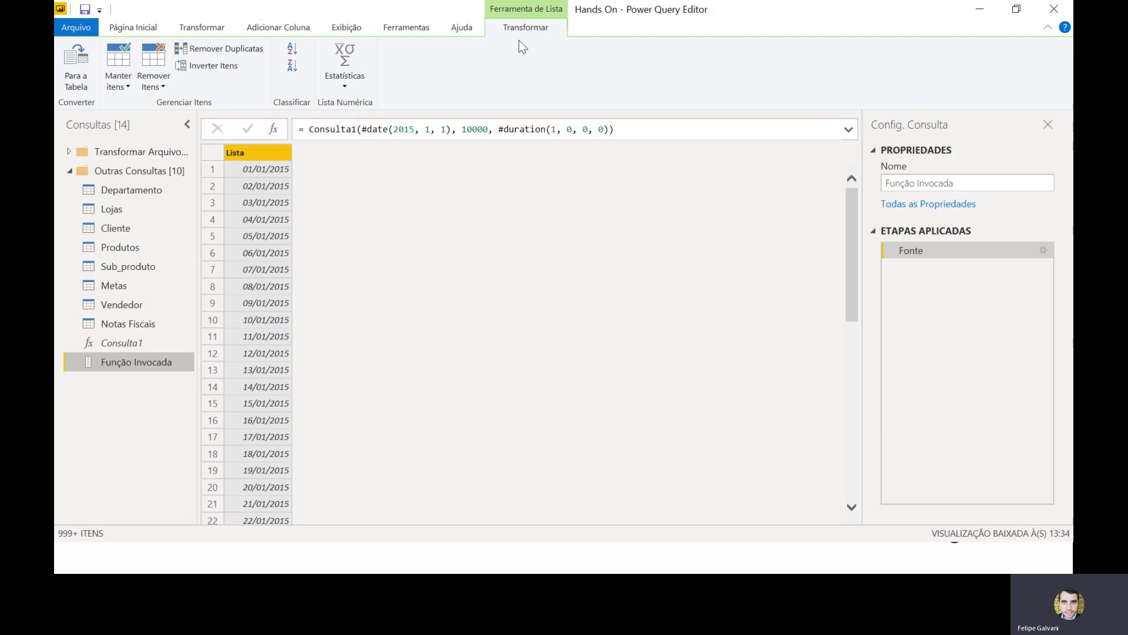
click(76, 67)
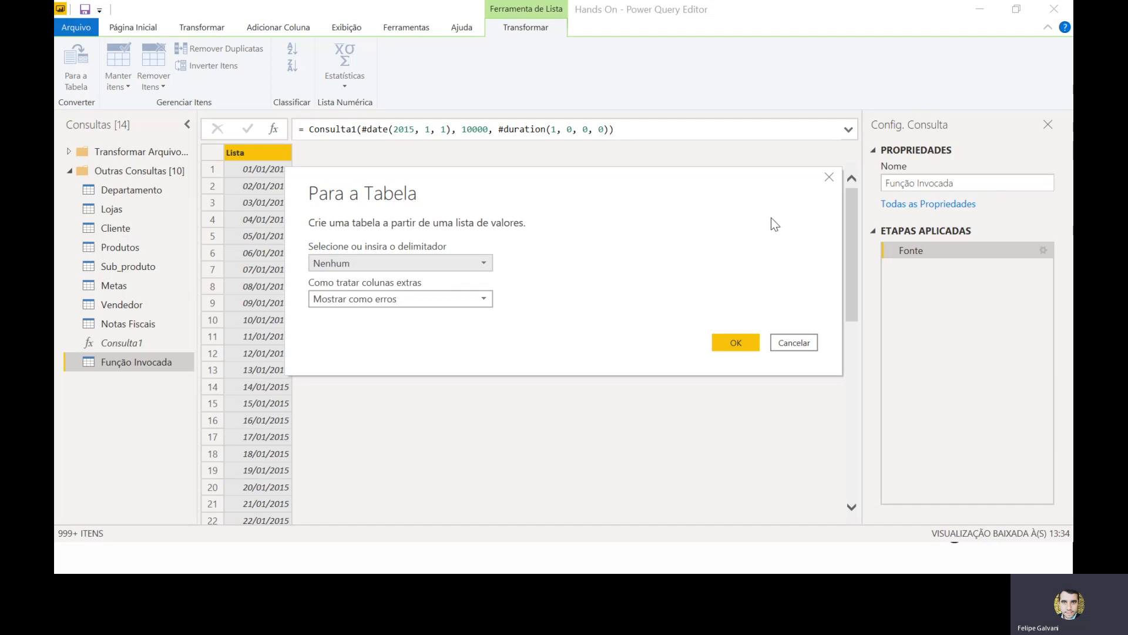
click(736, 343)
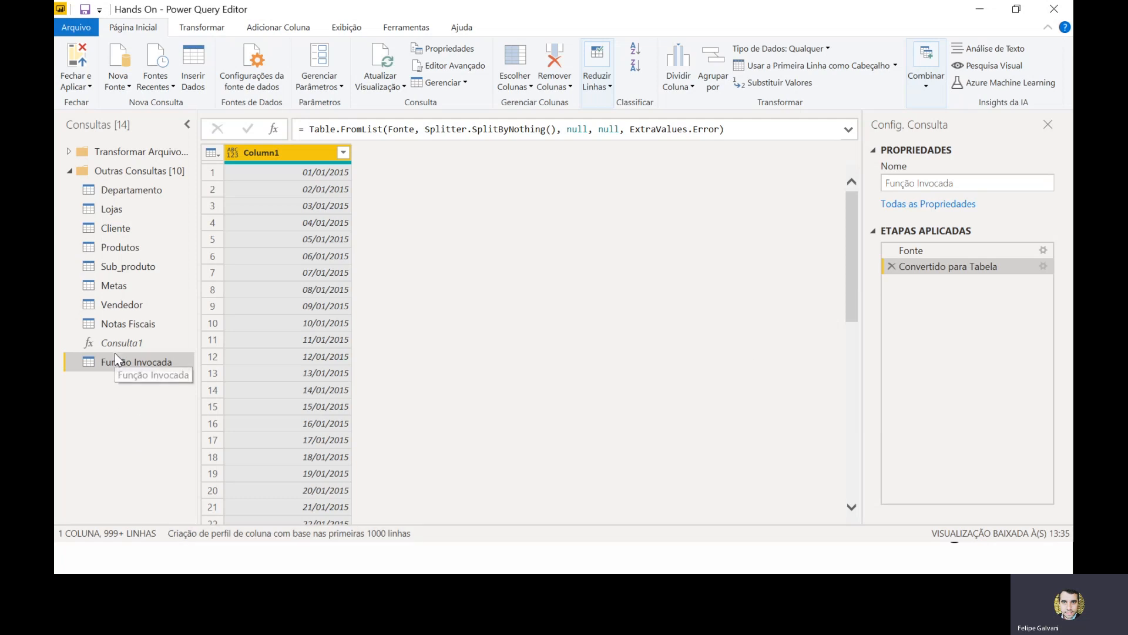
- Rename the table's only column to Data_base and set its data type to Data
double_click(273, 156)
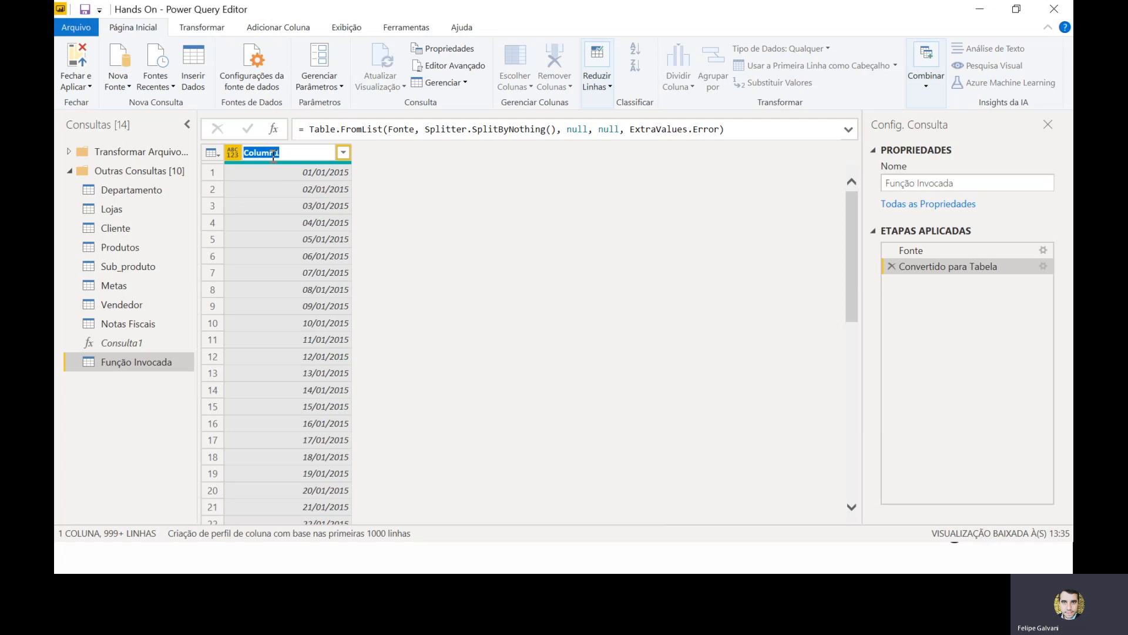
text(Data_base)
key(Return)
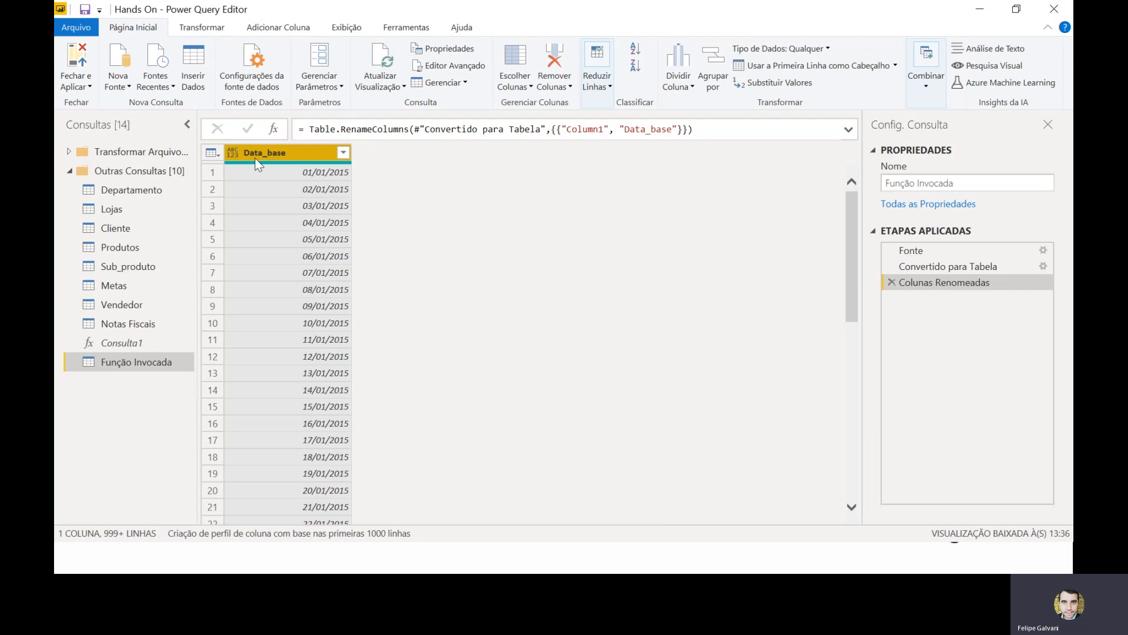
click(233, 154)
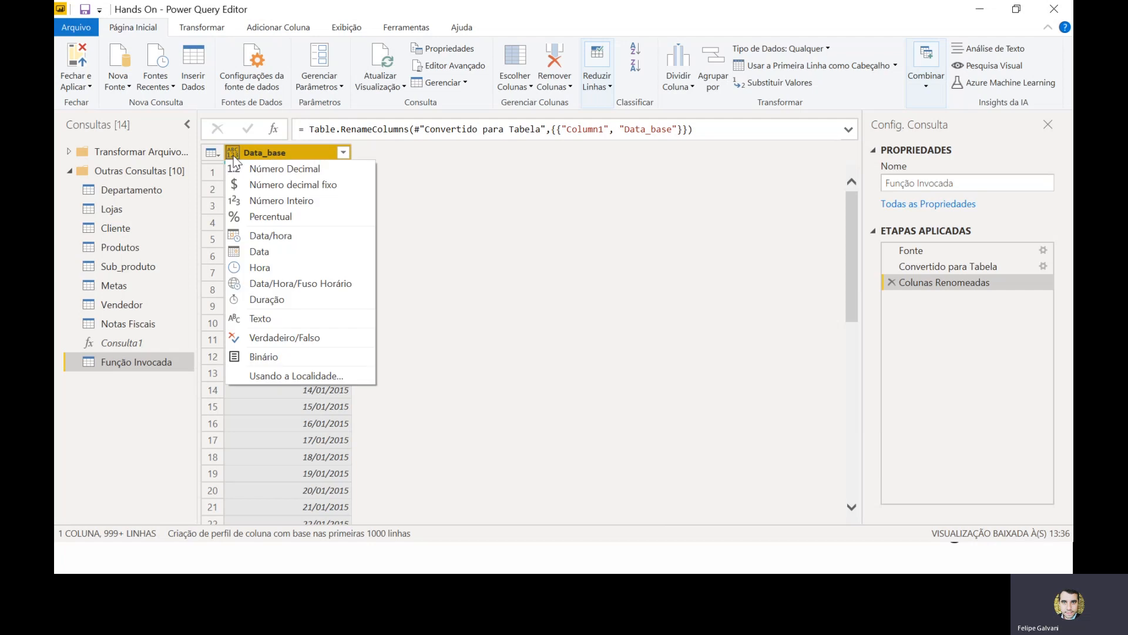
click(269, 250)
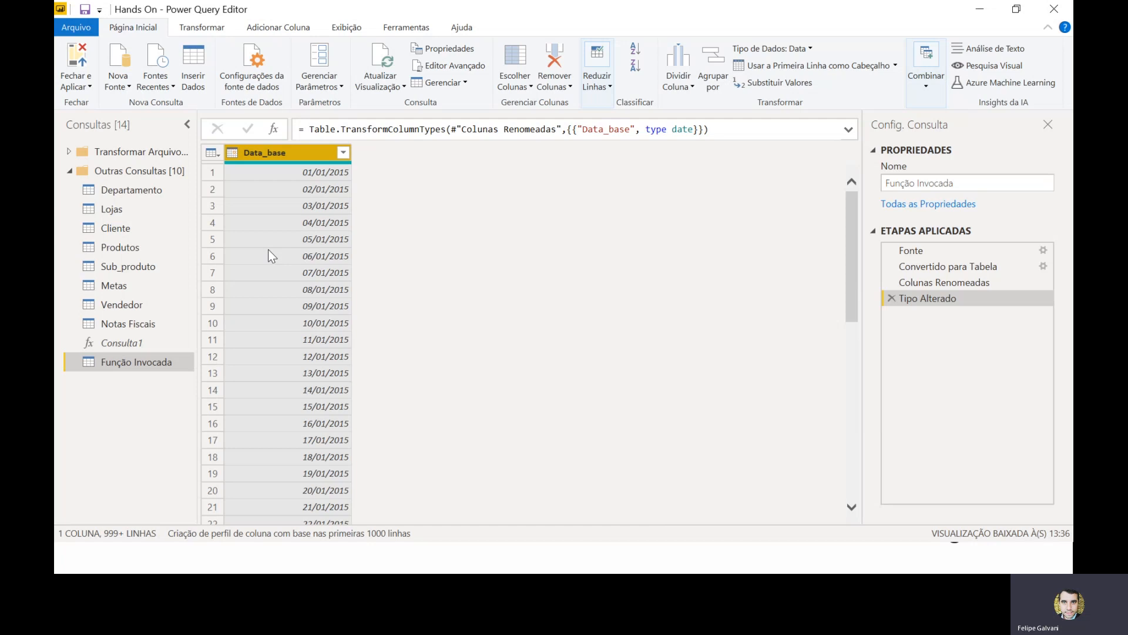
- Add a year column (Ano) extracted from the Data_base column
click(286, 32)
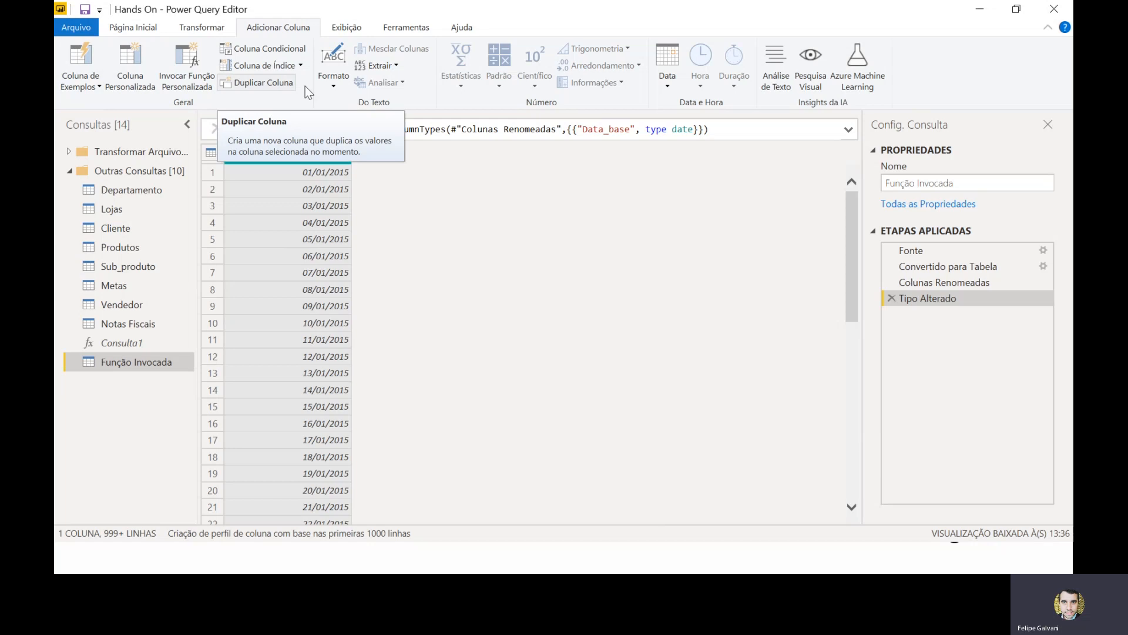
click(678, 89)
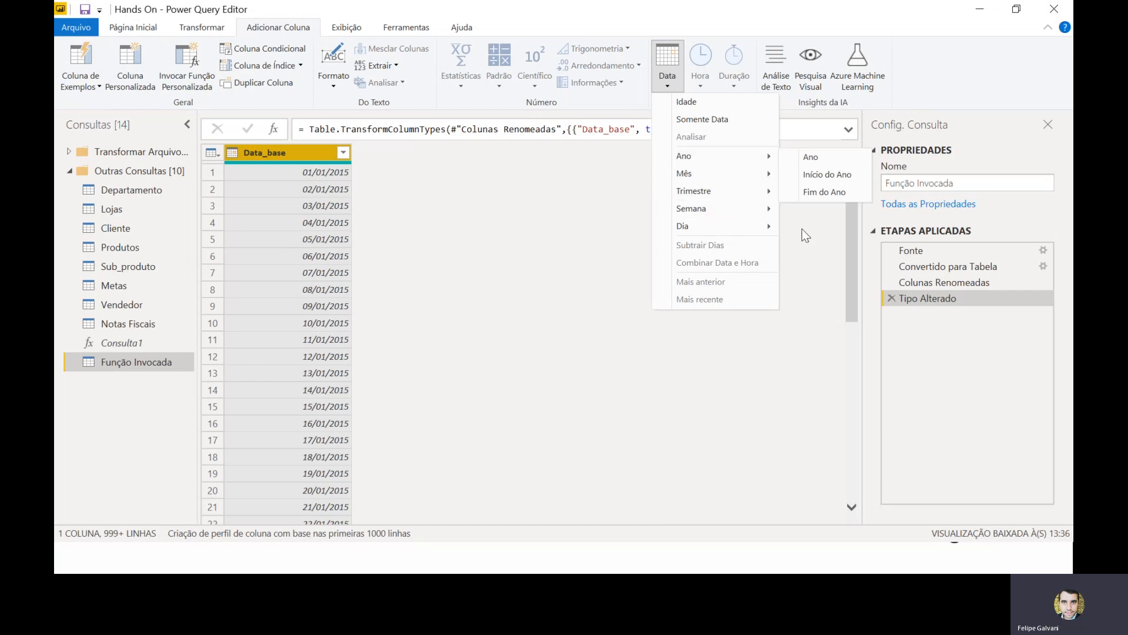
mouse_move(738, 175)
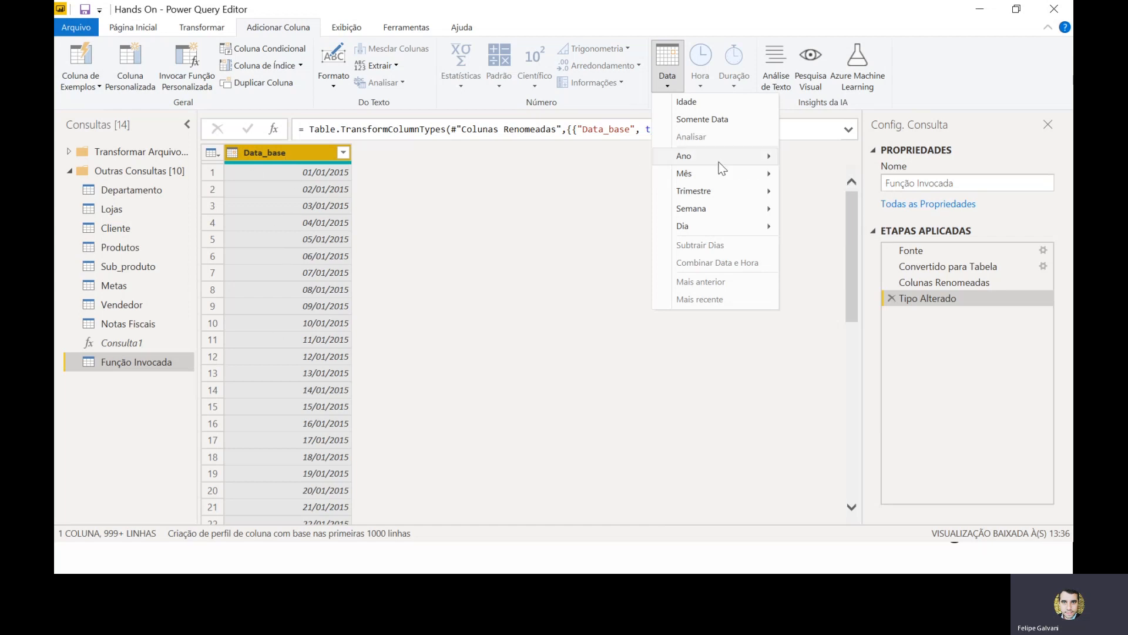
mouse_move(735, 156)
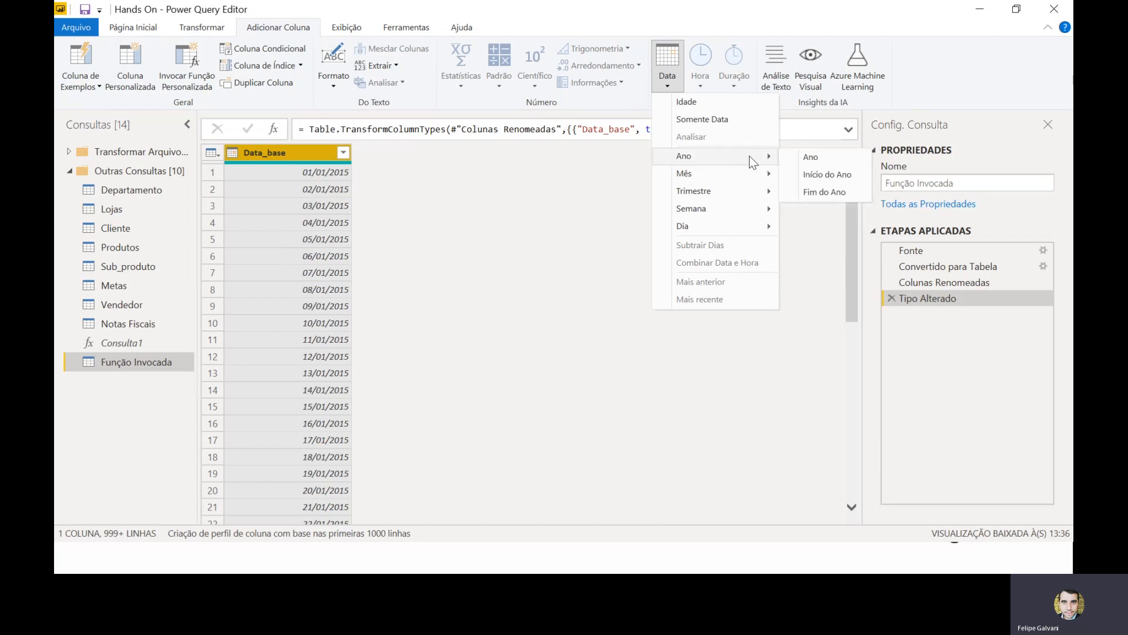
click(821, 160)
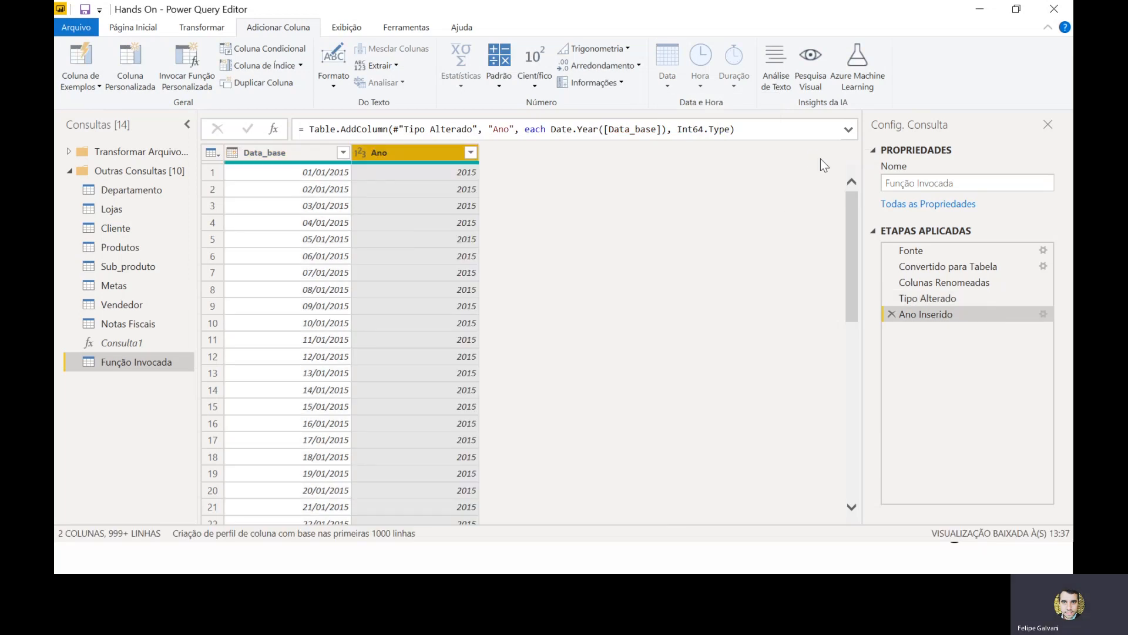
- Add a month number column (Mês) extracted from the Data_base column
click(275, 151)
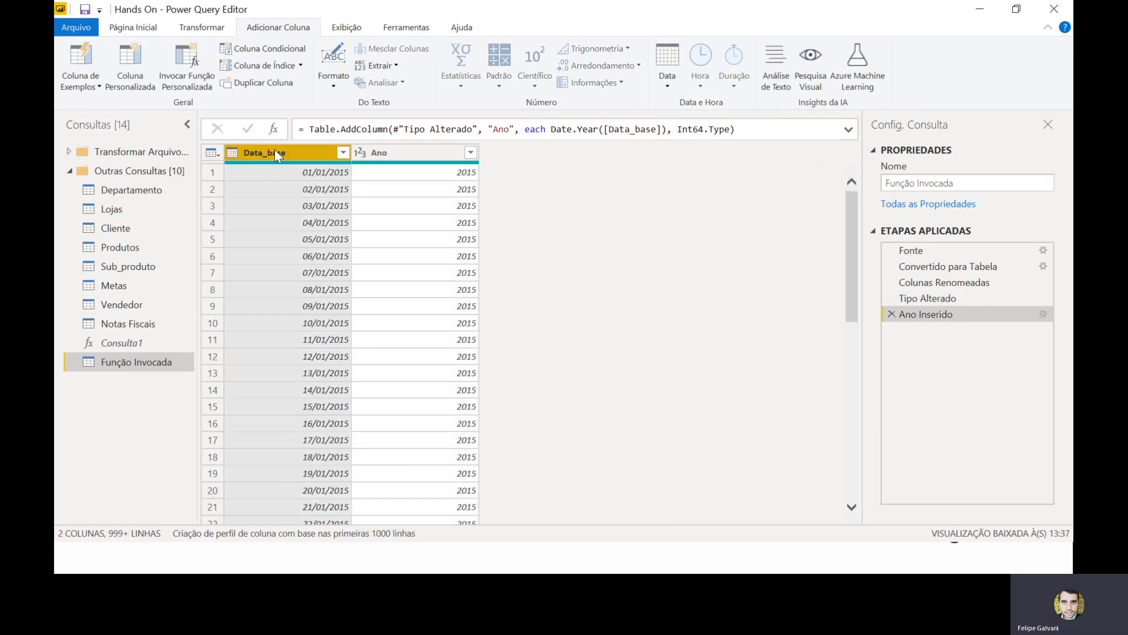
click(668, 82)
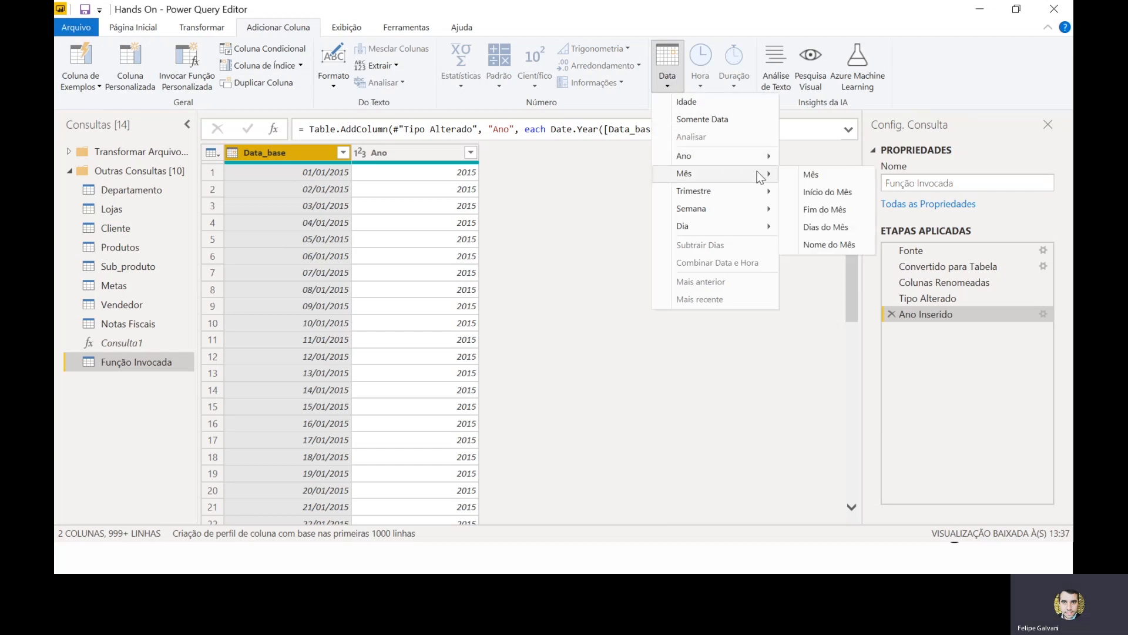
click(808, 174)
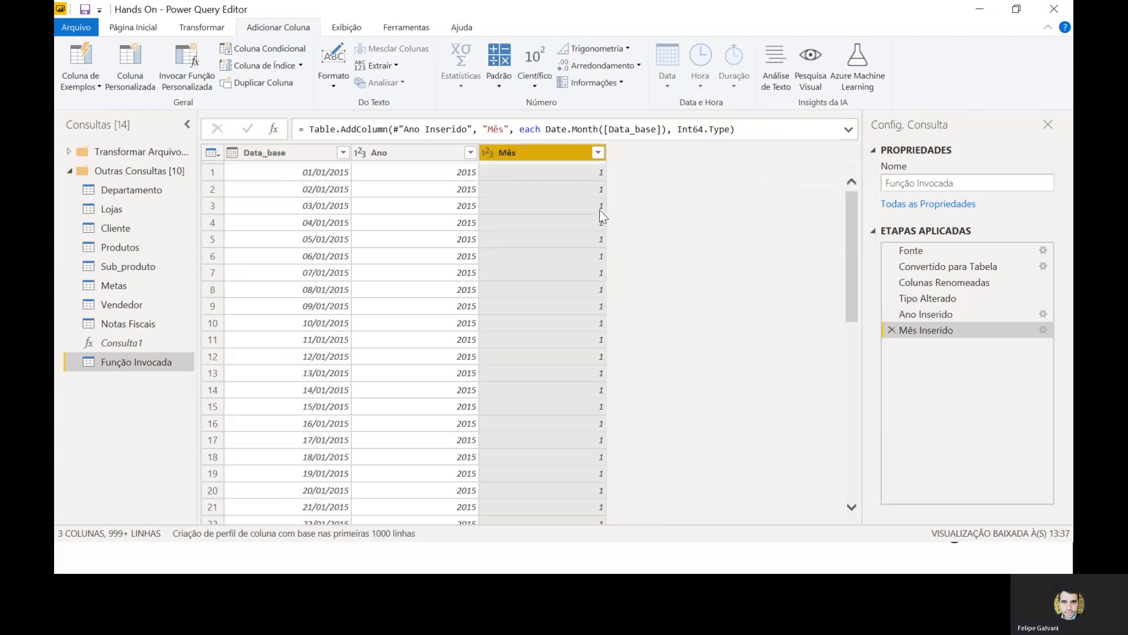
- Add a month name column (Nome do Mês) extracted from the Data_base column
click(294, 152)
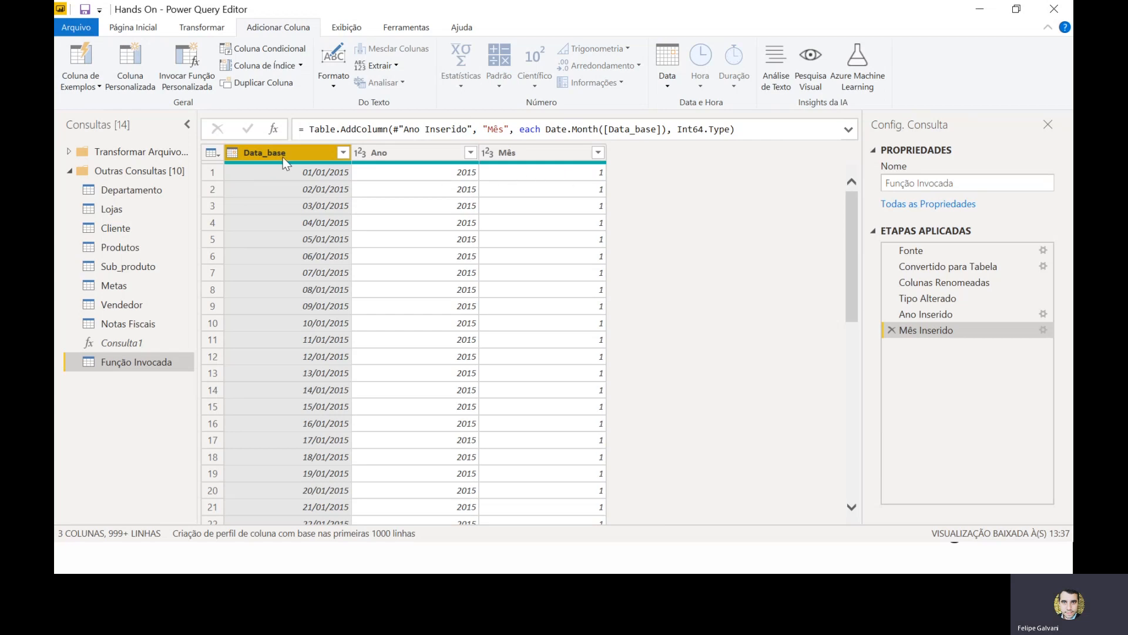
click(555, 151)
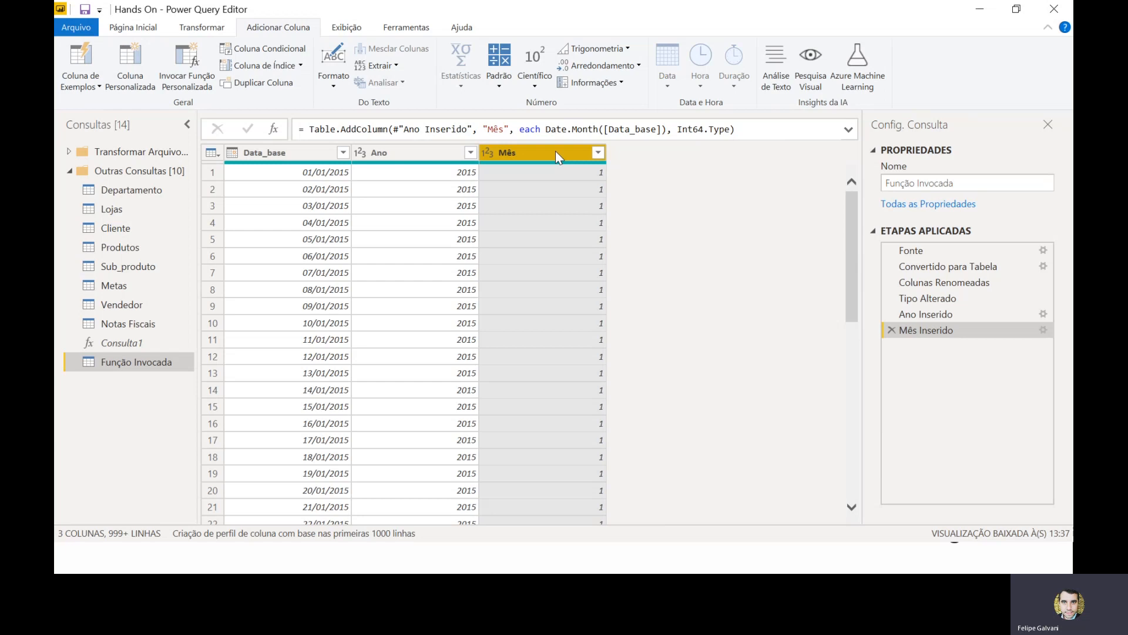
click(287, 154)
click(665, 79)
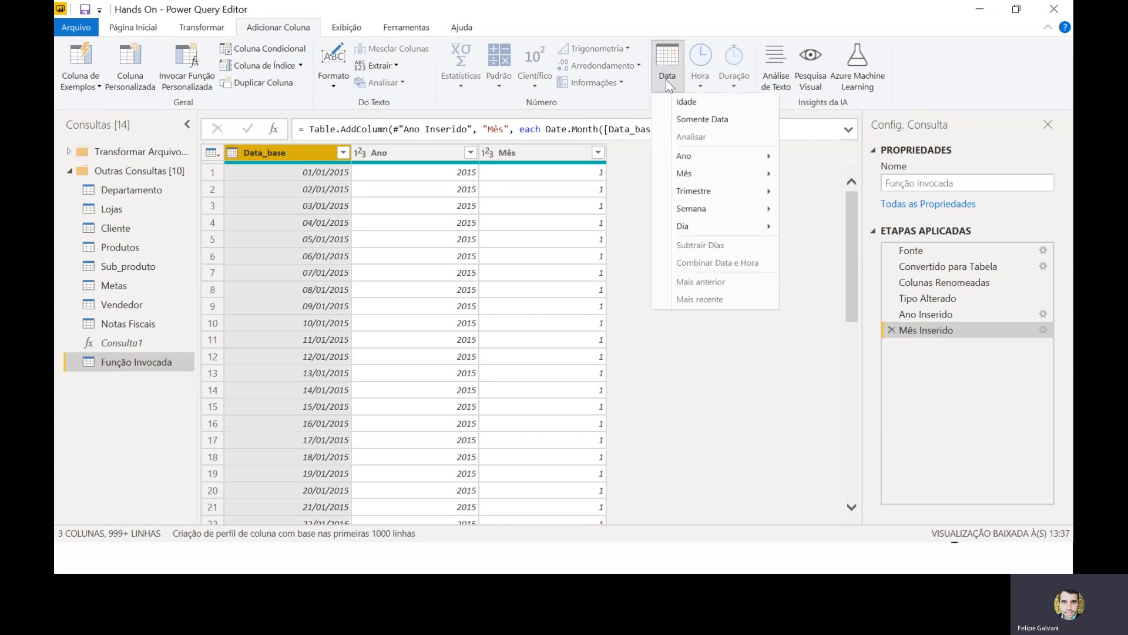
mouse_move(734, 177)
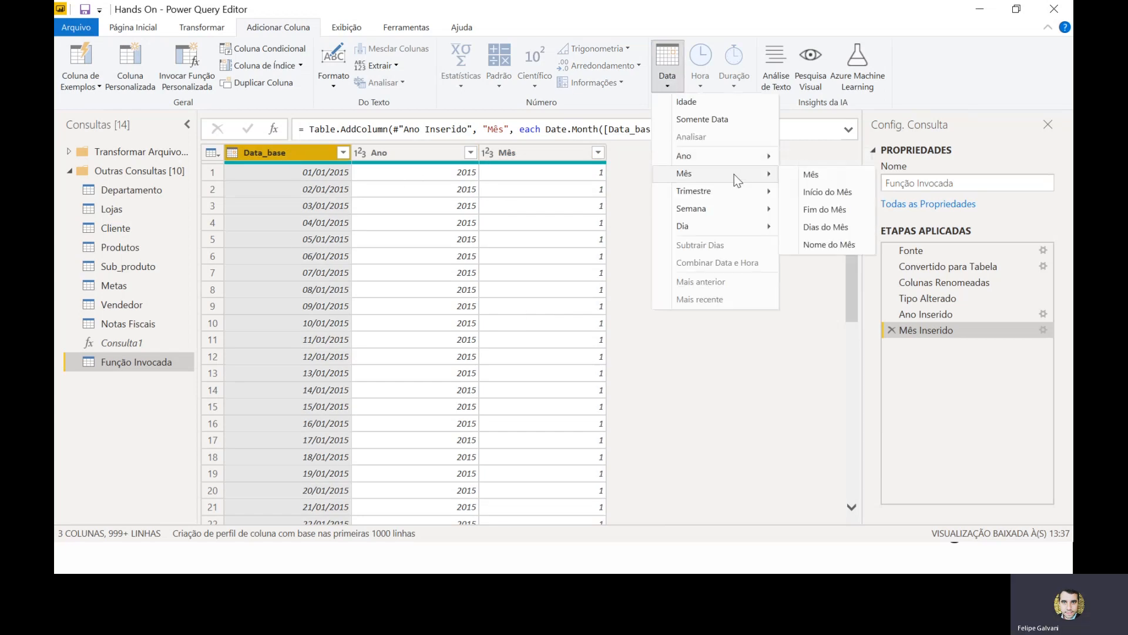
click(828, 245)
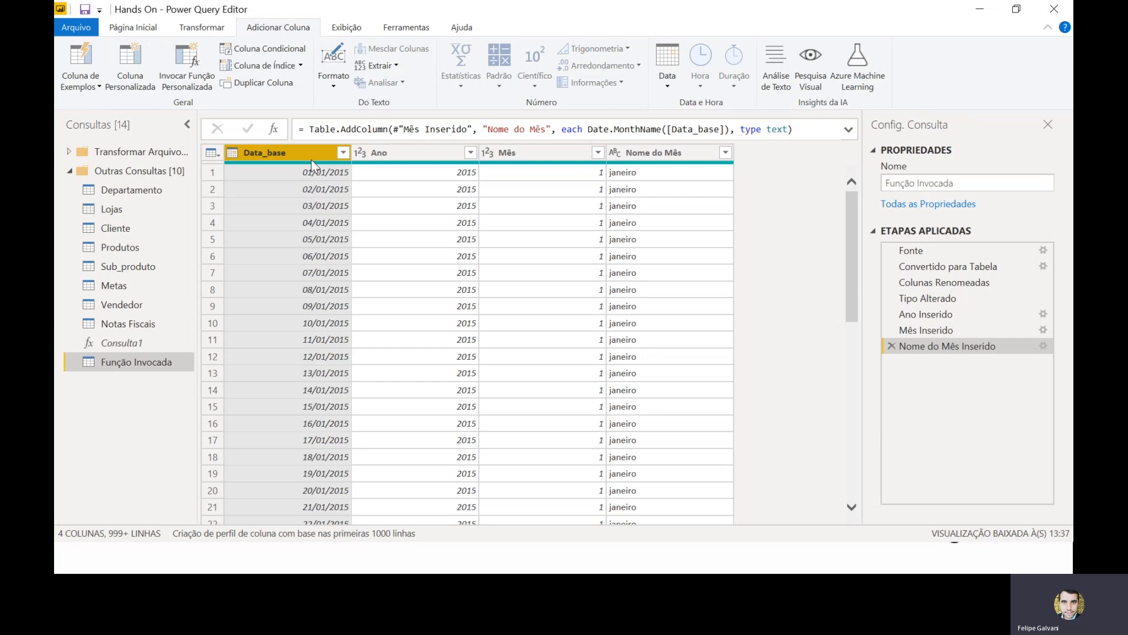
- Add a week-of-year column (Semana do Ano) extracted from the Data_base column
click(670, 87)
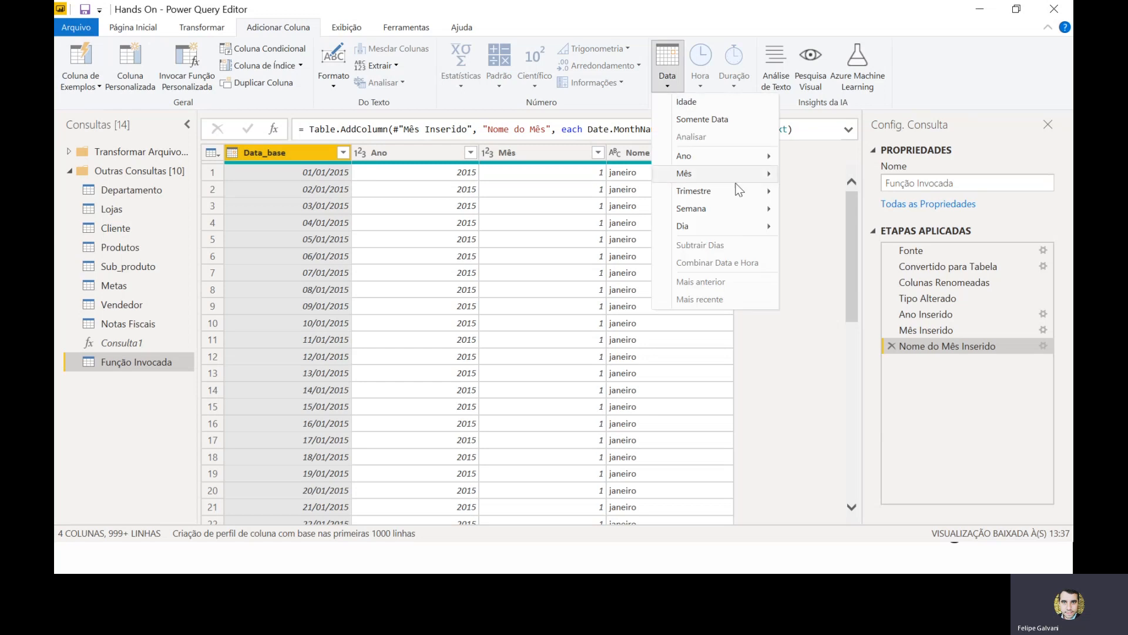
mouse_move(766, 214)
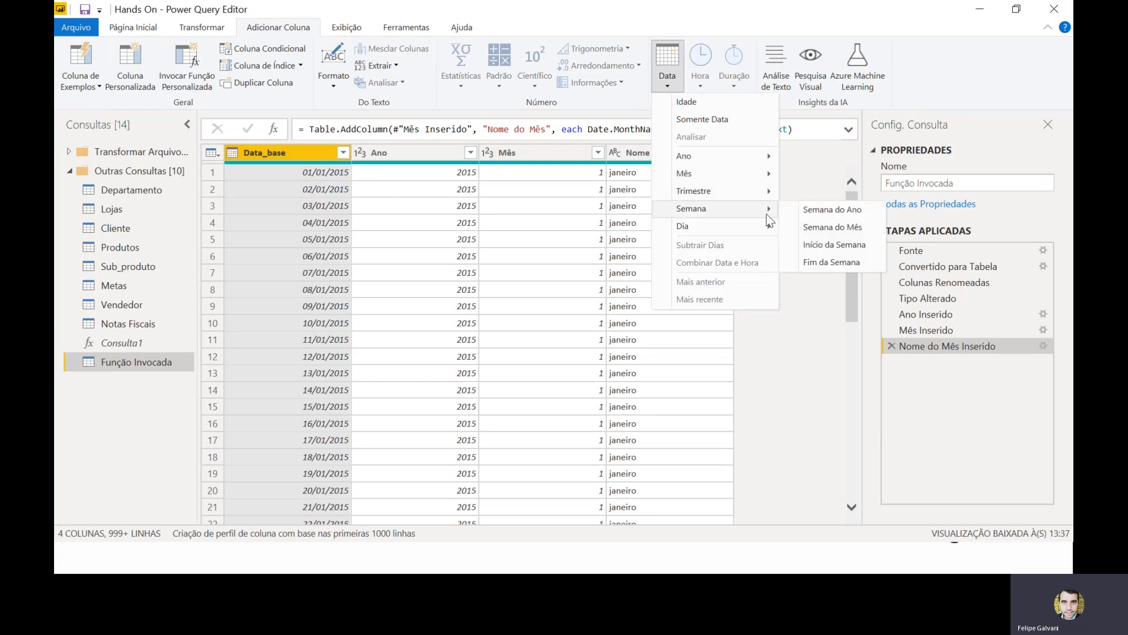
click(820, 213)
- Add a week-of-month column (Semana do Mês) extracted from the Data_base column
click(288, 151)
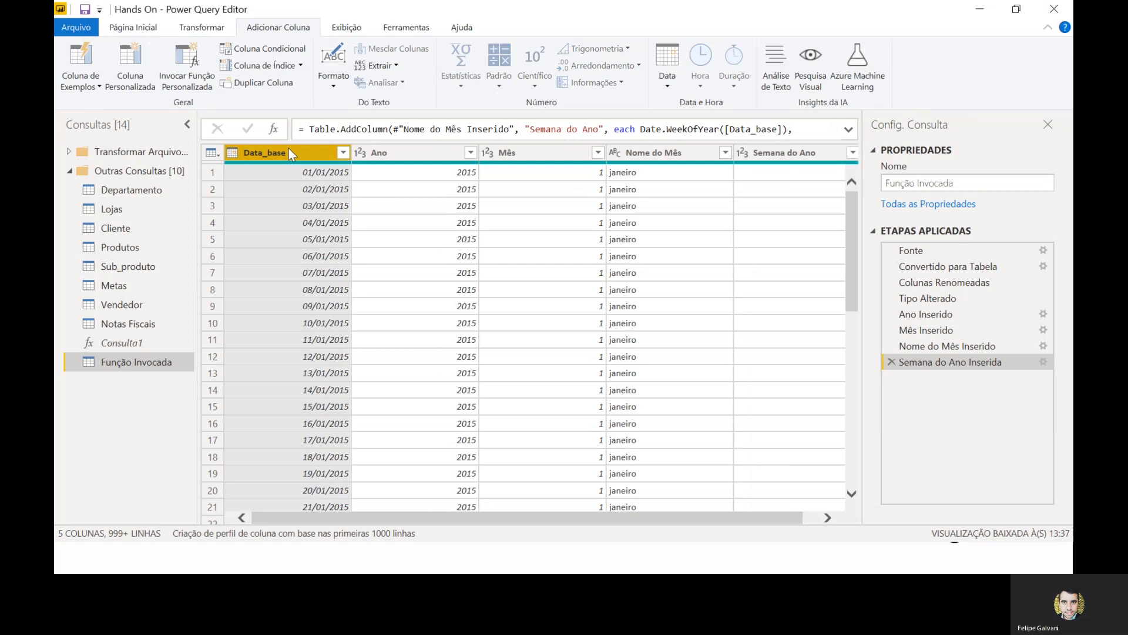
click(676, 75)
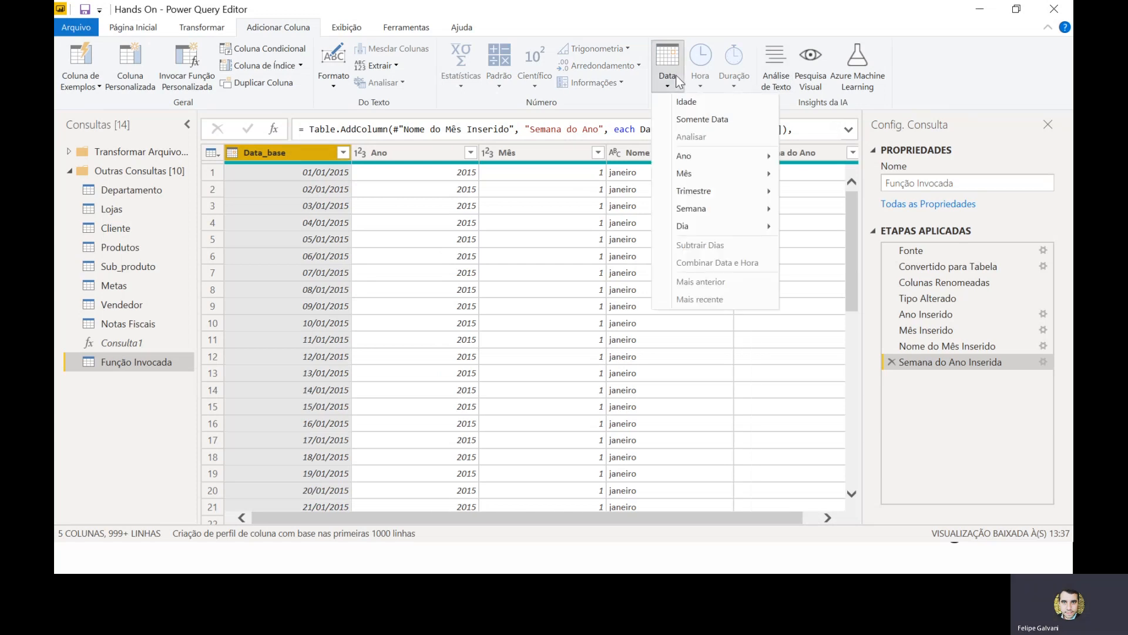
mouse_move(739, 208)
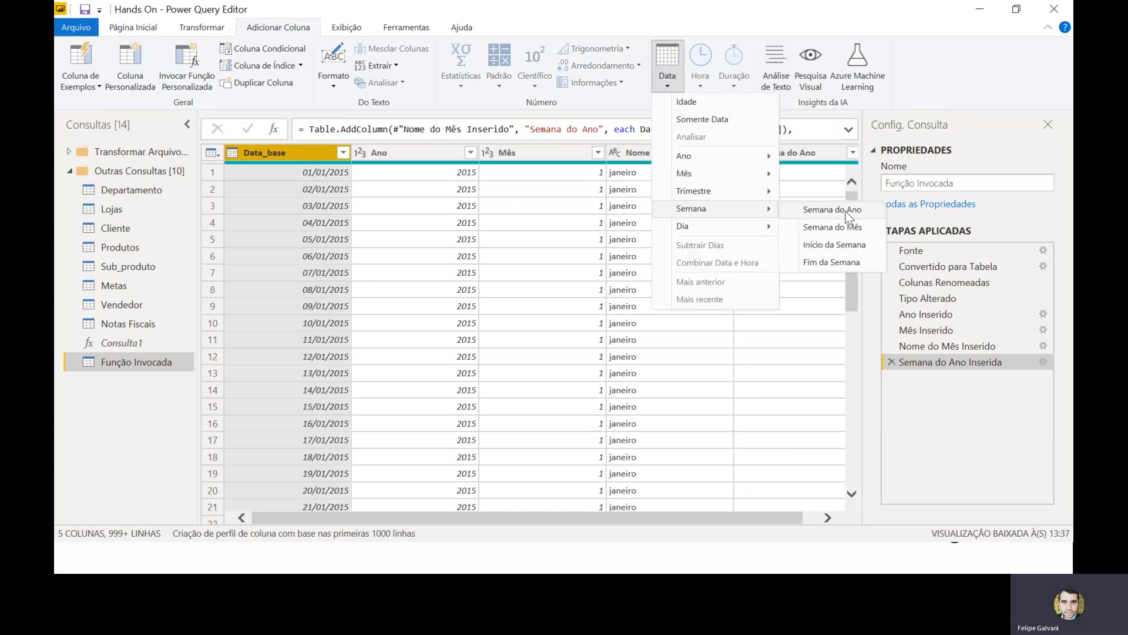
click(850, 228)
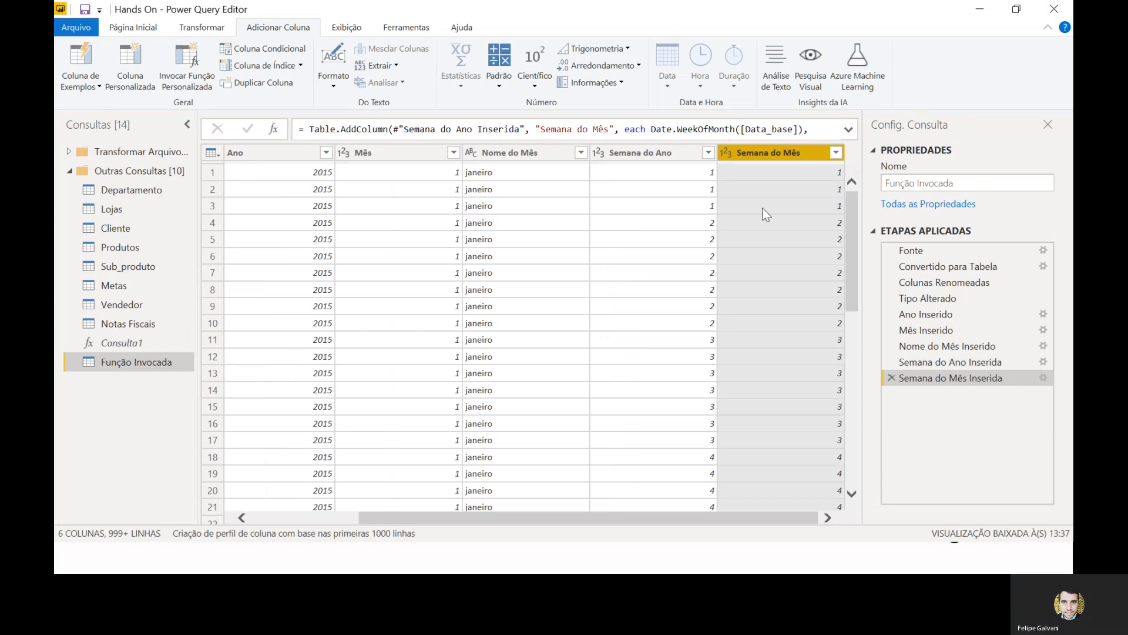
- Add a day number column (Dia) extracted from the Data_base column
drag(492, 513, 384, 513)
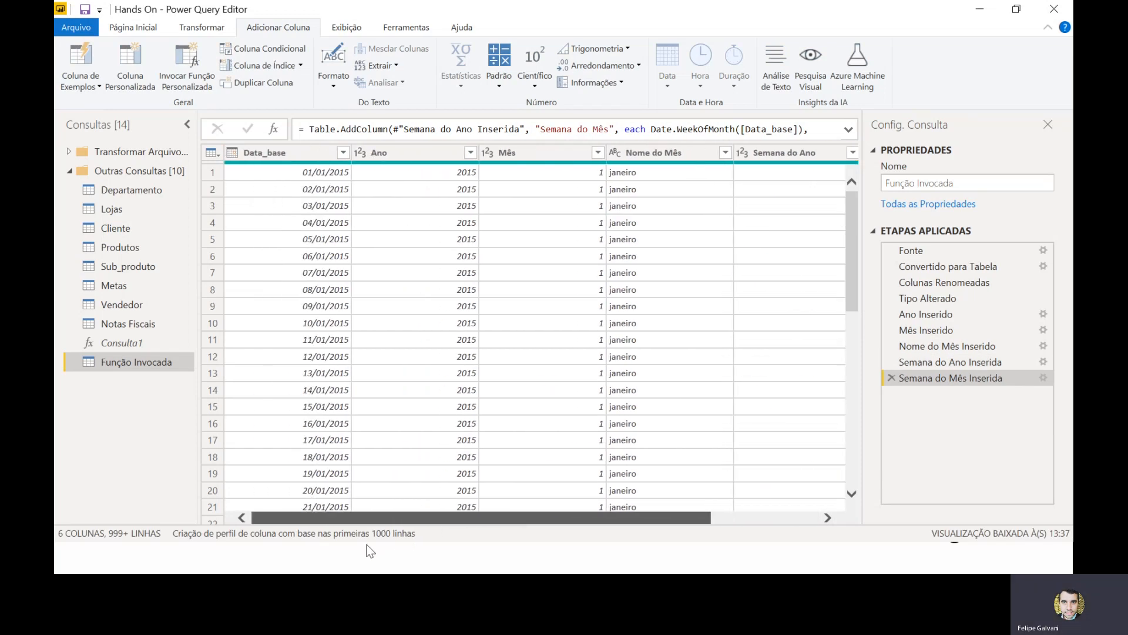
click(310, 151)
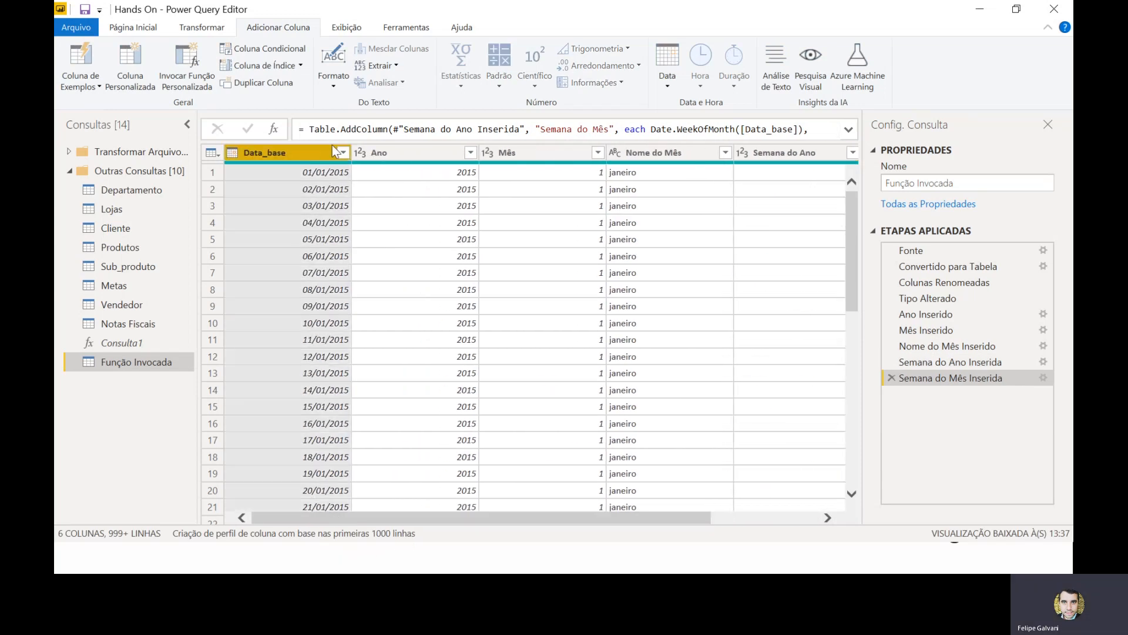
click(670, 85)
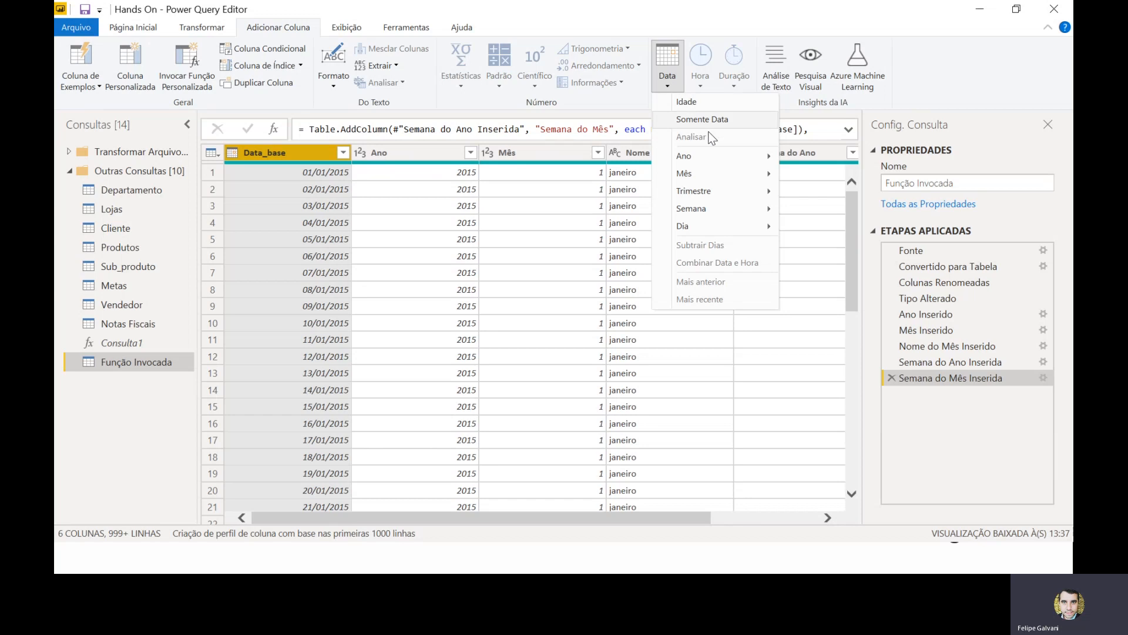
mouse_move(760, 228)
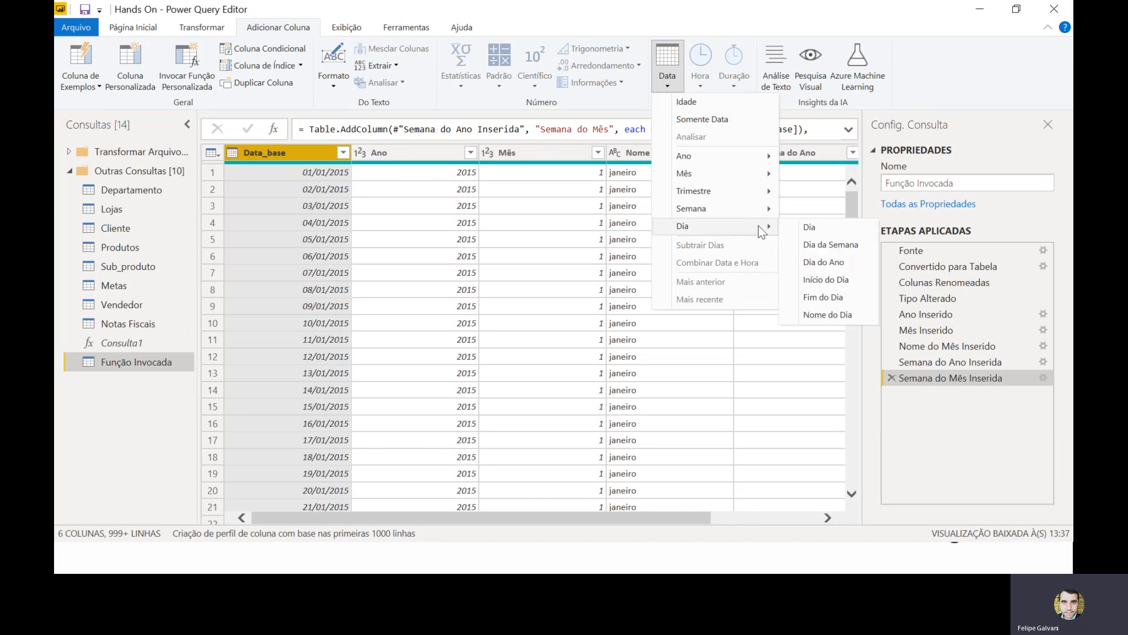
click(823, 229)
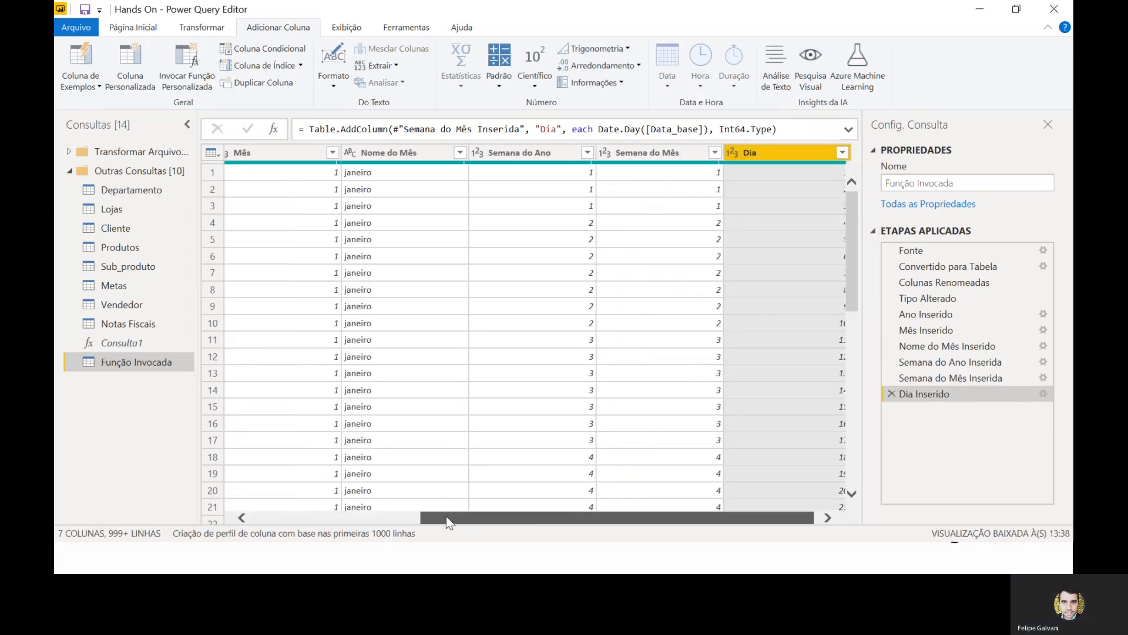
- Add a day-of-week column (Dia da Semana) extracted from the Data_base column
drag(446, 517, 272, 517)
click(297, 154)
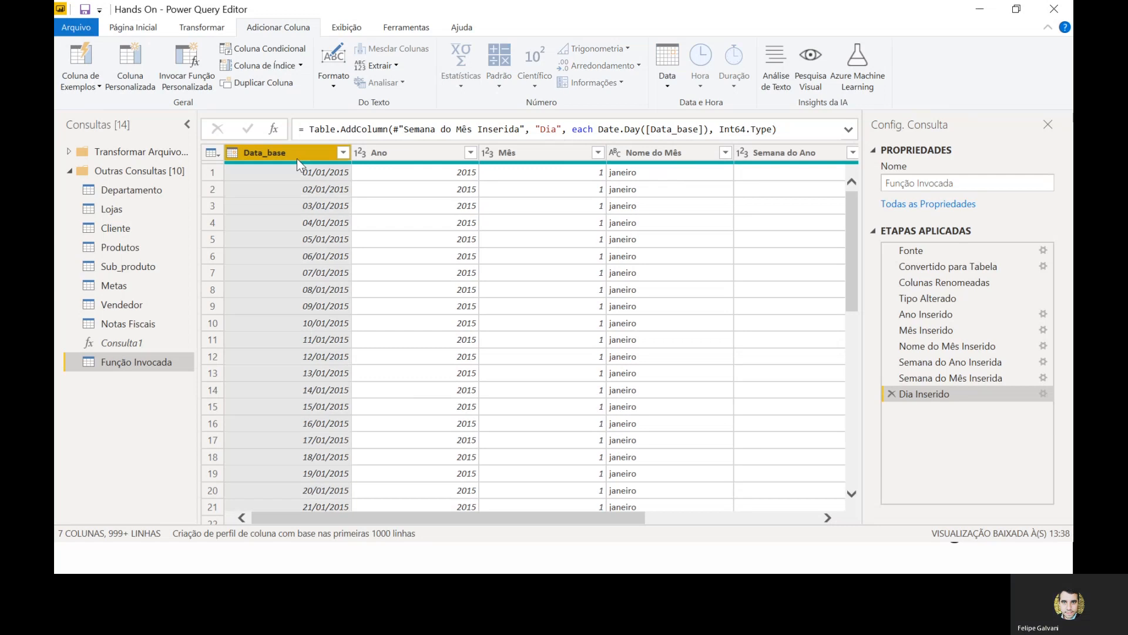
click(681, 71)
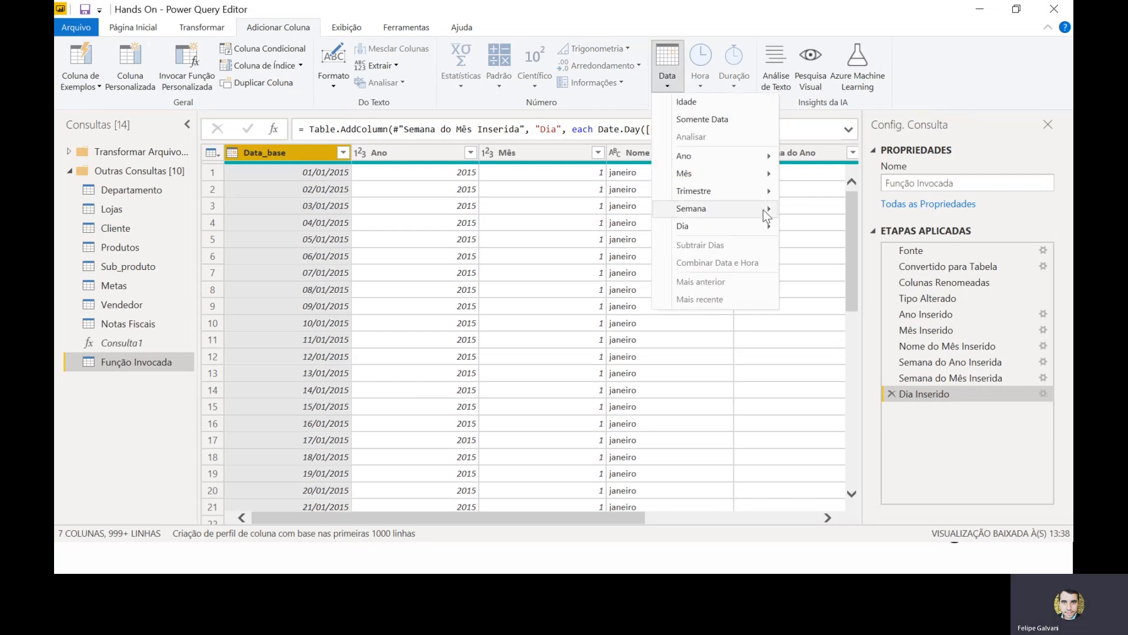
mouse_move(775, 230)
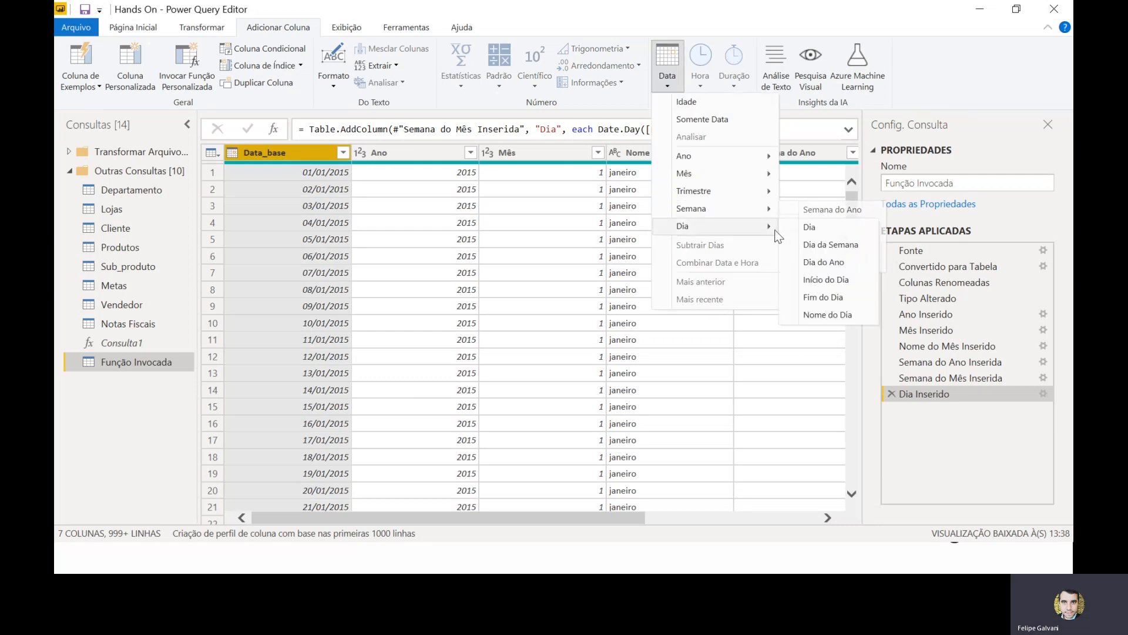
click(820, 246)
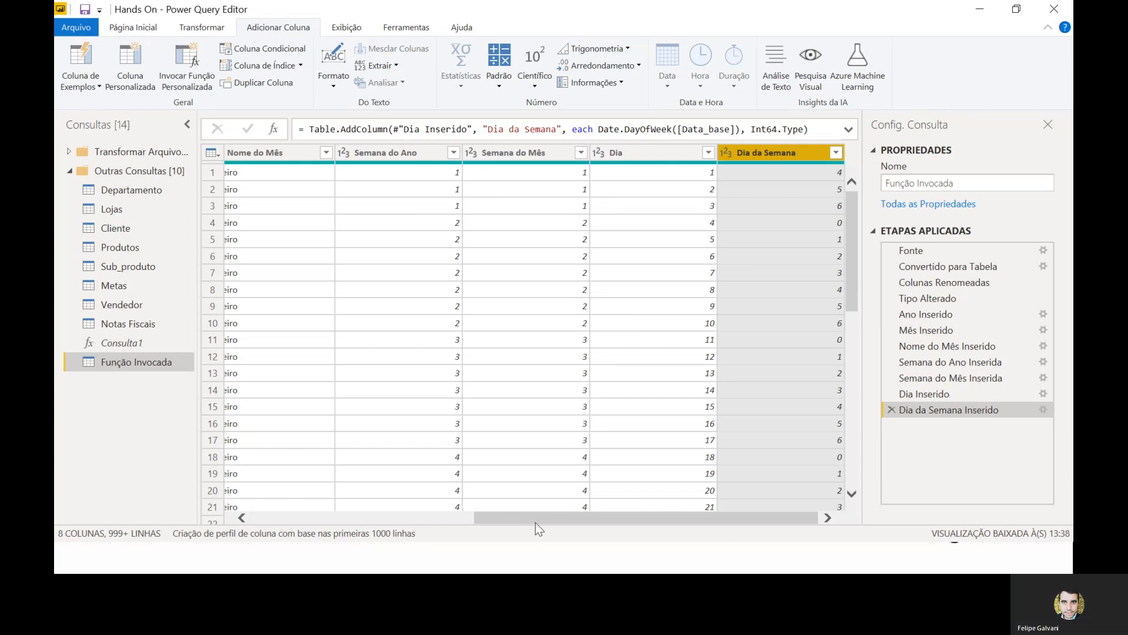
- Add a day name column (Nome do Dia) extracted from the Data_base column
drag(535, 523, 312, 546)
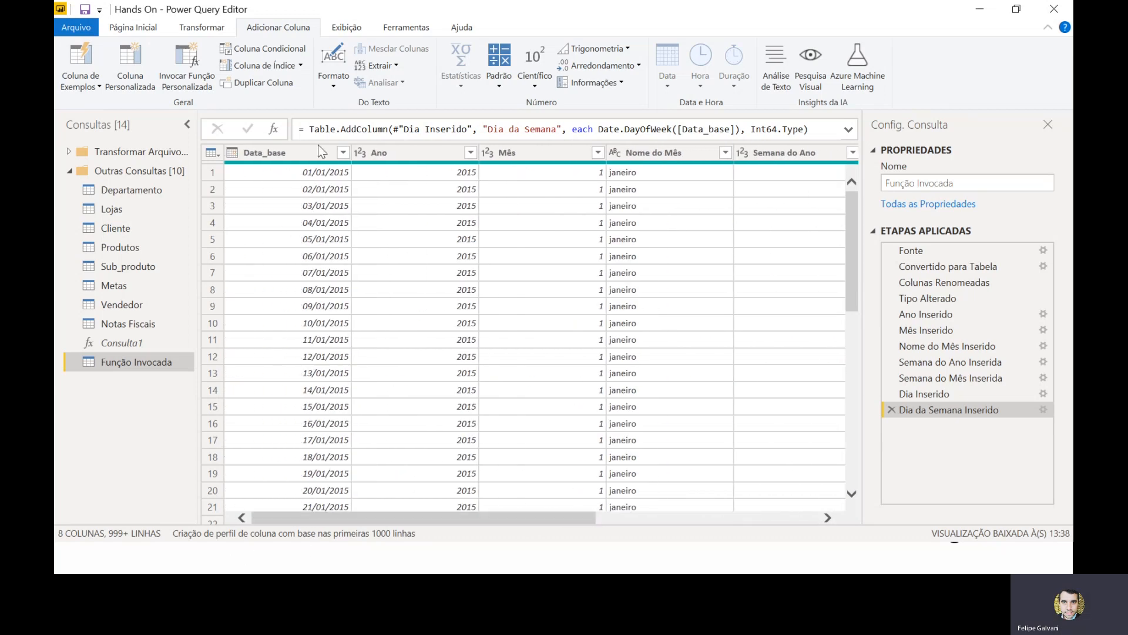
click(315, 152)
click(665, 79)
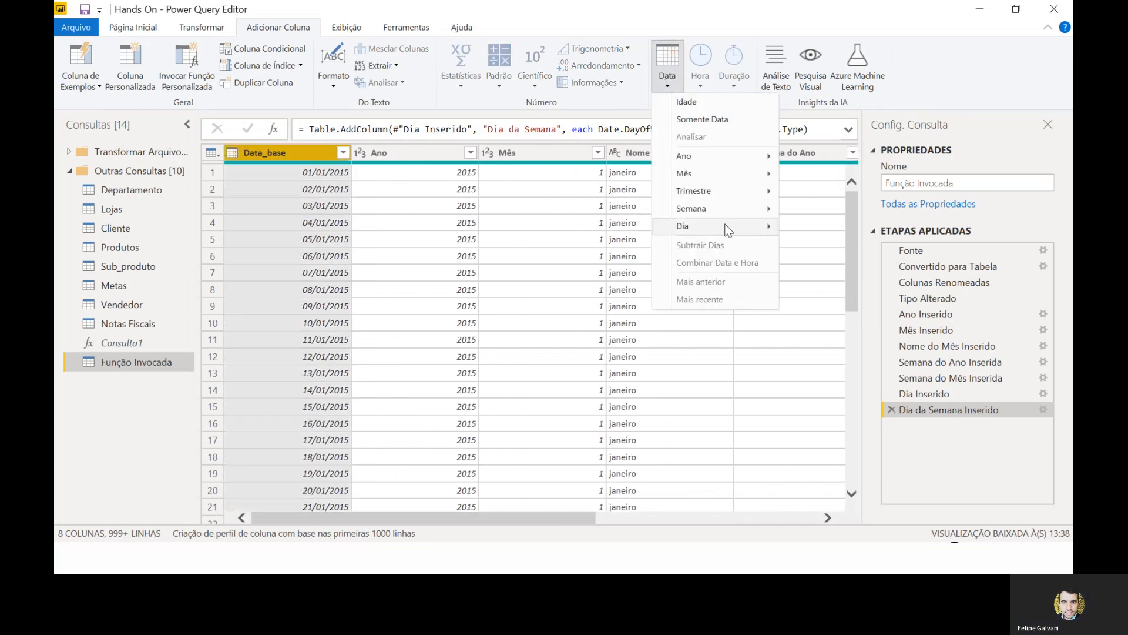
mouse_move(729, 229)
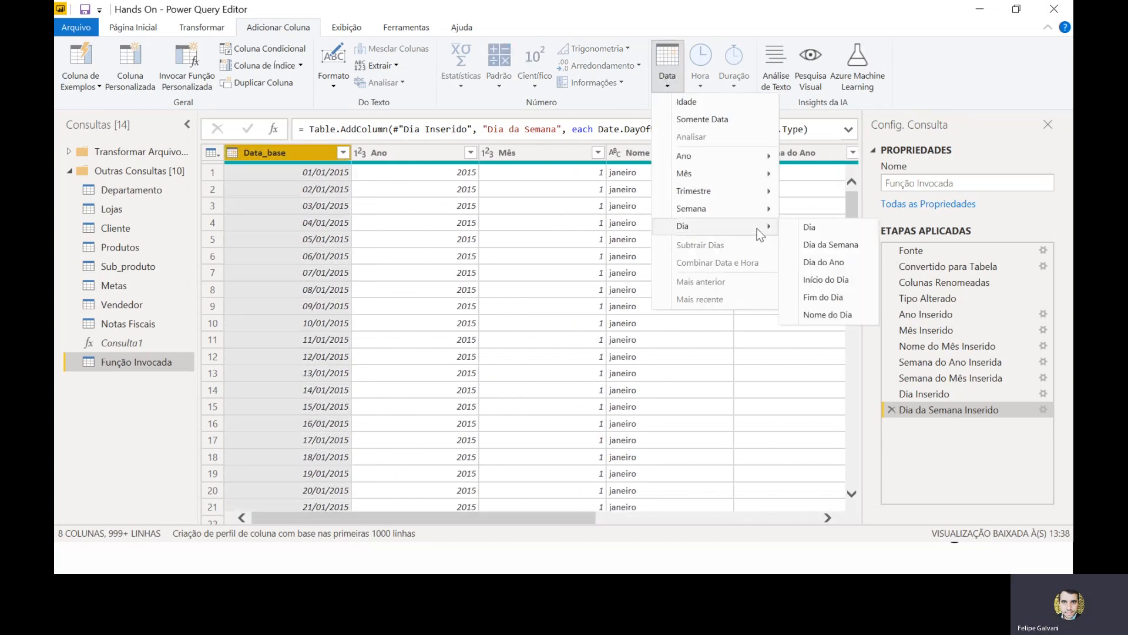
click(841, 311)
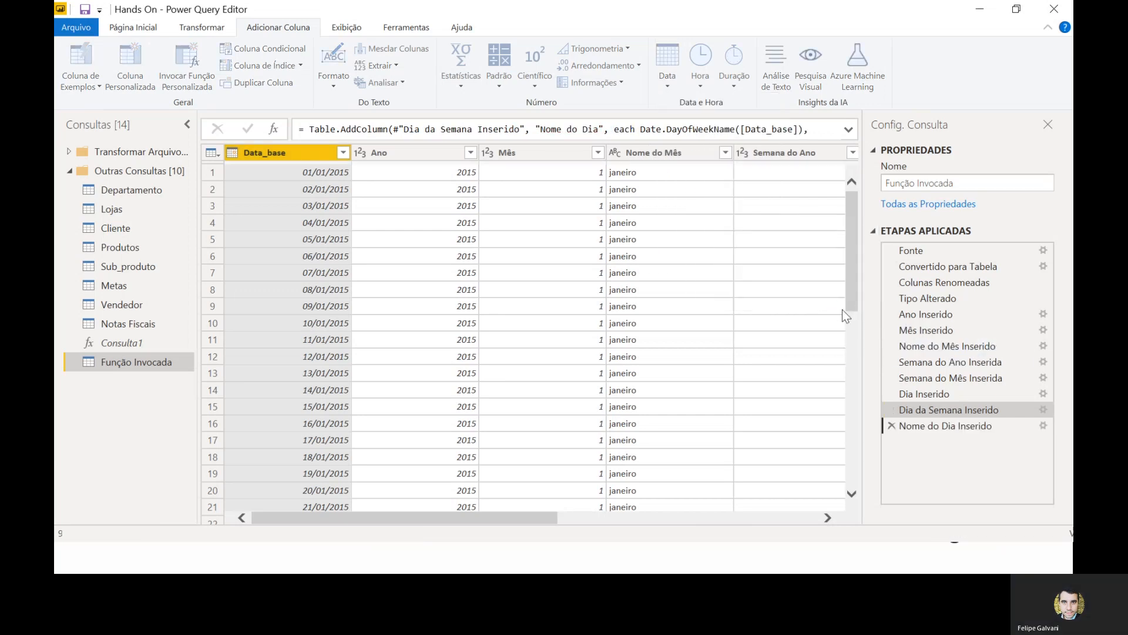
- Review the calendar table's added columns one by one, from Ano through Nome do Dia
click(428, 153)
click(537, 152)
click(678, 152)
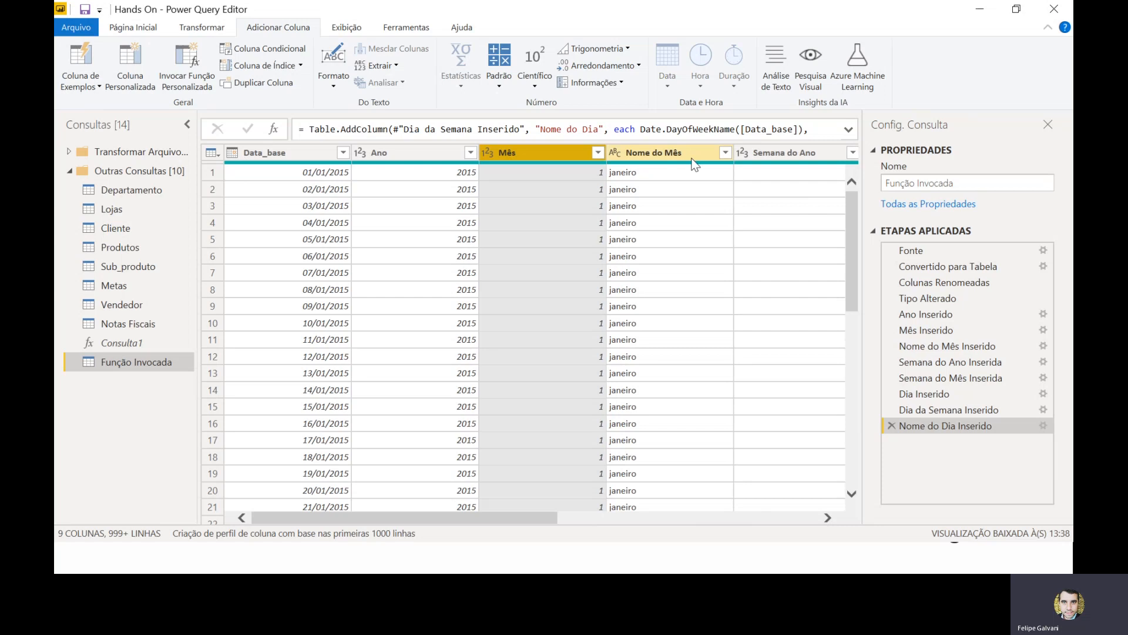
click(777, 152)
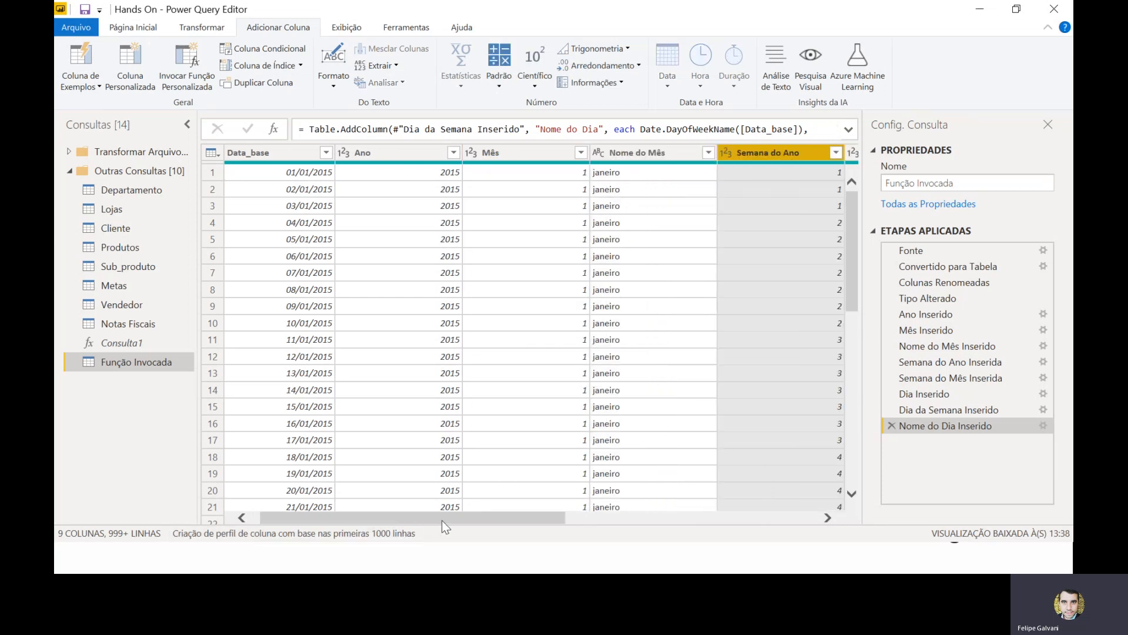
drag(442, 520, 625, 493)
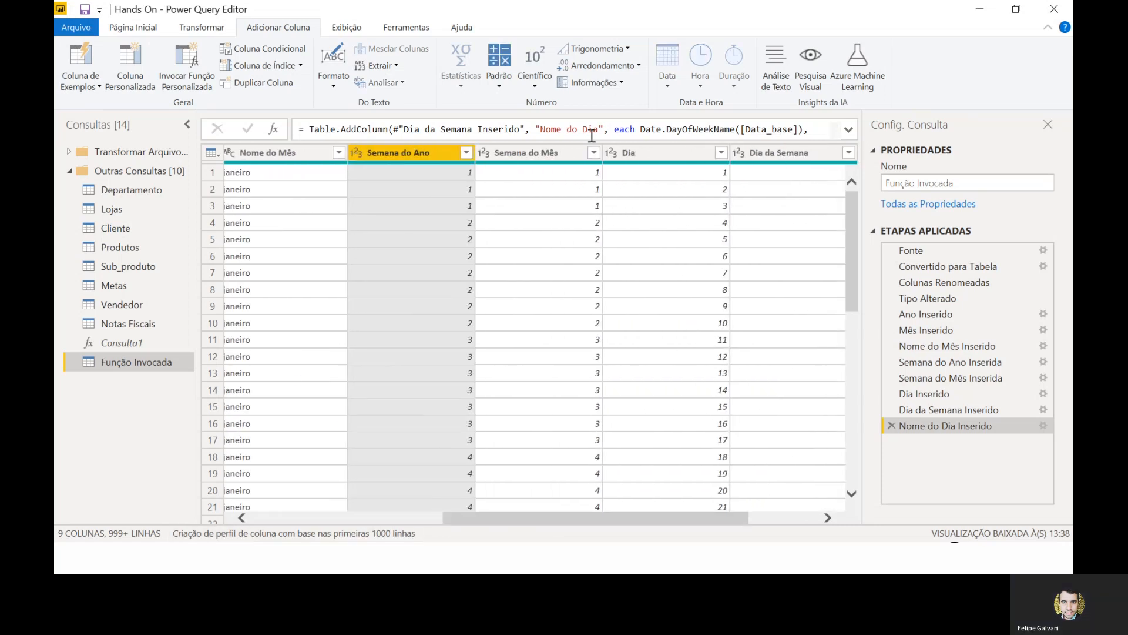
click(549, 151)
click(644, 154)
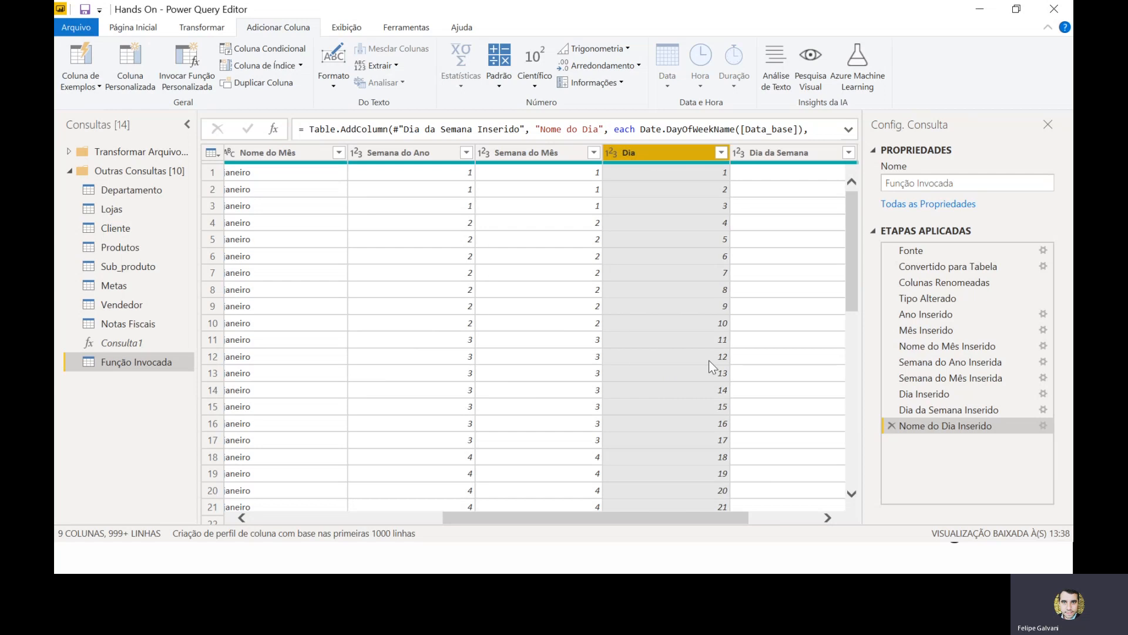
click(771, 152)
drag(669, 521, 732, 521)
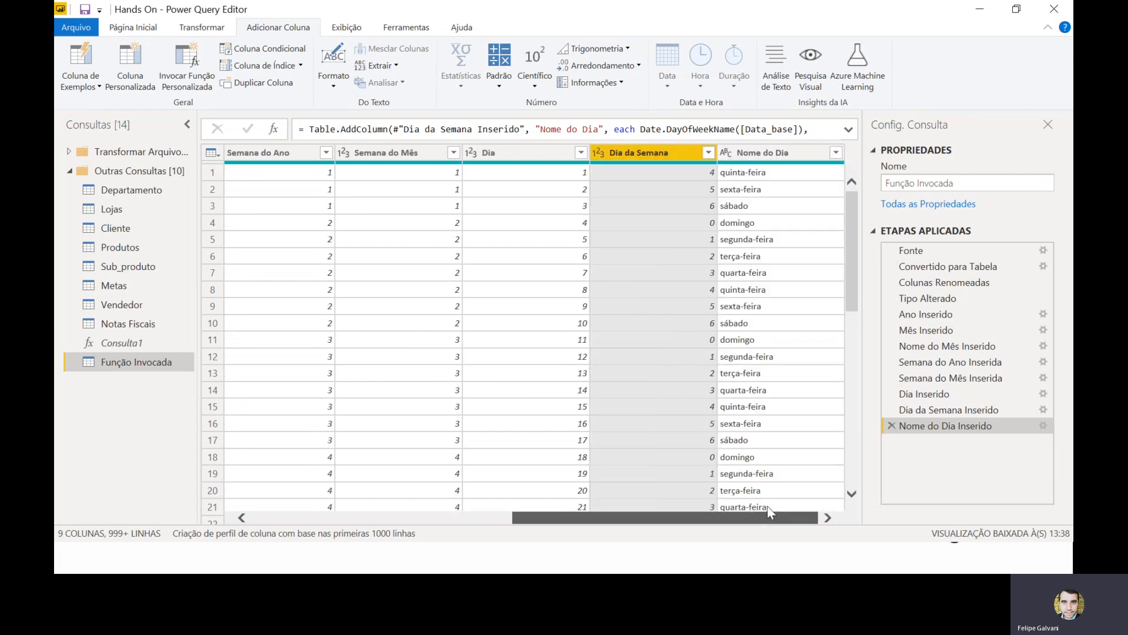
click(777, 156)
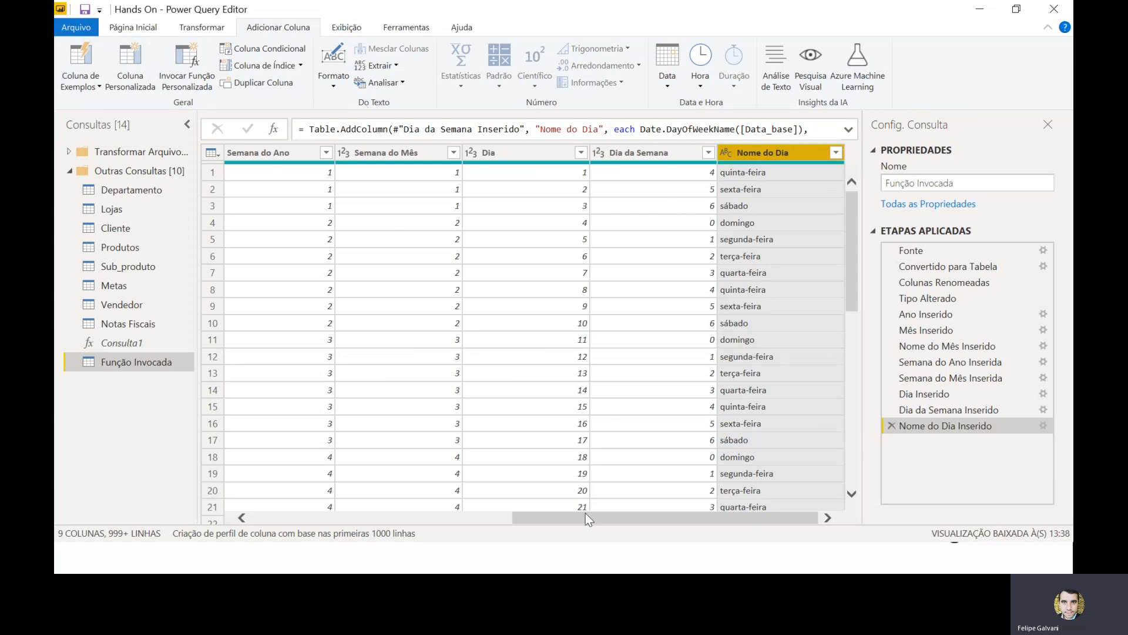
- Start a column from examples based on all columns and enter janeiro-2015 as the example for the first row
drag(585, 513, 214, 523)
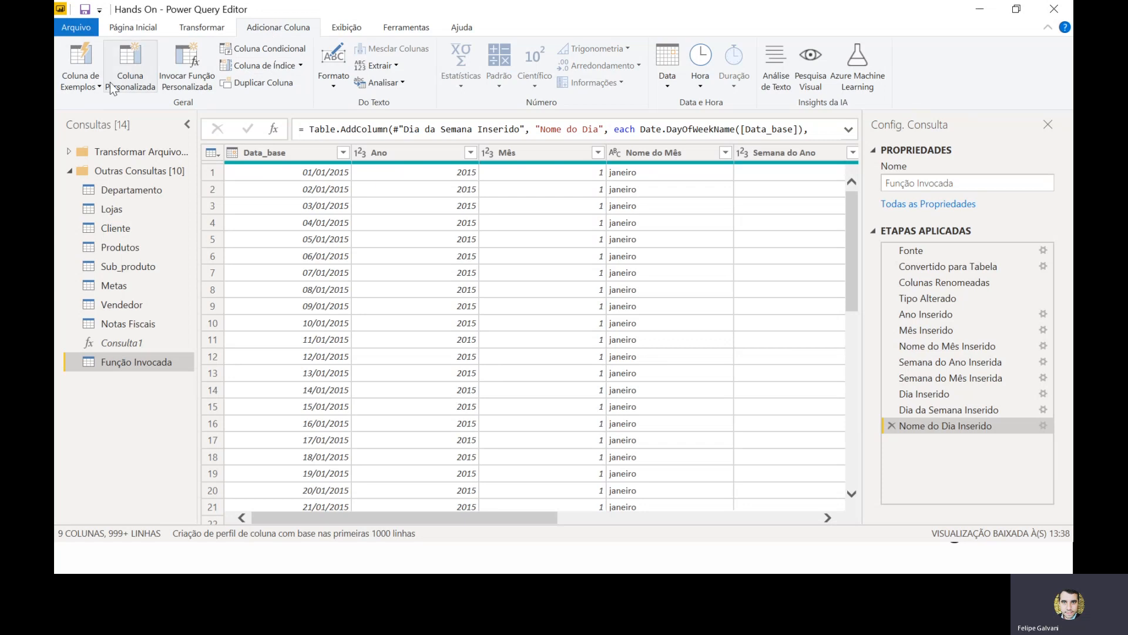
click(78, 87)
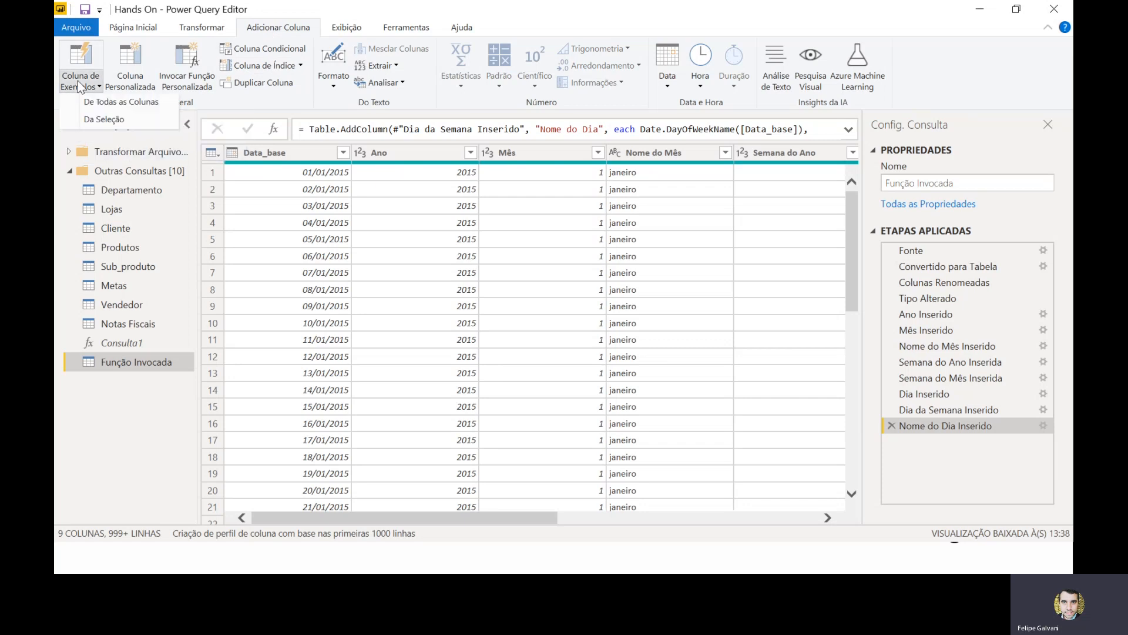
click(122, 103)
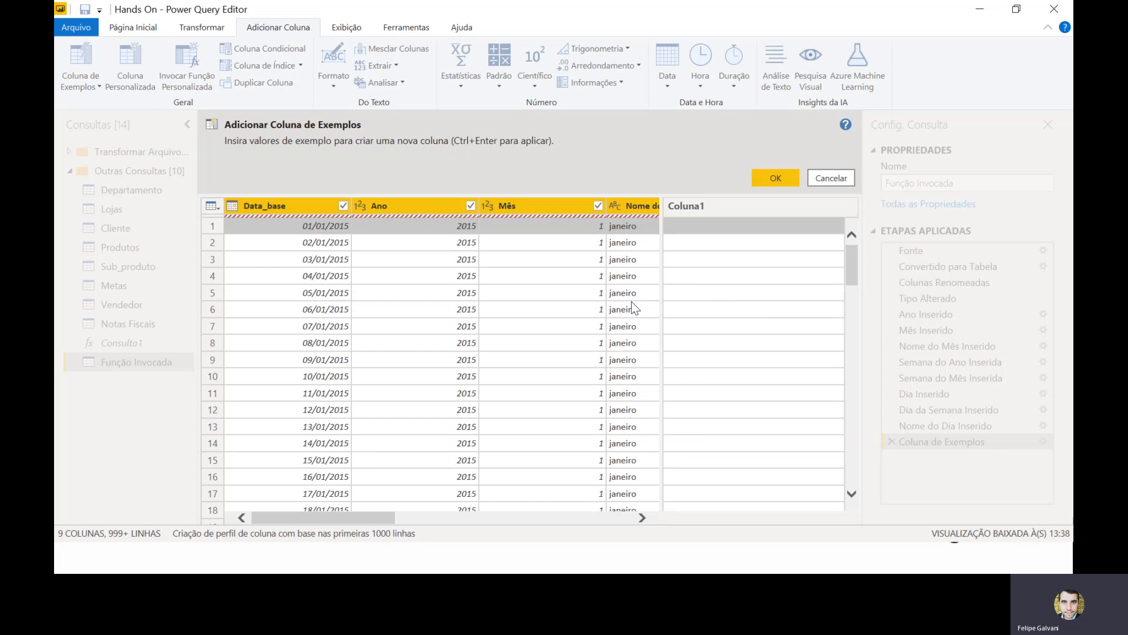
click(698, 227)
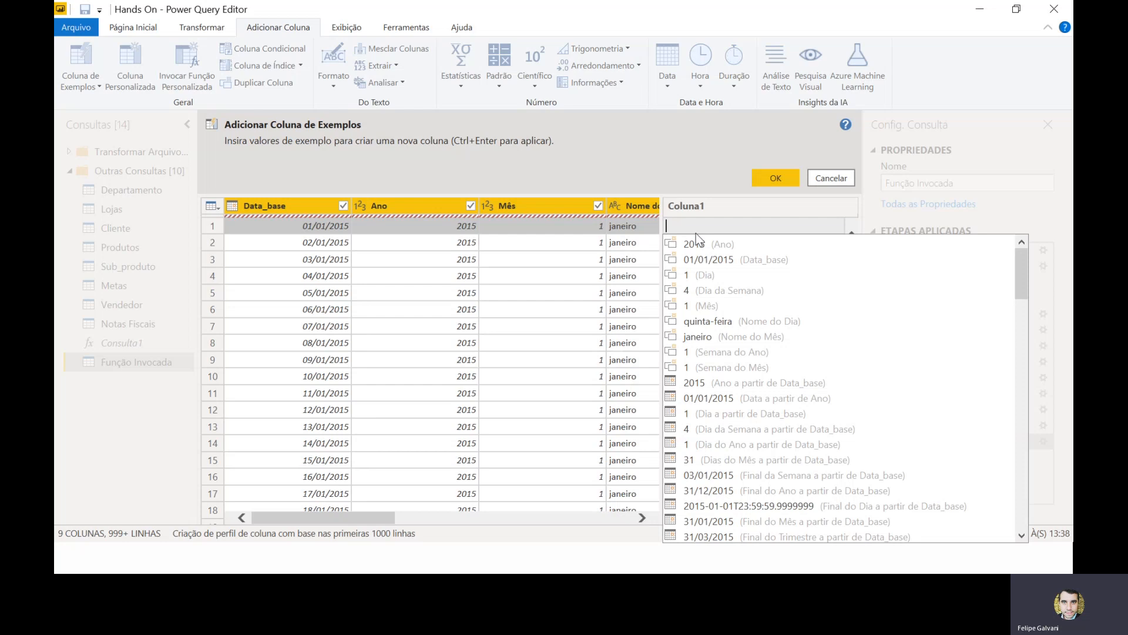
text(Ja)
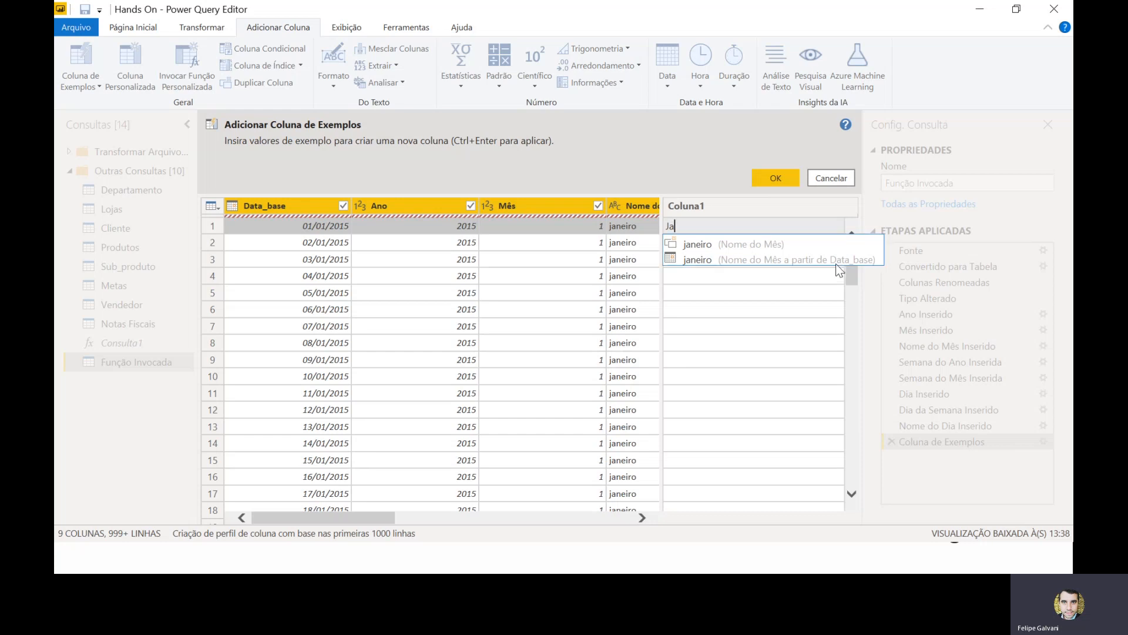
click(770, 248)
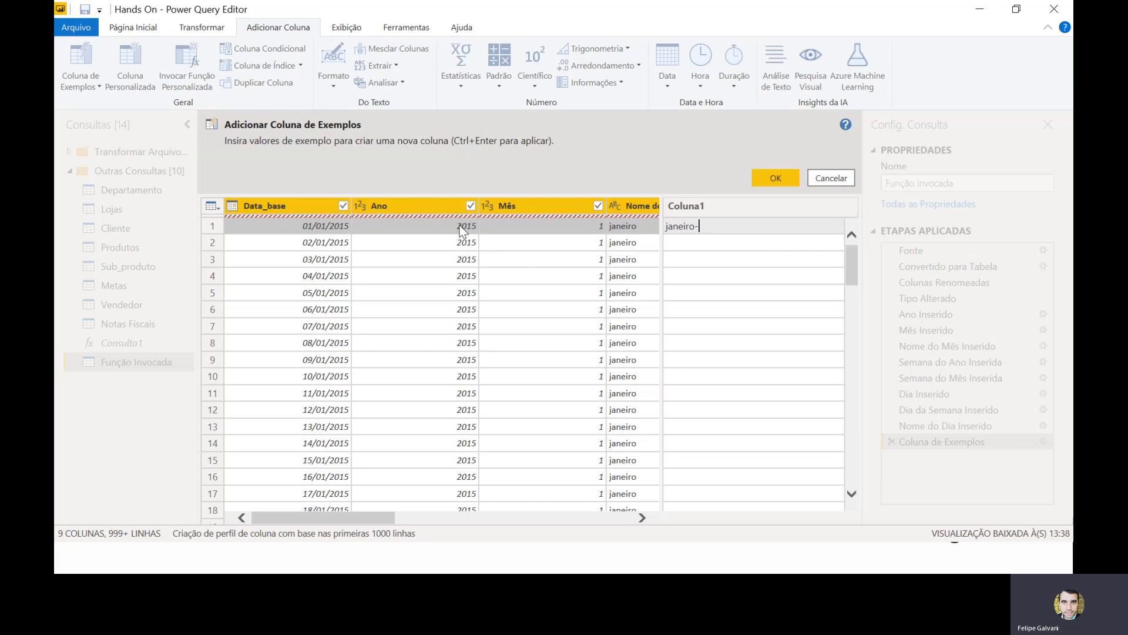
text(2015)
key(Return)
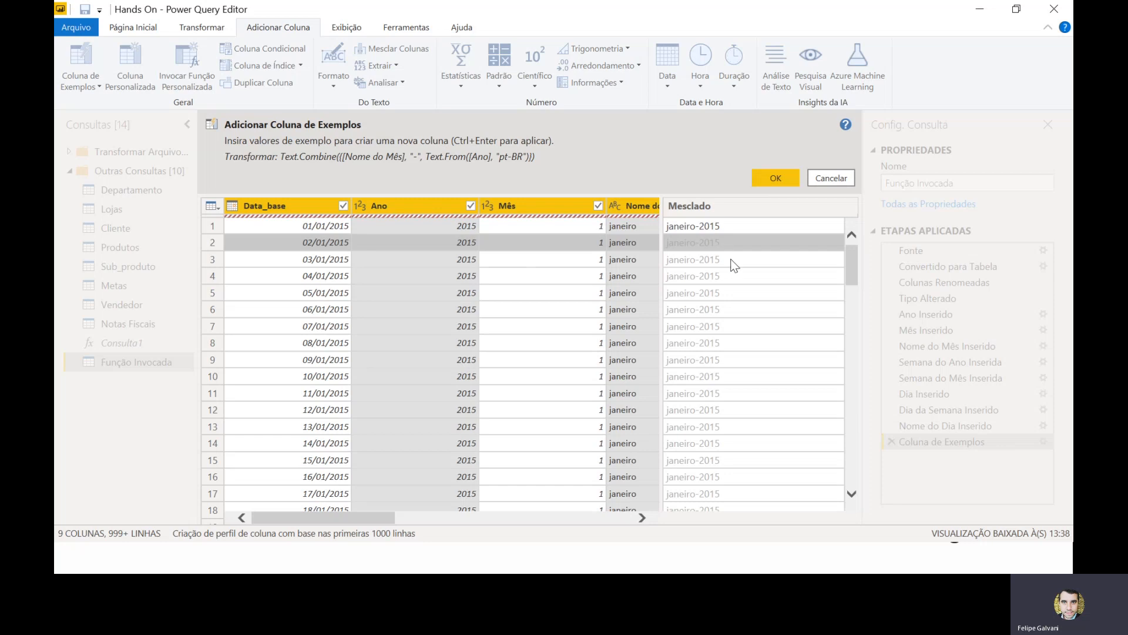
- Check the generated month-year values for the following months and accept the new column from examples
scroll(734, 266, down, 7)
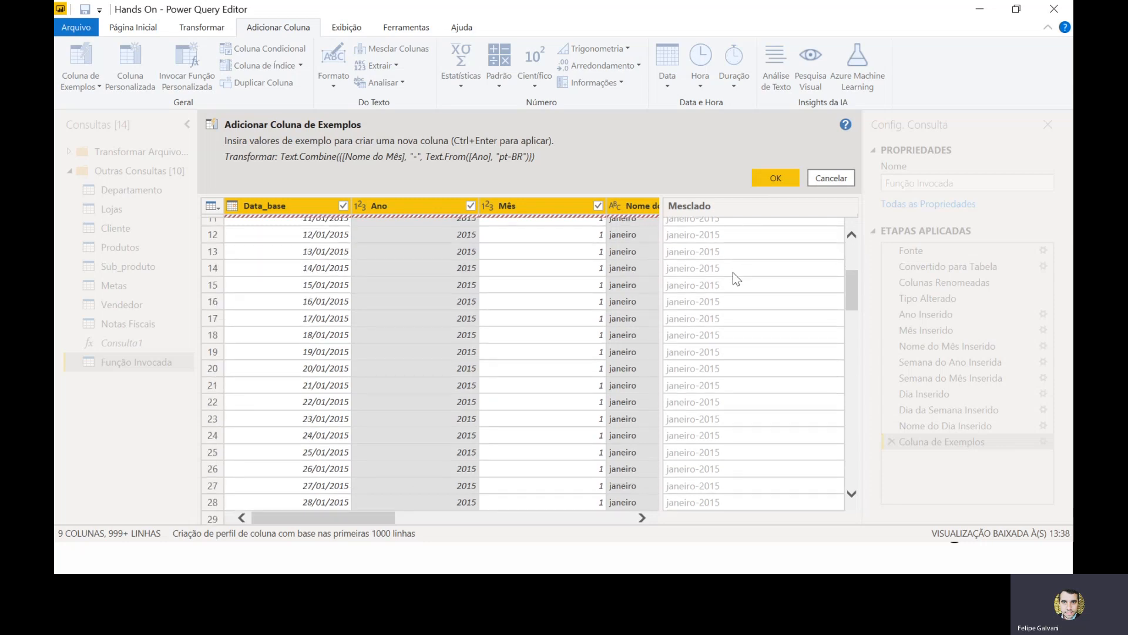
scroll(734, 274, down, 4)
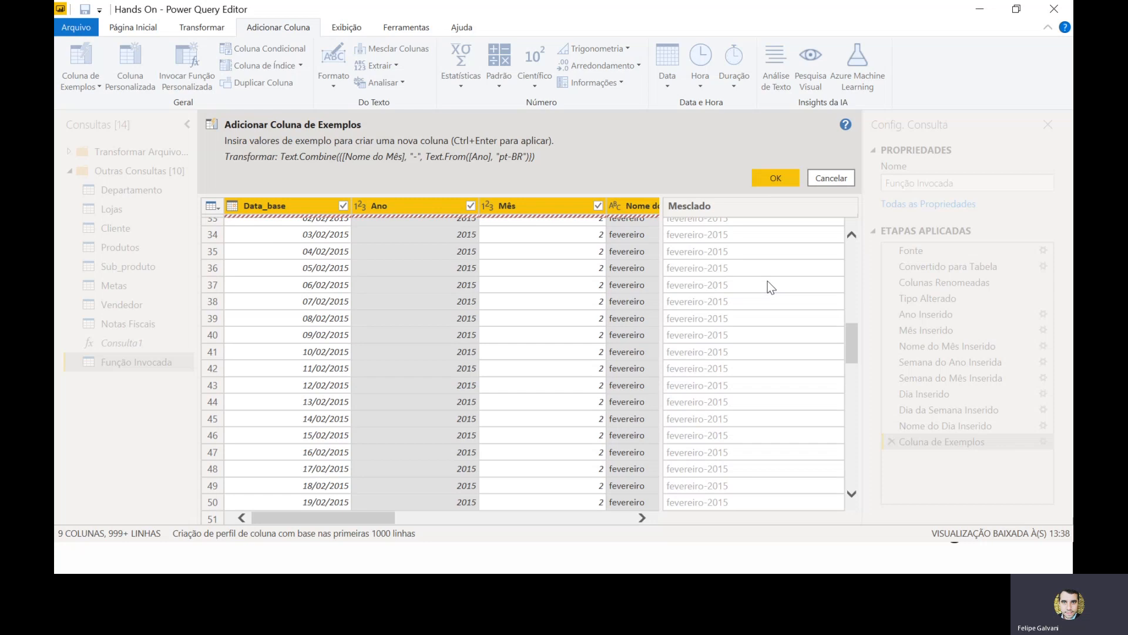
scroll(767, 281, down, 14)
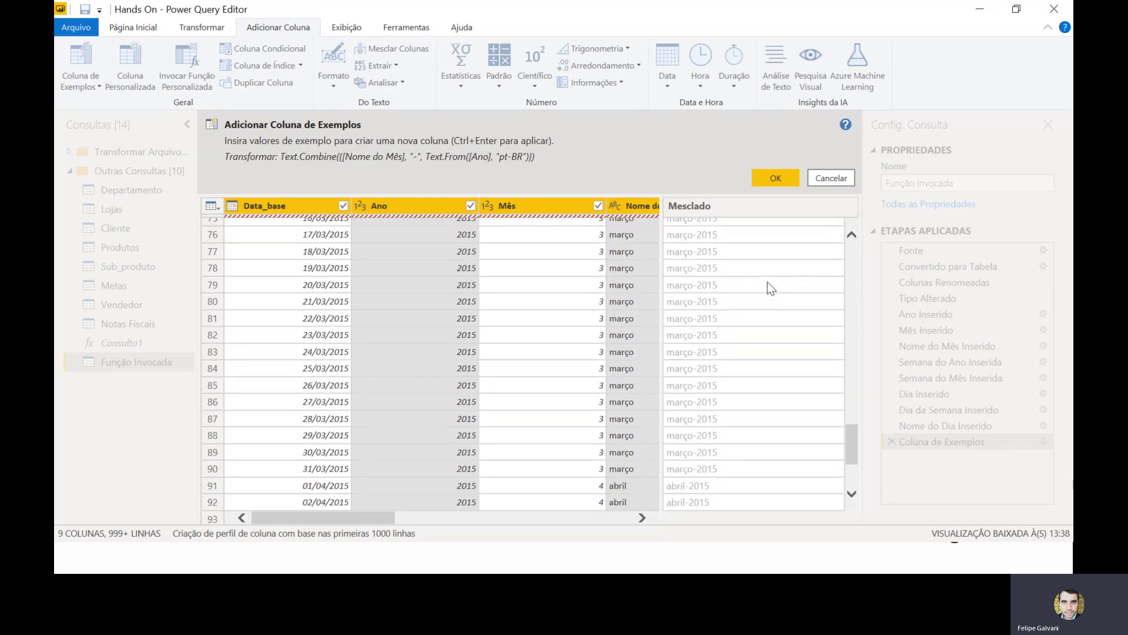
scroll(771, 288, down, 2)
scroll(771, 288, up, 9)
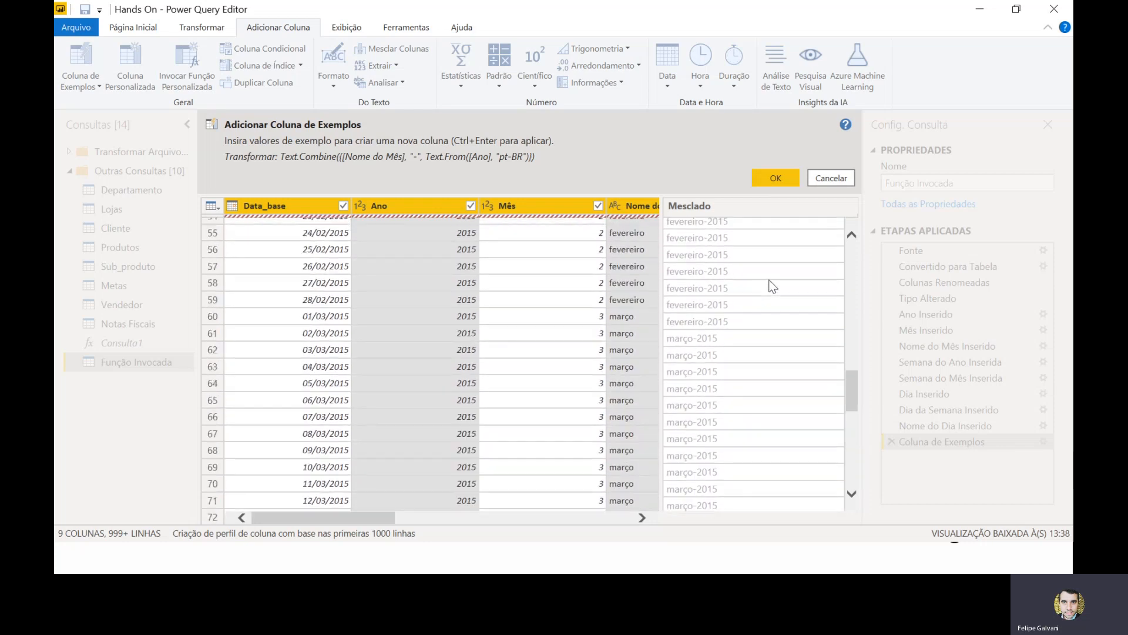
scroll(773, 286, up, 11)
click(788, 176)
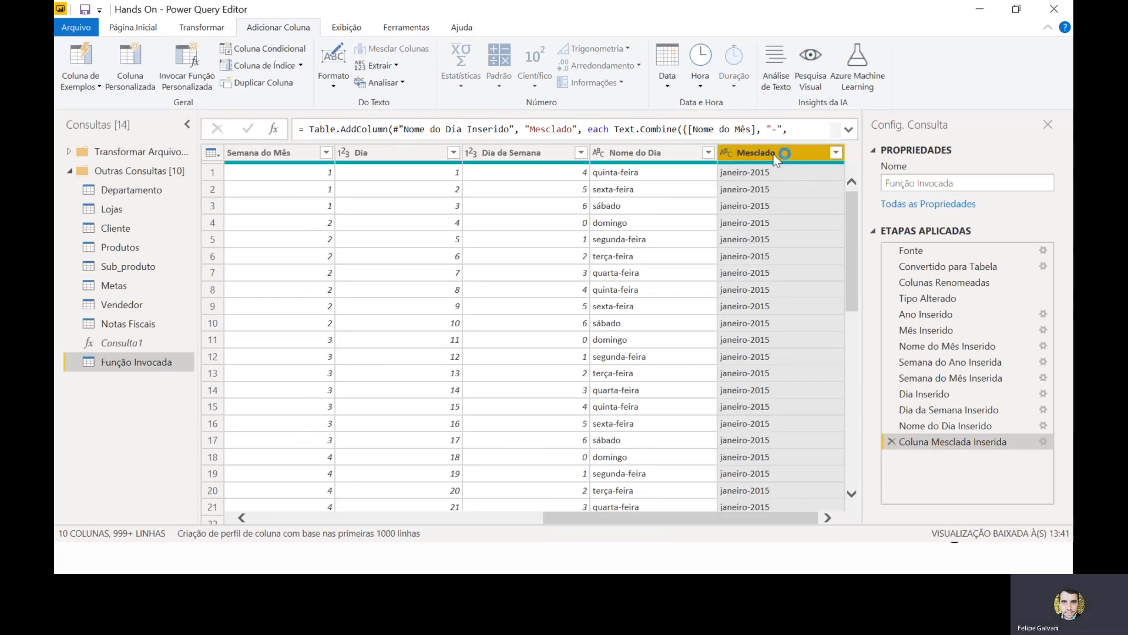
- Rename the Mesclado column as Mês-Ano
double_click(775, 158)
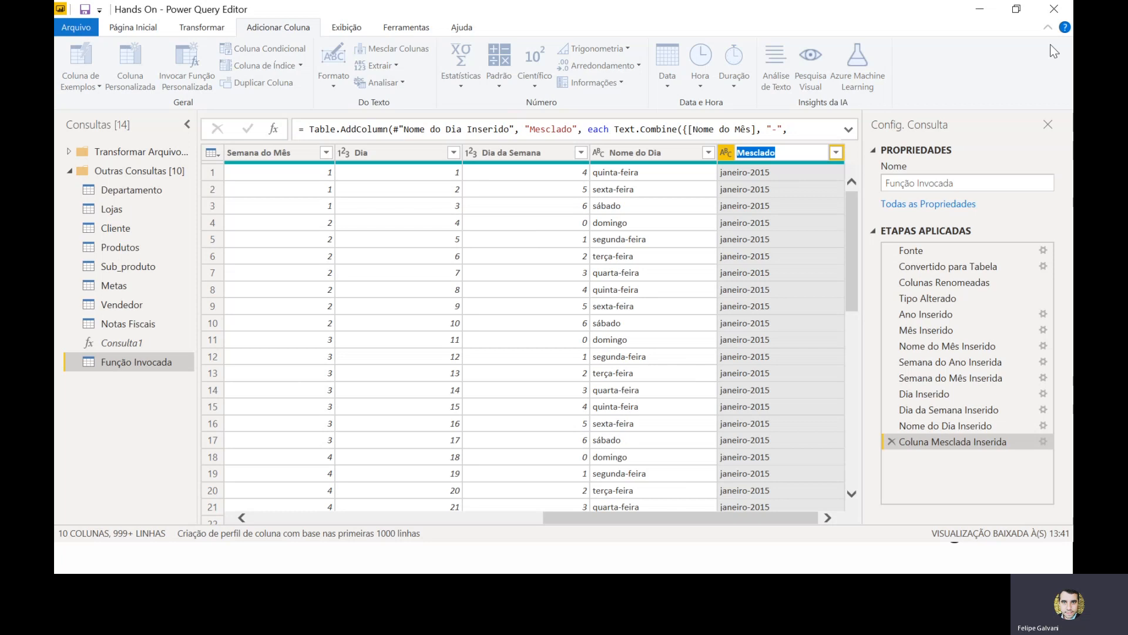
text(Mês -Ano)
key(Return)
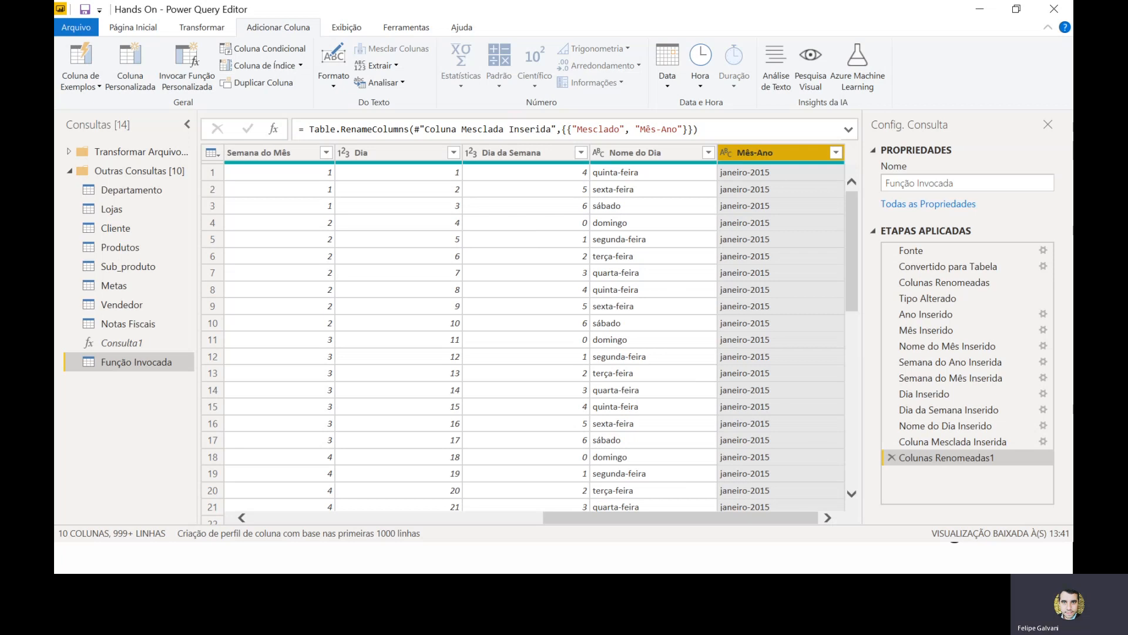
- Select the Nome do Mês column followed by the Ano column and start merging them into a new column
drag(732, 517, 573, 557)
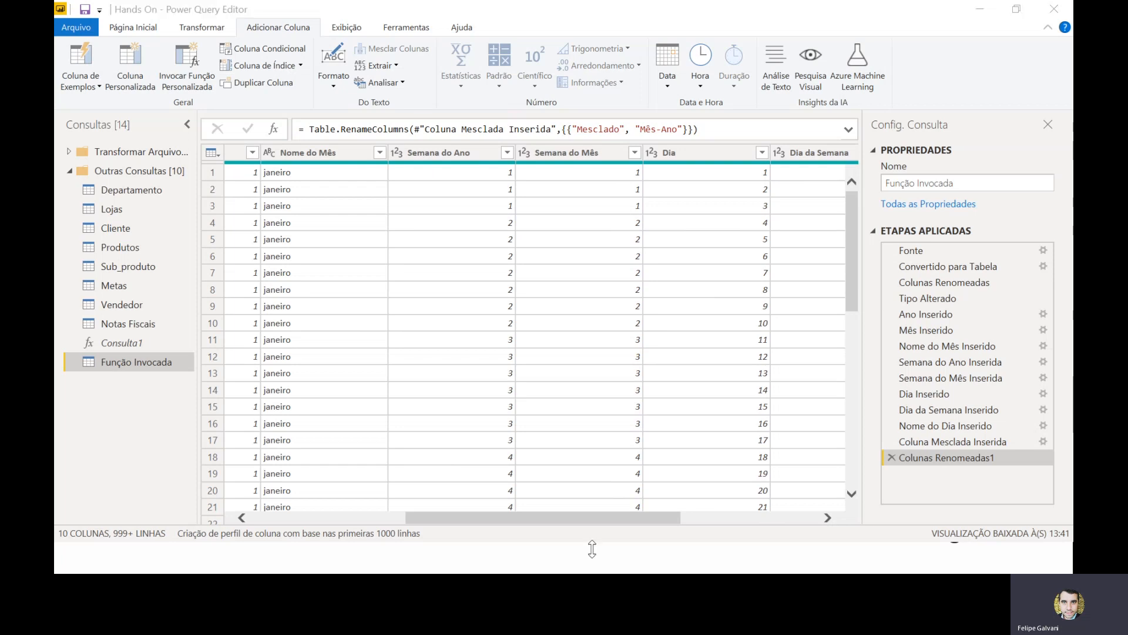
drag(594, 514, 502, 540)
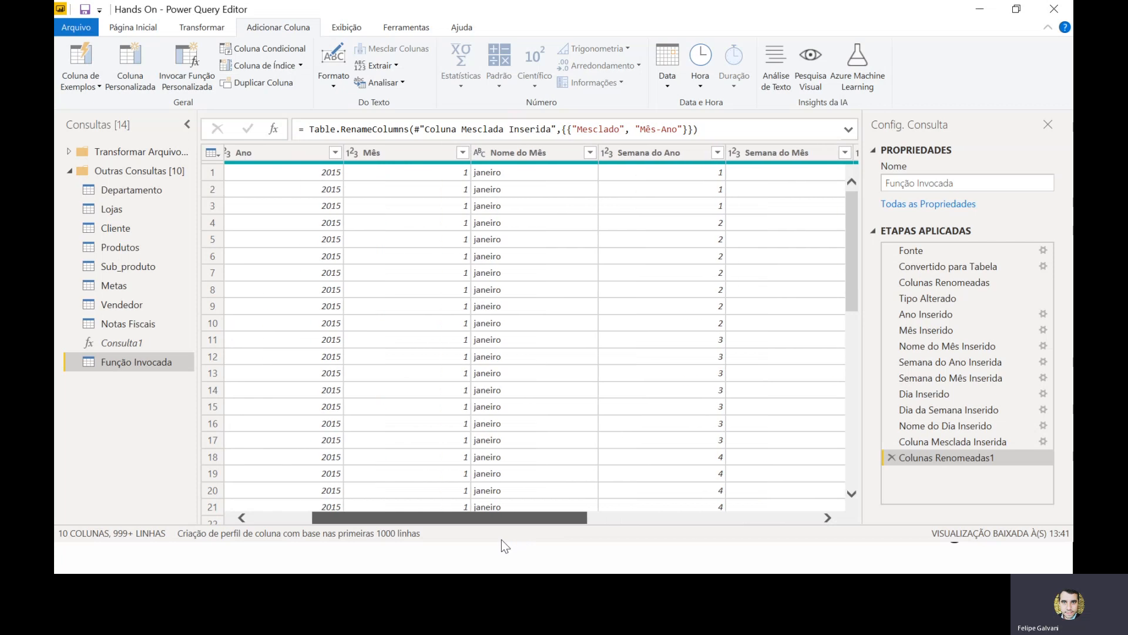
click(532, 152)
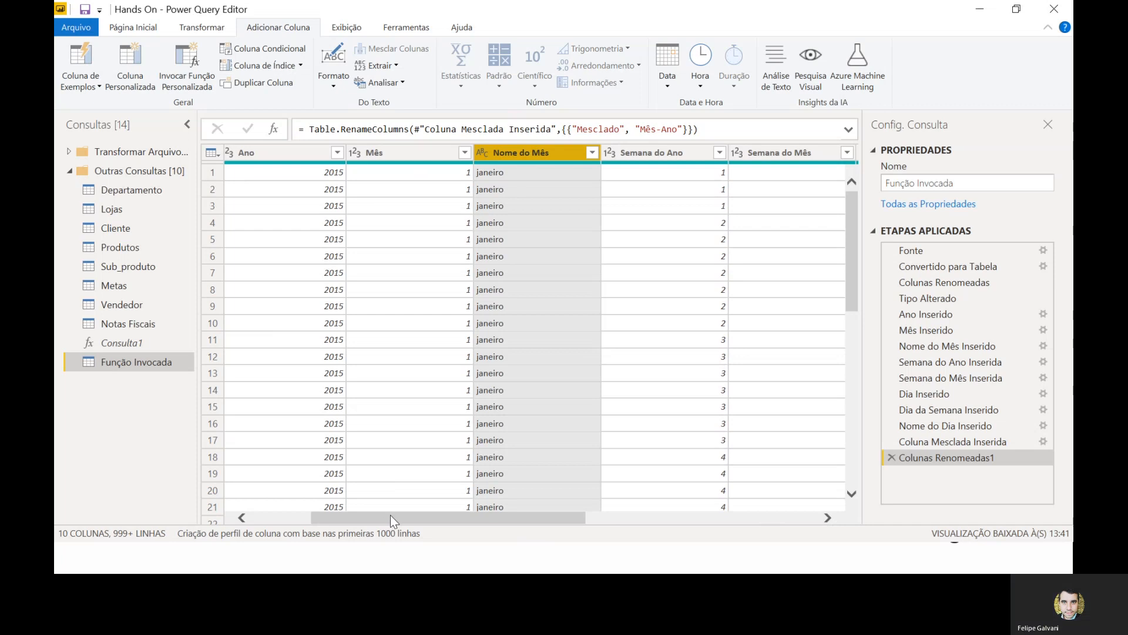
drag(390, 515, 333, 517)
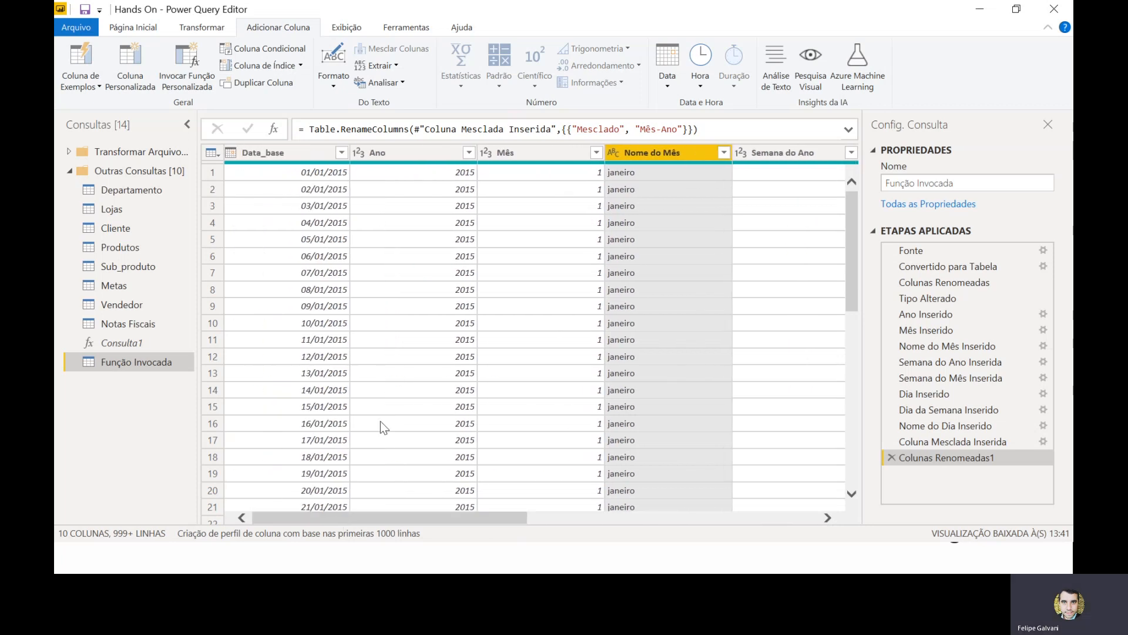
ctrl+click(410, 154)
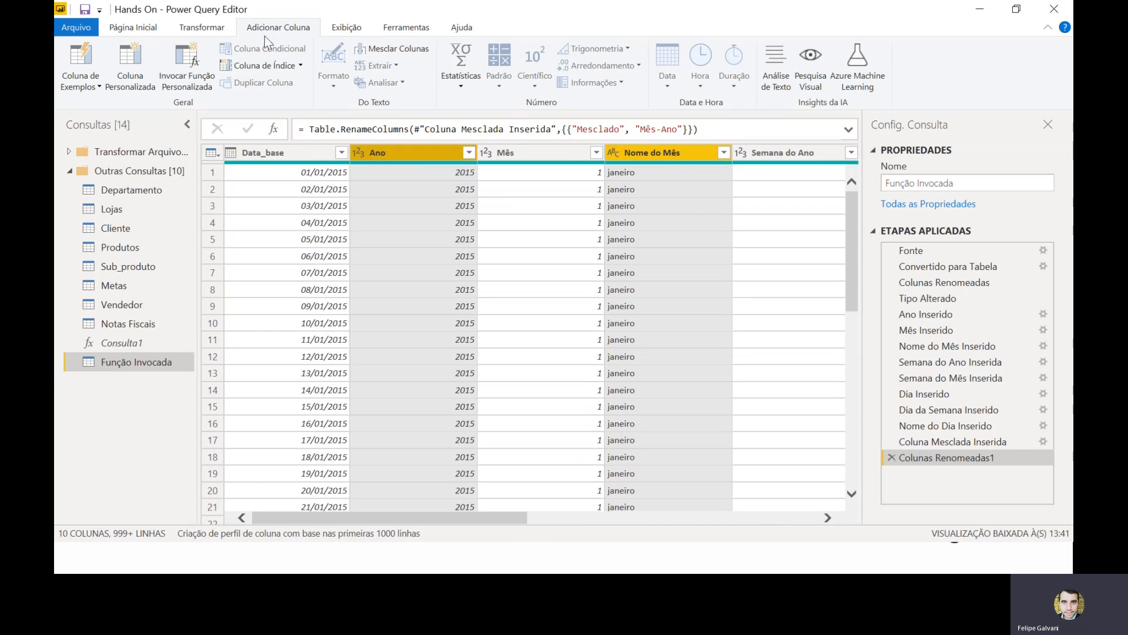
click(386, 53)
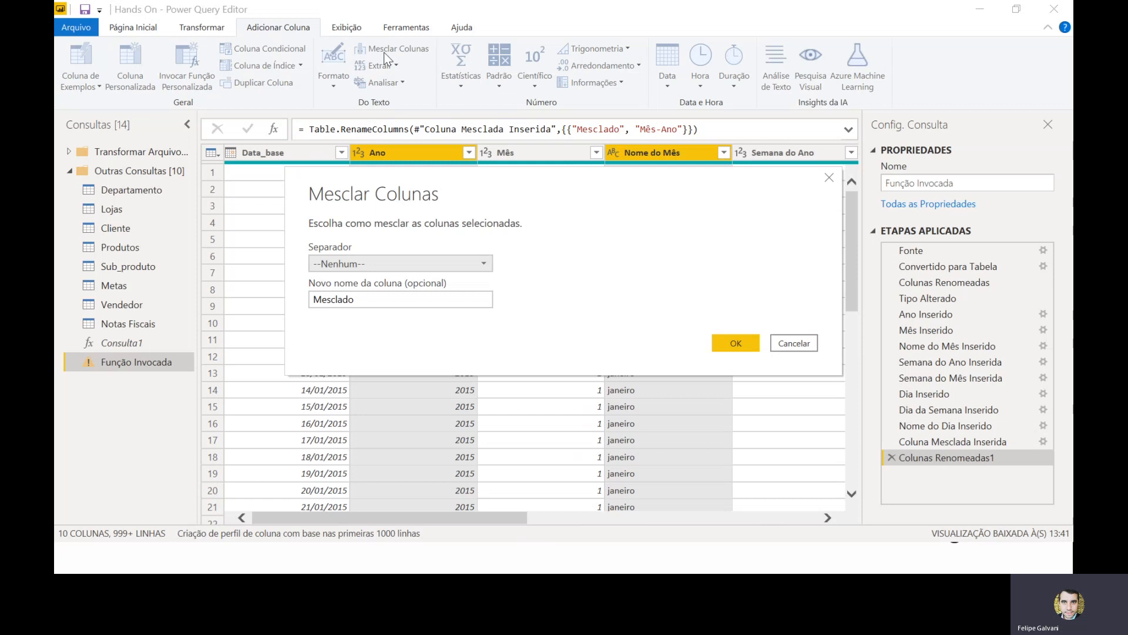
click(450, 299)
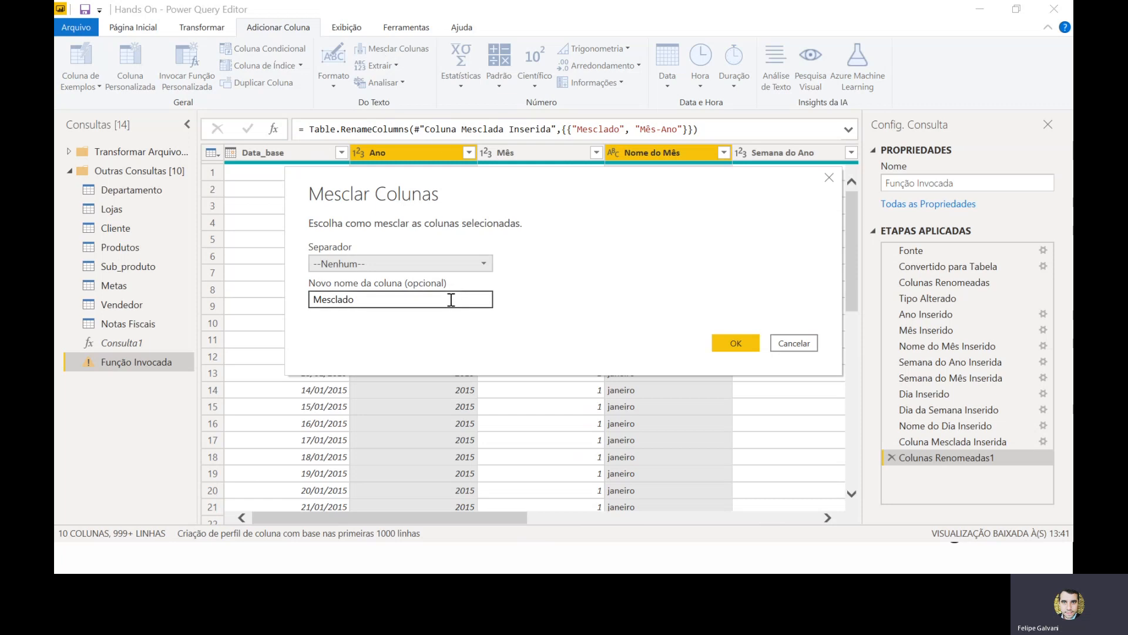
click(462, 259)
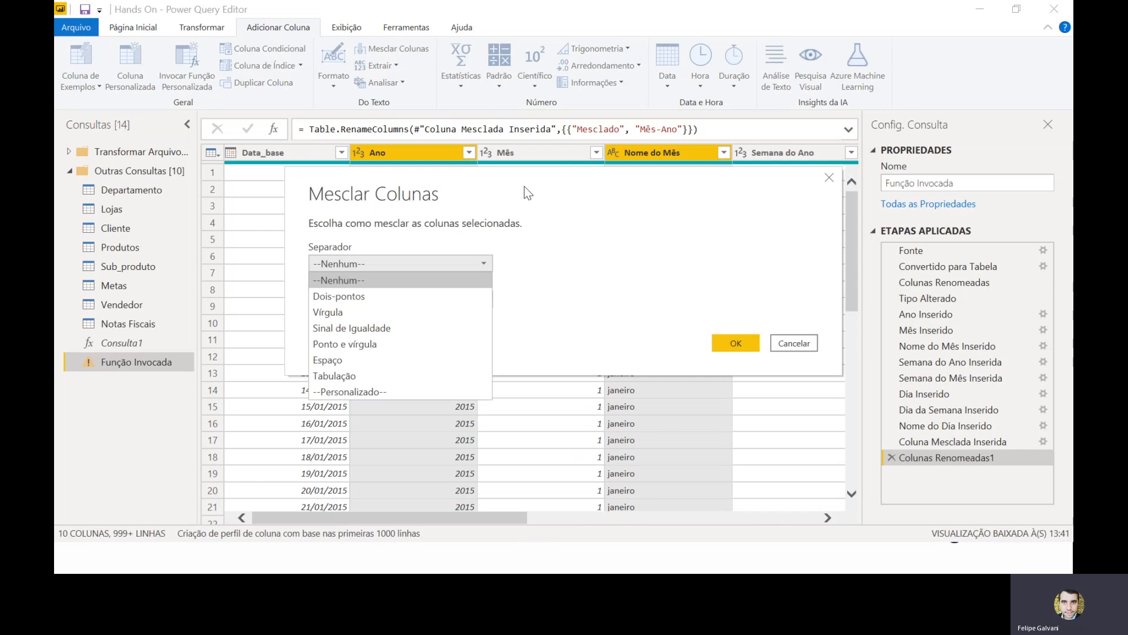
drag(525, 185, 549, 264)
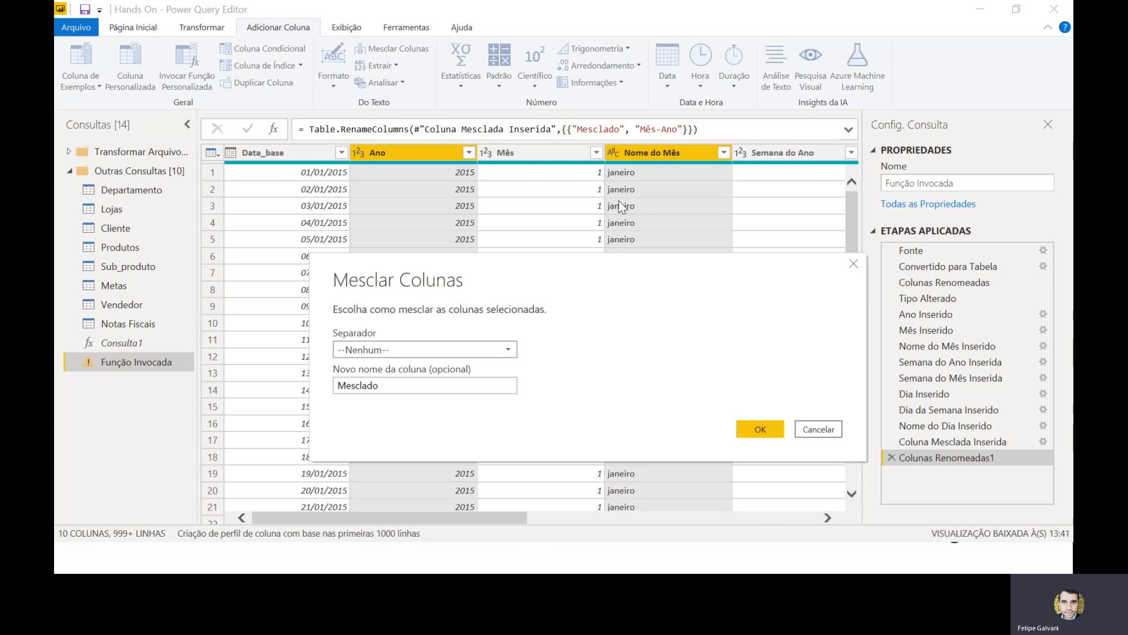
- Merge the selected month name and year columns with a custom / separator into a new column named Mês/Ano
click(501, 355)
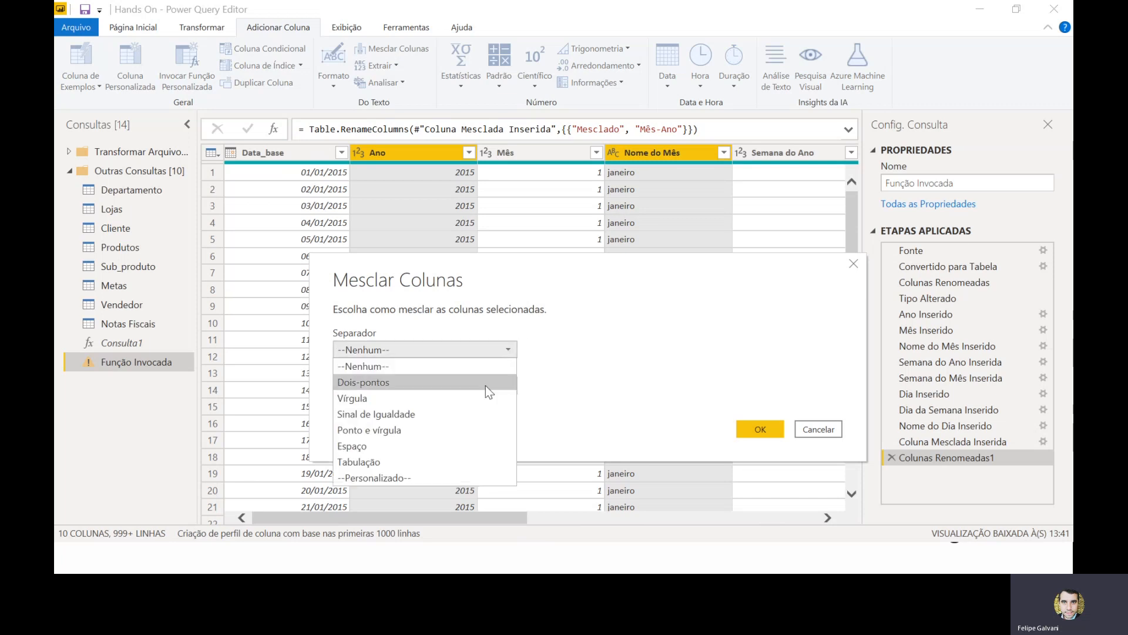
click(428, 476)
click(433, 372)
text(/)
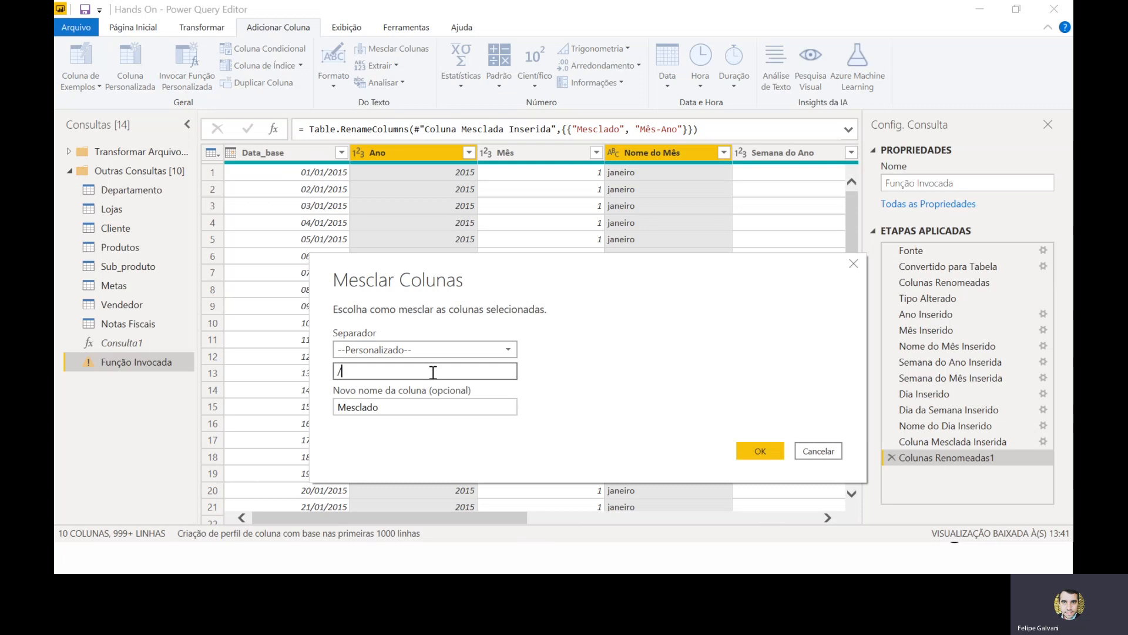
click(446, 410)
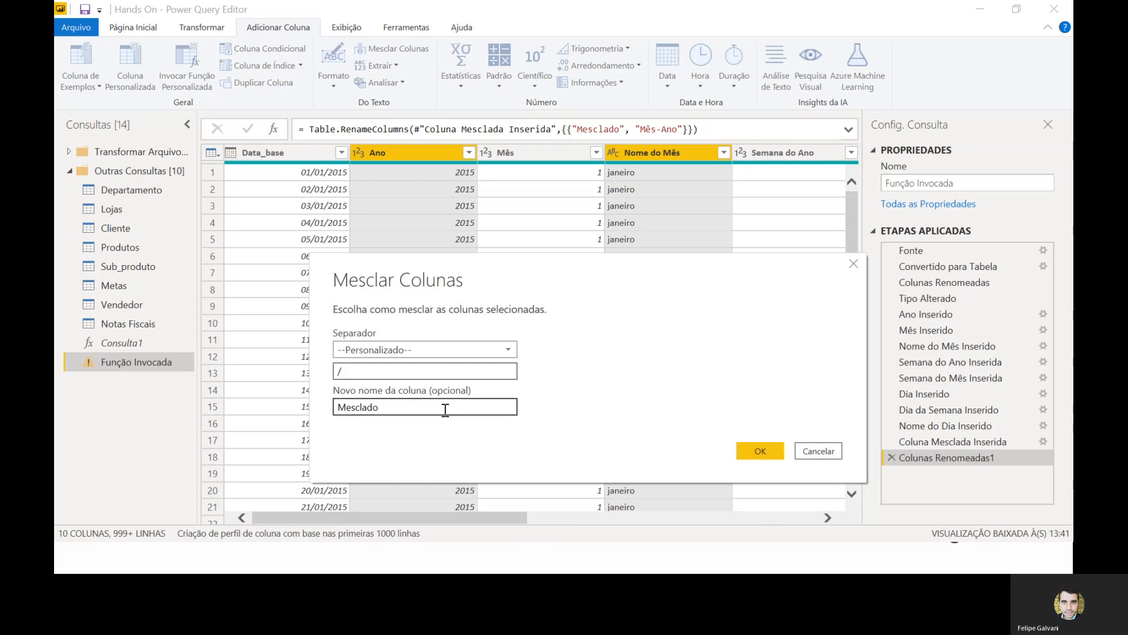
double_click(446, 409)
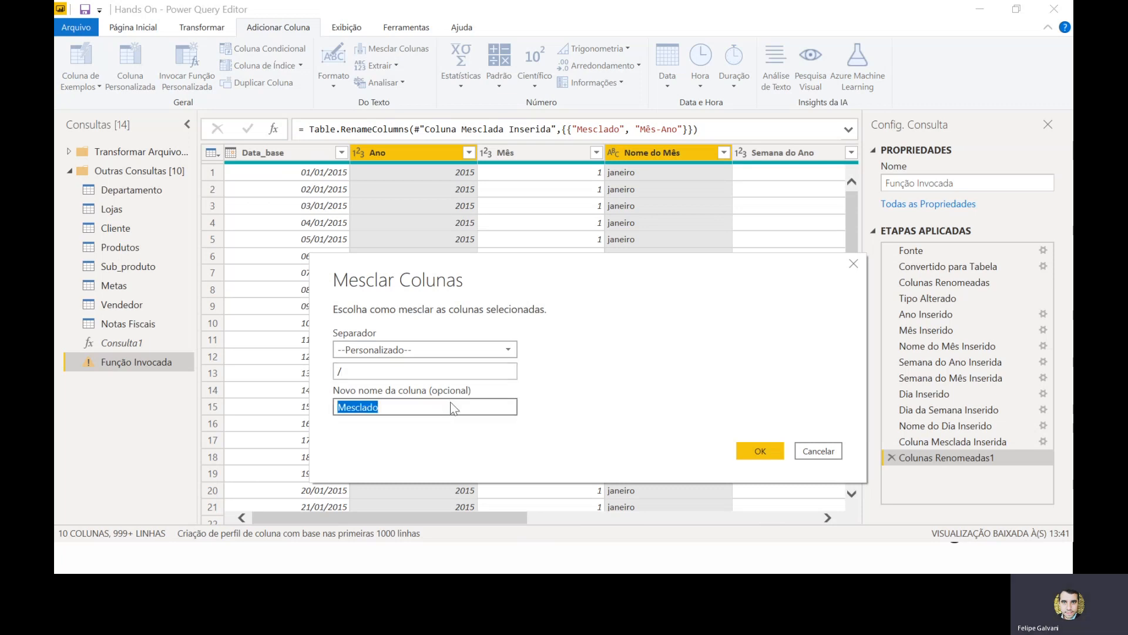
text(Mês/Ano)
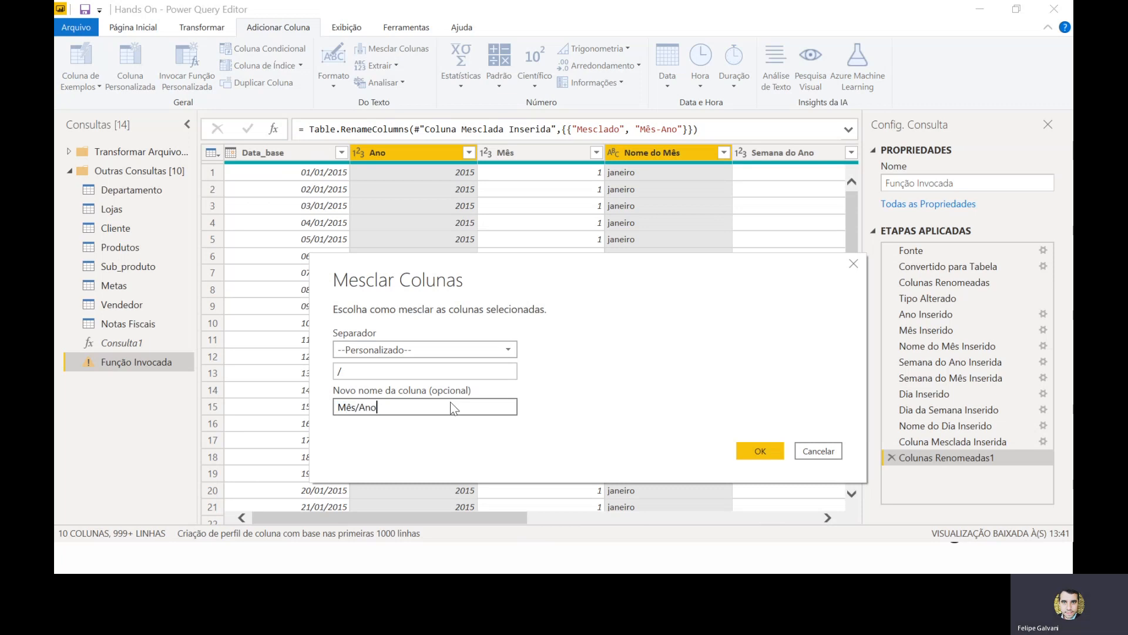
key(Return)
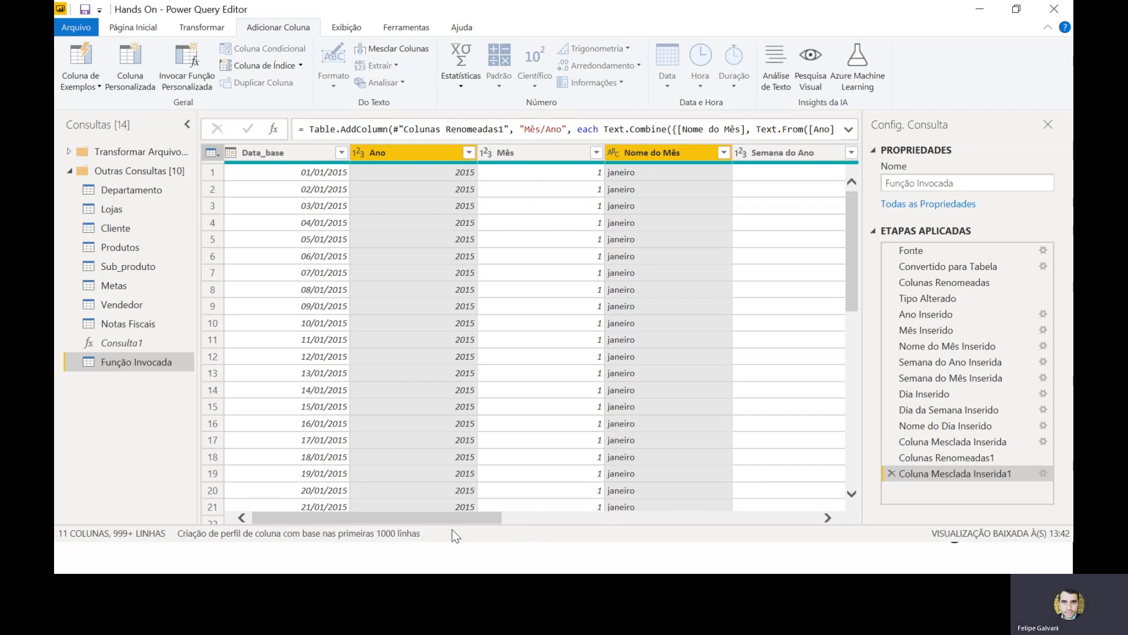
drag(450, 514, 765, 516)
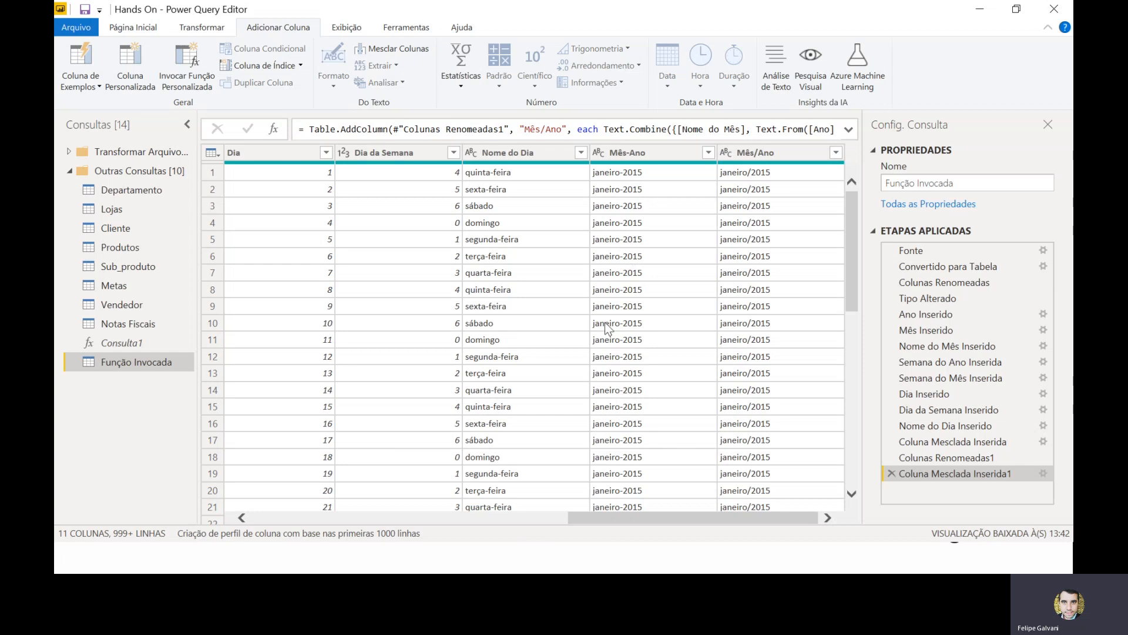
- Merge Ano and Nome do Mês in that order with a custom / separator, keeping the default new column name
drag(675, 517, 379, 540)
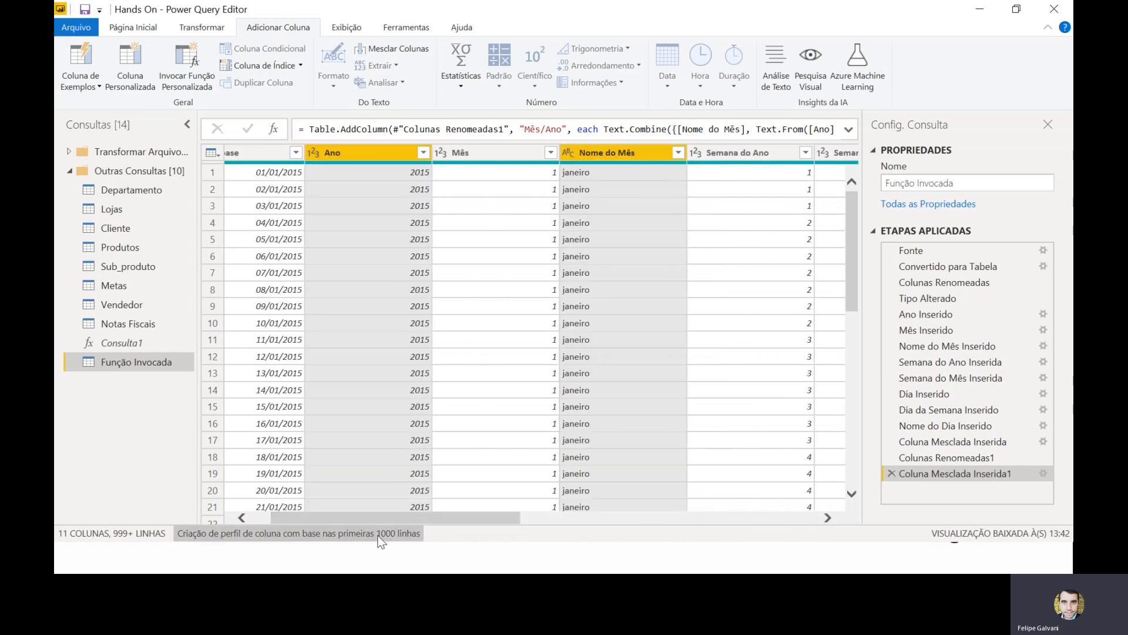
click(359, 158)
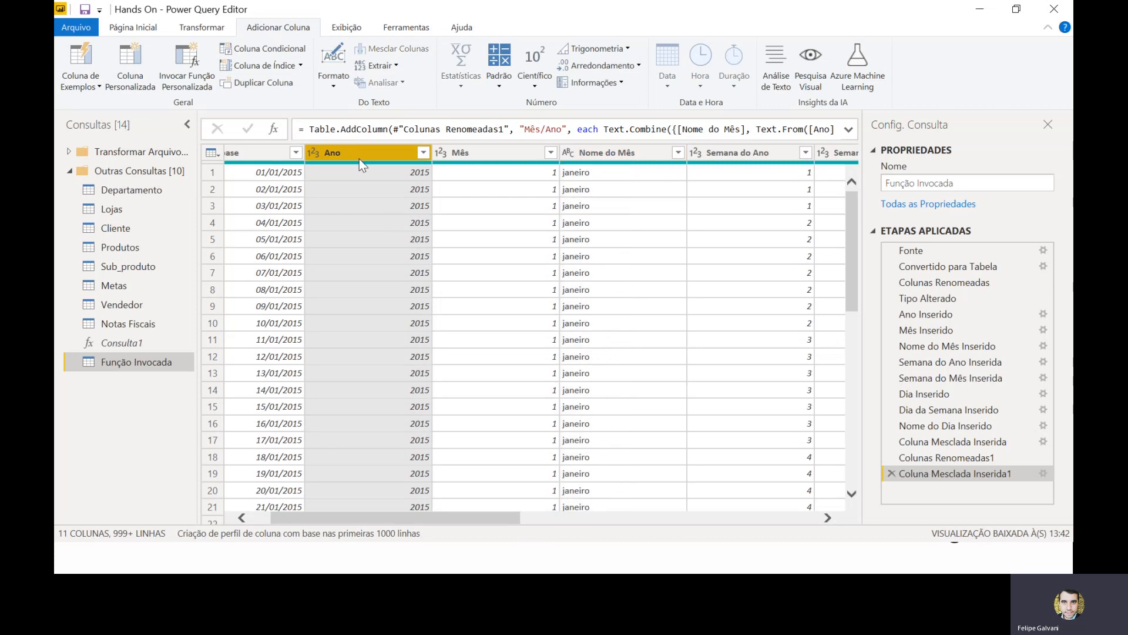
ctrl+click(627, 152)
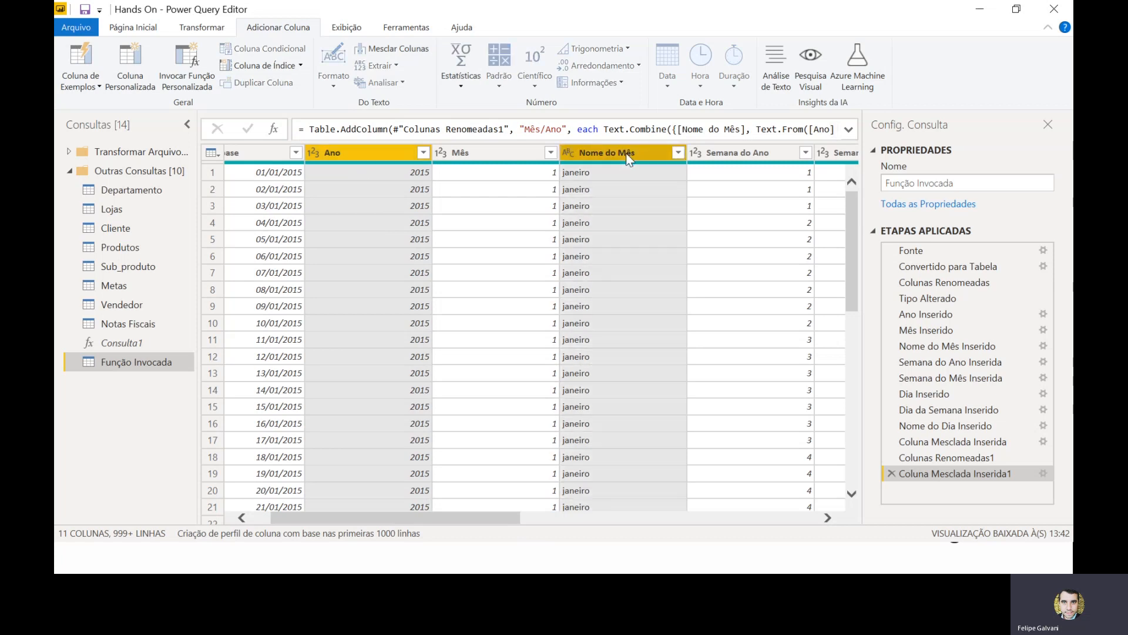
click(415, 53)
click(379, 268)
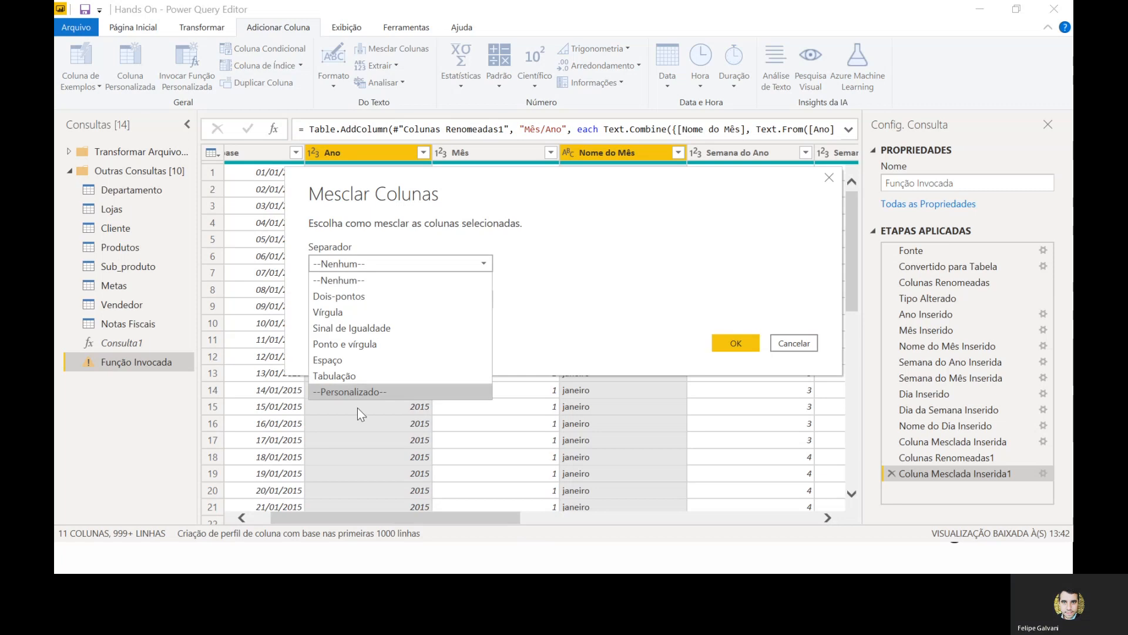
click(361, 390)
click(374, 284)
text(/)
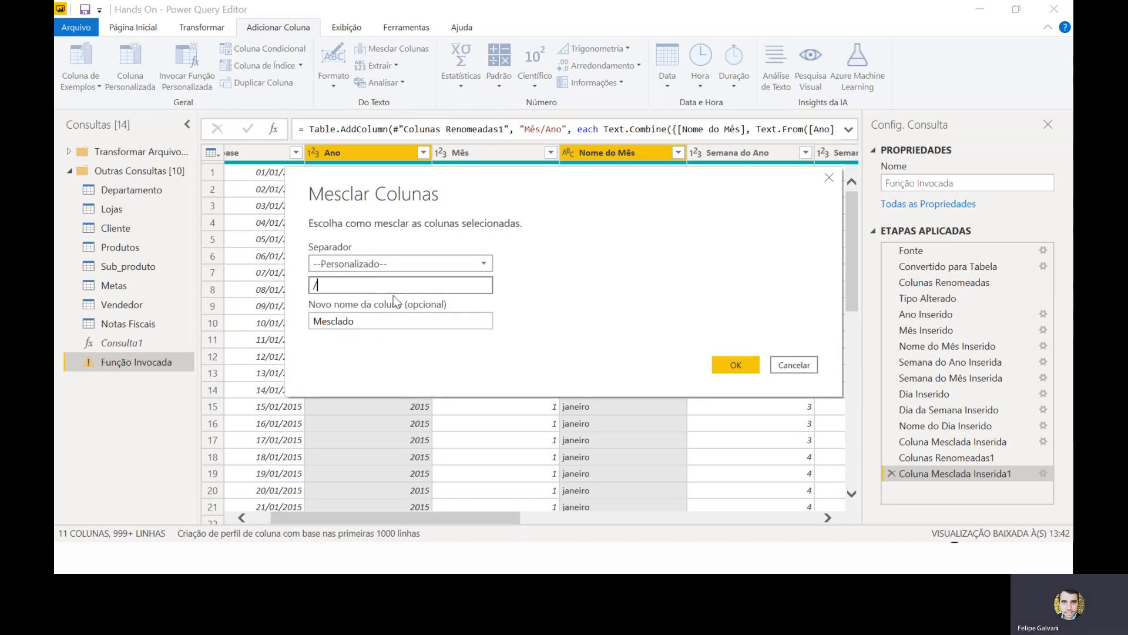
click(735, 364)
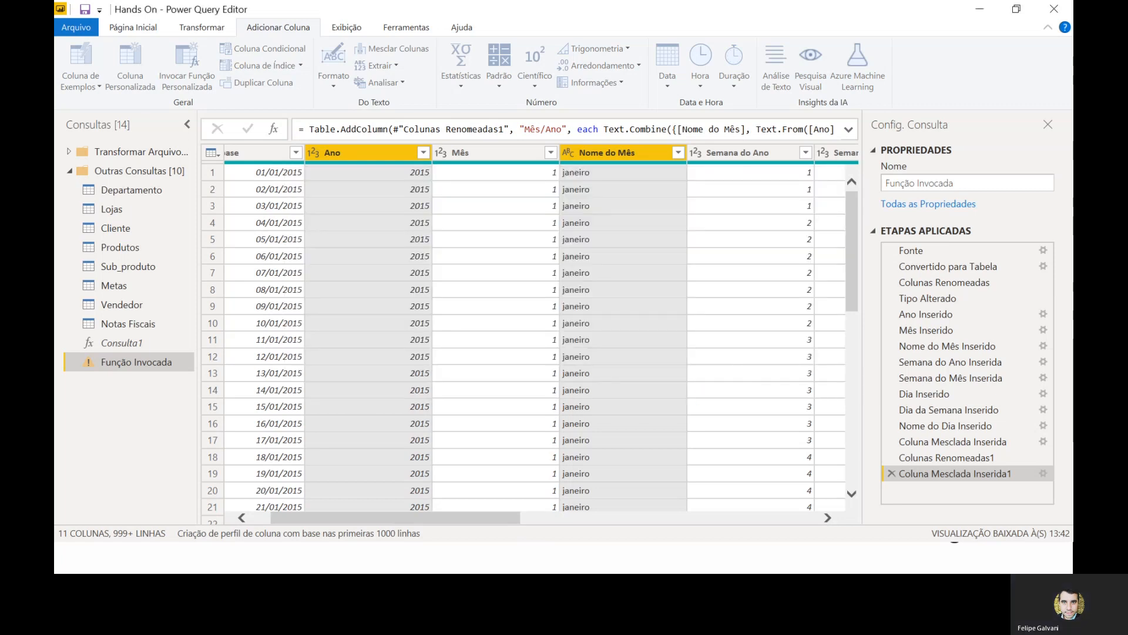
drag(458, 521, 779, 521)
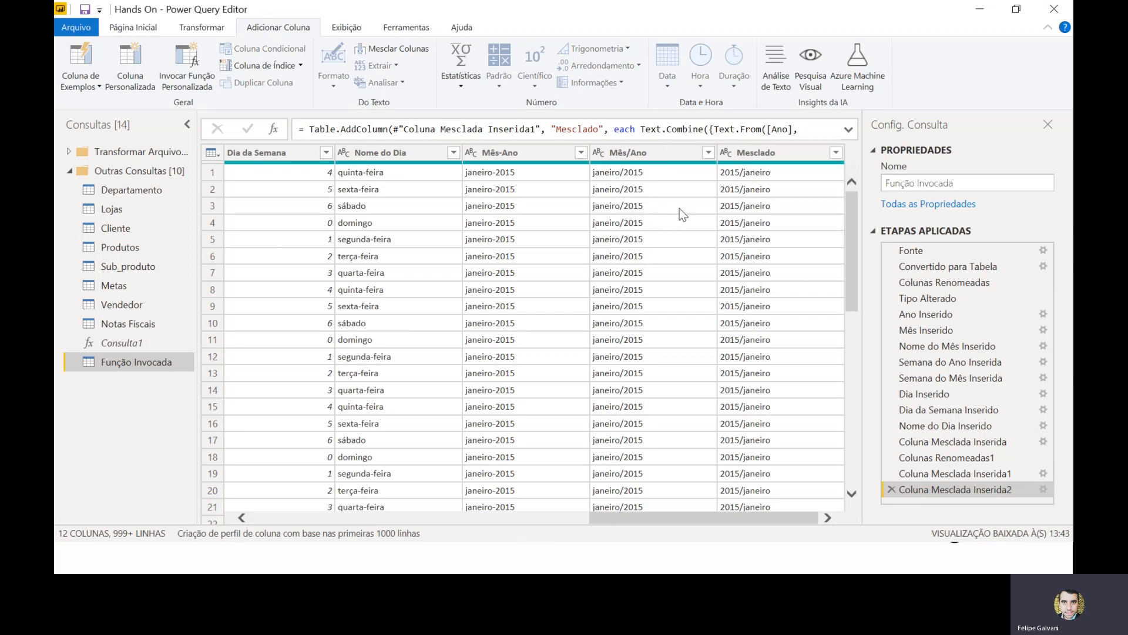
- Delete the Mesclado and Mês-Ano columns from the calendar table together
click(771, 158)
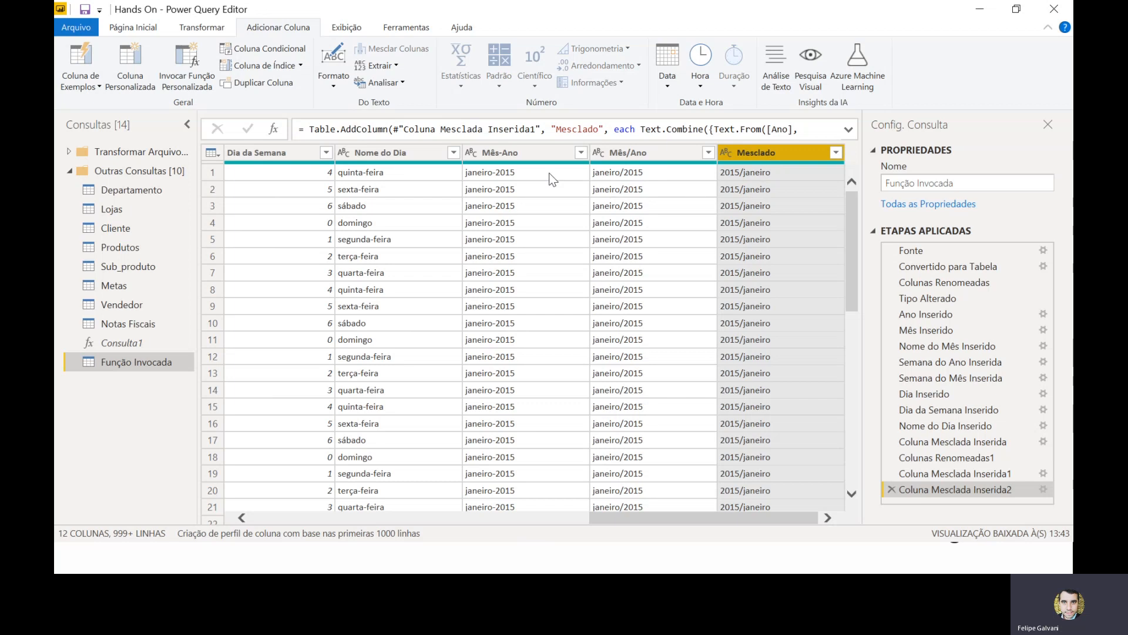
ctrl+click(545, 150)
key(Delete)
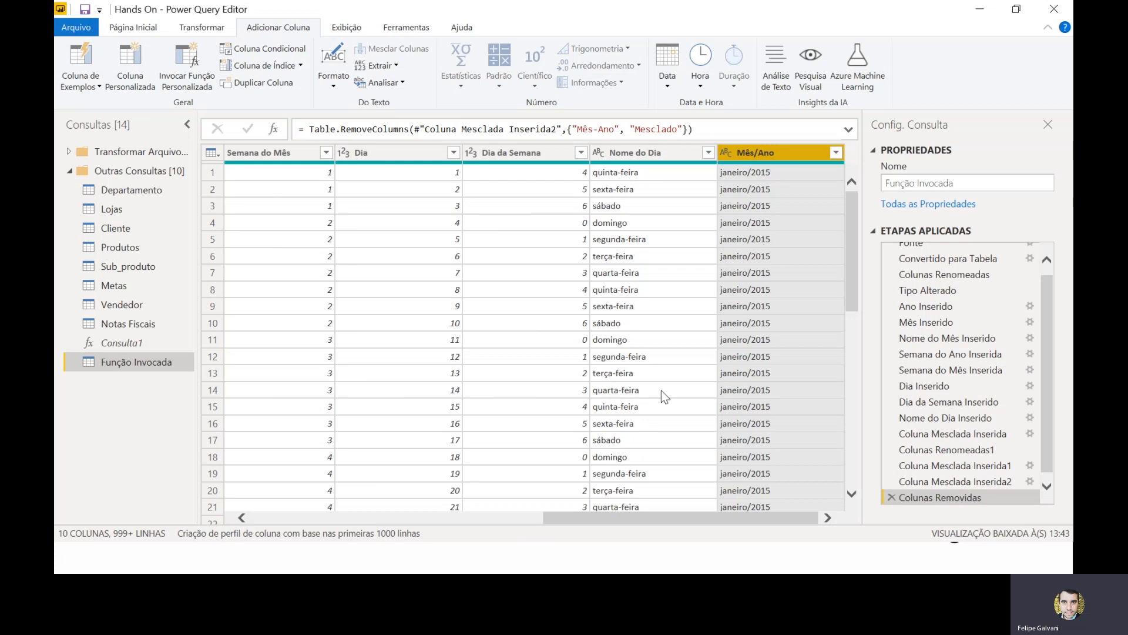
drag(618, 523, 733, 546)
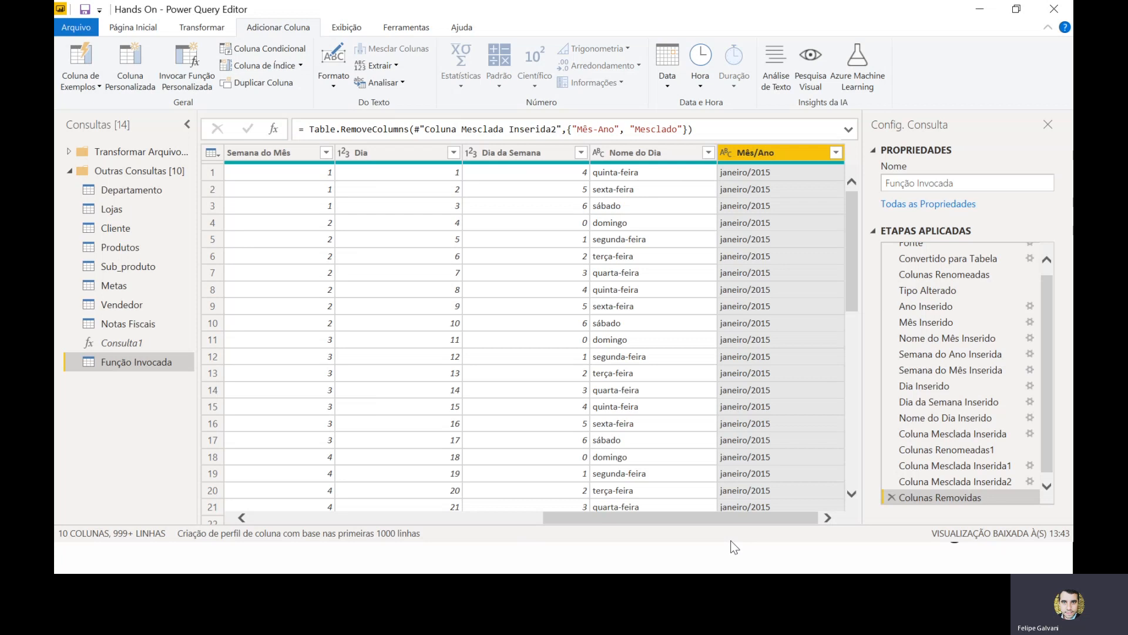
- Rename the Função Invocada query as Calendário
double_click(133, 363)
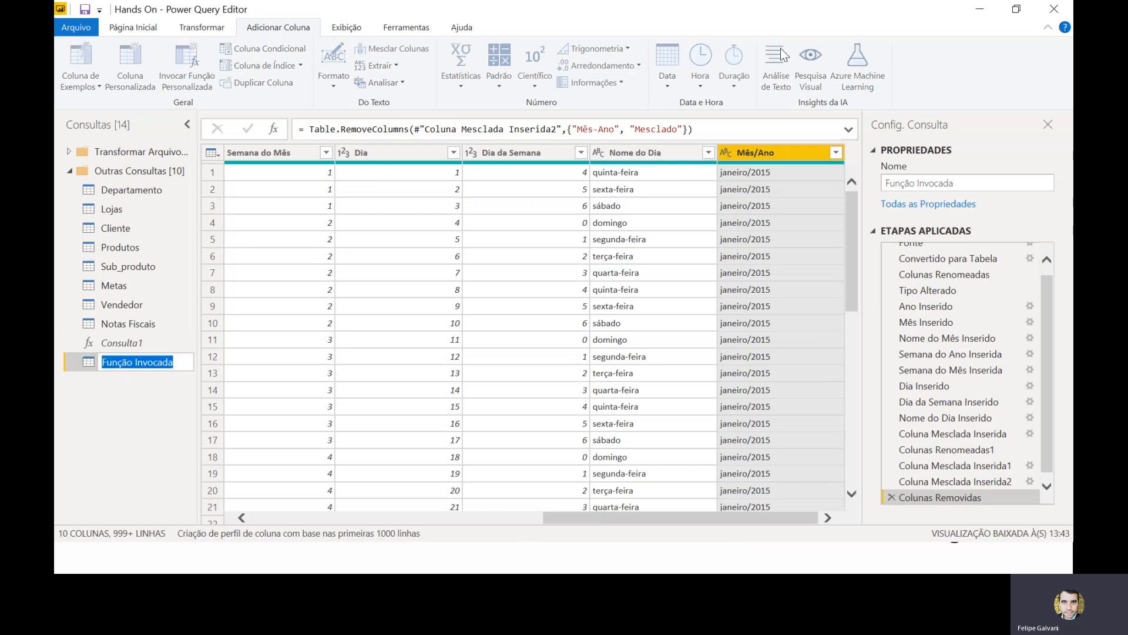
text(Cal)
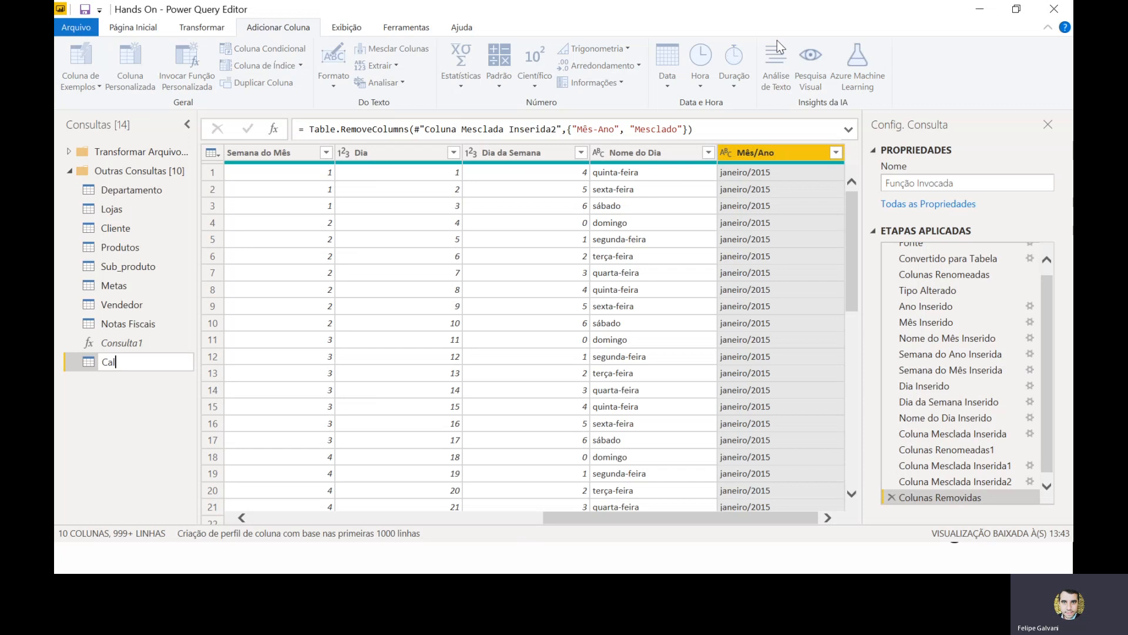
text(endário)
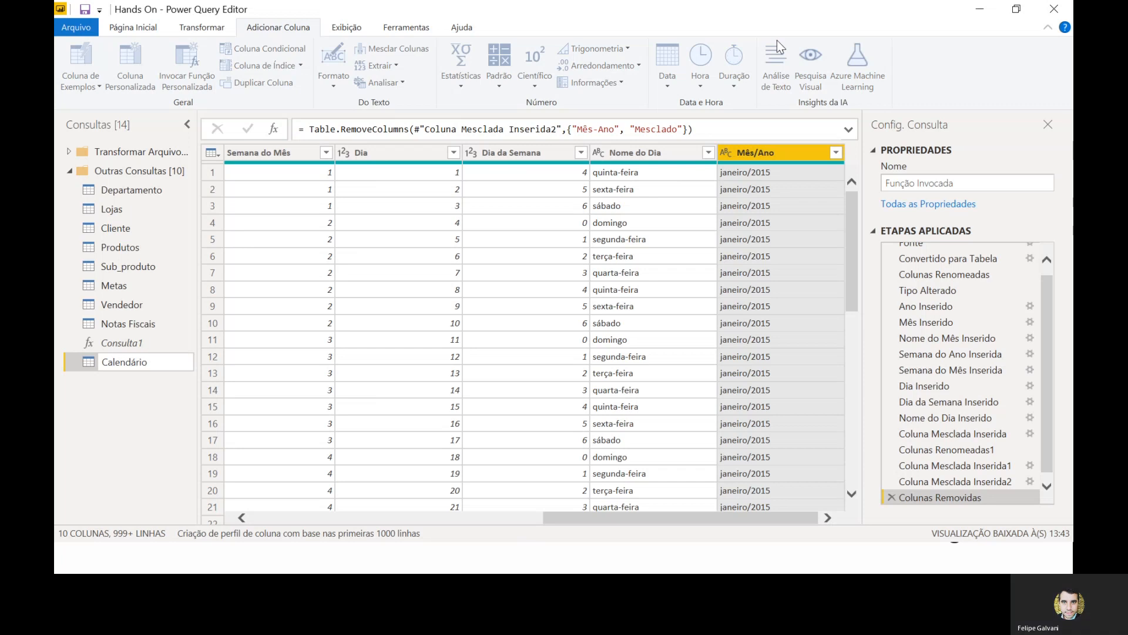
key(Return)
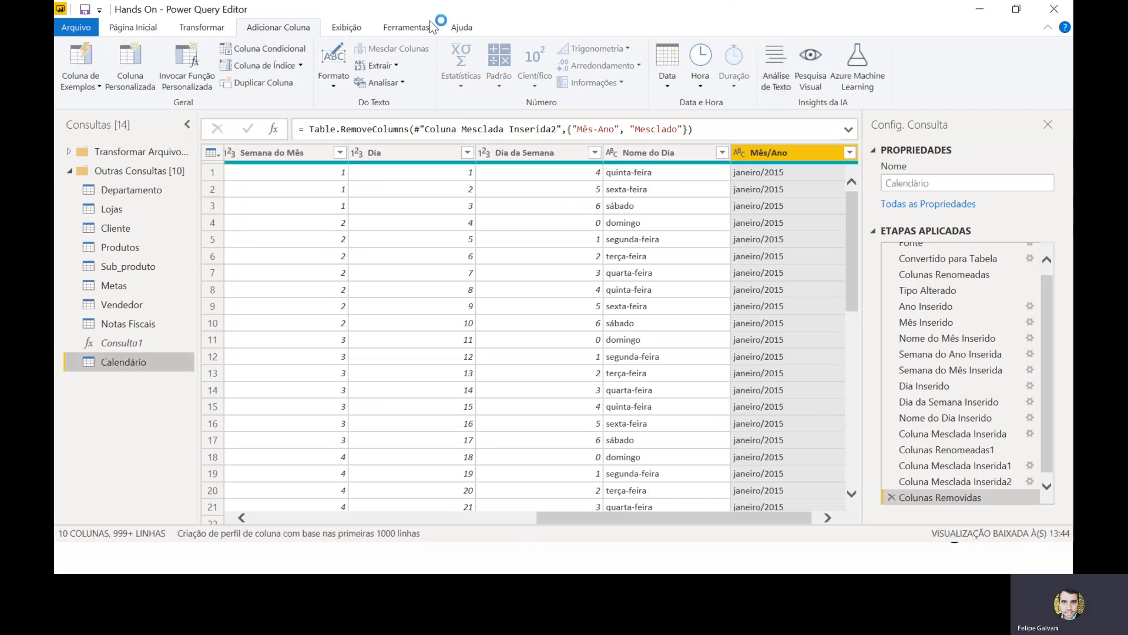
- Close the query editor applying the changes to the model, and switch to the data view in Power BI Desktop
click(151, 24)
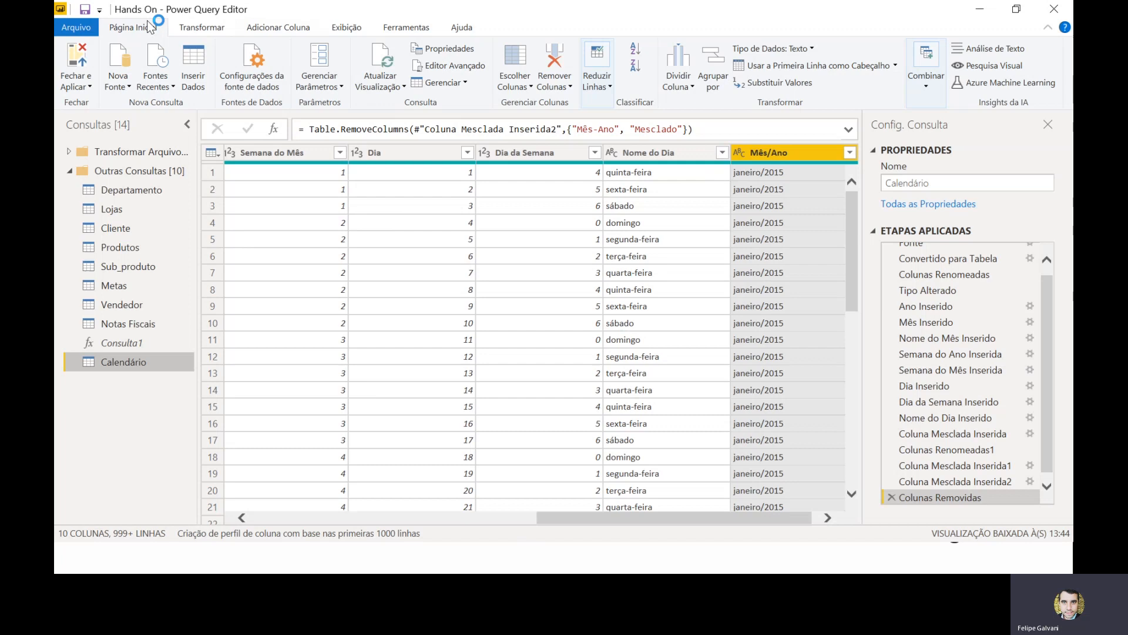
click(75, 66)
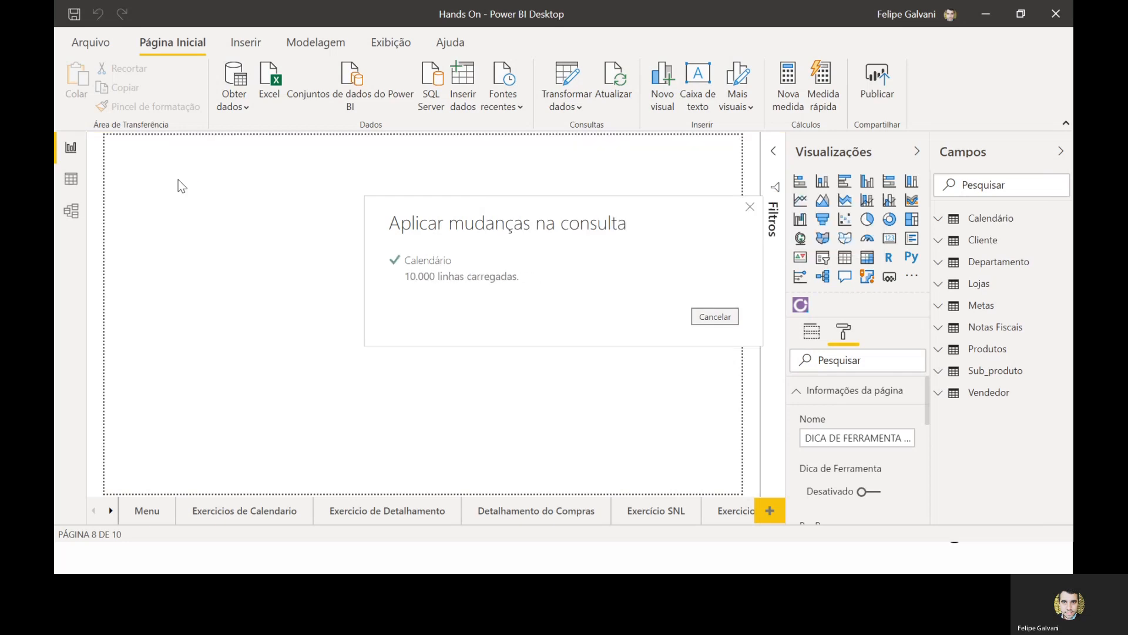
click(71, 184)
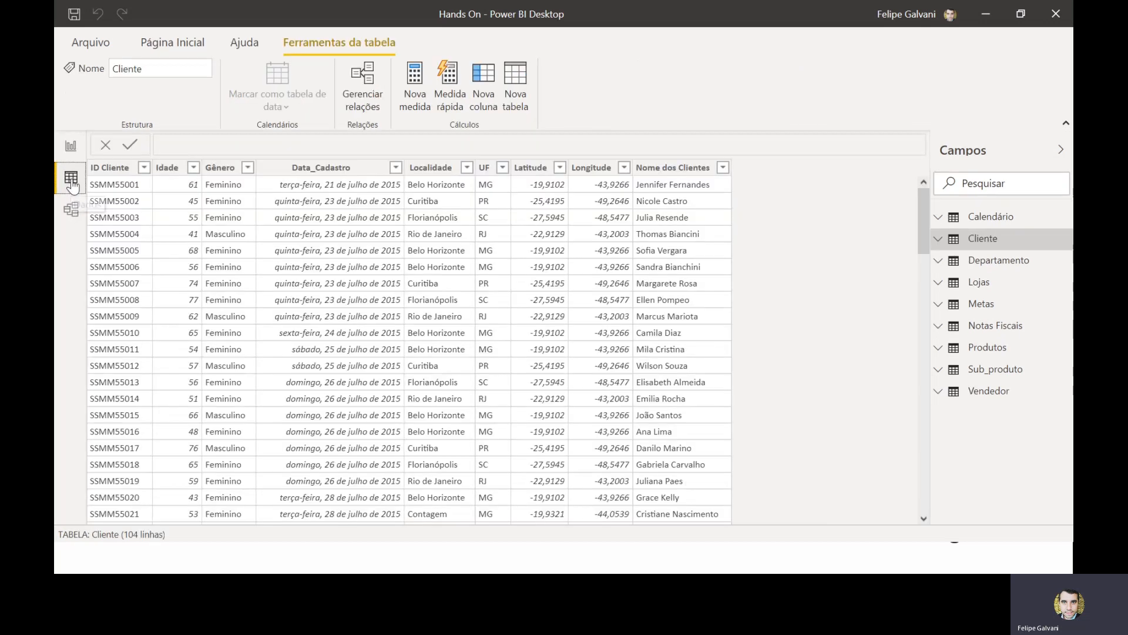
- Display the Calendário table's data, and open the model view to look over the table diagram
click(1010, 221)
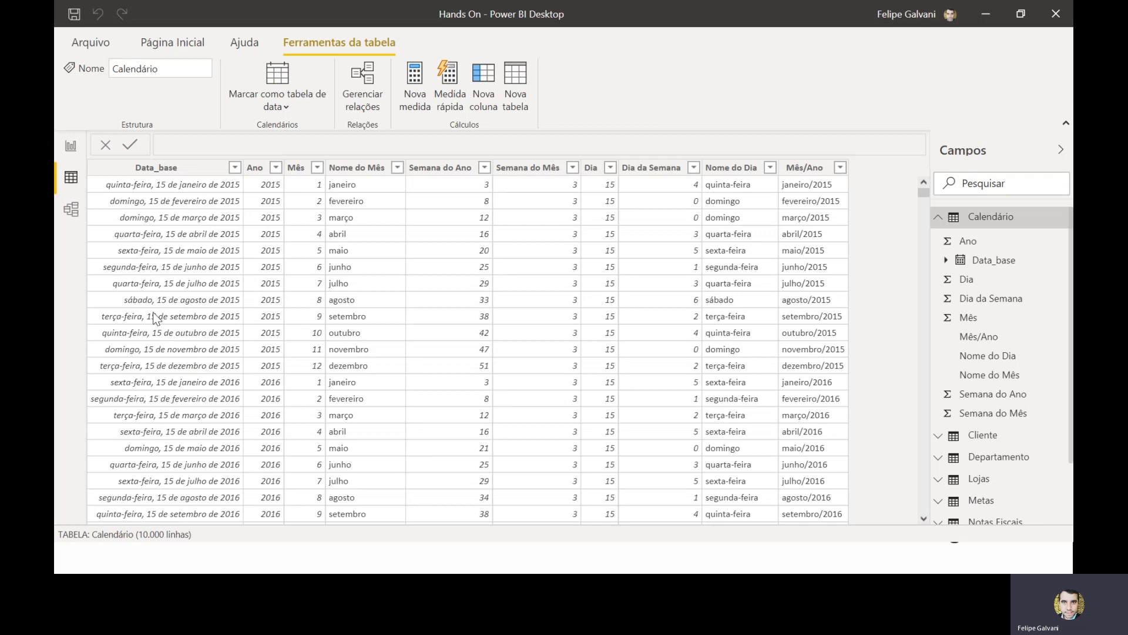
click(71, 210)
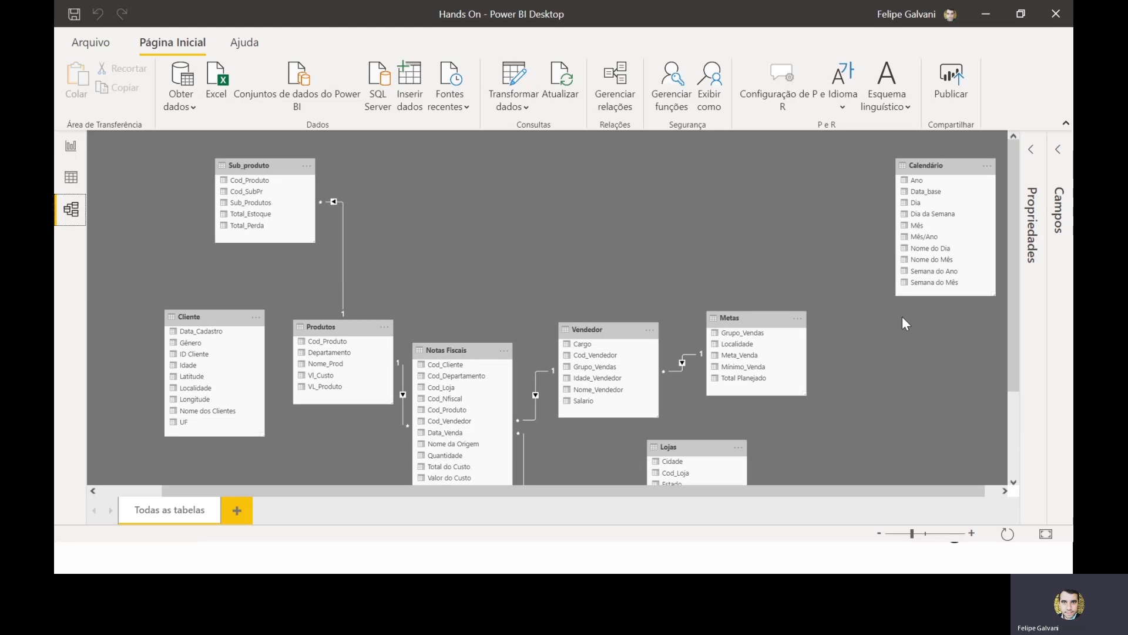
scroll(898, 313, down, 3)
scroll(897, 312, up, 3)
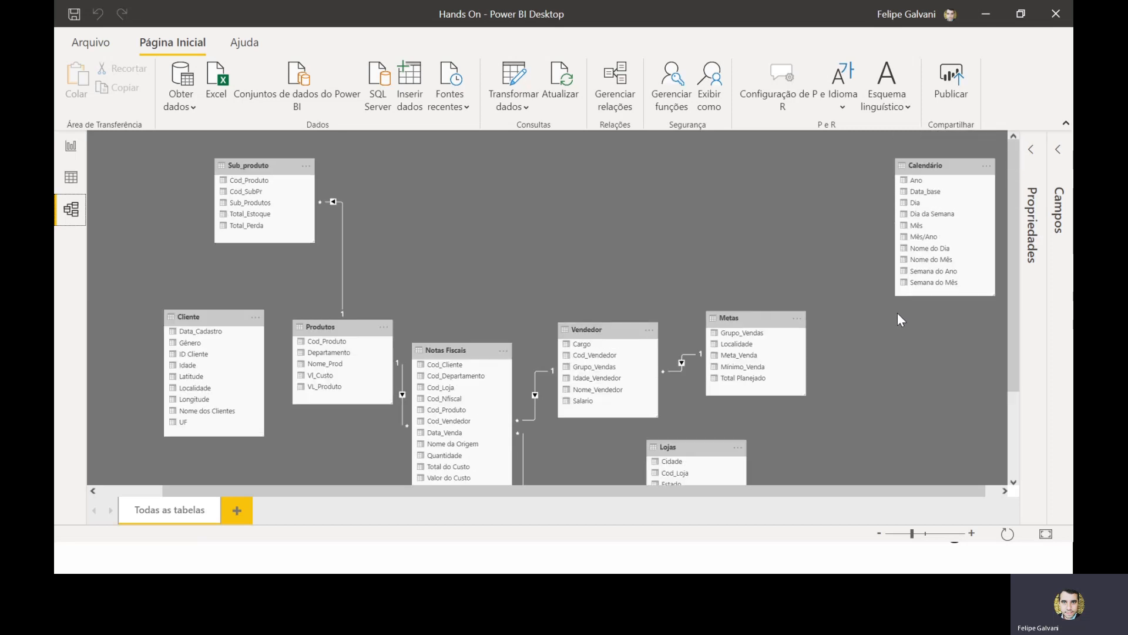
- Spread out the diagram: move Lojas away from Notas Fiscais, raise Vendedor above it, and place Sub_produto over Notas Fiscais
scroll(898, 313, down, 3)
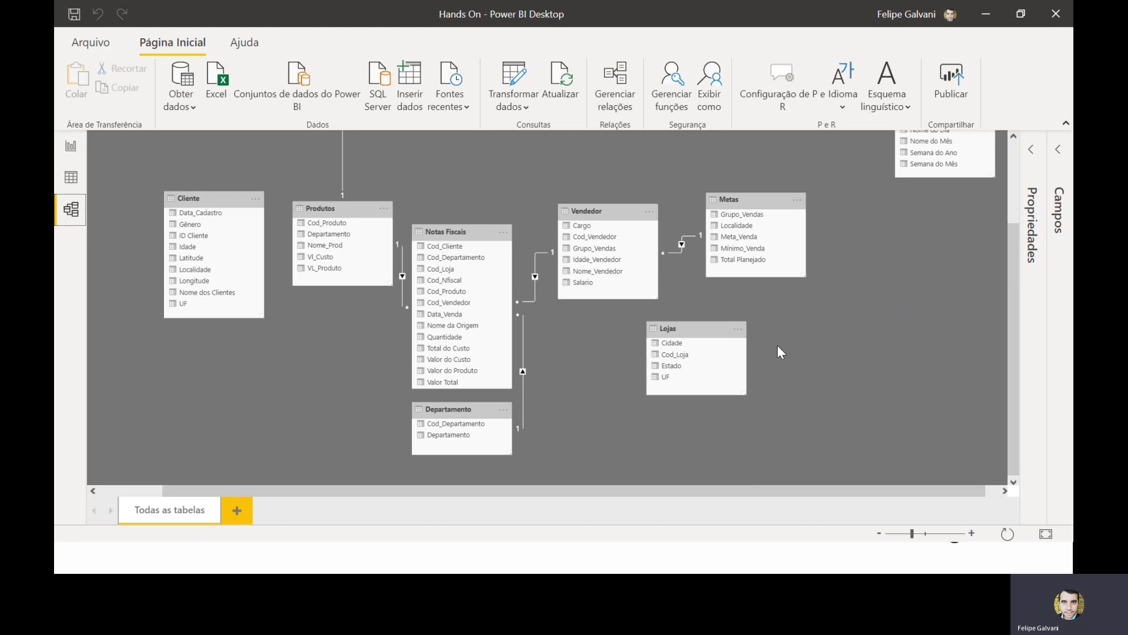
drag(711, 325, 877, 346)
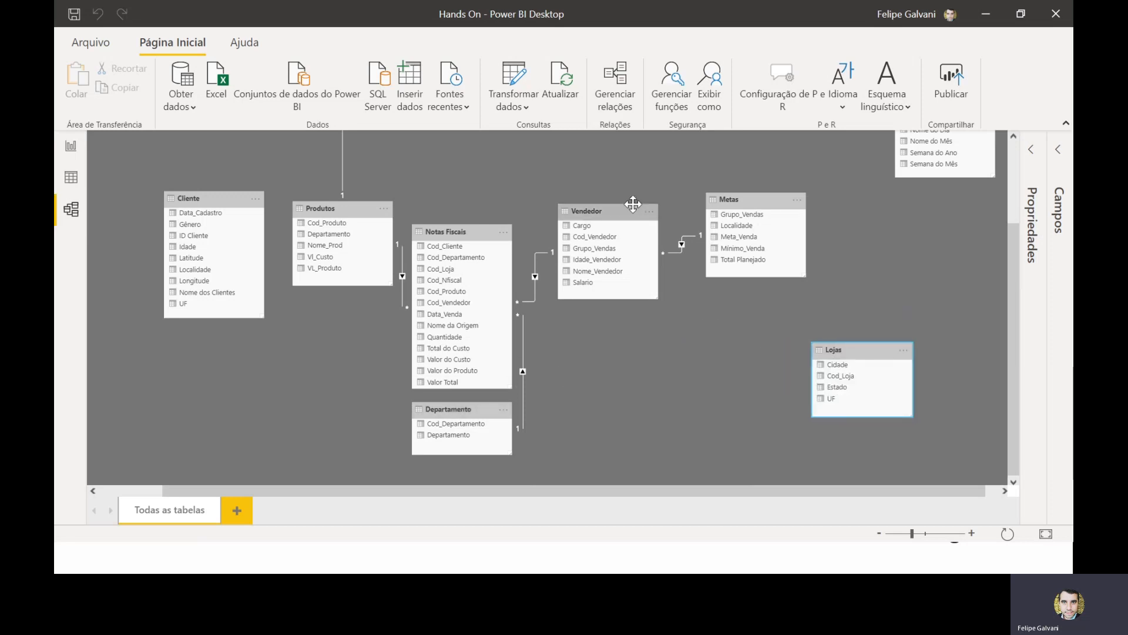
drag(635, 209, 637, 130)
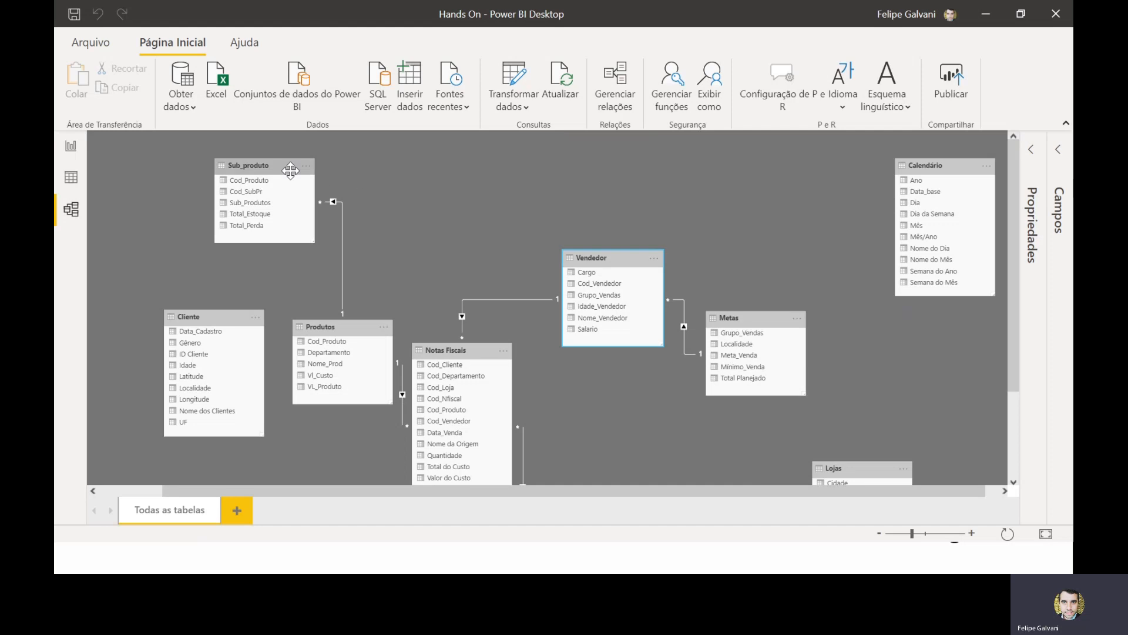
drag(306, 166, 448, 157)
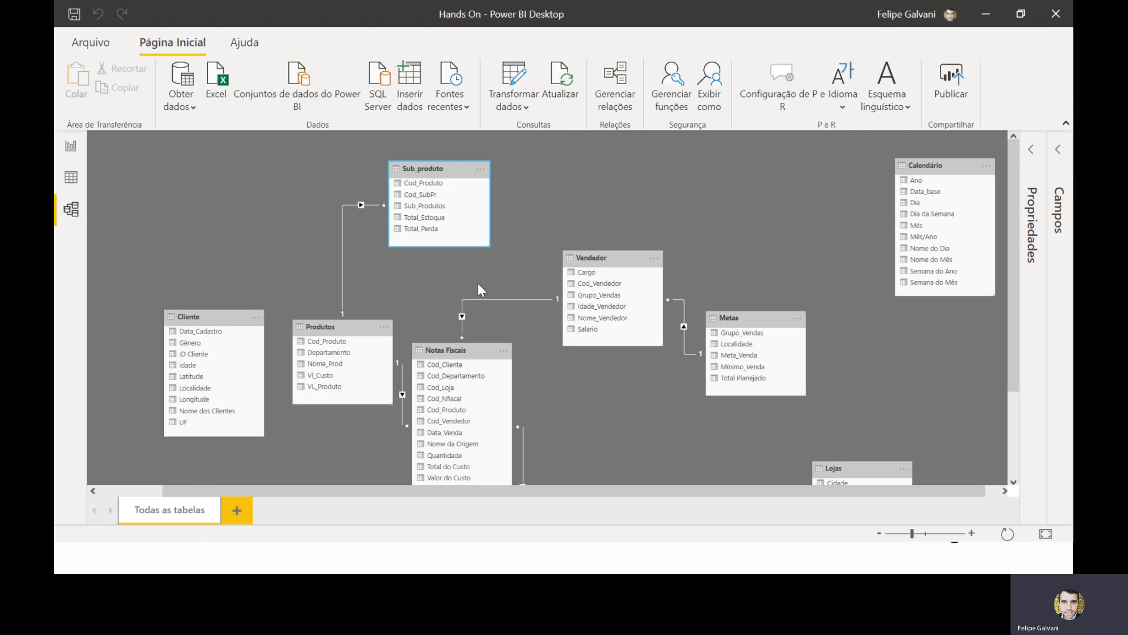
scroll(478, 283, down, 3)
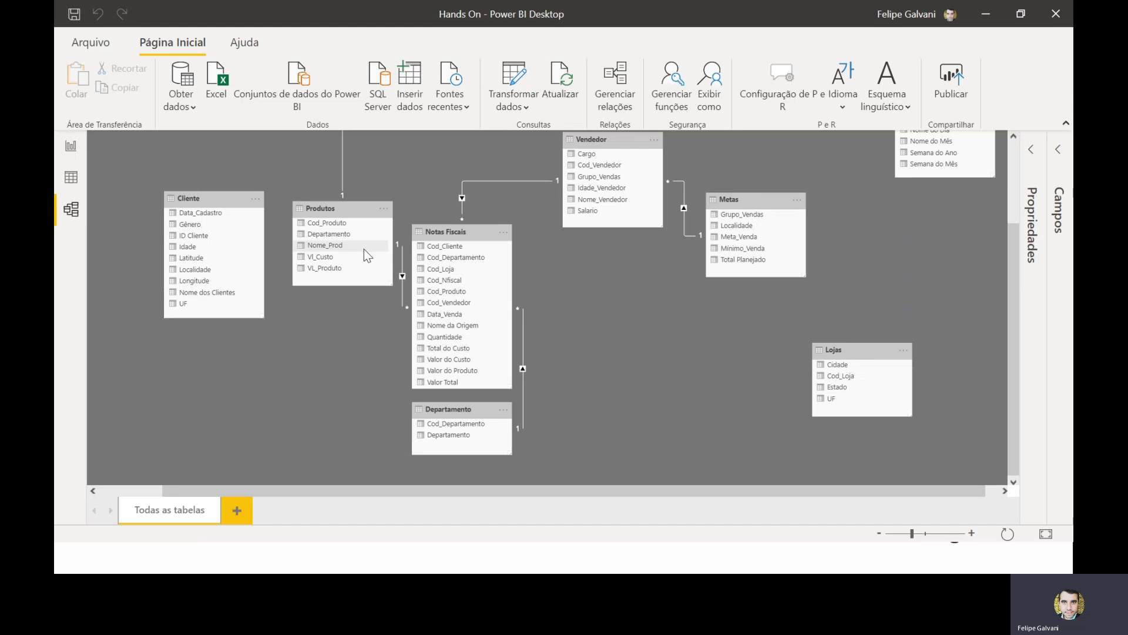
scroll(379, 215, up, 4)
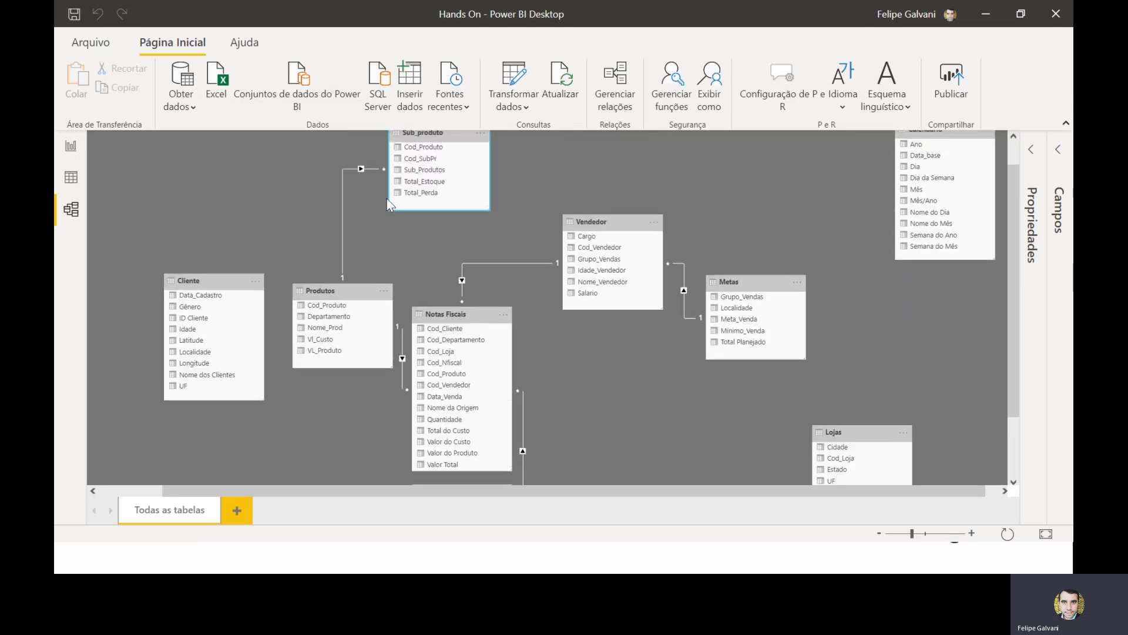
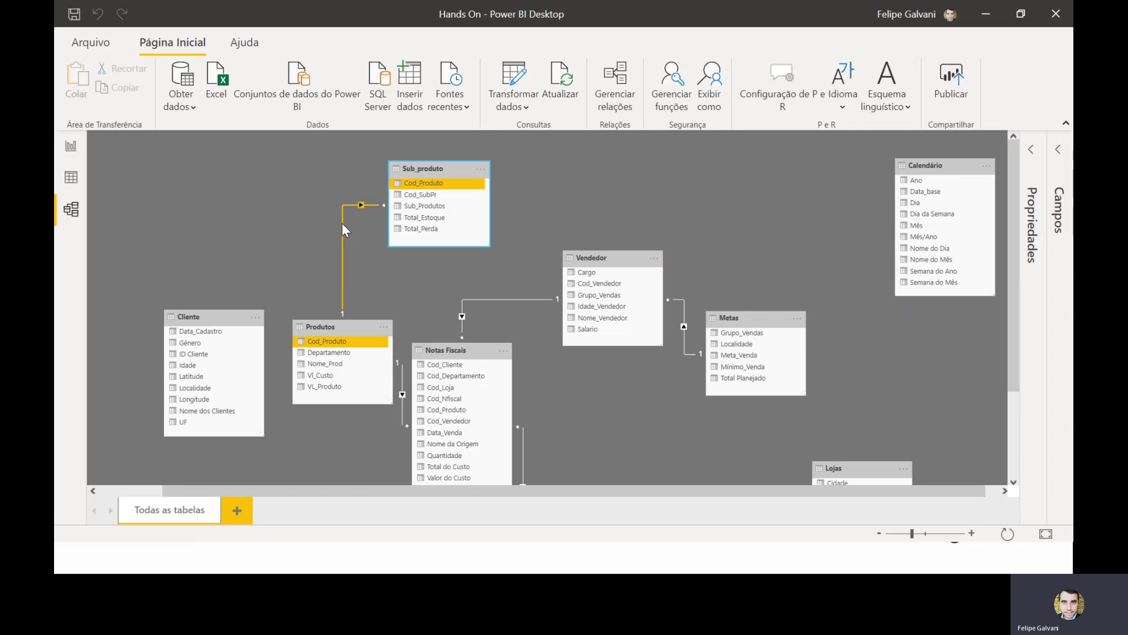
- Place the Cliente, Lojas and Calendário tables side by side to the right of Notas Fiscais
scroll(342, 223, down, 1)
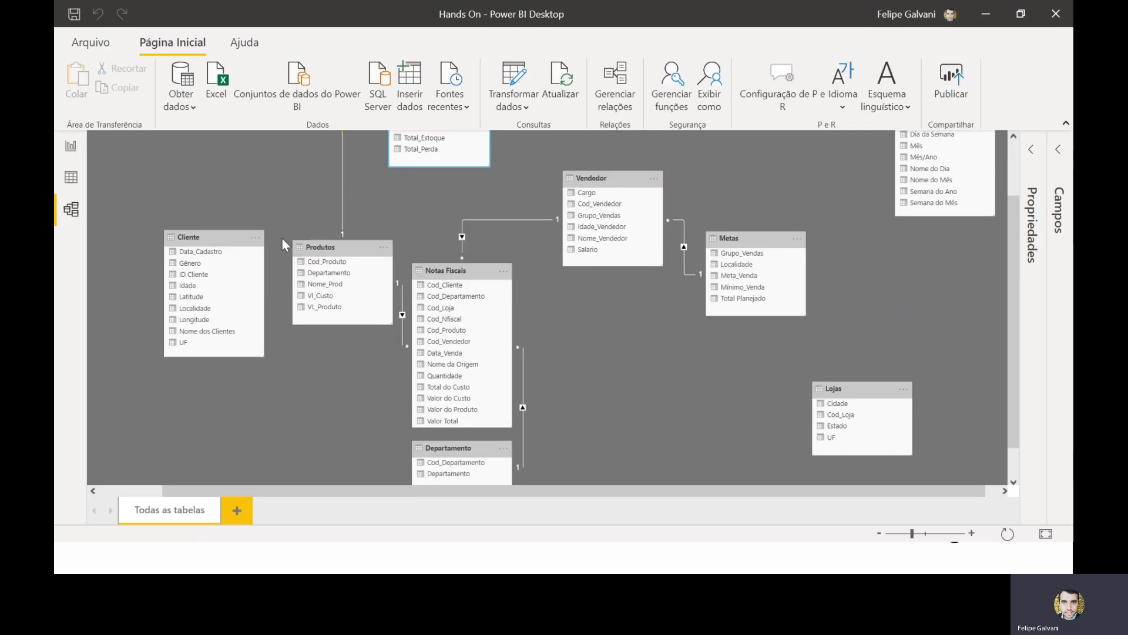
drag(224, 255, 629, 343)
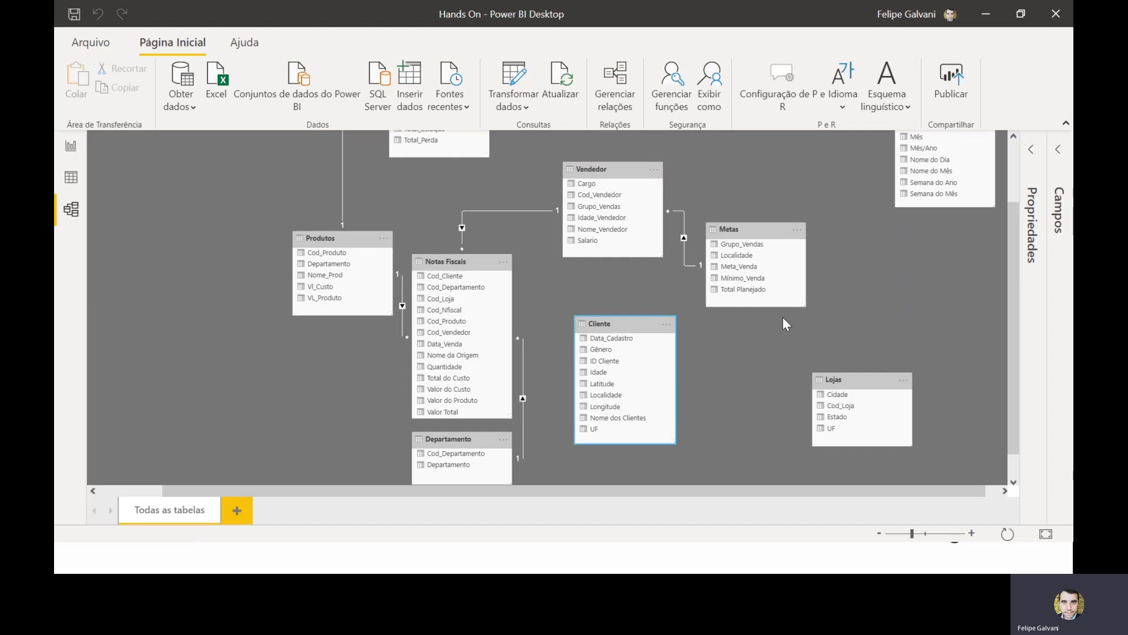
scroll(783, 318, down, 1)
drag(850, 351, 760, 311)
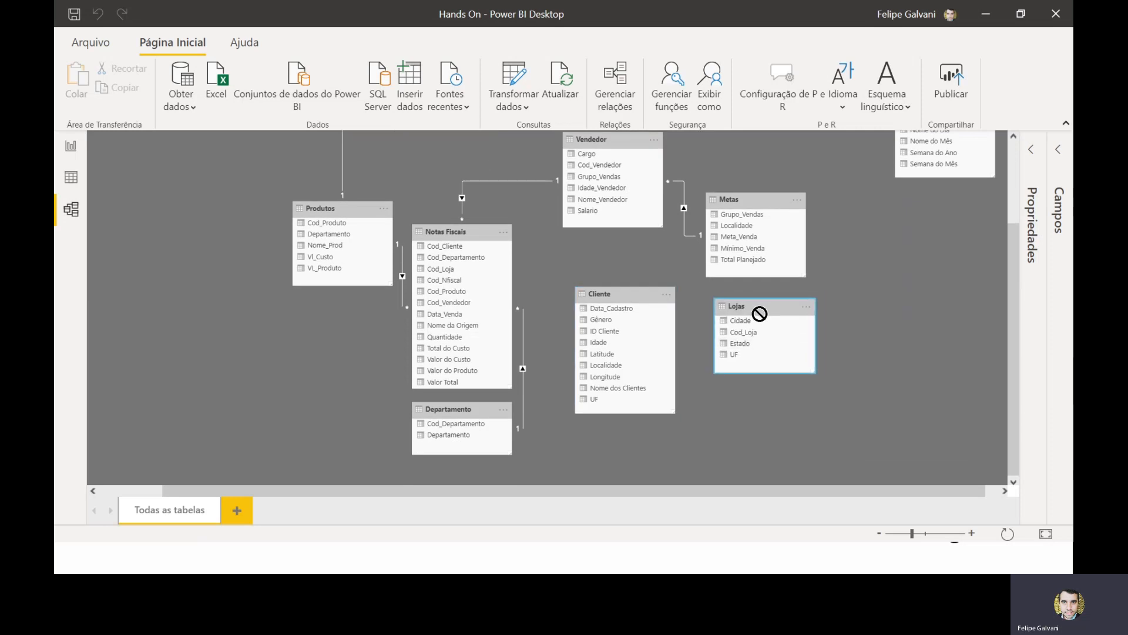
scroll(948, 241, up, 1)
scroll(949, 241, up, 3)
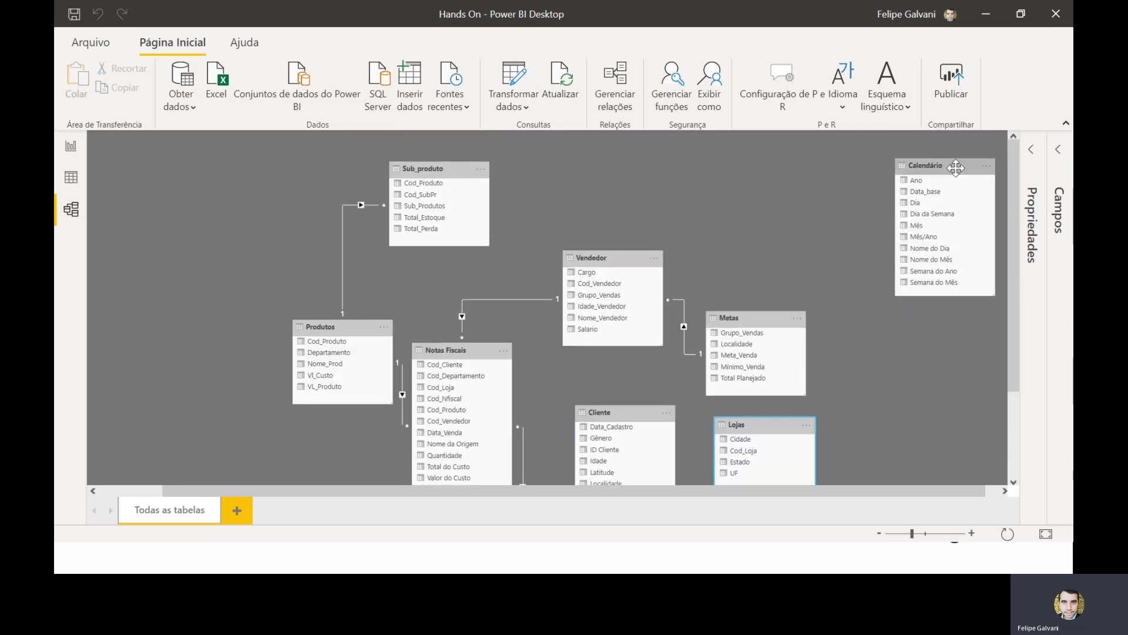
drag(951, 170, 914, 409)
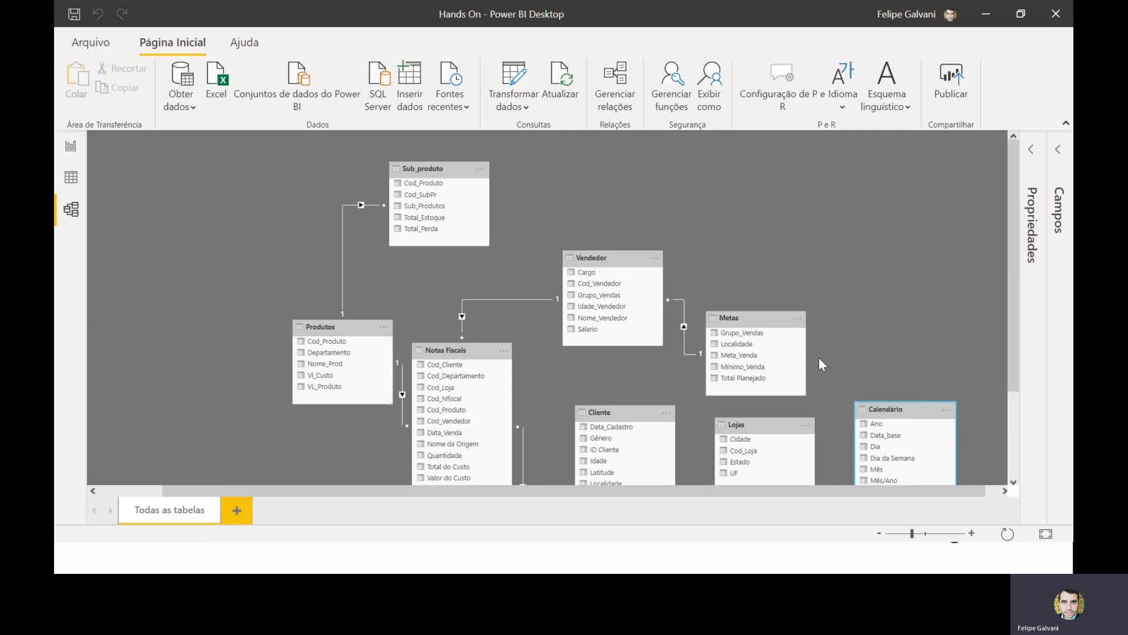
- Move the Metas and Vendedor tables higher in the diagram, above the Cliente and Lojas row
drag(764, 317, 782, 261)
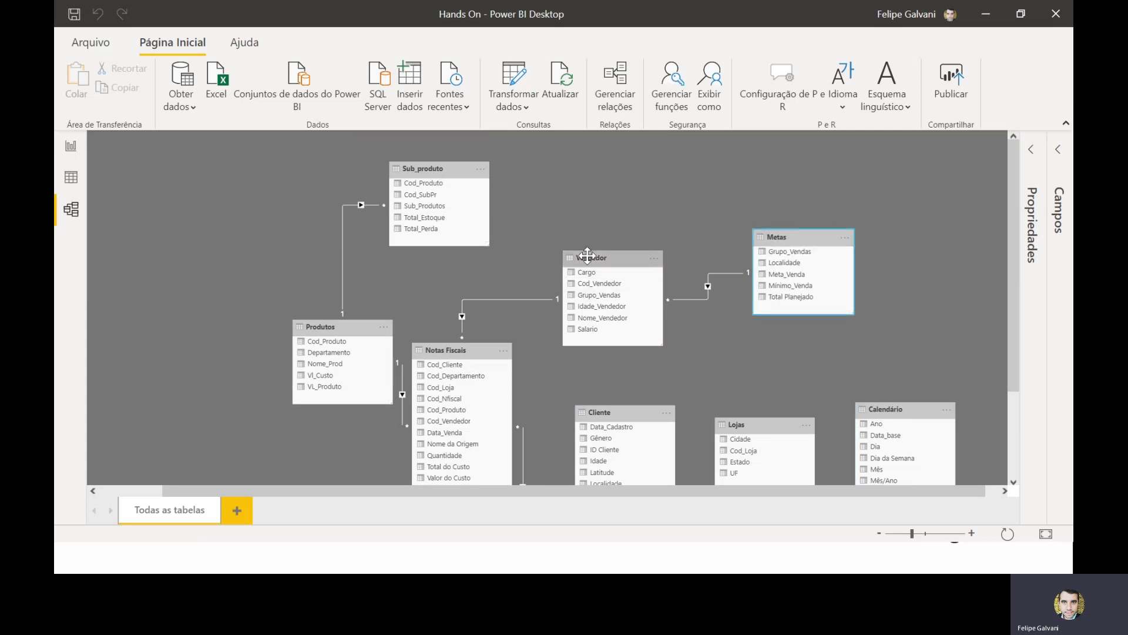
drag(588, 257, 584, 201)
scroll(574, 328, down, 3)
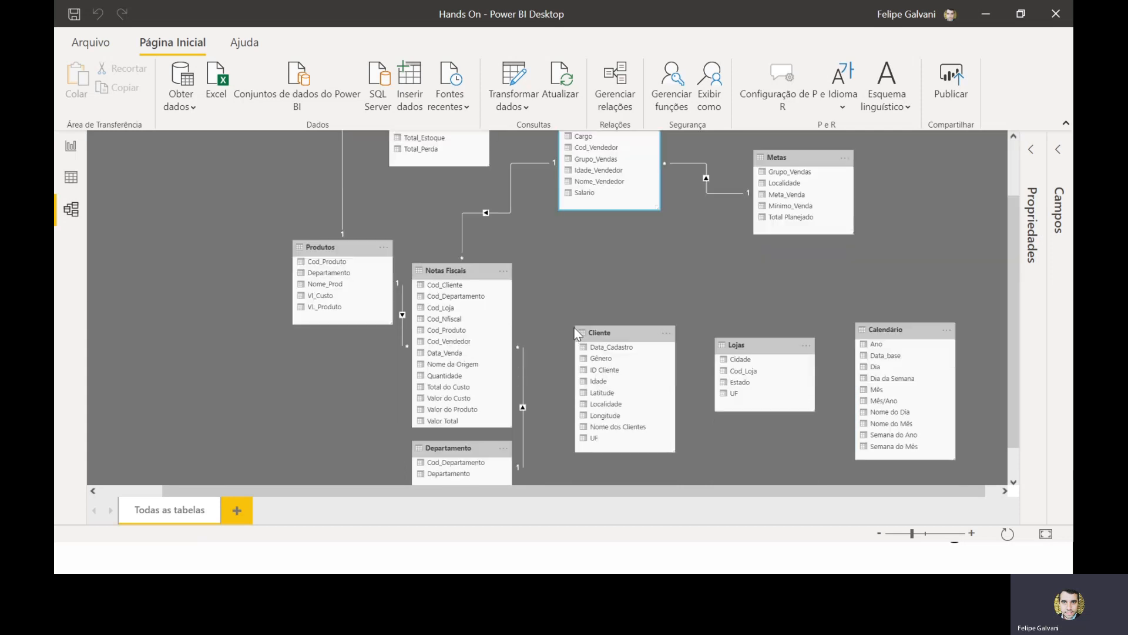
- Move the Departamento and Produtos tables to the left of Notas Fiscais, with Produtos above Departamento
click(972, 533)
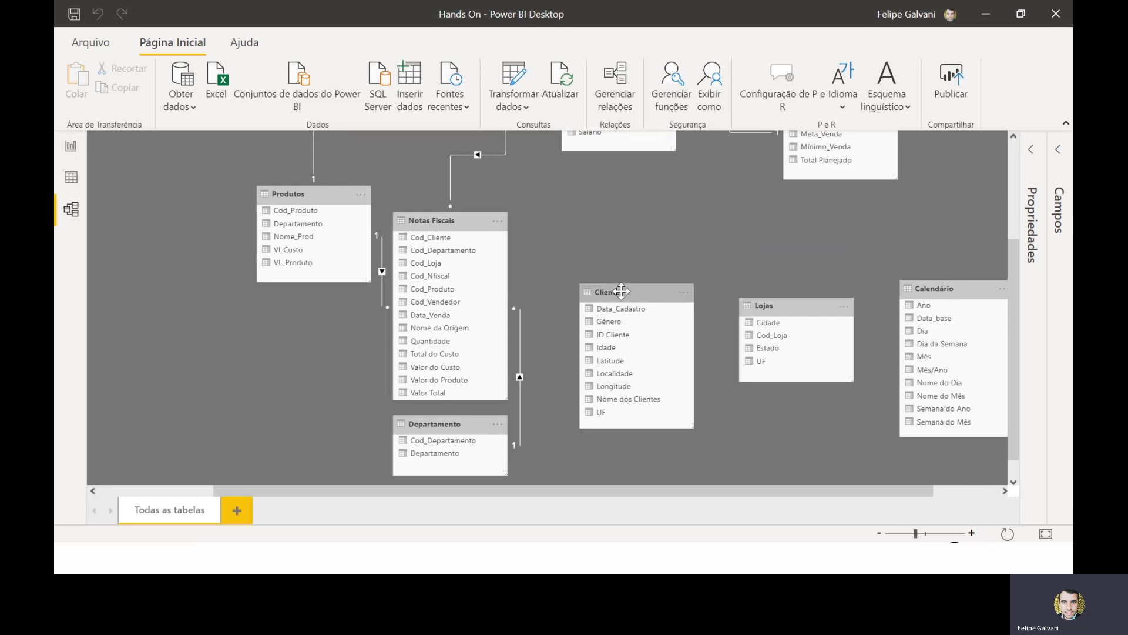
drag(620, 292, 611, 292)
drag(439, 423, 172, 337)
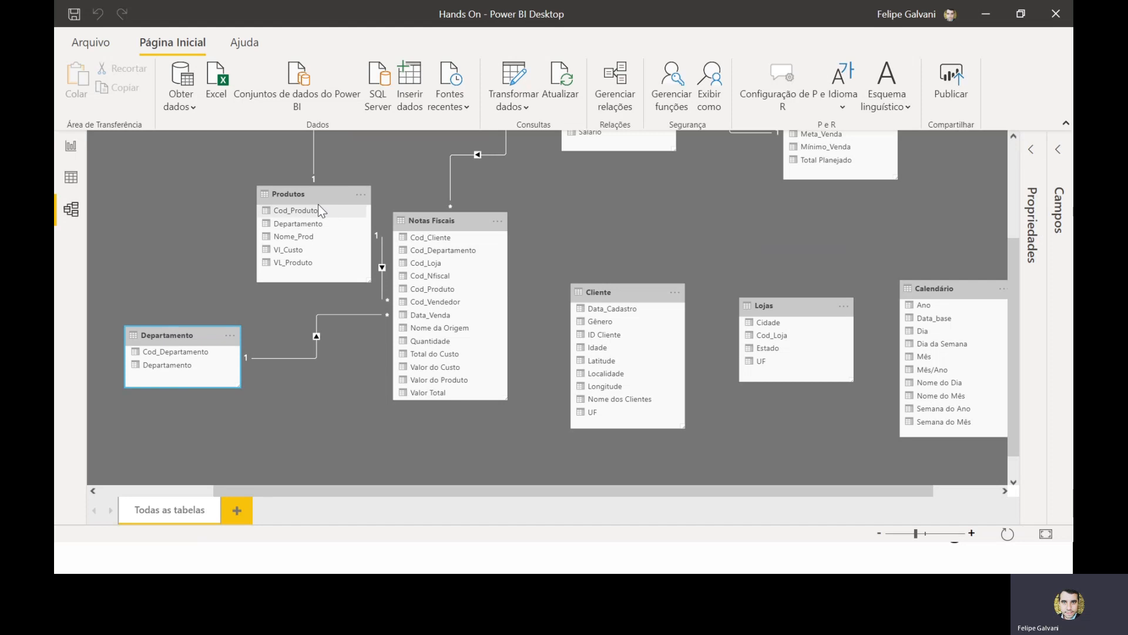
drag(305, 194, 197, 165)
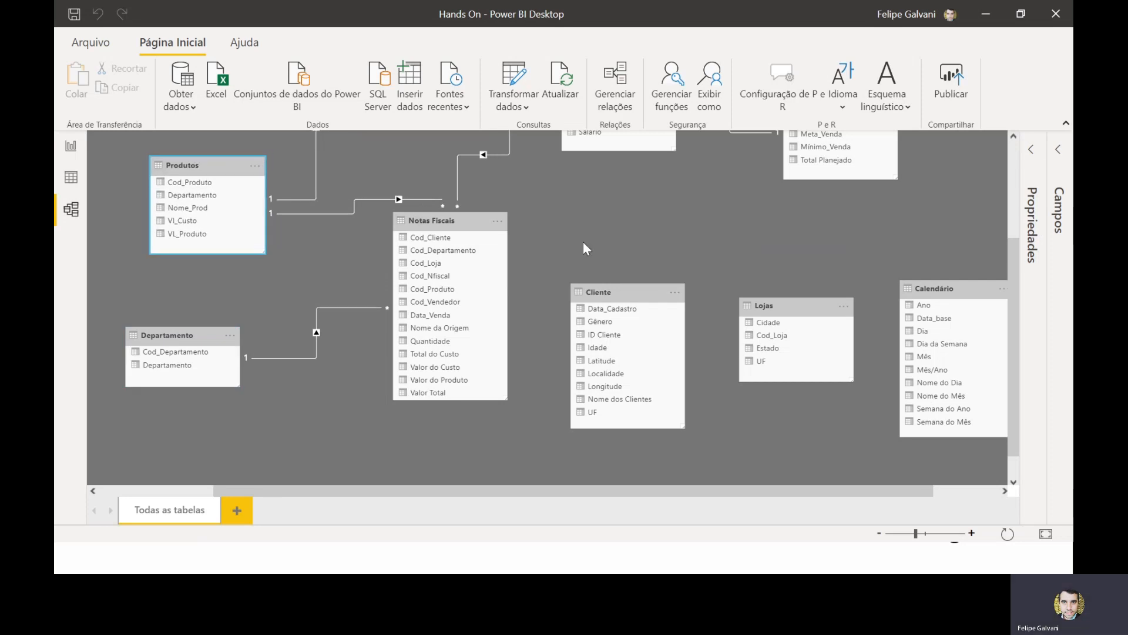
- Align Cliente, Lojas and Calendário in one row with closer spacing
drag(626, 292, 621, 299)
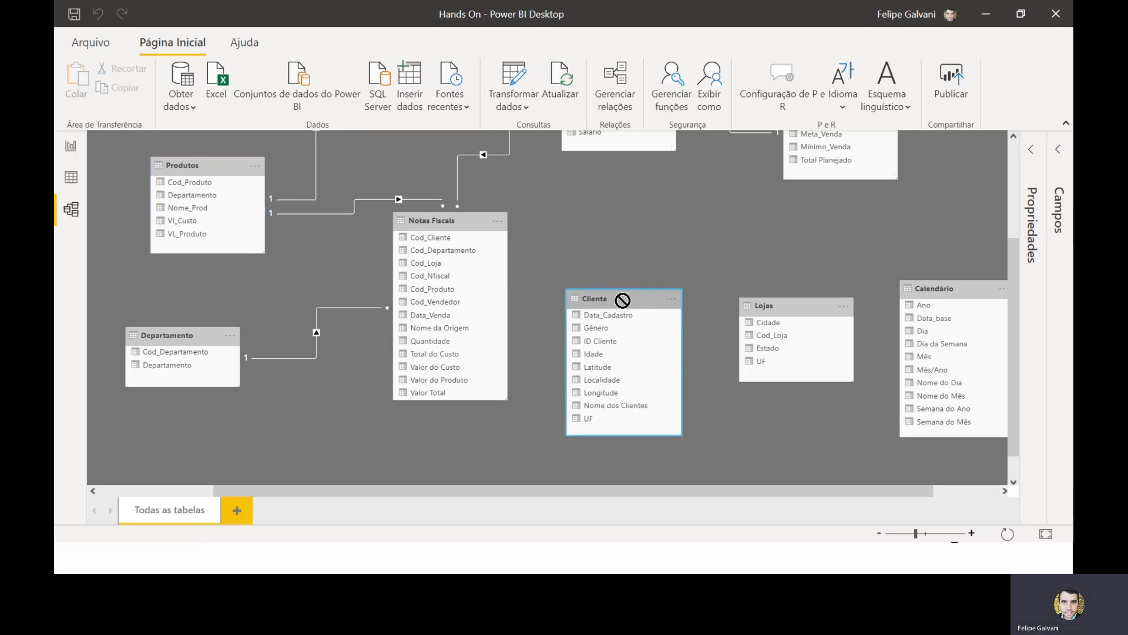
drag(808, 300, 778, 294)
drag(943, 289, 905, 298)
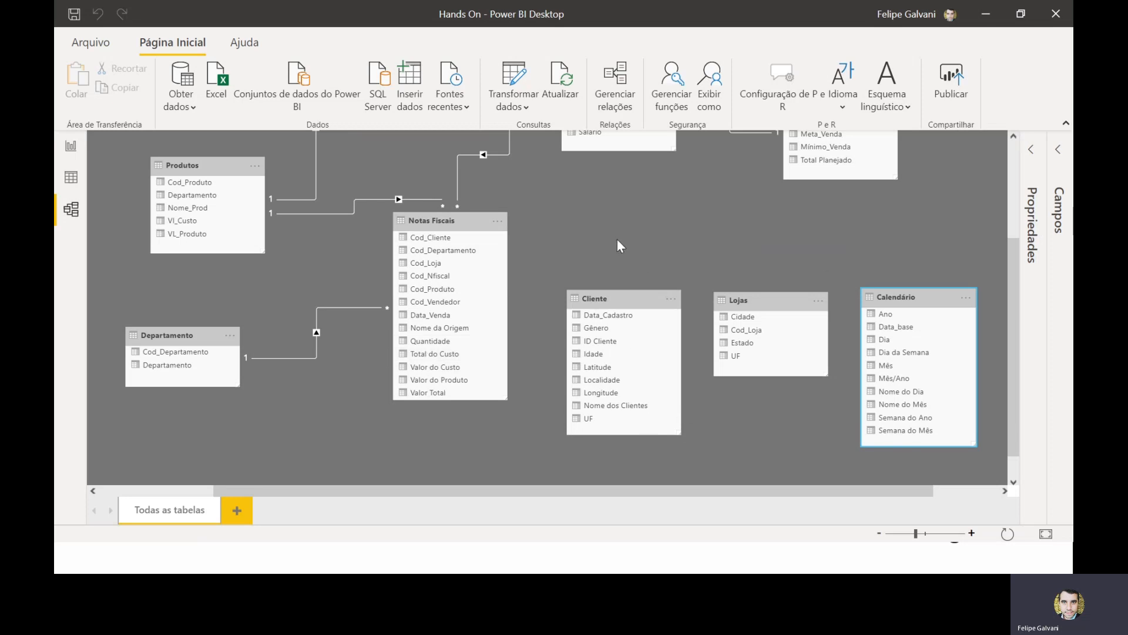
- Relate the Cliente table's ID Cliente field to Cod_Cliente in Notas Fiscais
scroll(617, 239, up, 3)
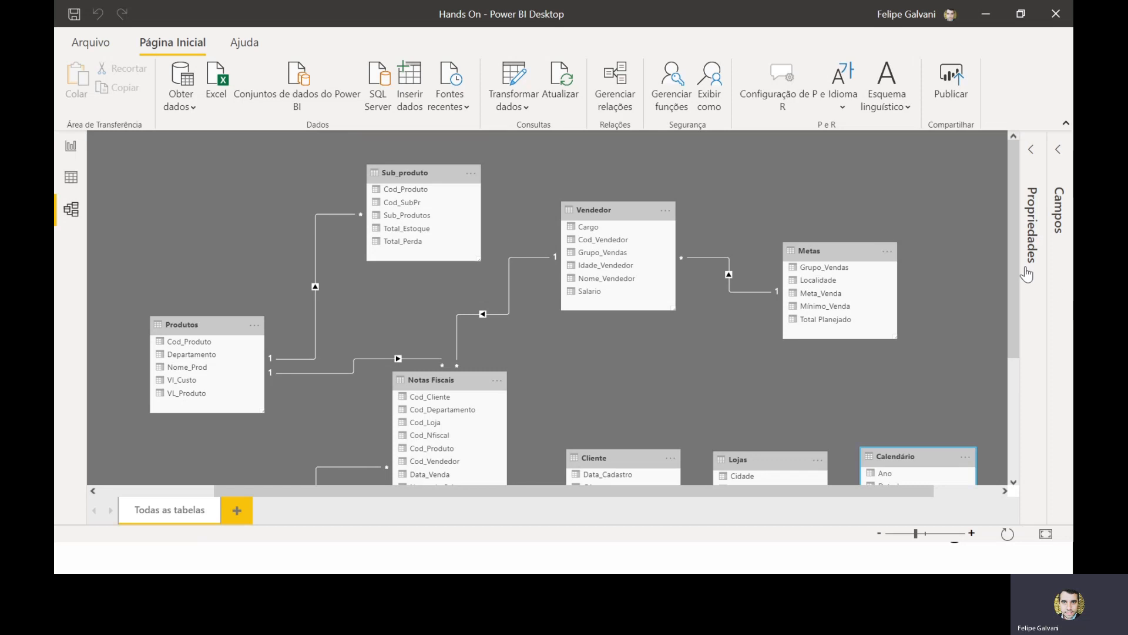
scroll(1023, 264, down, 3)
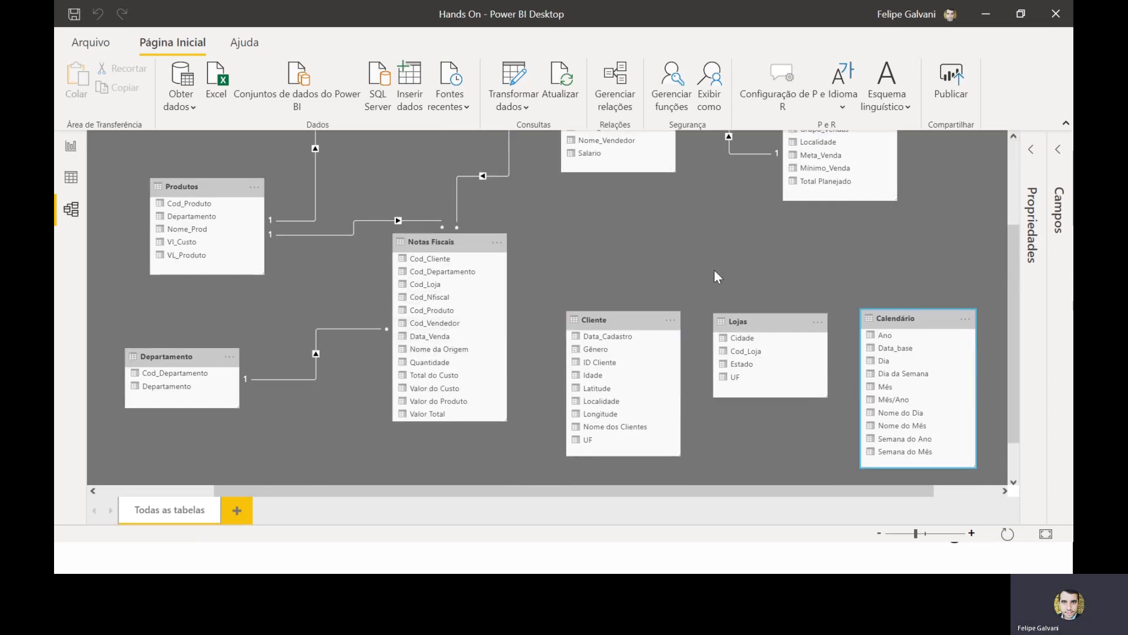
scroll(714, 269, up, 3)
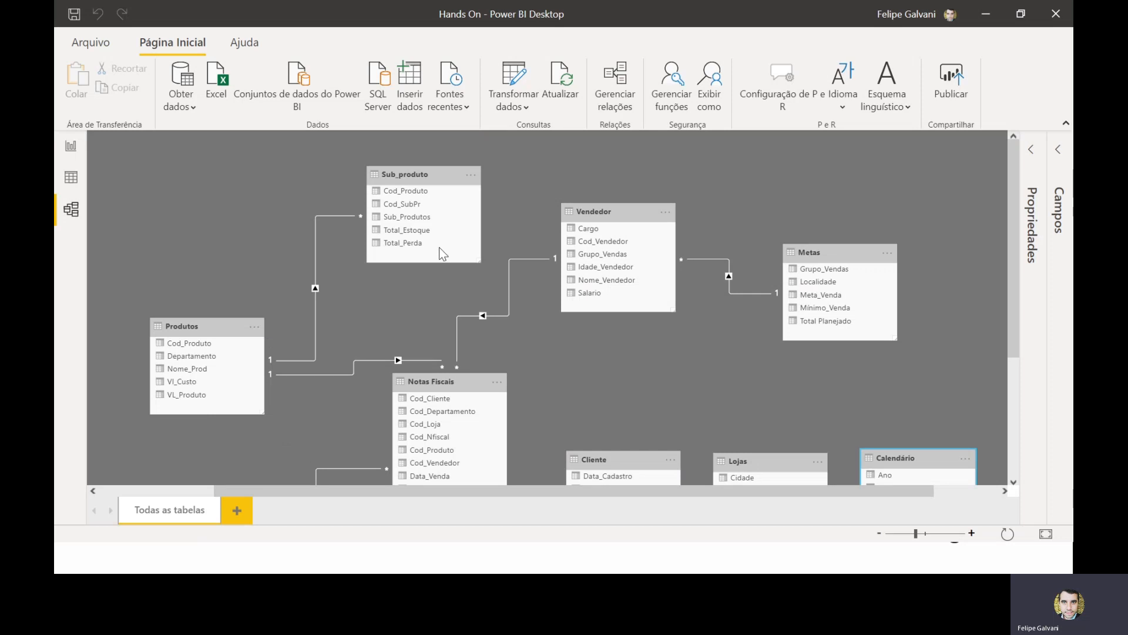
scroll(689, 316, down, 3)
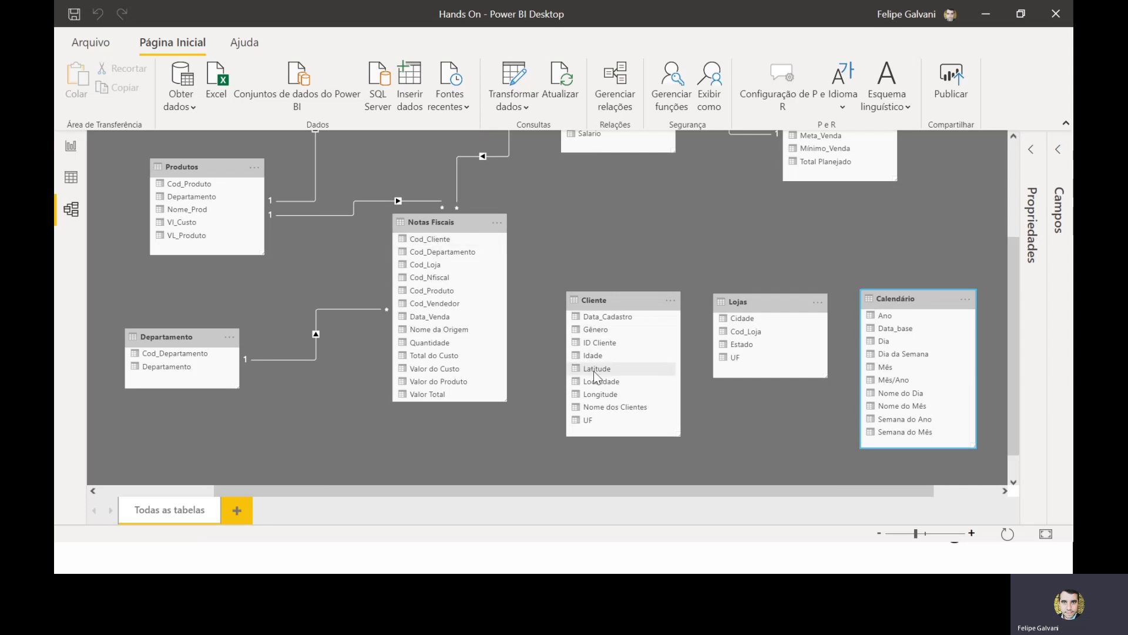
drag(605, 344, 418, 238)
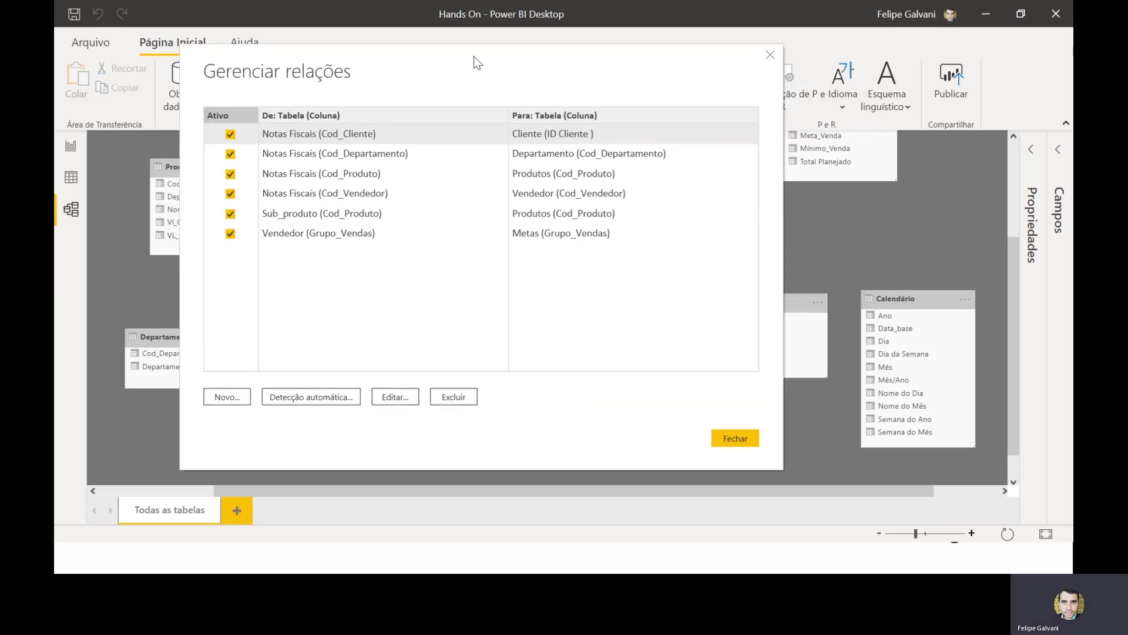
- Through relationship management, create an active many-to-one relationship from Notas Fiscais to Lojas on Cod_Loja, with single cross-filter direction
drag(477, 62, 396, 66)
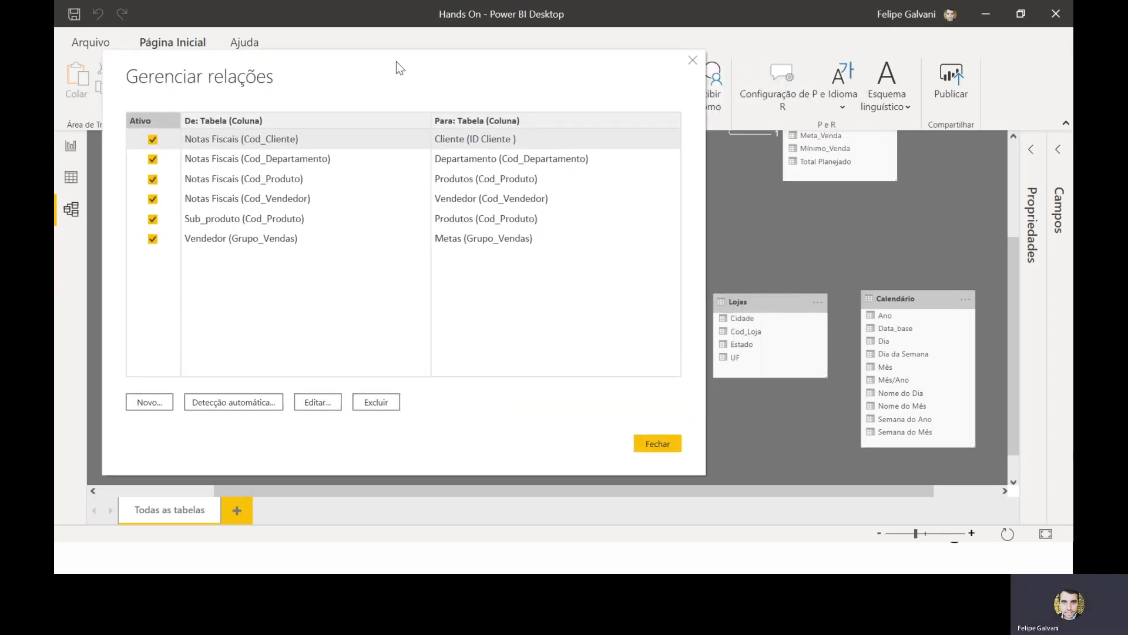
click(150, 404)
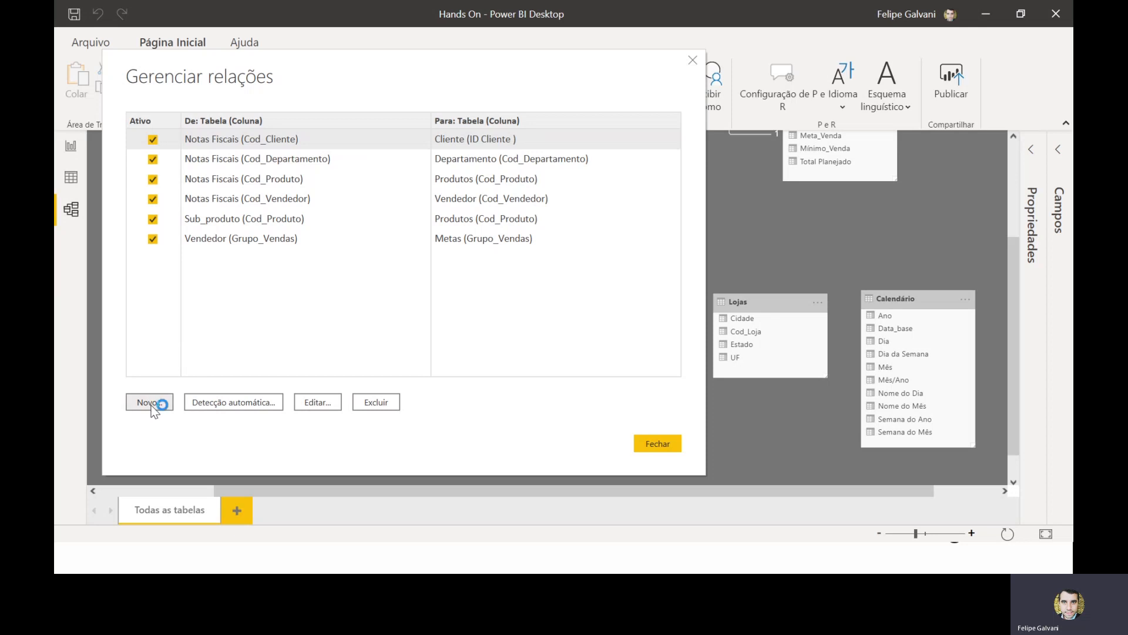
click(432, 128)
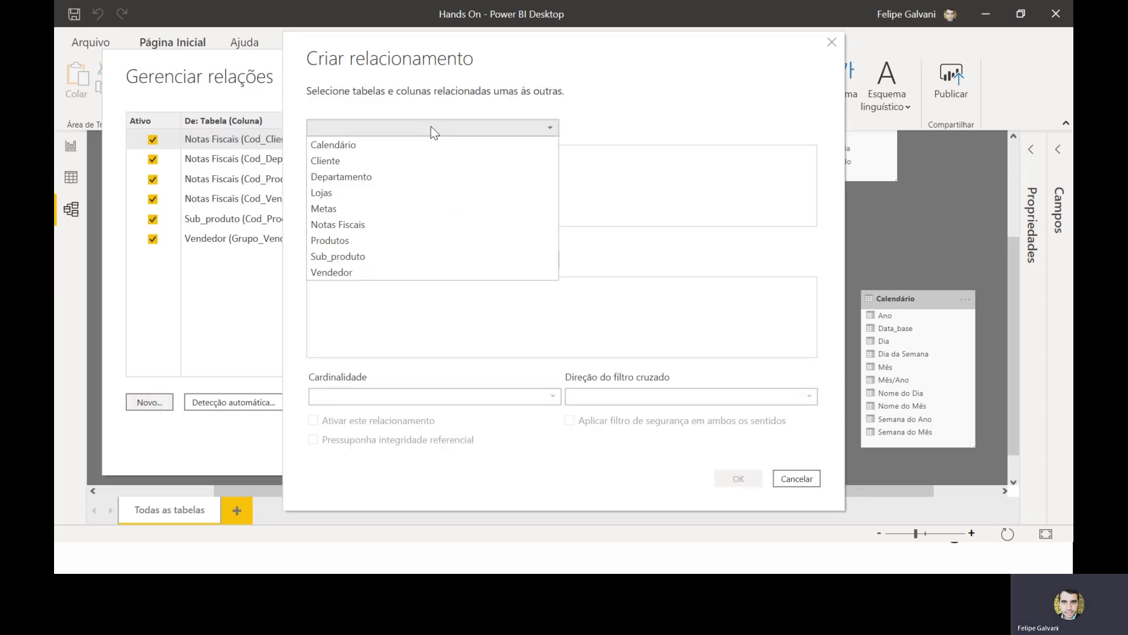
click(369, 227)
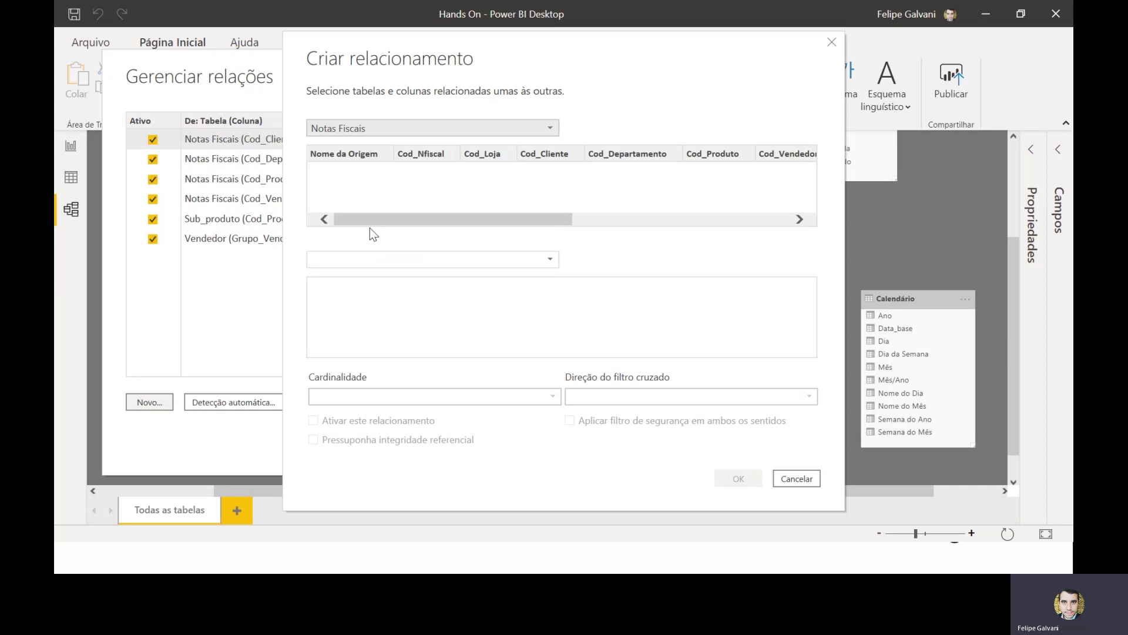
drag(579, 55, 384, 52)
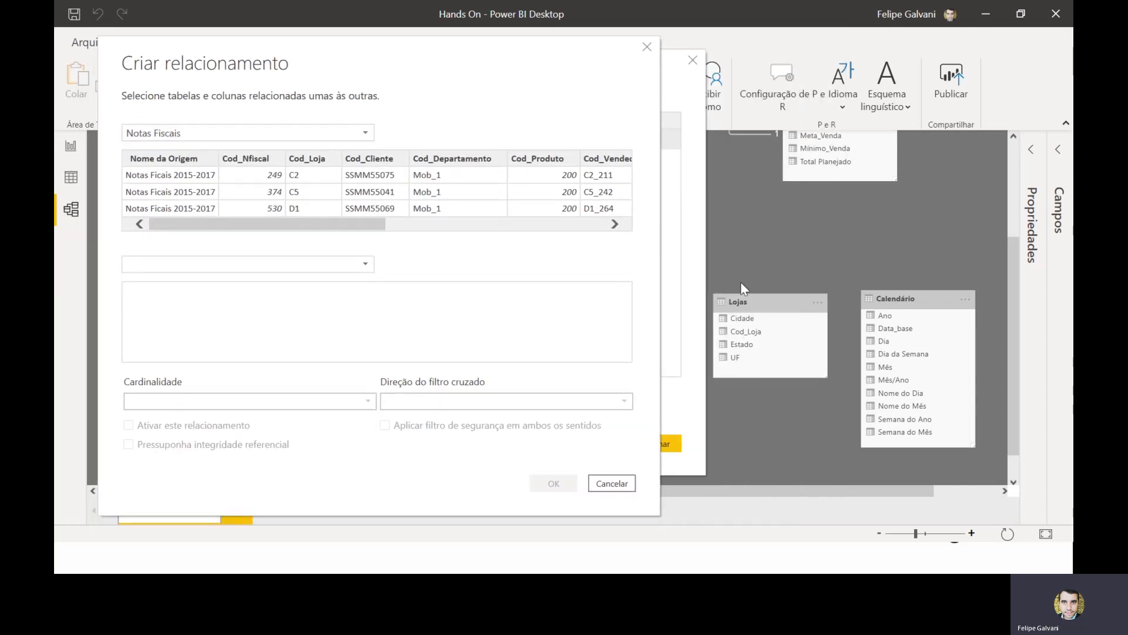
click(306, 264)
click(230, 327)
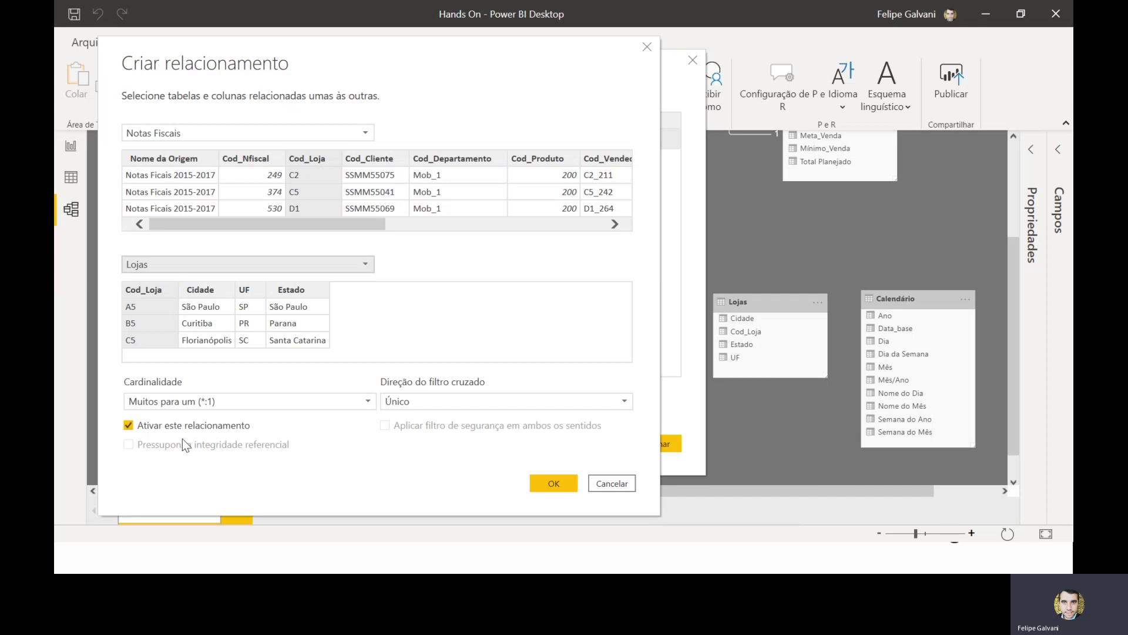
click(549, 482)
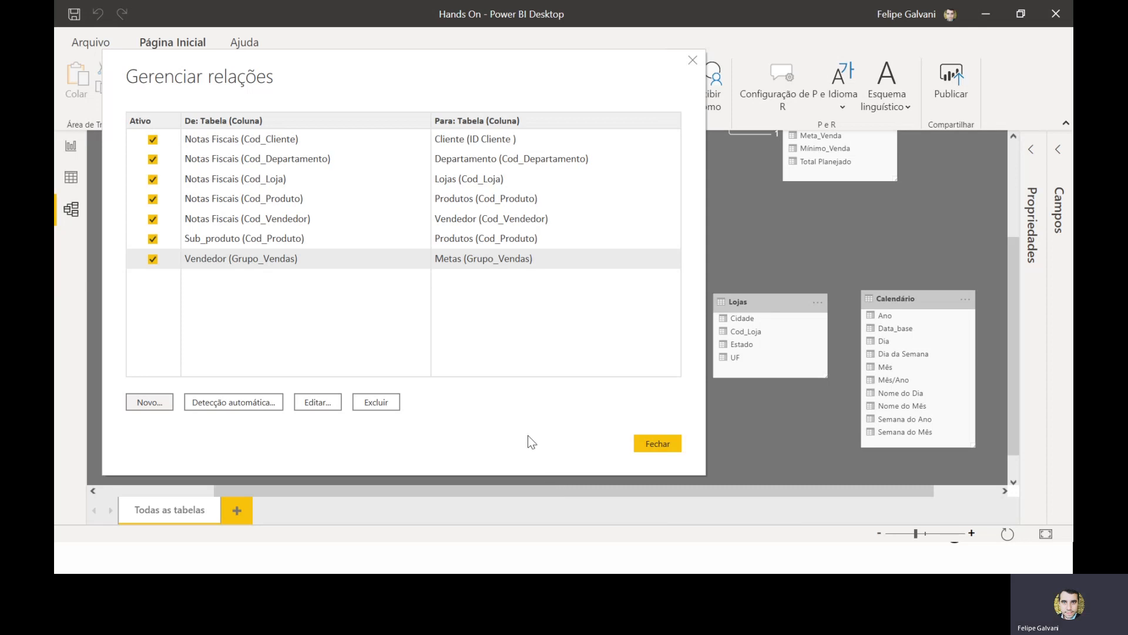
- Create an active many-to-one relationship from Data_Venda in Notas Fiscais to Data_base in Calendário, with single cross-filter direction, and close relationship management
click(291, 141)
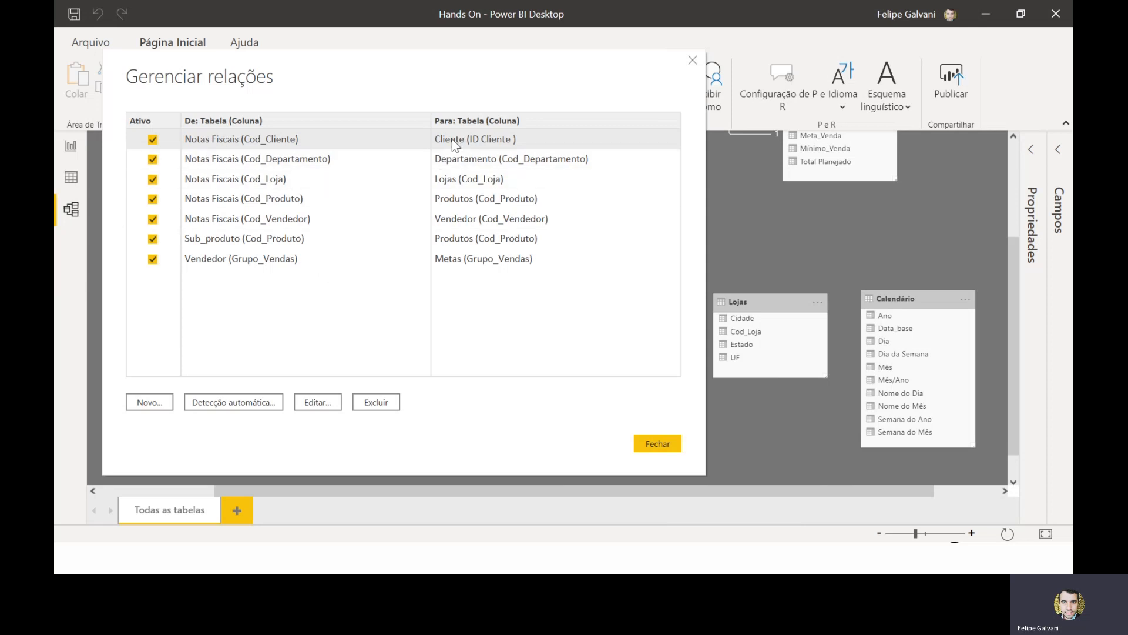
click(234, 184)
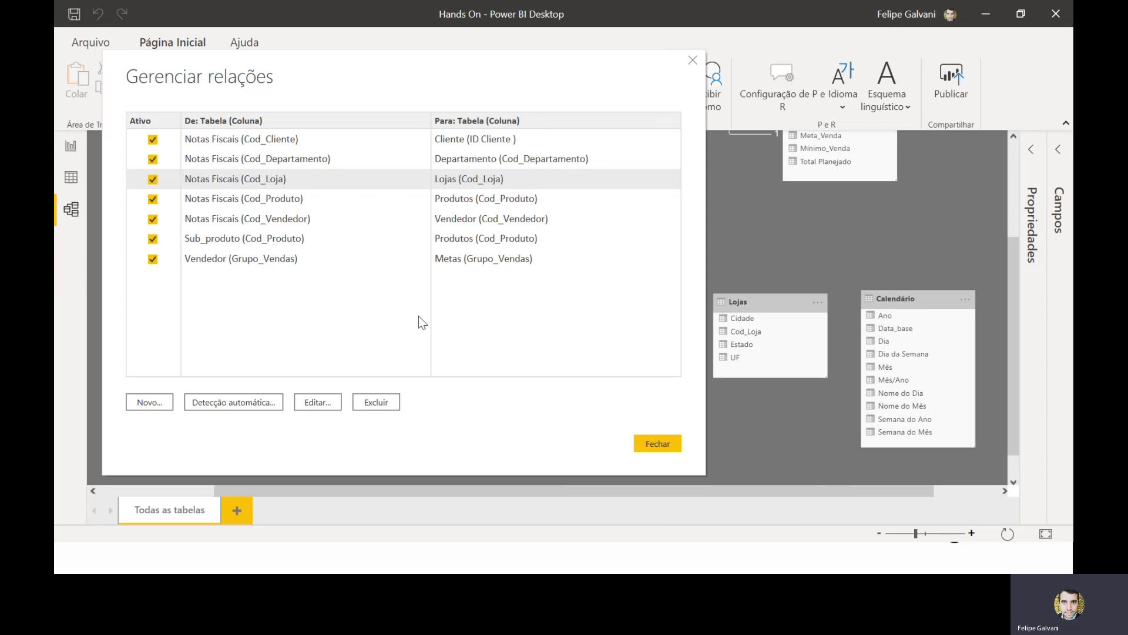
click(160, 403)
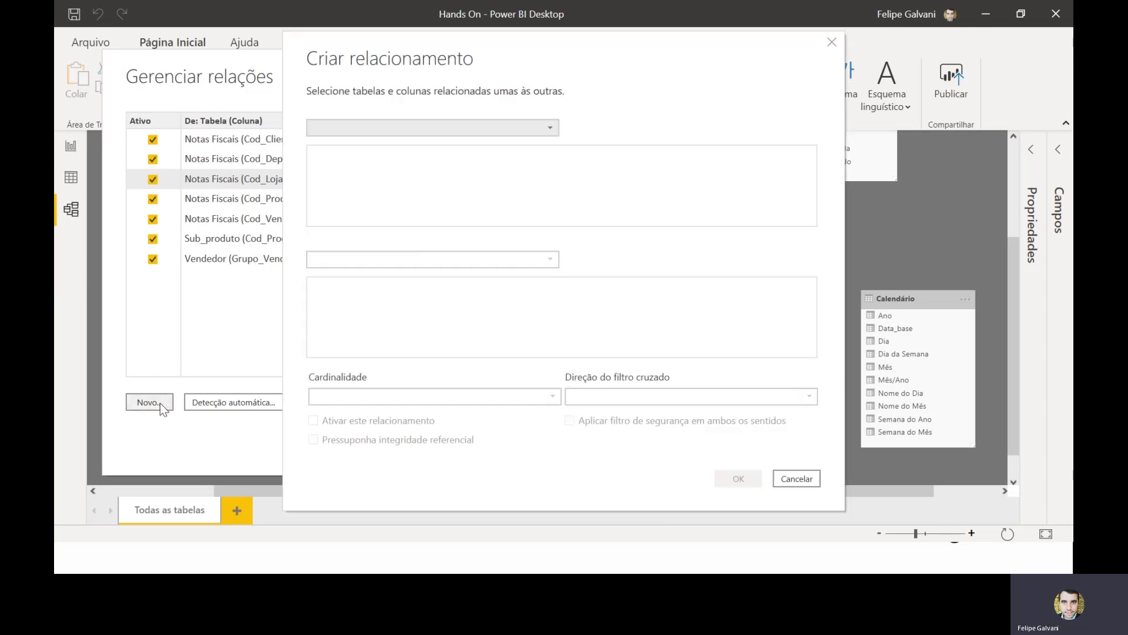
click(446, 126)
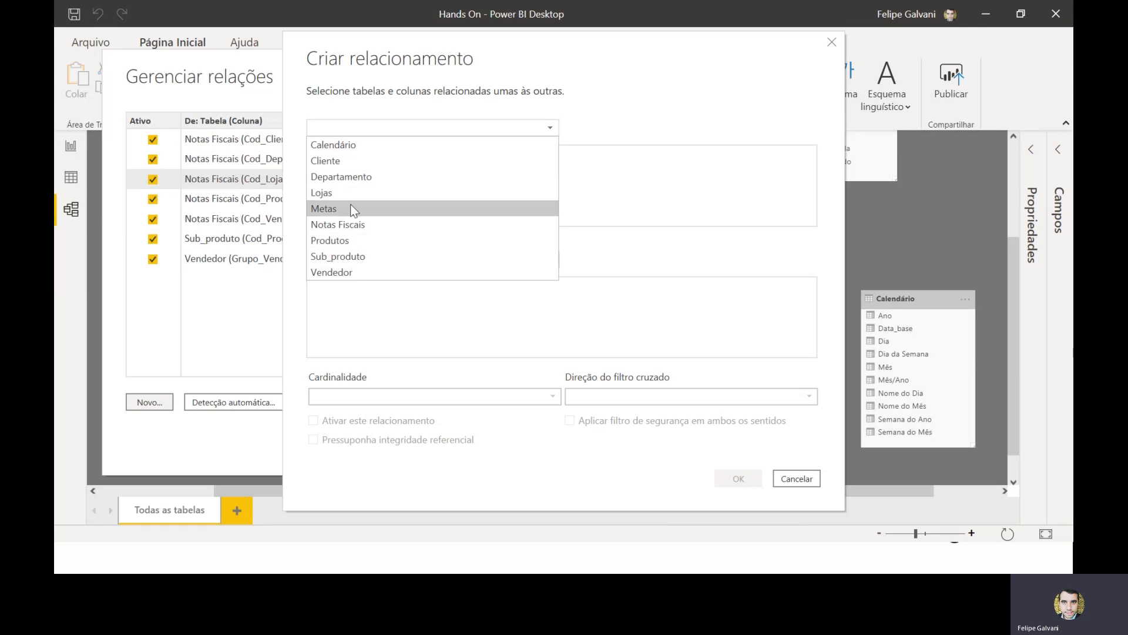
click(351, 225)
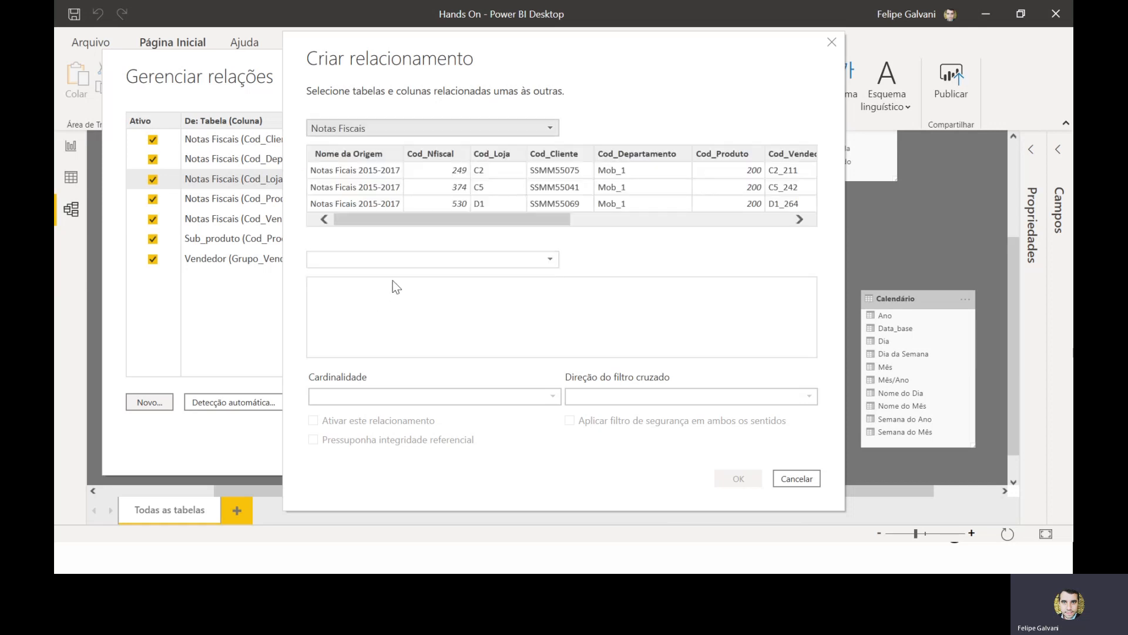
click(397, 262)
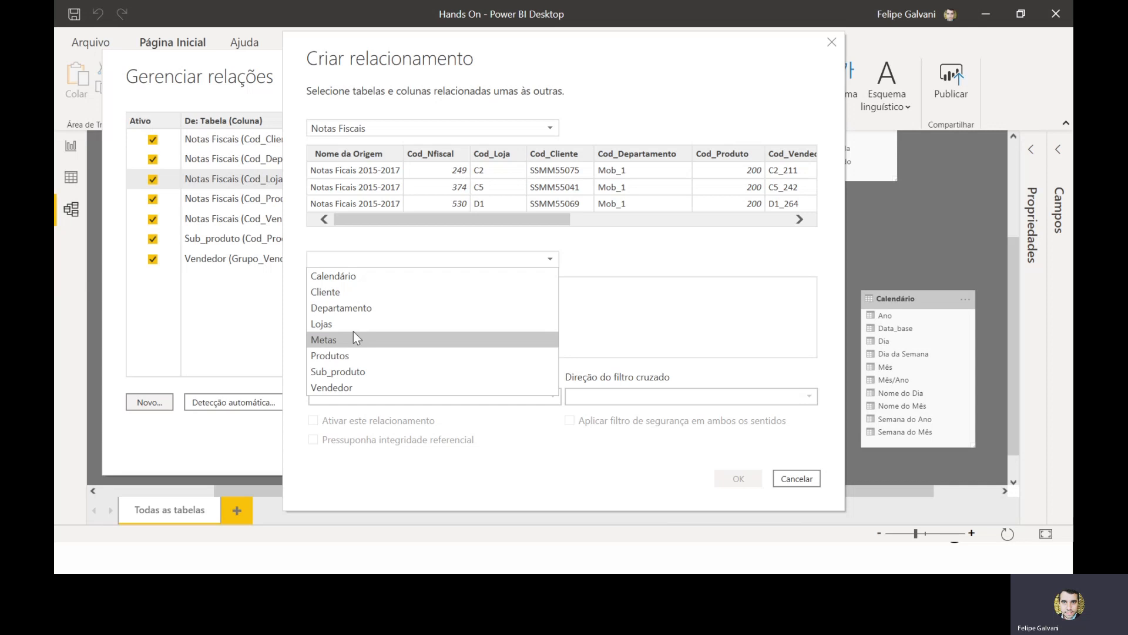
click(348, 275)
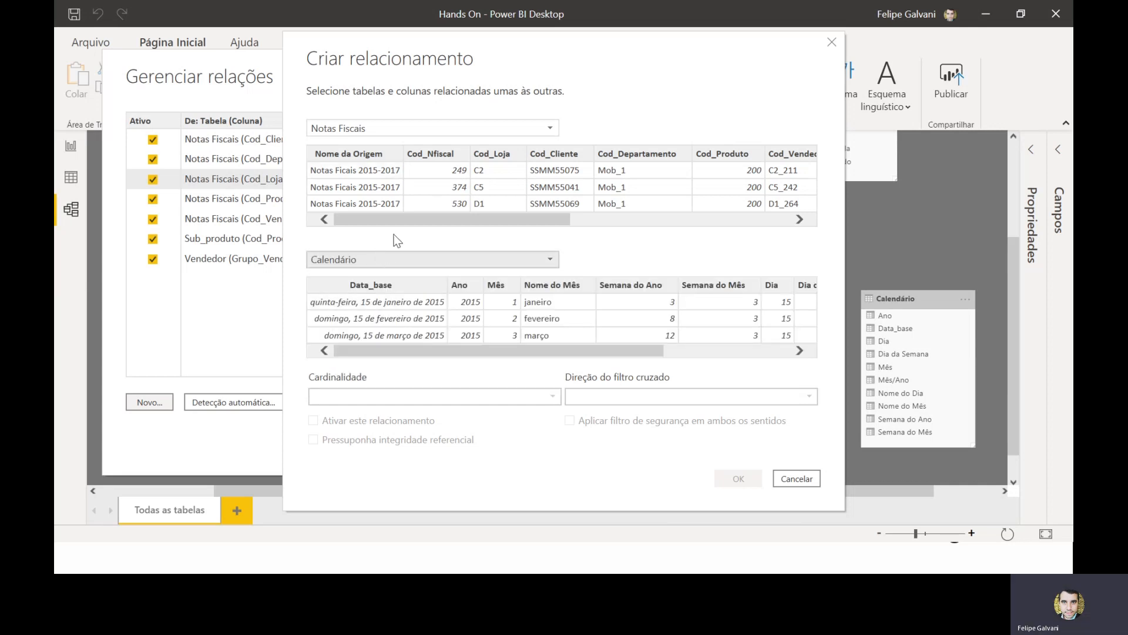
drag(403, 220, 591, 262)
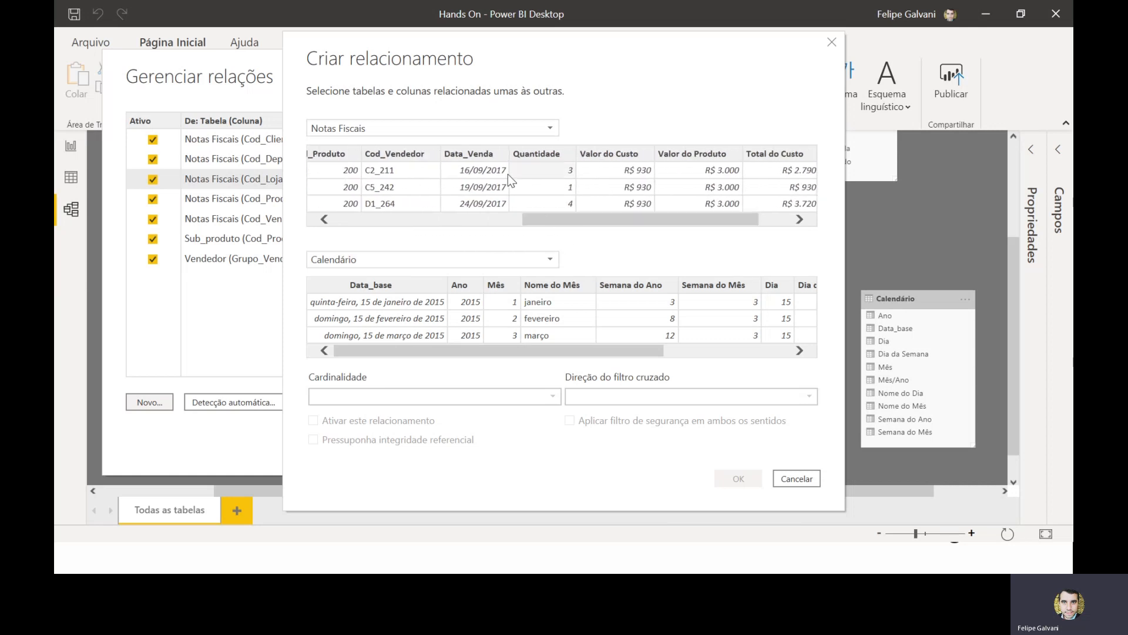
click(472, 153)
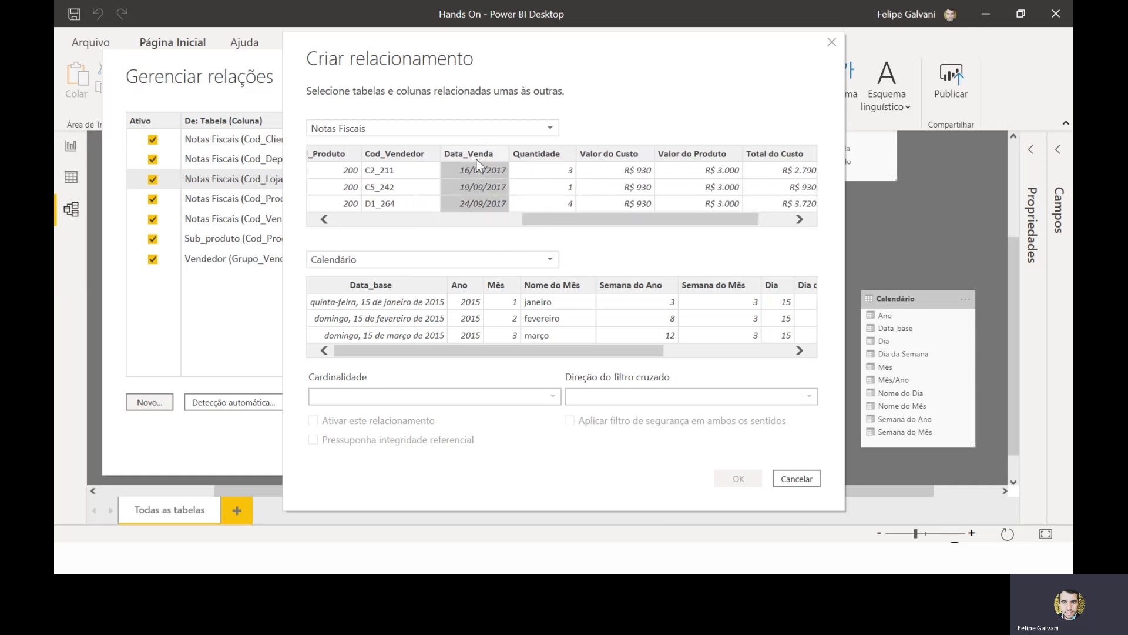
click(374, 285)
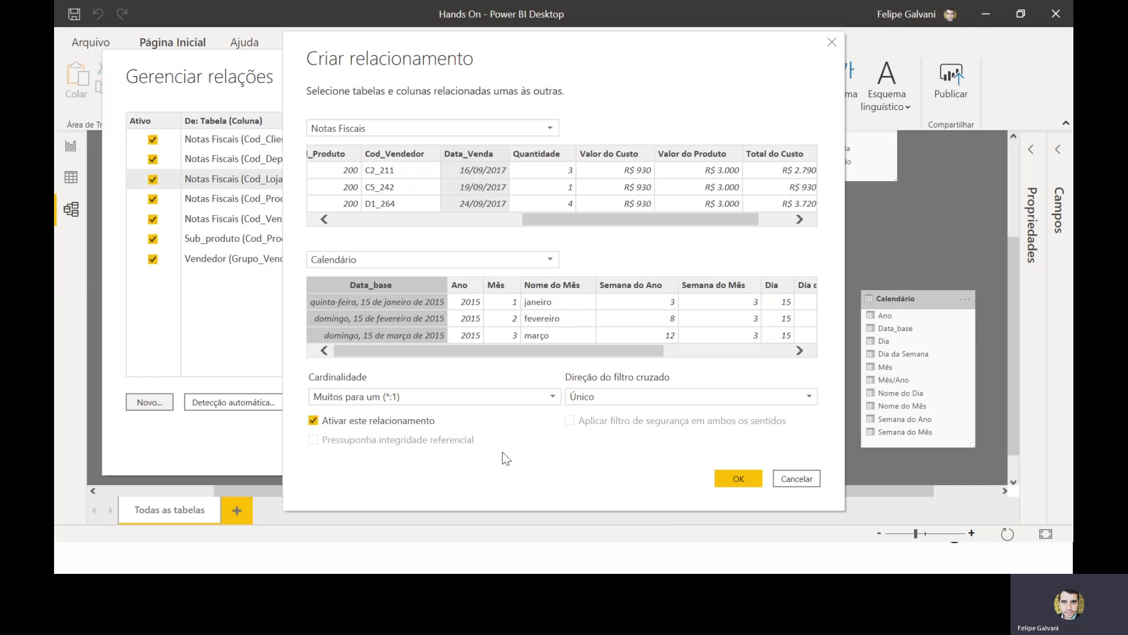
click(735, 480)
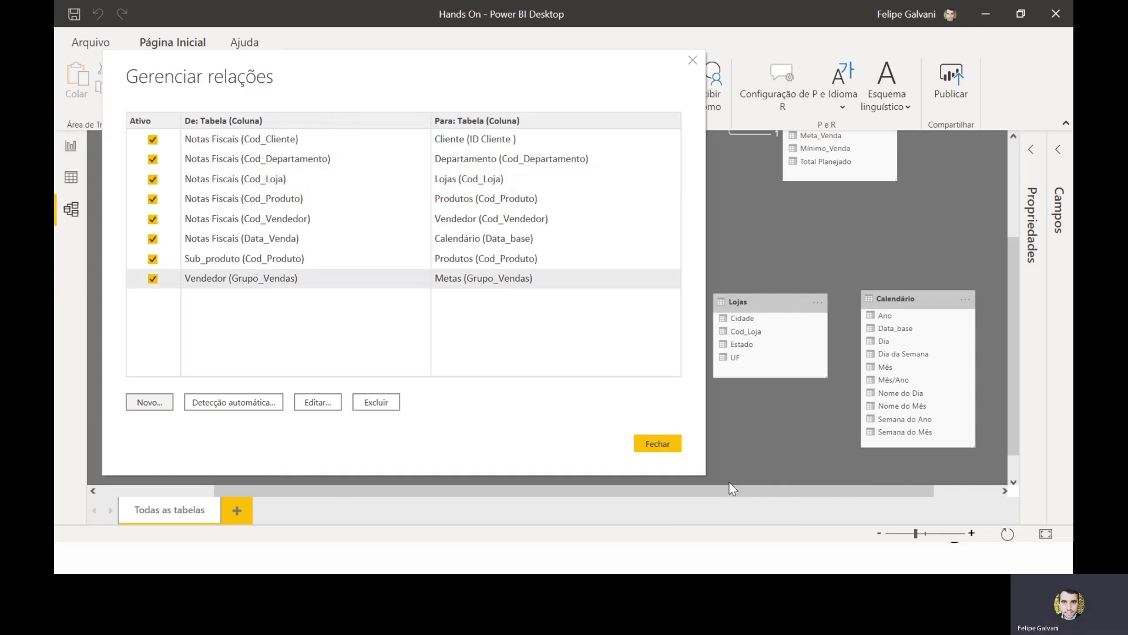
click(658, 442)
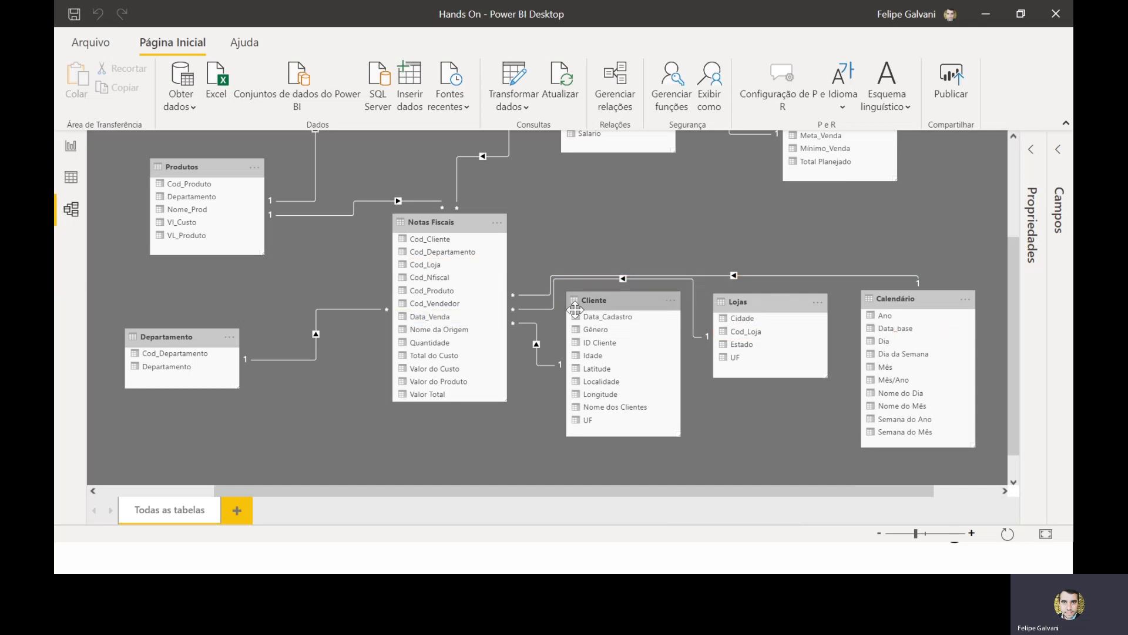
- Delete the relationship between the Produtos and Notas Fiscais tables in the model diagram
scroll(579, 300, up, 3)
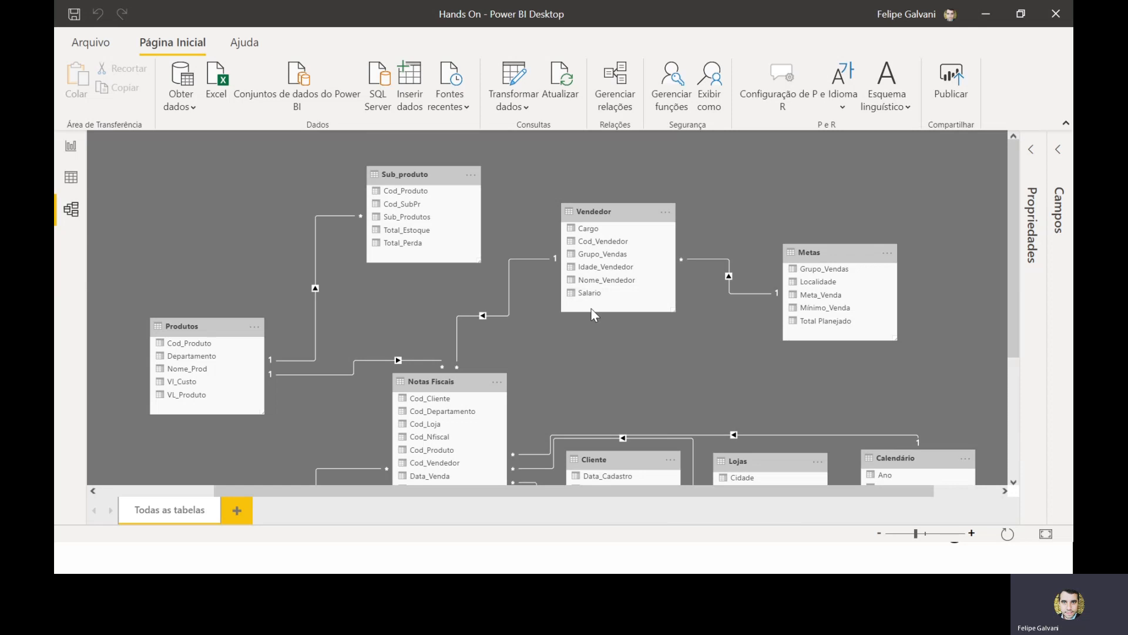
scroll(611, 340, down, 4)
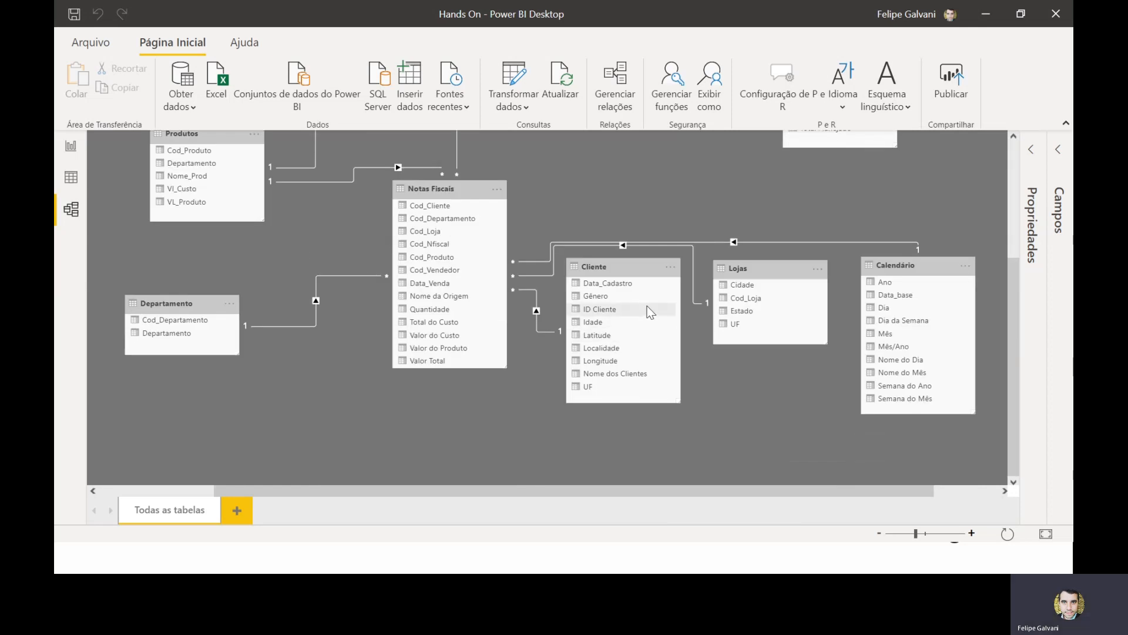
scroll(342, 397, up, 4)
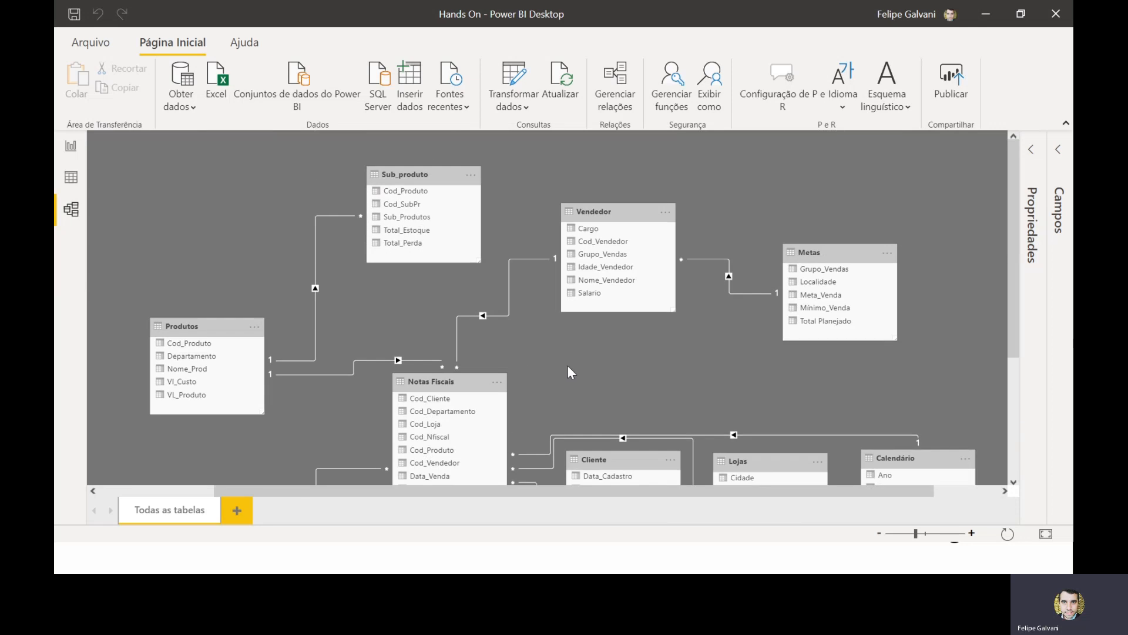
scroll(587, 343, down, 2)
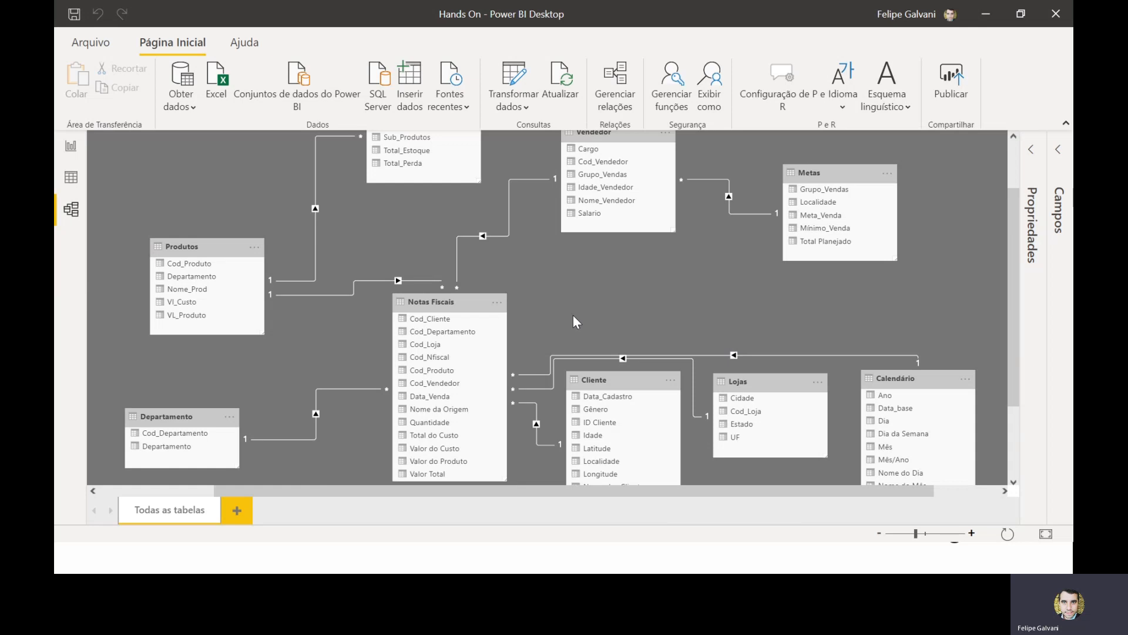
scroll(573, 315, up, 2)
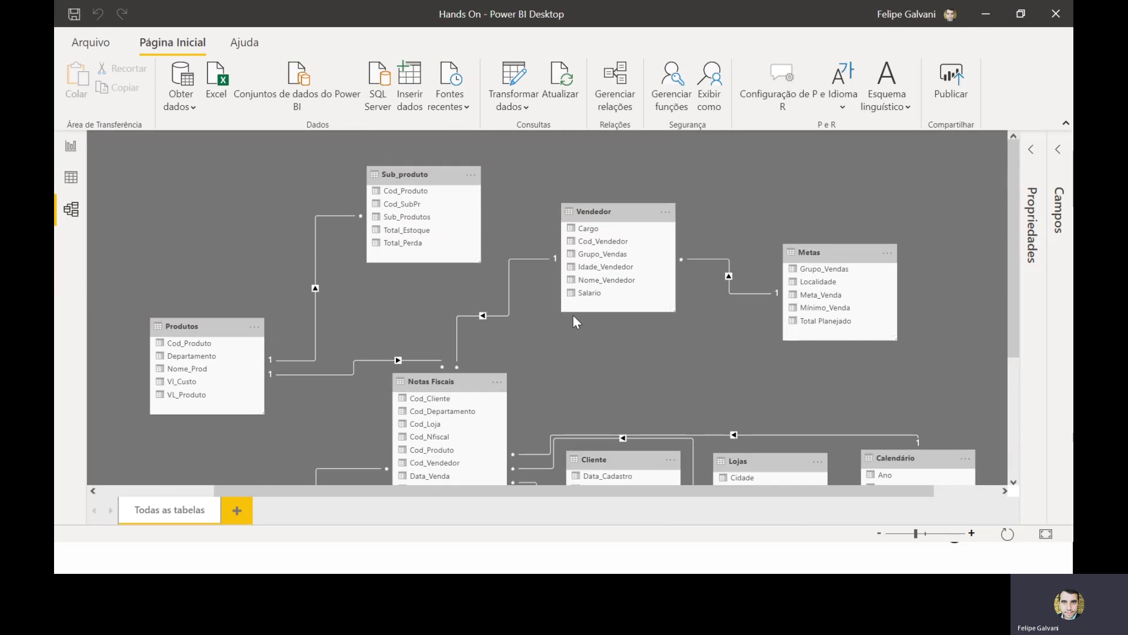
scroll(573, 315, down, 2)
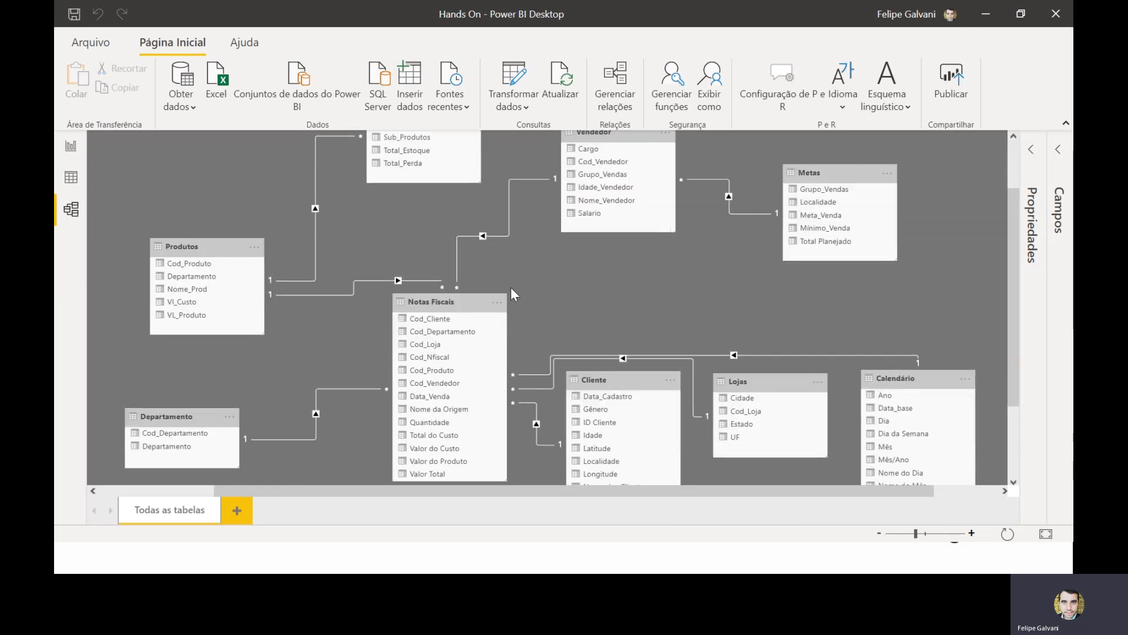
right_click(343, 293)
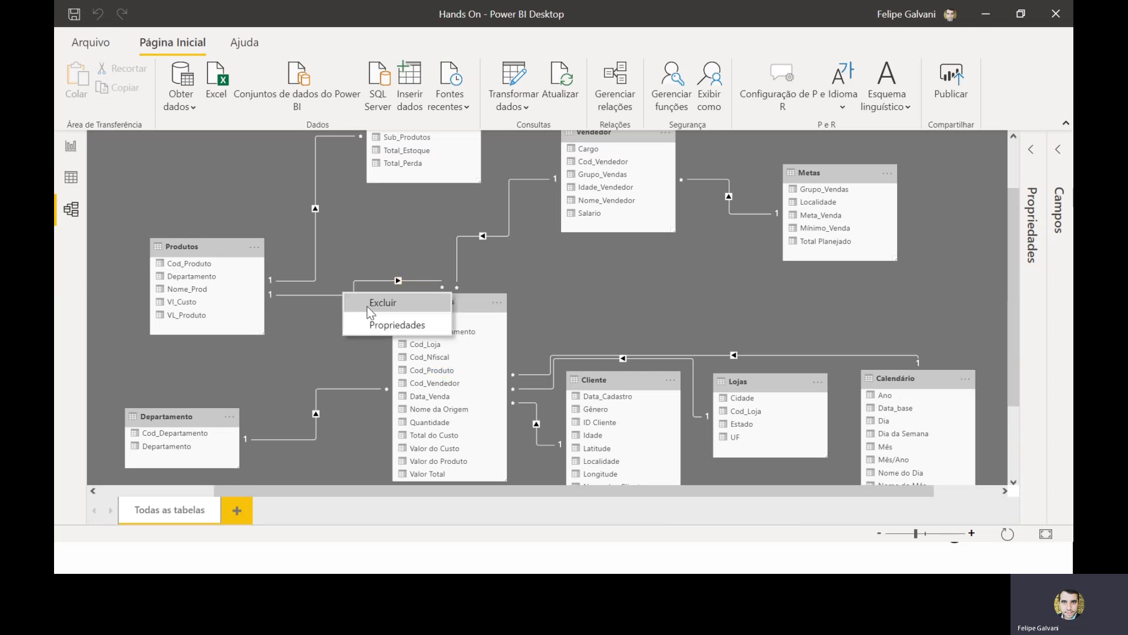
click(368, 298)
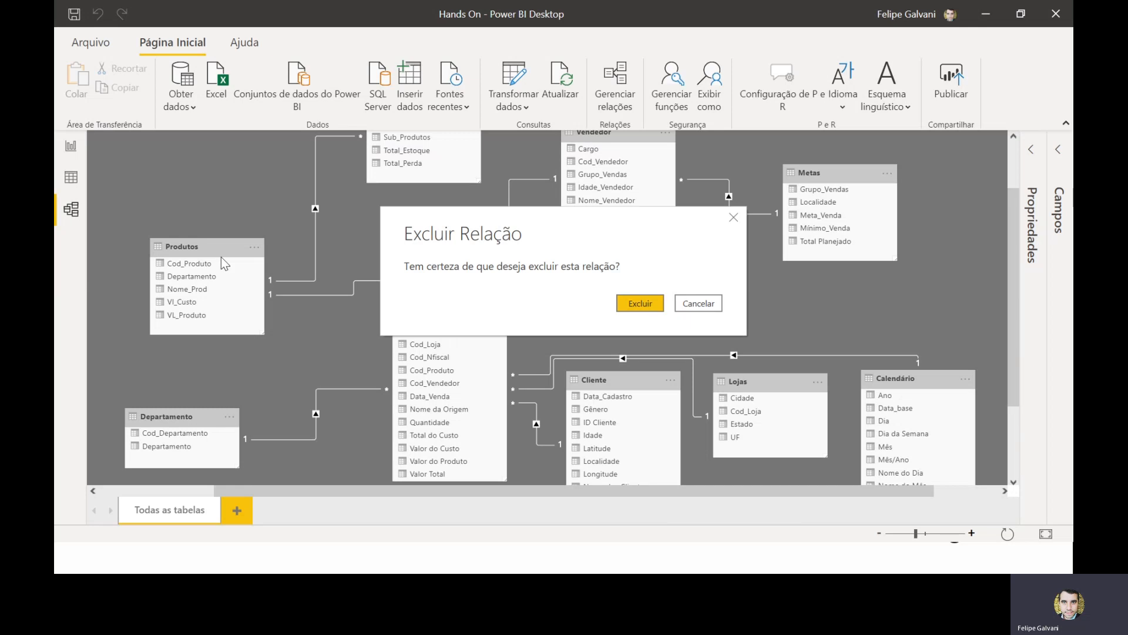
click(650, 304)
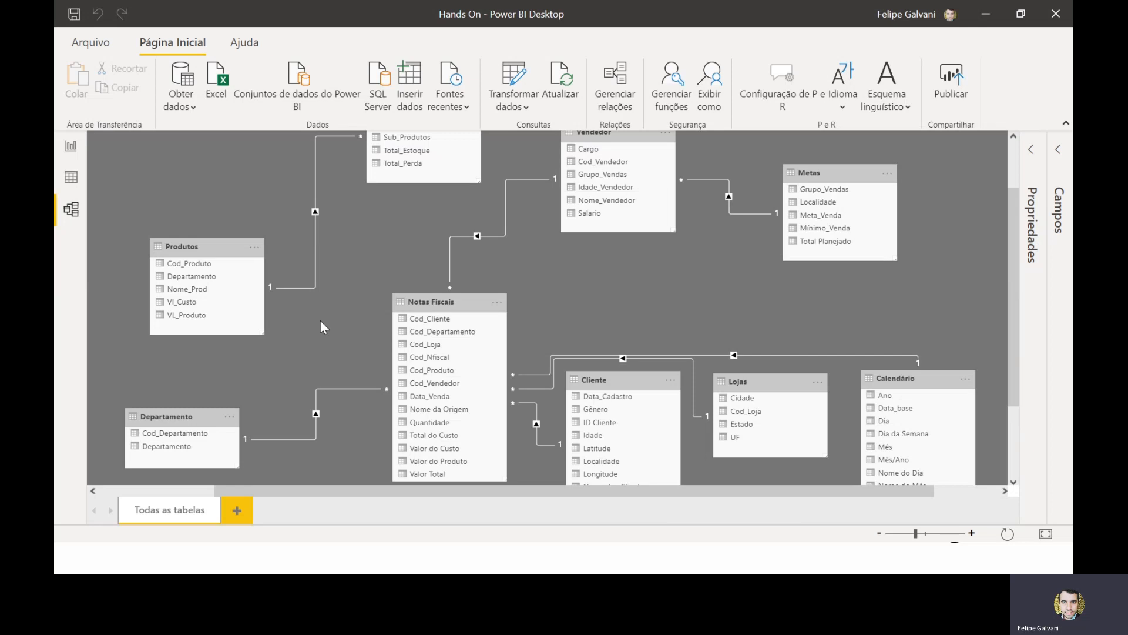
- Add a clustered column chart filling the blank report page and show it in focus mode with the ribbon collapsed
click(79, 156)
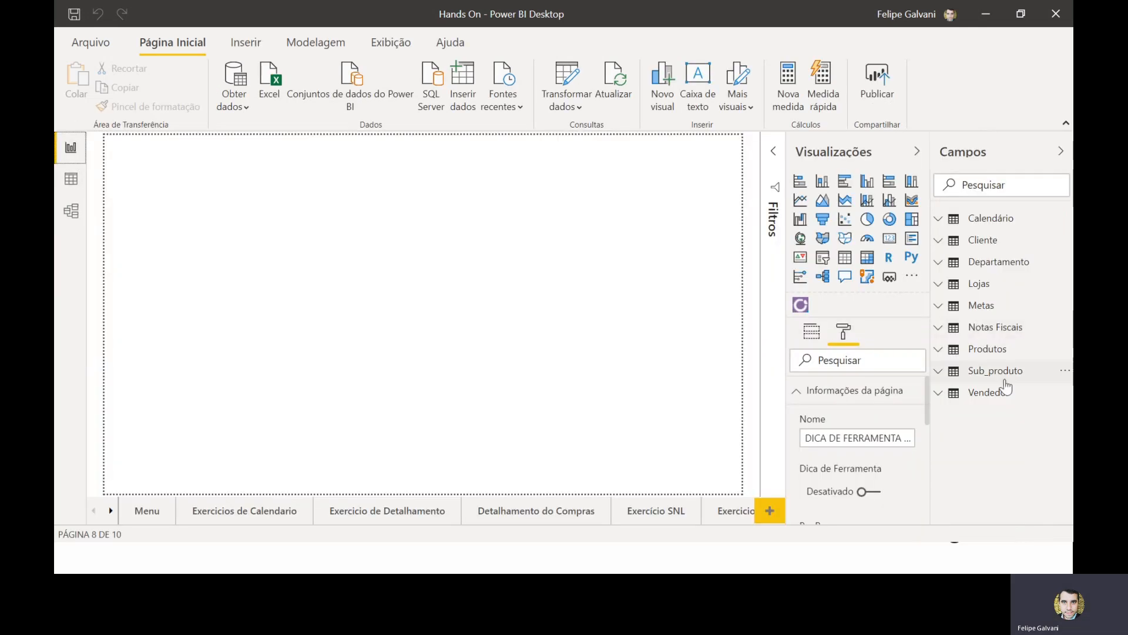
click(866, 181)
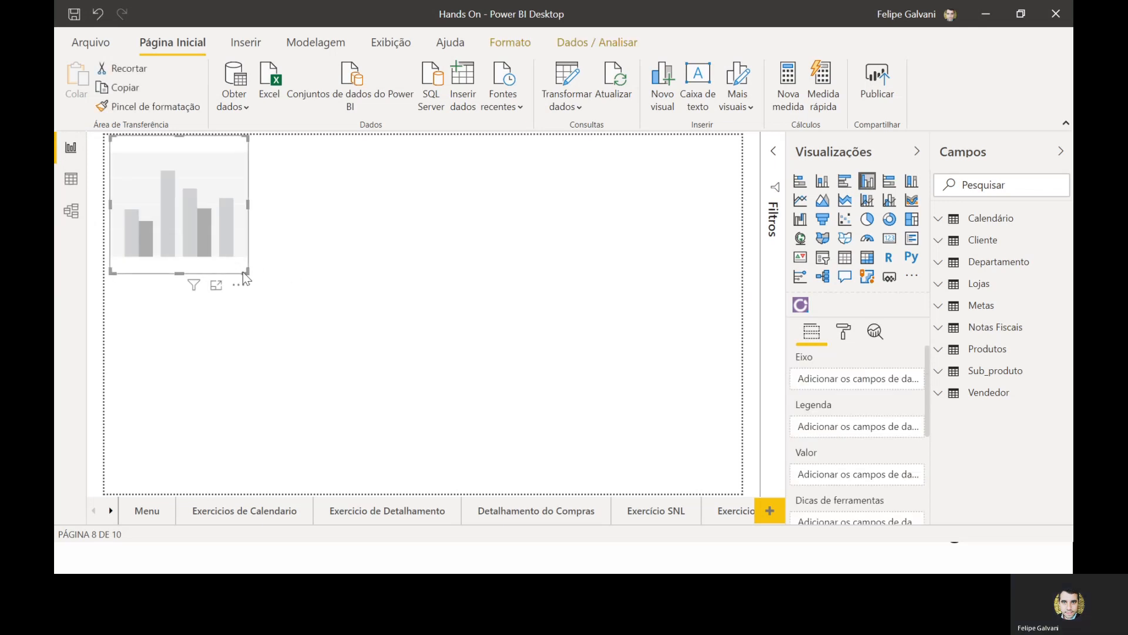
drag(247, 272, 740, 492)
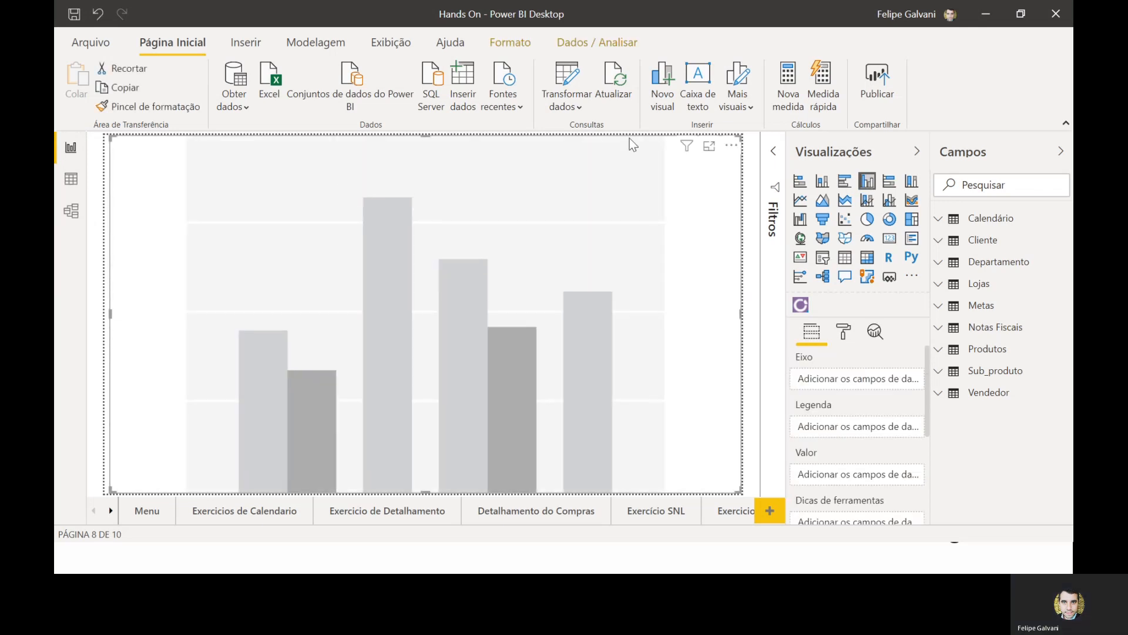
click(709, 146)
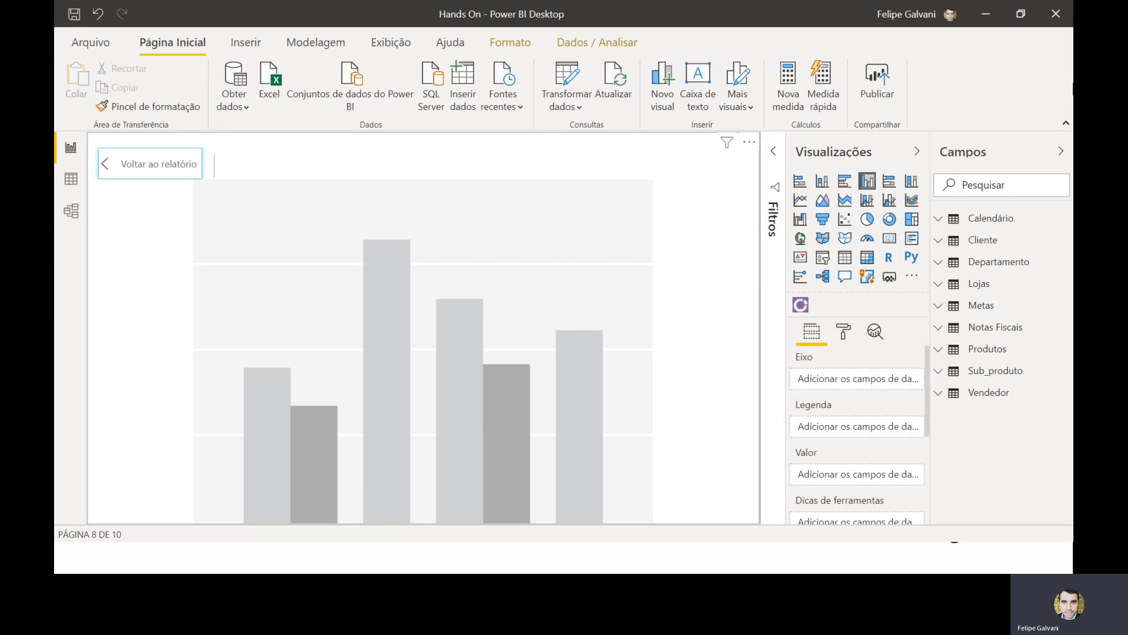
click(1065, 123)
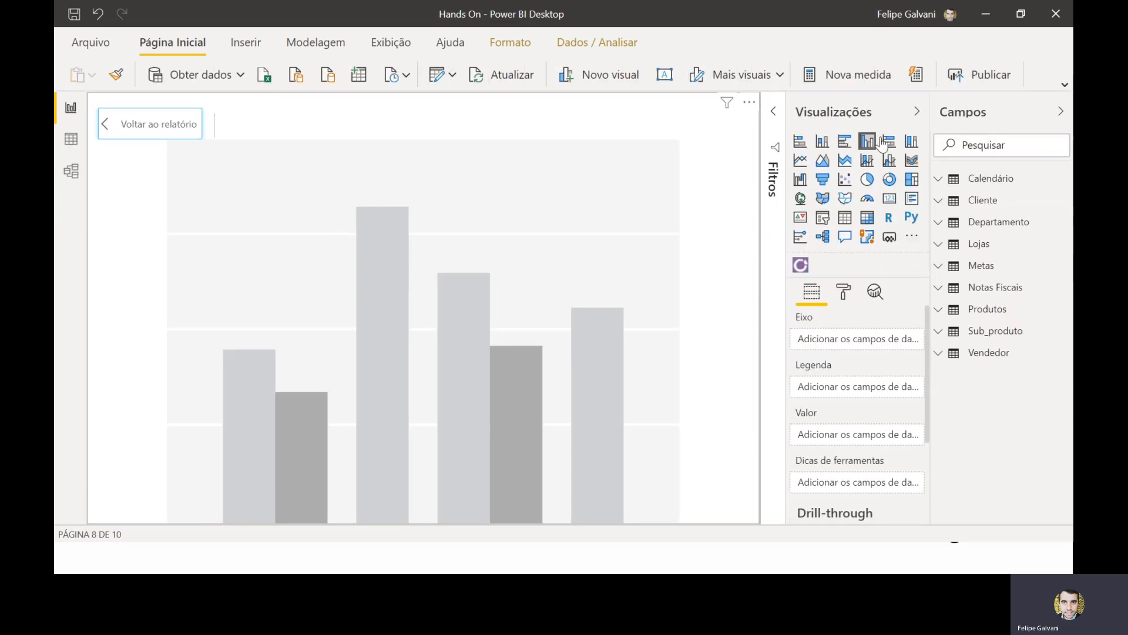
- Plot Valor Total from Notas Fiscais as the chart's value, with Nome_Prod from Produtos on the axis
click(1001, 288)
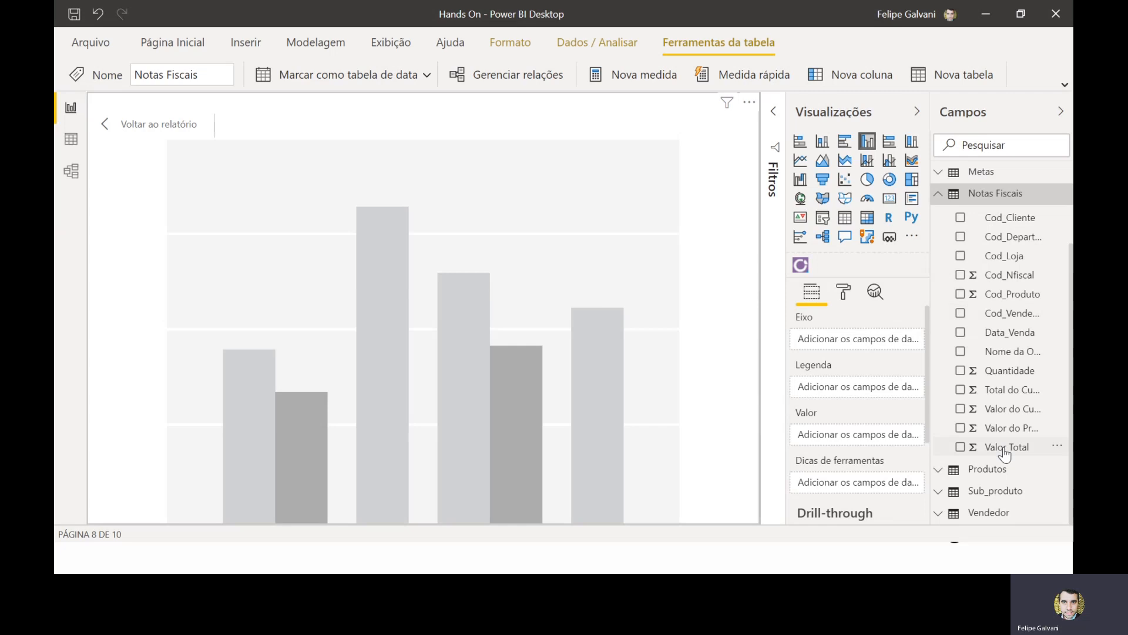
drag(1004, 450, 847, 437)
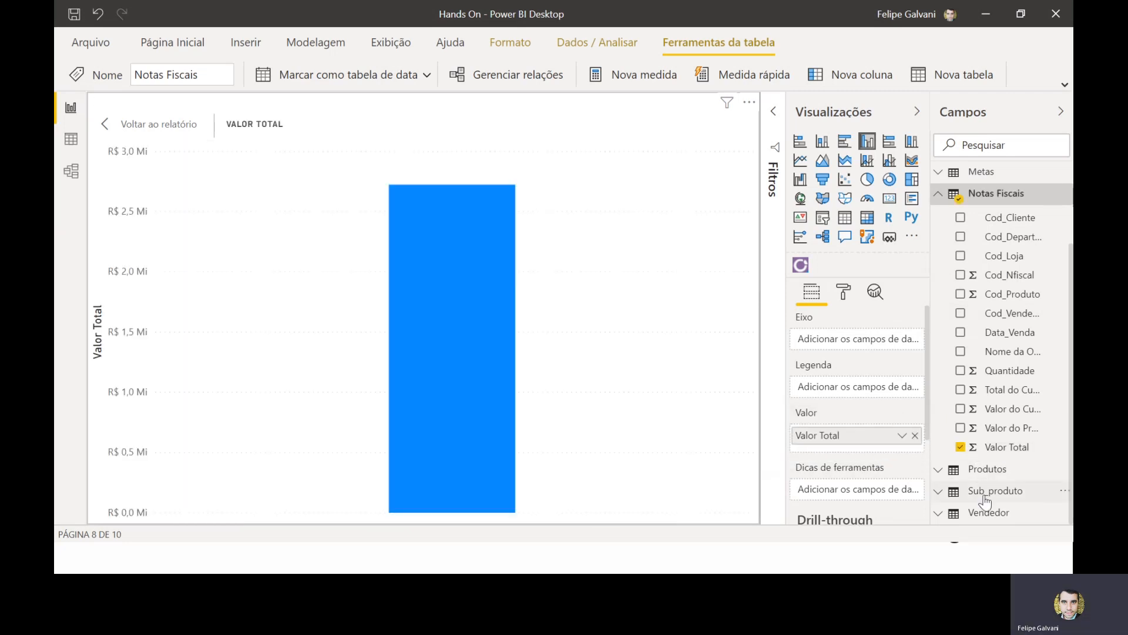
click(988, 470)
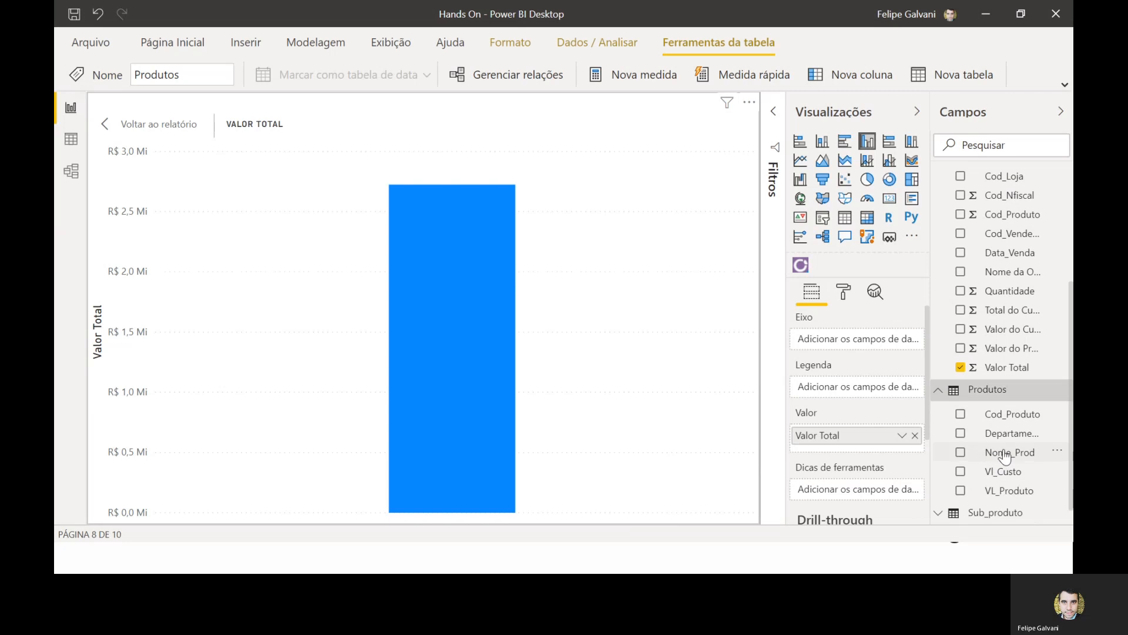
drag(1002, 452, 873, 339)
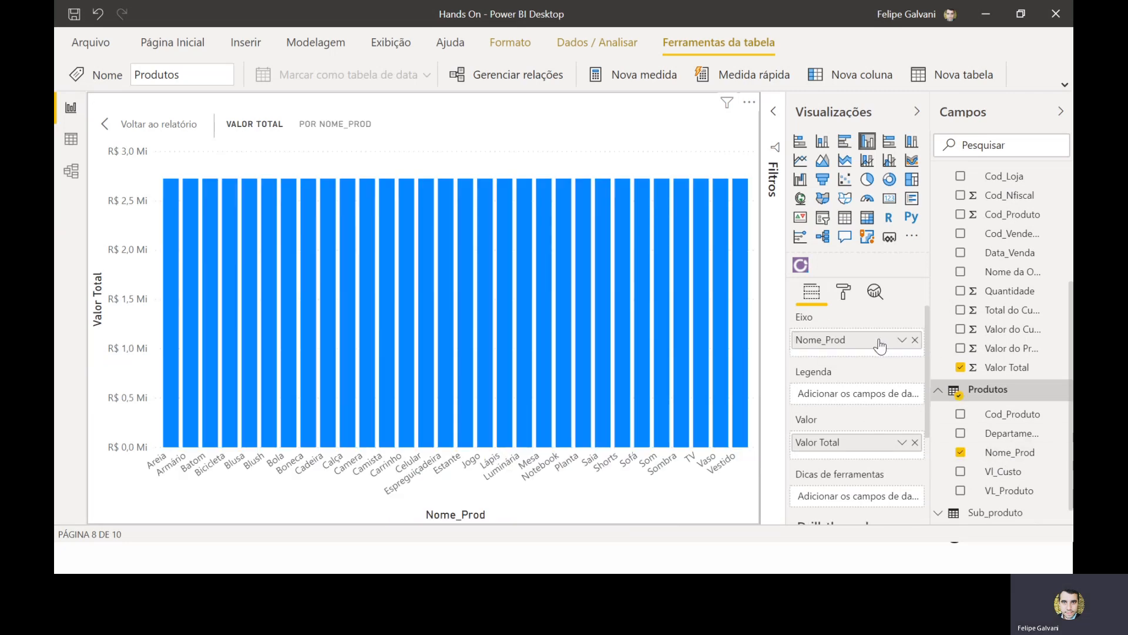
click(915, 340)
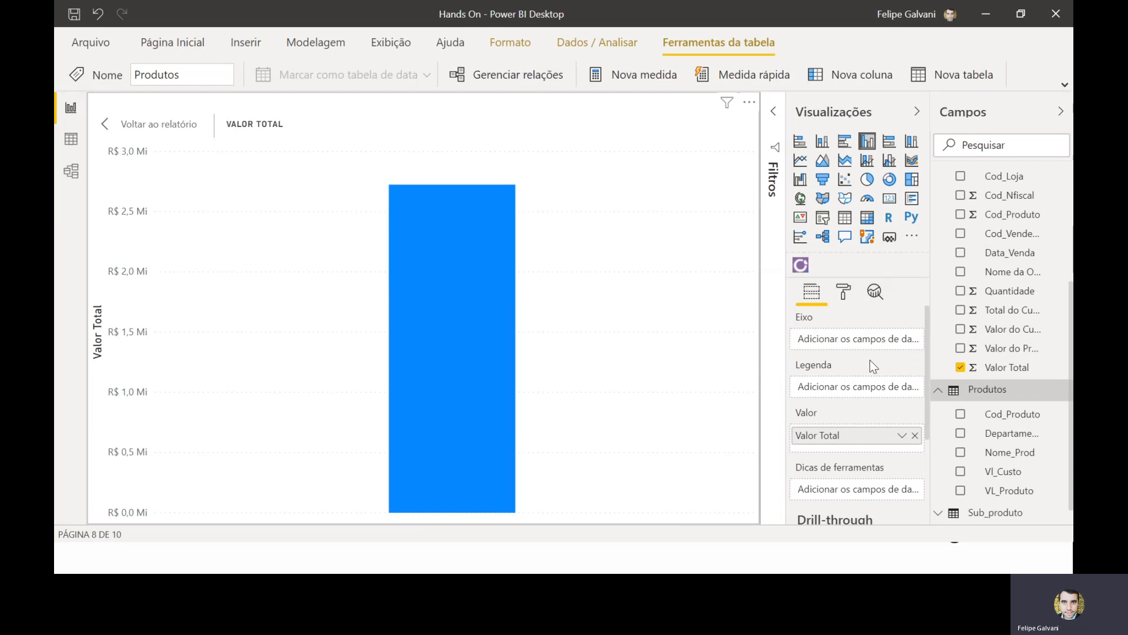
mouse_move(466, 260)
drag(1006, 458, 870, 337)
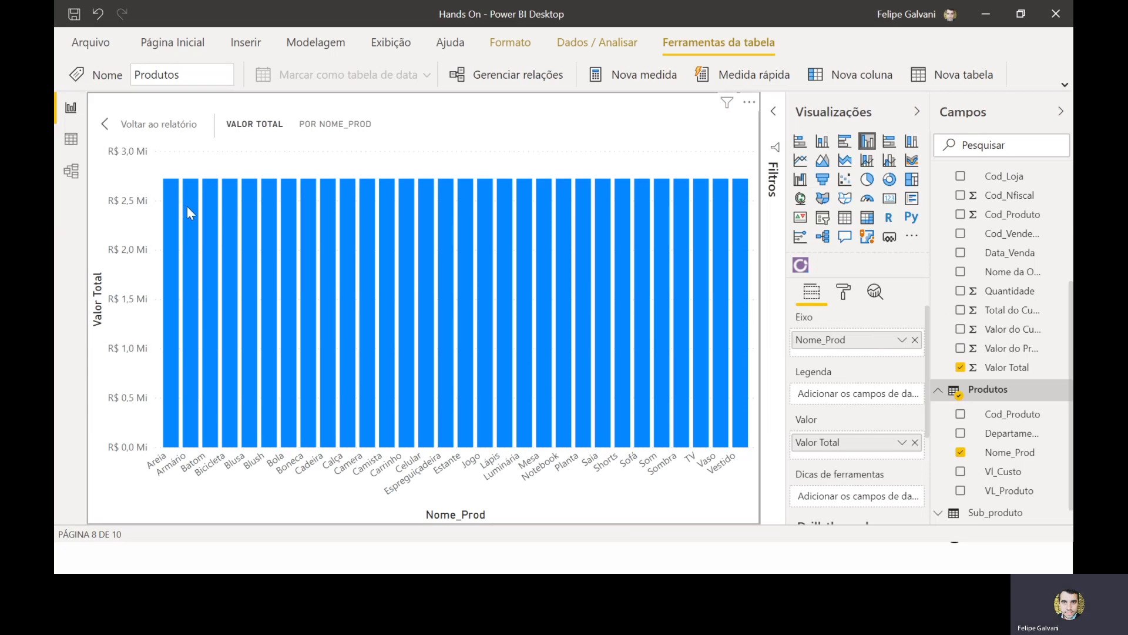
mouse_move(189, 207)
- Relate Cod_Produto in Notas Fiscais to Cod_Produto in Produtos in the model diagram, and return to the report chart
click(71, 169)
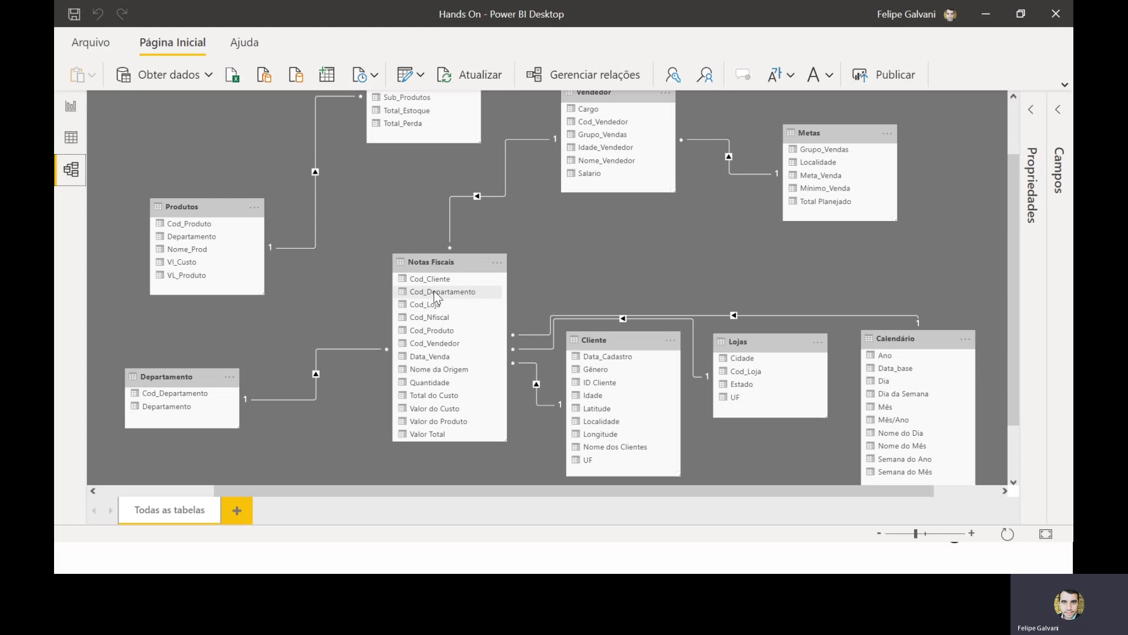
drag(436, 333, 187, 229)
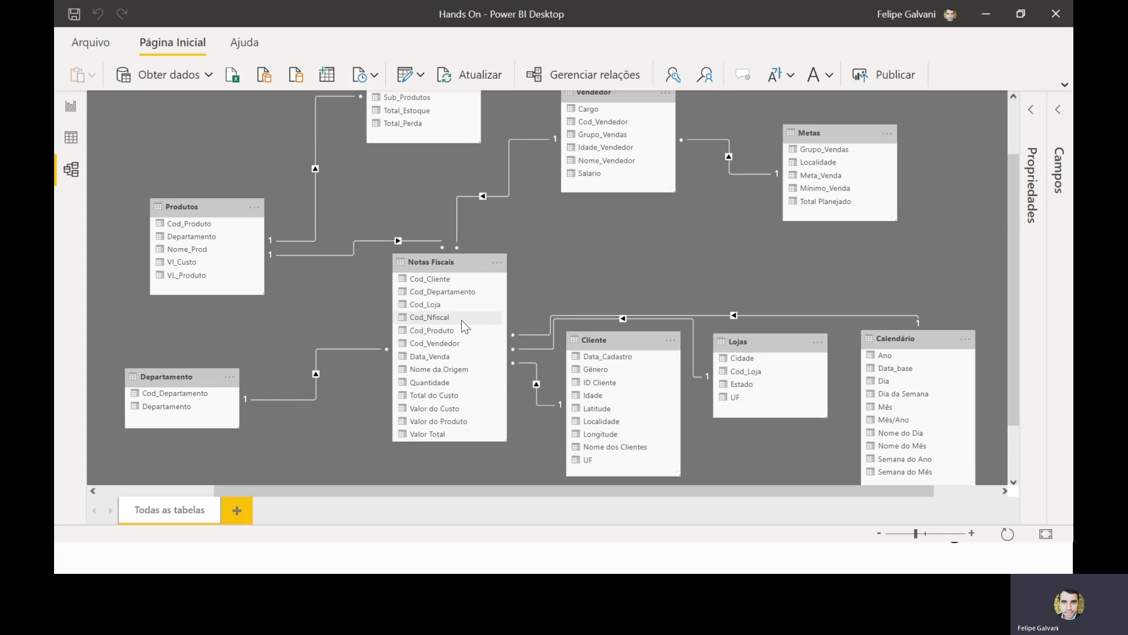
click(70, 108)
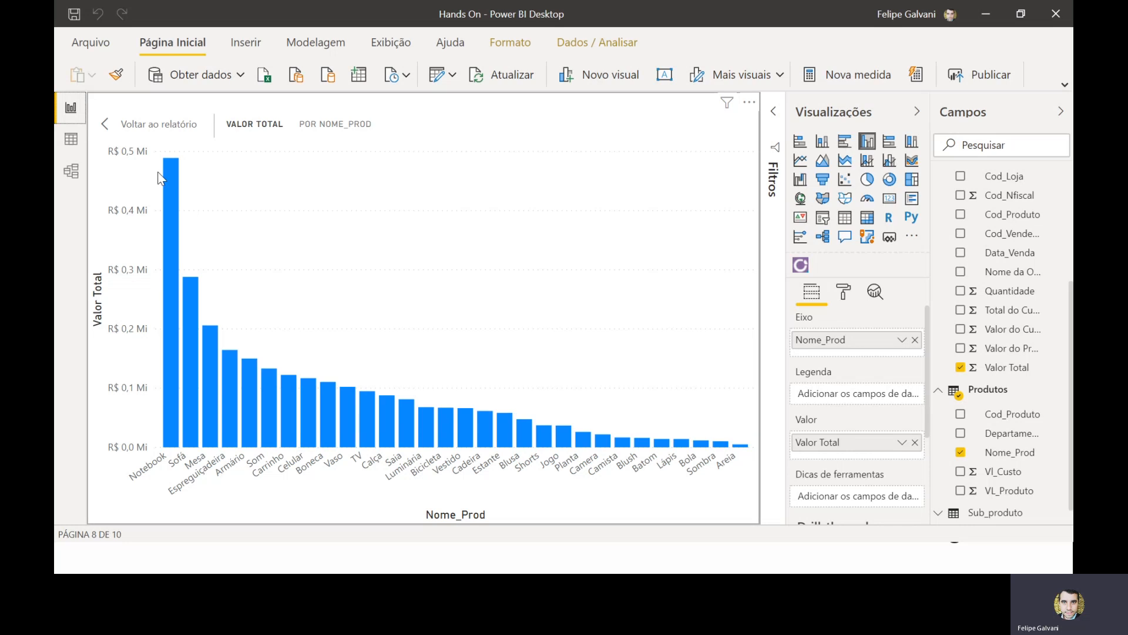
- Leave focus mode and delete the column chart of Valor Total by Nome_Prod from the DICA DE FERRAMENTA PRODUTO page
mouse_move(209, 354)
key(alt+Tab)
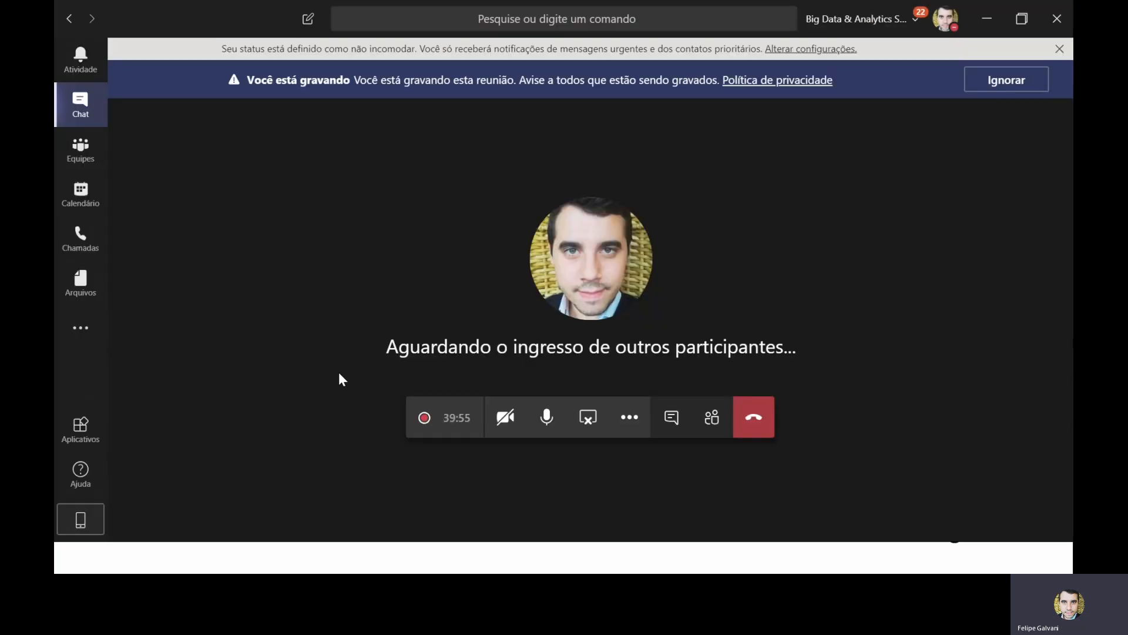
key(alt+Tab)
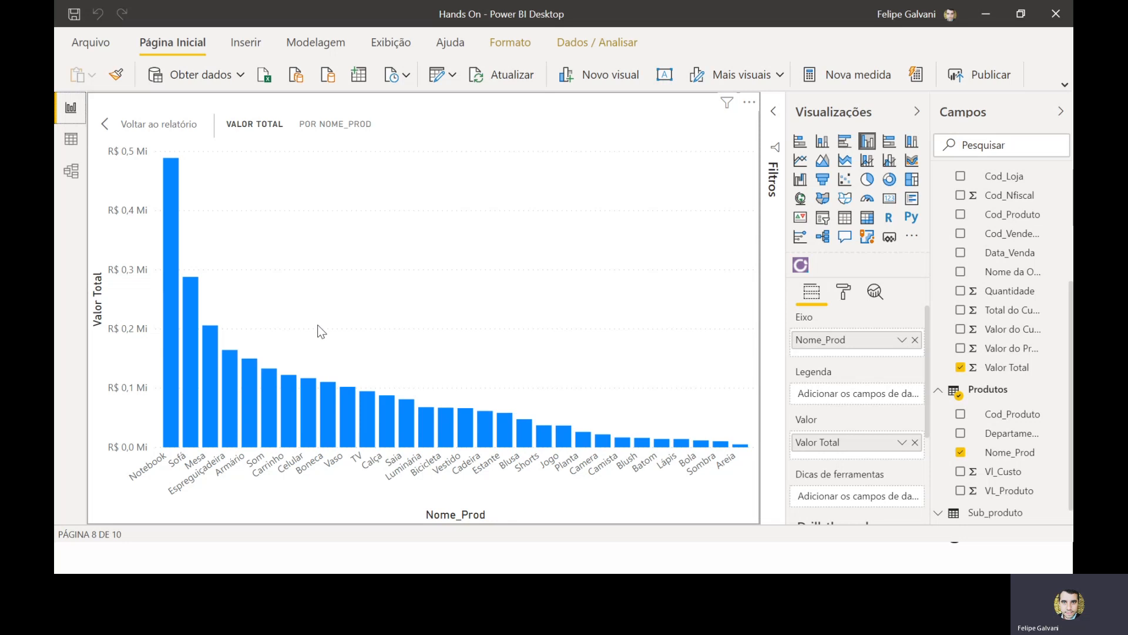
click(123, 130)
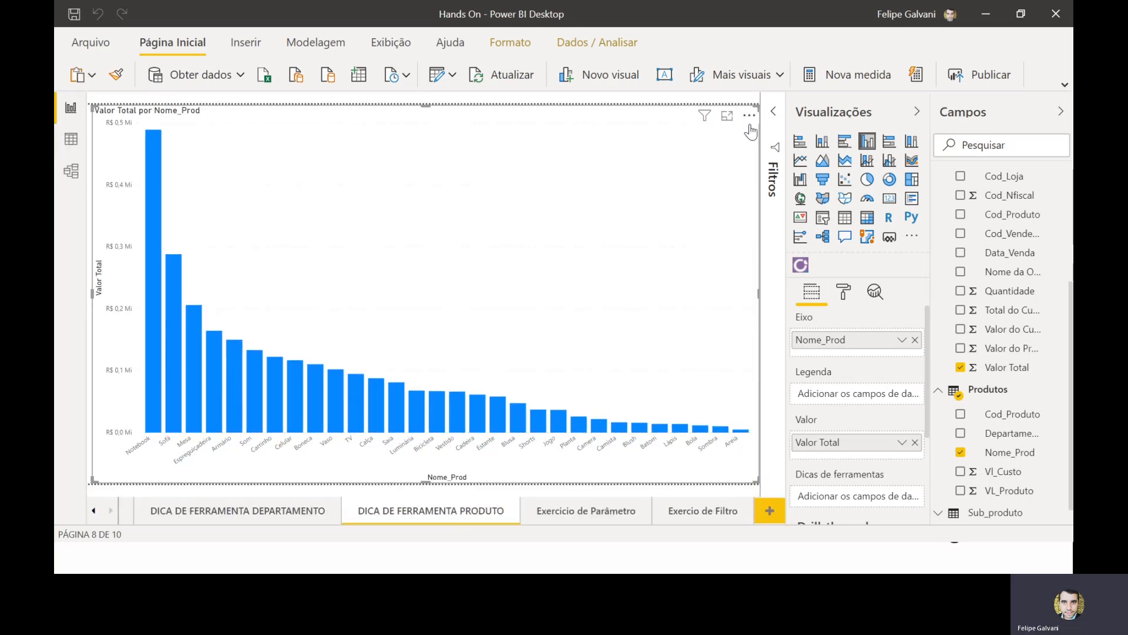
key(Delete)
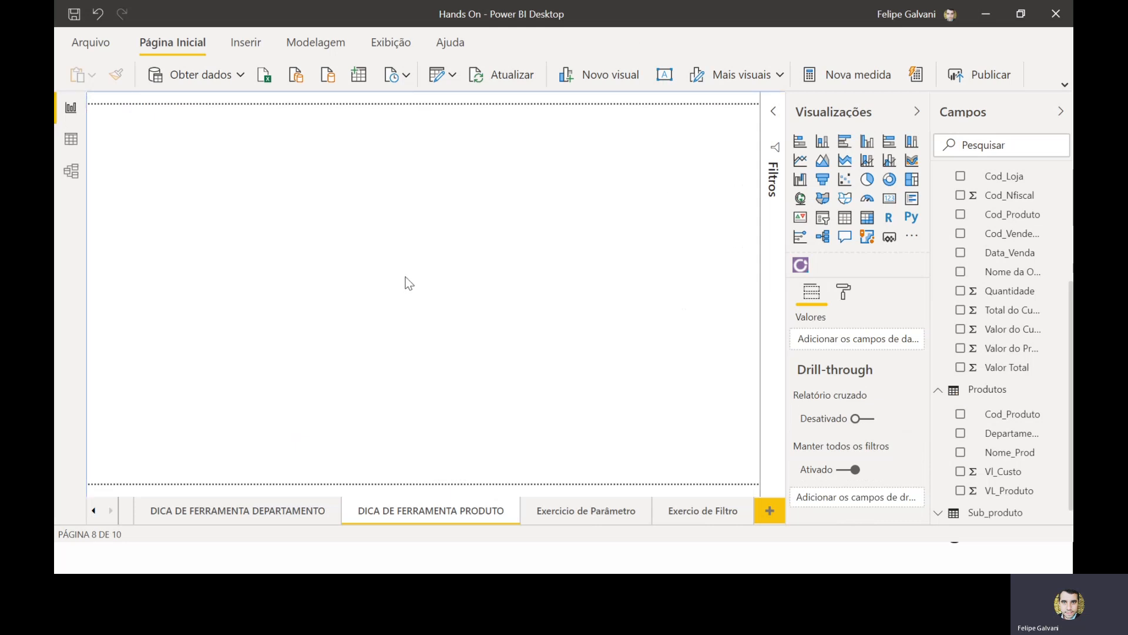
- Open the Exercicios de Calendario report page and collapse the Notas Fiscais table's field list
click(94, 511)
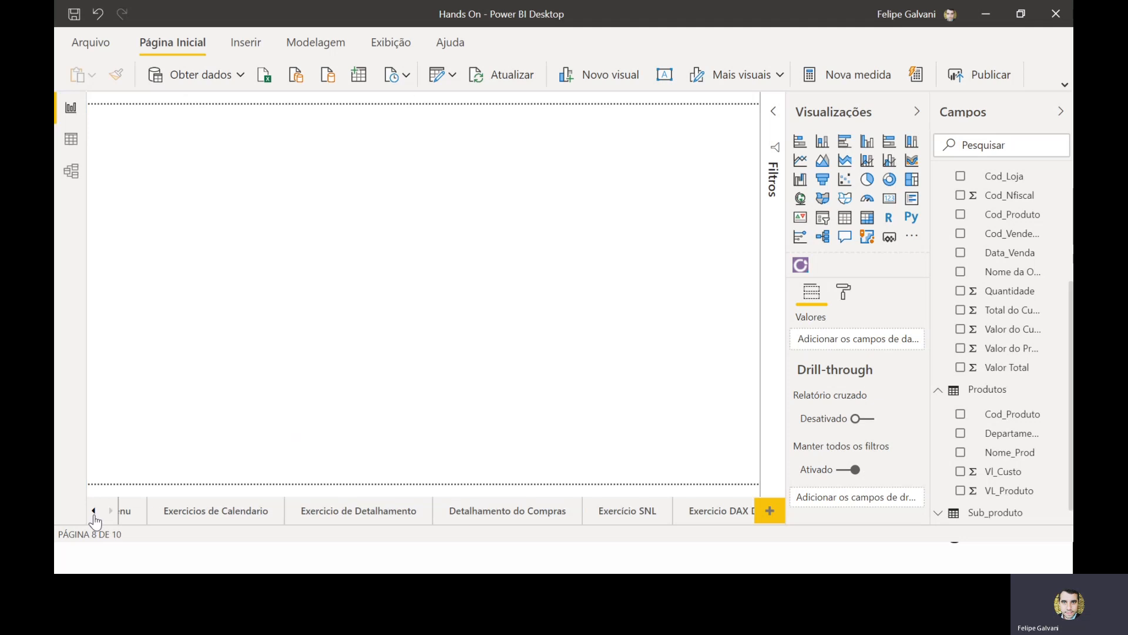
click(94, 511)
click(243, 512)
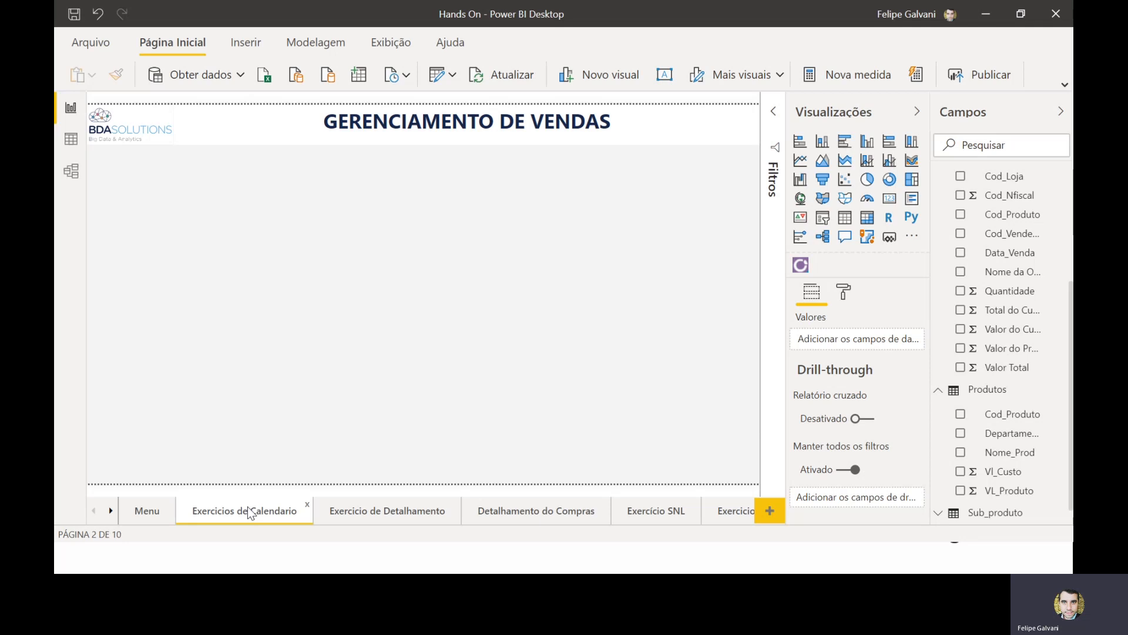
scroll(998, 352, up, 3)
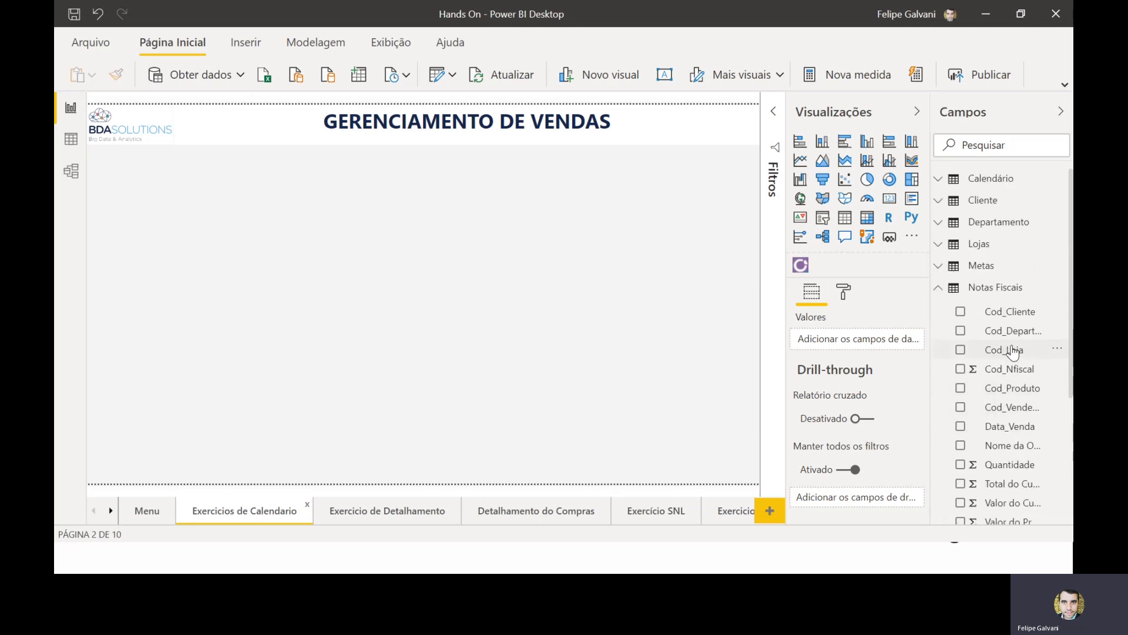
click(938, 288)
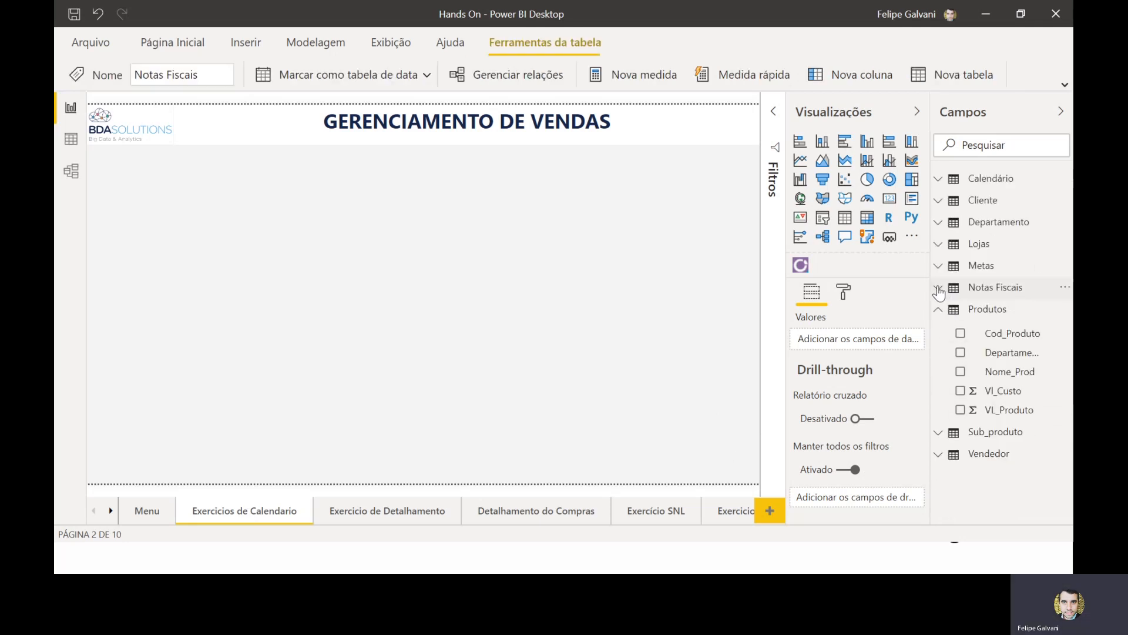
- Switch to the Hands On - Exercicios Resolvidos report and view its weekday sales and revenue variation charts on the Exercicios de Calendario page
key(alt+Tab)
key(alt+Tab)
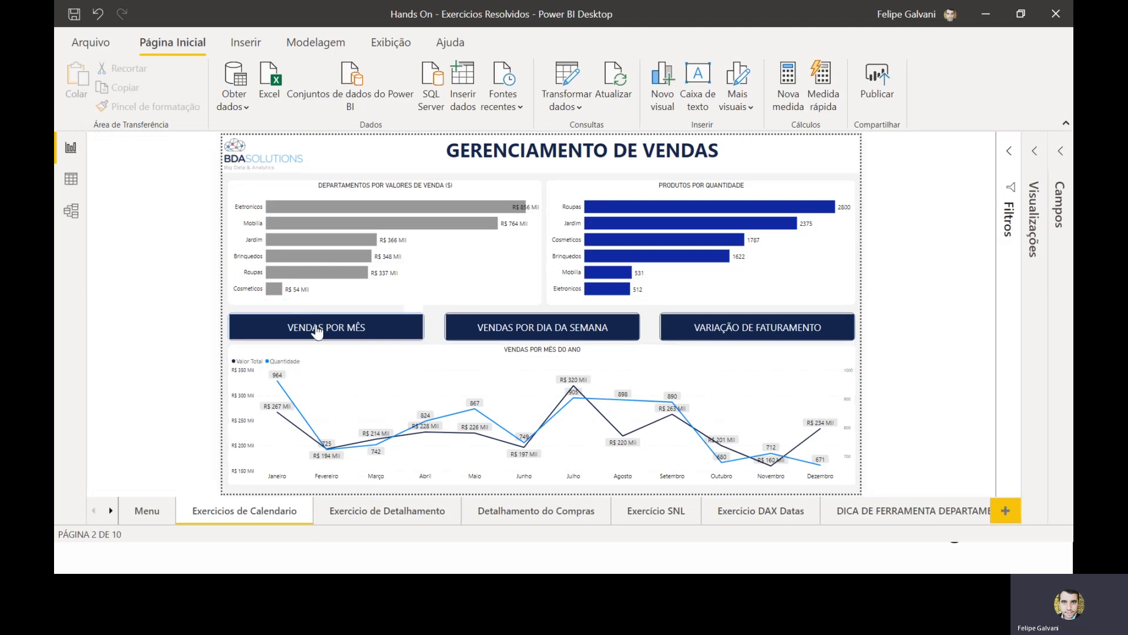
ctrl+click(526, 335)
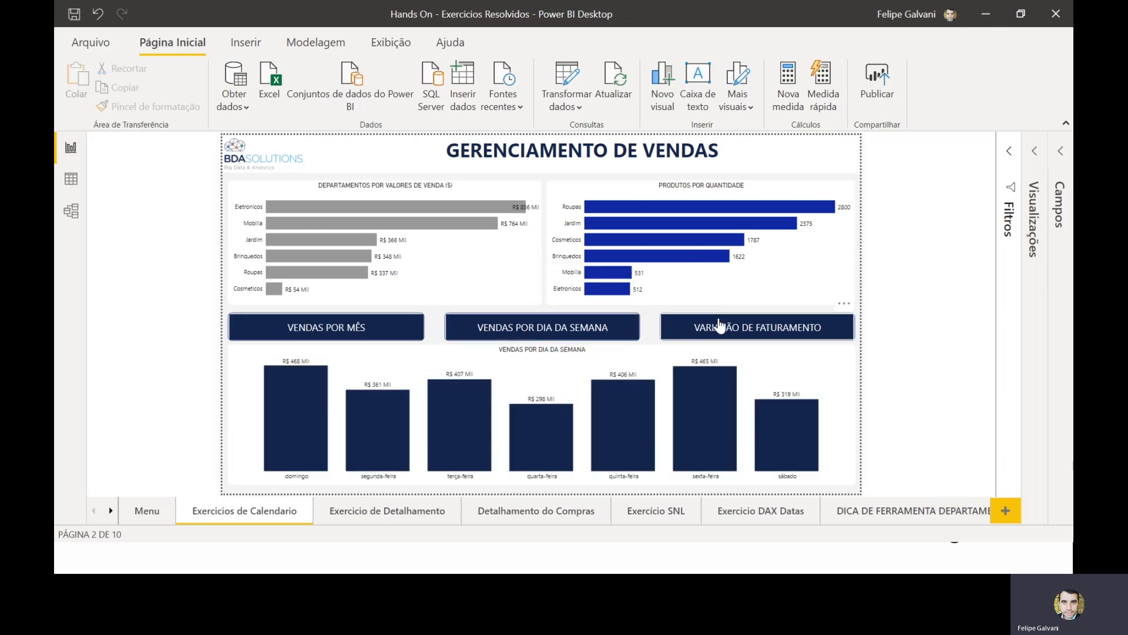
ctrl+click(760, 329)
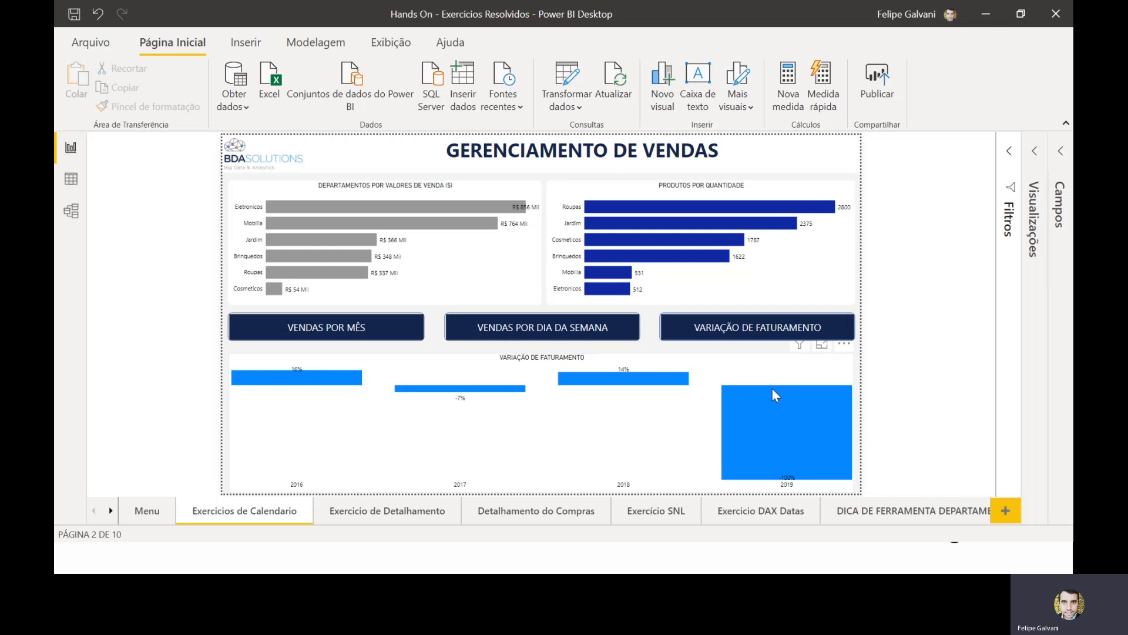
mouse_move(771, 388)
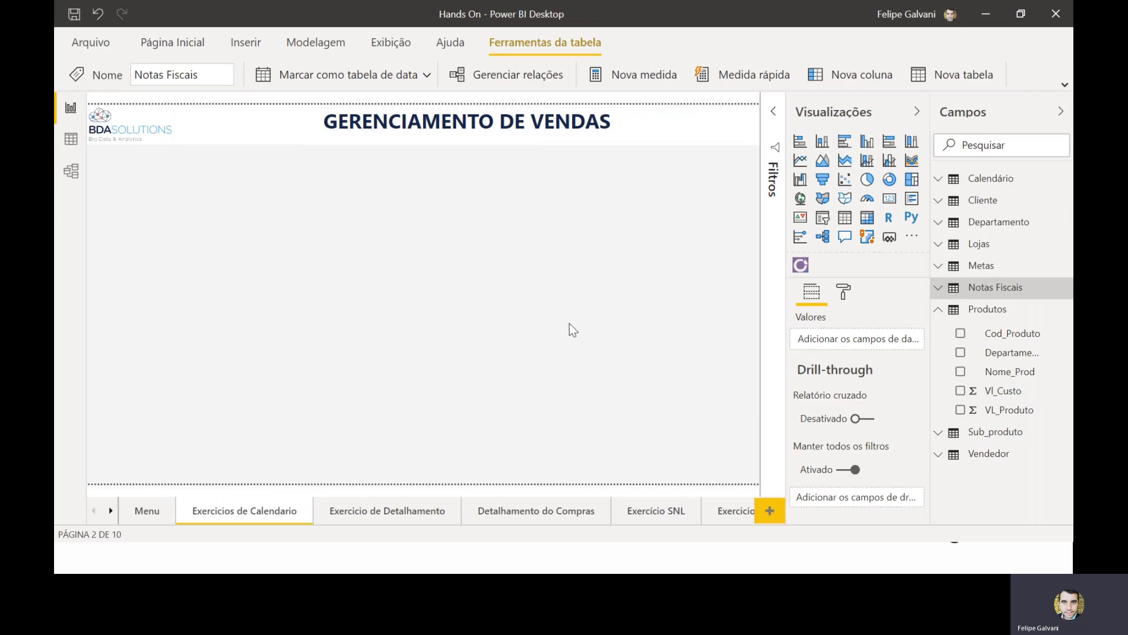
- In the Hands On report, collapse the Produtos fields and place a full-width line chart directly beneath the GERENCIAMENTO DE VENDAS header
click(938, 311)
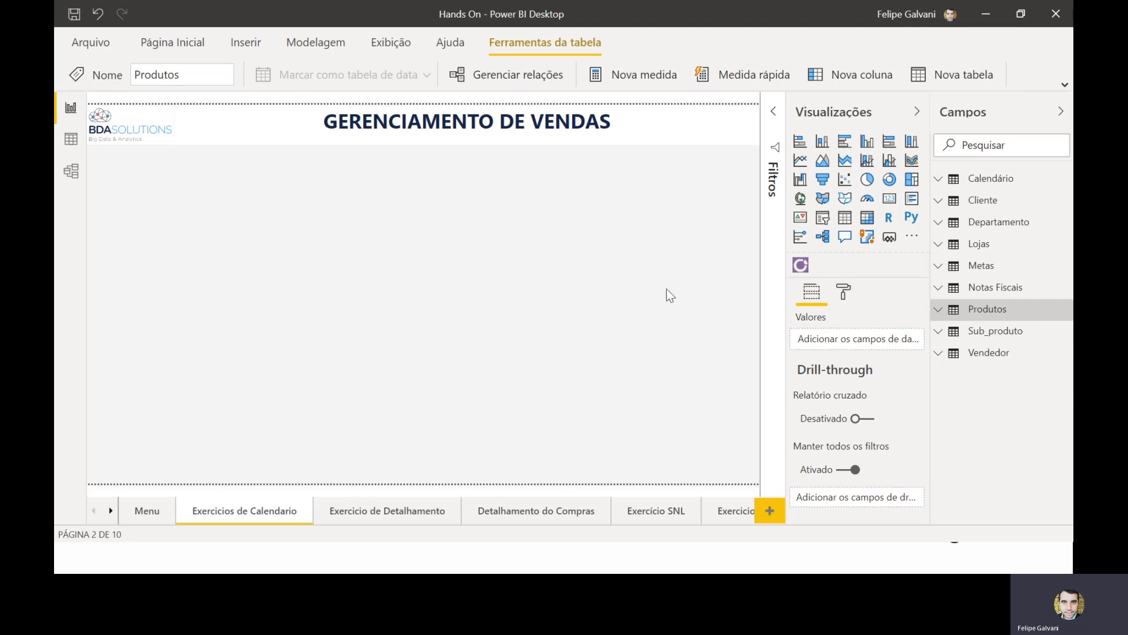
click(801, 161)
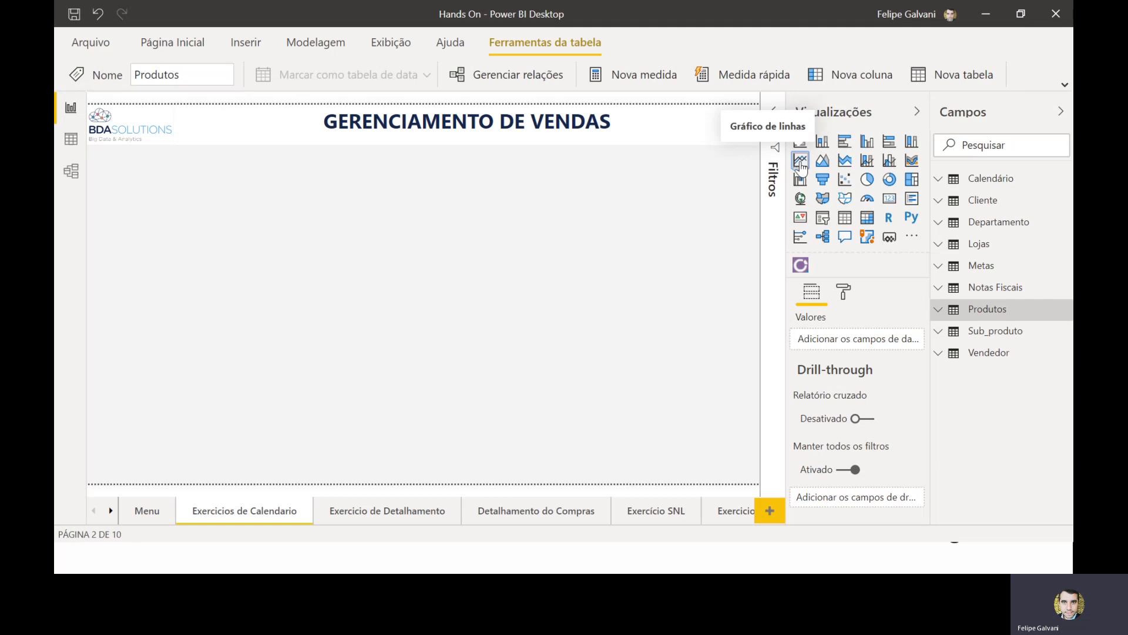
drag(116, 213, 92, 300)
drag(172, 322, 771, 487)
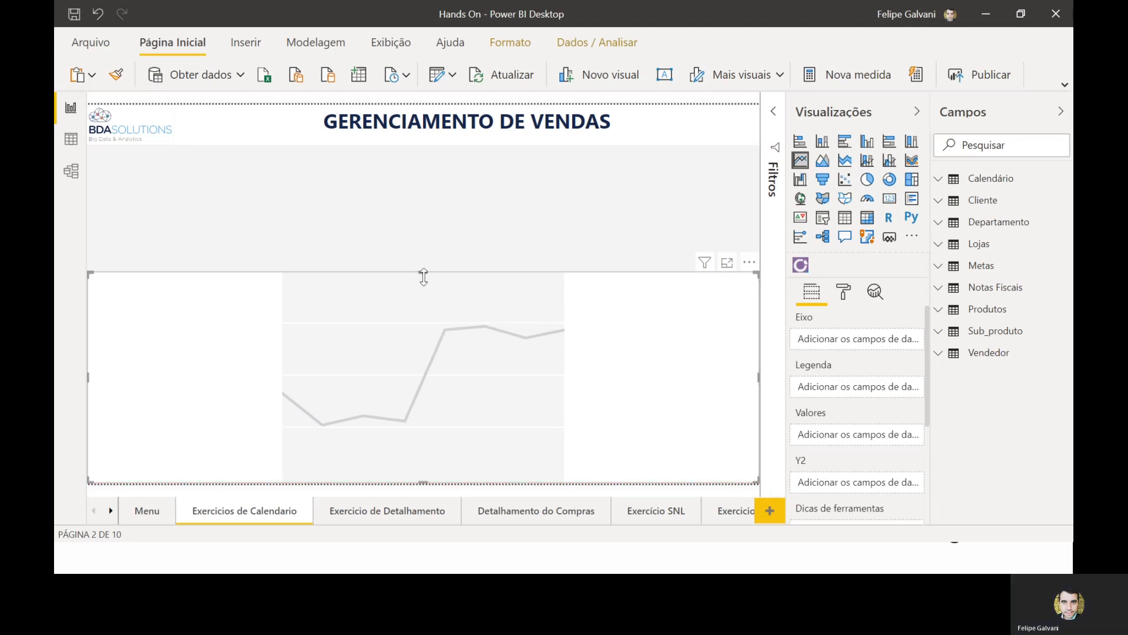
drag(423, 272, 429, 319)
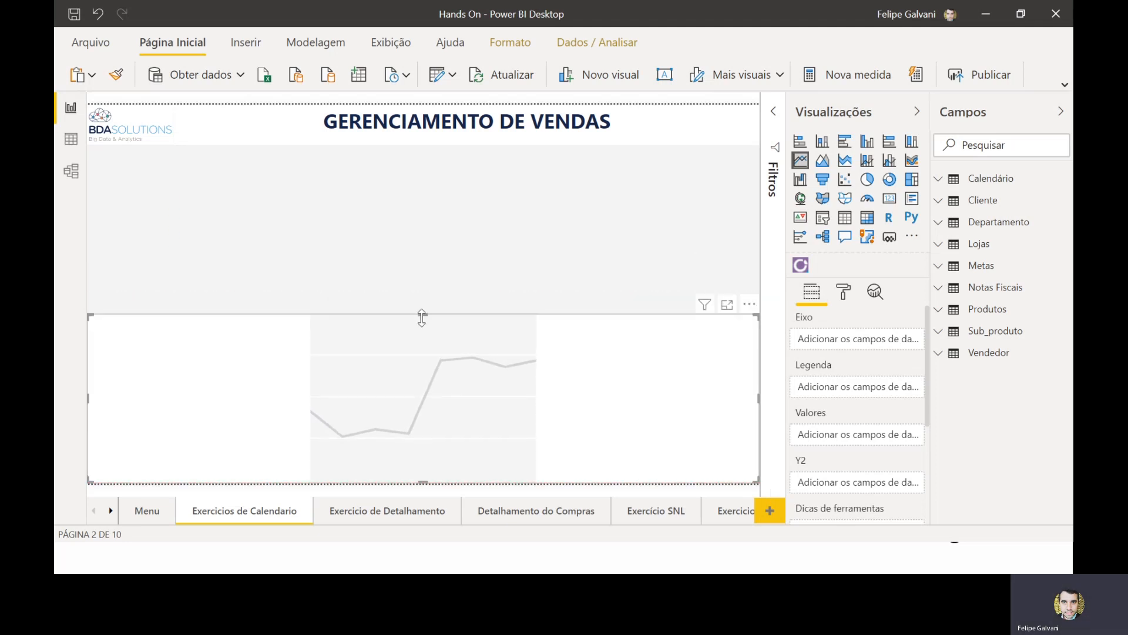
drag(422, 363, 412, 196)
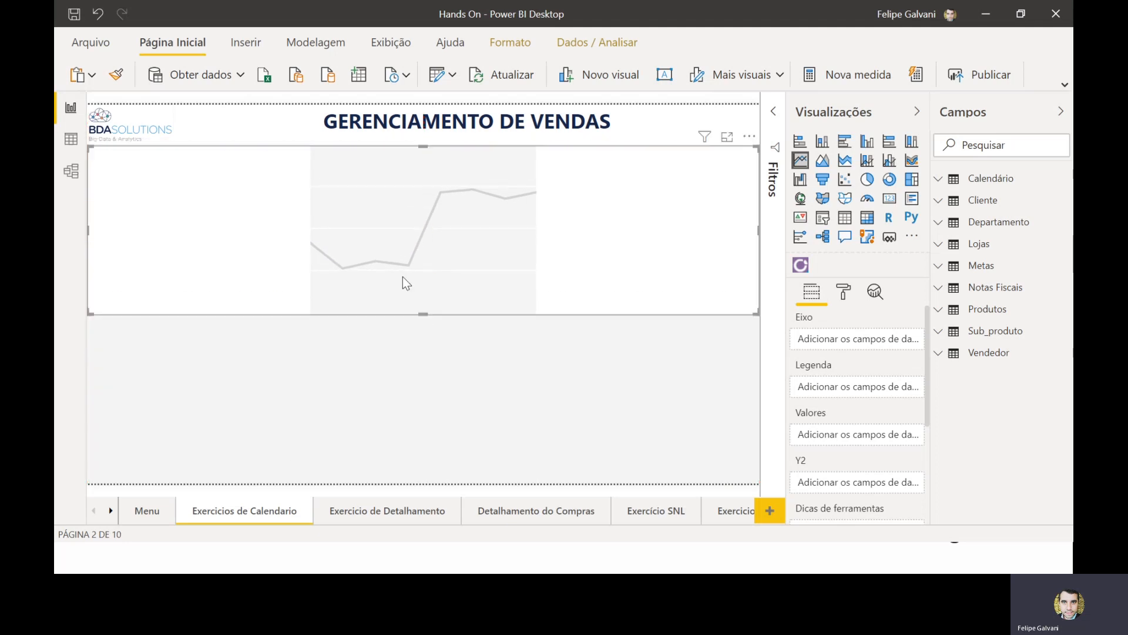
drag(420, 312, 423, 301)
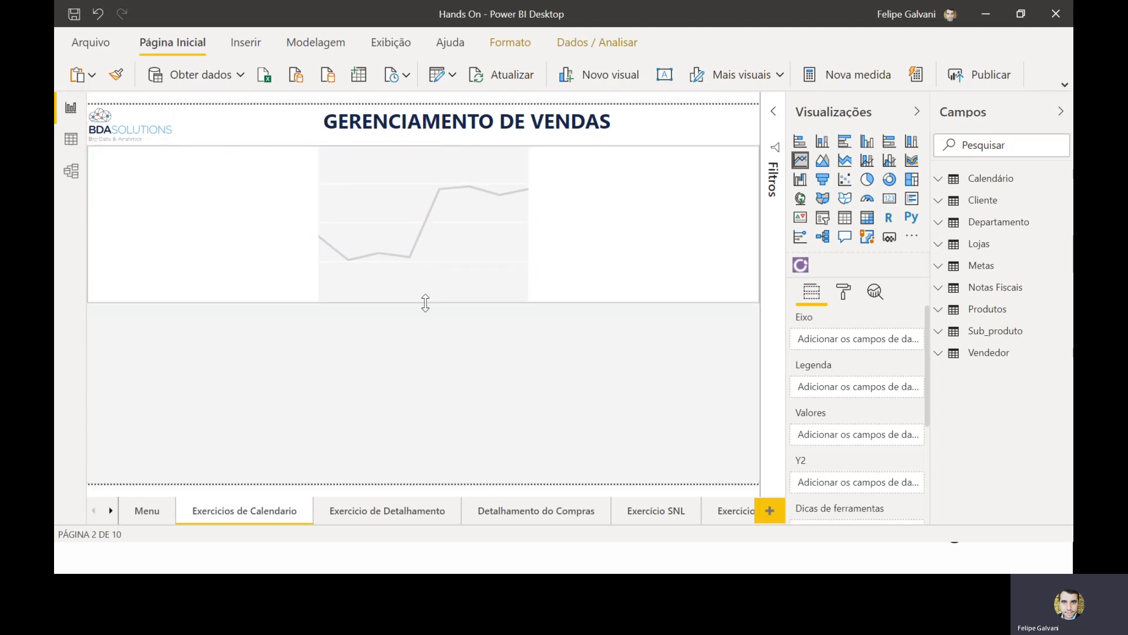
- Show the line chart in focus mode and put Nome do Mês from Calendário on its axis
click(727, 138)
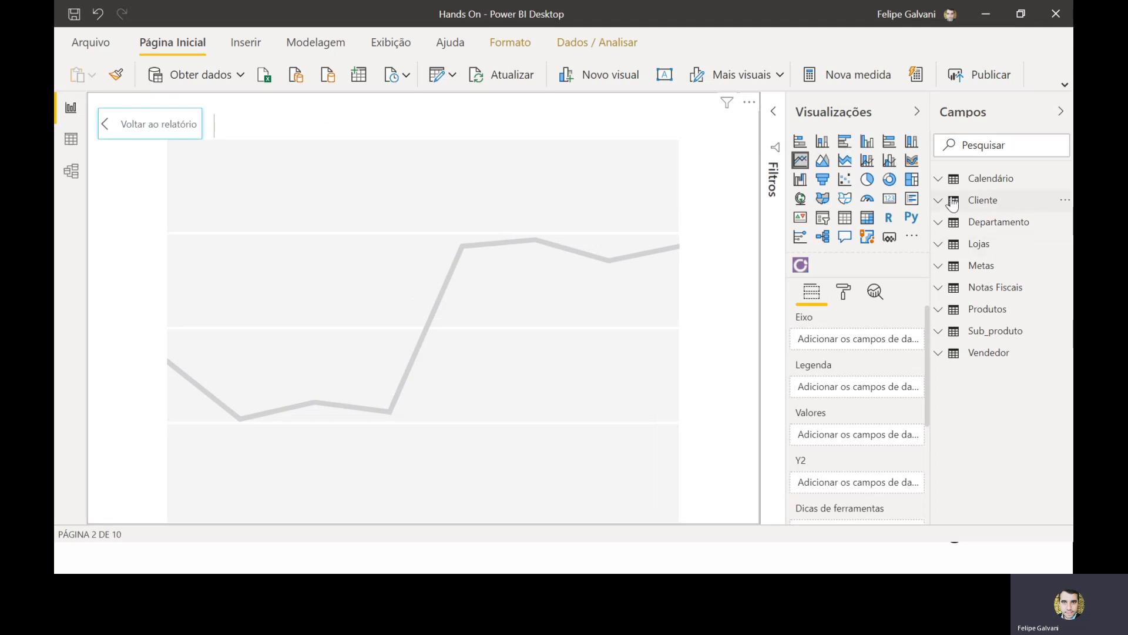
click(938, 182)
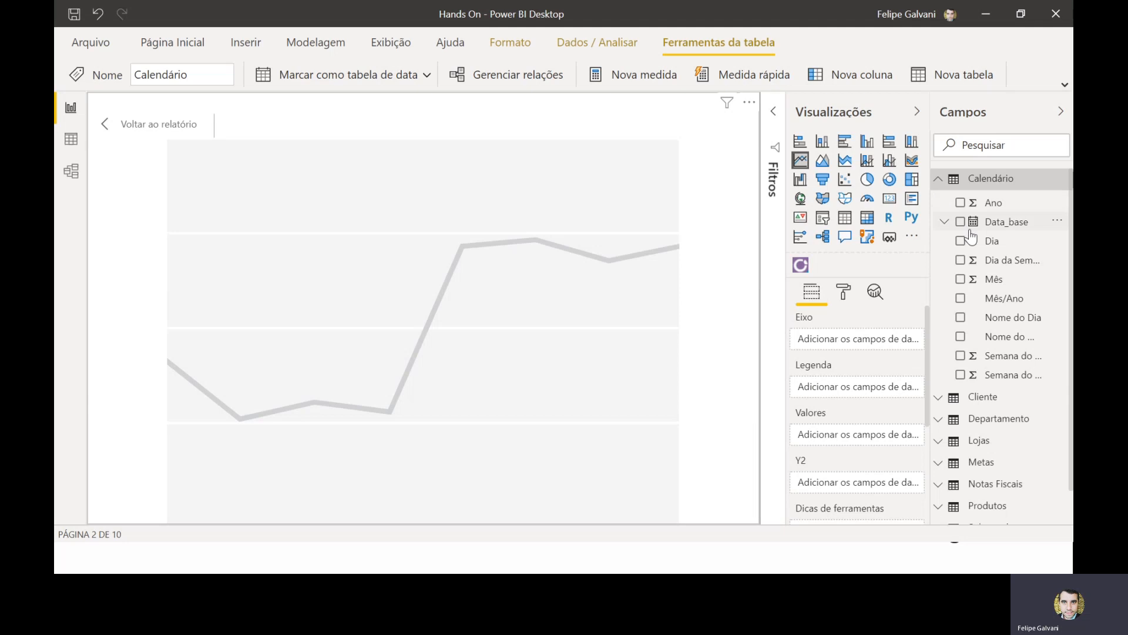
click(967, 186)
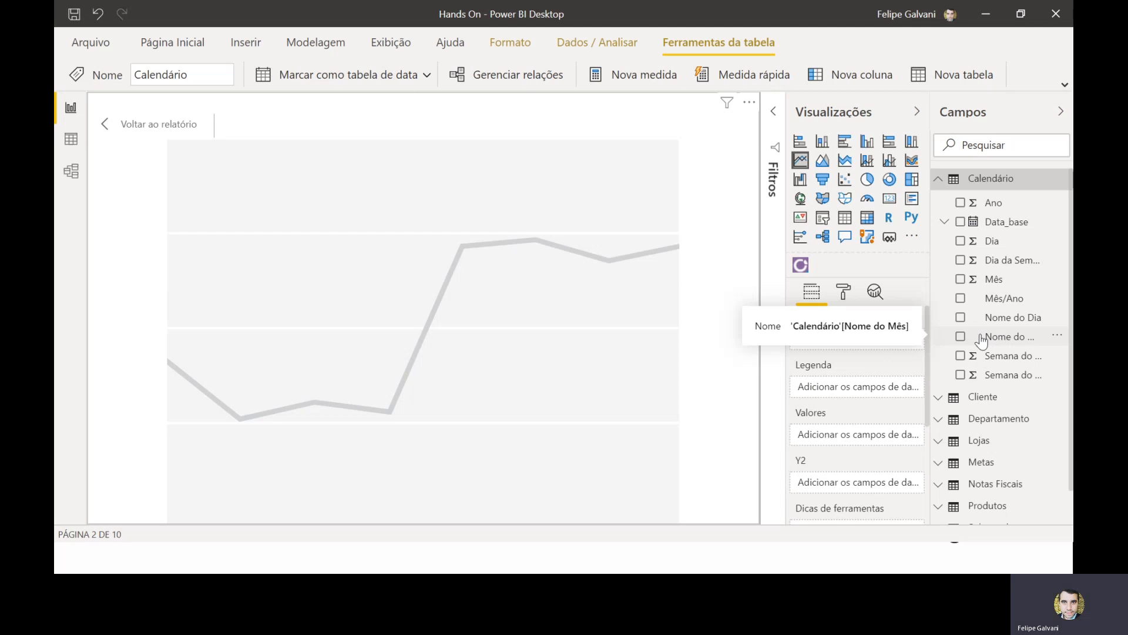
drag(999, 339, 845, 340)
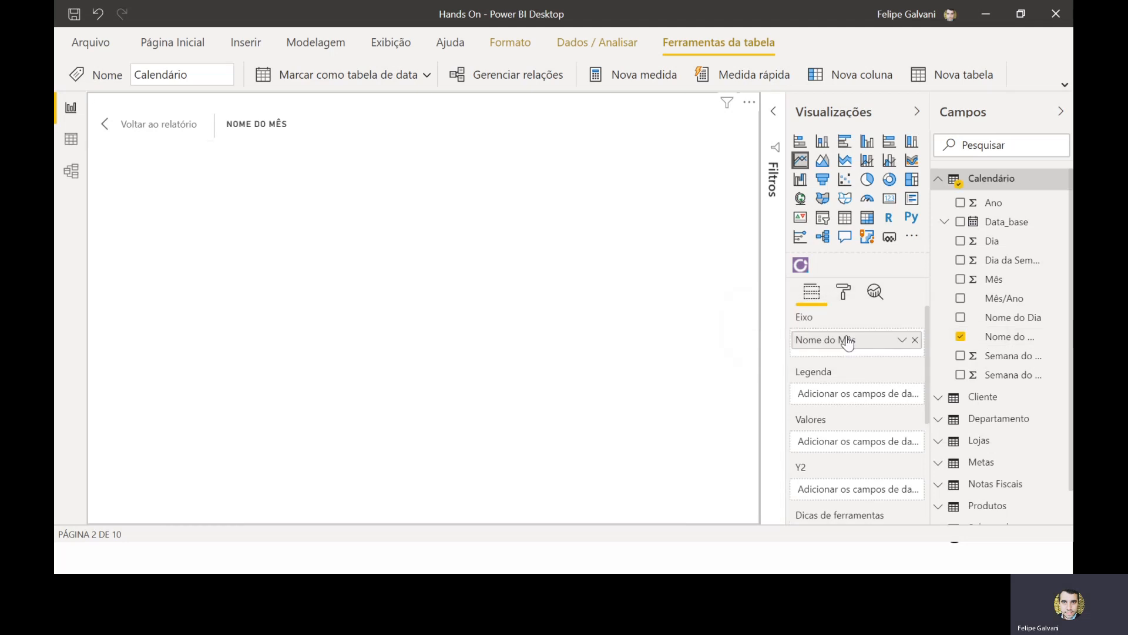
- Plot Valor Total from Notas Fiscais as the line chart's value
scroll(999, 388, down, 1)
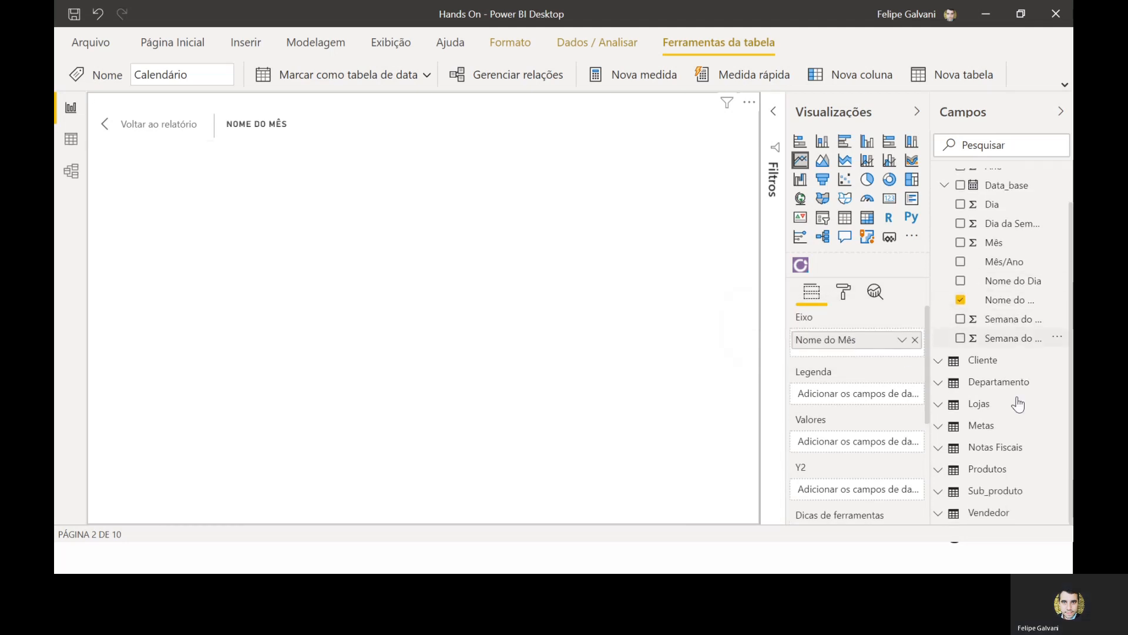
click(1007, 455)
scroll(995, 382, down, 5)
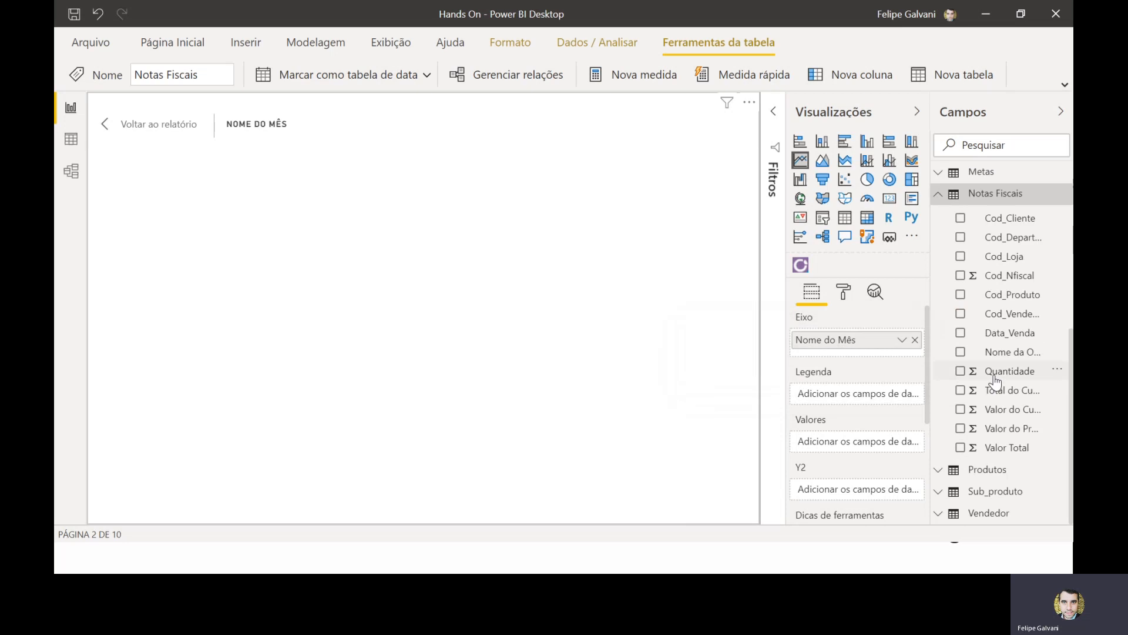
drag(1007, 455, 874, 451)
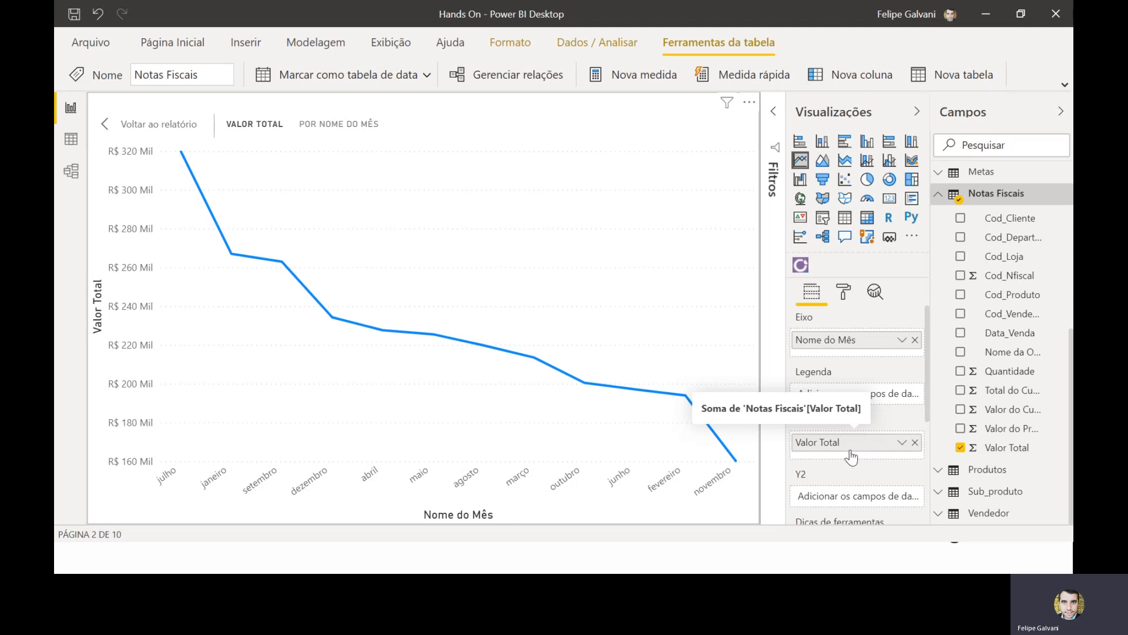
- Add Quantidade from Notas Fiscais to the line chart as a second line on the Y2 axis
mouse_move(684, 416)
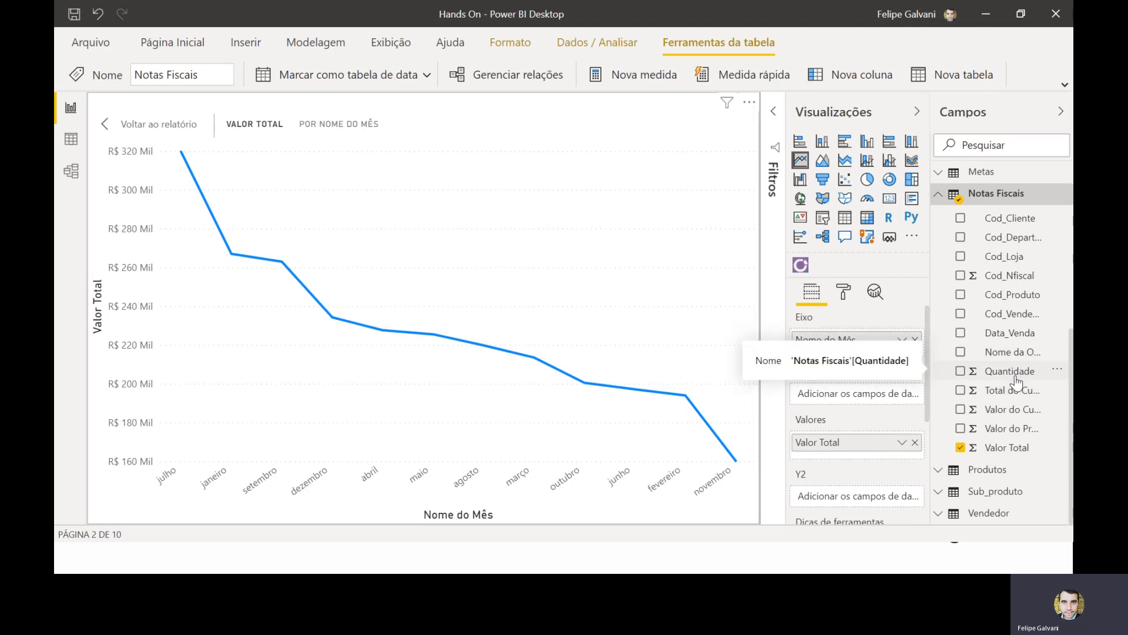
scroll(928, 335, down, 4)
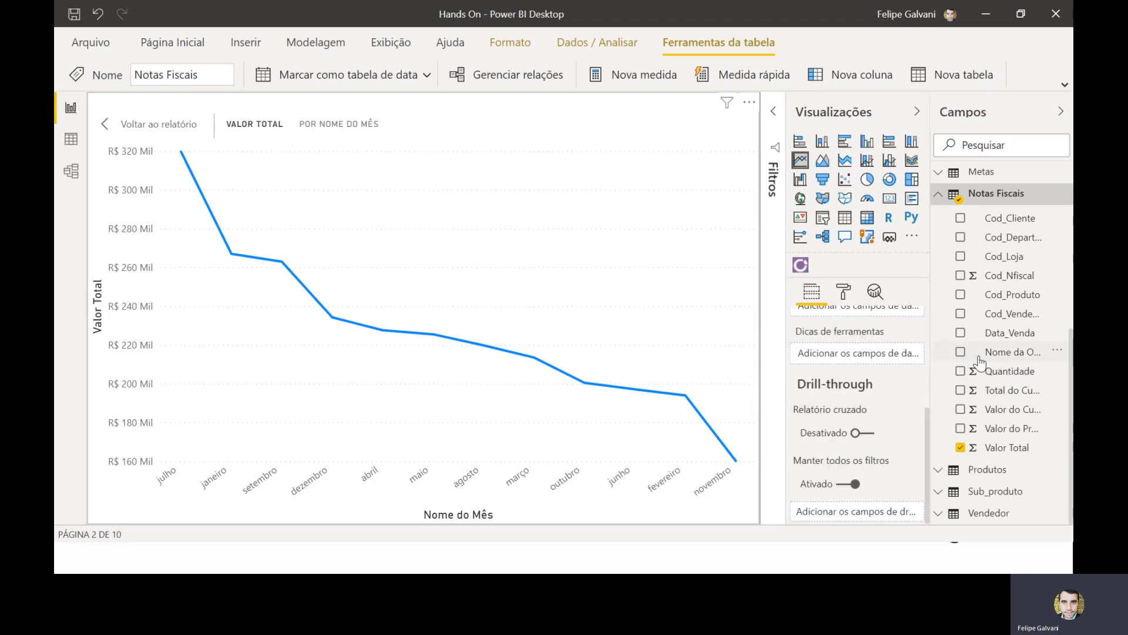
scroll(940, 352, up, 2)
scroll(835, 370, up, 3)
scroll(978, 444, down, 2)
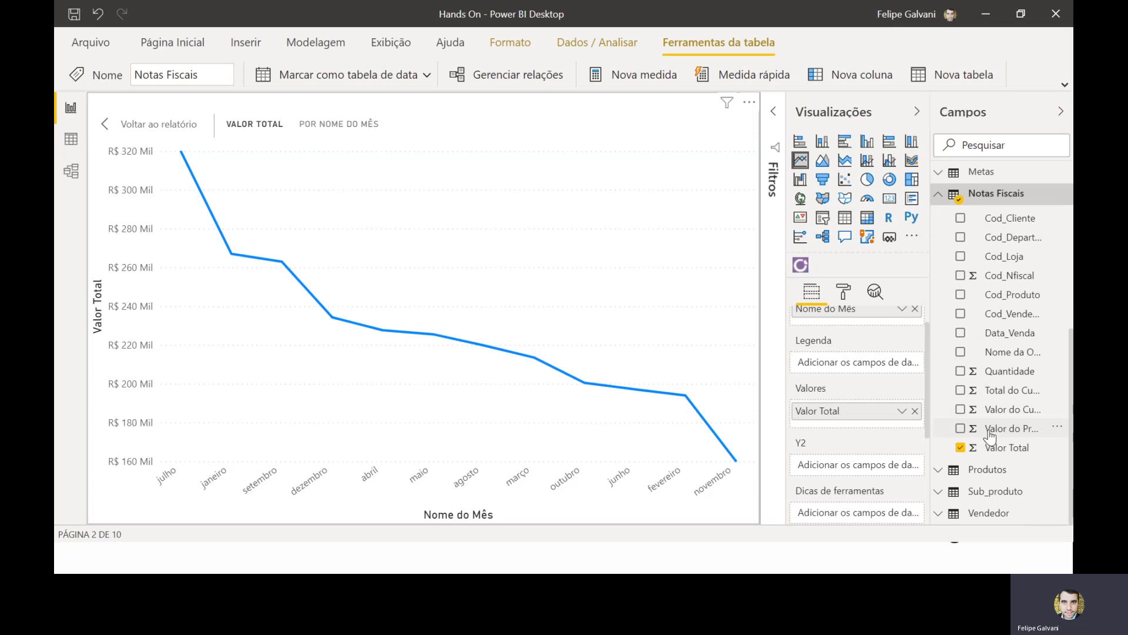
drag(1017, 377, 869, 468)
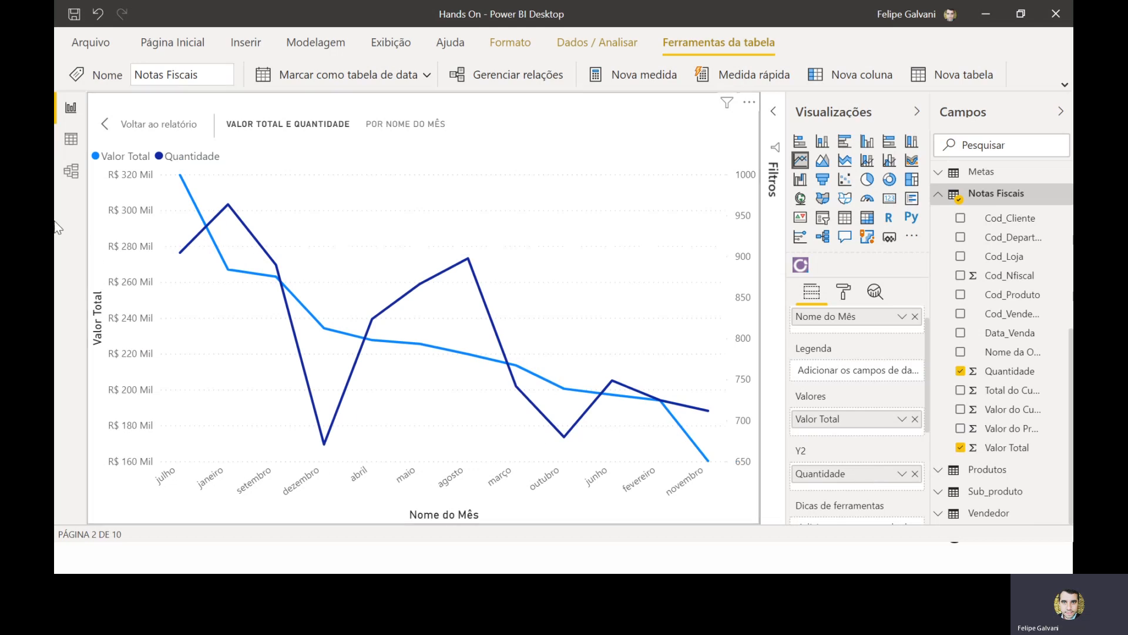
- Collapse the Notas Fiscais fields and set the Calendário table's Nome do Mês column to sort by the Mês column
mouse_move(190, 194)
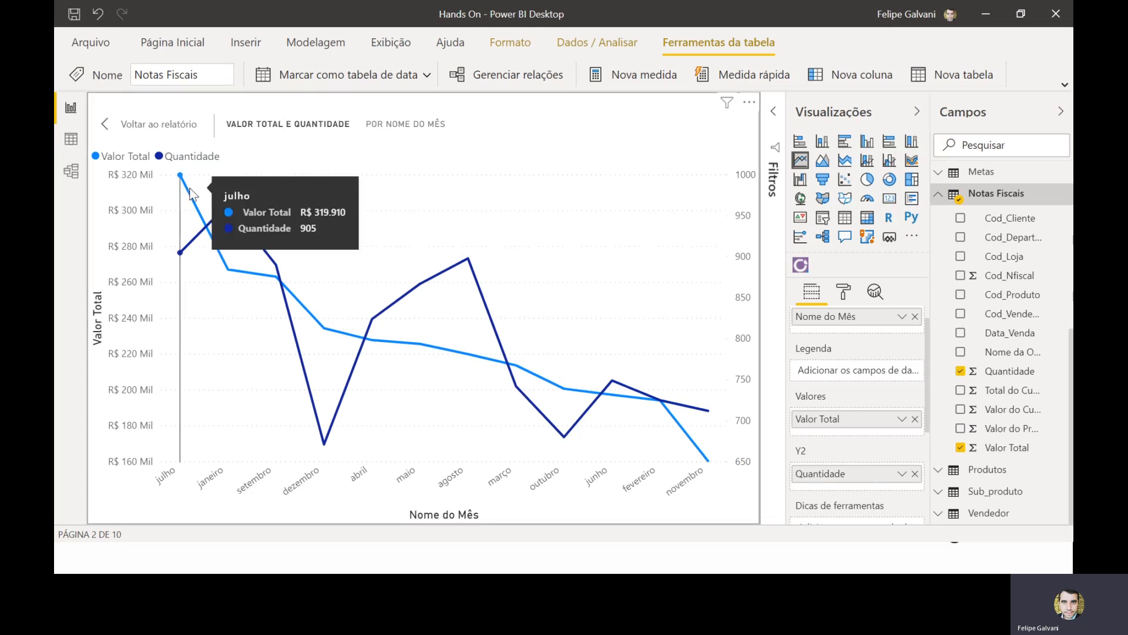
mouse_move(228, 220)
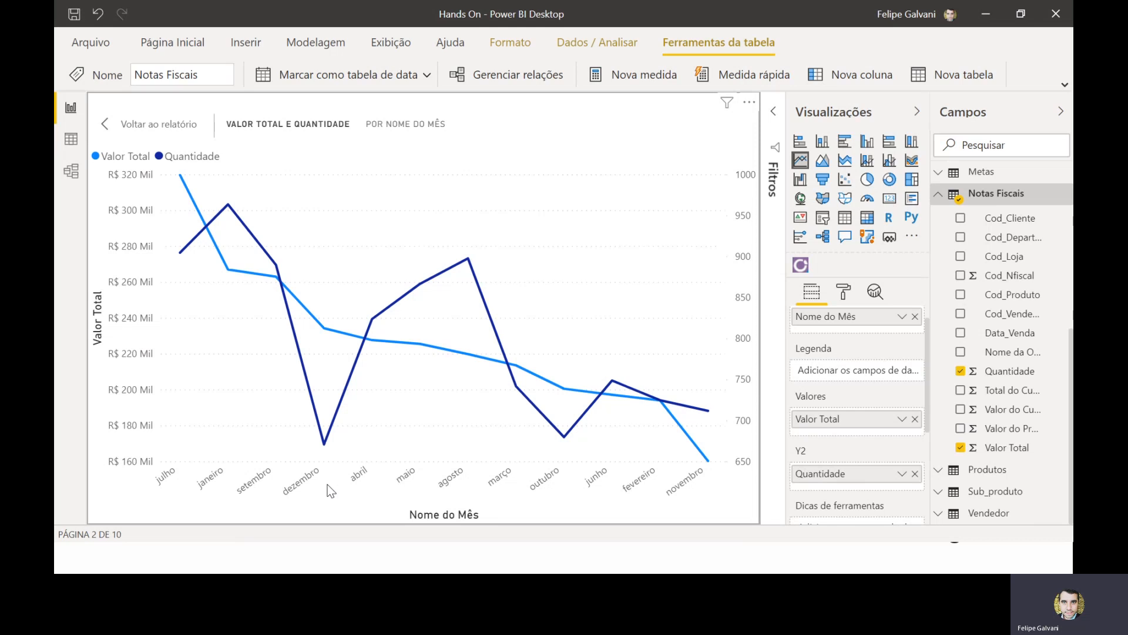
scroll(970, 347, up, 3)
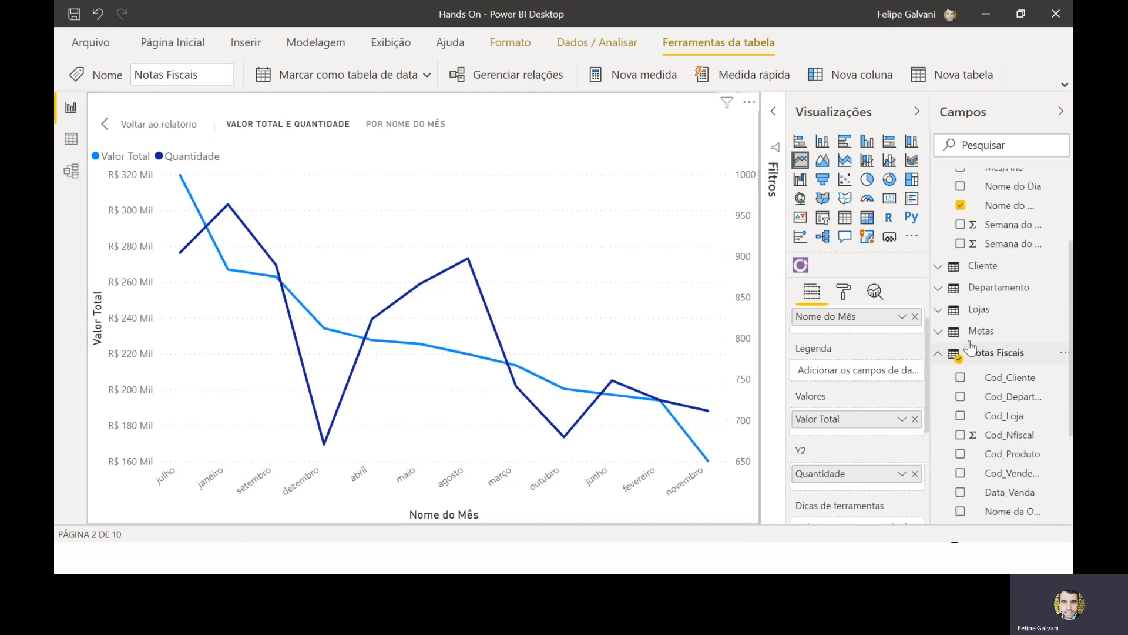
click(937, 352)
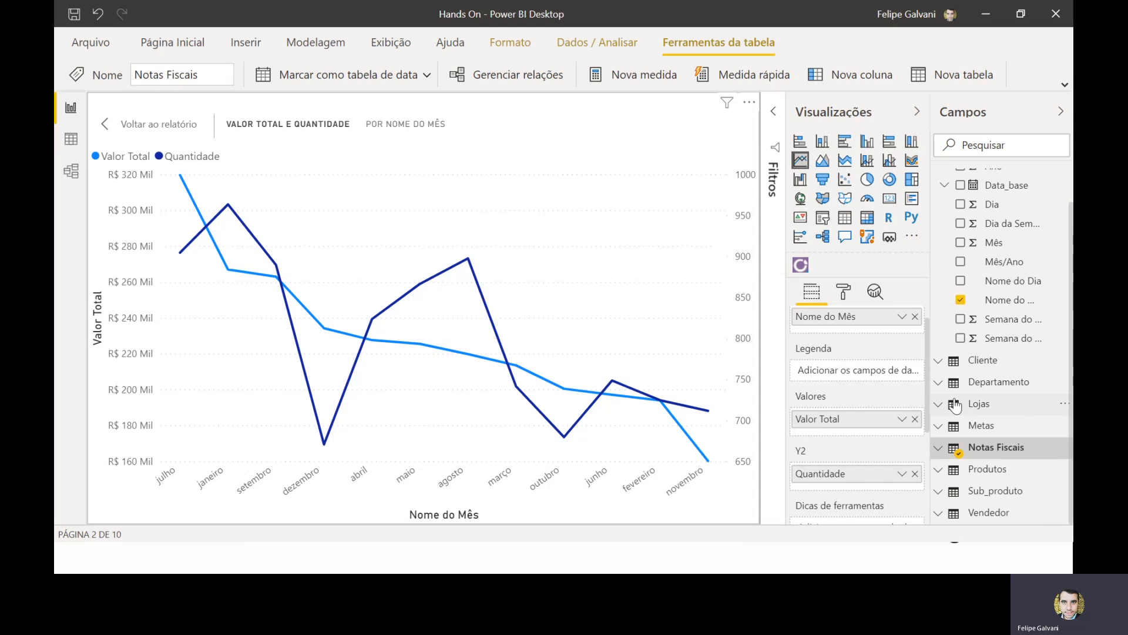
scroll(955, 405, up, 1)
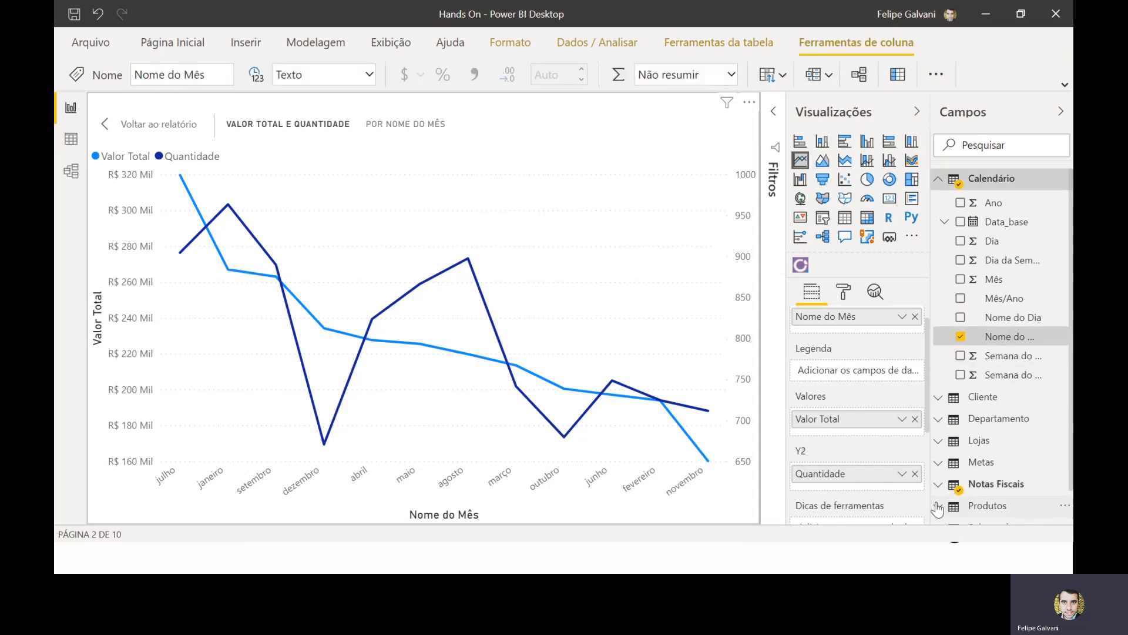
scroll(838, 344, up, 1)
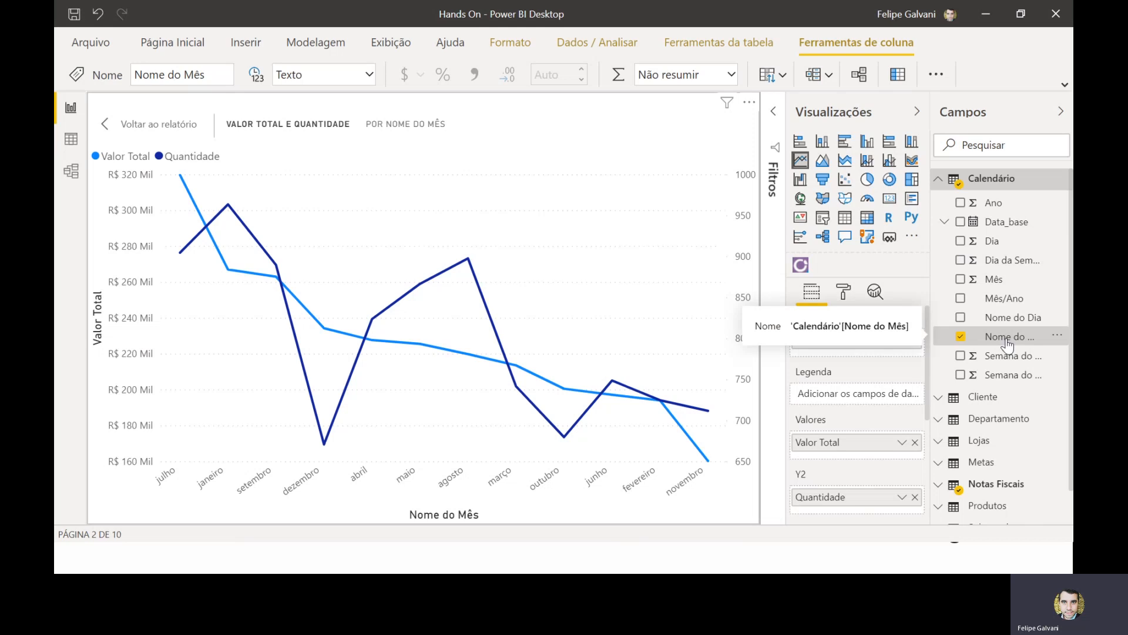
click(1066, 84)
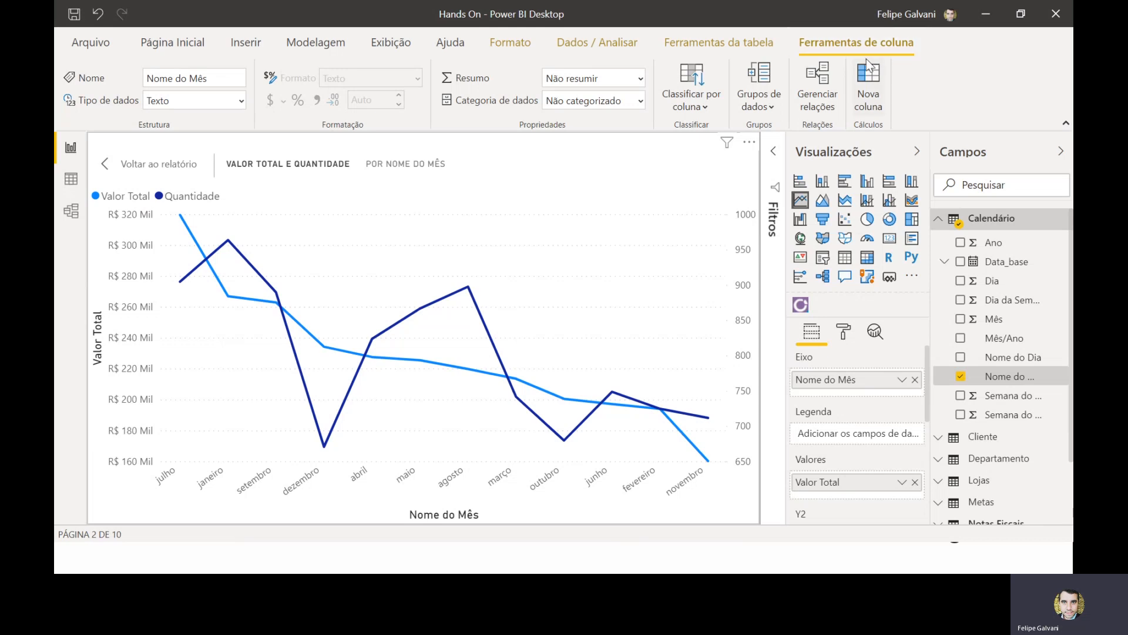
click(683, 111)
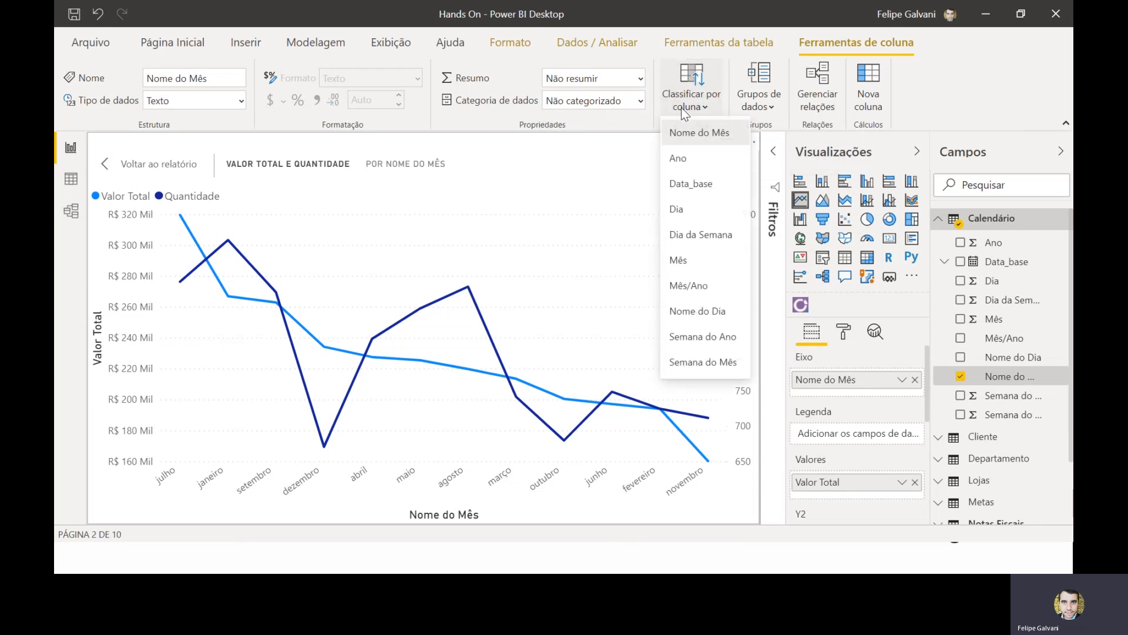
click(694, 260)
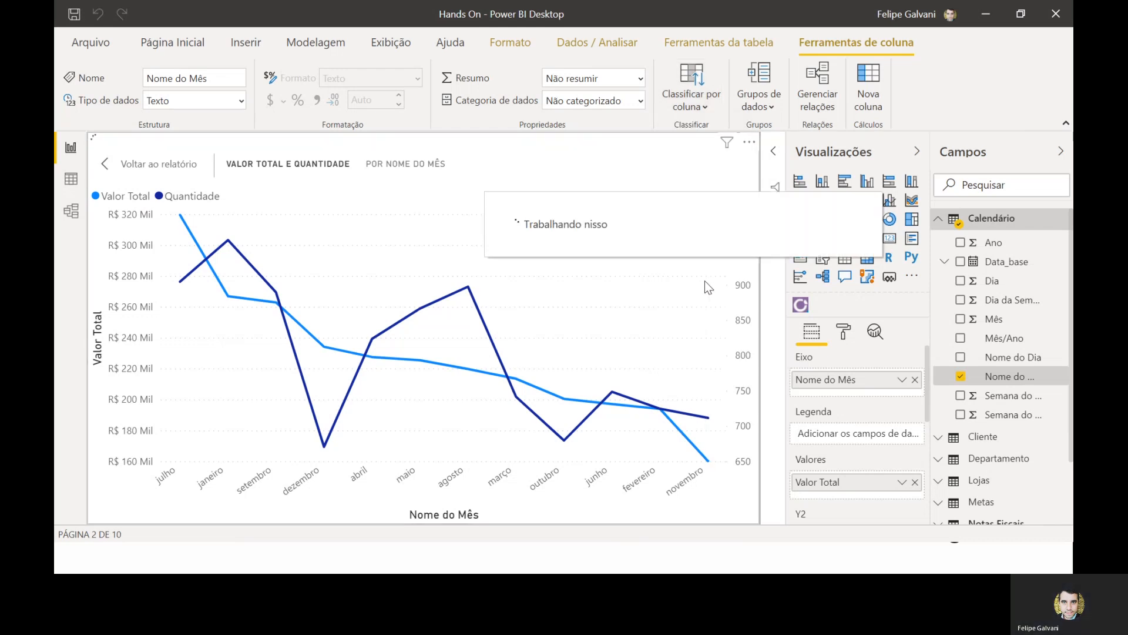
- Sort the line chart by Nome do Mês in ascending order instead of by Valor Total
mouse_move(705, 278)
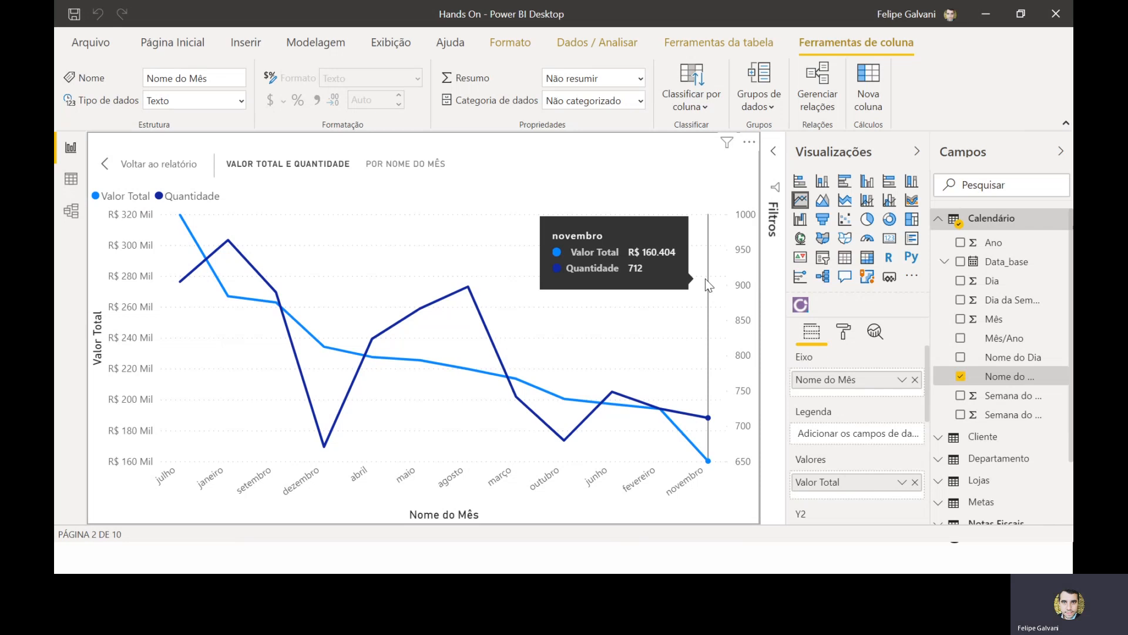
mouse_move(204, 315)
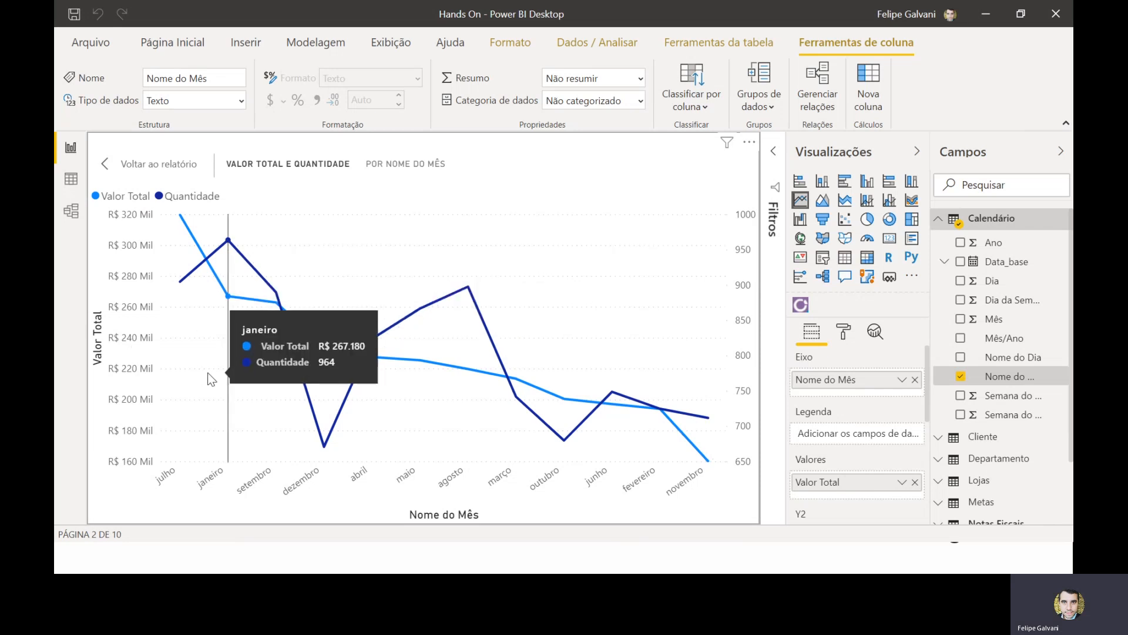
click(748, 144)
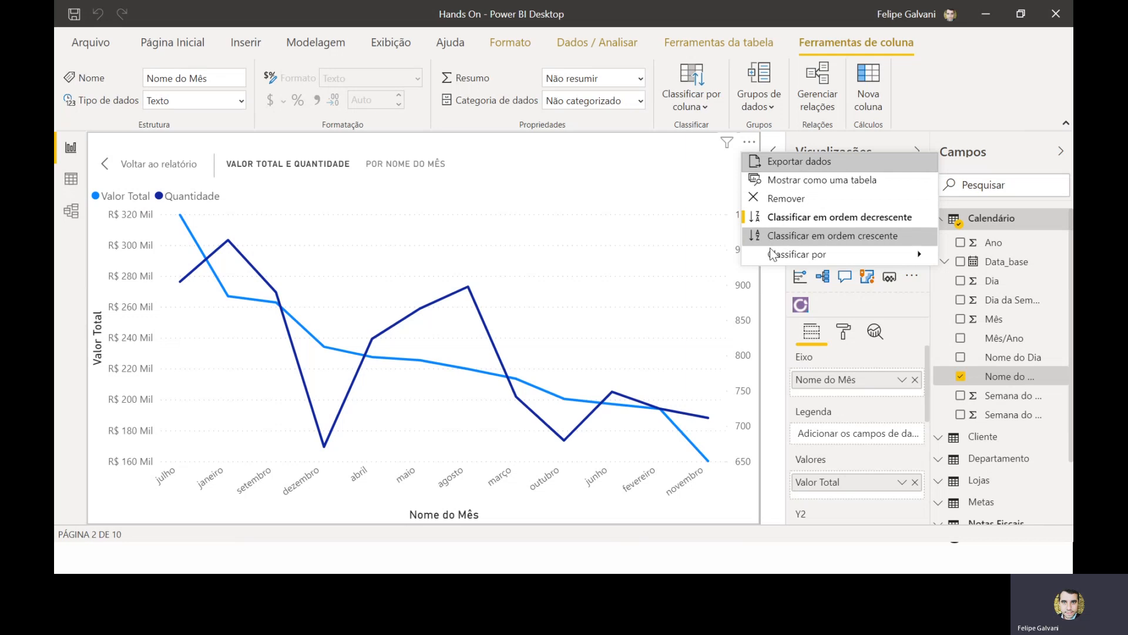
mouse_move(771, 252)
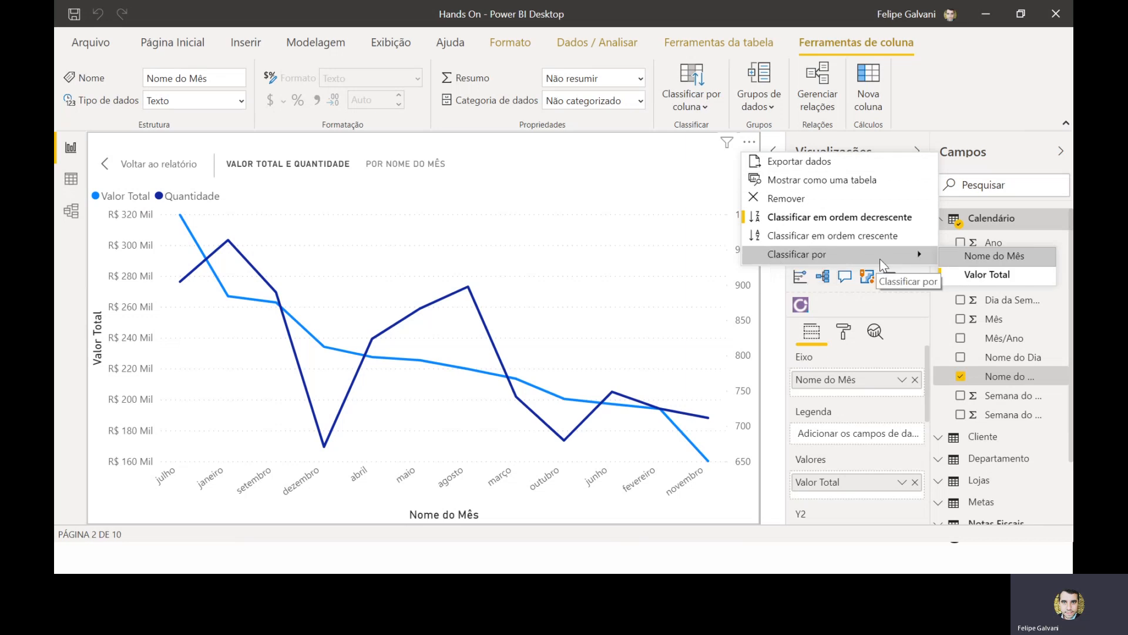
click(963, 256)
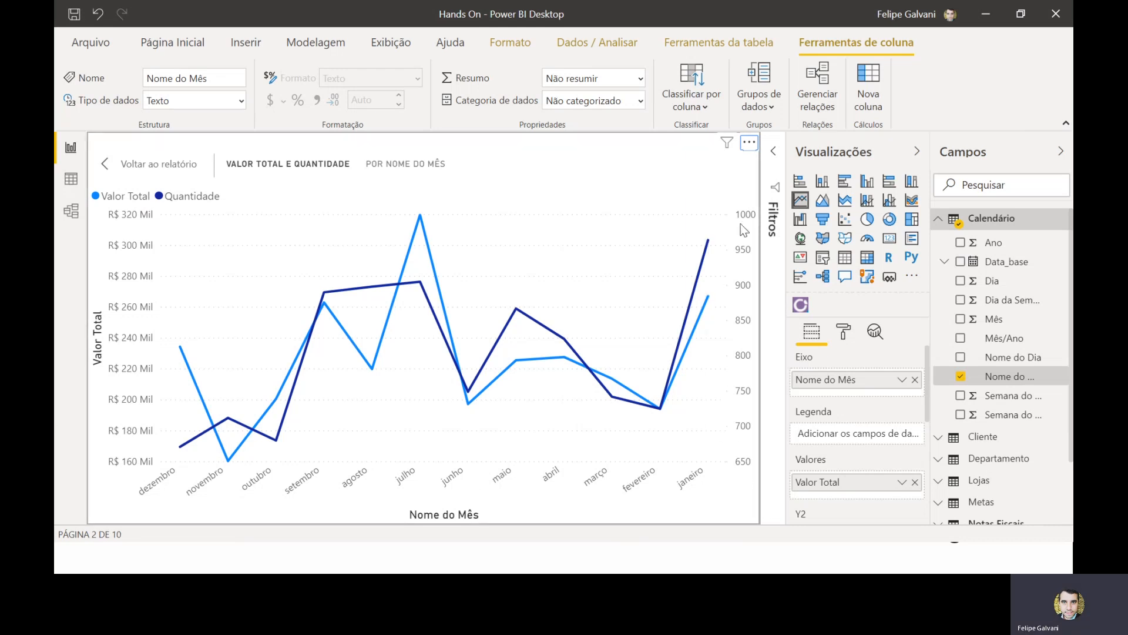
click(748, 144)
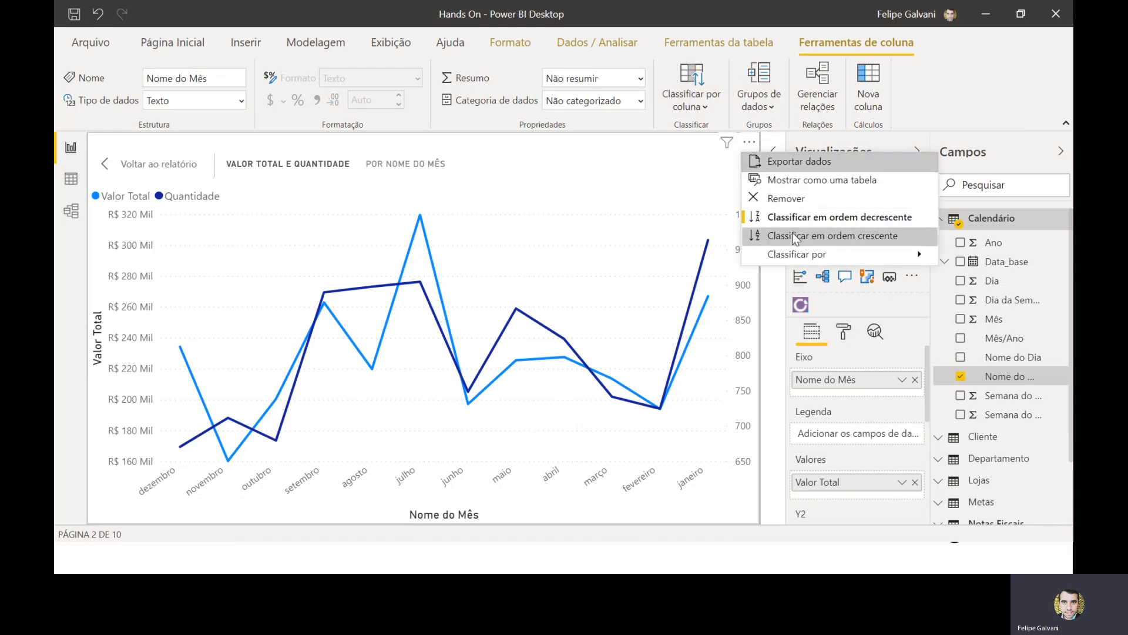
mouse_move(855, 249)
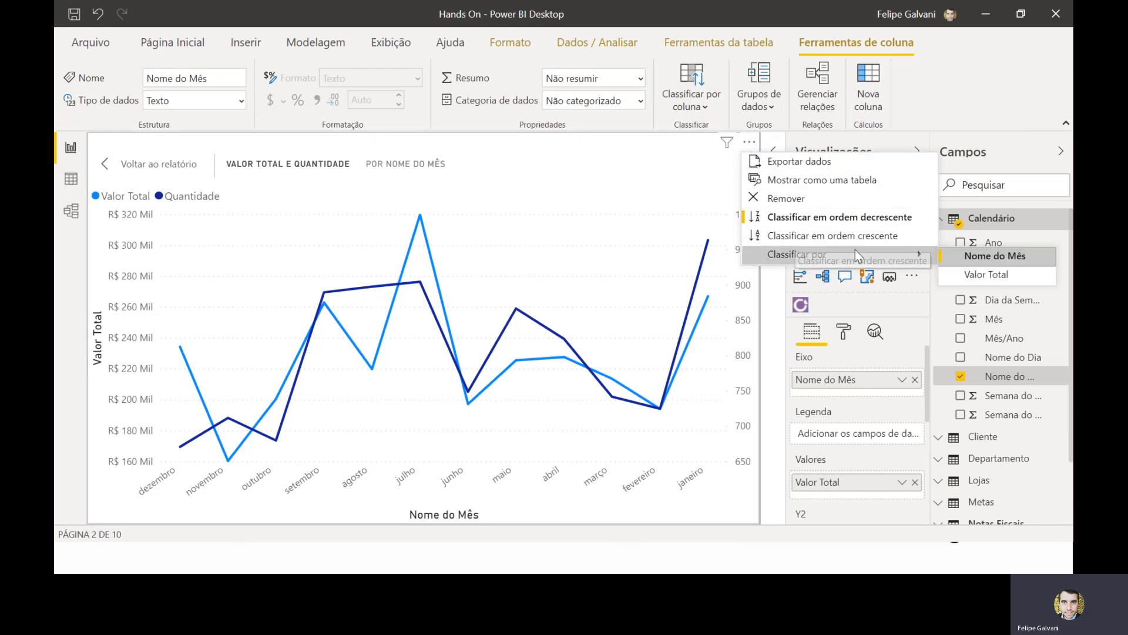
click(884, 238)
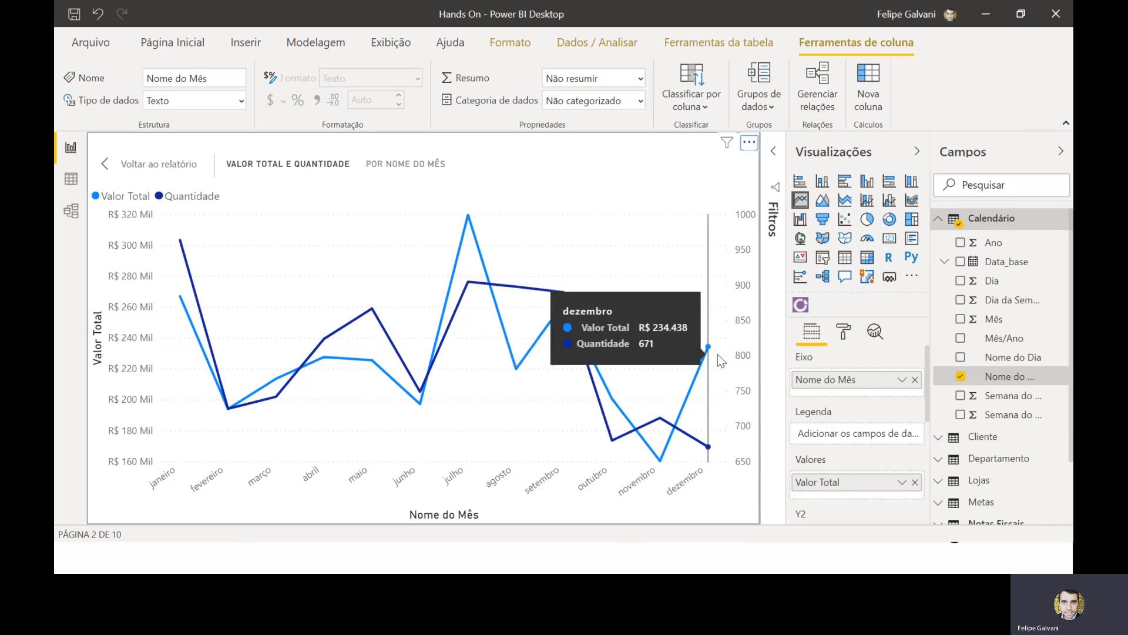
- Turn on data labels for the line chart and examine the monthly values of both lines
click(844, 332)
scroll(838, 426, down, 2)
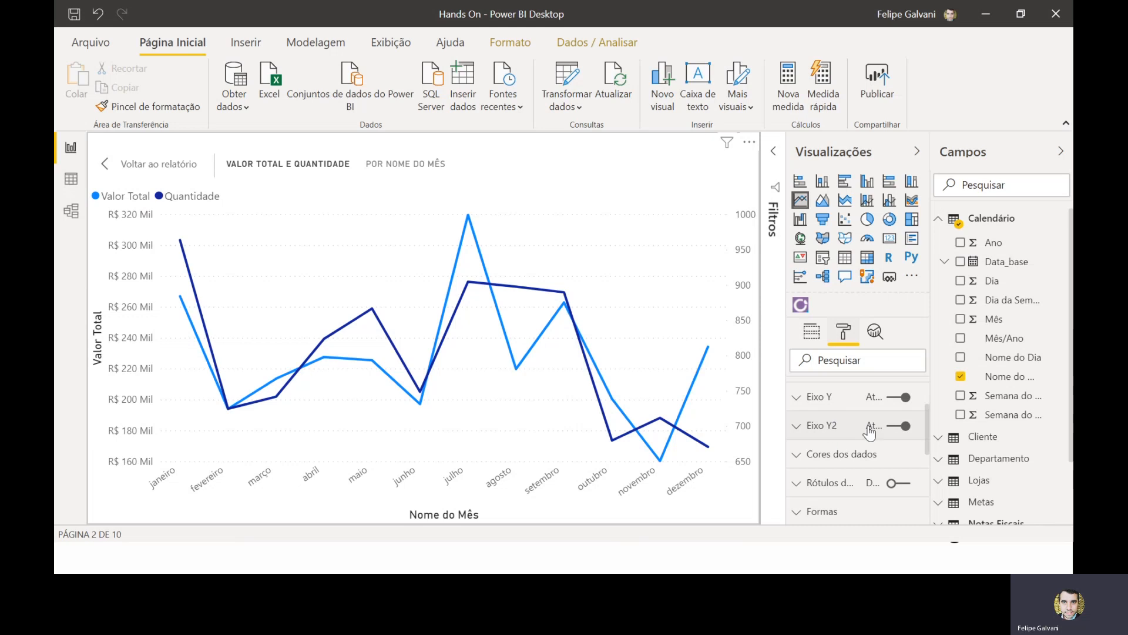
click(903, 483)
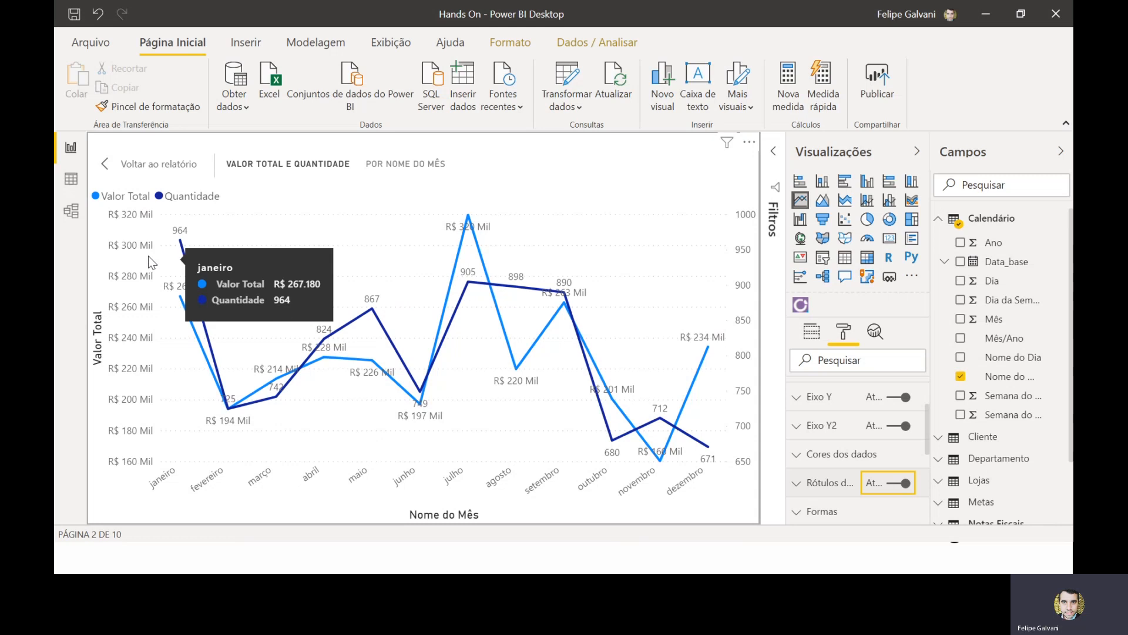
mouse_move(176, 259)
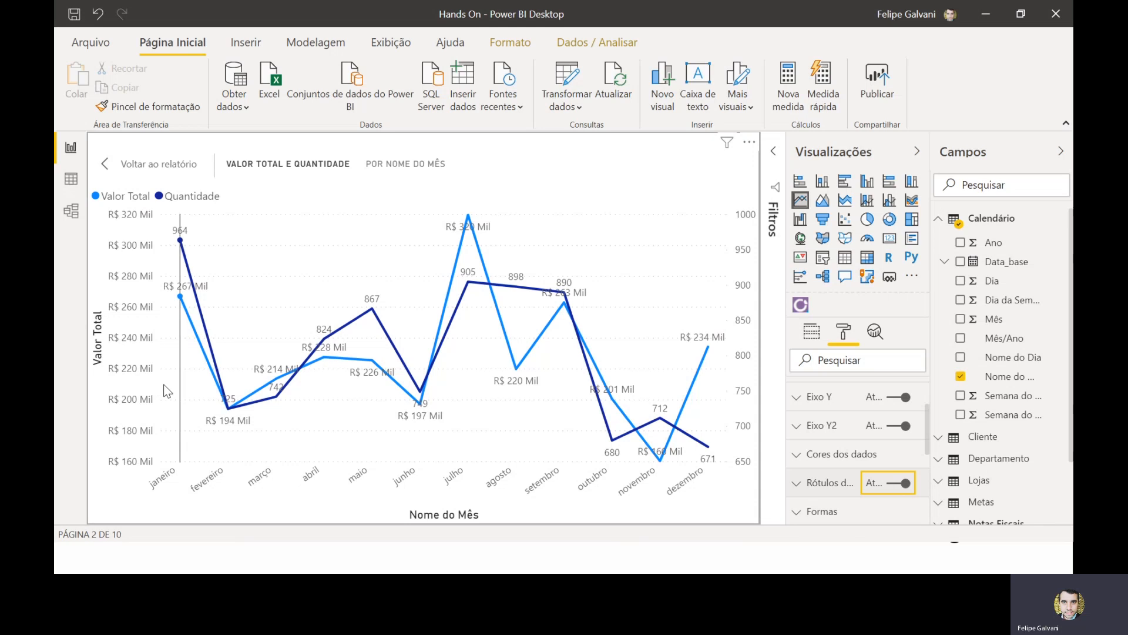
mouse_move(165, 385)
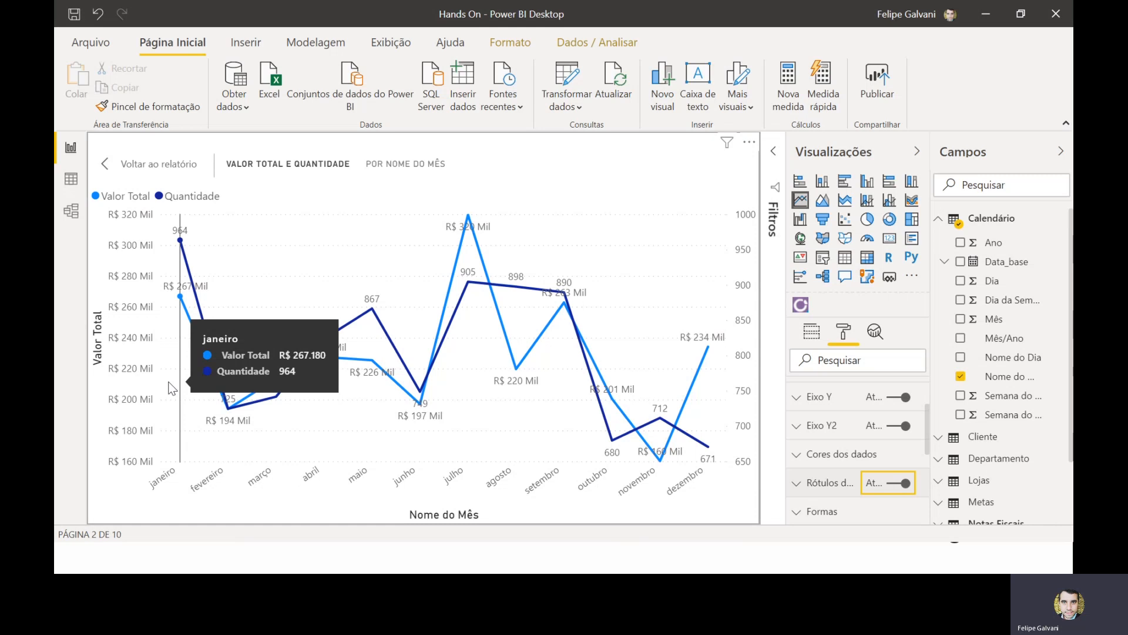
mouse_move(469, 310)
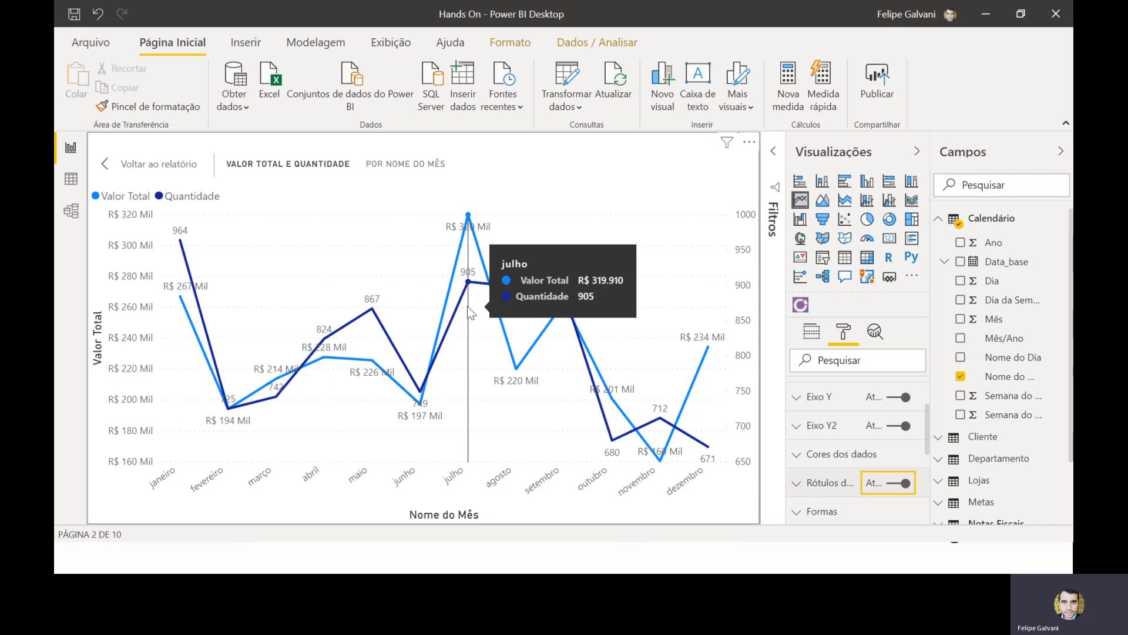
mouse_move(423, 262)
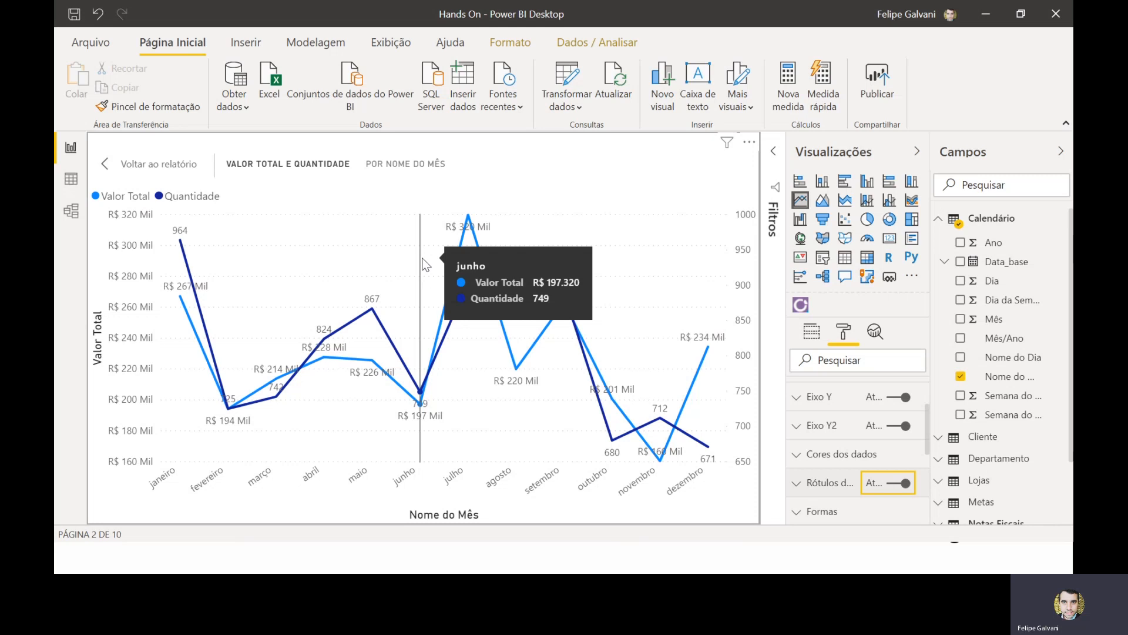
- Return to the Exercicios de Calendario report page and reduce the line chart's height from its lower edge
click(129, 167)
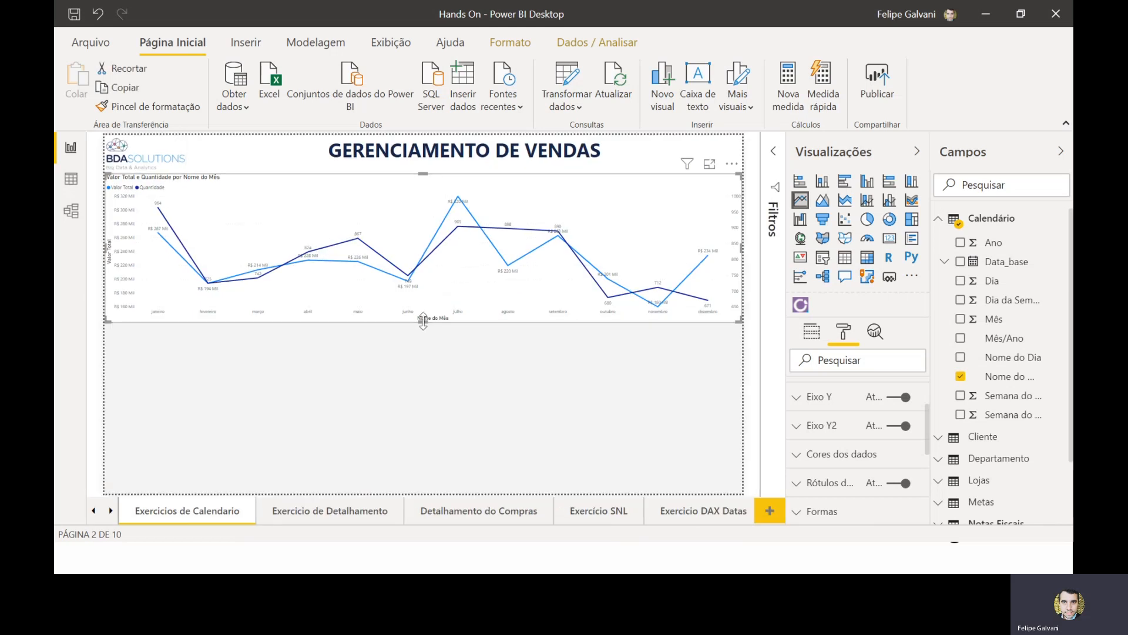
drag(423, 320, 424, 279)
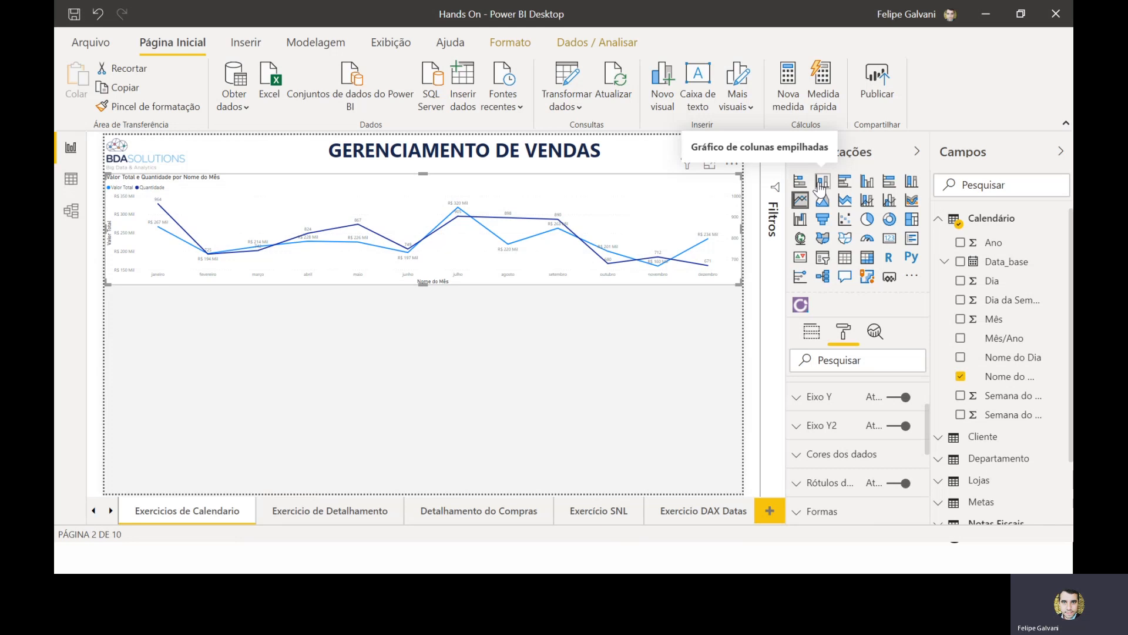
click(867, 184)
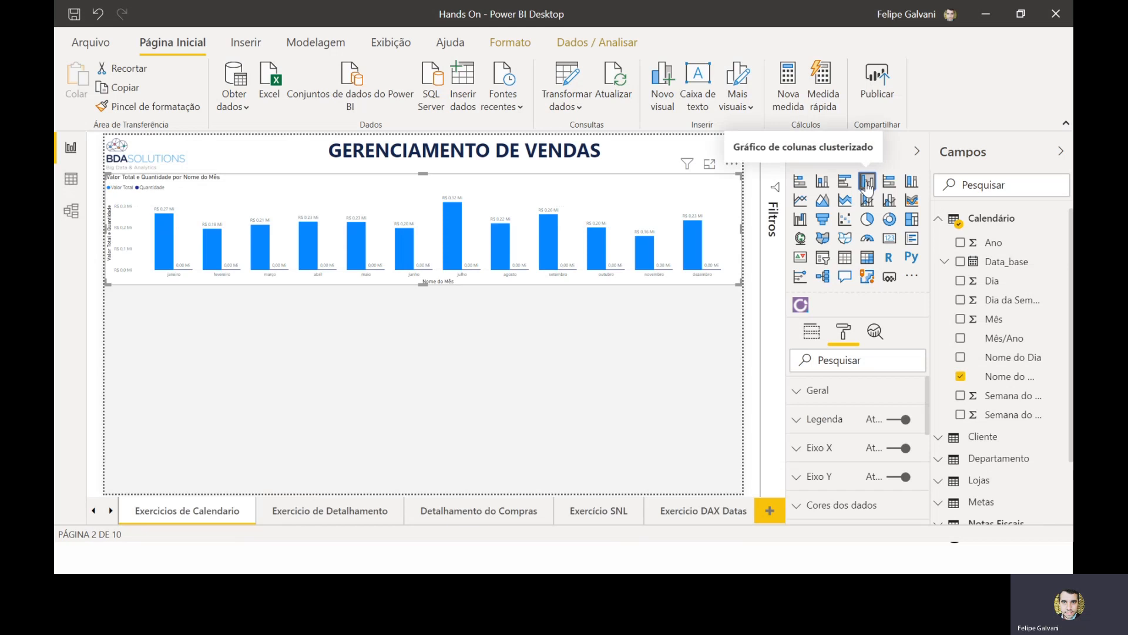
key(ctrl+z)
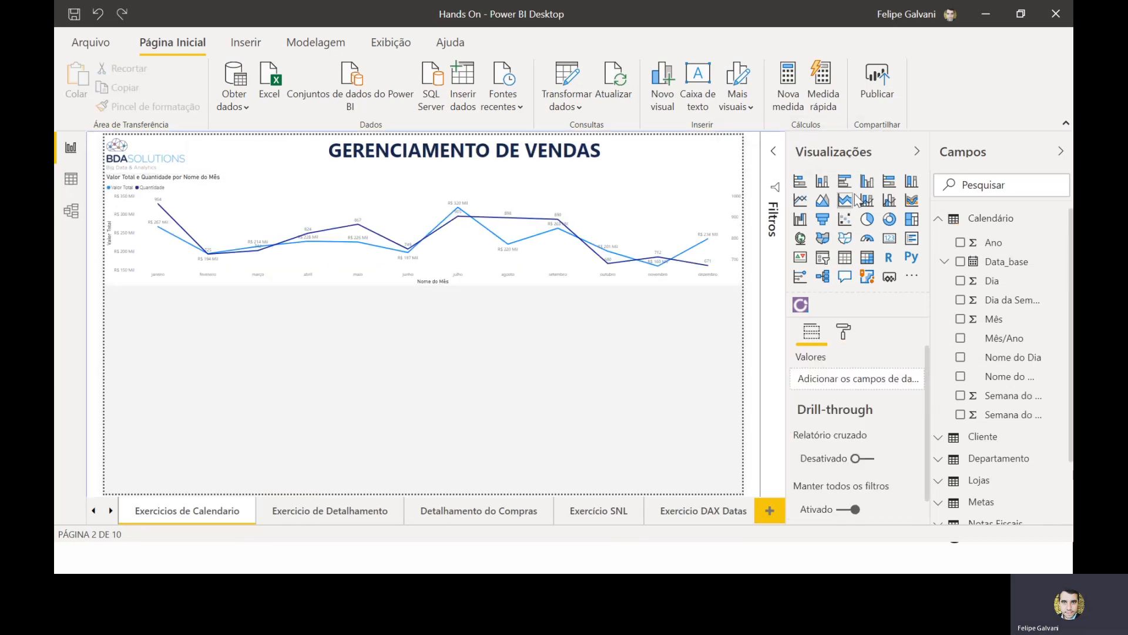
- Add a clustered column chart and, in focus mode, plot Valor Total from Notas Fiscais by Nome do Dia from Calendário
click(868, 181)
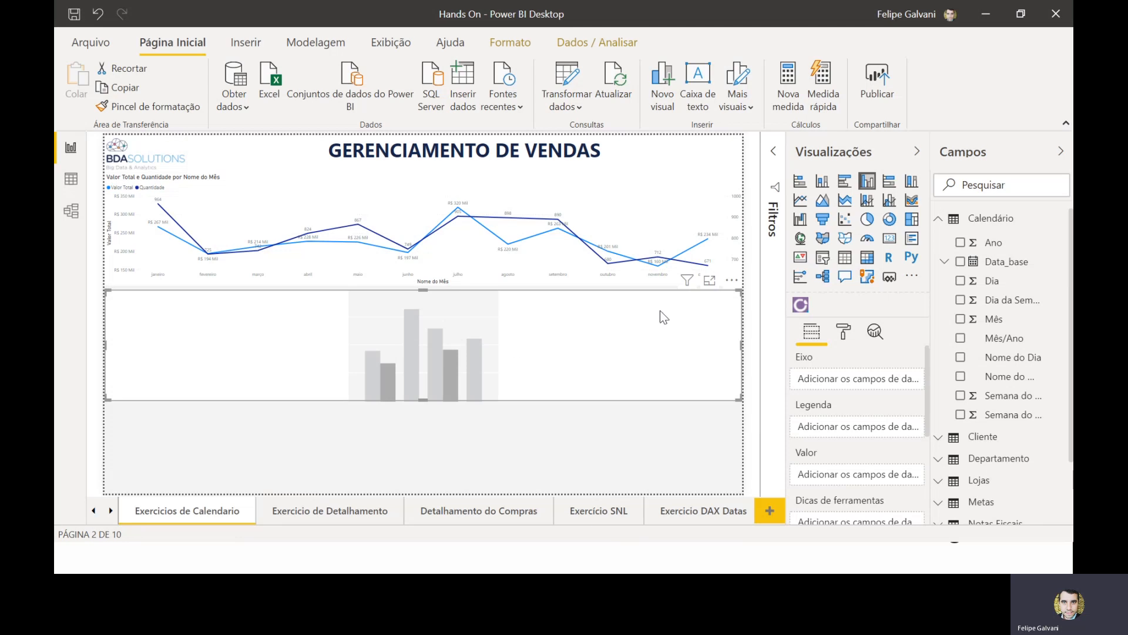
click(709, 280)
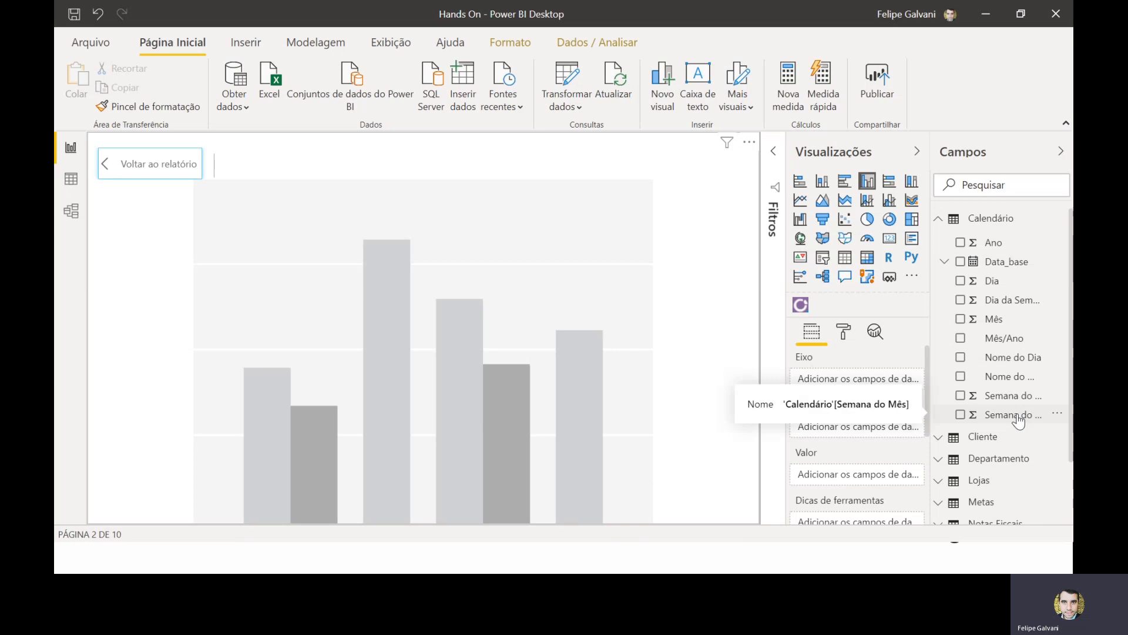
drag(999, 374, 852, 382)
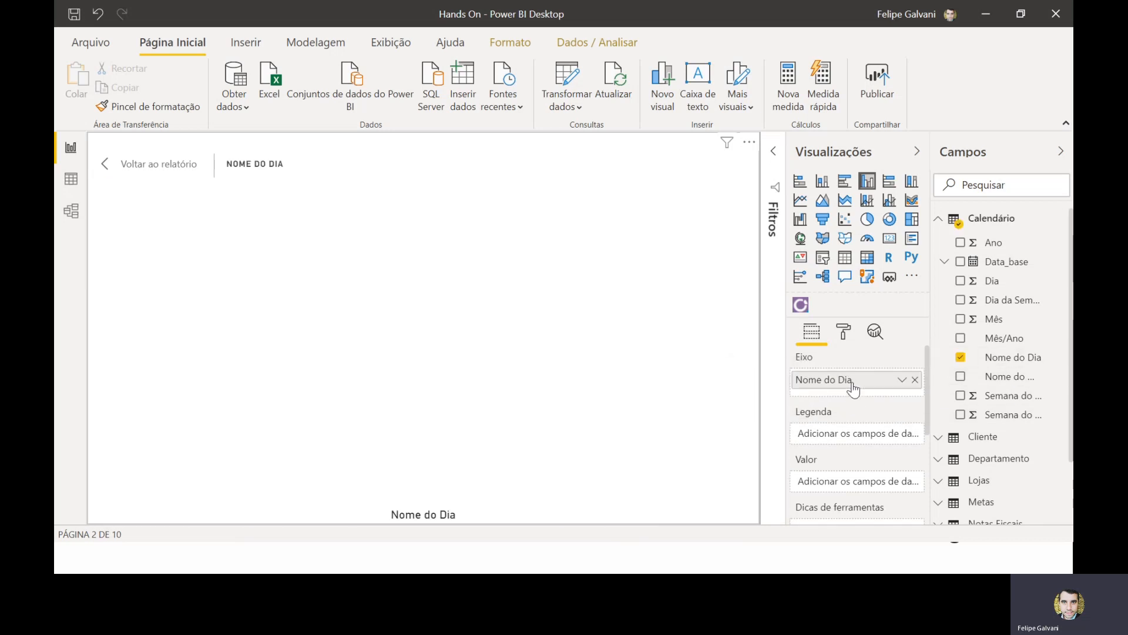
scroll(990, 378, down, 3)
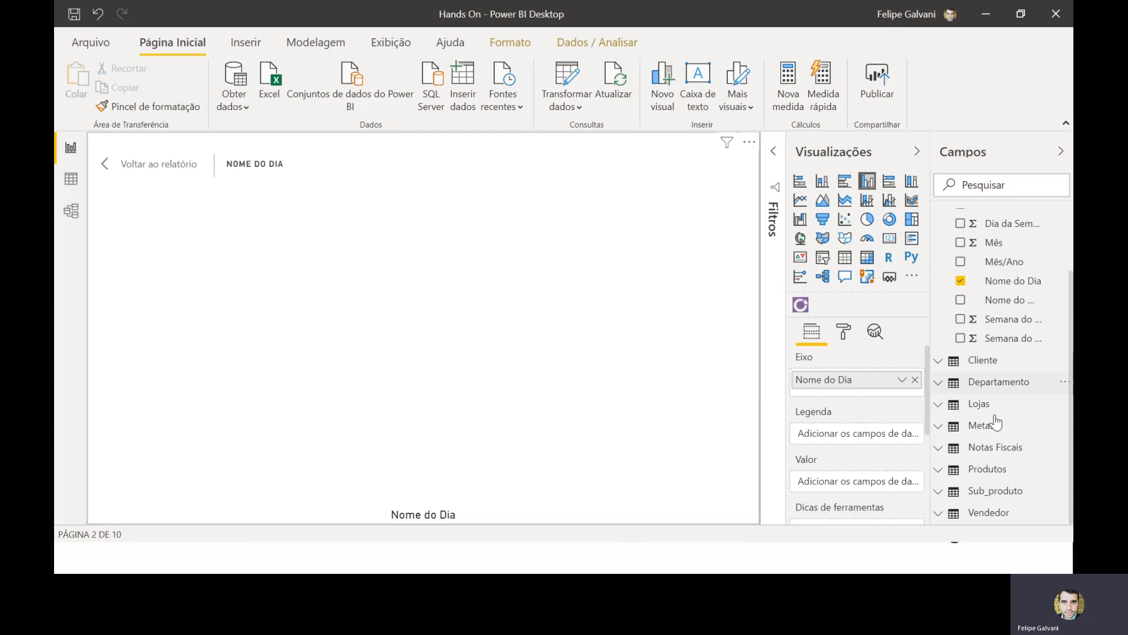
click(993, 448)
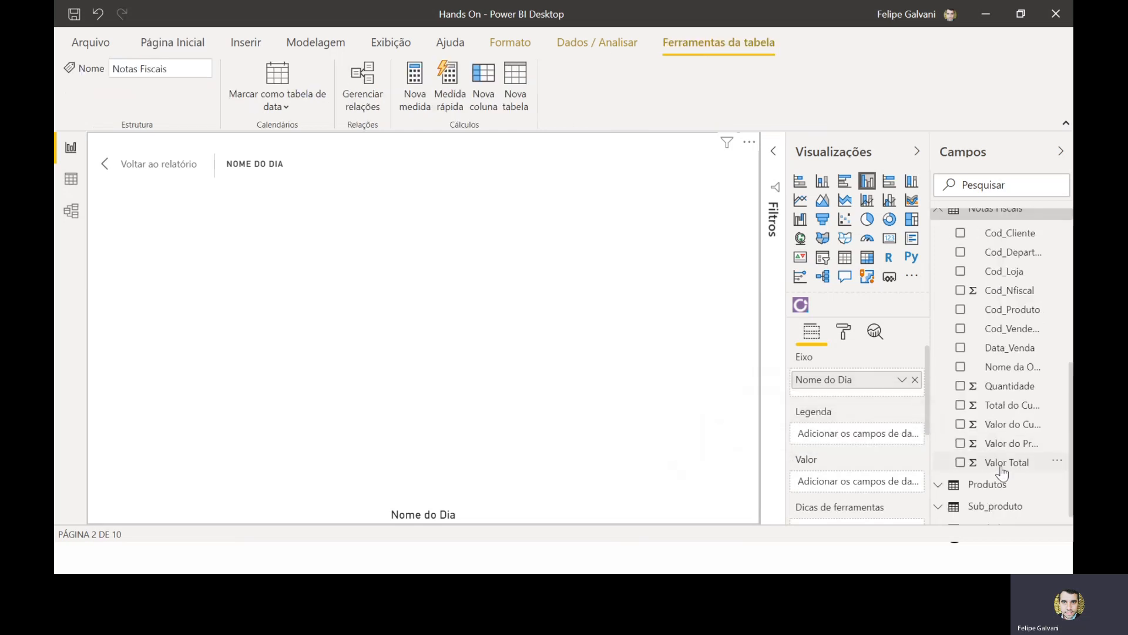
drag(961, 465, 877, 490)
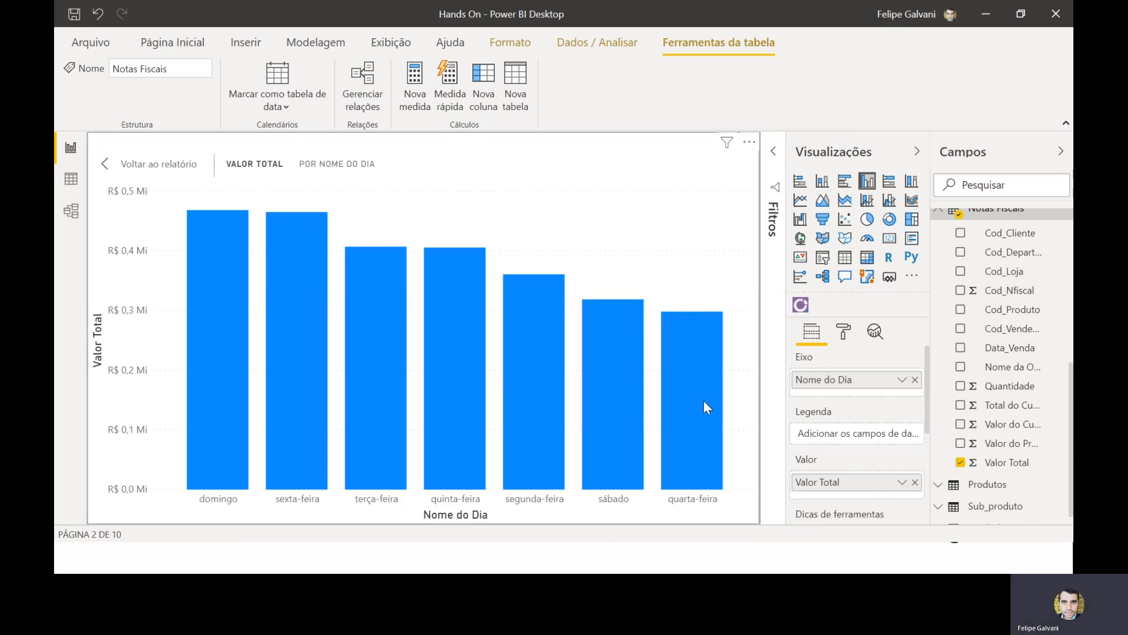
mouse_move(697, 404)
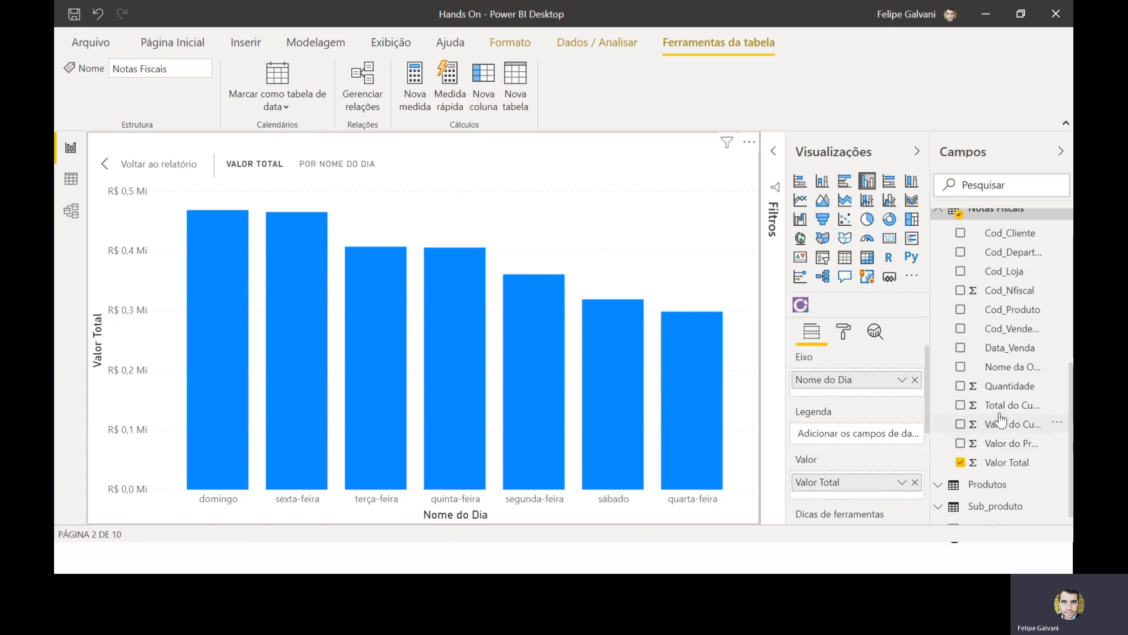
- Set the Nome do Dia column of the Calendário table to sort by Dia da Semana
scroll(1001, 420, up, 5)
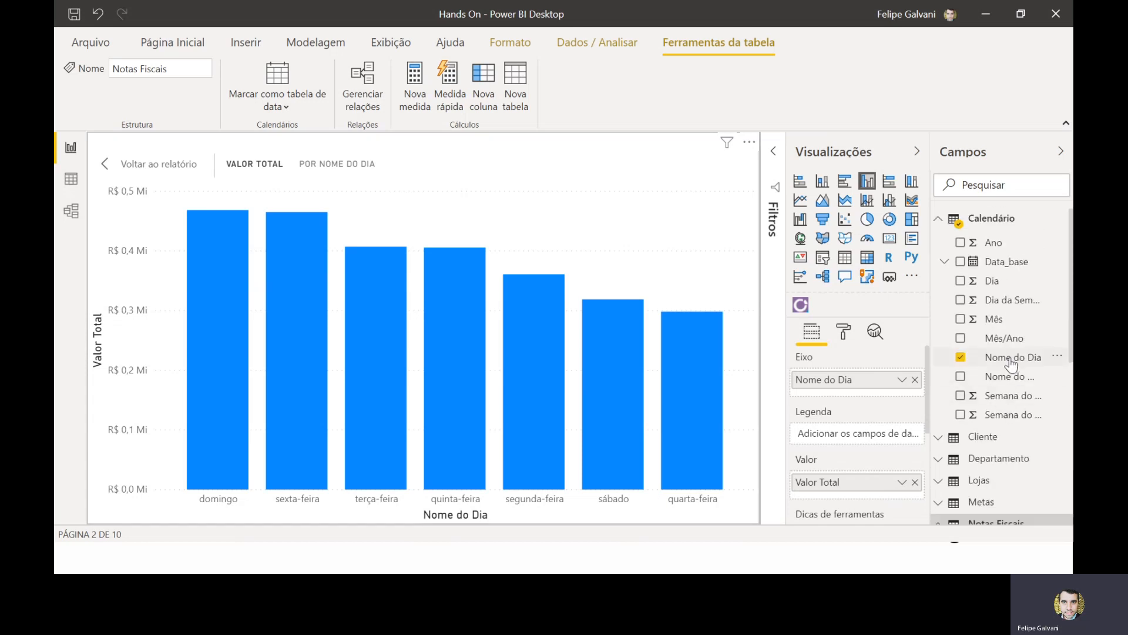
click(1011, 358)
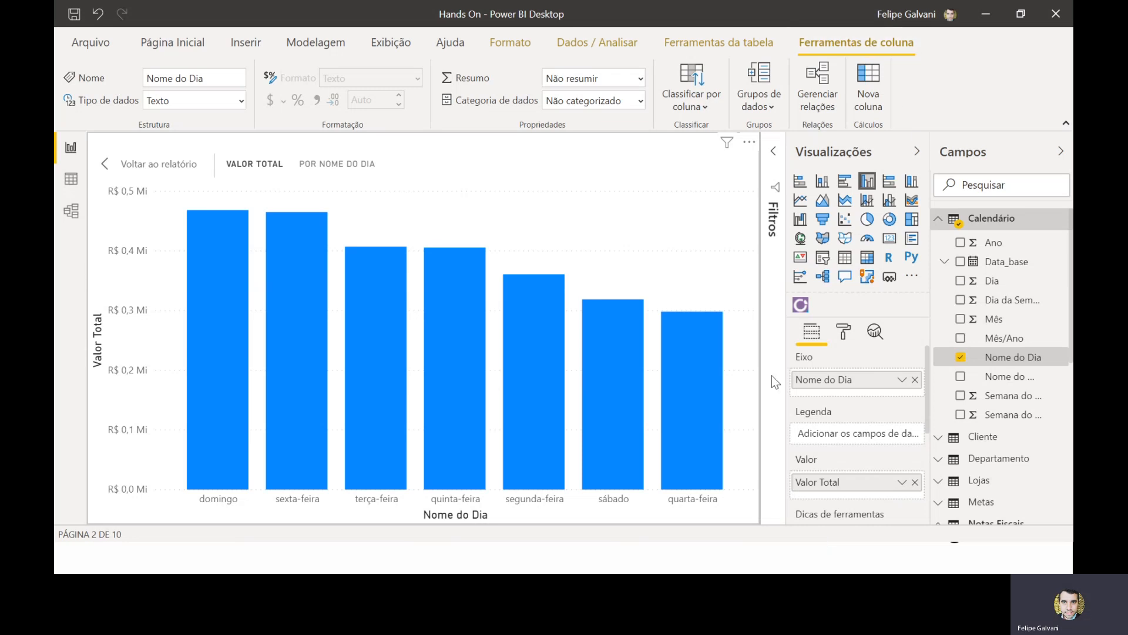
click(695, 108)
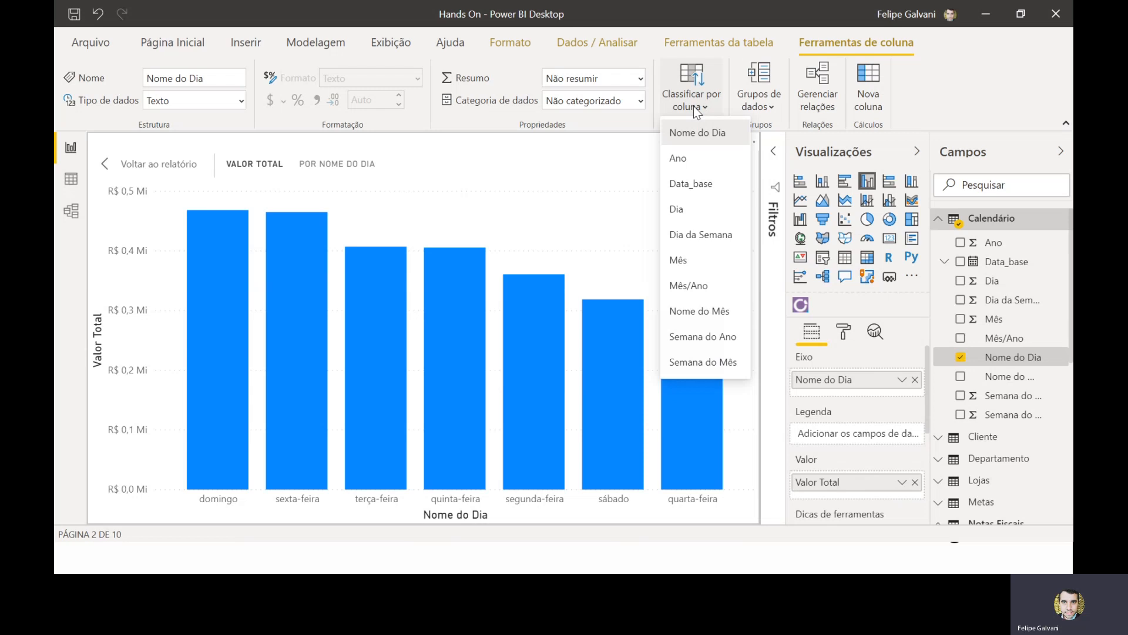
click(700, 237)
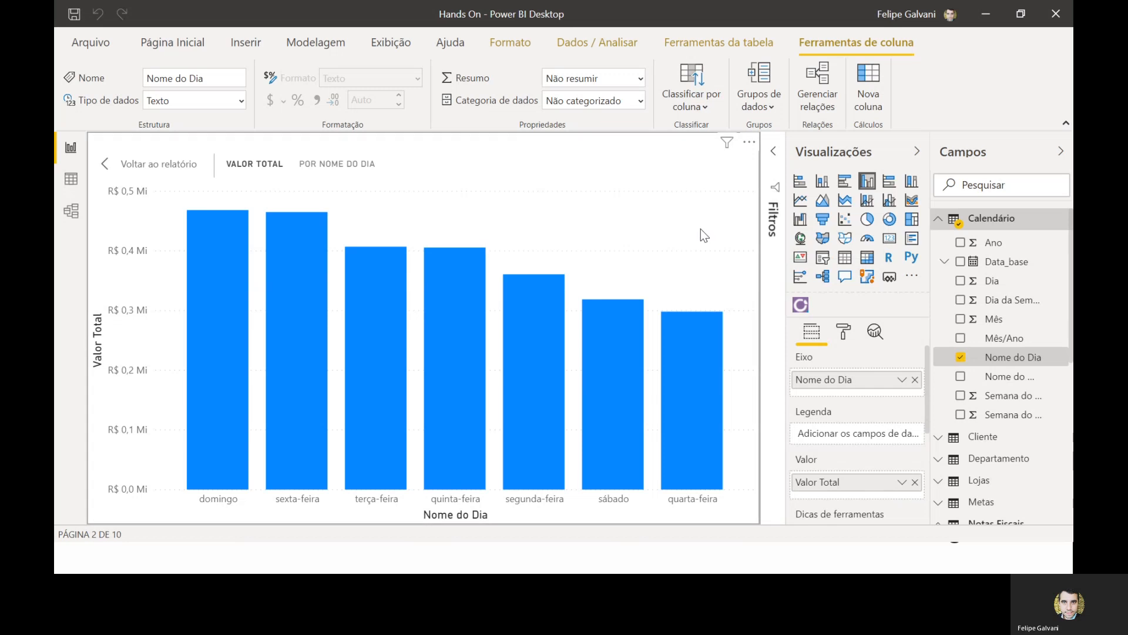
- Sort the column chart by Nome do Dia in ascending order
click(748, 144)
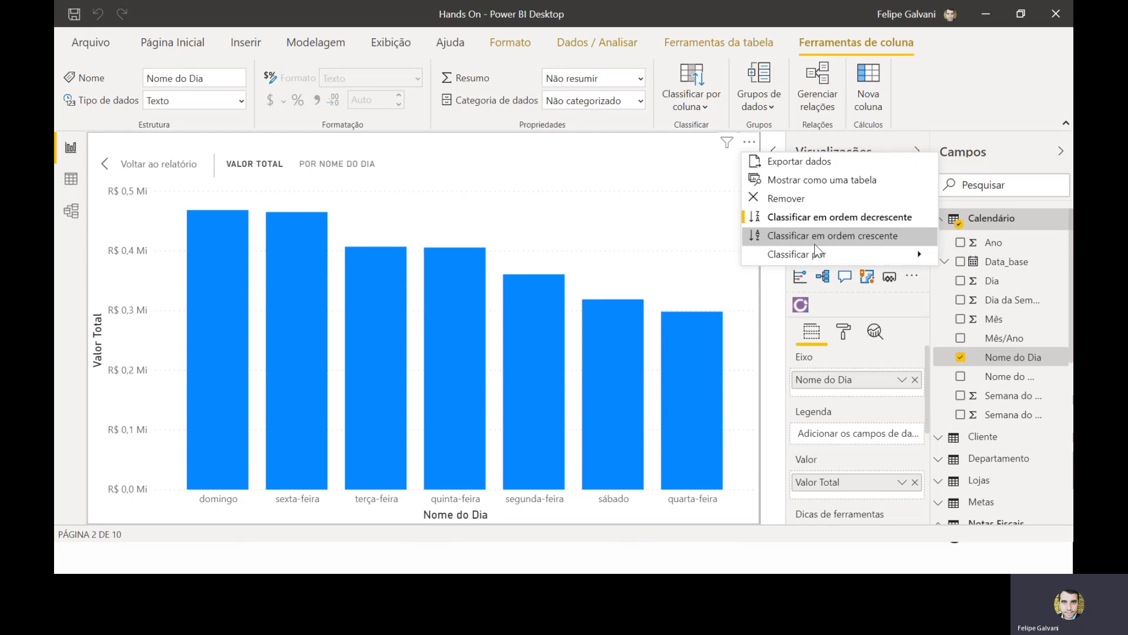
mouse_move(832, 255)
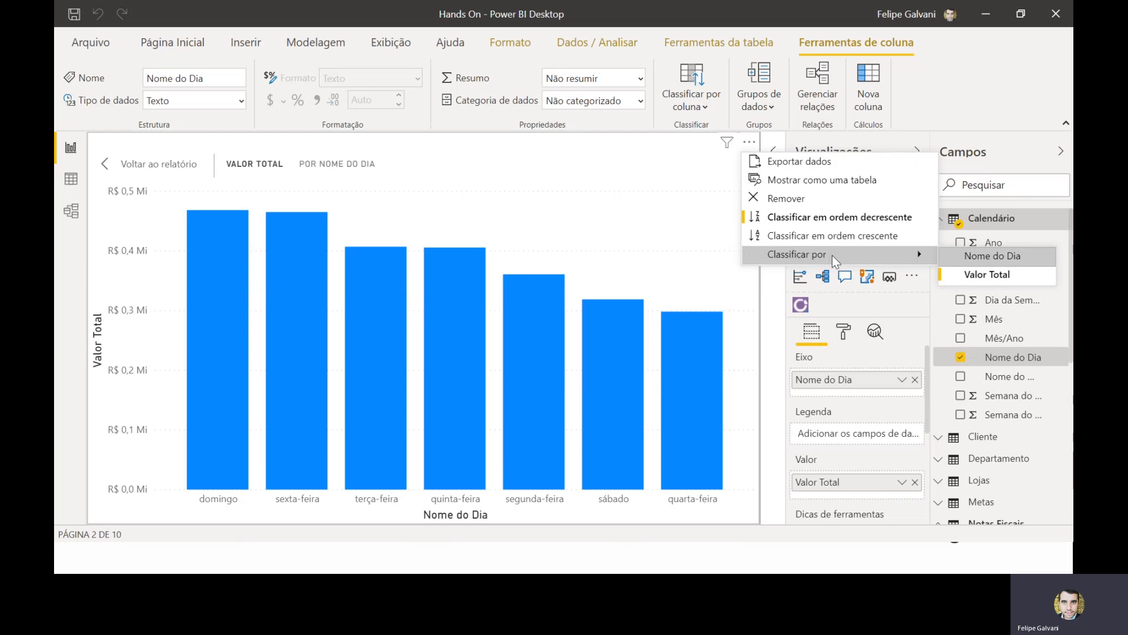
click(955, 259)
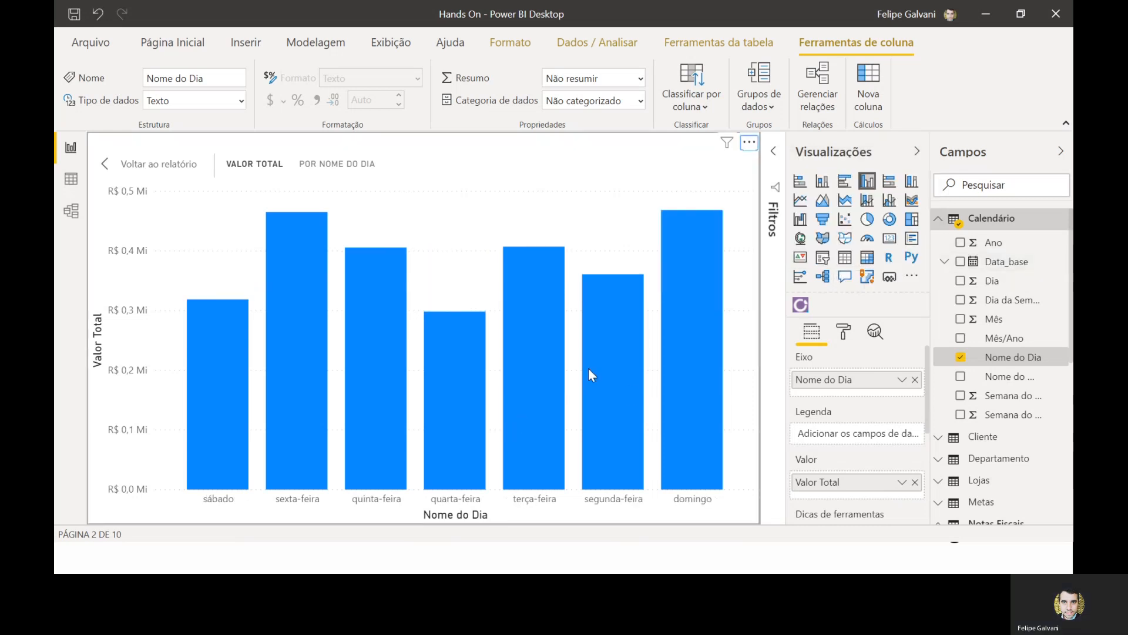
click(749, 142)
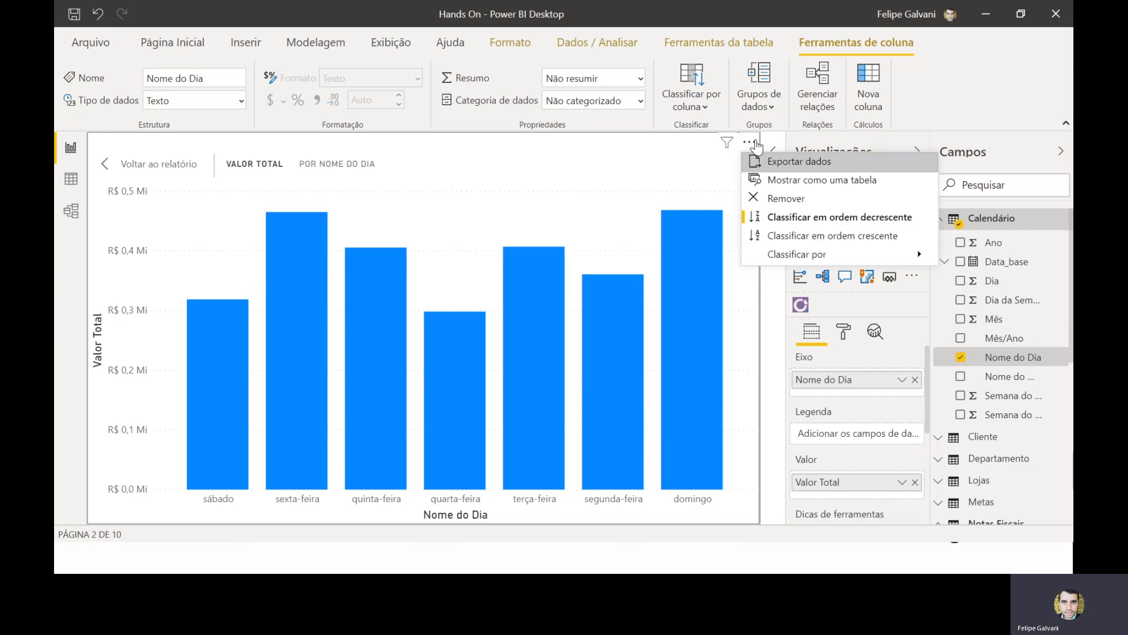
click(803, 236)
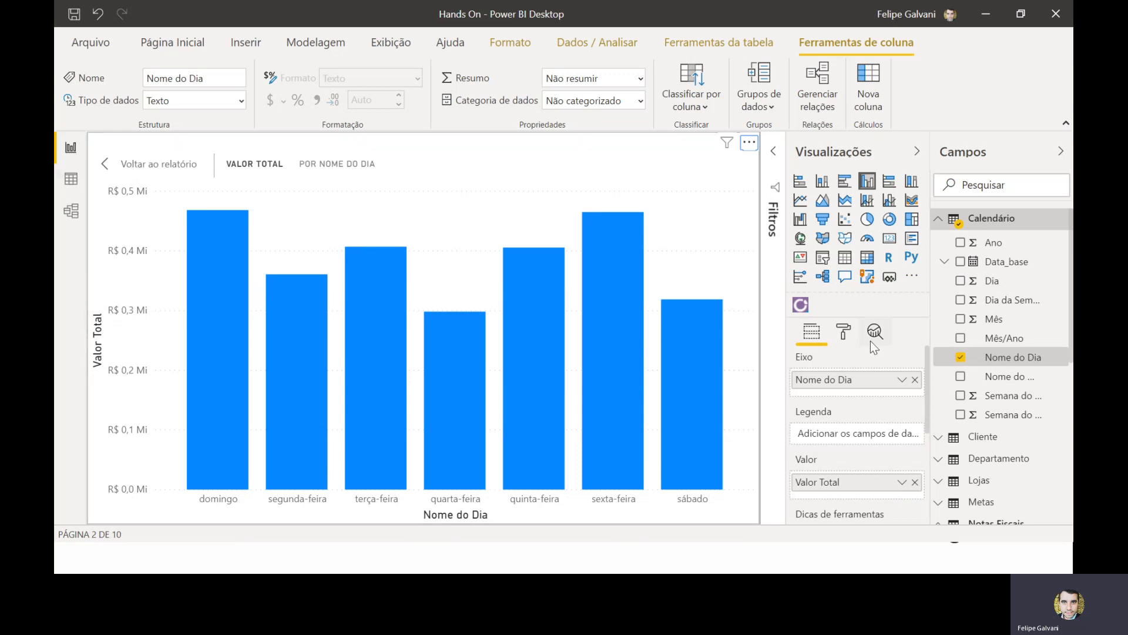
- Show the chart's data labels in Milhares with 0 decimal places, and return to the report page
click(844, 331)
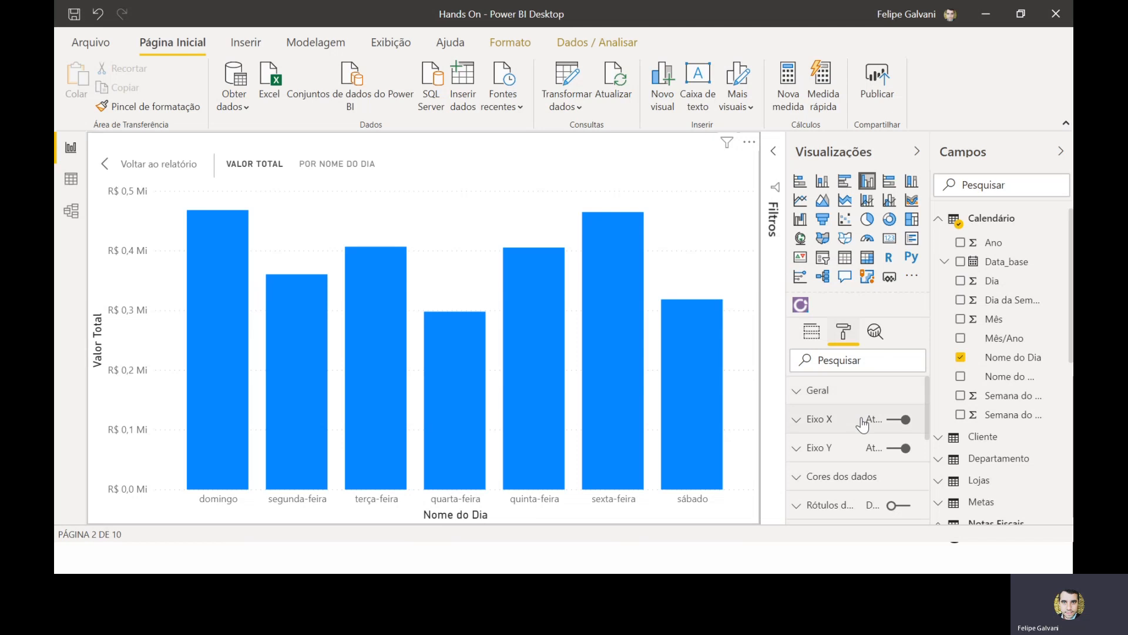
scroll(862, 426, down, 2)
click(891, 428)
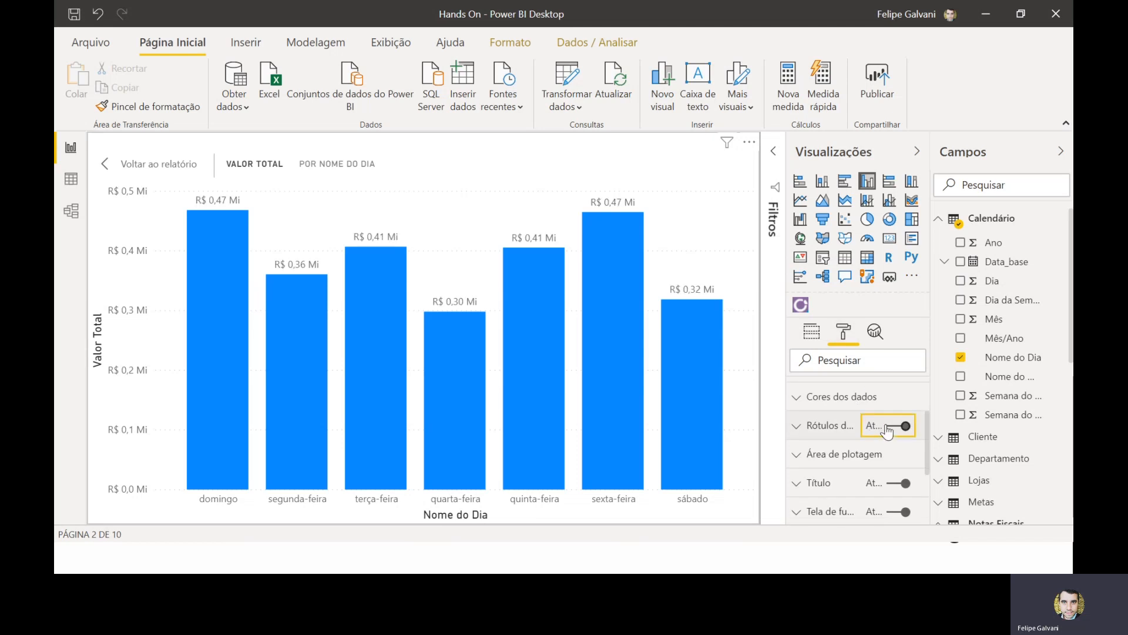
click(823, 428)
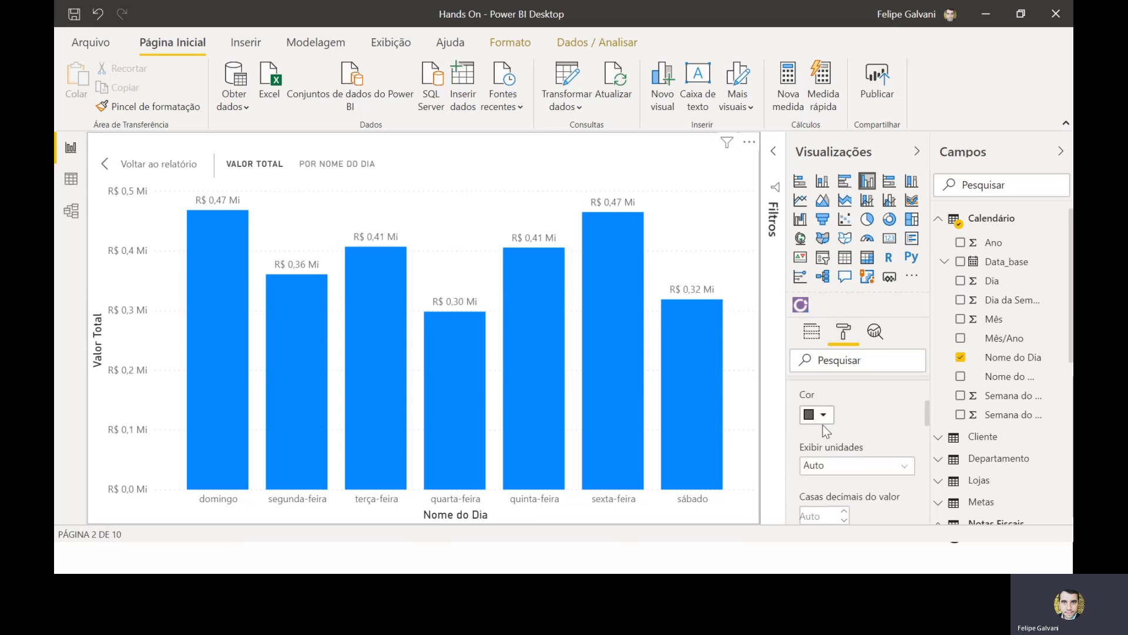
scroll(833, 453, down, 1)
click(858, 390)
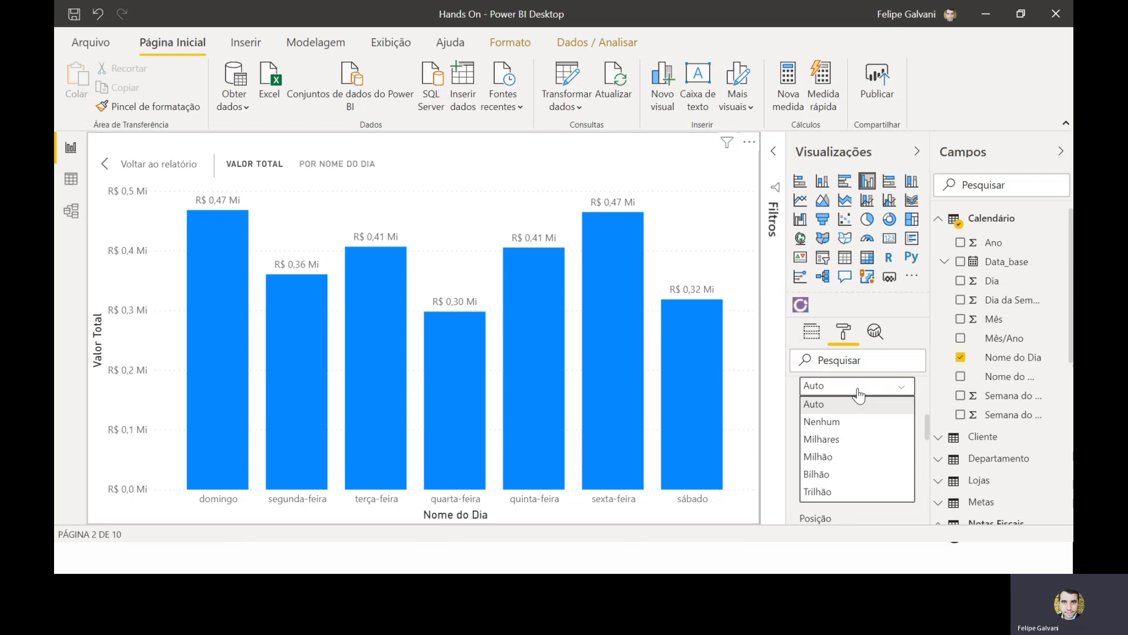
click(847, 439)
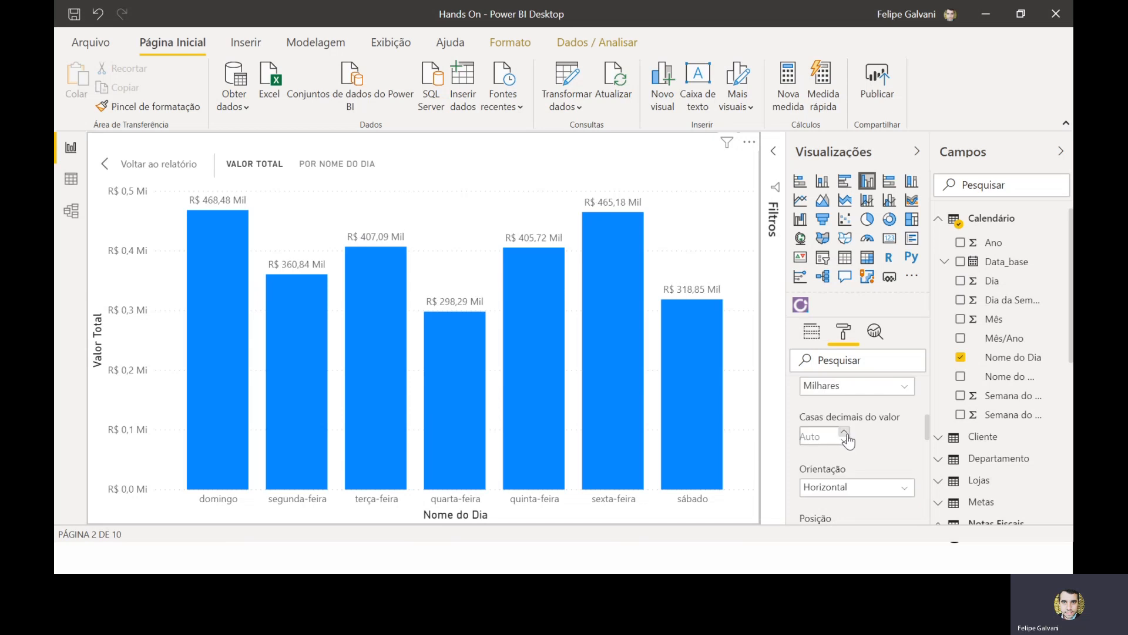
click(816, 435)
text(0)
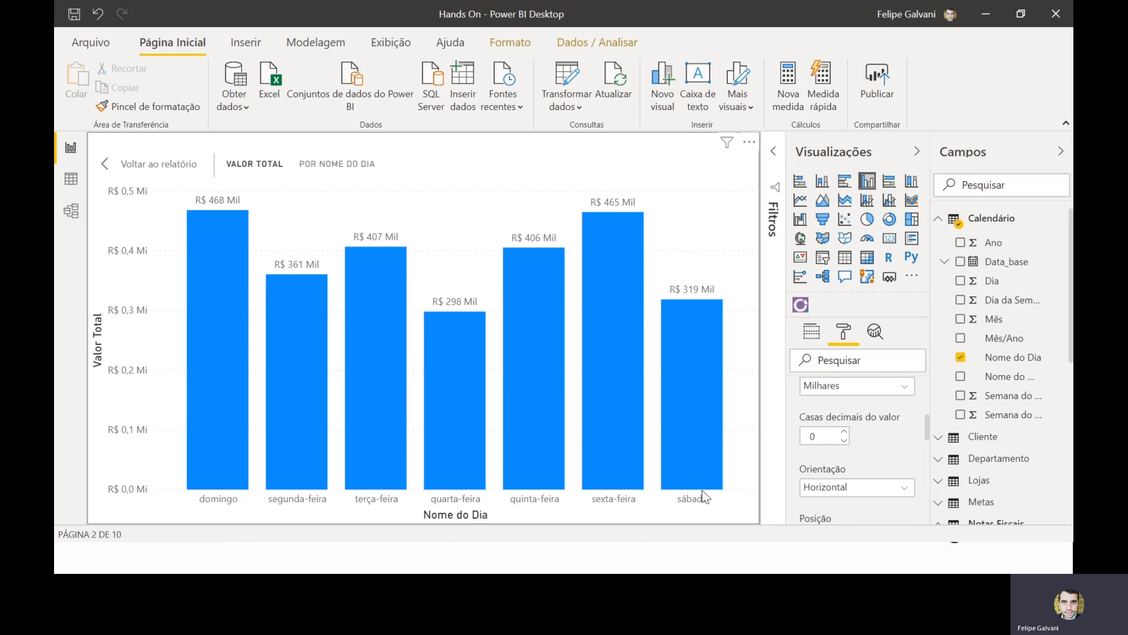
mouse_move(702, 490)
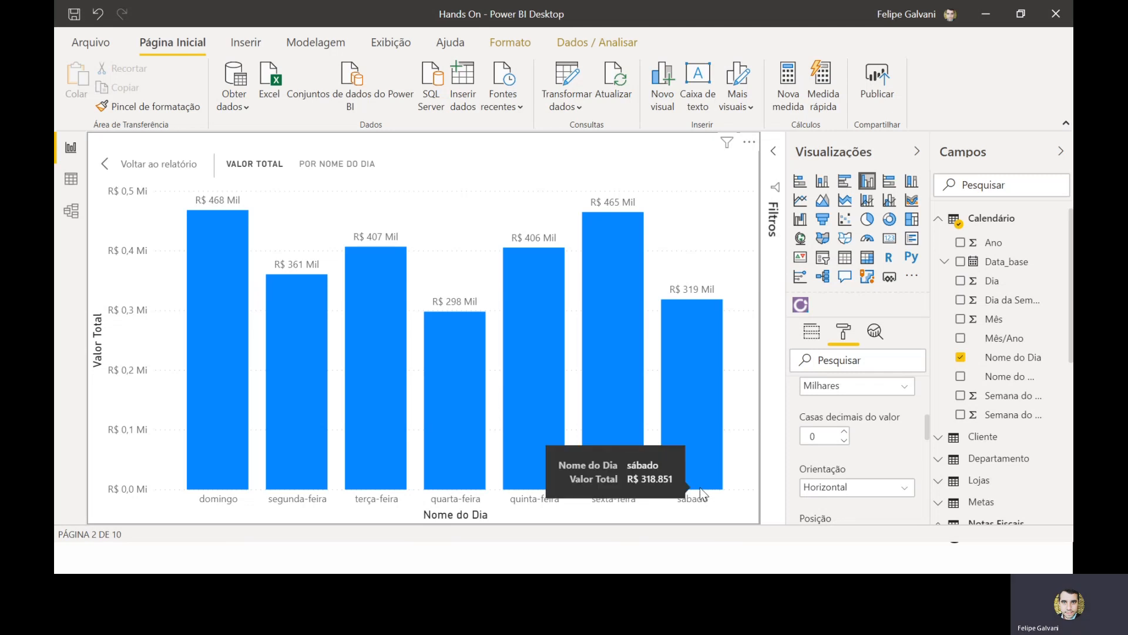
click(142, 169)
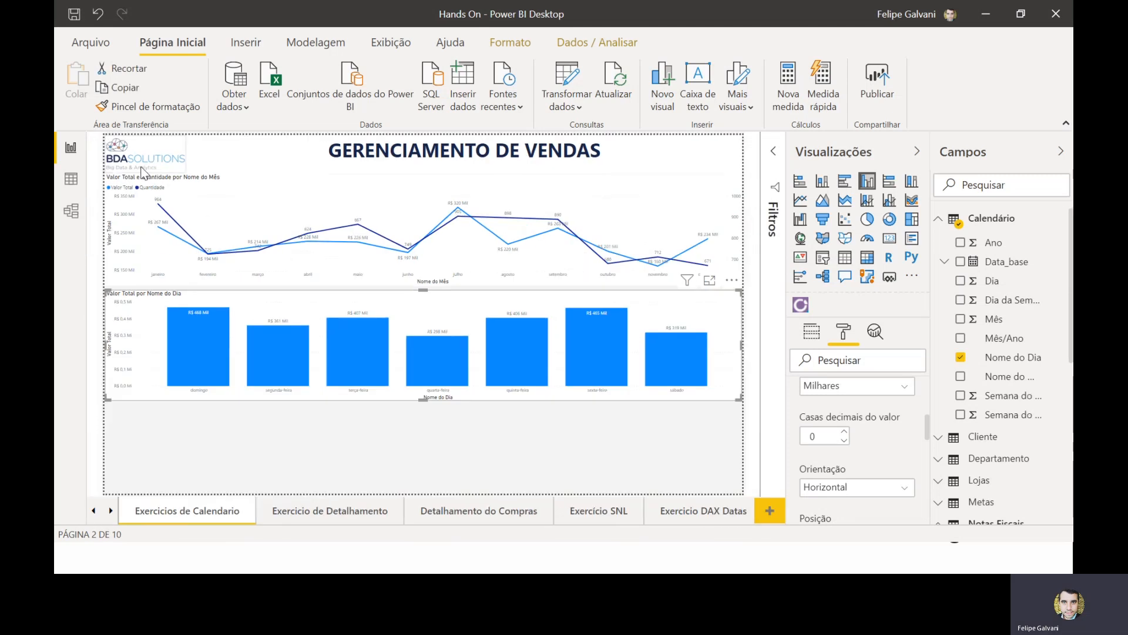
- Reduce the height of the monthly line chart and move the weekday column chart up directly beneath it
click(481, 181)
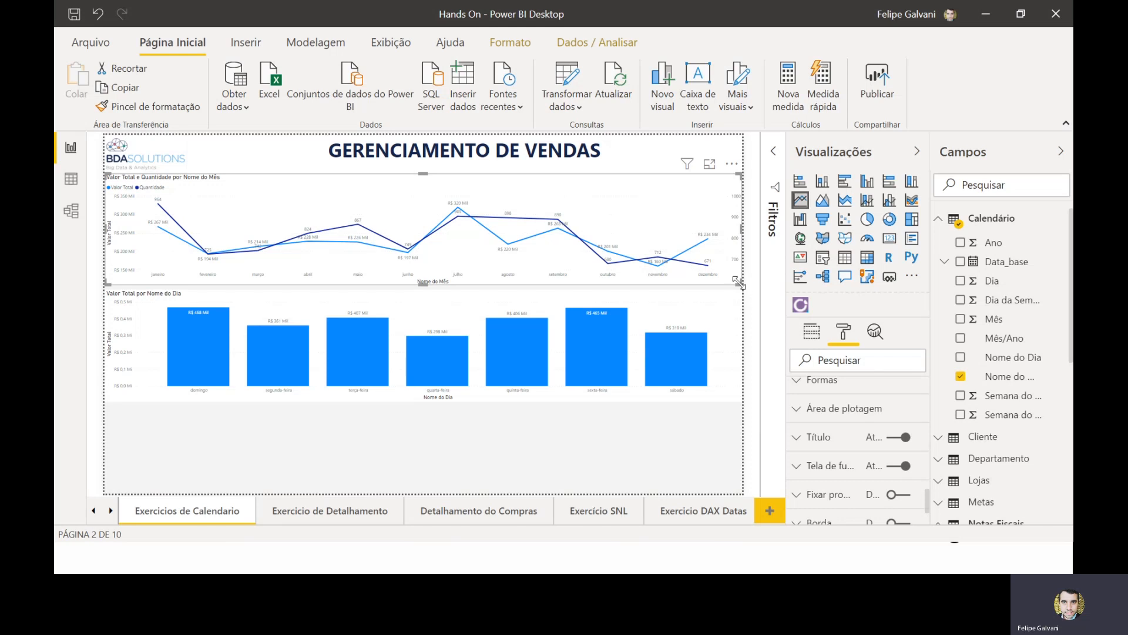
drag(740, 284, 745, 246)
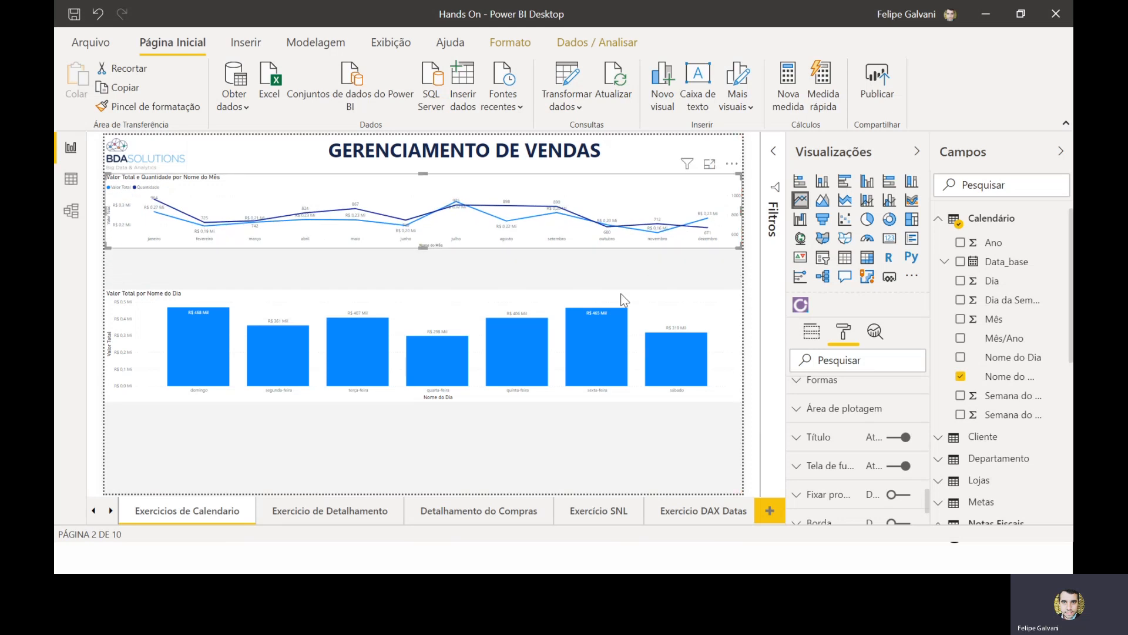
drag(617, 288, 626, 258)
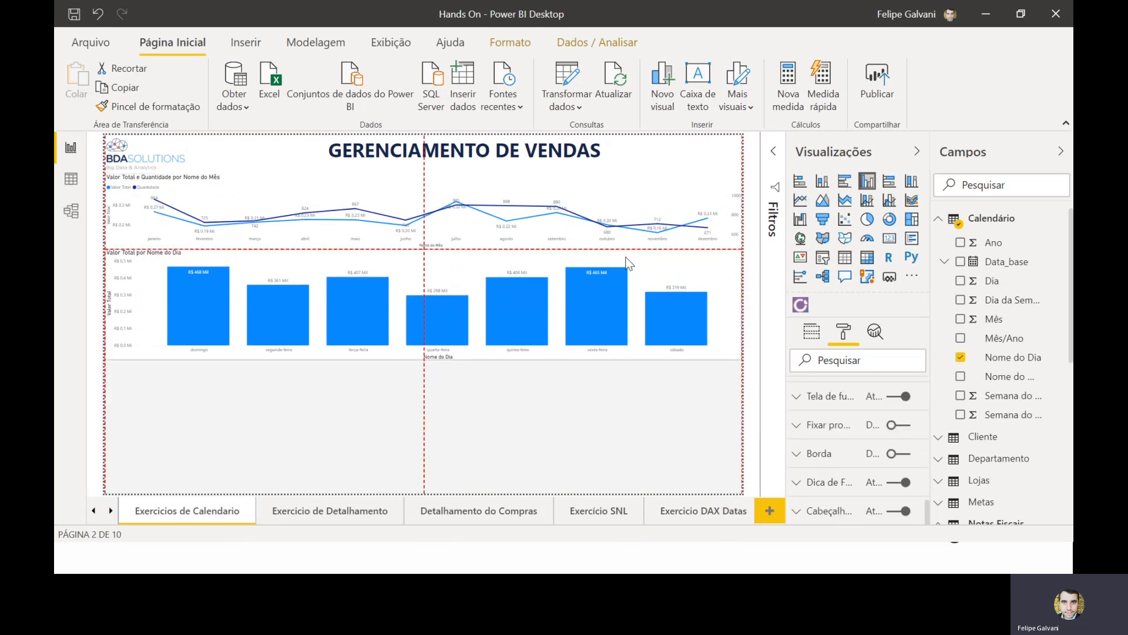
click(669, 386)
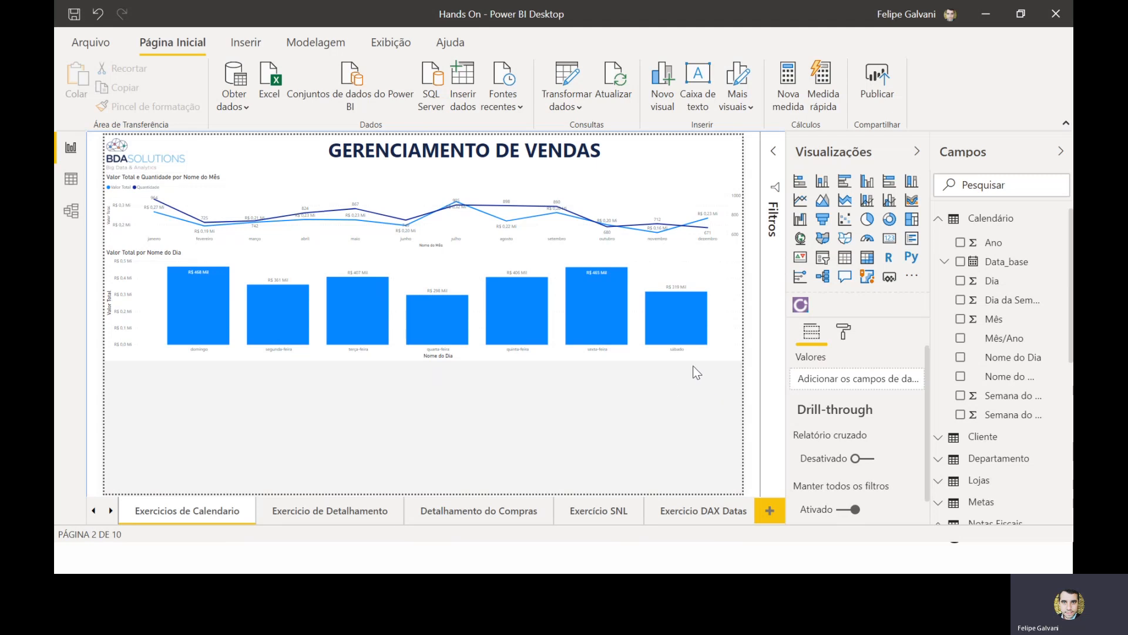
- Examine the VARIAÇÃO DE FATURAMENTO chart enlarged in the Hands On - Exercicios Resolvidos report, and return to the Hands On report
key(alt+Tab)
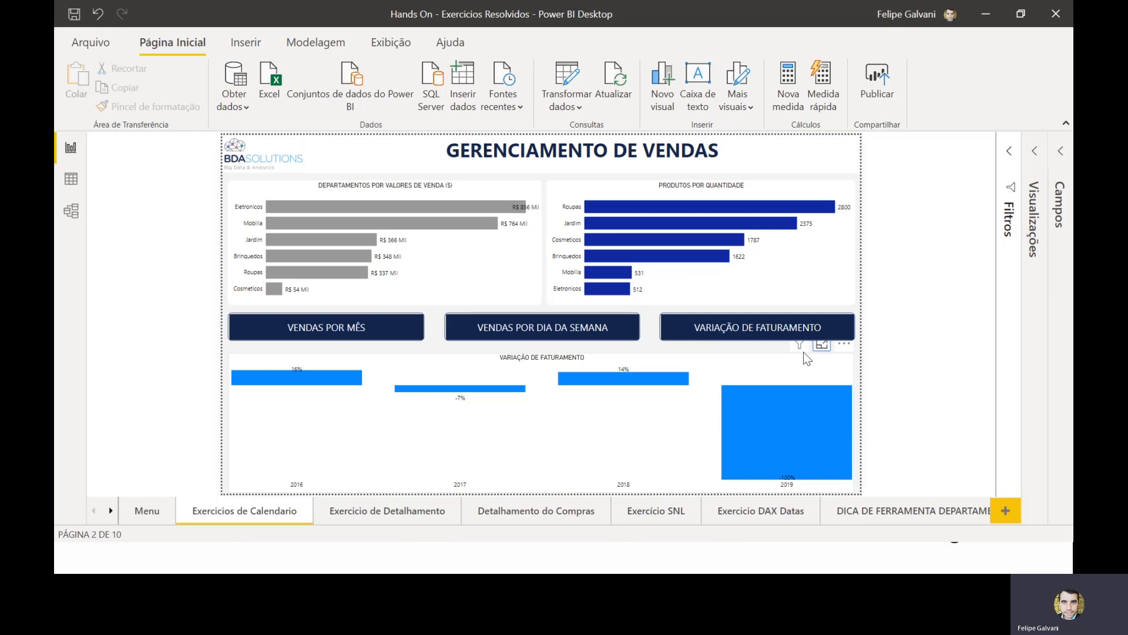
click(821, 347)
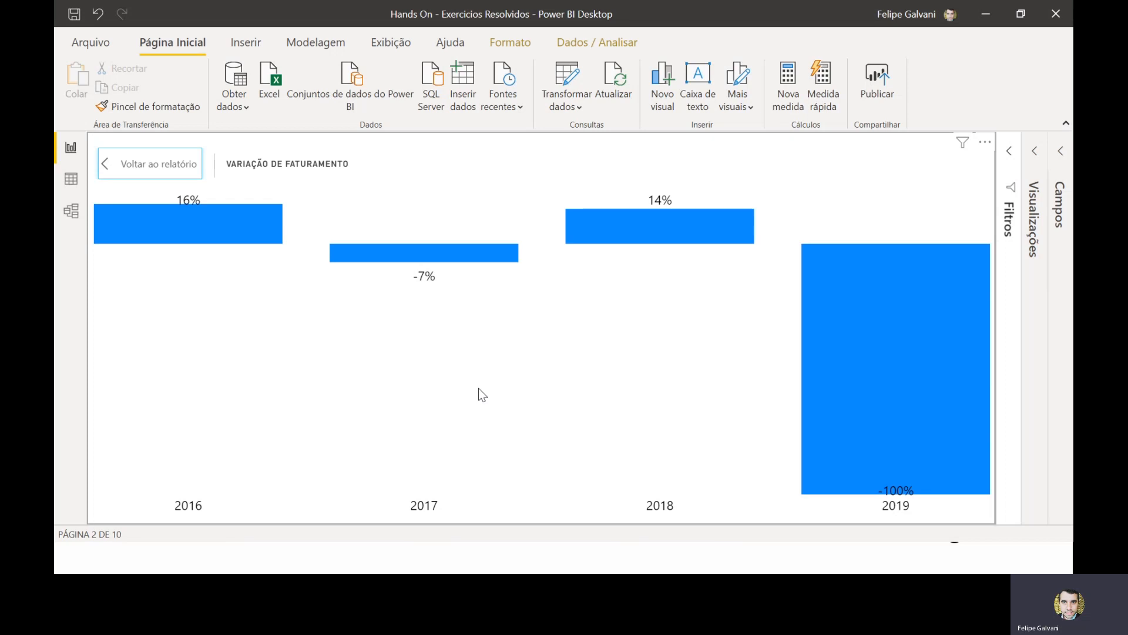
key(Escape)
key(alt+Tab)
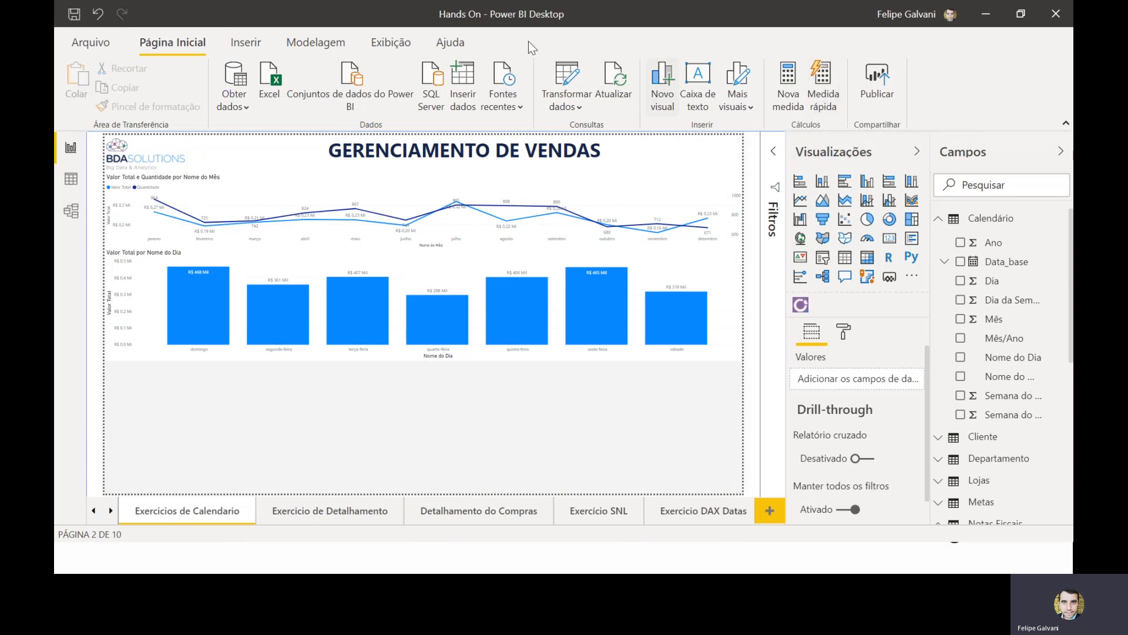
- Start a new quick measure in the Calendário table using the Alteração ano a ano calculation
click(316, 43)
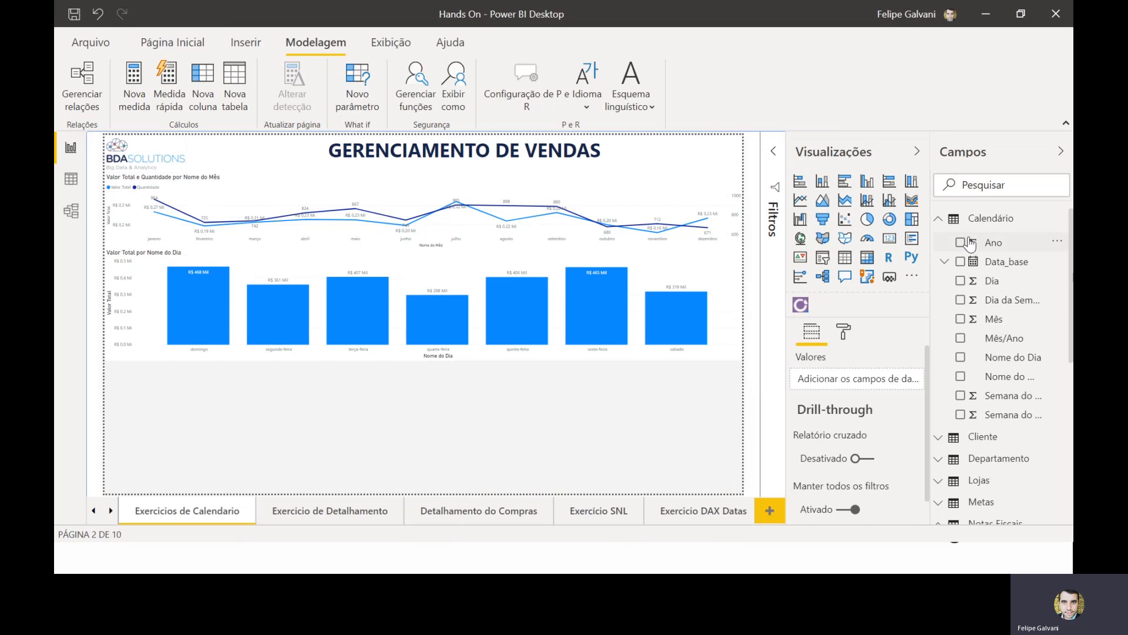
right_click(991, 225)
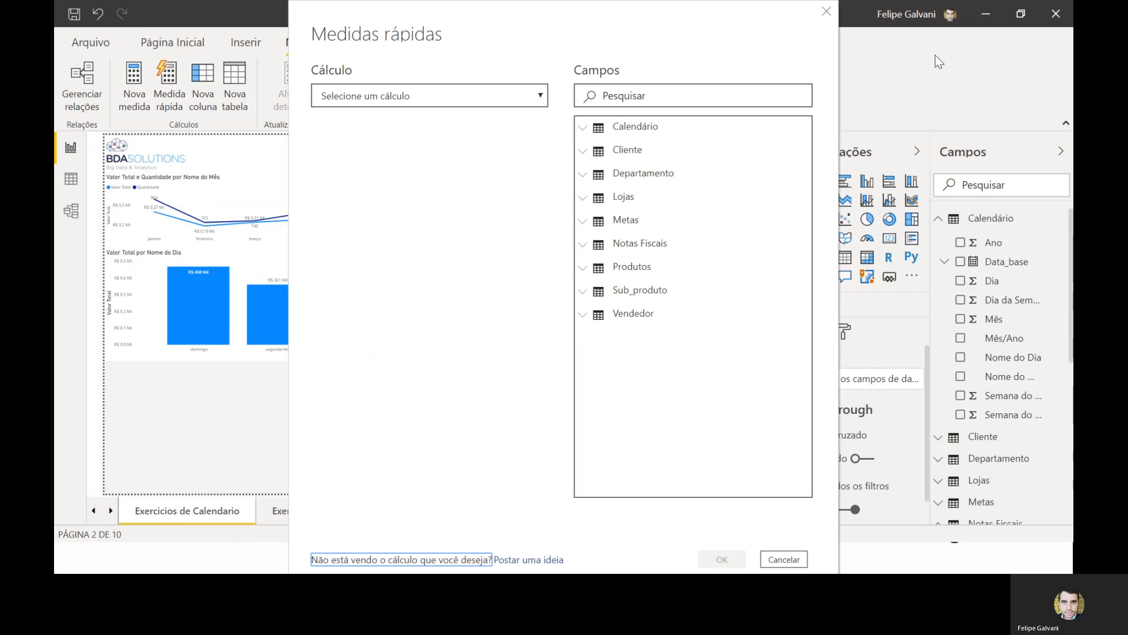
click(450, 98)
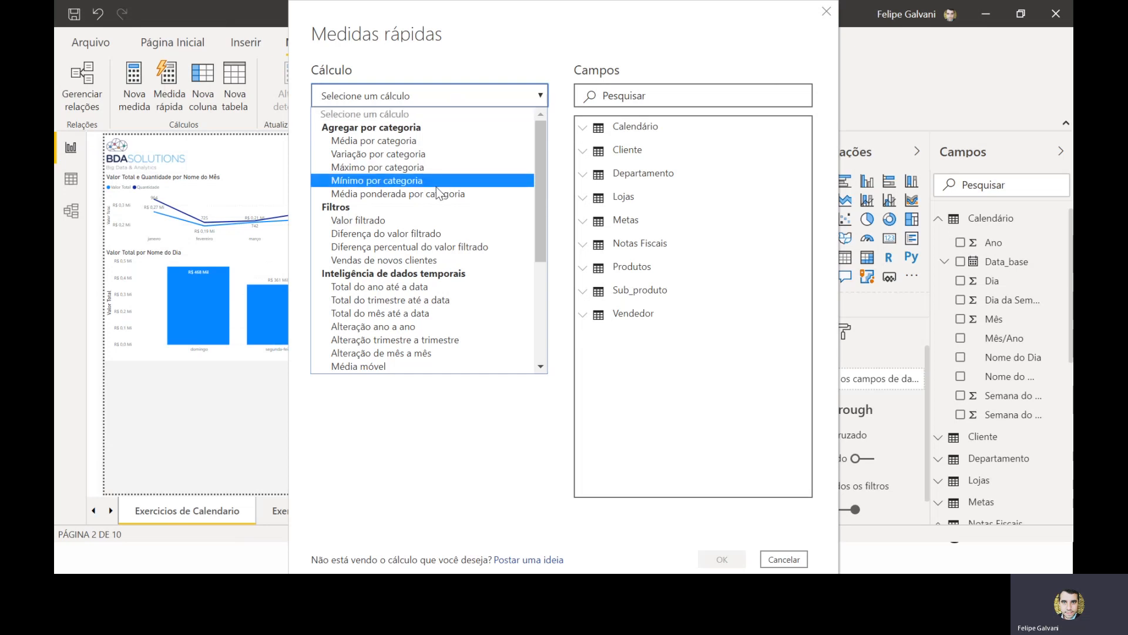
scroll(445, 198, down, 5)
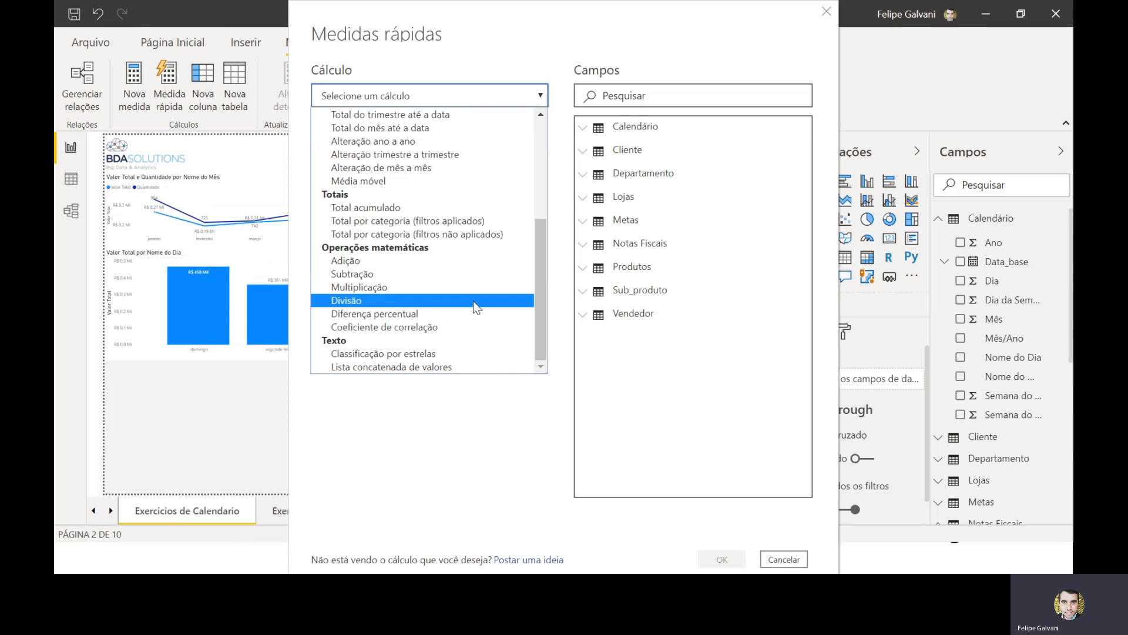
scroll(483, 365, up, 5)
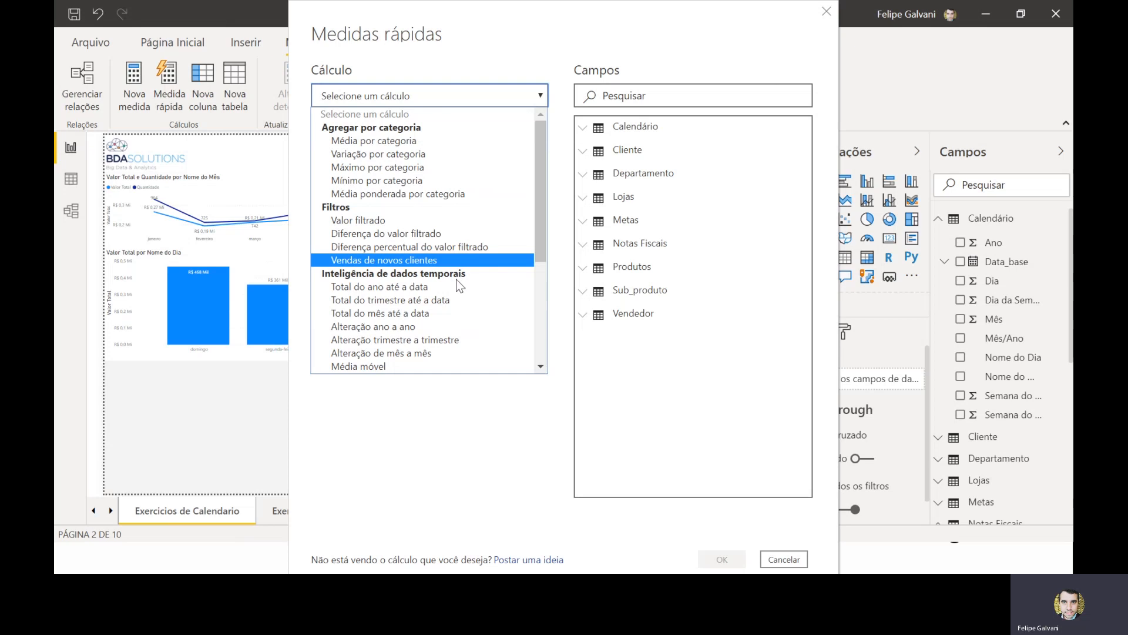
scroll(458, 276, down, 2)
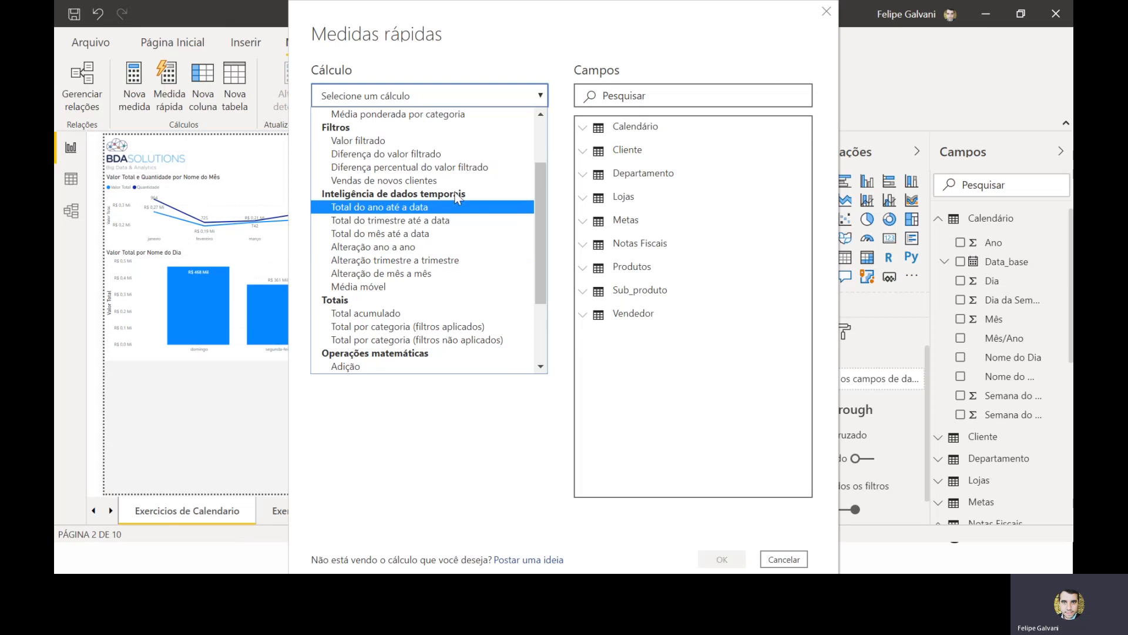
click(357, 248)
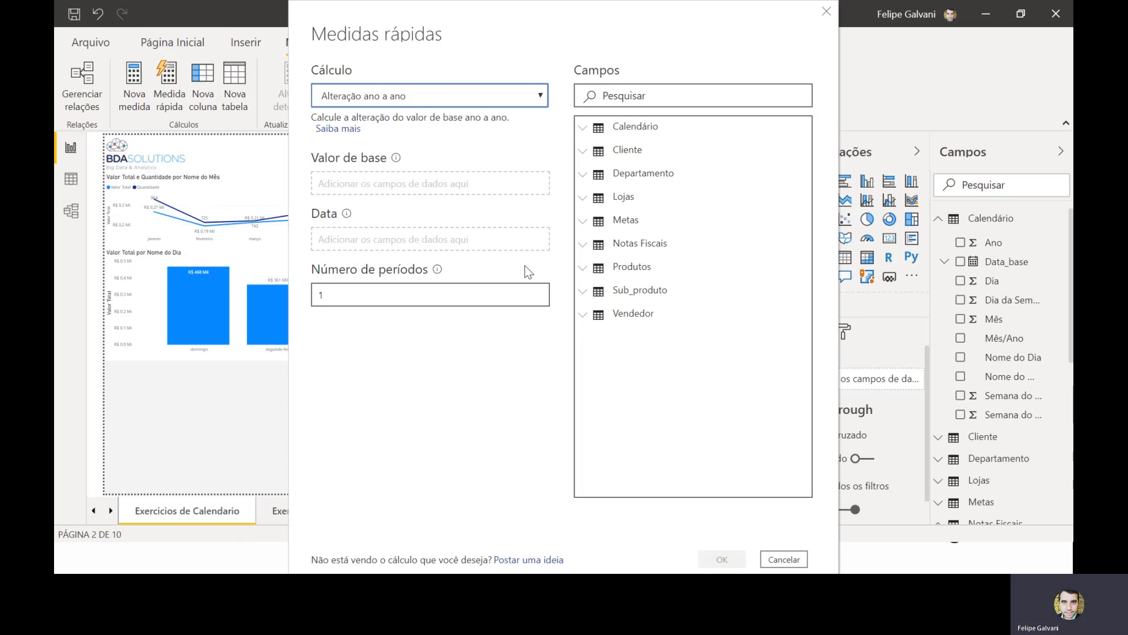
- Set the base value to the sum of Valor Total from Notas Fiscais and the date to Data_base from Calendário
click(582, 245)
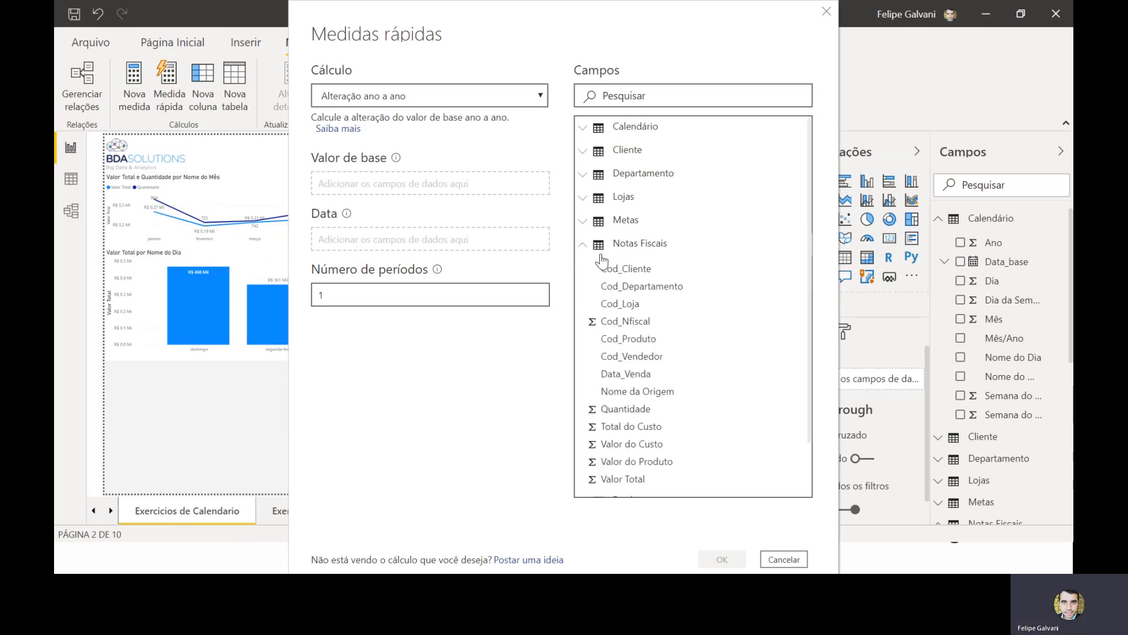
scroll(593, 265, down, 1)
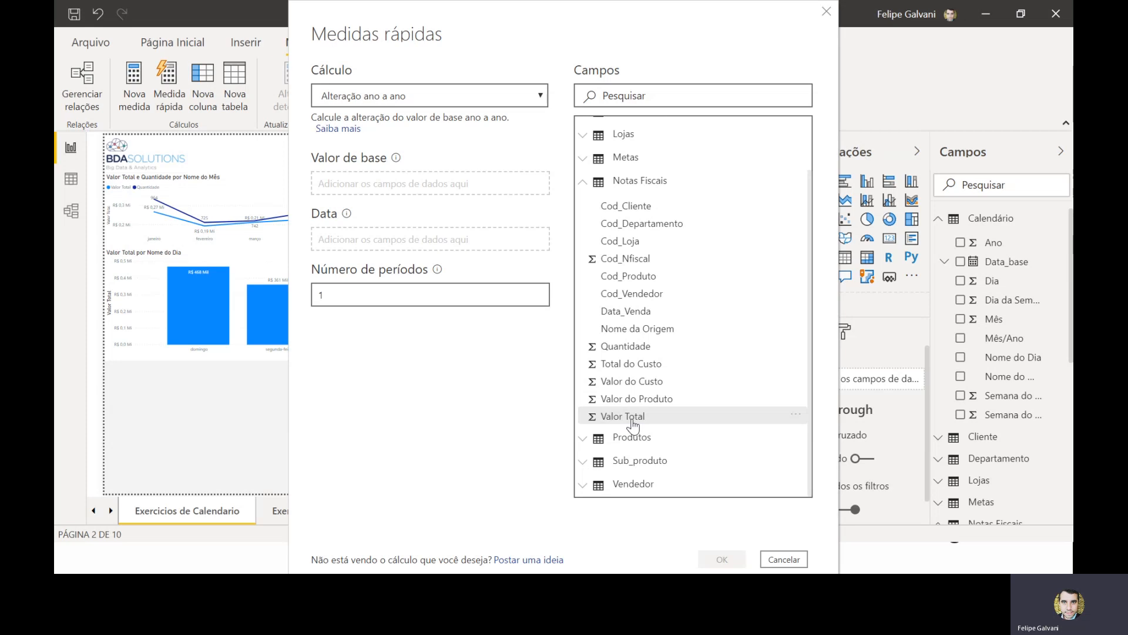
drag(633, 418, 394, 193)
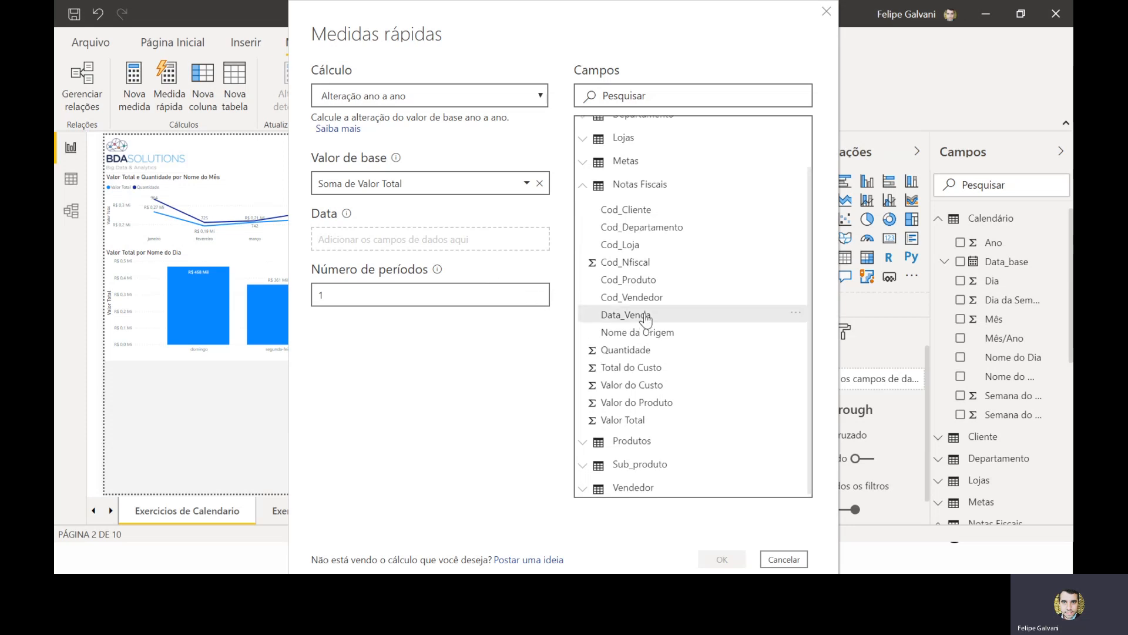
scroll(620, 317, up, 1)
click(585, 244)
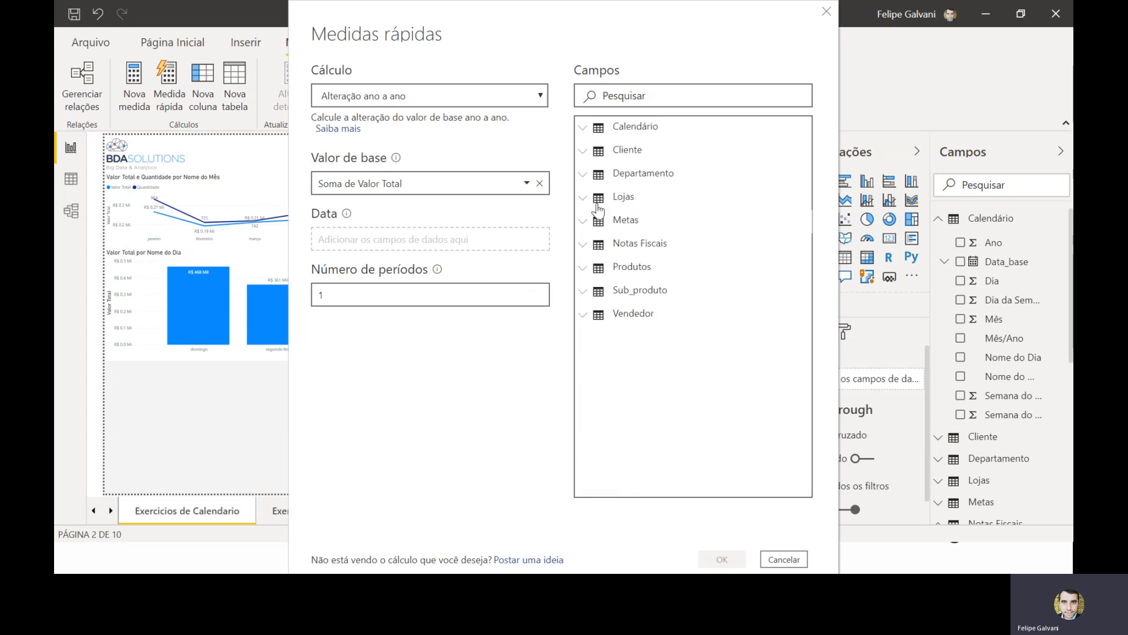
click(583, 127)
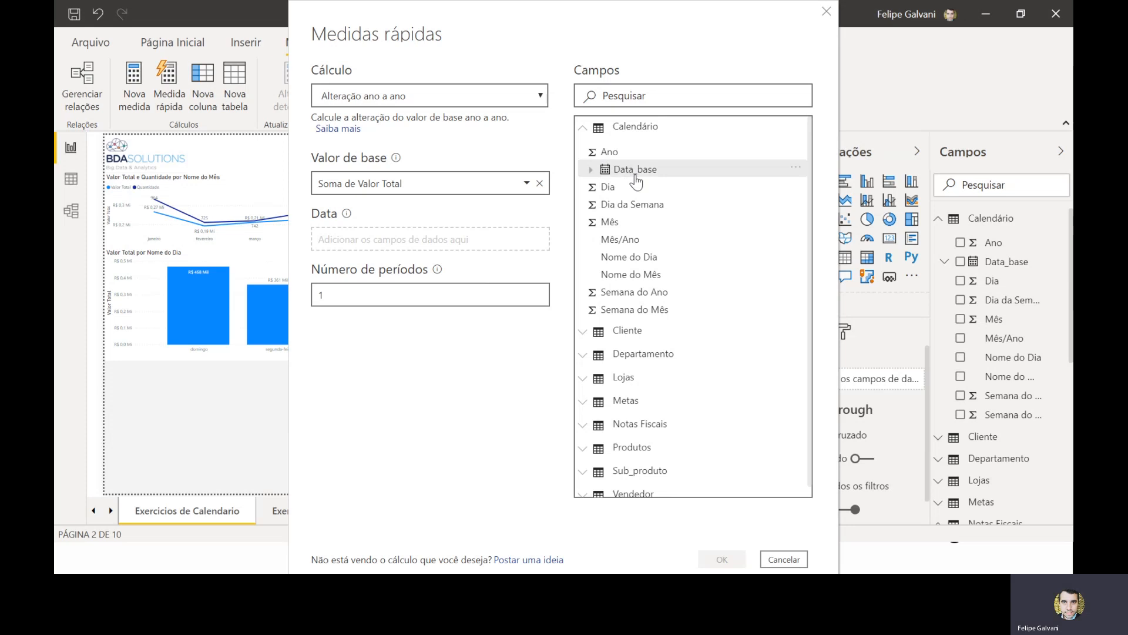
drag(647, 171, 393, 247)
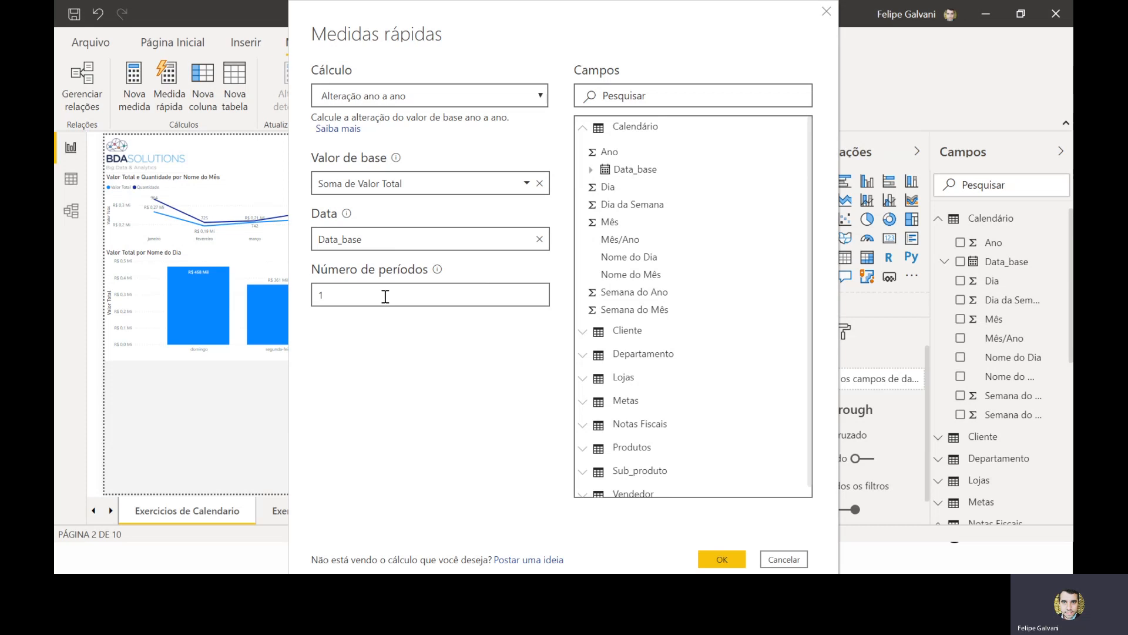
- Create the quick measure with 1 period, review its DAX formula, and close the formula without changes
click(385, 296)
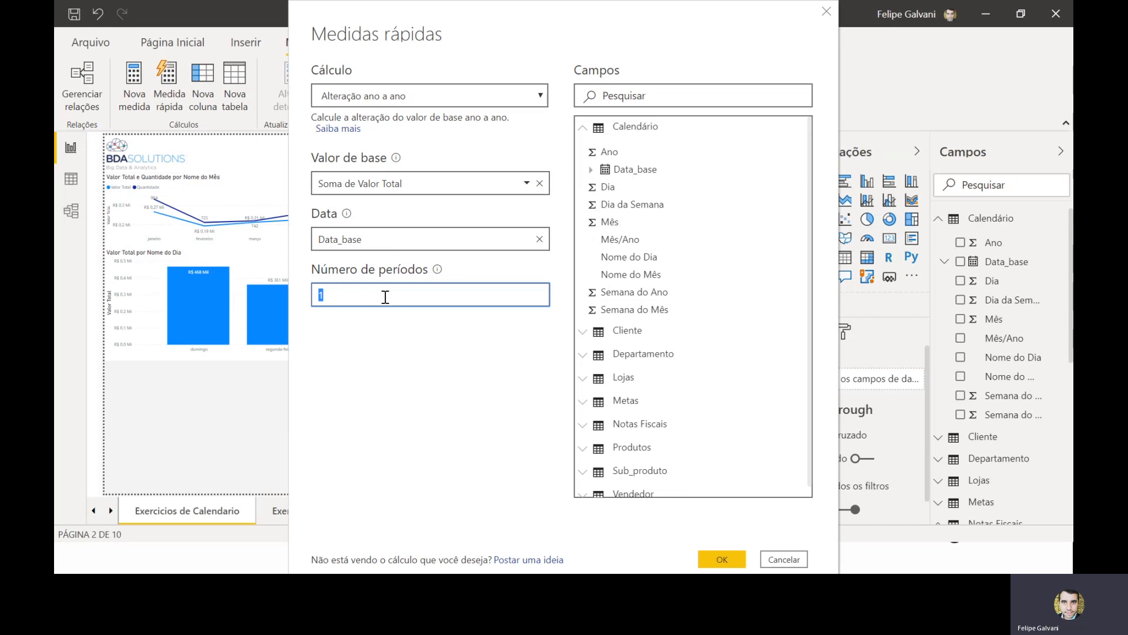
click(394, 318)
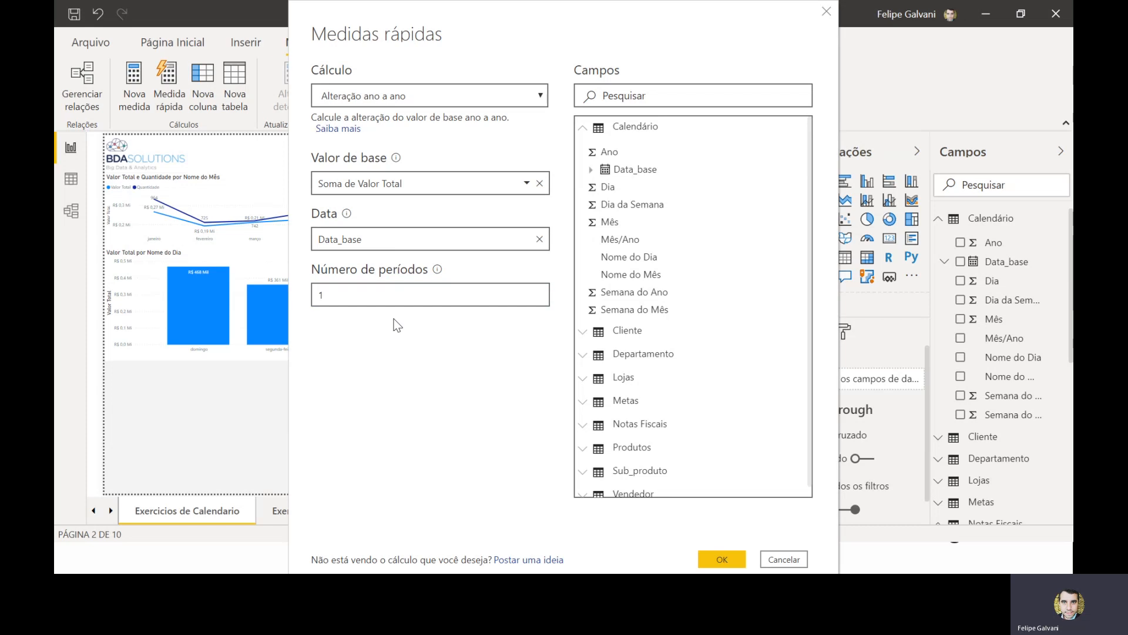
click(718, 566)
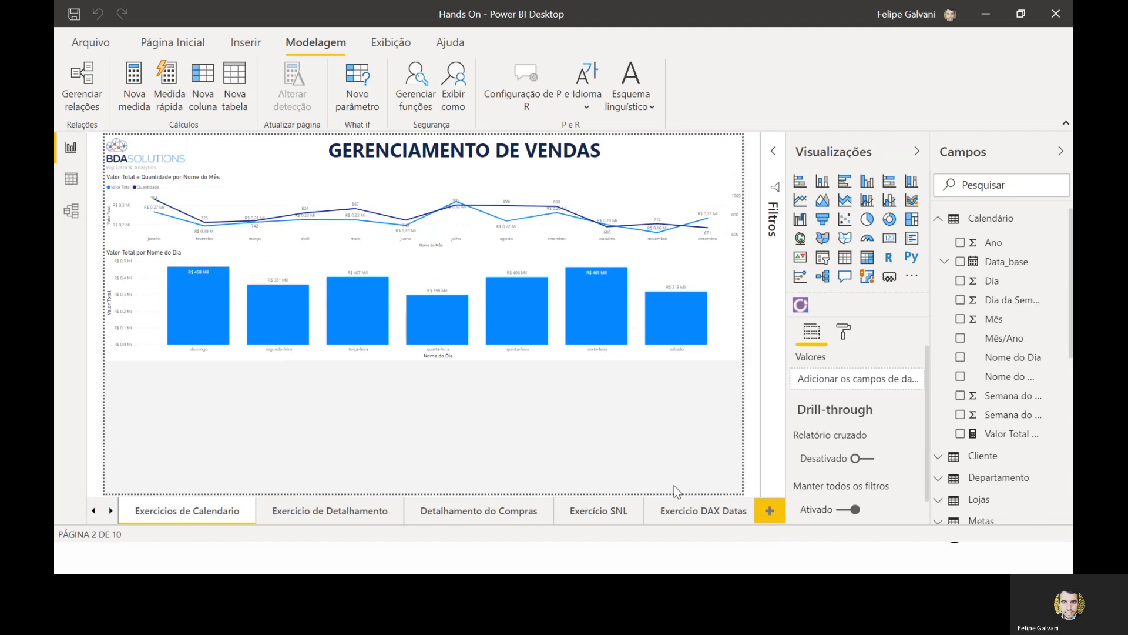
click(999, 435)
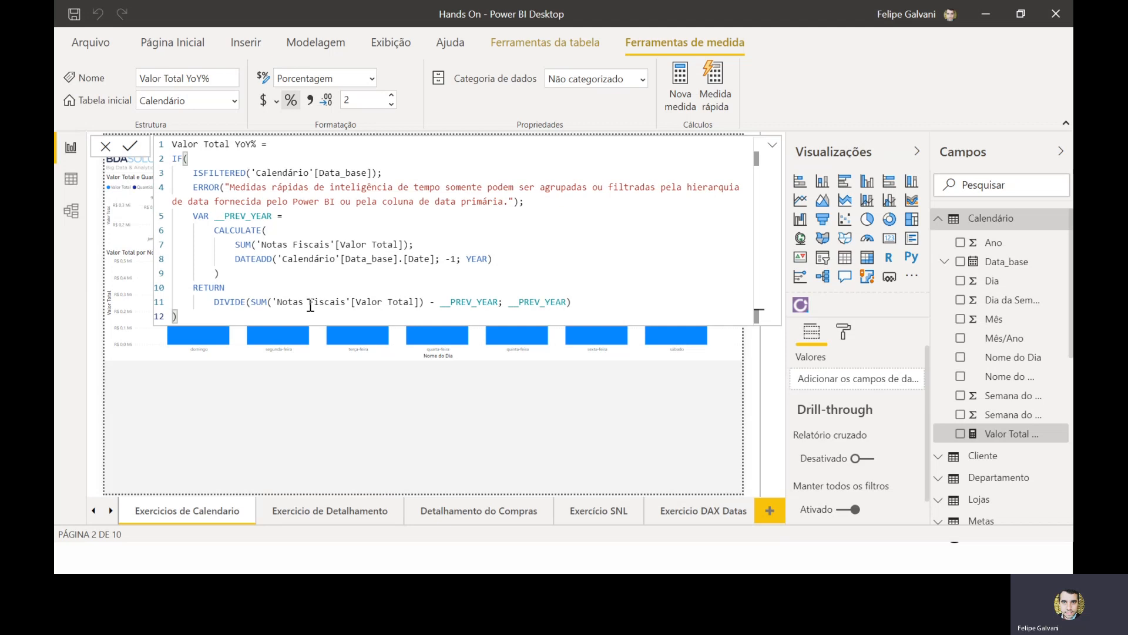
key(Escape)
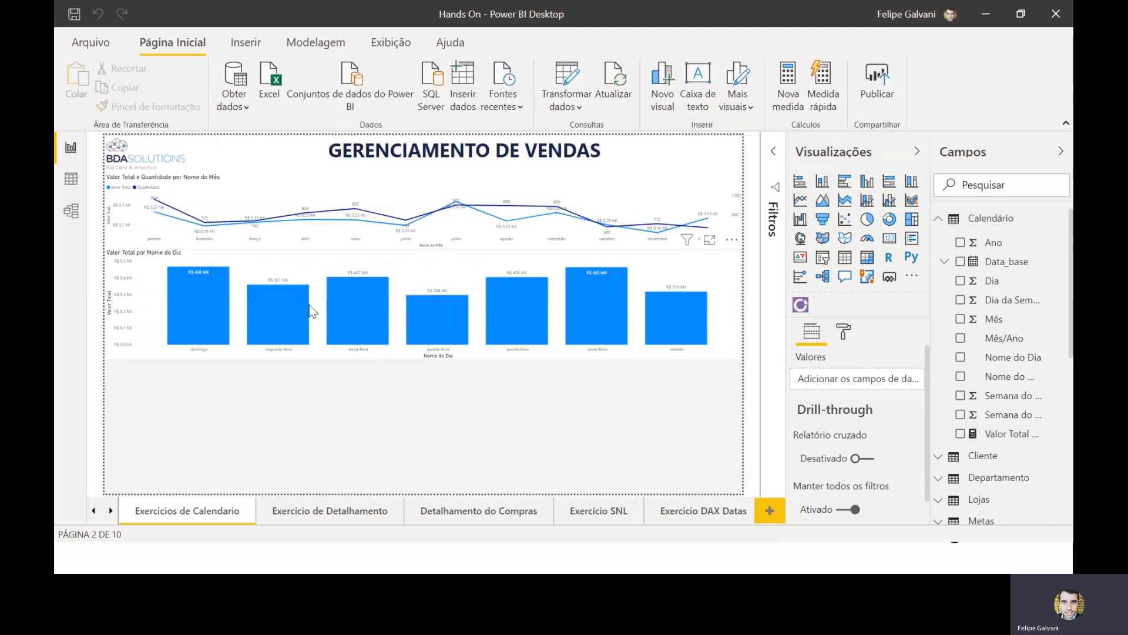
- Insert a clustered column chart filling the empty area beneath the weekday chart, and enlarge it in focus mode
click(868, 183)
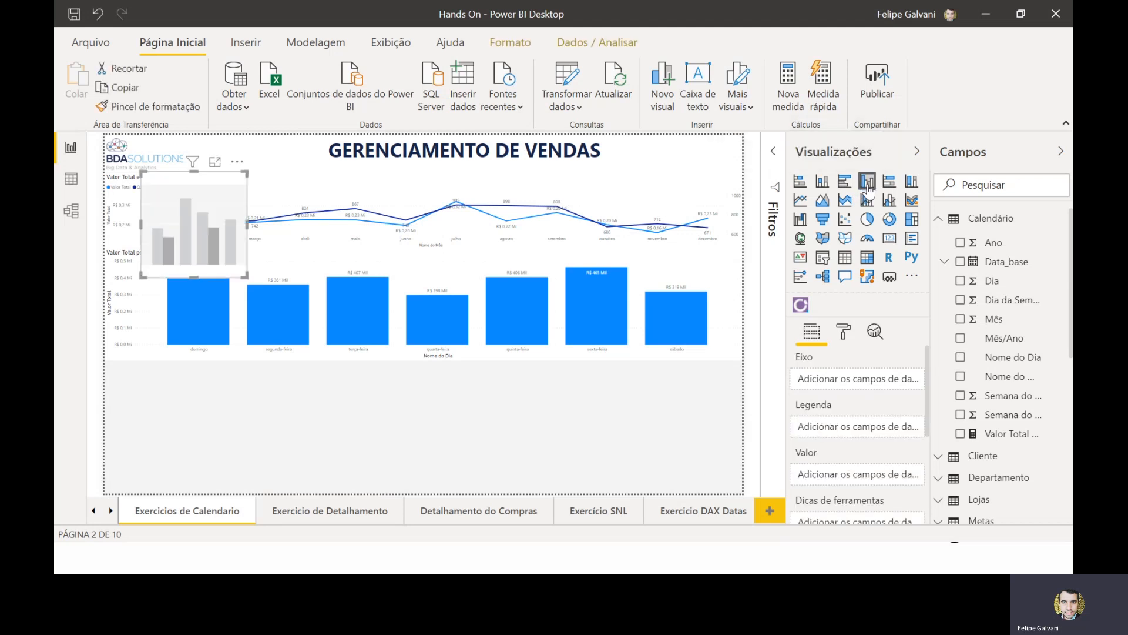
drag(152, 247, 99, 396)
drag(210, 465, 742, 493)
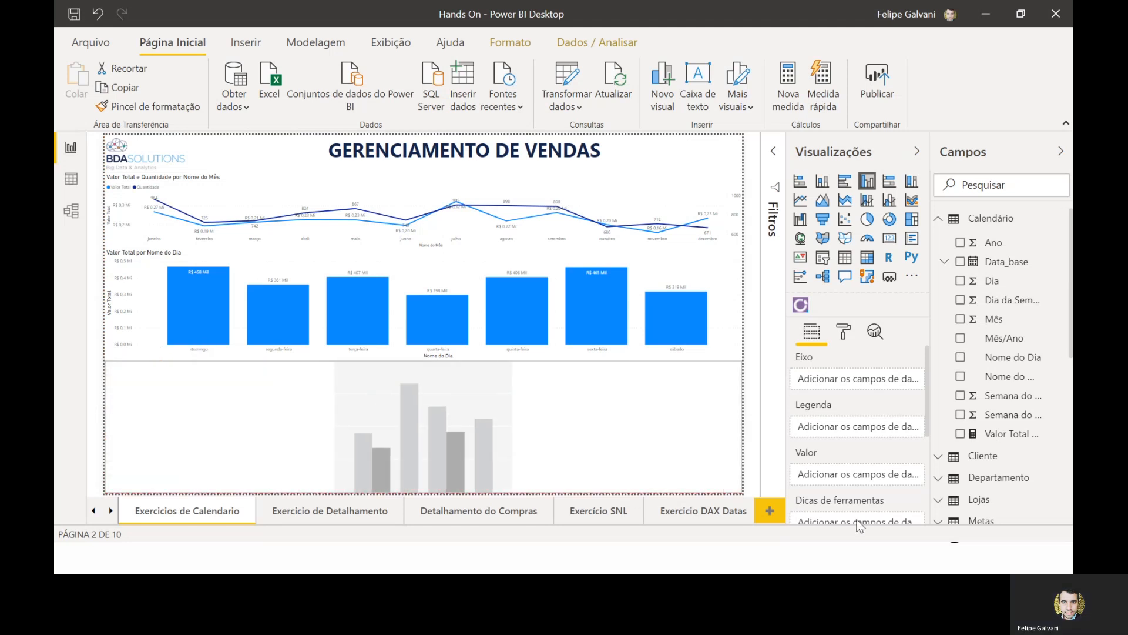
click(710, 353)
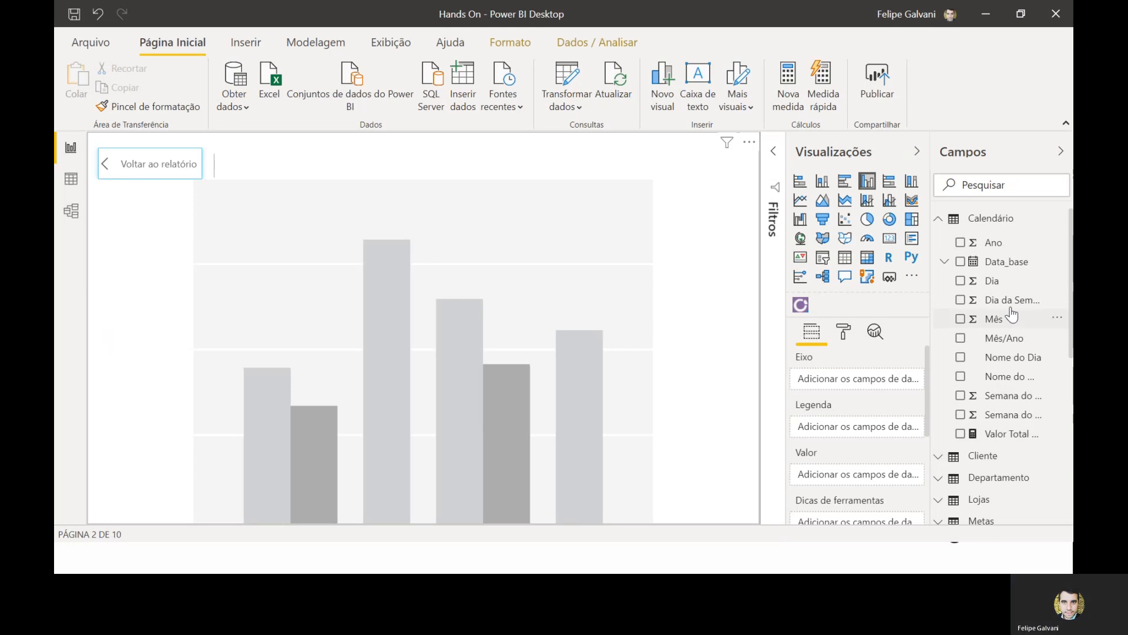
- Expand the Data_base date hierarchy in the Calendário table to reach its Ano, Trimestre, Mês and Dia levels
click(944, 262)
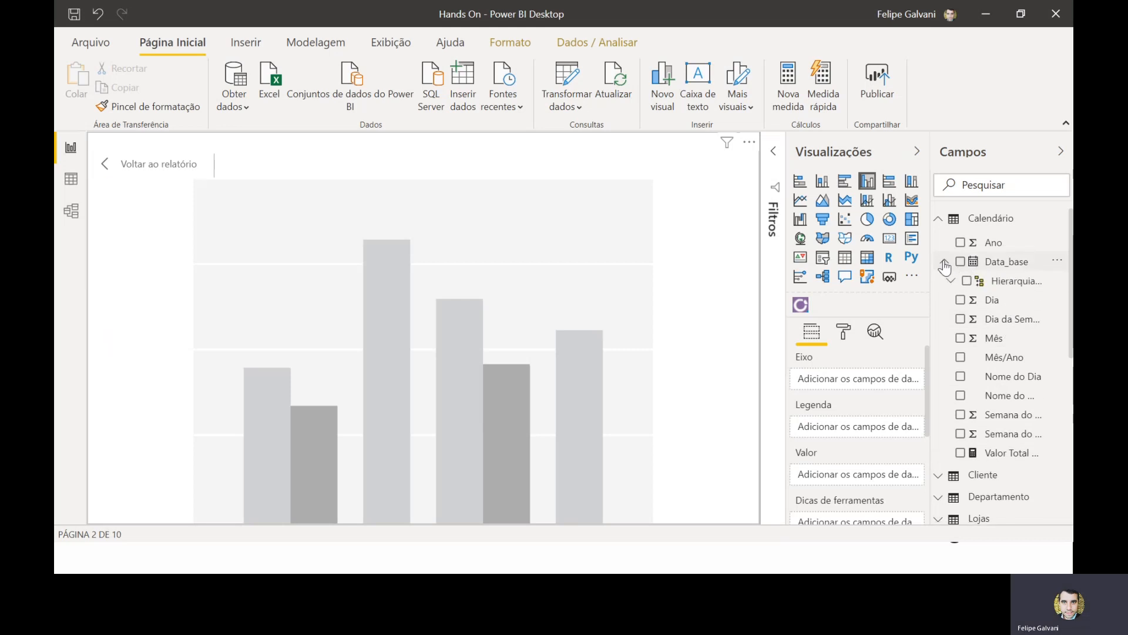
click(951, 282)
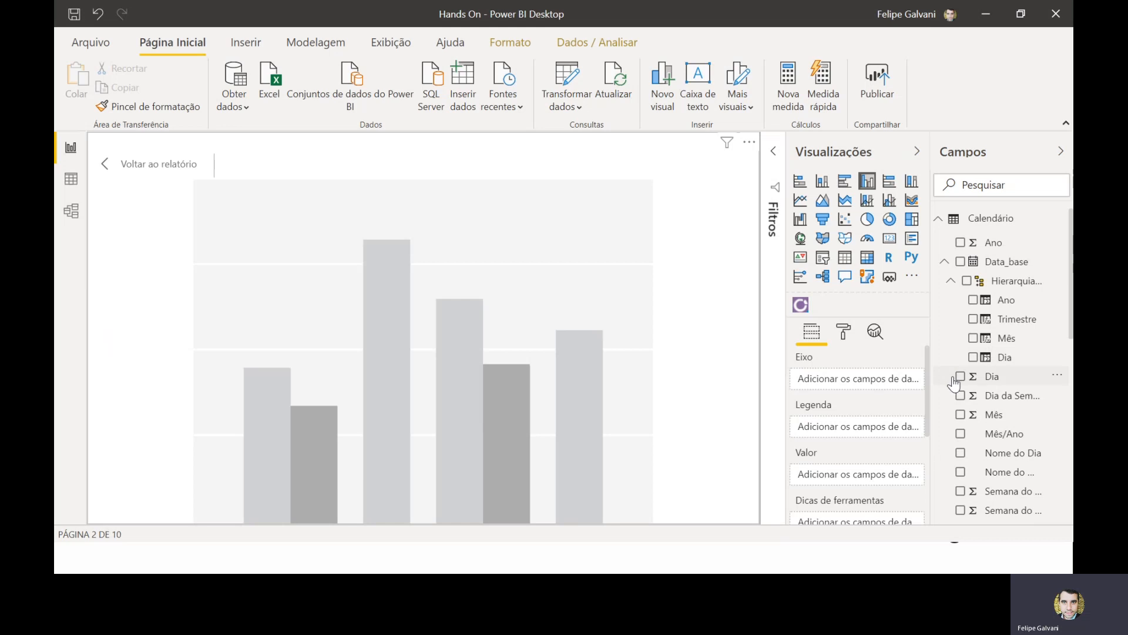
scroll(952, 379, down, 3)
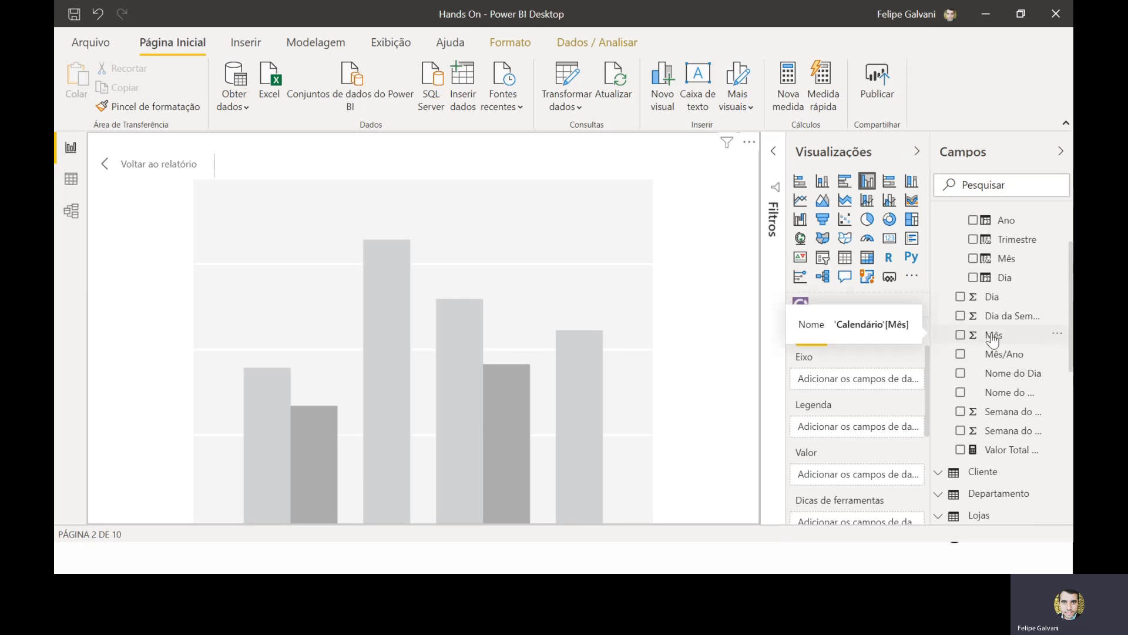
scroll(992, 338, up, 3)
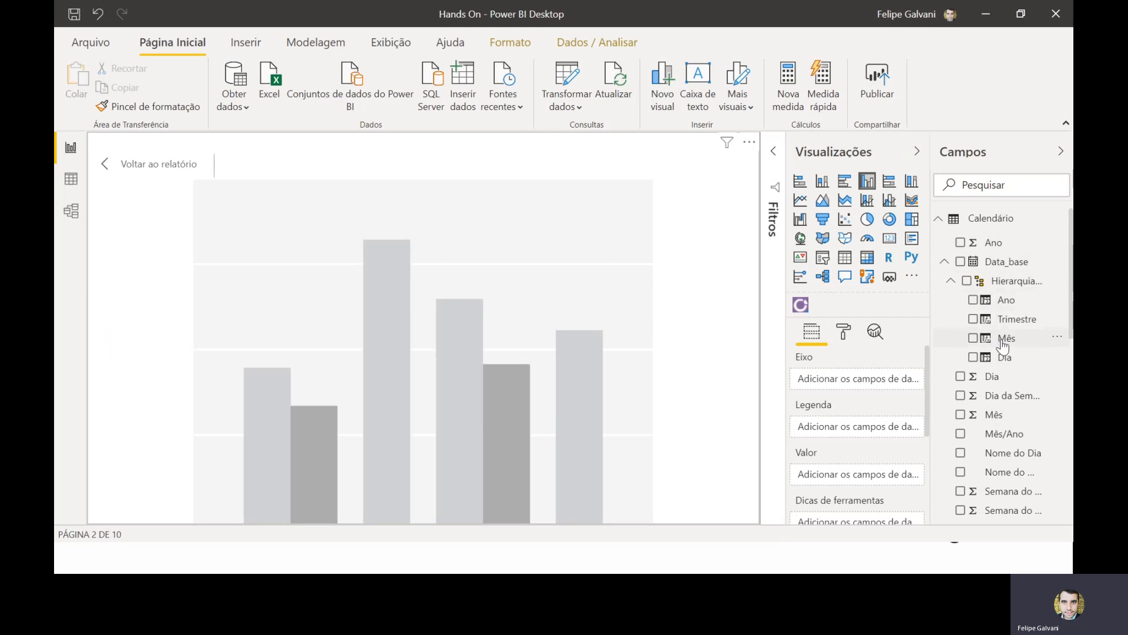
drag(1004, 347, 852, 388)
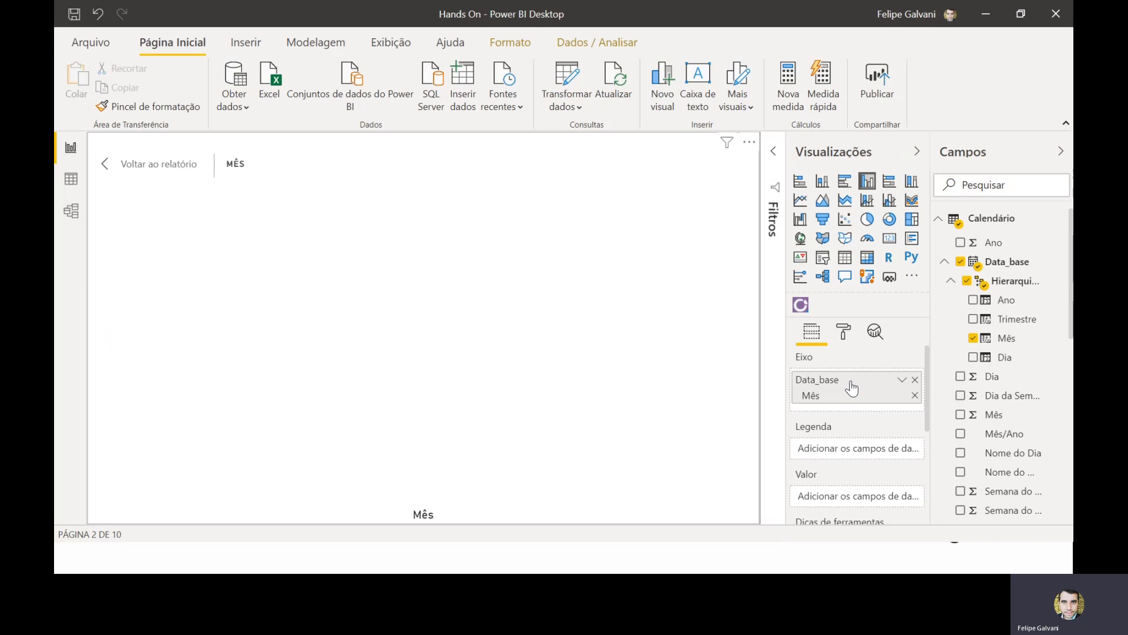
scroll(1015, 353, down, 3)
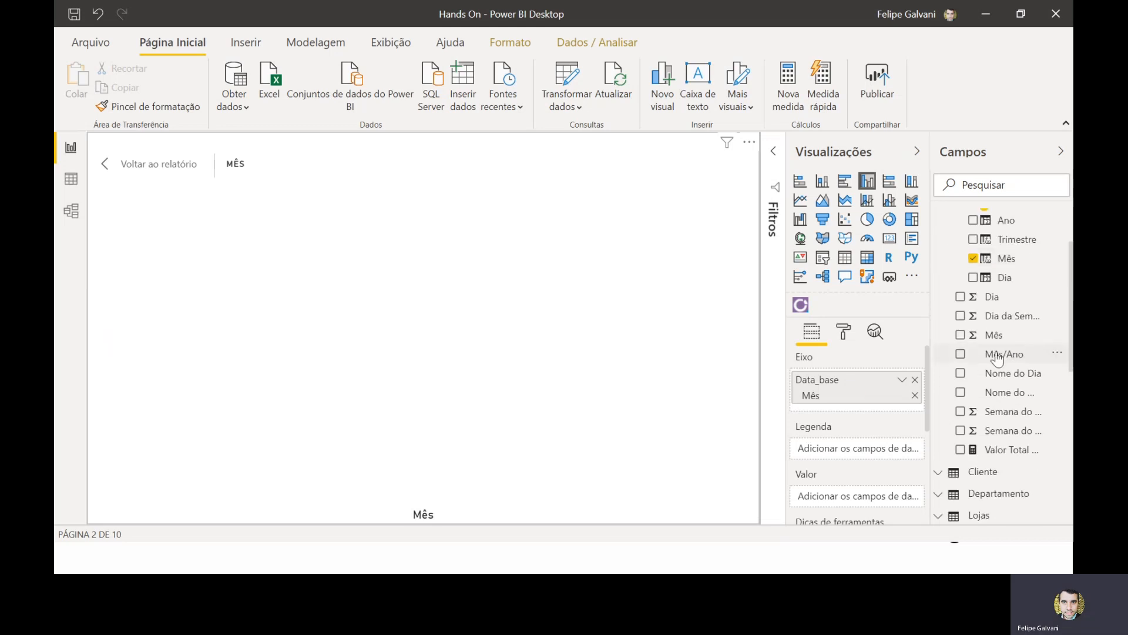
click(915, 379)
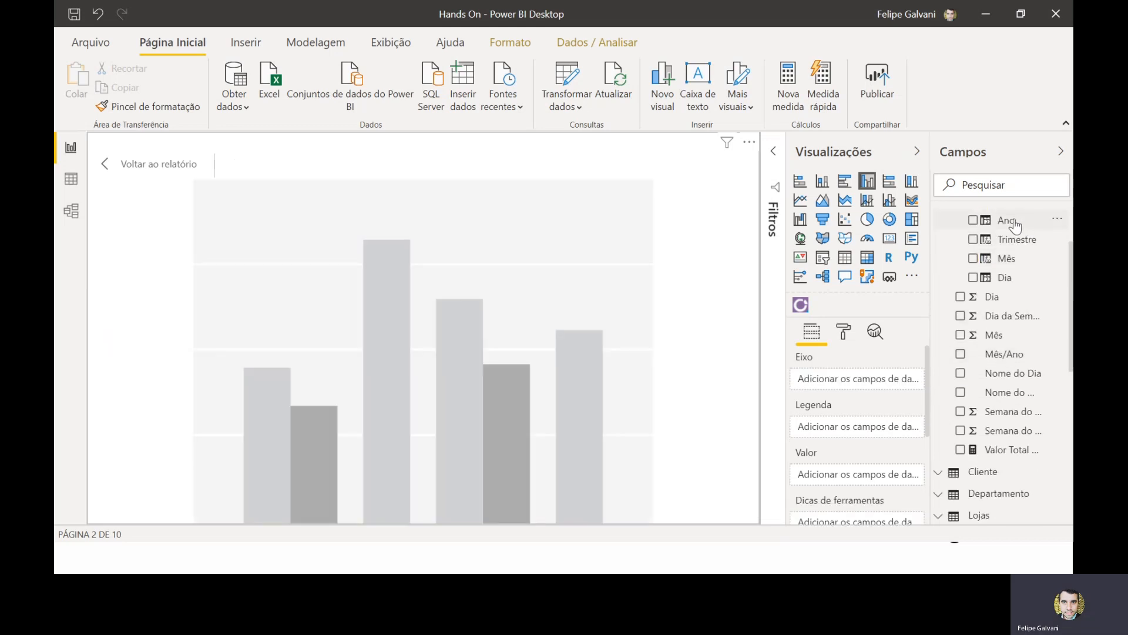
- Put Ano from the Data_base hierarchy on the chart's axis and Valor Total YoY% as its value
drag(1014, 223, 865, 383)
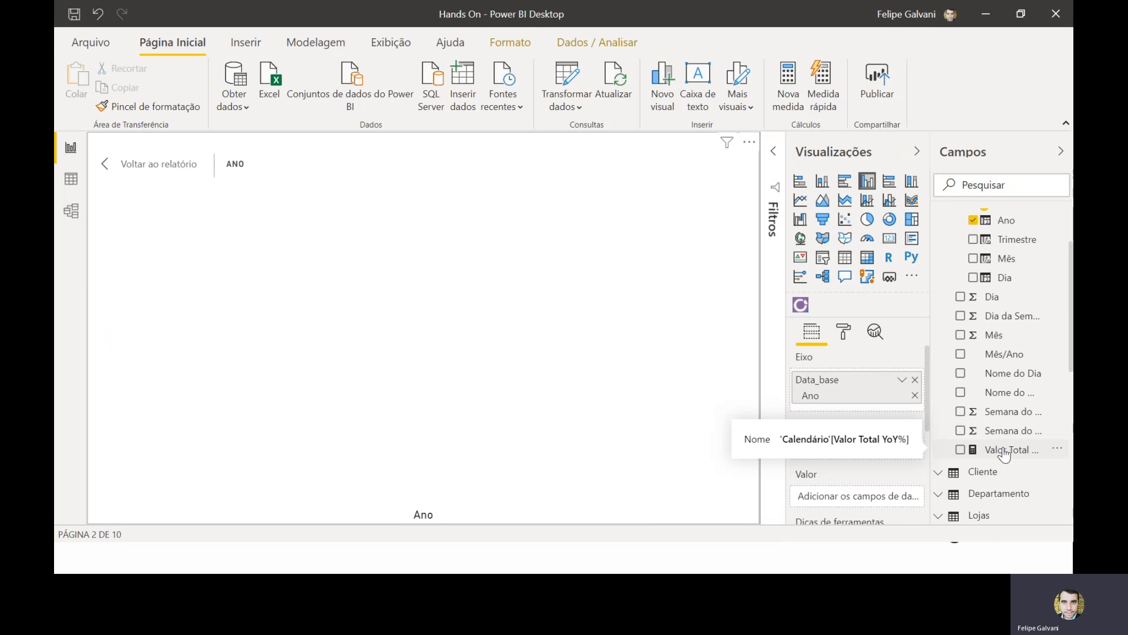
drag(1005, 453, 861, 497)
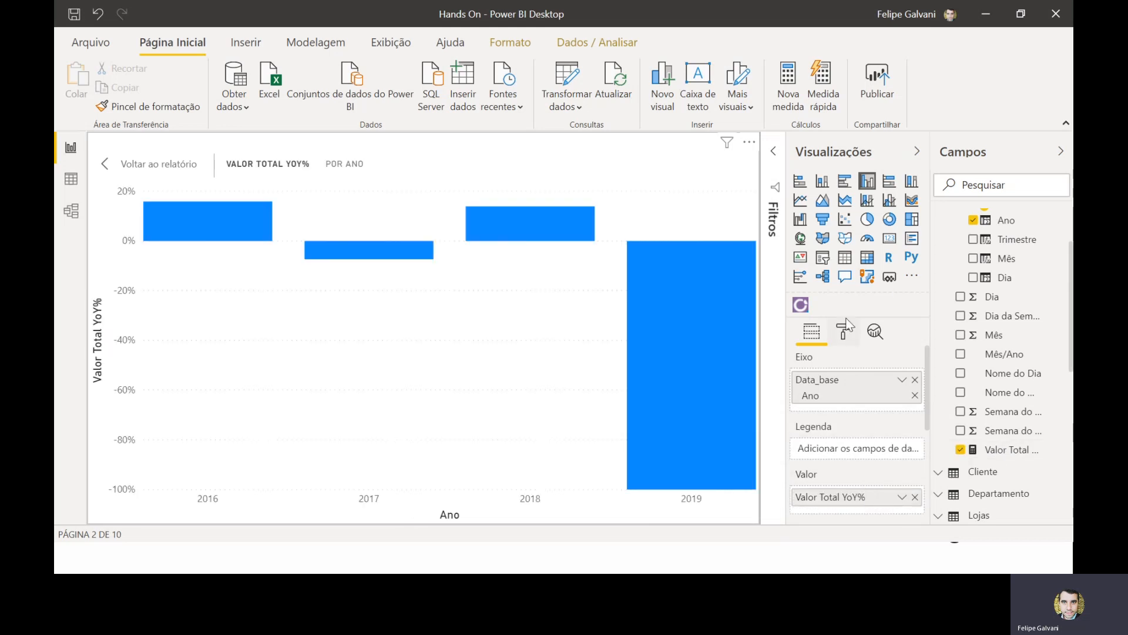
- Turn on the variation chart's data labels with 0 decimal places, and return to the report page
click(845, 332)
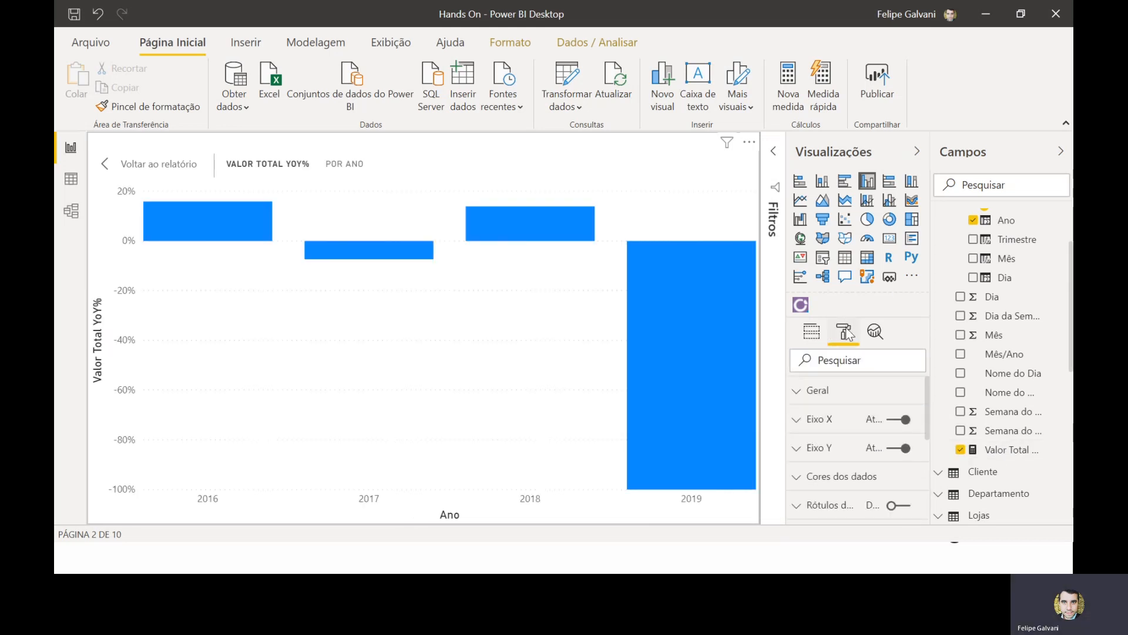
click(905, 507)
scroll(858, 447, down, 4)
scroll(846, 432, up, 2)
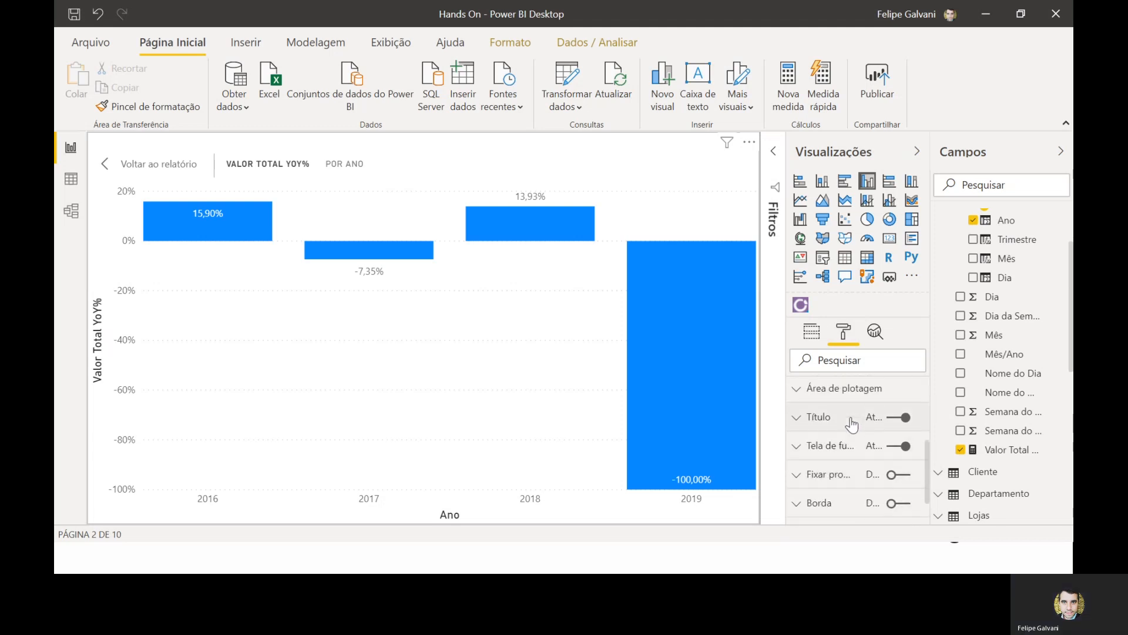
click(841, 432)
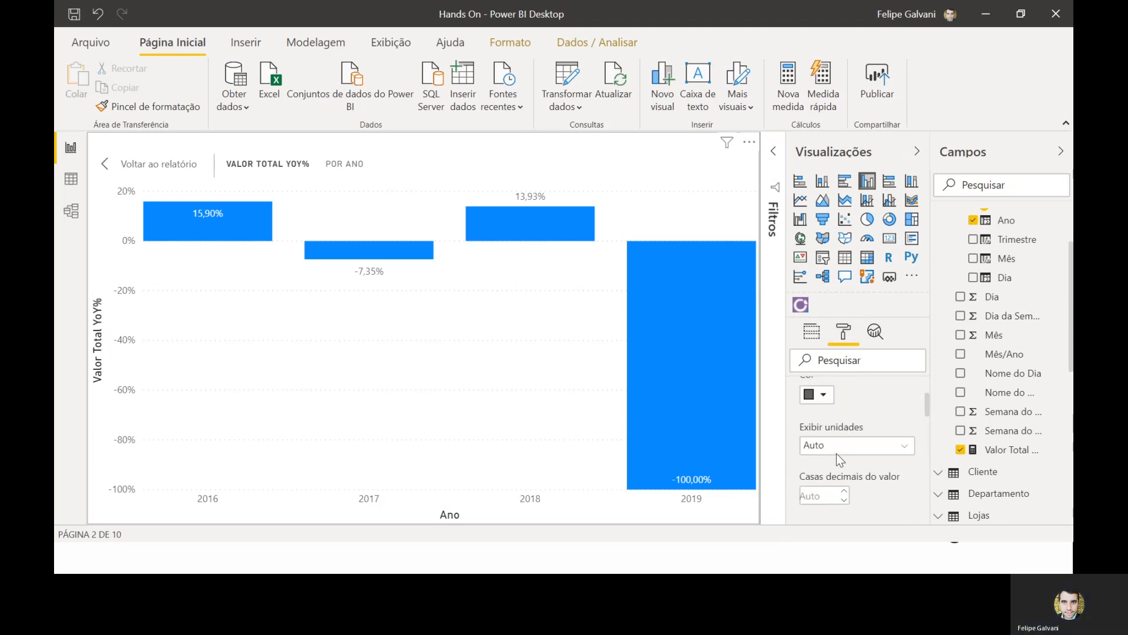
click(827, 494)
text(0)
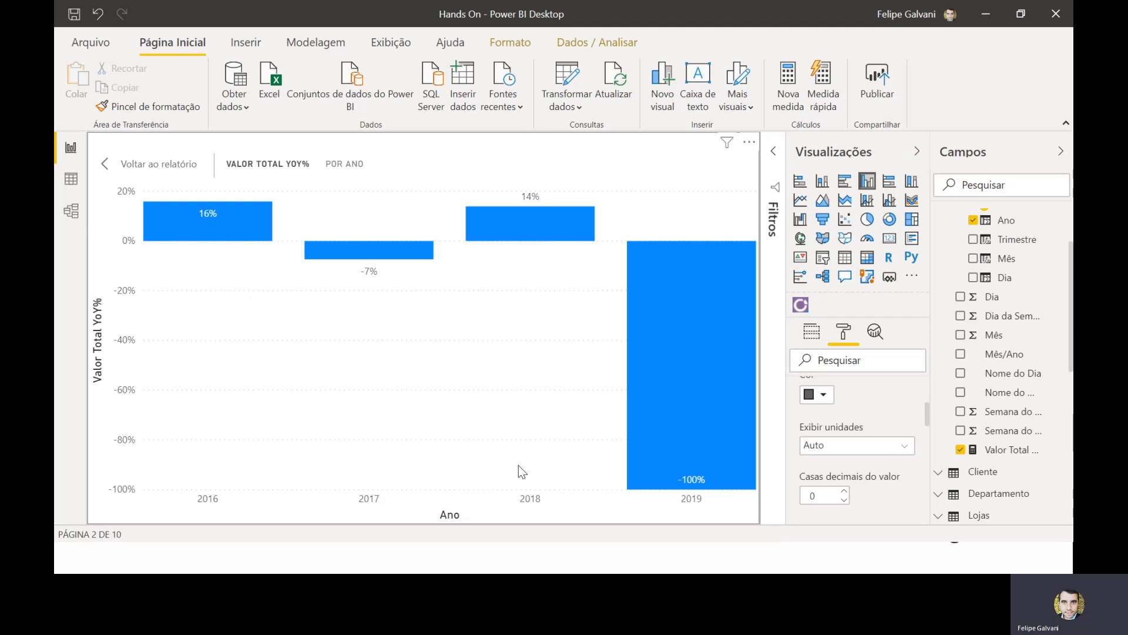
click(136, 169)
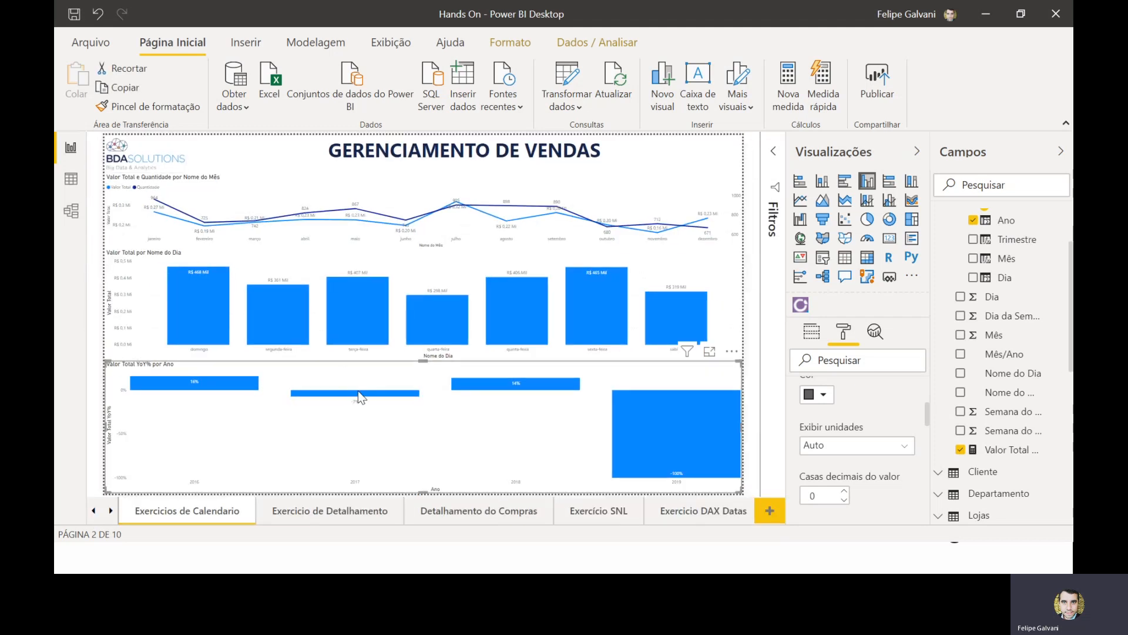
- Lower the top edge of the Valor Total YoY% por Ano chart to leave a small gap beneath the weekday chart
drag(423, 361, 422, 377)
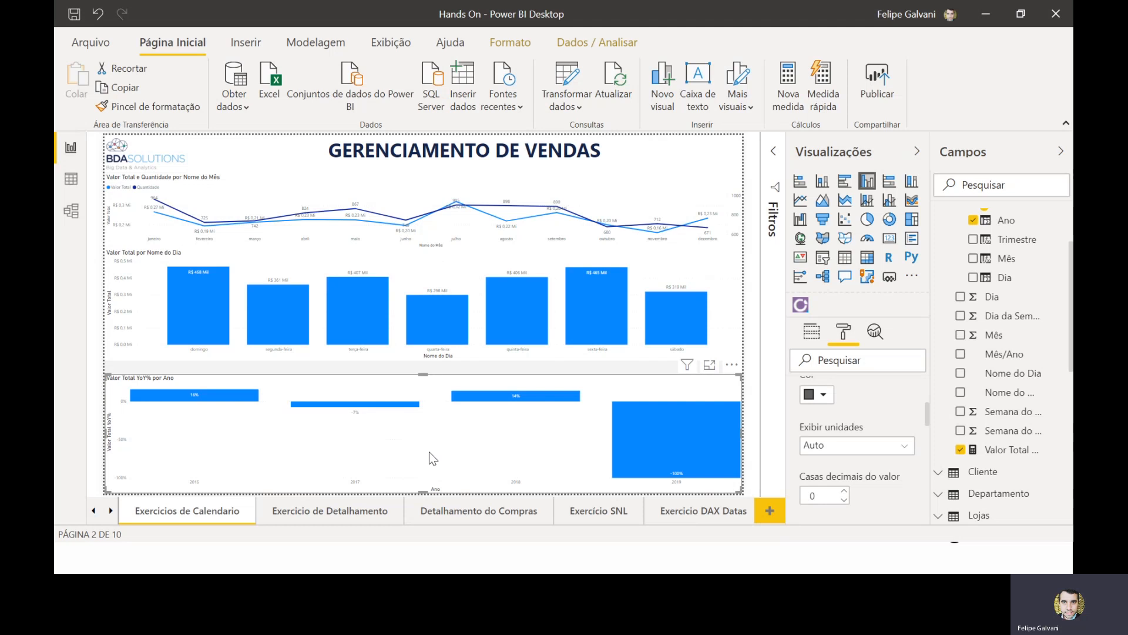
- In the Hands On - Exercicios Resolvidos file, examine how the VENDAS POR MÊS, VENDAS POR DIA DA SEMANA and VARIAÇÃO DE FATURAMENTO buttons switch charts, and return to Hands On
key(alt+Tab)
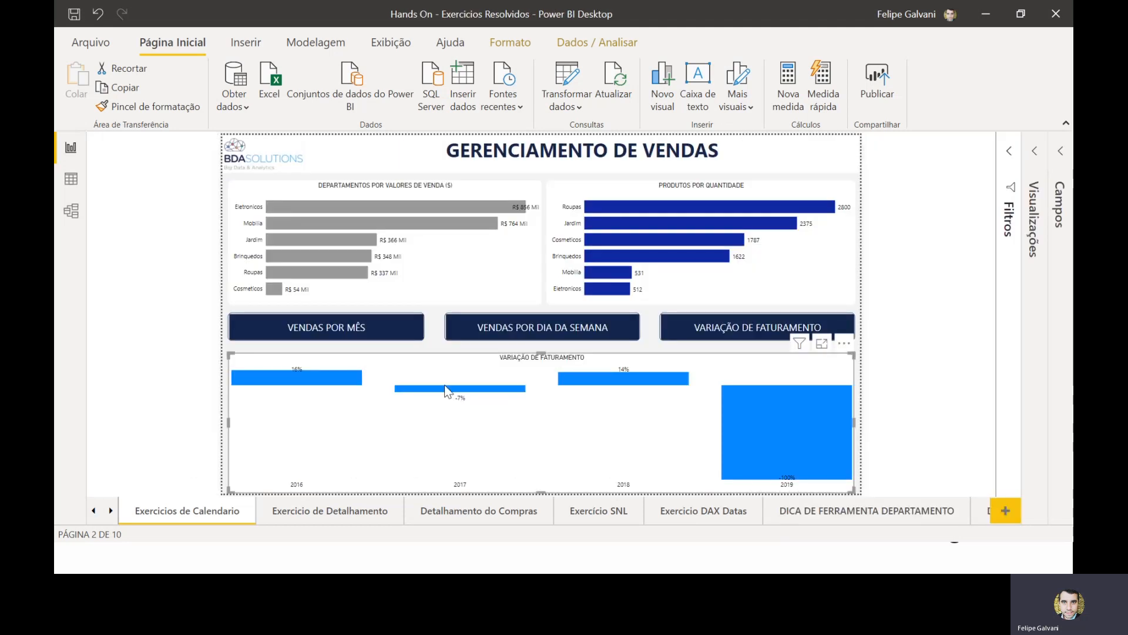
ctrl+click(359, 329)
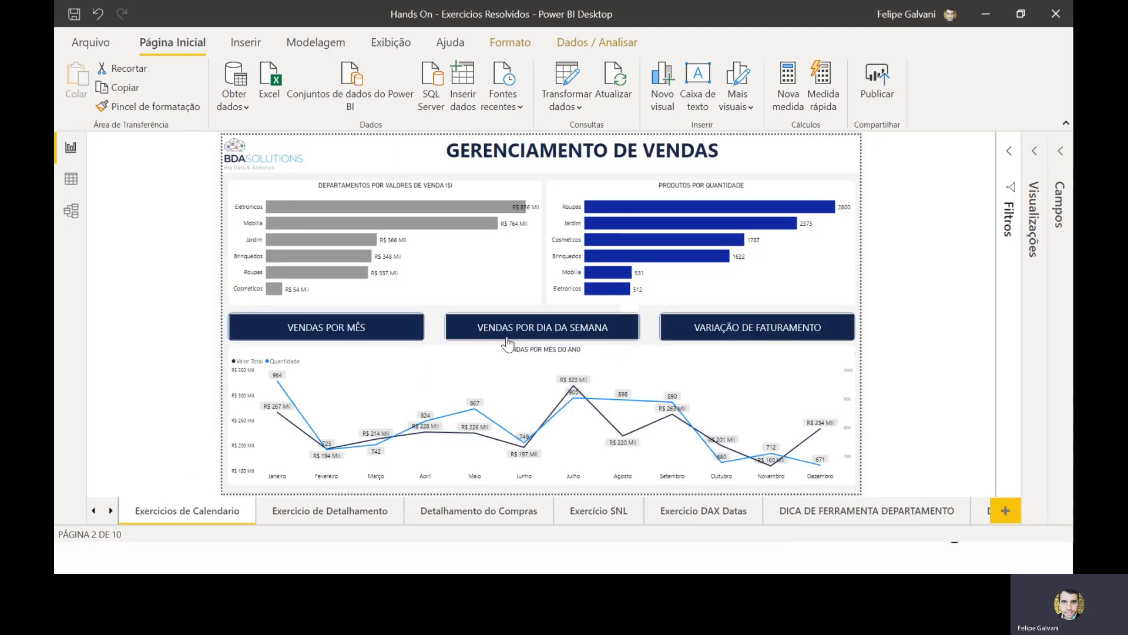
ctrl+click(508, 336)
ctrl+click(728, 326)
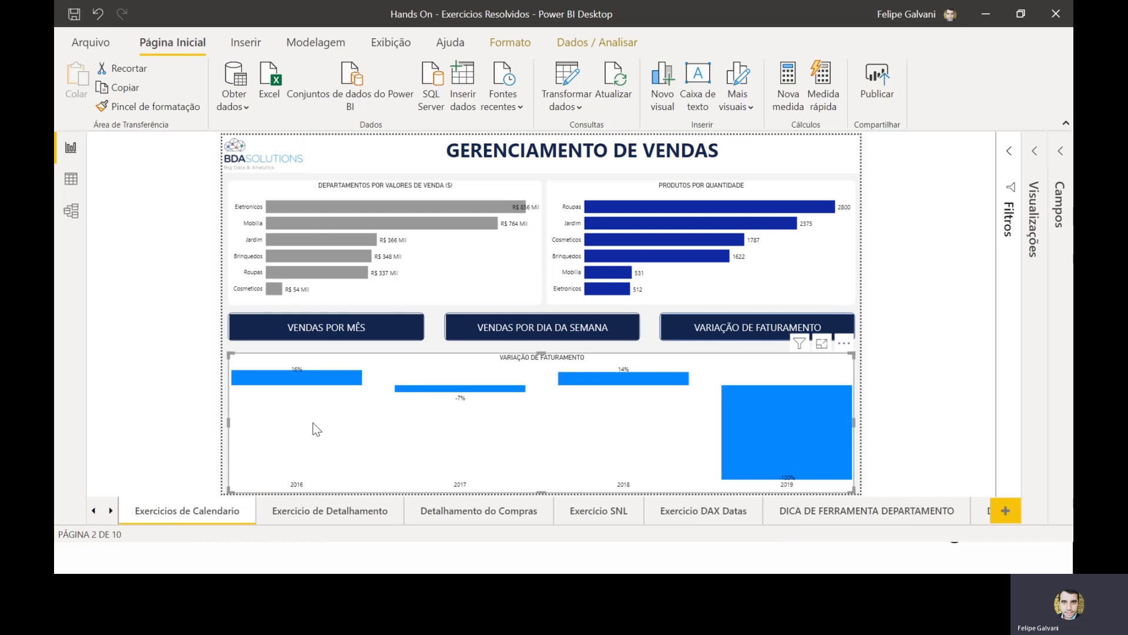
ctrl+click(315, 333)
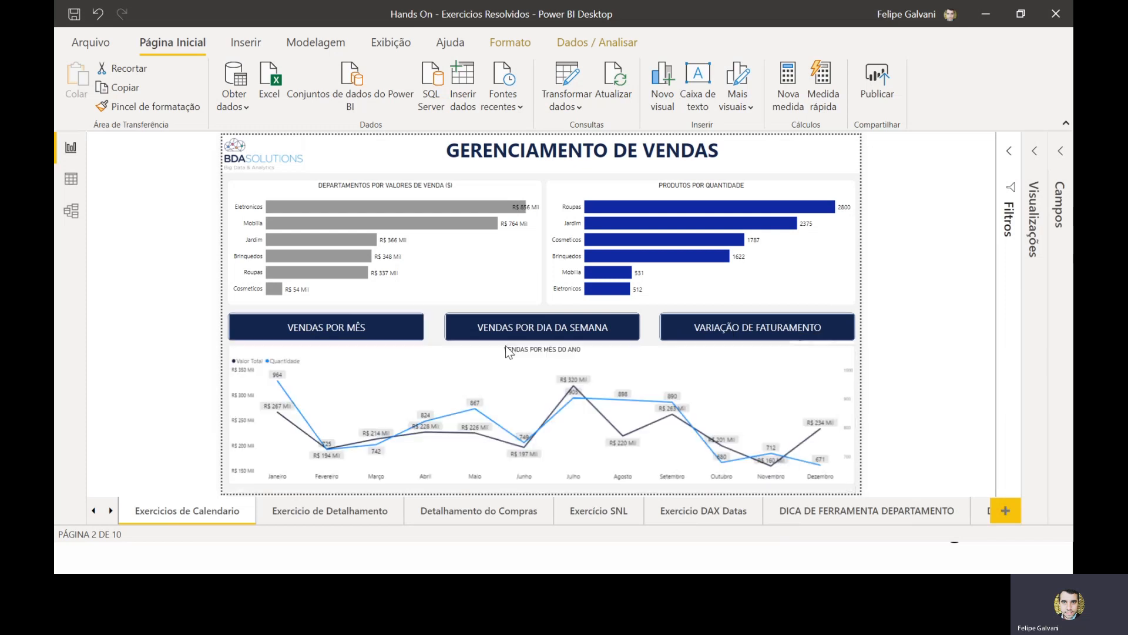
ctrl+click(510, 335)
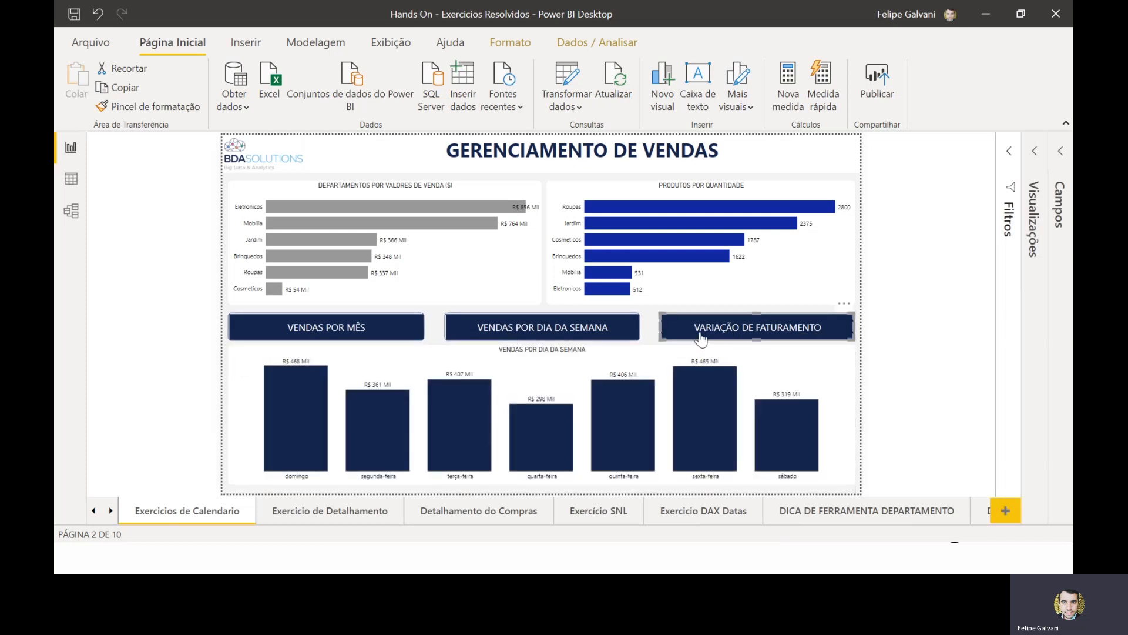
ctrl+click(667, 330)
ctrl+click(491, 328)
ctrl+click(370, 326)
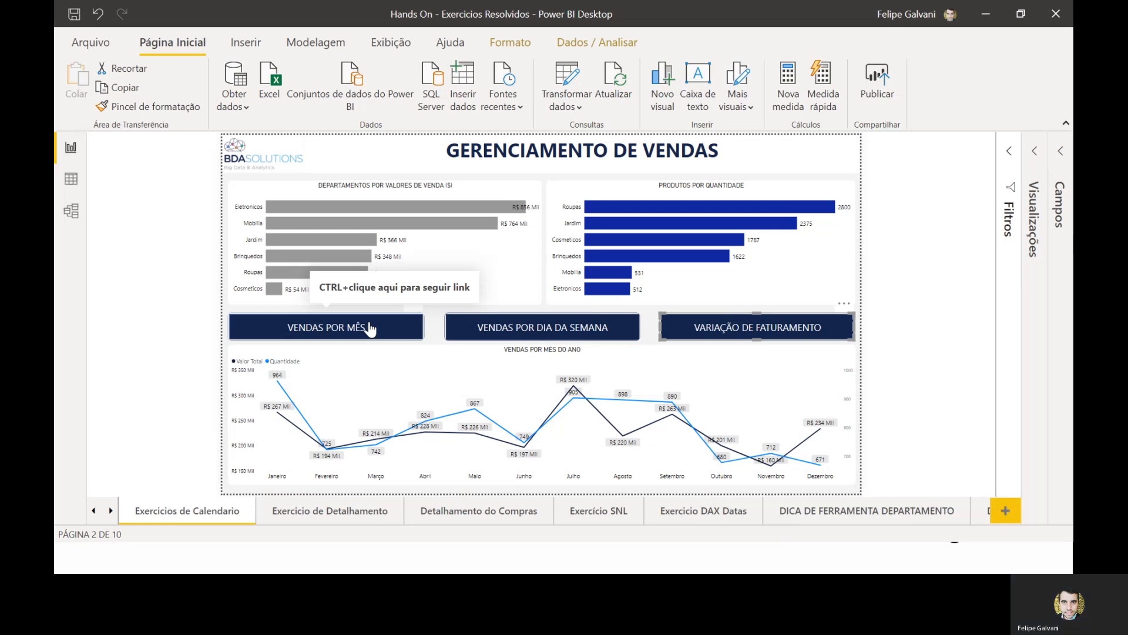
key(alt+Tab)
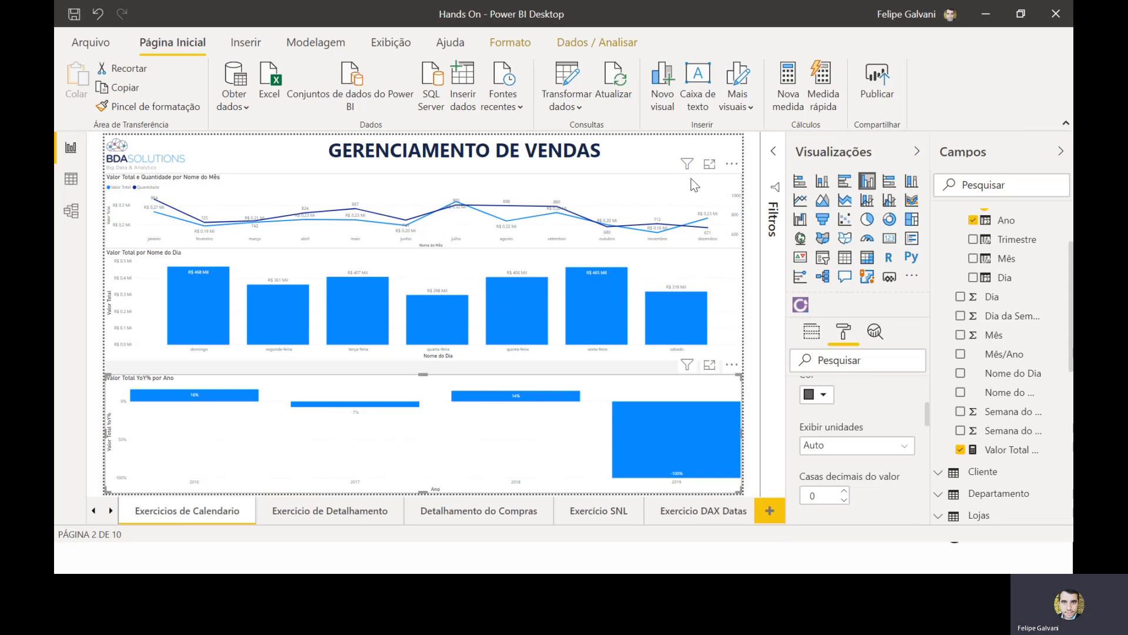
- Shrink the monthly line chart to a compact block under the logo, and narrow the weekday chart into the page's upper-right area
click(710, 213)
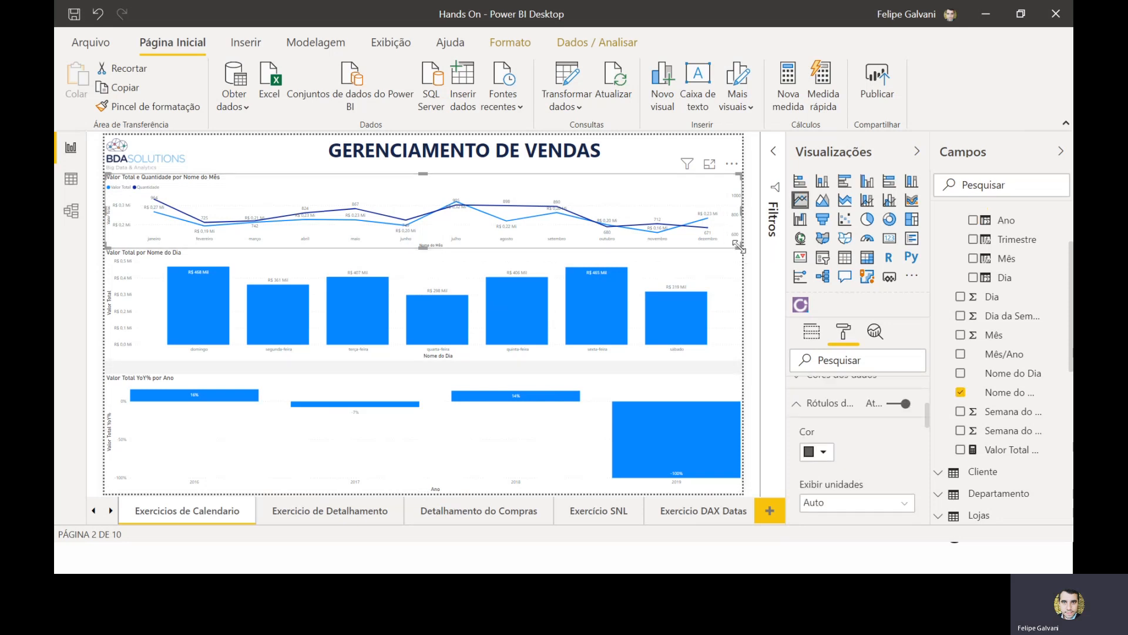
drag(742, 255, 275, 318)
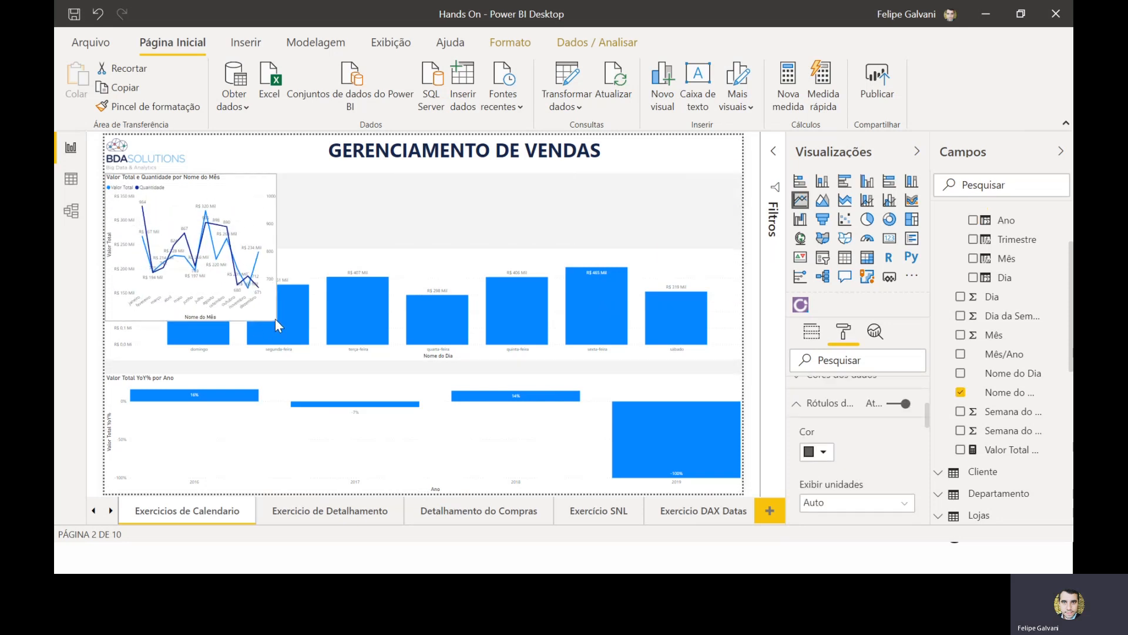
click(371, 259)
drag(447, 210, 449, 207)
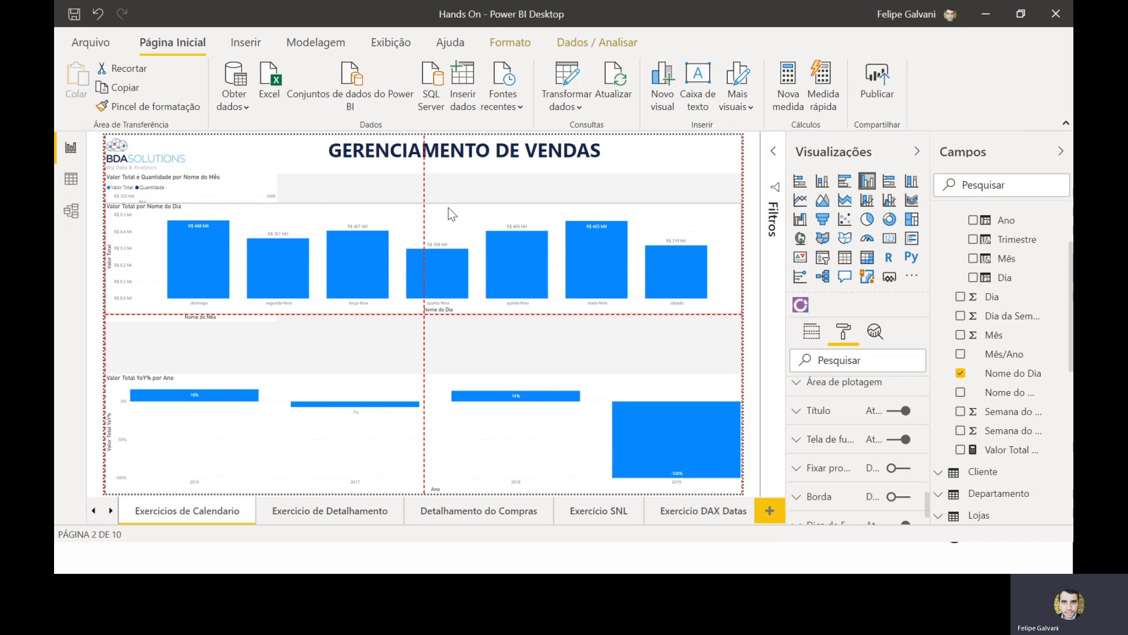
drag(185, 313, 459, 320)
drag(629, 206, 631, 184)
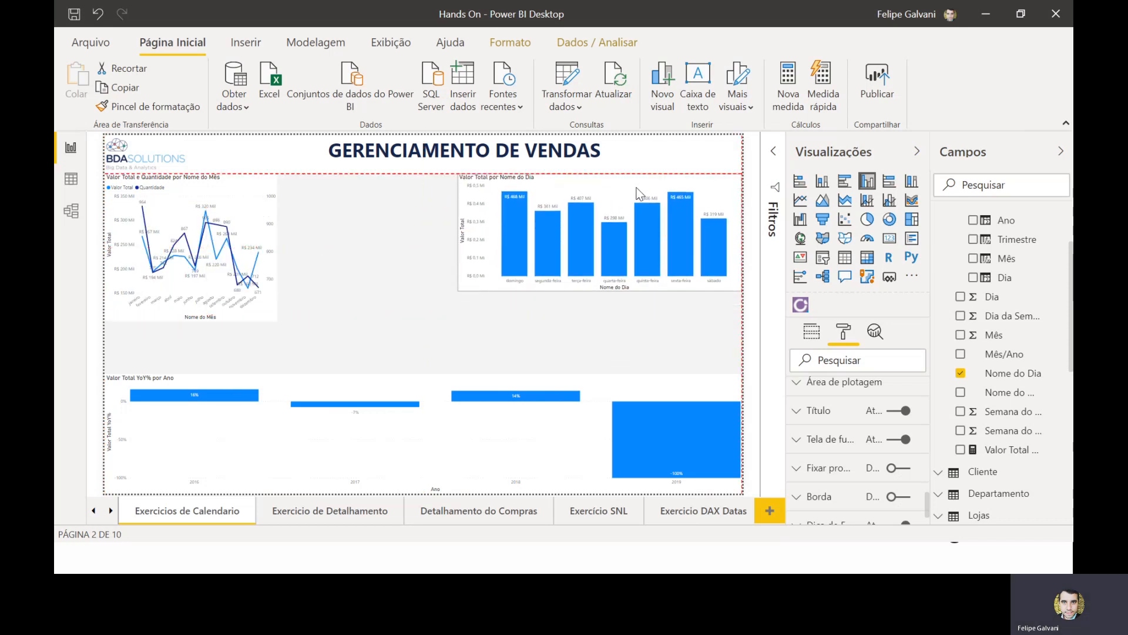
- Shrink the Valor Total YoY% por Ano chart into the lower-right corner of the report page
click(104, 400)
drag(105, 373, 264, 343)
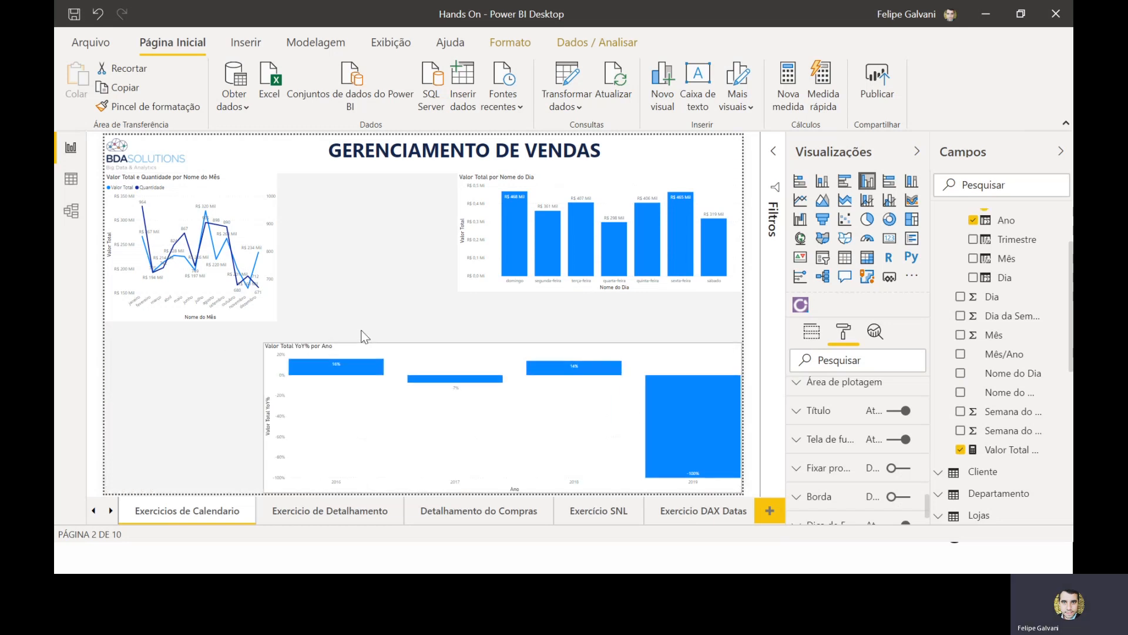
drag(362, 336, 526, 316)
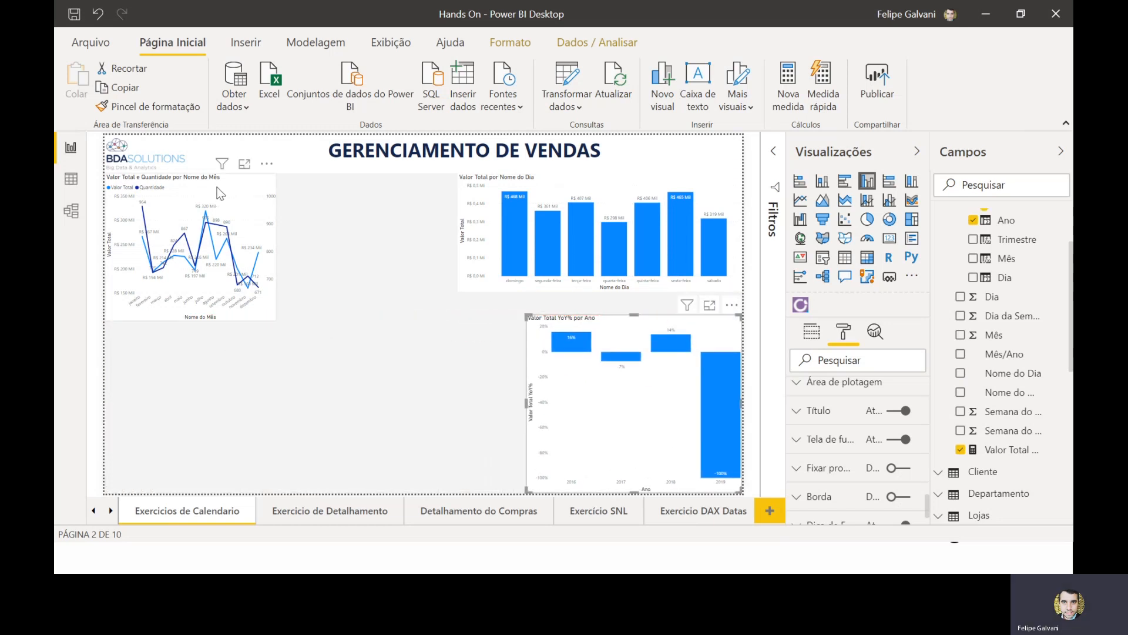
- Move the monthly line chart to the page's lower-left corner and the yearly variation chart to the upper left, reducing the latter's height
drag(216, 187, 217, 359)
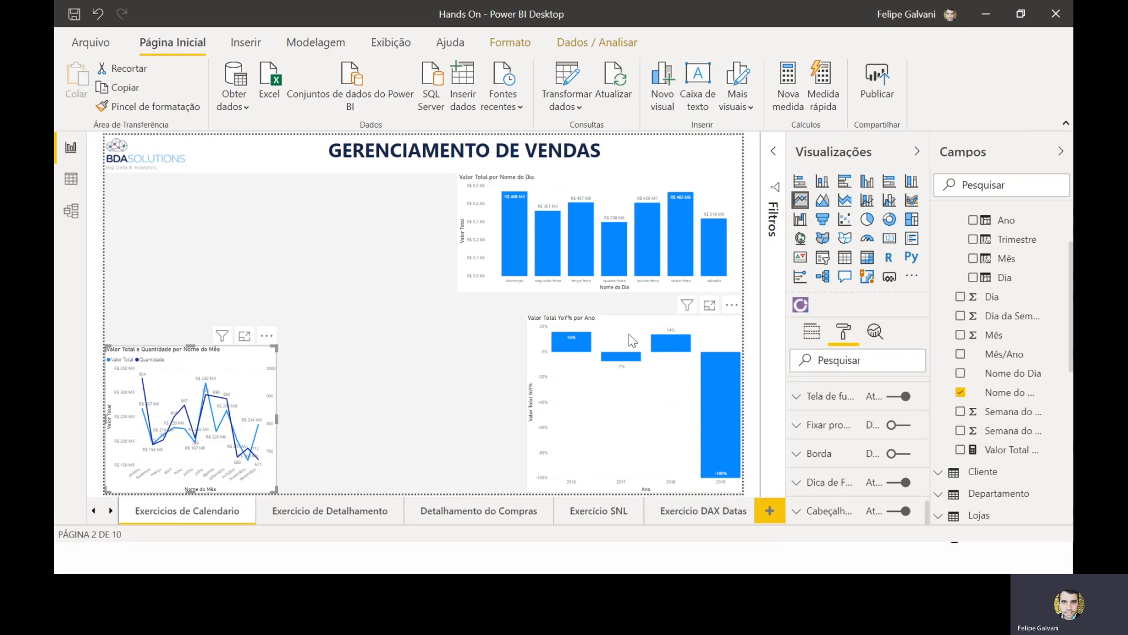
drag(595, 328, 175, 192)
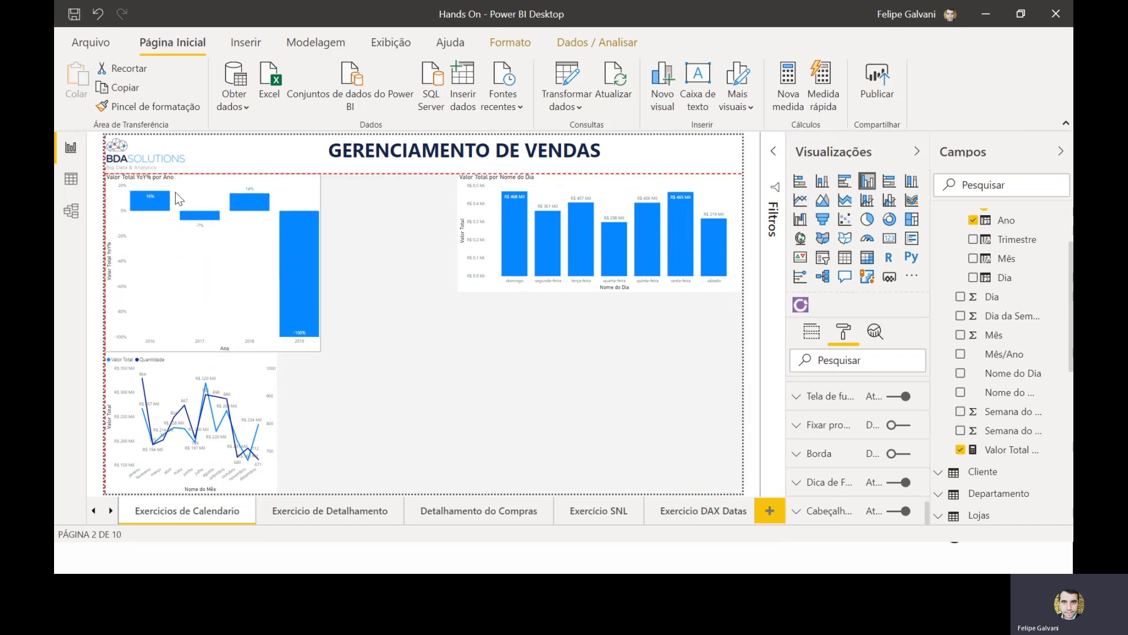
drag(319, 353, 329, 280)
- Stretch the monthly line chart across the full width of the page along its lower edge
click(204, 356)
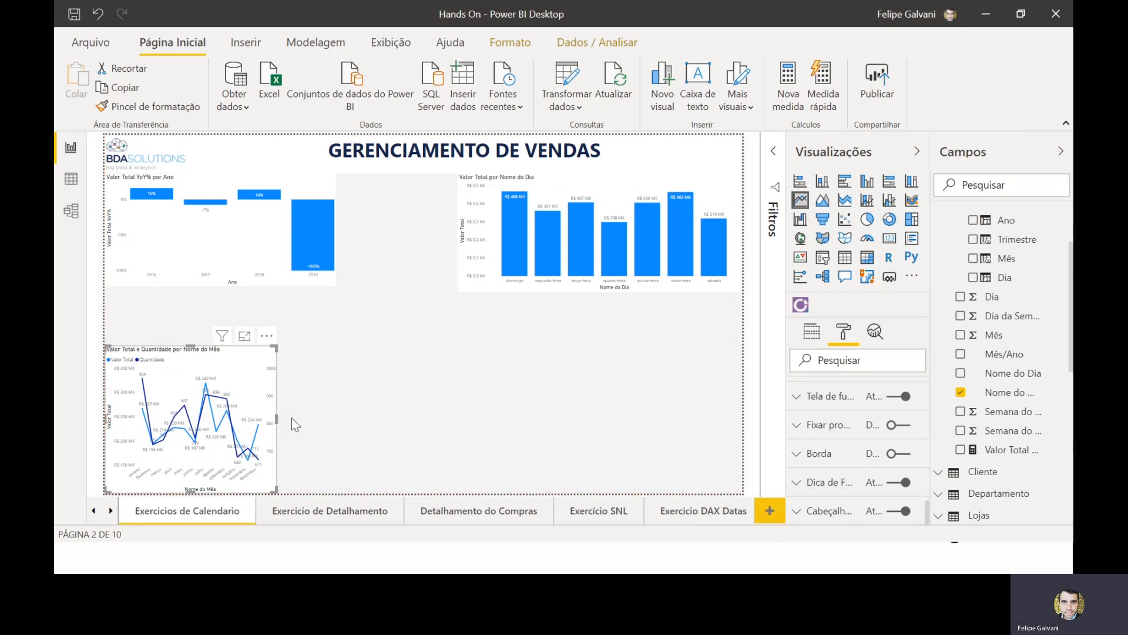
drag(278, 419, 545, 420)
drag(622, 441, 756, 454)
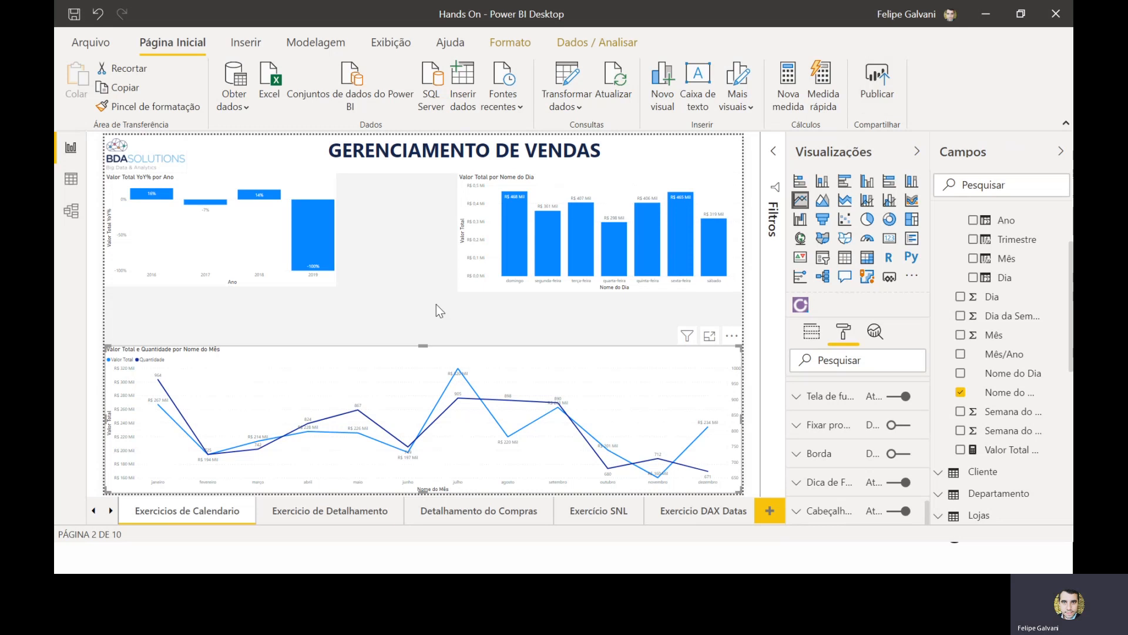
- Reduce the heights of the weekday chart and the yearly variation chart to free the area above the monthly line chart
click(473, 287)
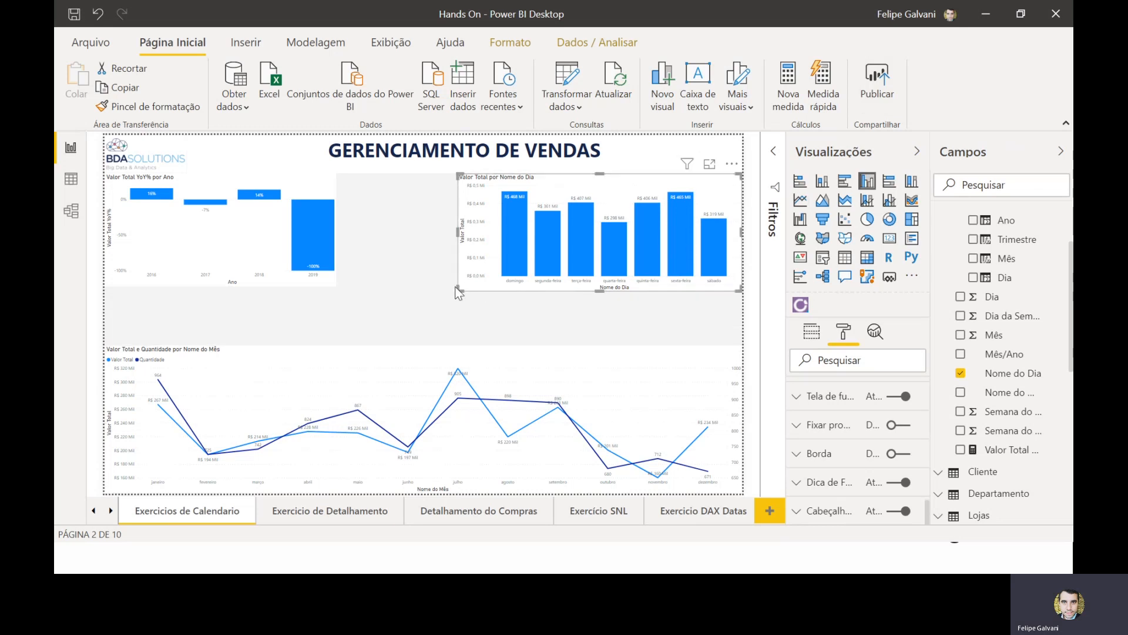
drag(458, 289, 457, 254)
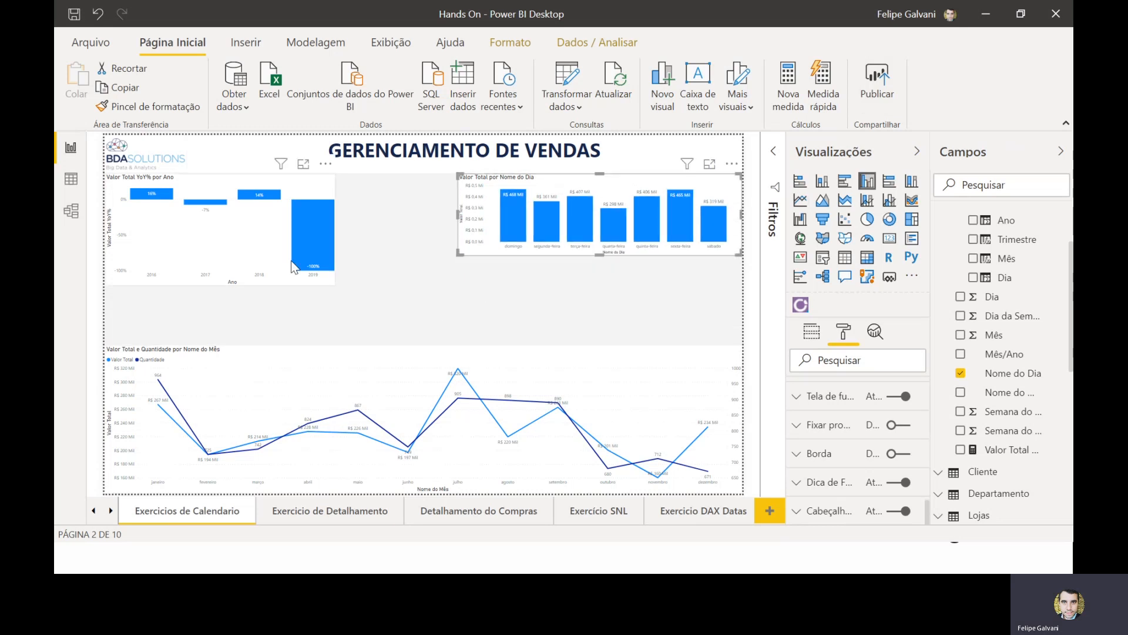
click(327, 278)
drag(335, 286, 348, 230)
click(316, 276)
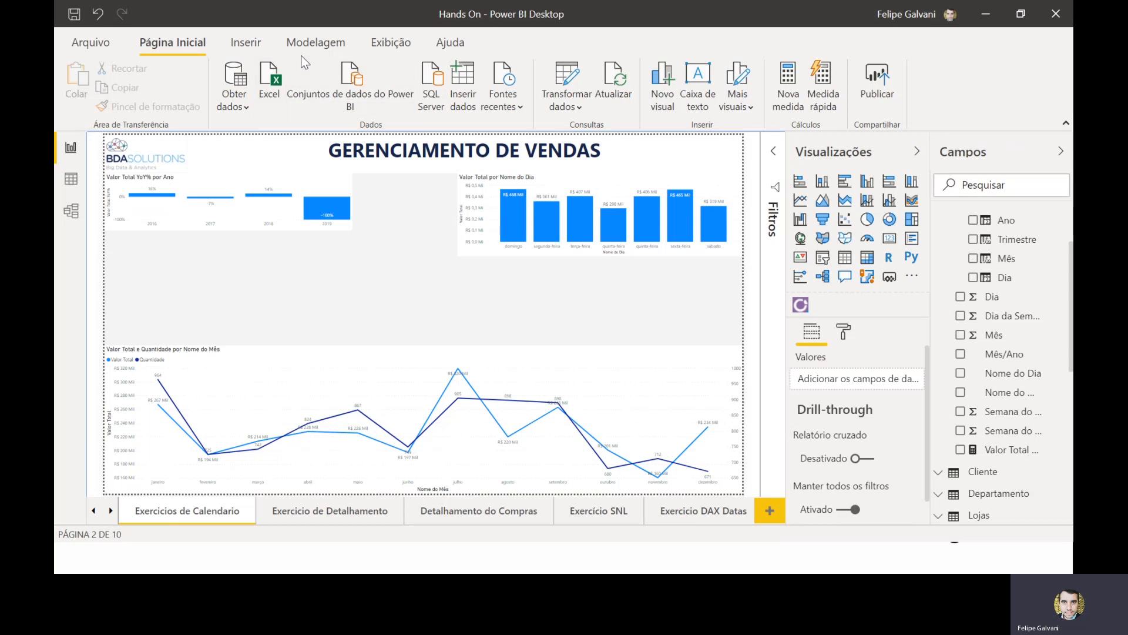
- Insert a blank button (Em branco), and place it as a wide rectangle just above the left part of the monthly line chart
click(252, 44)
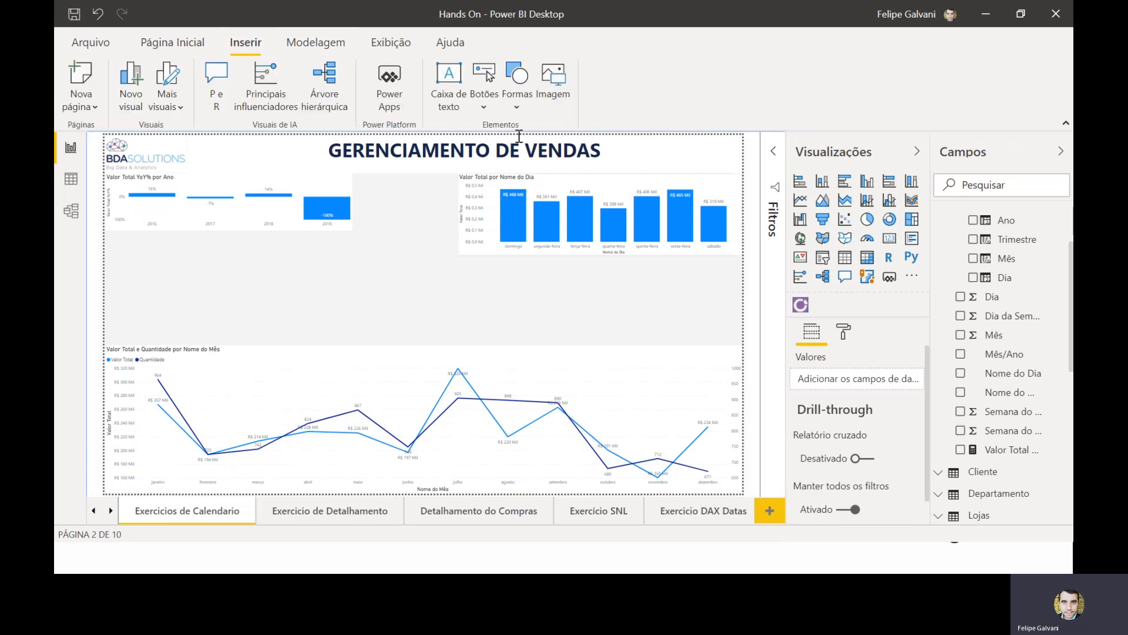
click(486, 106)
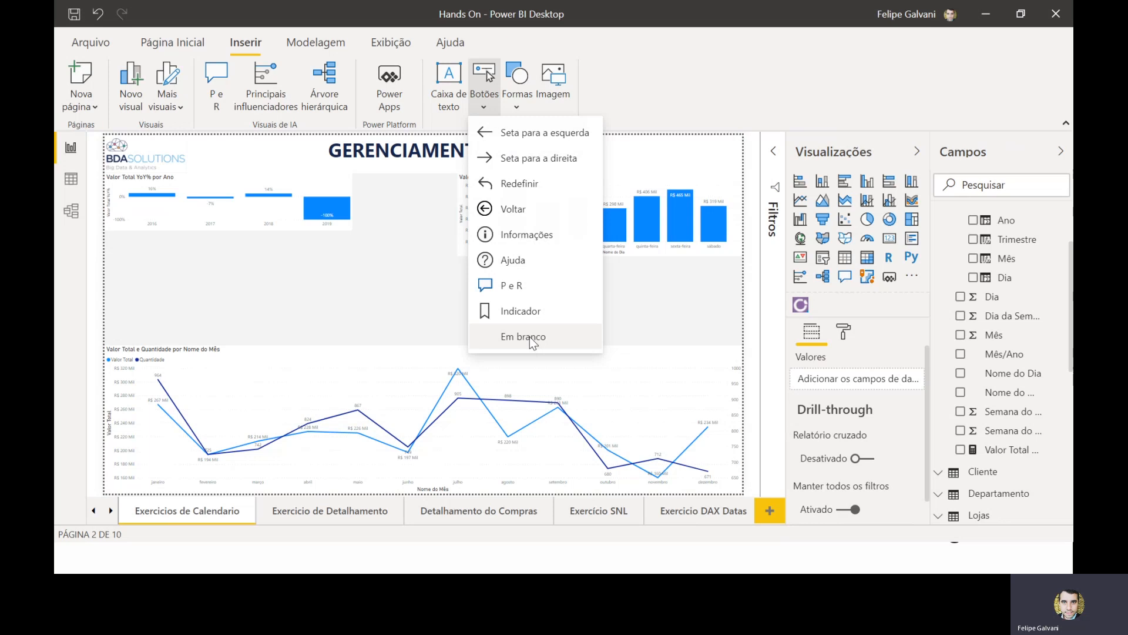
click(225, 120)
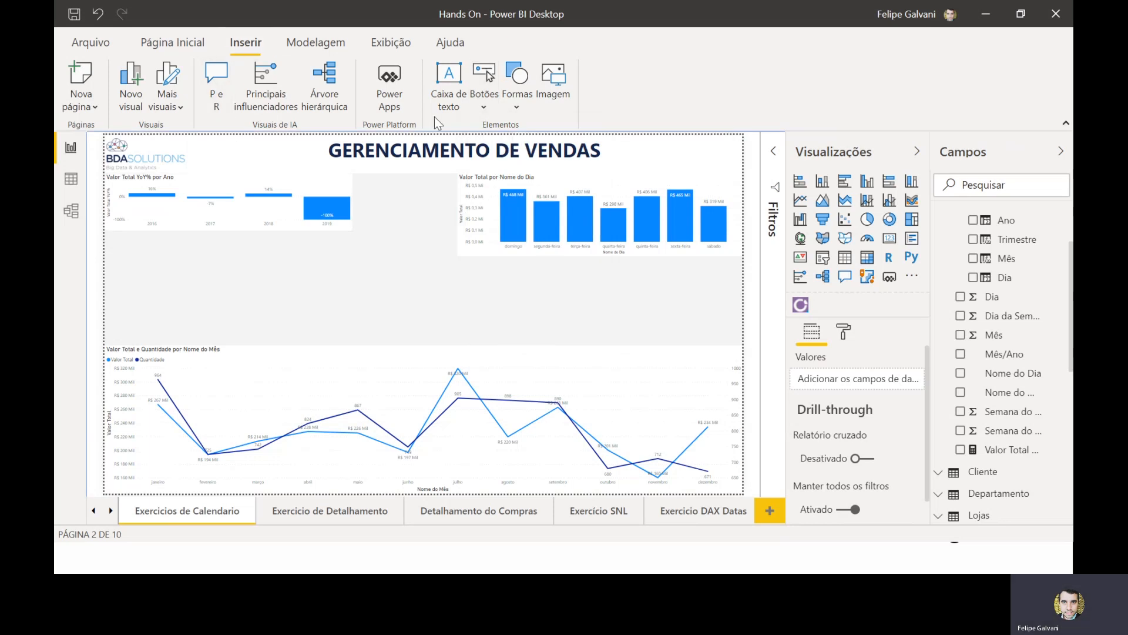
click(484, 107)
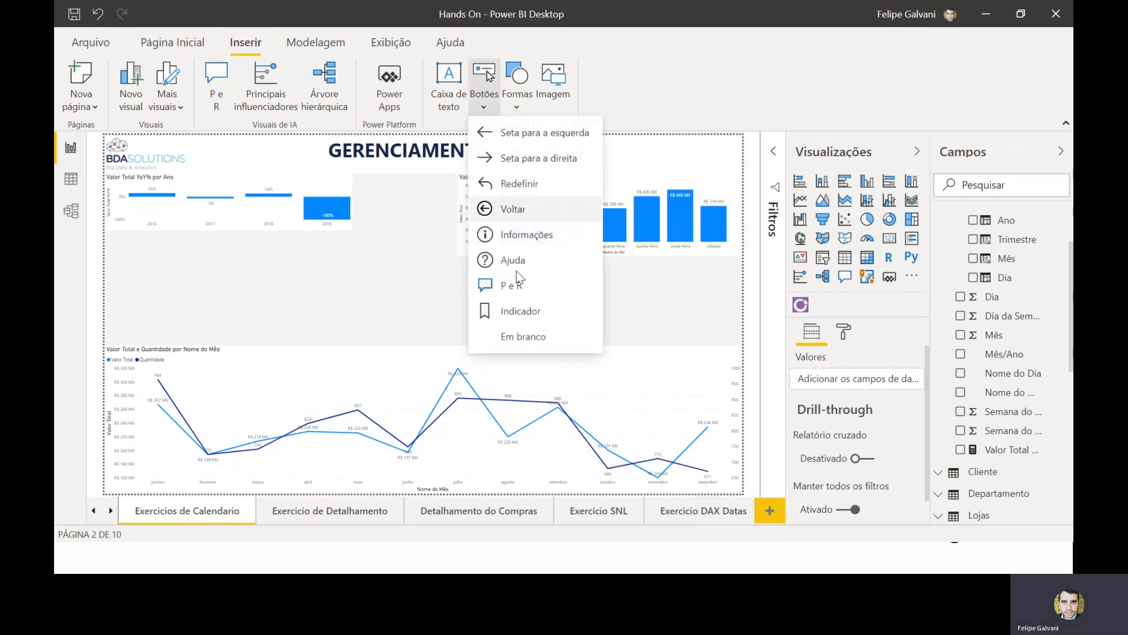
click(524, 340)
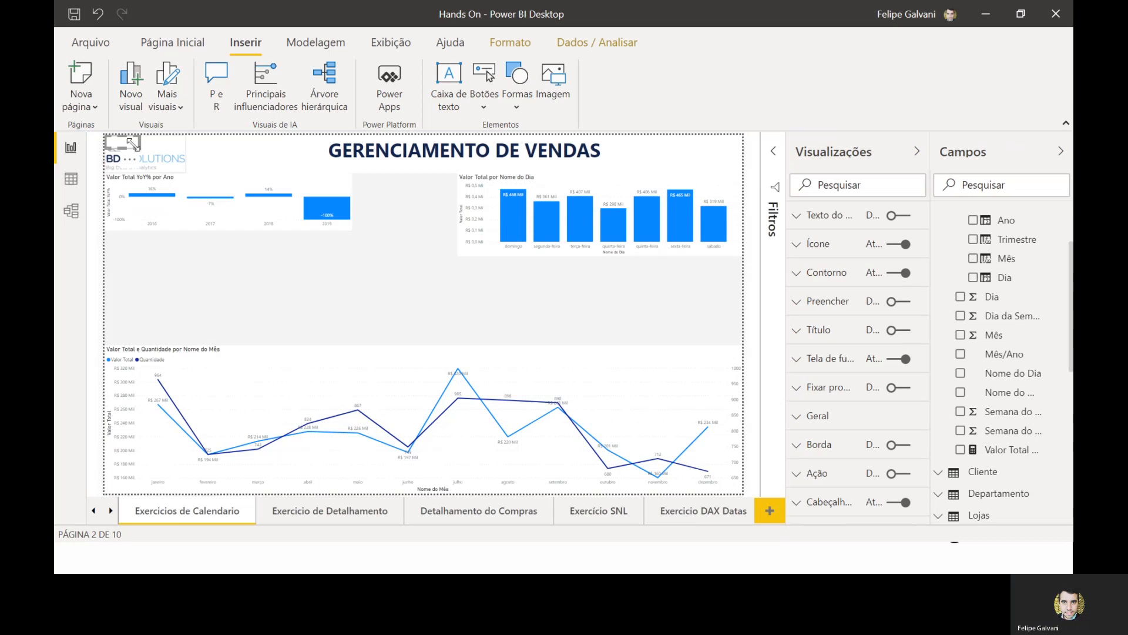
drag(131, 143, 310, 345)
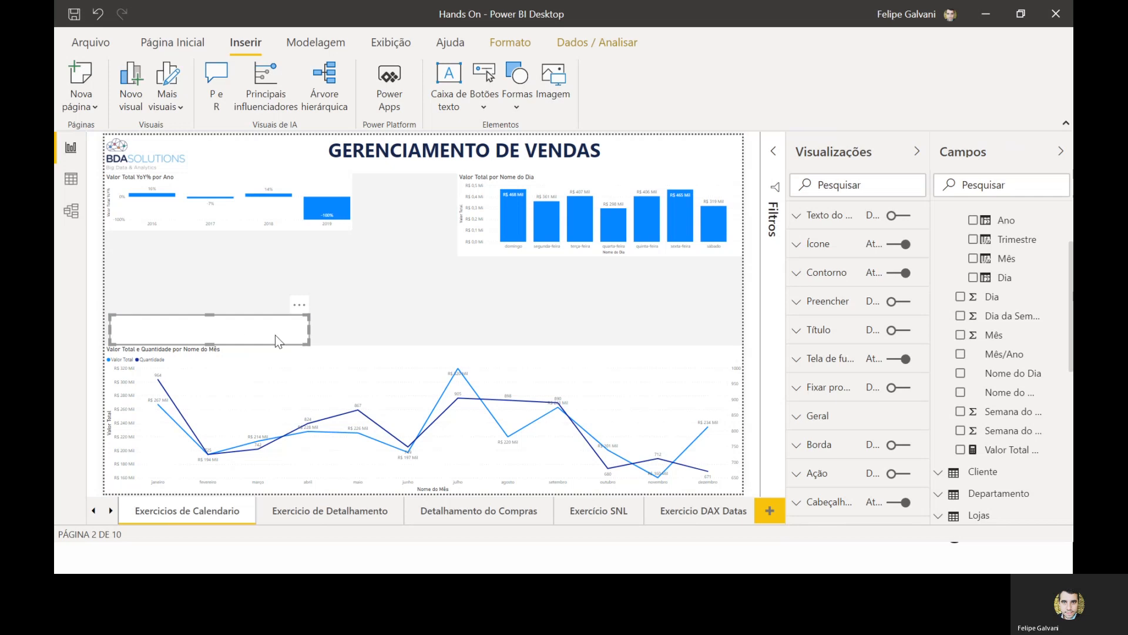
drag(244, 316, 253, 310)
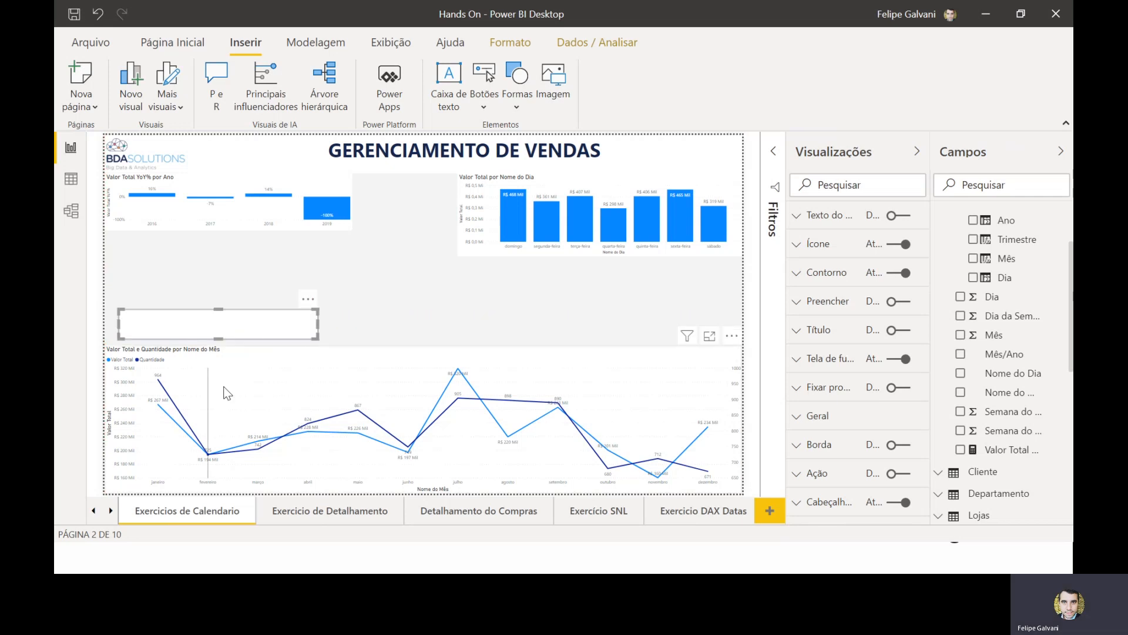
- Turn on the blank button's text and set it to FATURAMENTO POR MÊS
click(900, 221)
click(829, 223)
click(811, 287)
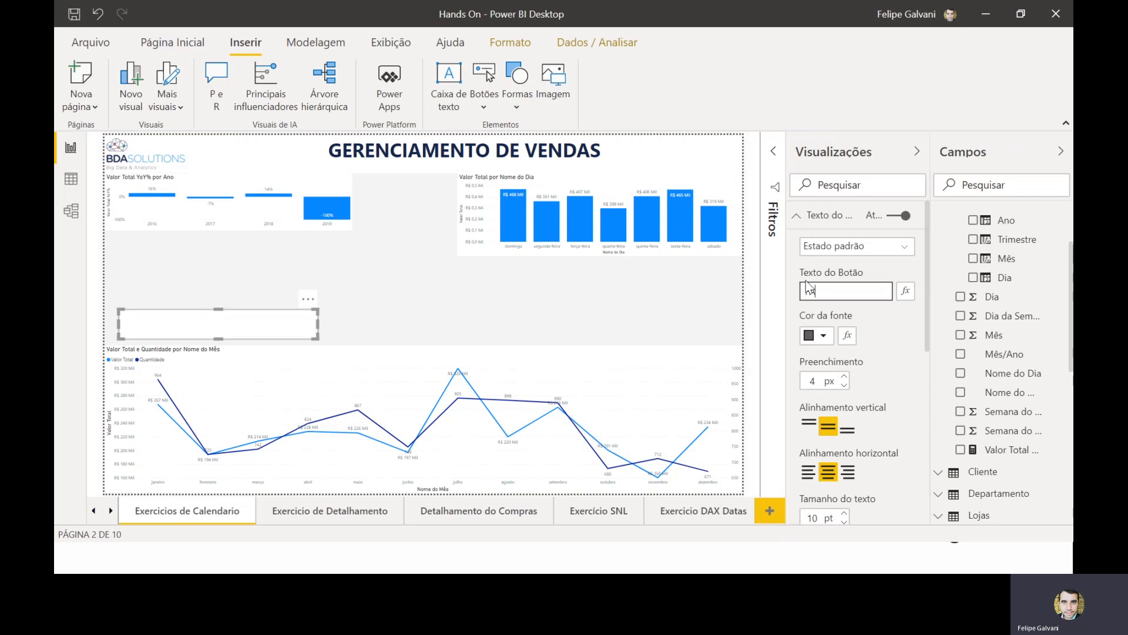
text(FATURAMENTO )
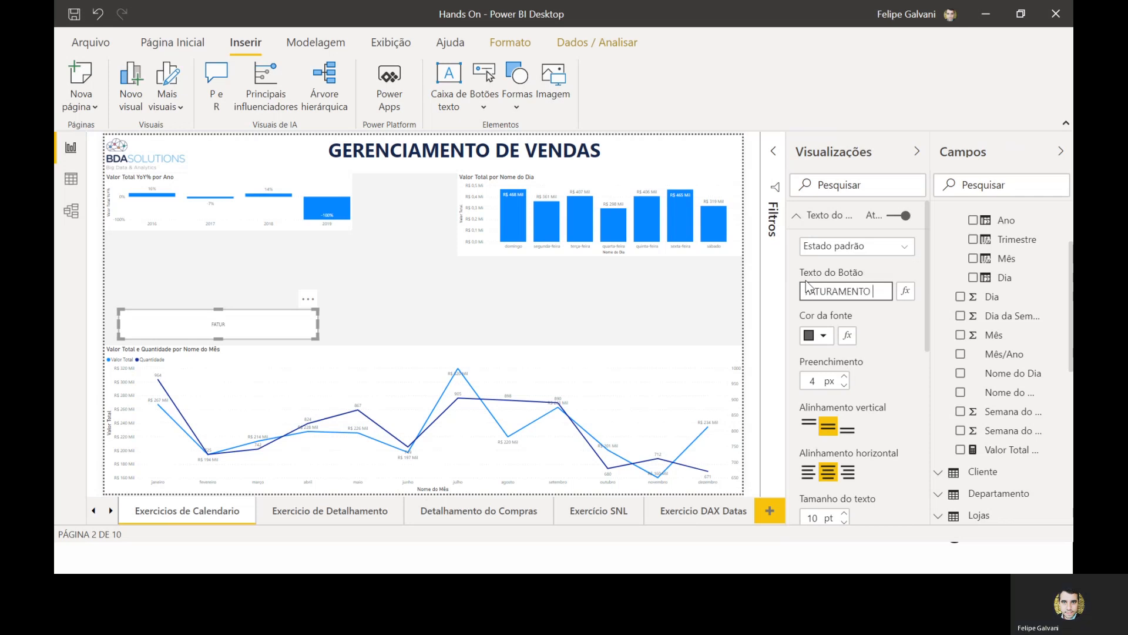
text(POR MÊS)
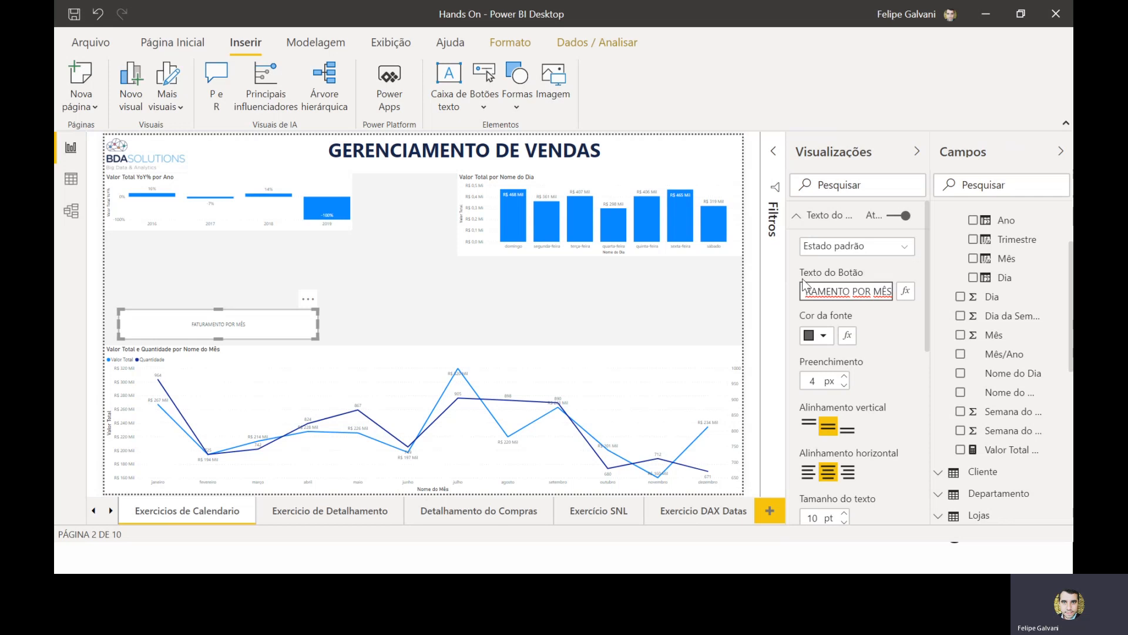
- Set the FATURAMENTO POR MÊS button's text size to 20 pt and deselect the button
scroll(834, 401, down, 4)
click(844, 275)
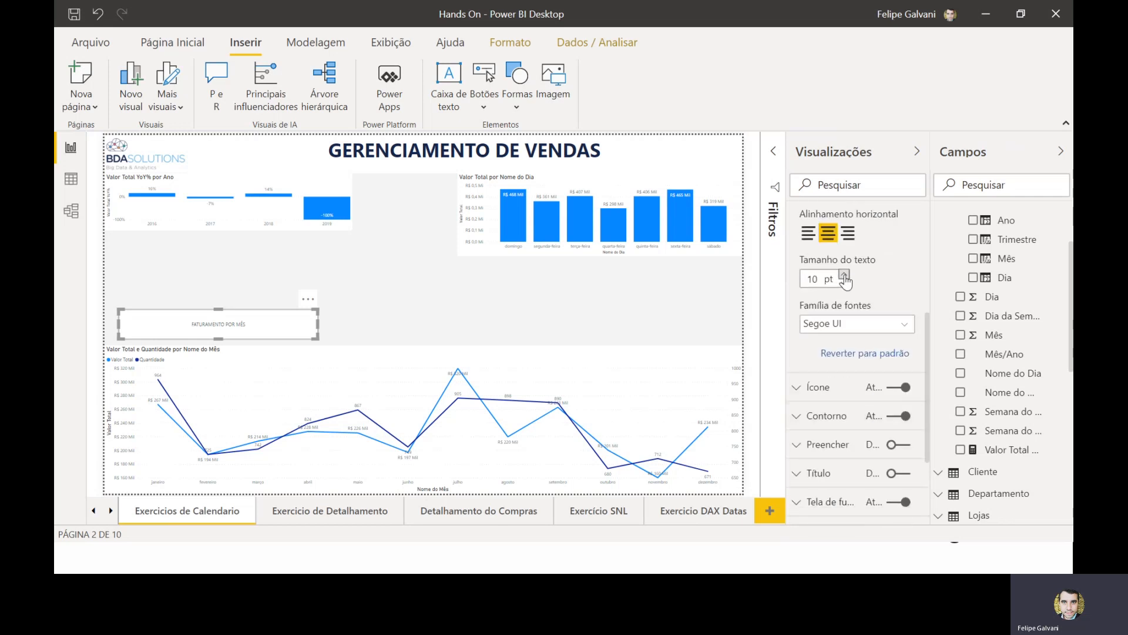
click(844, 275)
click(844, 275)
click(844, 275)
click(843, 275)
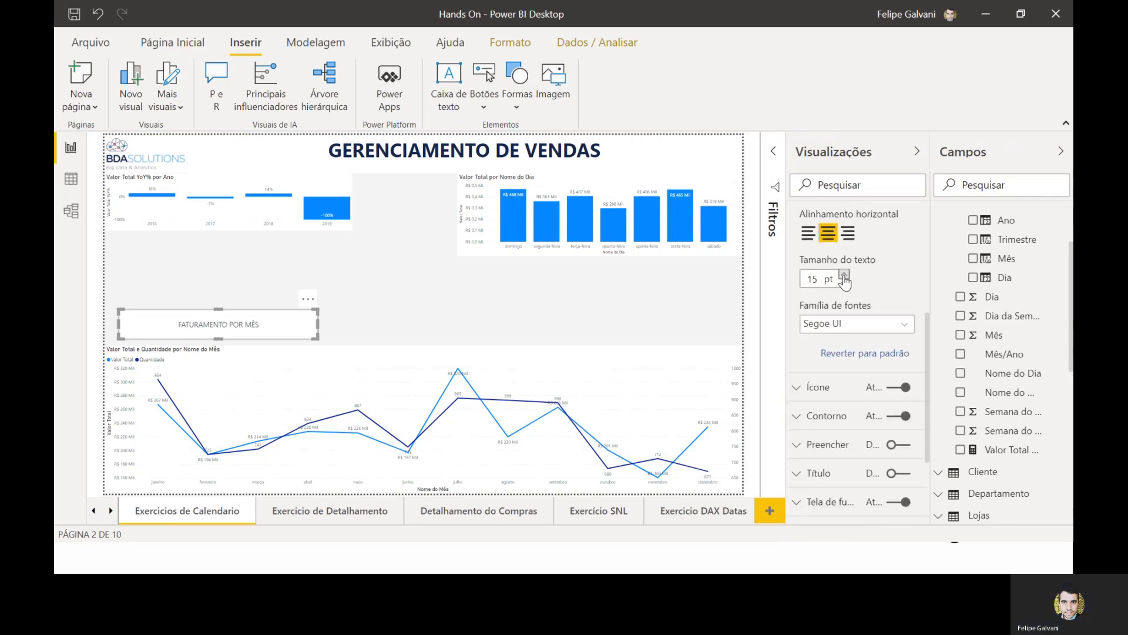
click(844, 275)
click(844, 275)
click(844, 275)
click(844, 275)
click(843, 275)
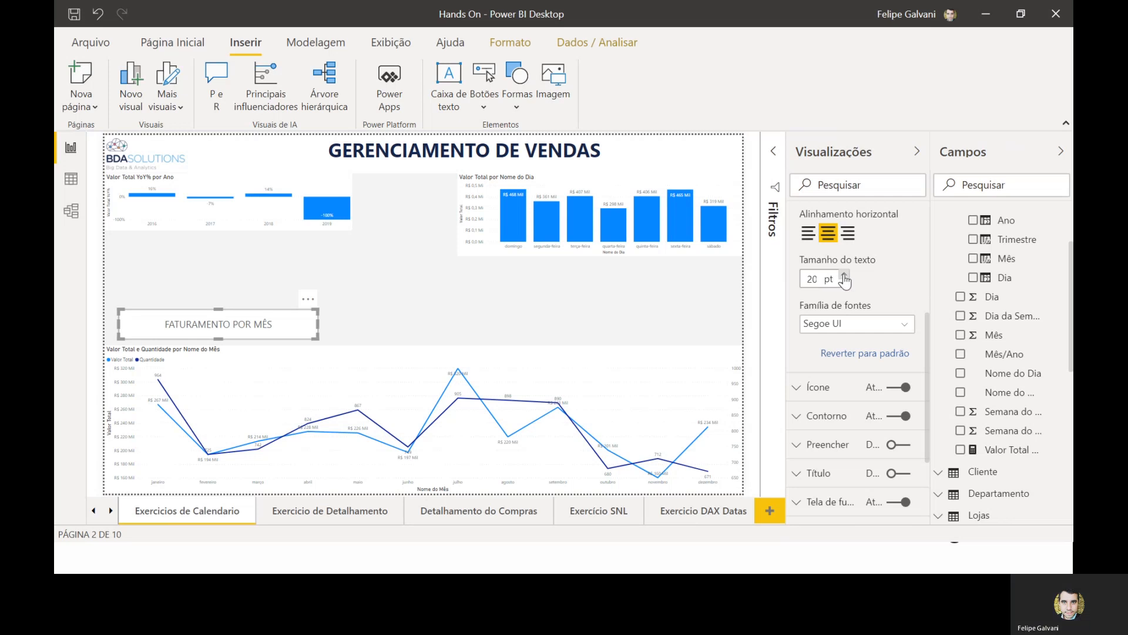
click(386, 316)
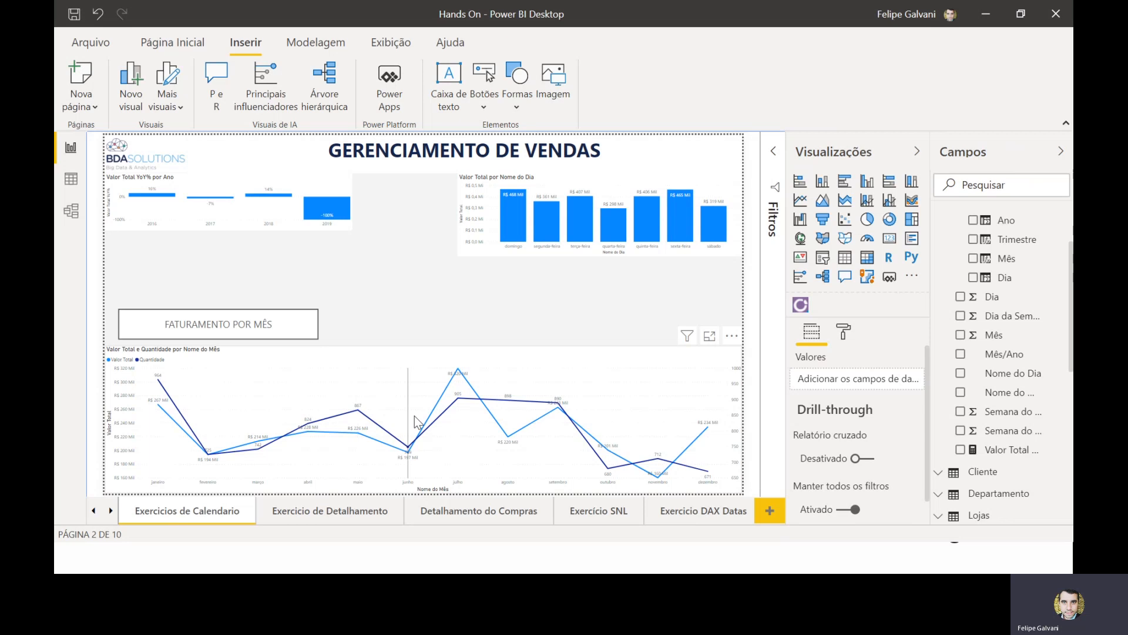
- Display the bookmarks (Indicadores) and object selection (Seleção) lists beside the report page
mouse_move(415, 414)
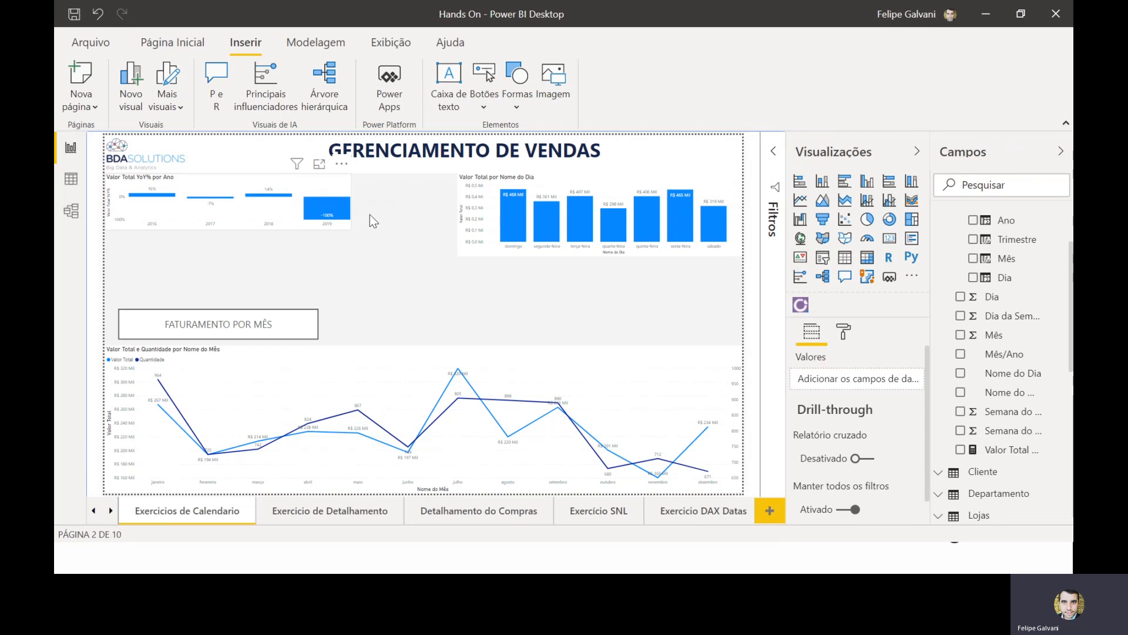
click(916, 151)
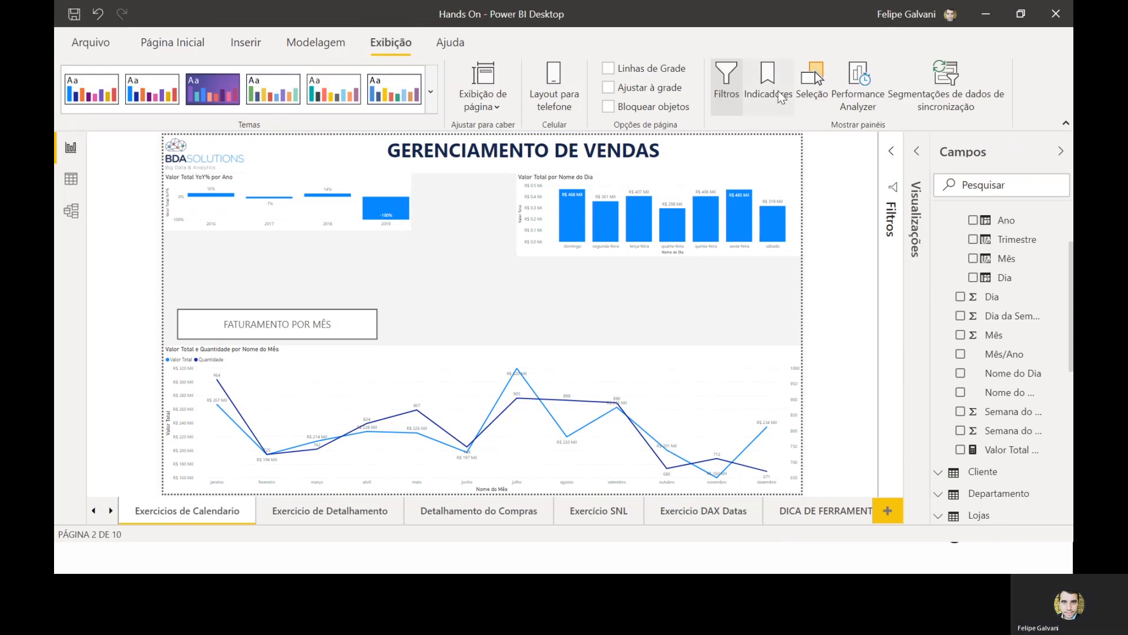
click(781, 96)
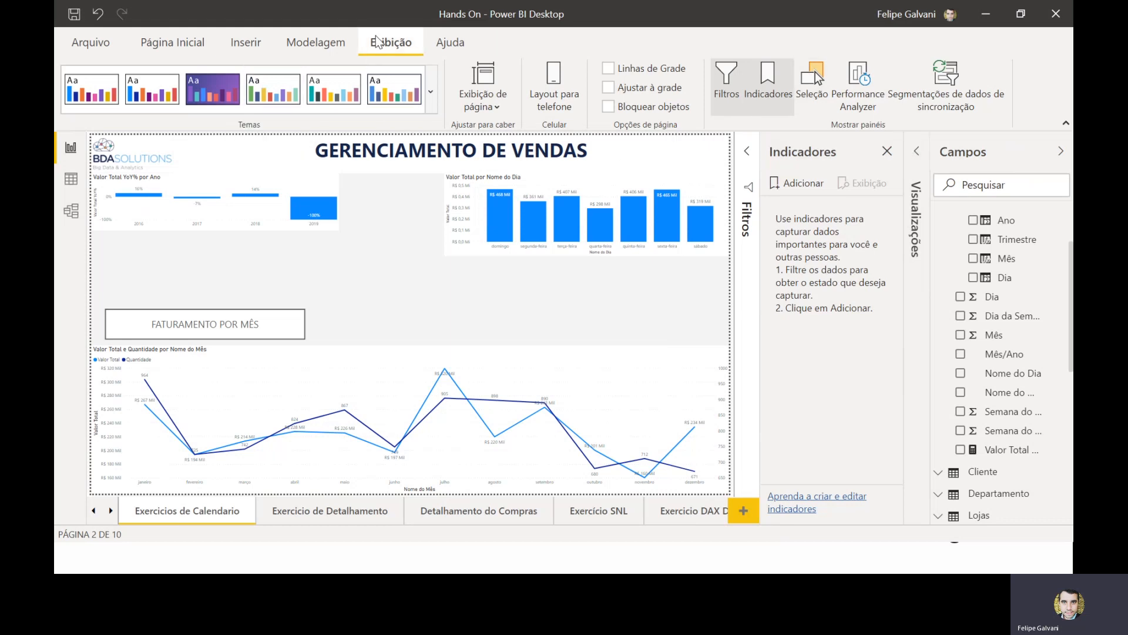
click(808, 83)
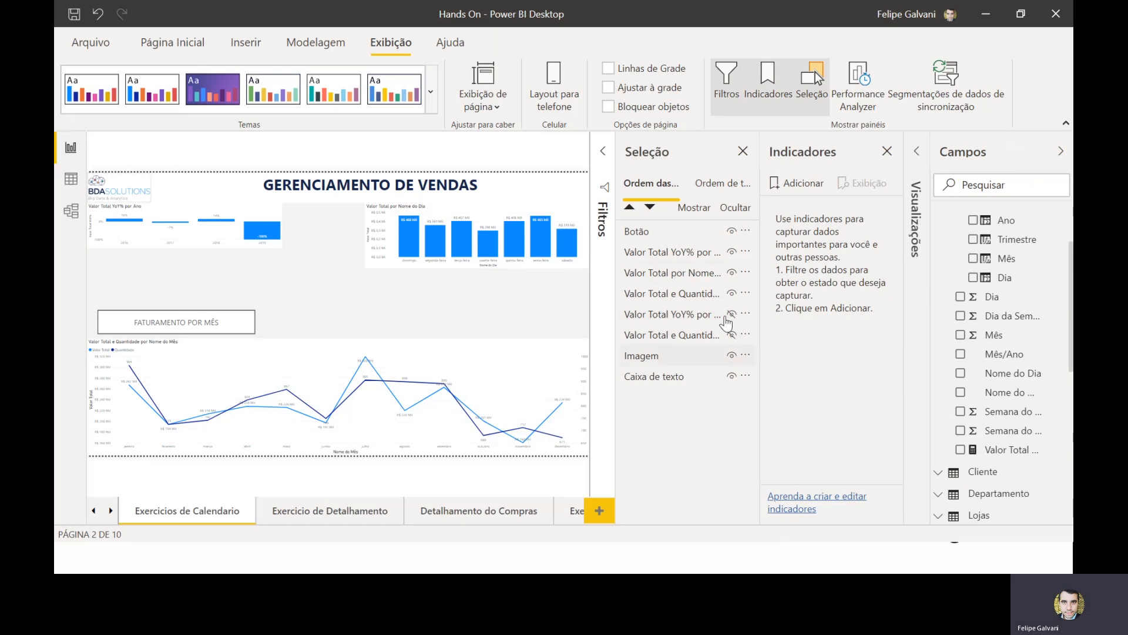
- Identify each chart's entry in the object list, and hide the yearly variation and weekday charts
click(510, 357)
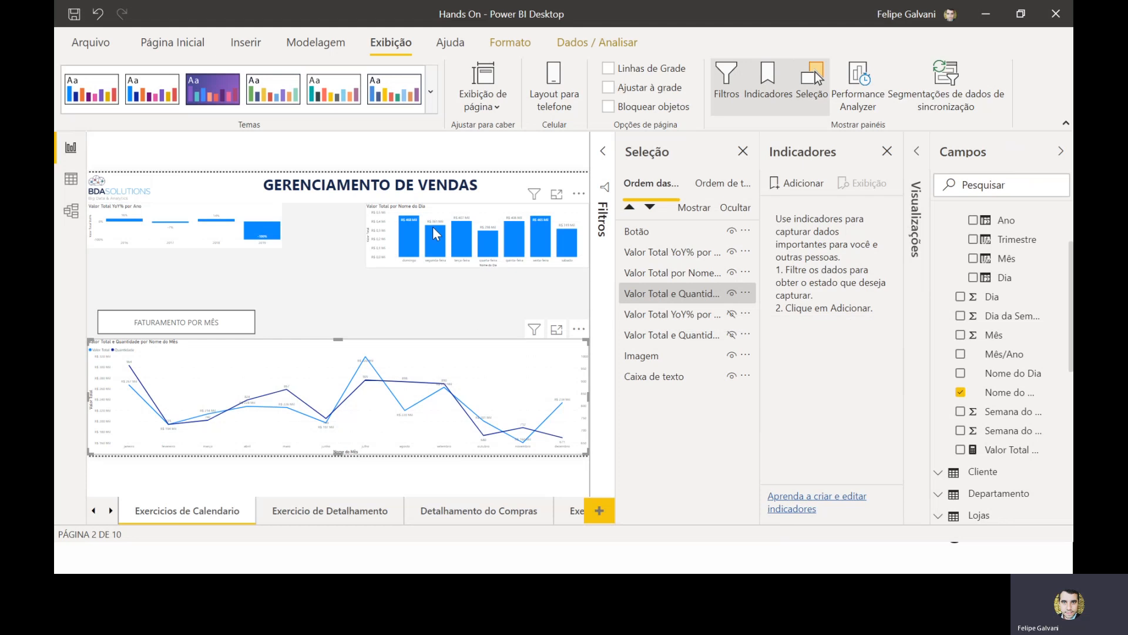
click(456, 218)
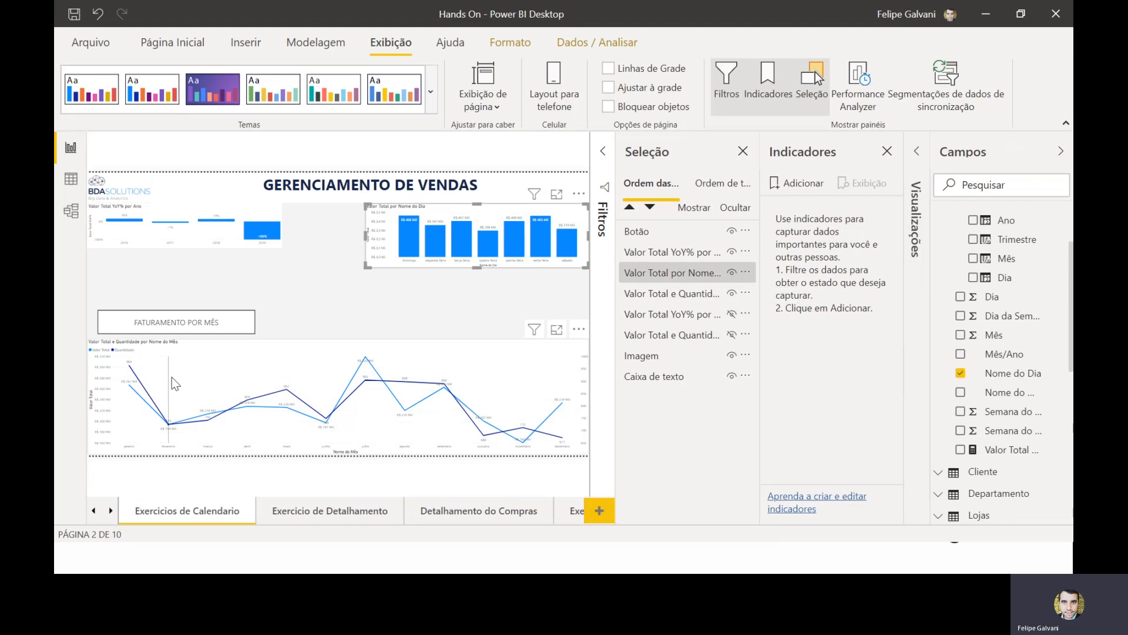
click(247, 213)
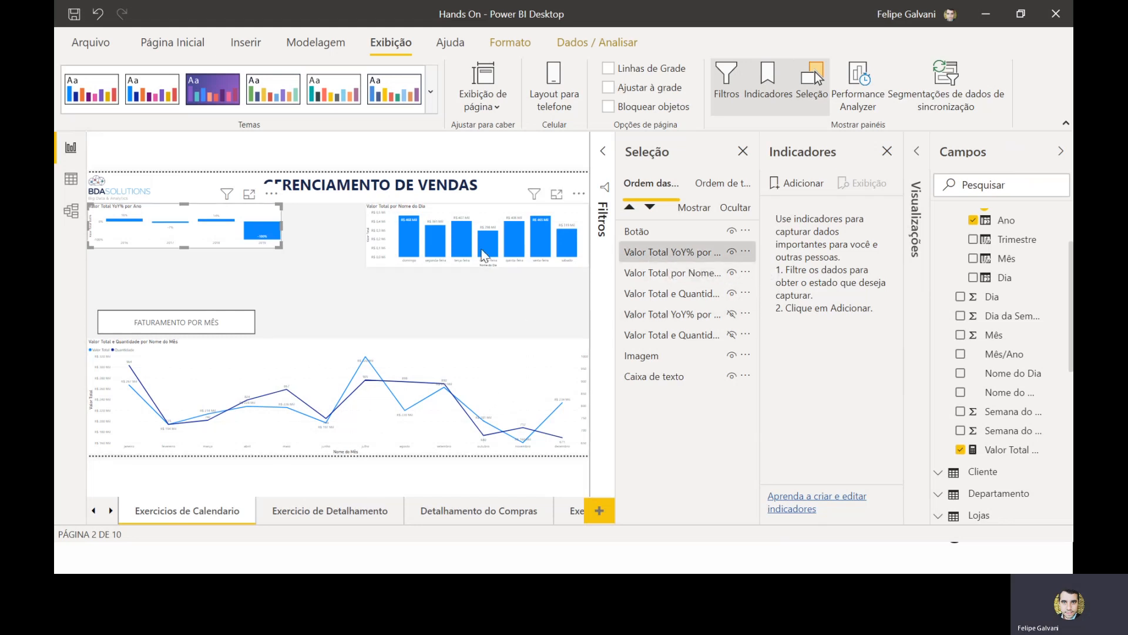
click(732, 253)
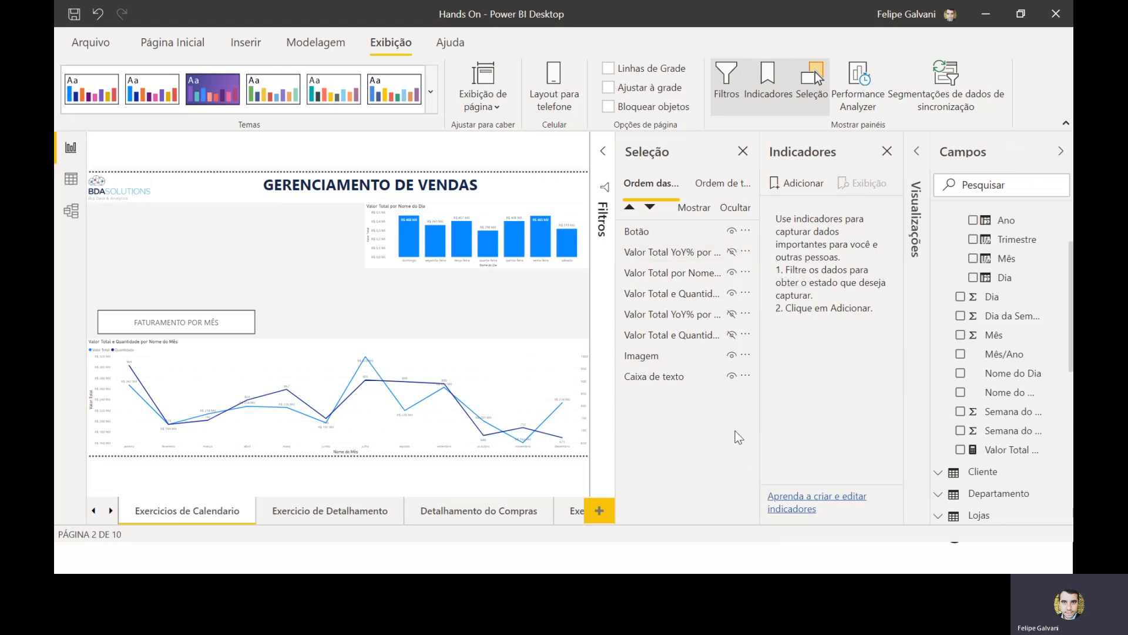
click(732, 273)
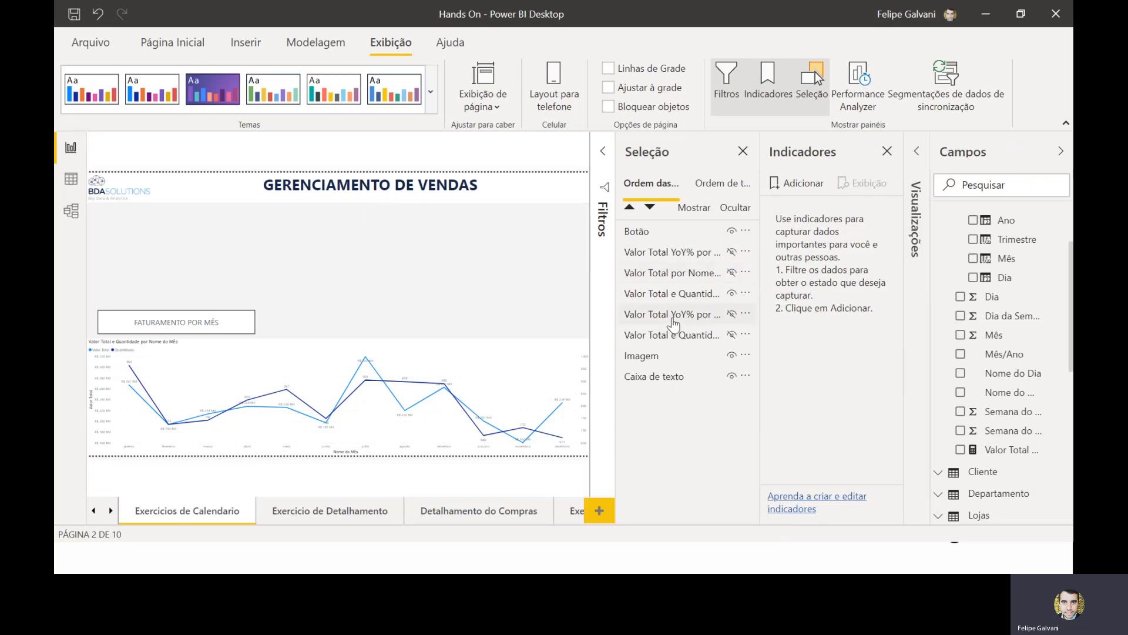
- Unhide the two leftover duplicate charts beneath the monthly line chart and delete them, keeping the monthly chart in its place below the button
click(732, 313)
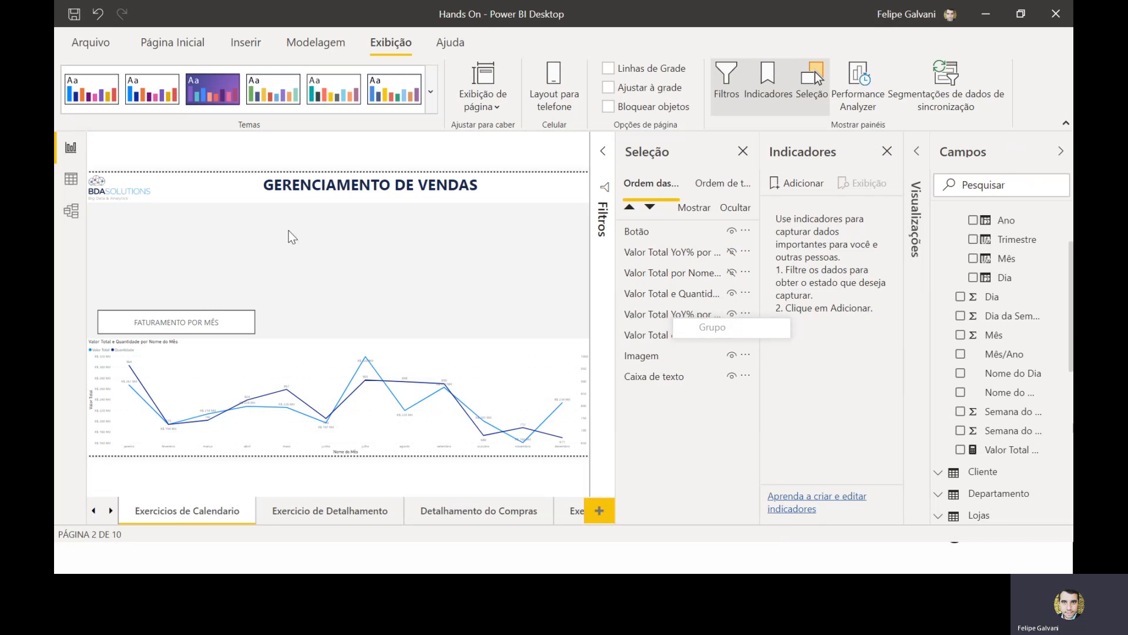
click(732, 334)
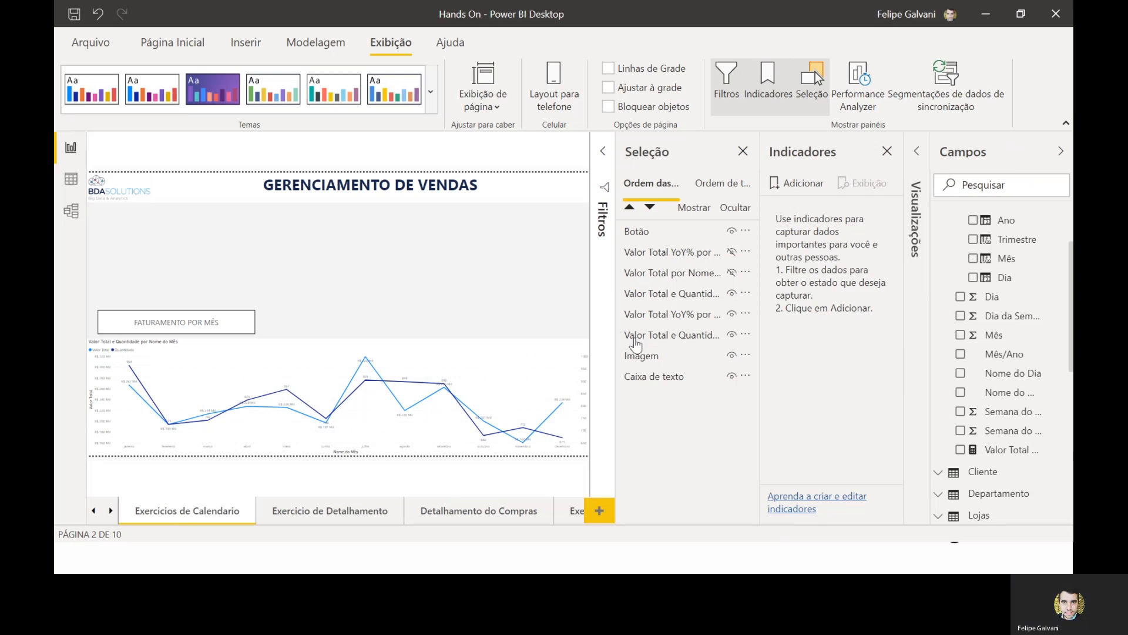
drag(545, 365, 512, 230)
click(492, 379)
key(Delete)
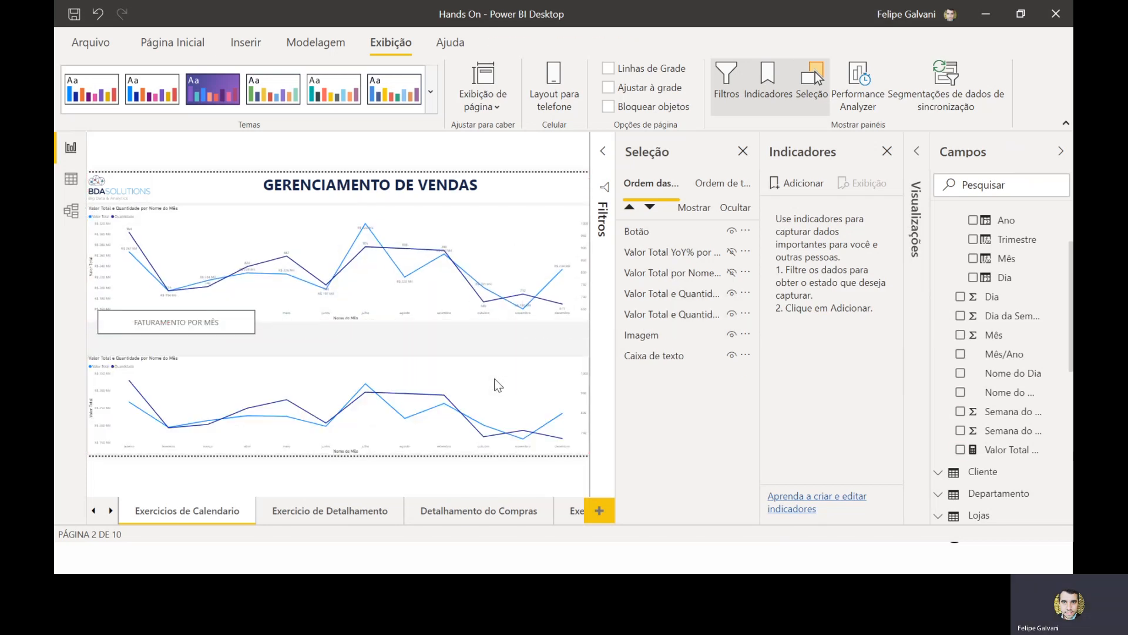
click(500, 376)
key(Delete)
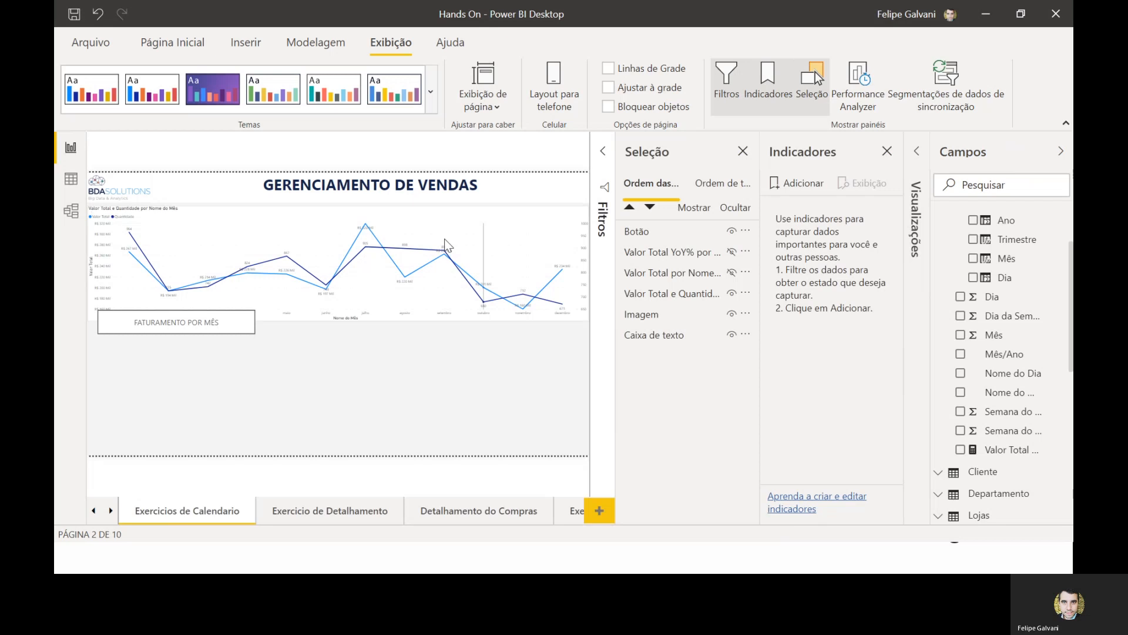
drag(424, 225, 450, 407)
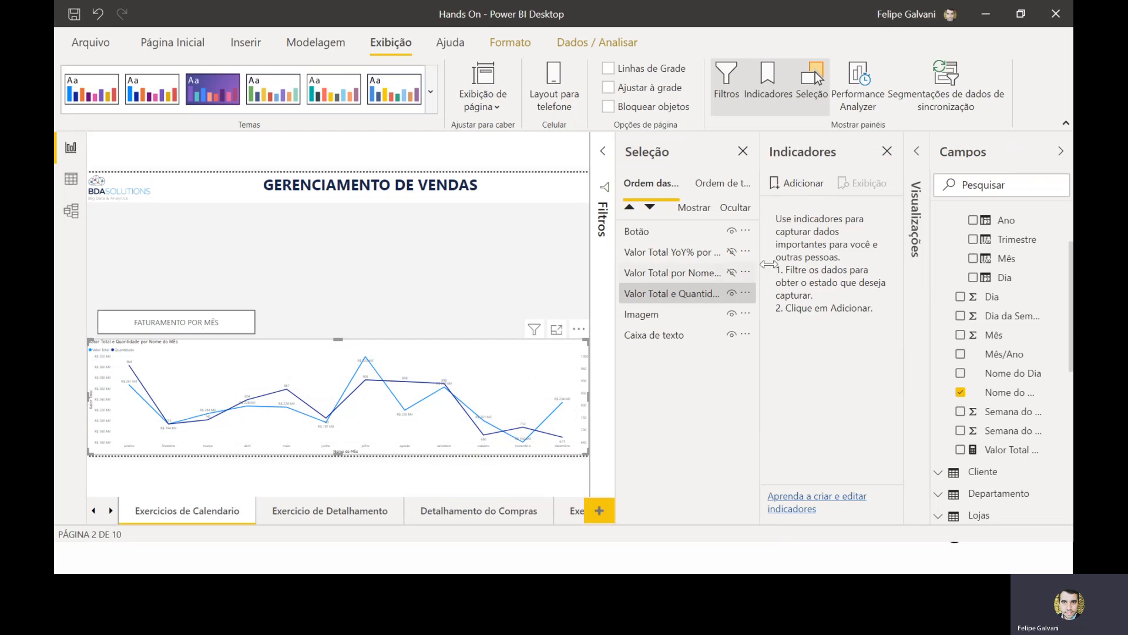
- Add a bookmark of the current view with only the monthly chart visible, and name it FATURAMENTO POR MÊS
click(801, 183)
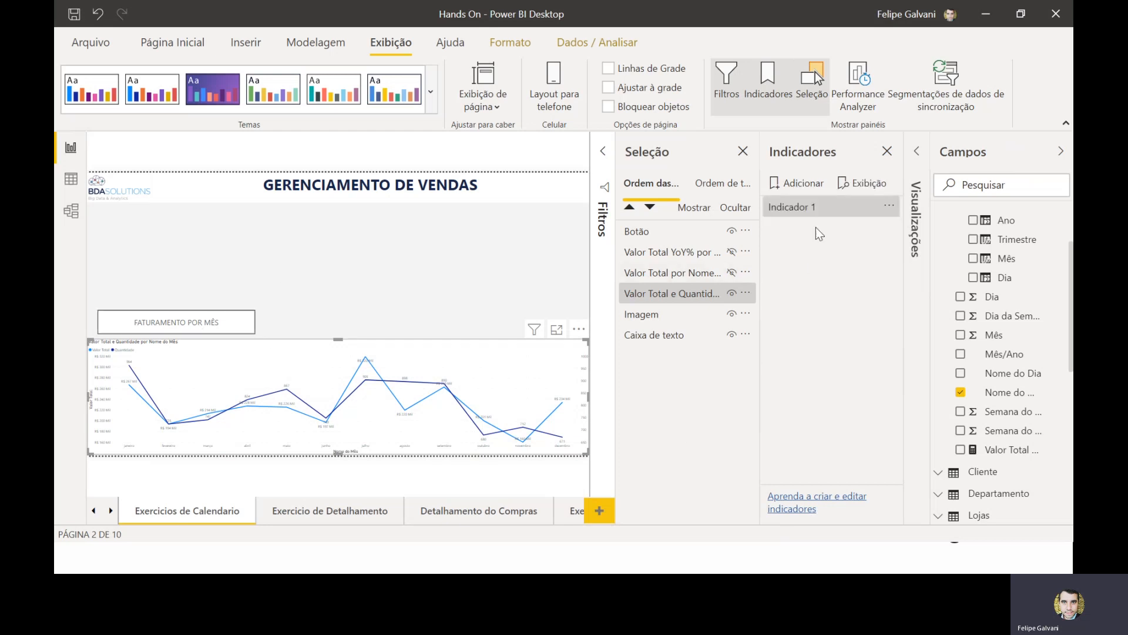
double_click(803, 209)
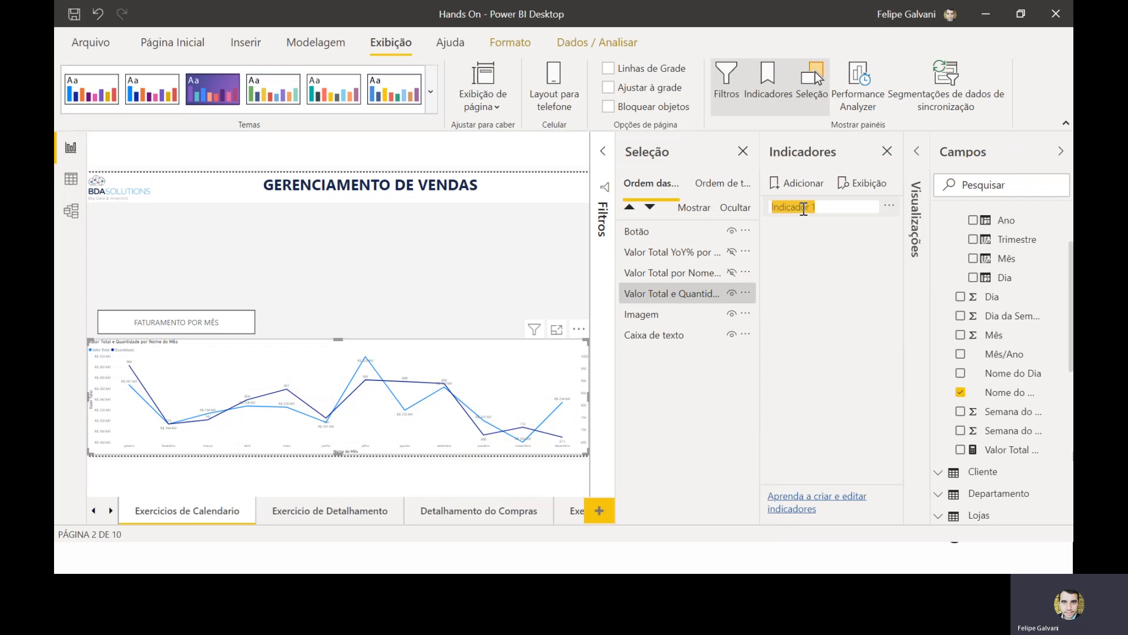
text(FATURAMENTO POR MÊS)
key(Return)
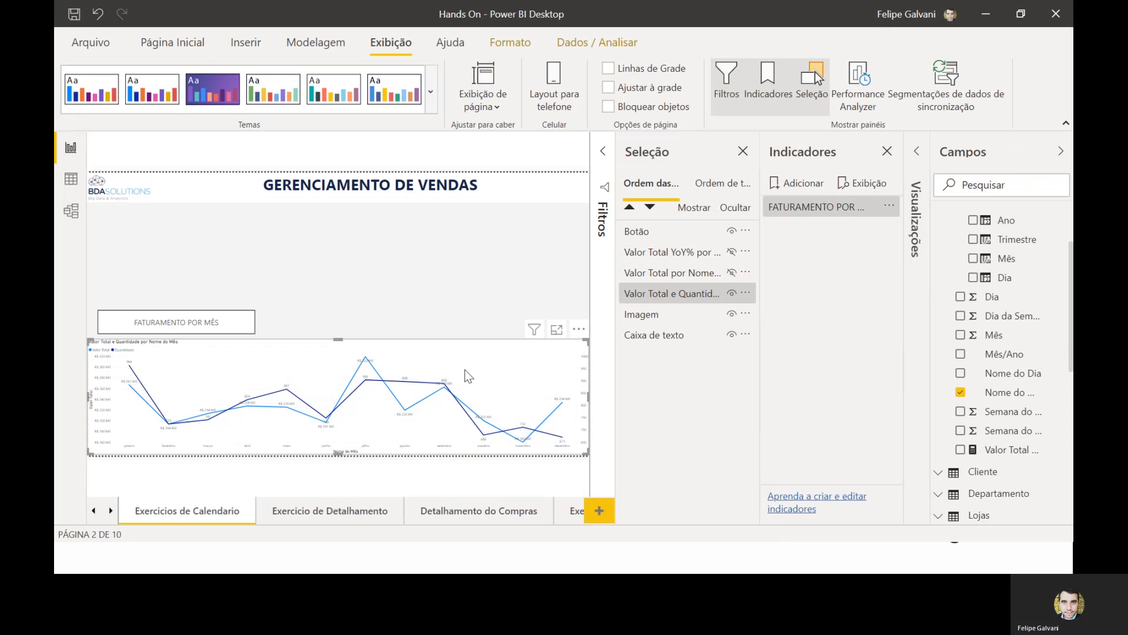
- Turn on the FATURAMENTO POR MÊS button's action with type Indicador, and link it to the FATURAMENTO POR MÊS bookmark
click(227, 320)
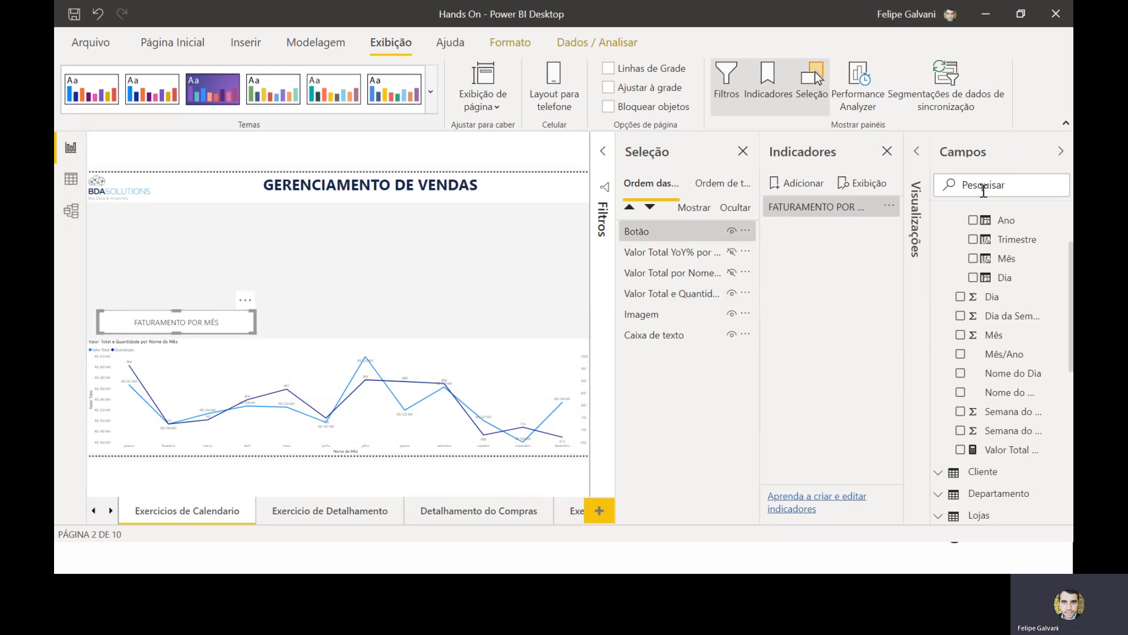
click(918, 154)
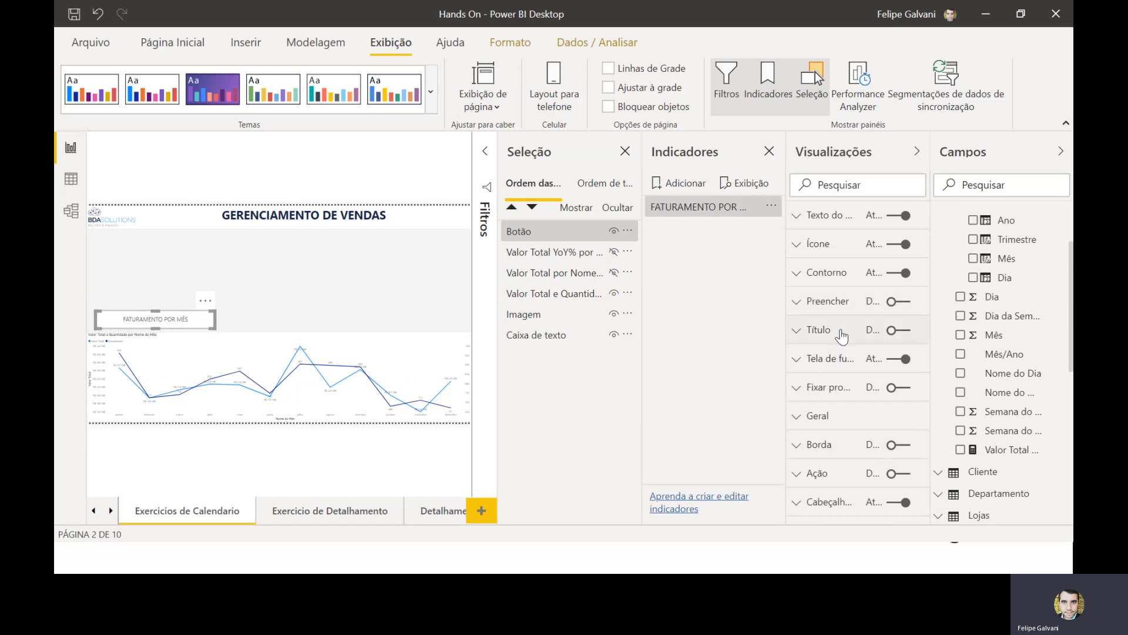
click(902, 476)
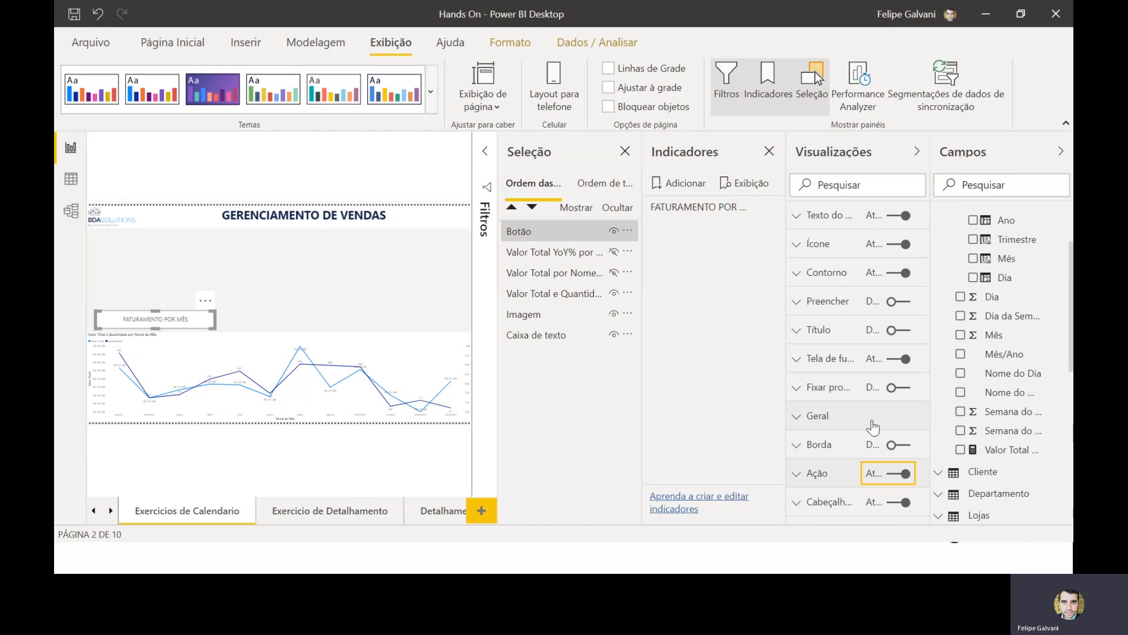
click(828, 485)
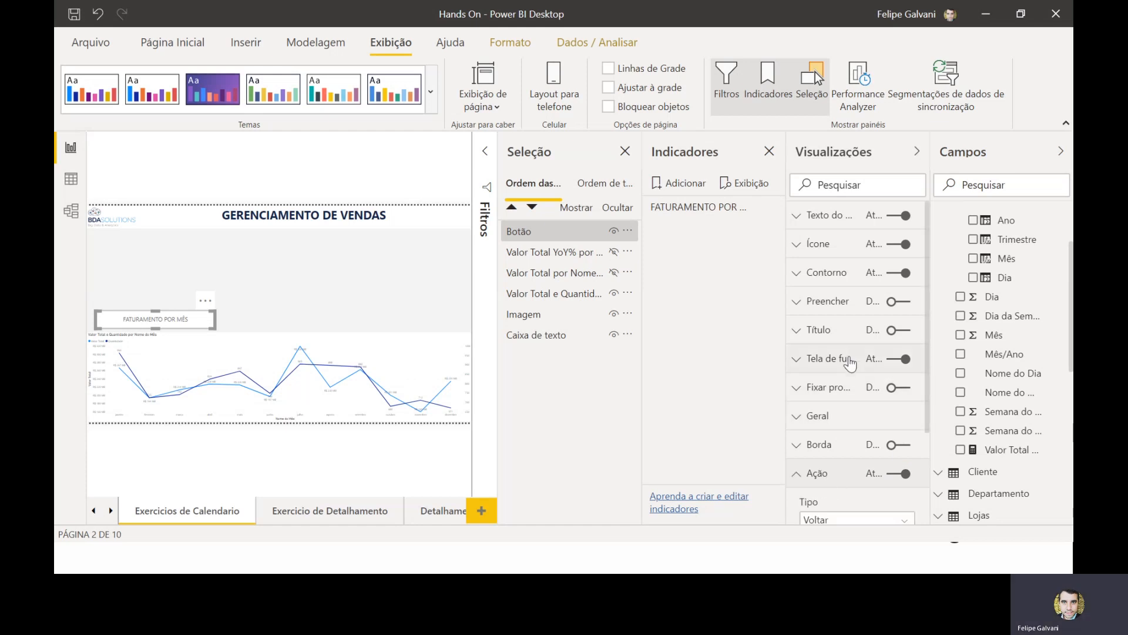
scroll(848, 362, down, 3)
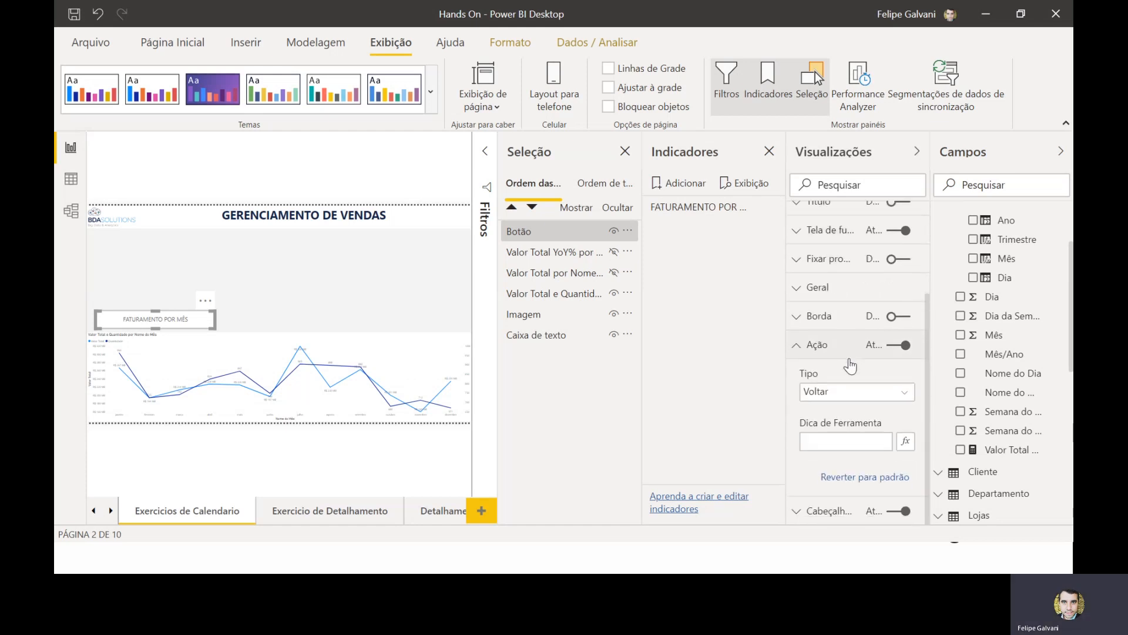
click(831, 391)
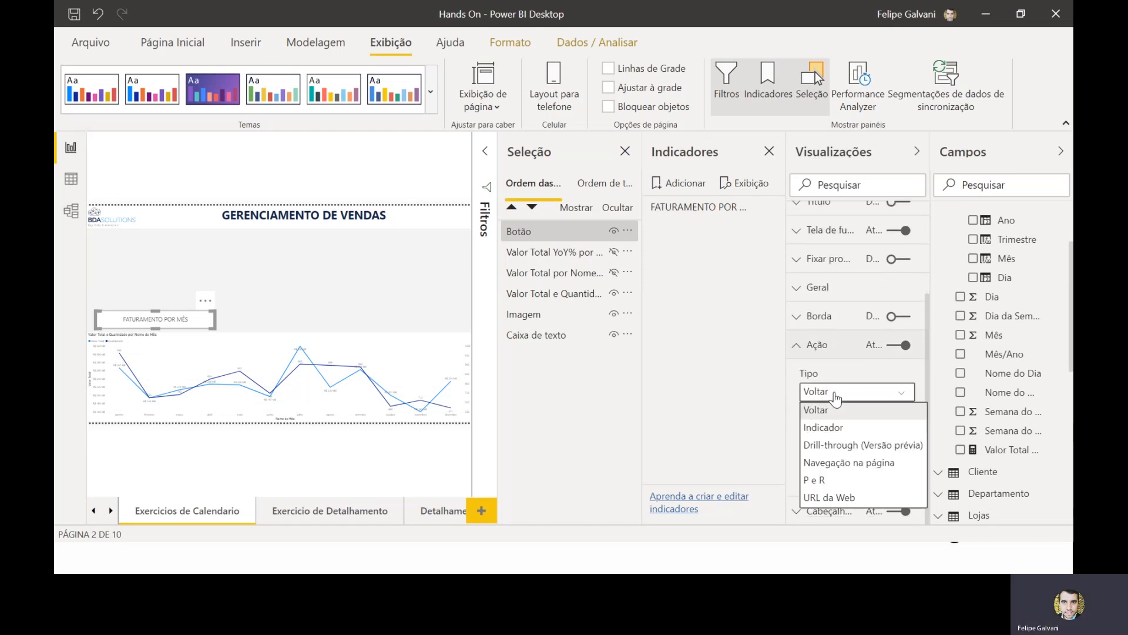
click(824, 428)
click(855, 451)
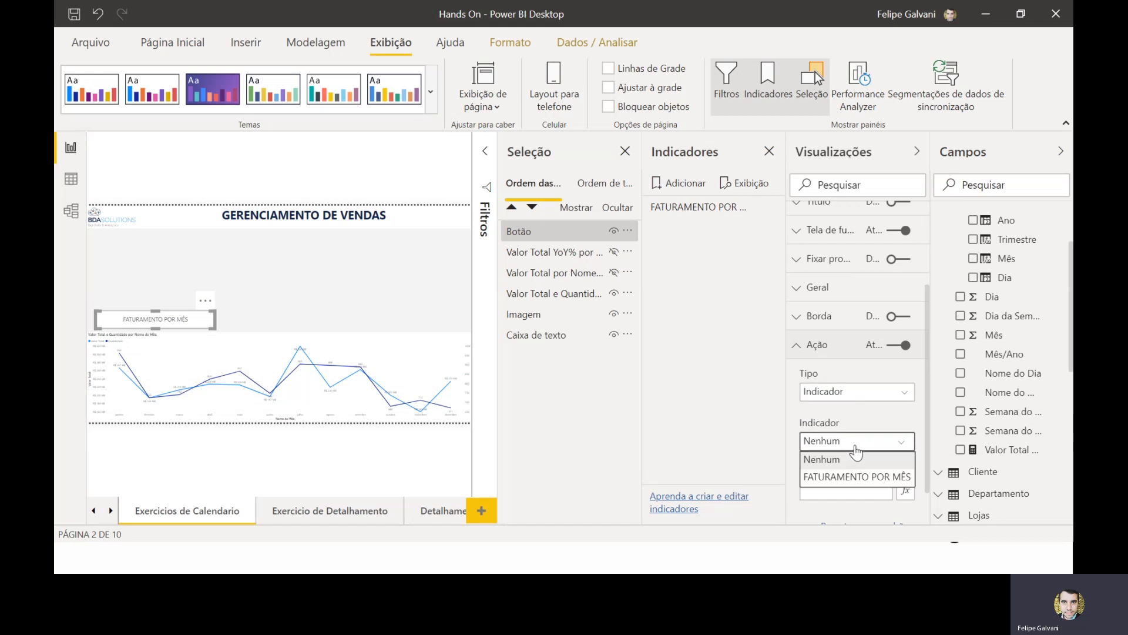
click(850, 479)
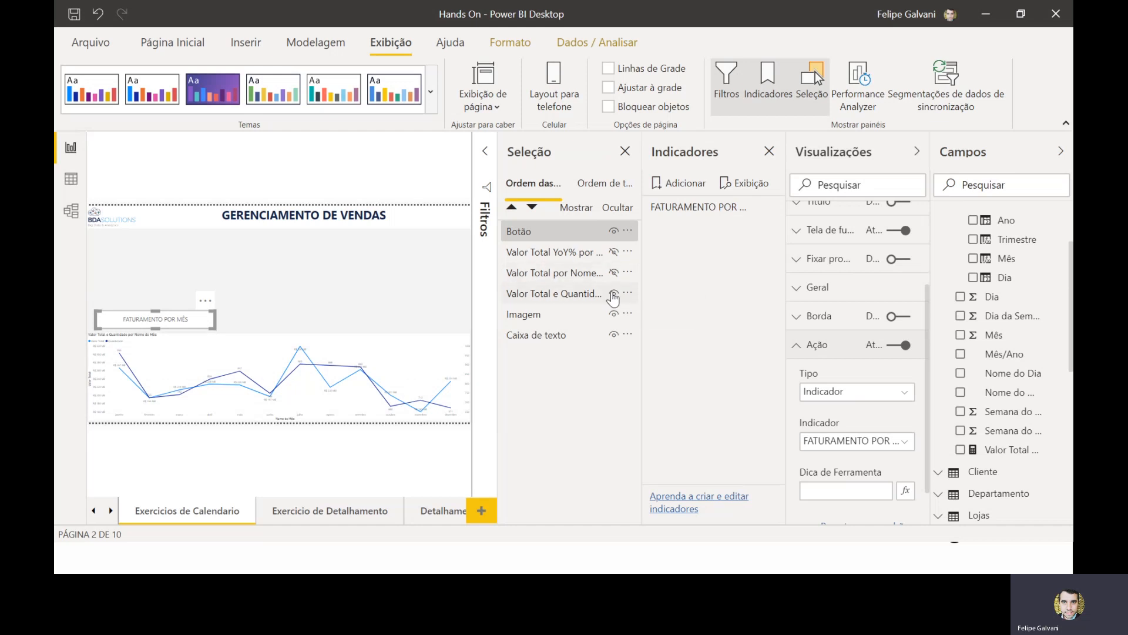
- Replace the monthly line chart with the hidden weekday chart, placed just below the button and enlarged to fill the page's width and lower edge
click(613, 295)
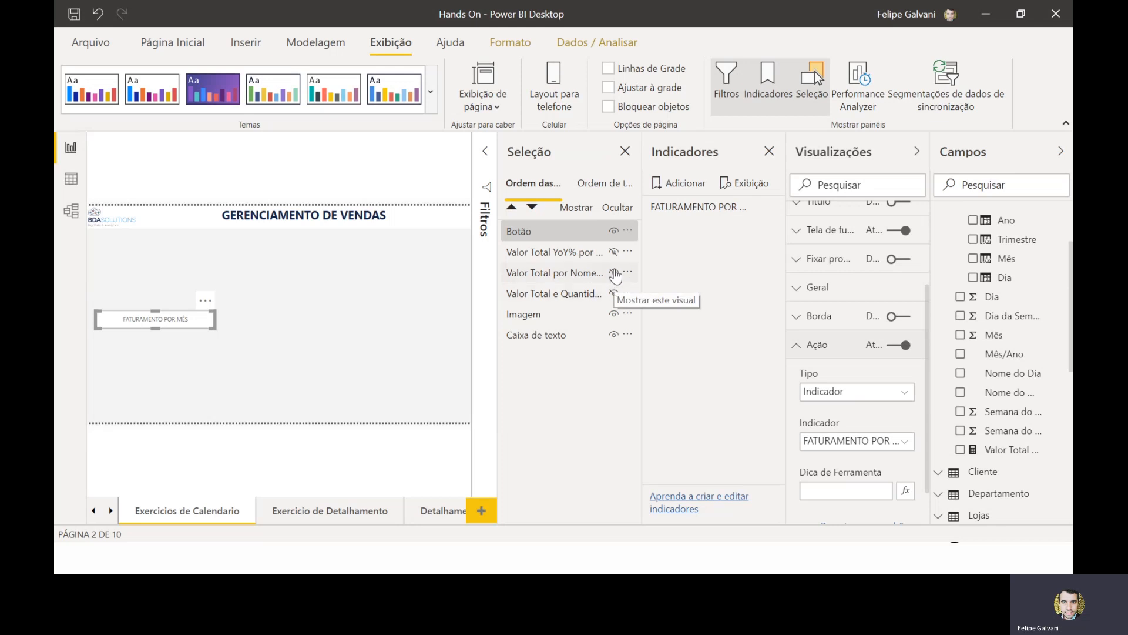
click(614, 272)
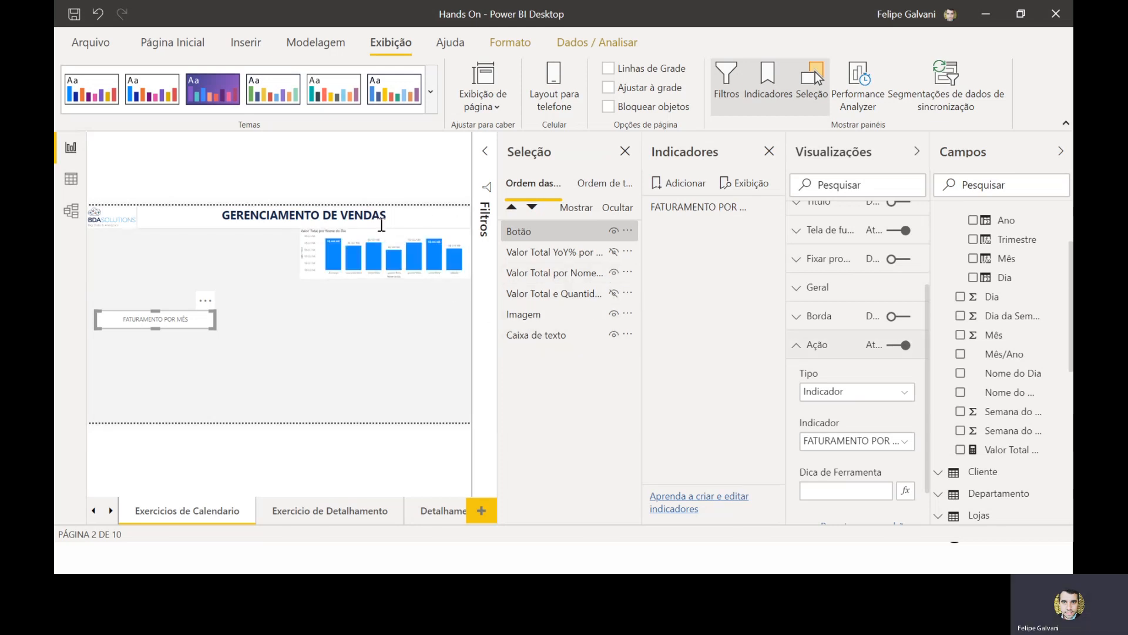
drag(383, 237, 135, 347)
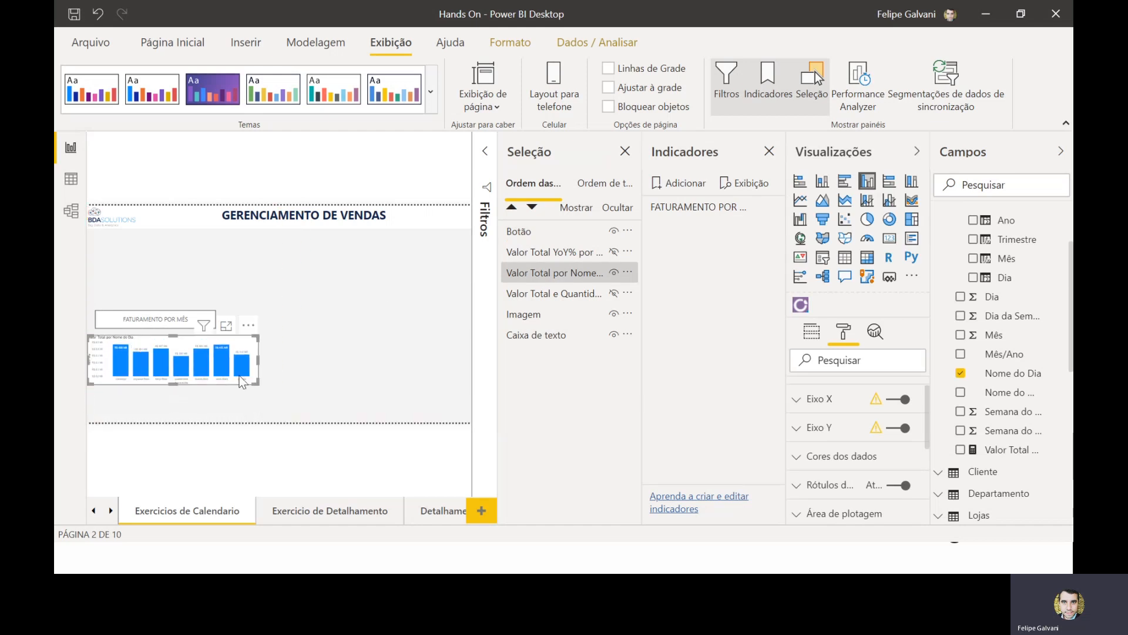
drag(335, 407, 507, 440)
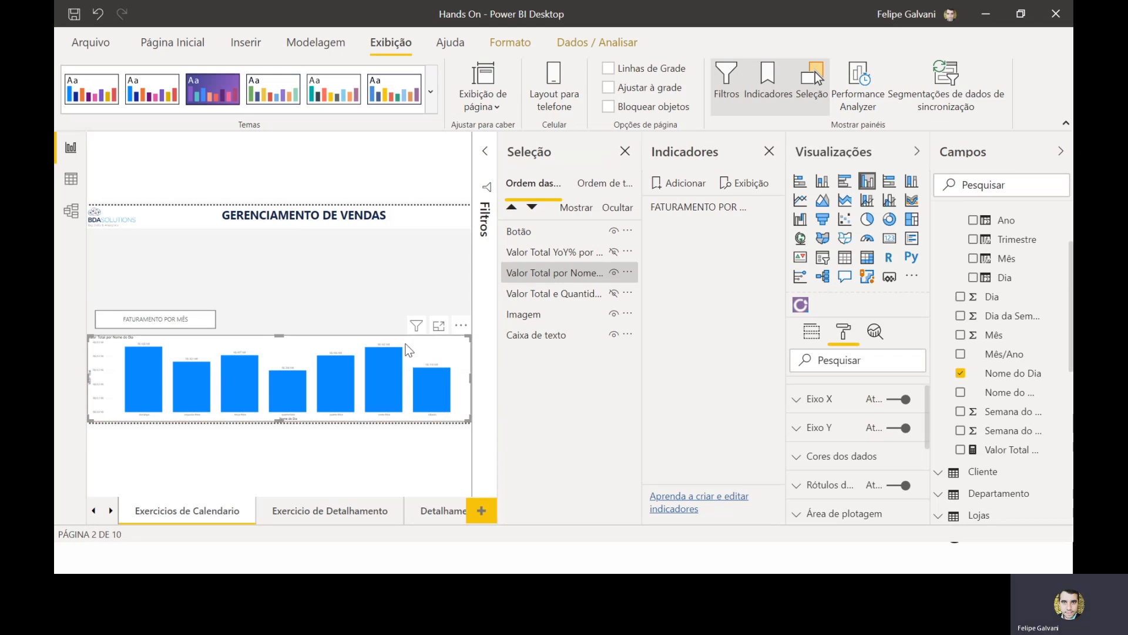
- Add a bookmark of the weekday chart view and name it FATURAMENTO POR DIA DA SEMANA
click(692, 186)
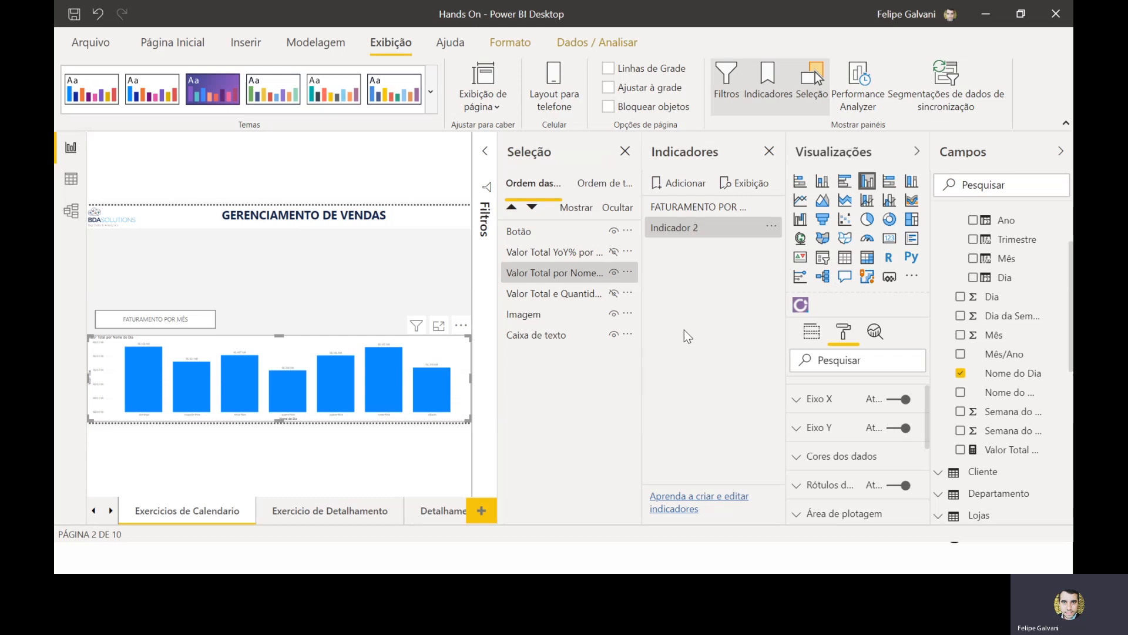
double_click(694, 231)
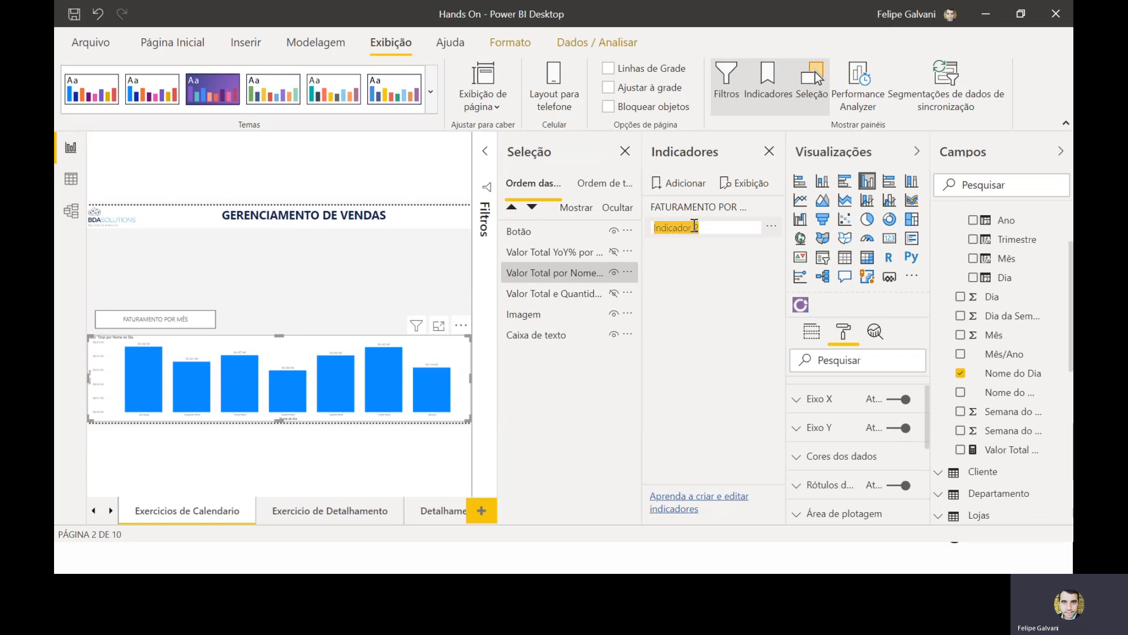
text(FATURAMENTO POR )
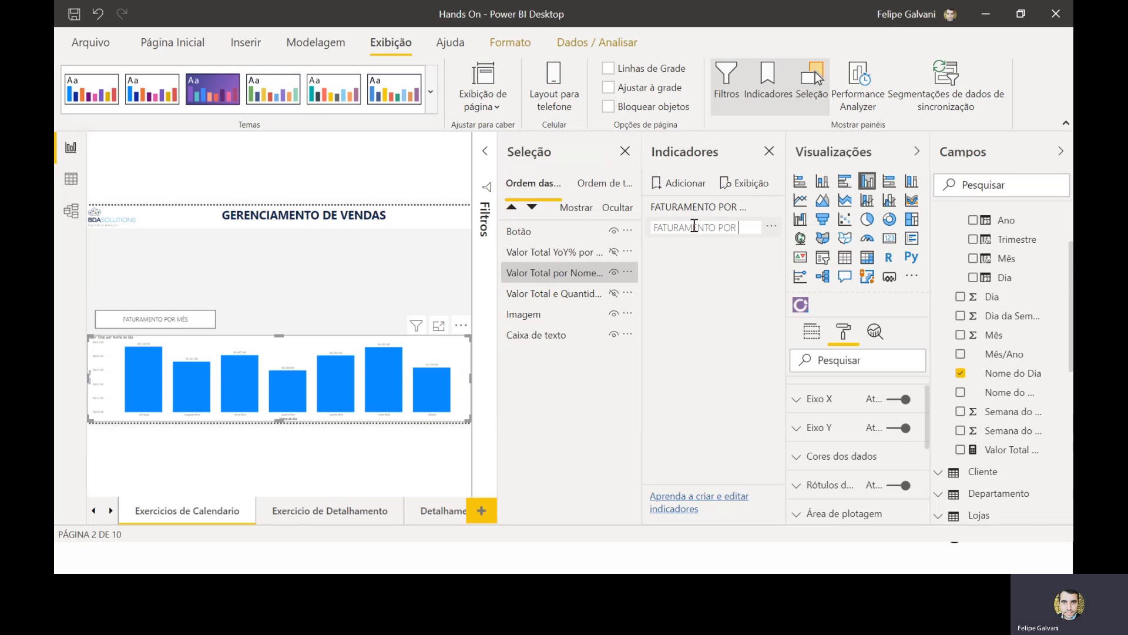
text(DIA DA SEMANA)
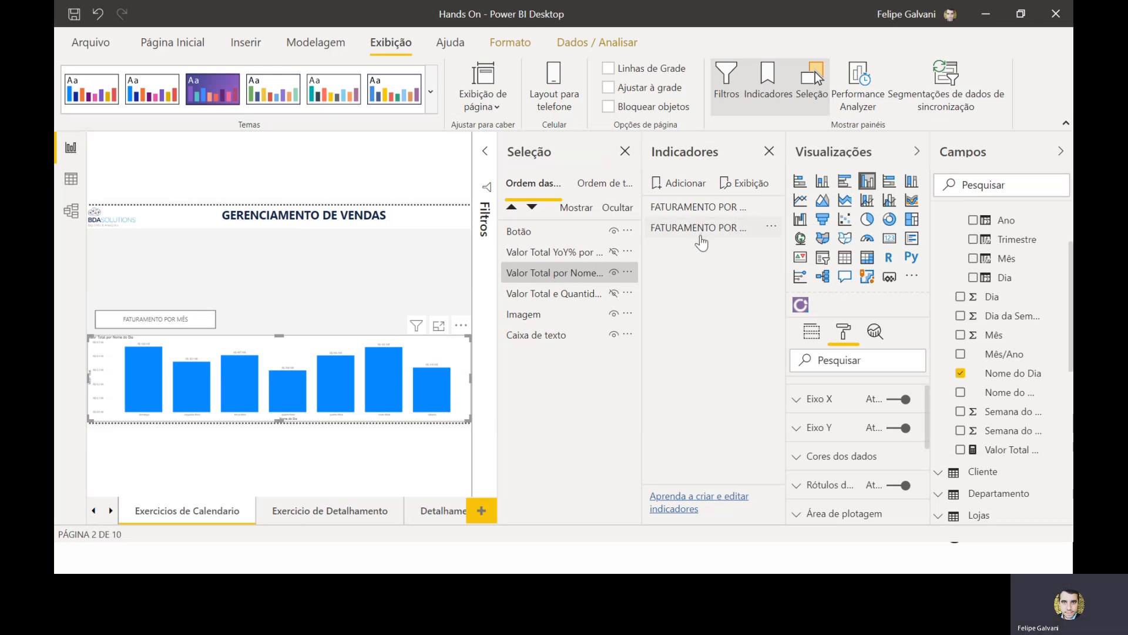
key(Return)
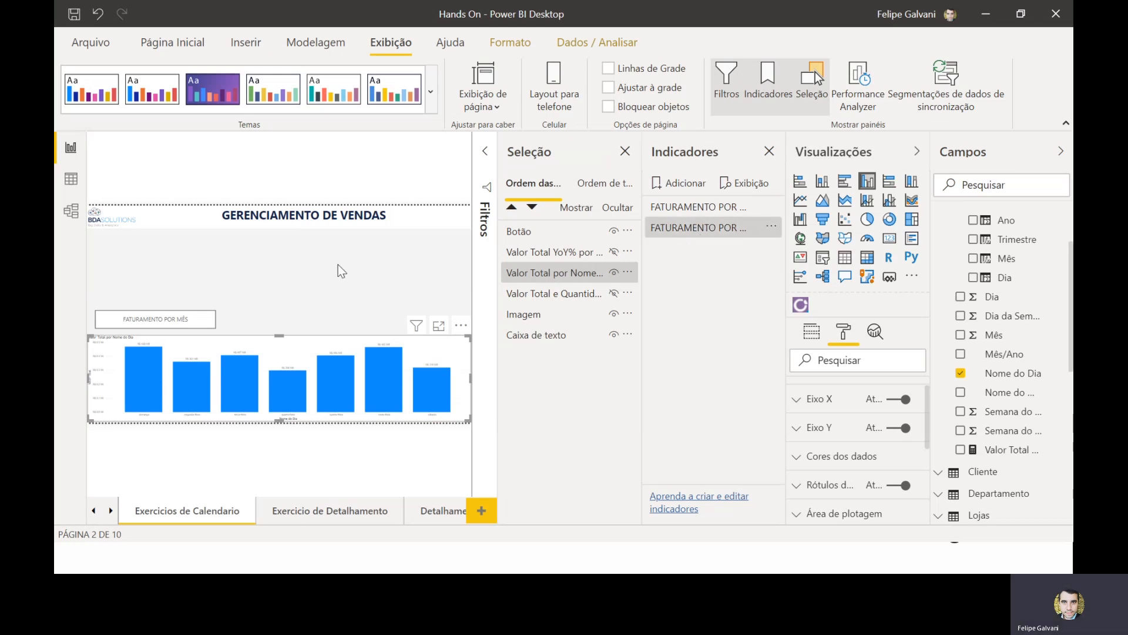
- Duplicate the FATURAMENTO POR MÊS button, place the copy beside it in line, and change its text to FATURAMENTO POR DIA DA SEMANA
click(195, 322)
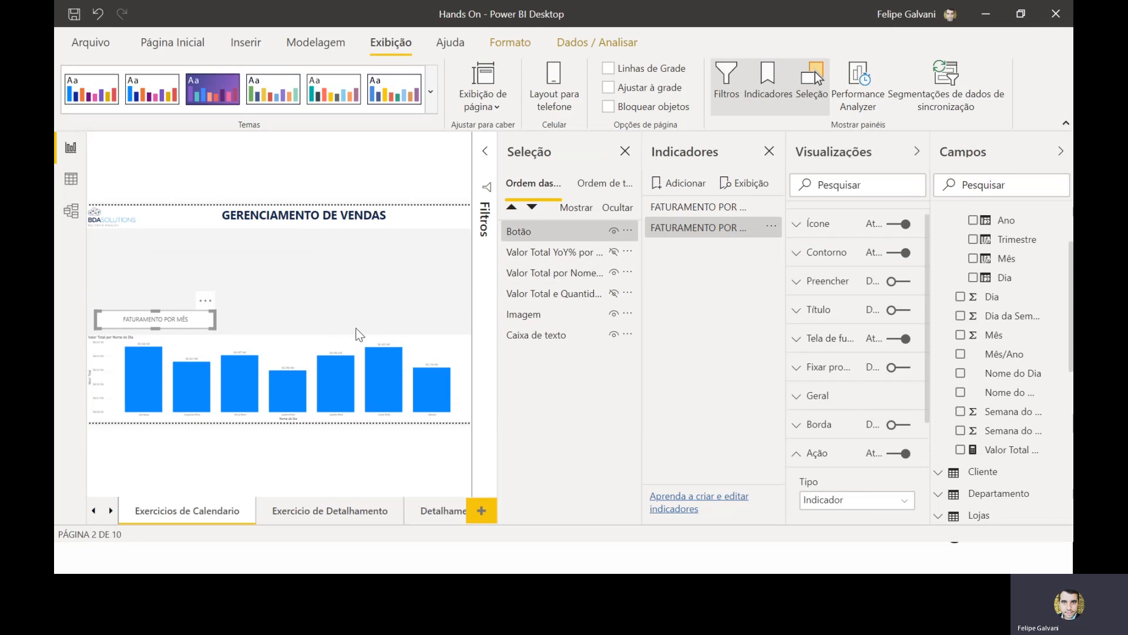
key(ctrl+v)
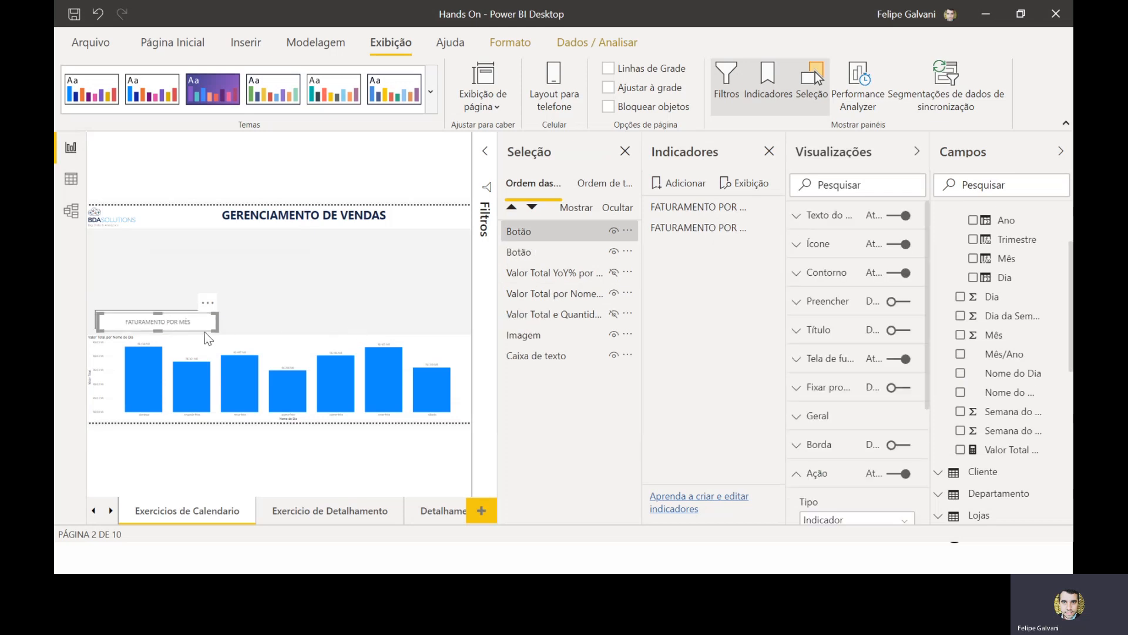
drag(185, 324, 320, 319)
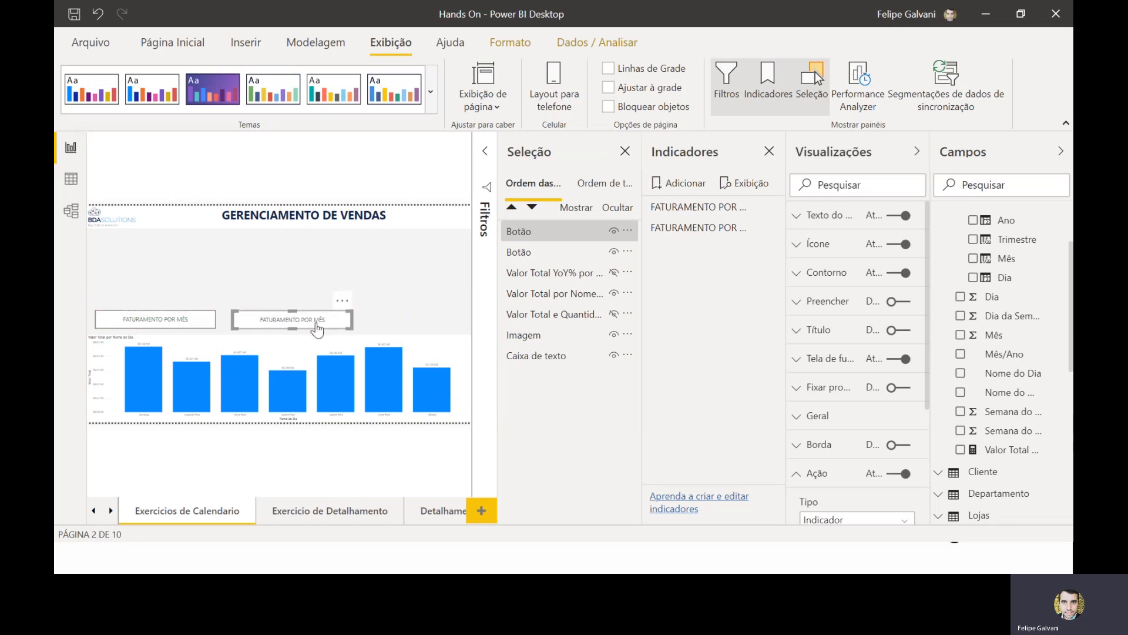
click(821, 215)
click(875, 292)
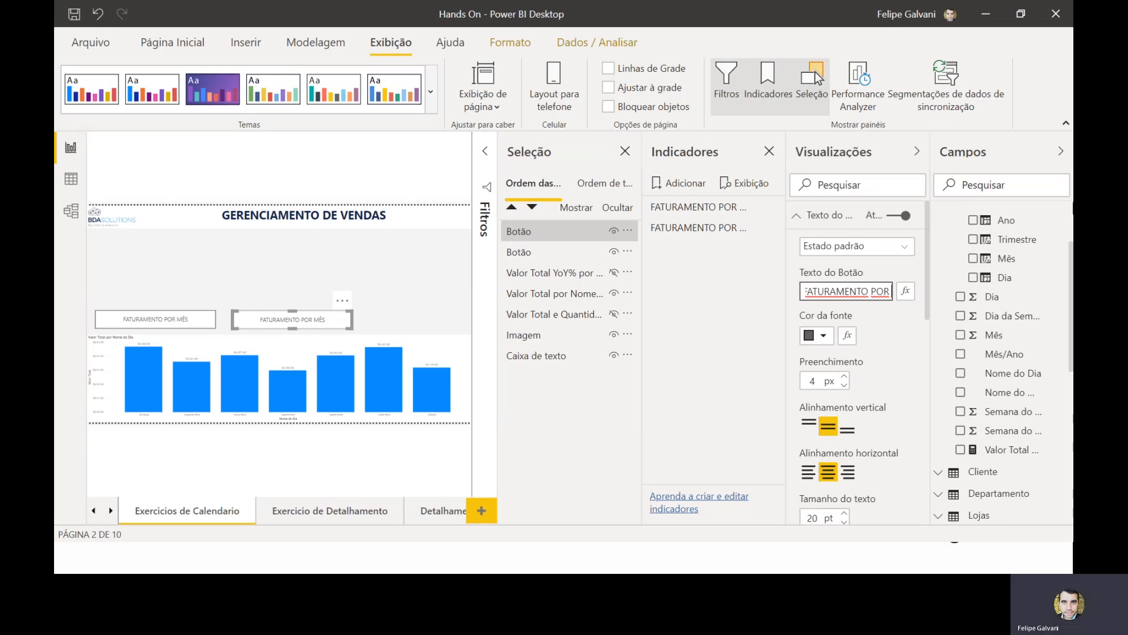
text(DIA DA SEMANA)
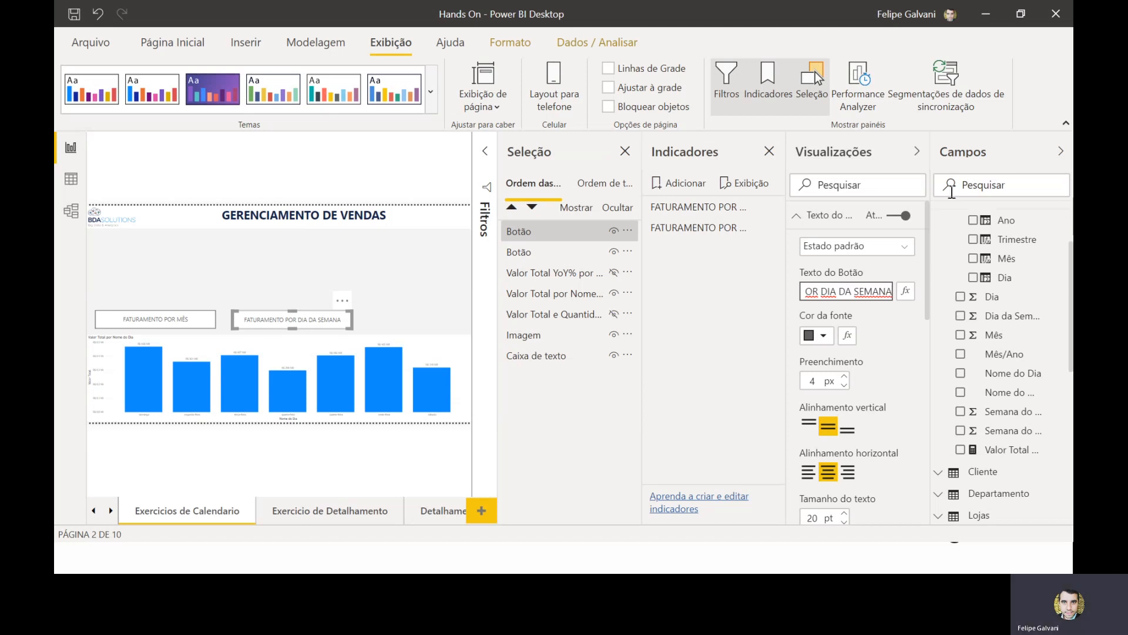
- Link the weekday button's action to the FATURAMENTO POR DIA DA SEMANA bookmark
click(835, 215)
click(819, 470)
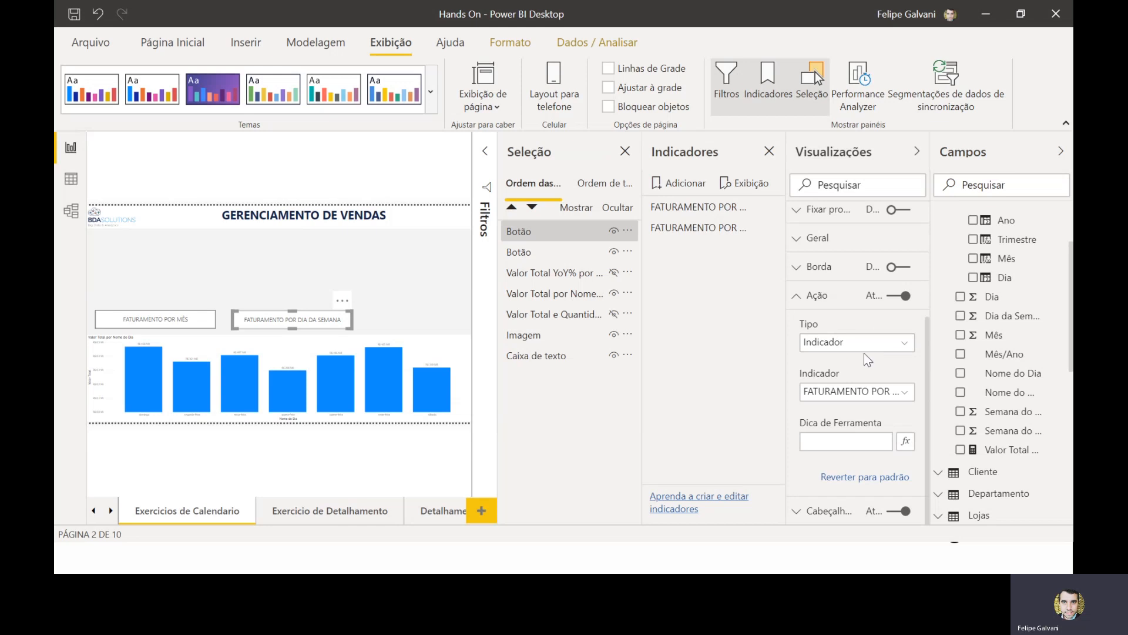
click(846, 391)
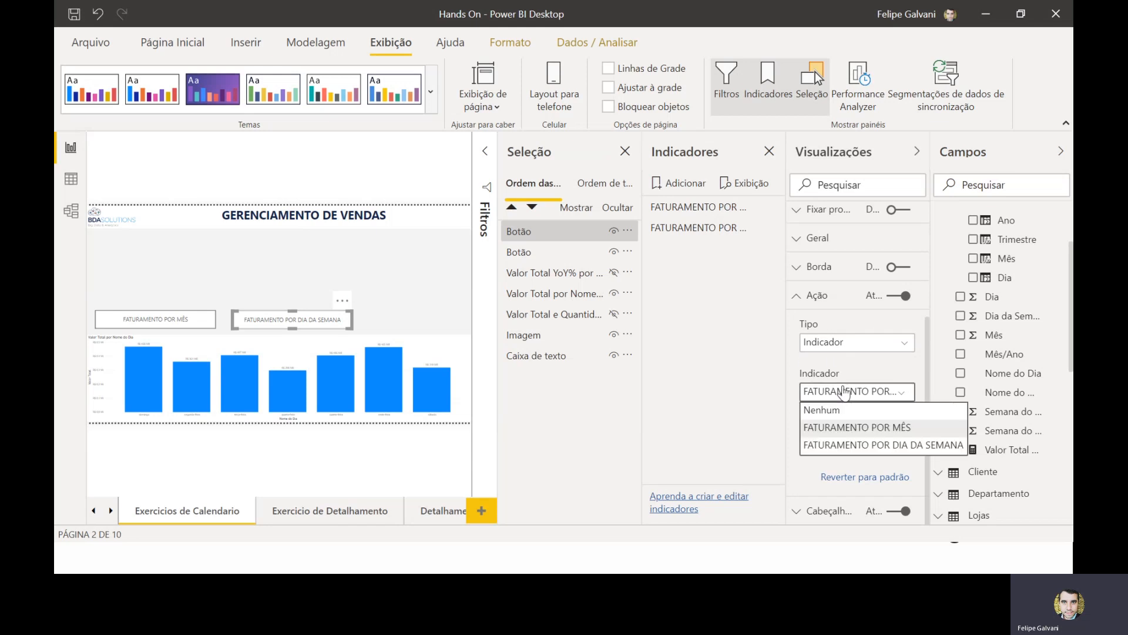
click(845, 446)
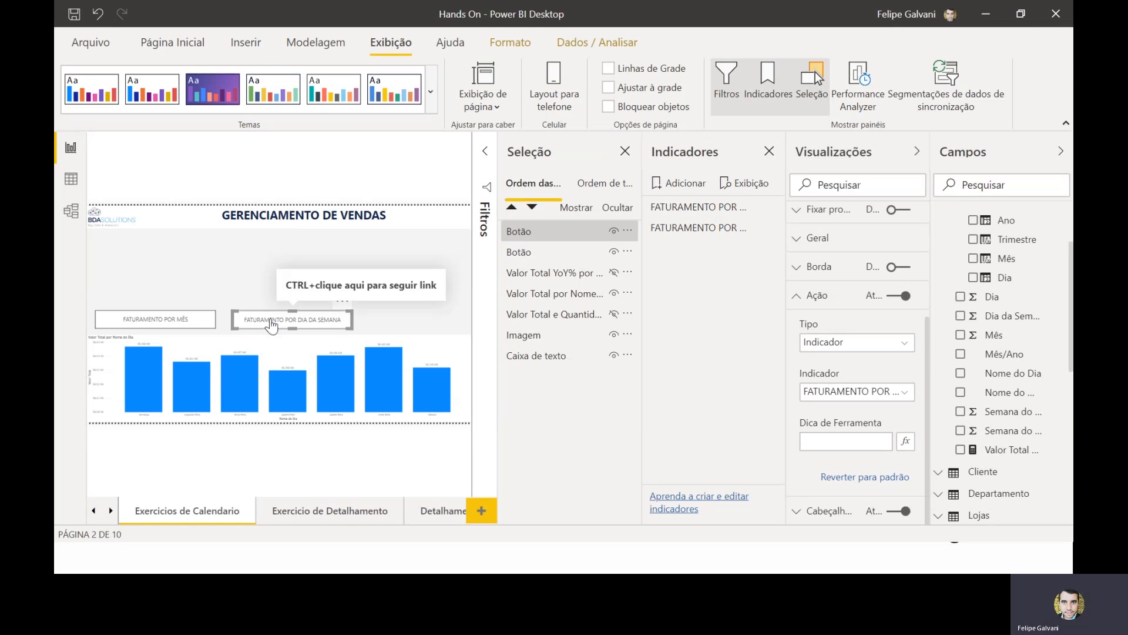
- Duplicate the FATURAMENTO POR DIA DA SEMANA button and place the copy at the end of the button row
key(ctrl+c)
key(ctrl+v)
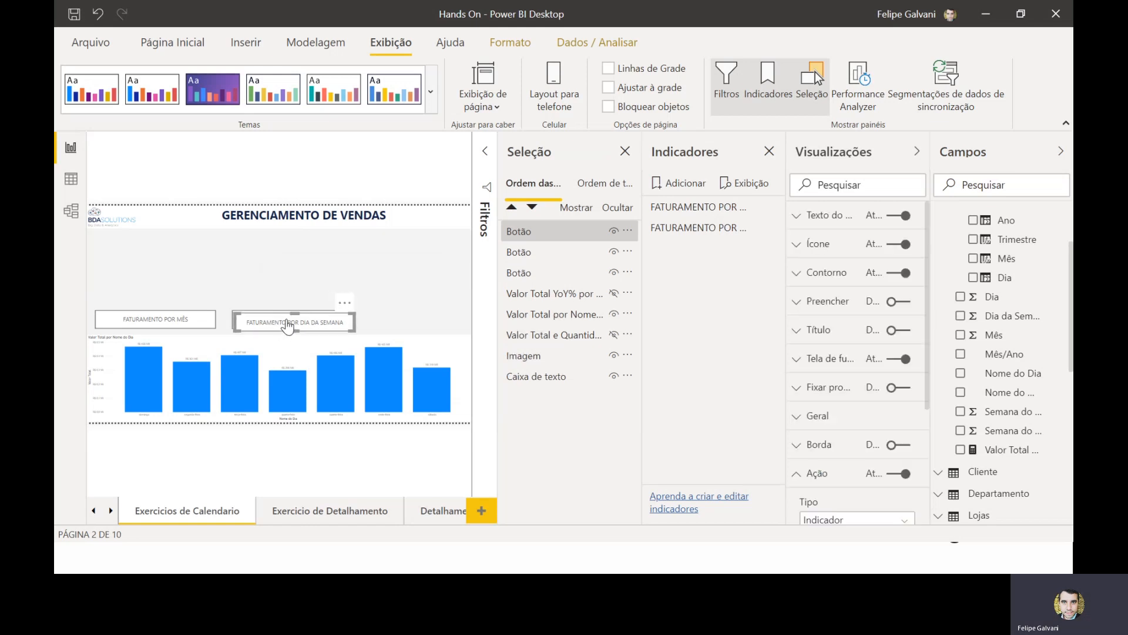
drag(296, 324, 432, 325)
- Nudge the three buttons sideways until they are evenly spaced across the page width
click(170, 322)
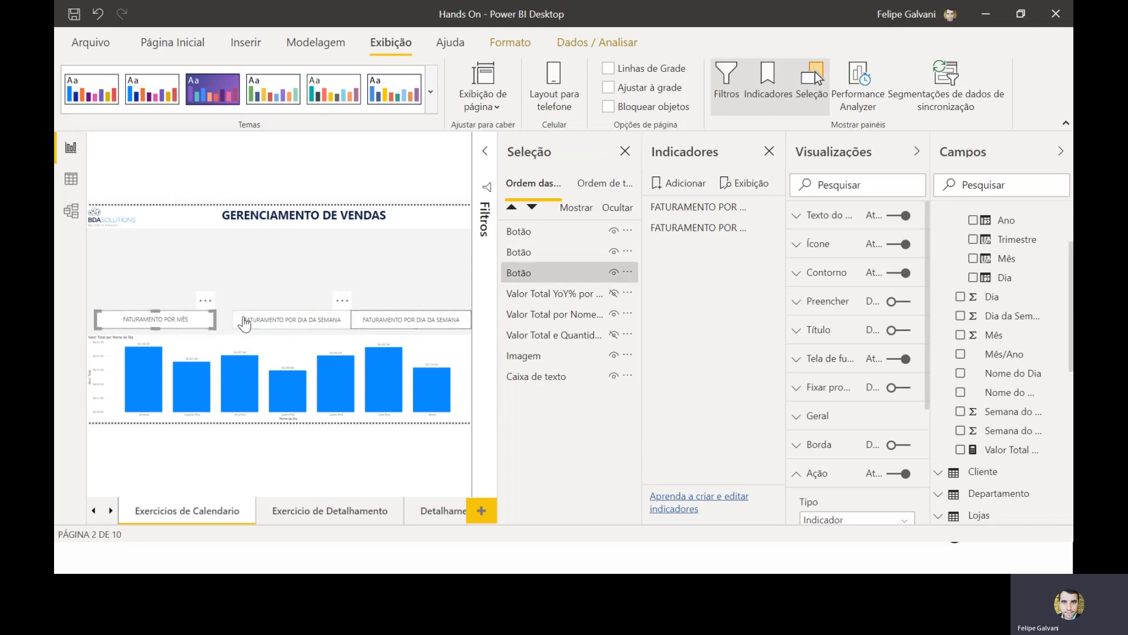
key(Left)
key(Left)
click(318, 331)
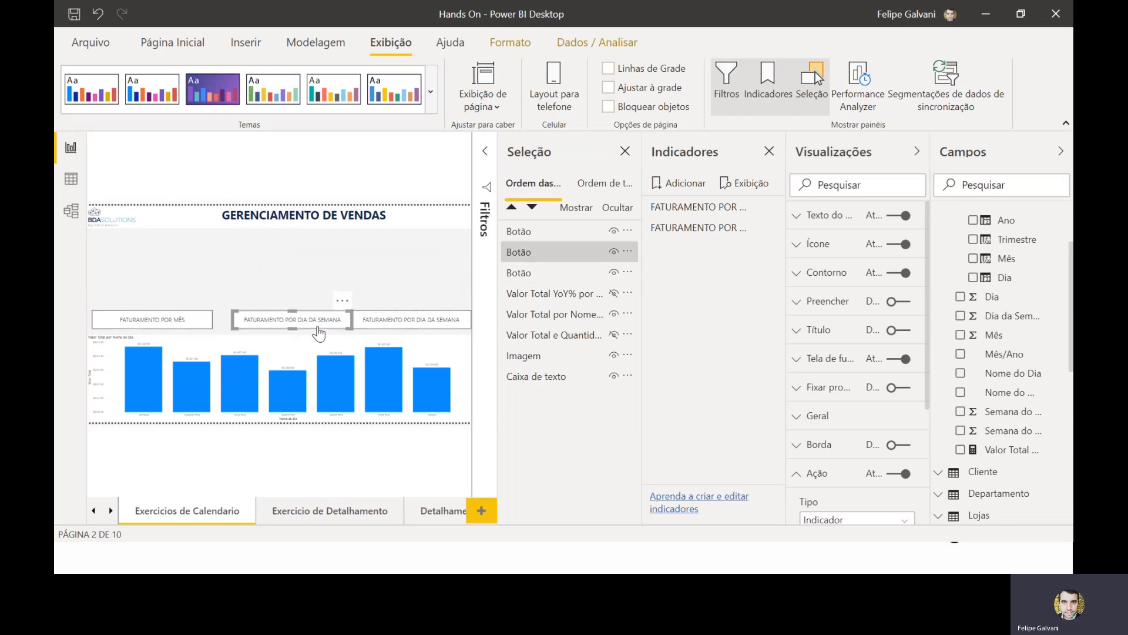
key(Left)
key(Left)
key(Left)
key(Left)
key(Left)
key(Left)
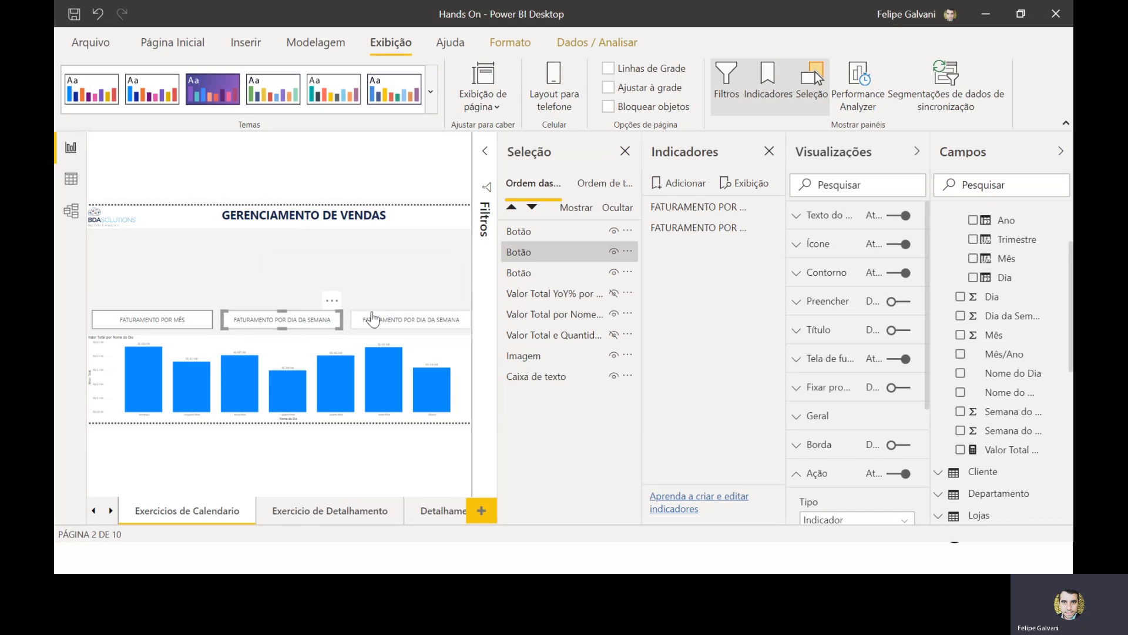
click(384, 326)
key(Left)
key(Left)
key(Left)
key(Left)
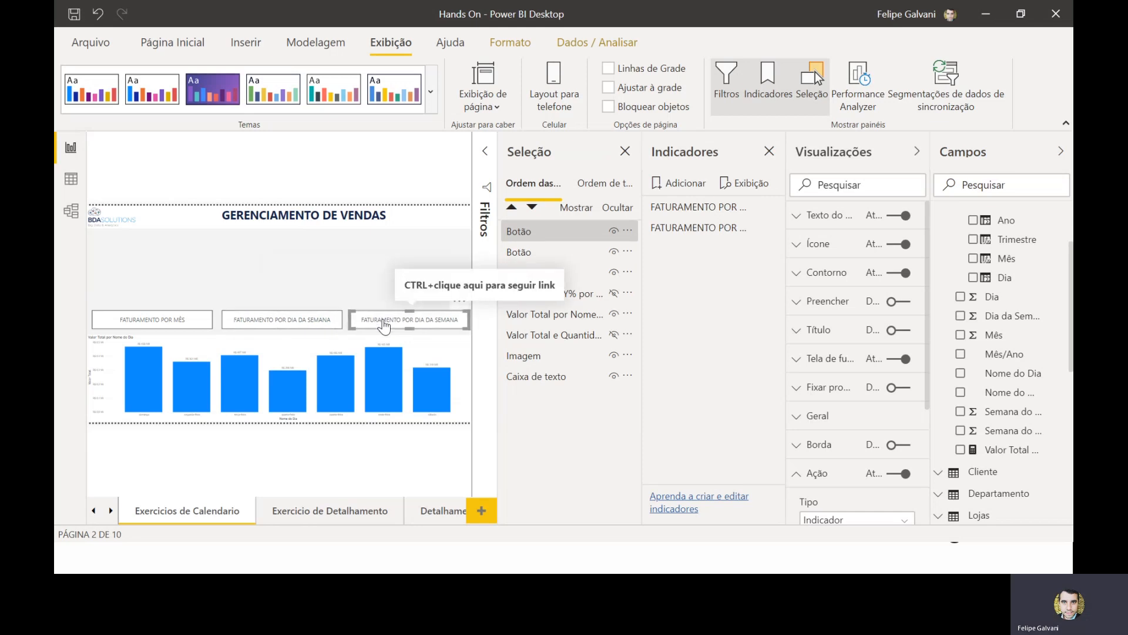
click(325, 327)
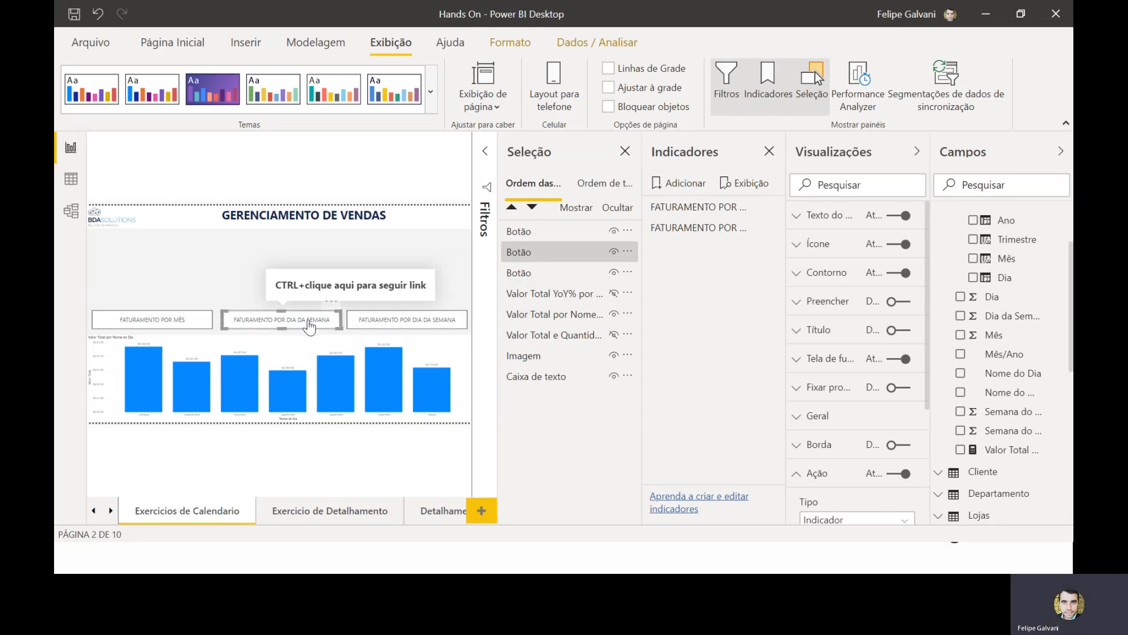
key(Left)
key(Left)
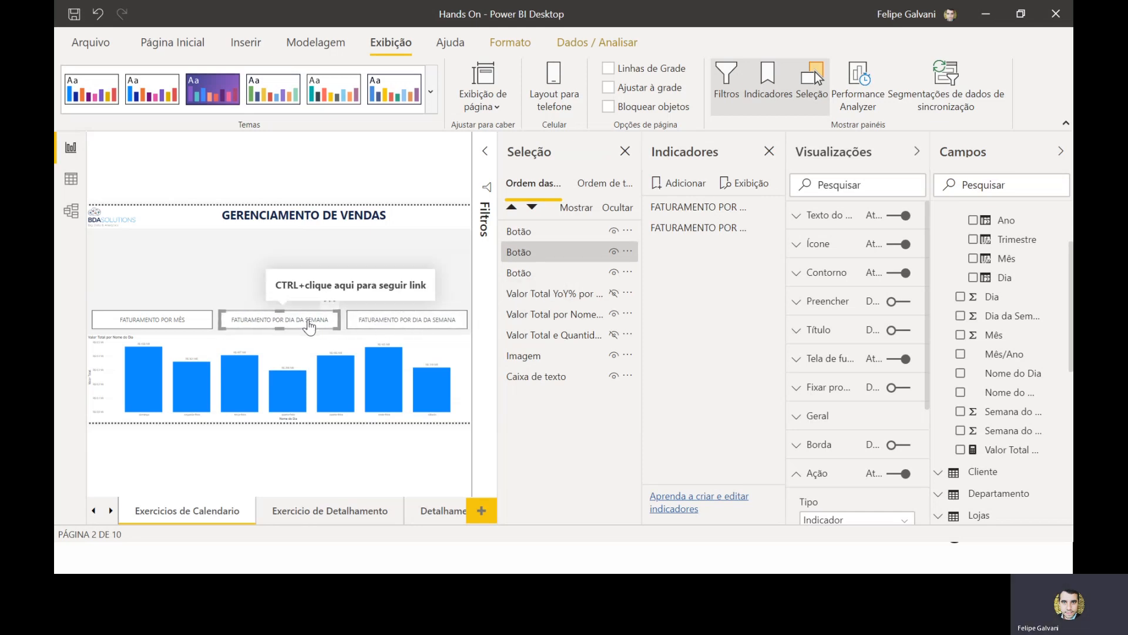
click(158, 322)
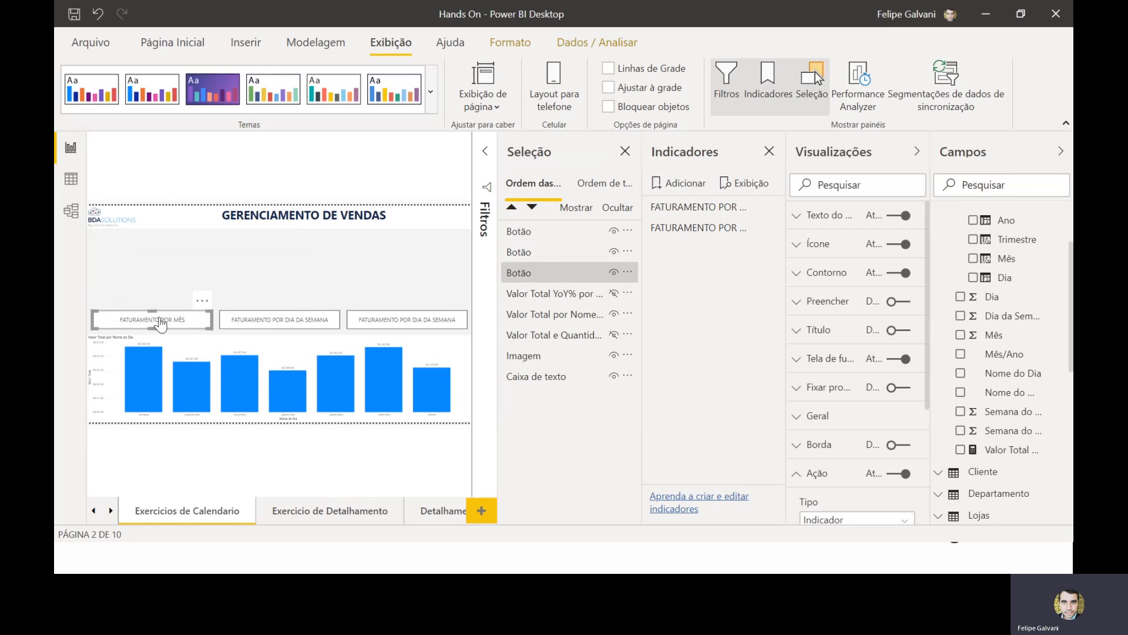
click(238, 328)
click(380, 323)
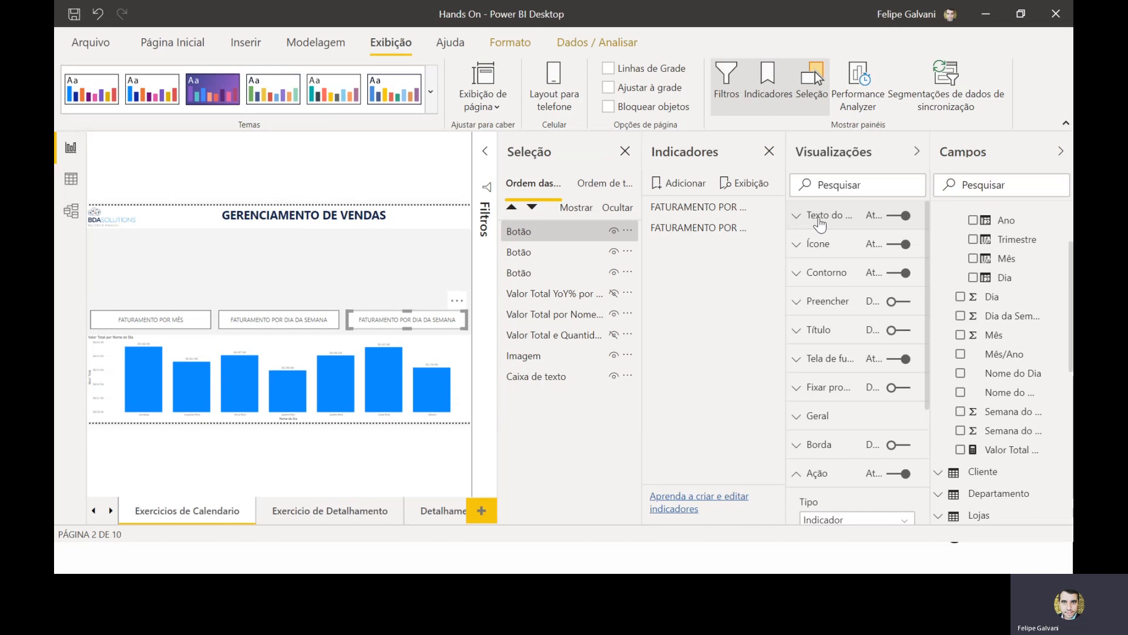
- Replace the weekday chart with the hidden Valor Total YoY% chart, placed below the buttons and enlarged to the page's width and lower edge
click(614, 314)
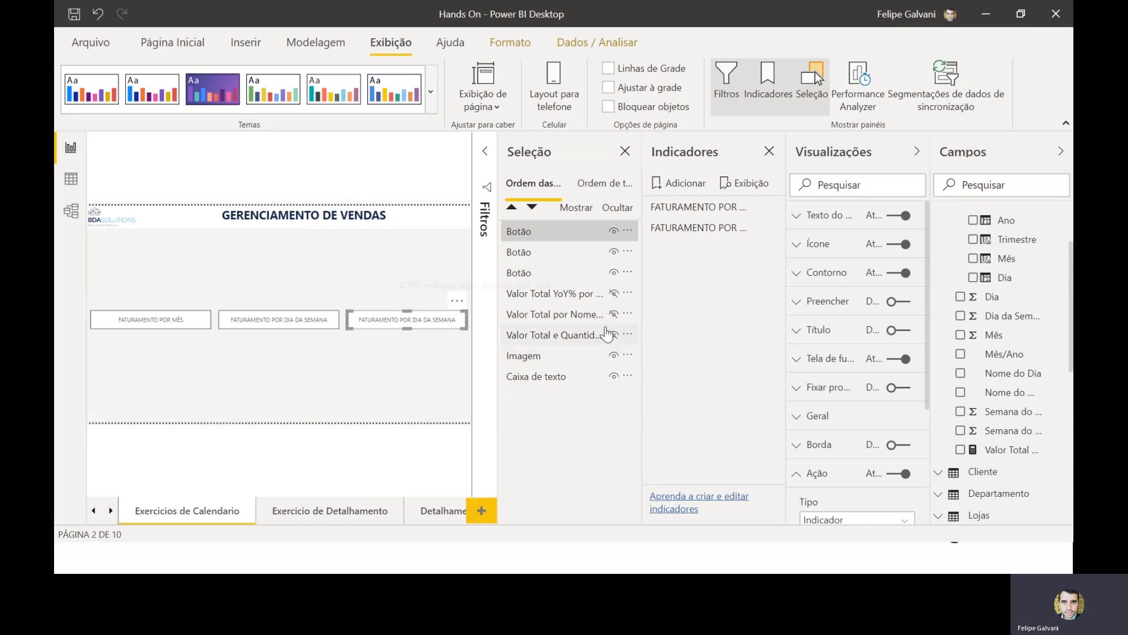
click(614, 293)
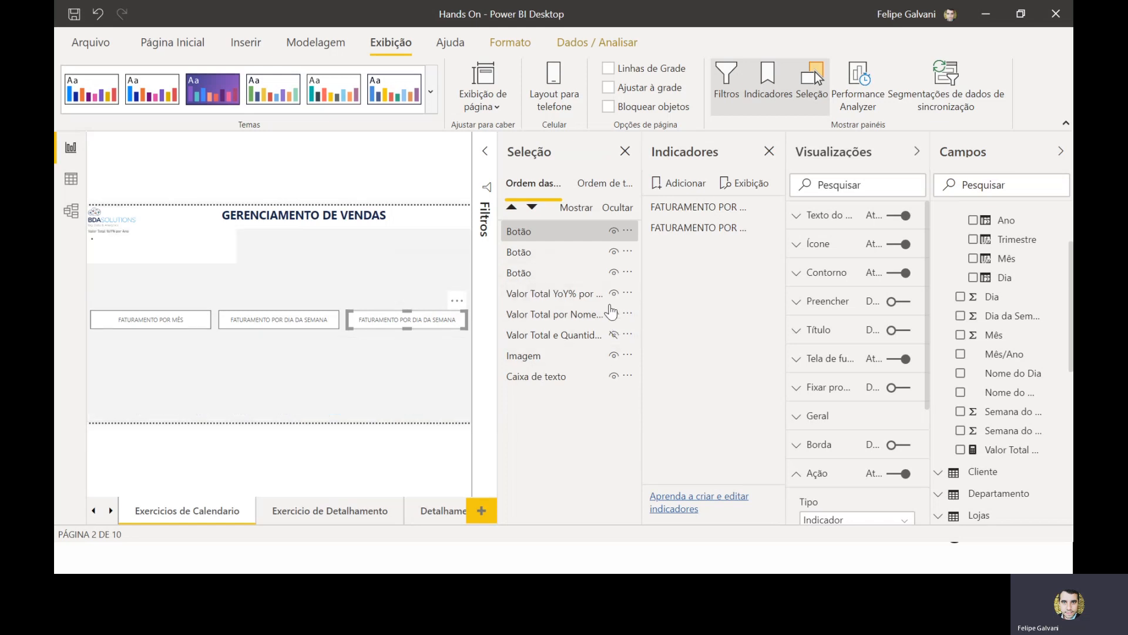
drag(176, 235, 115, 340)
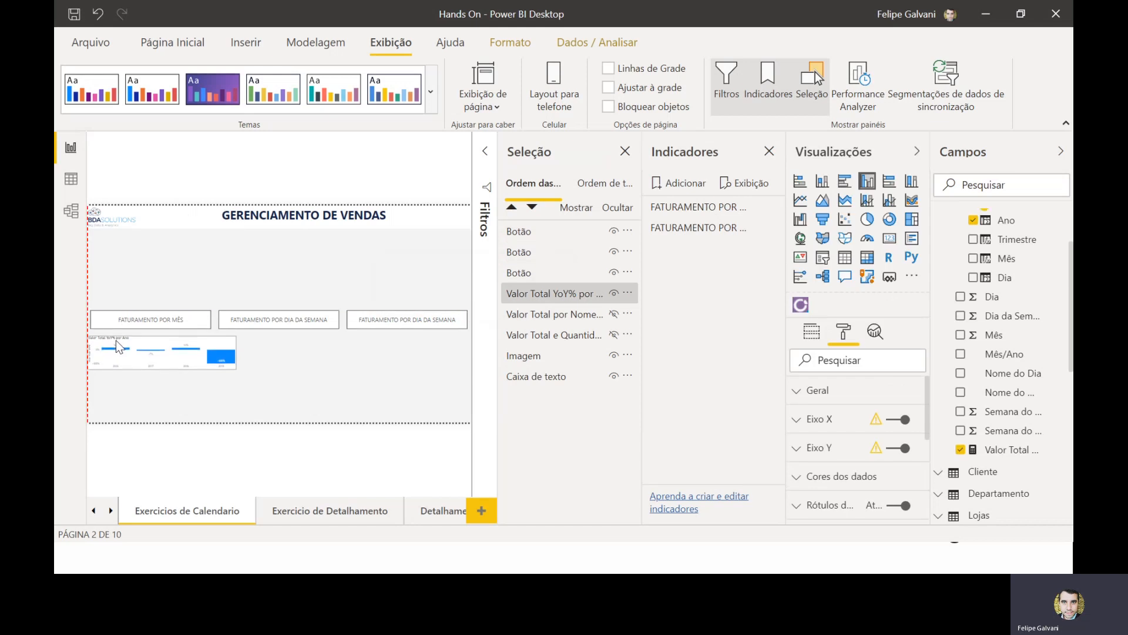
drag(233, 368, 470, 422)
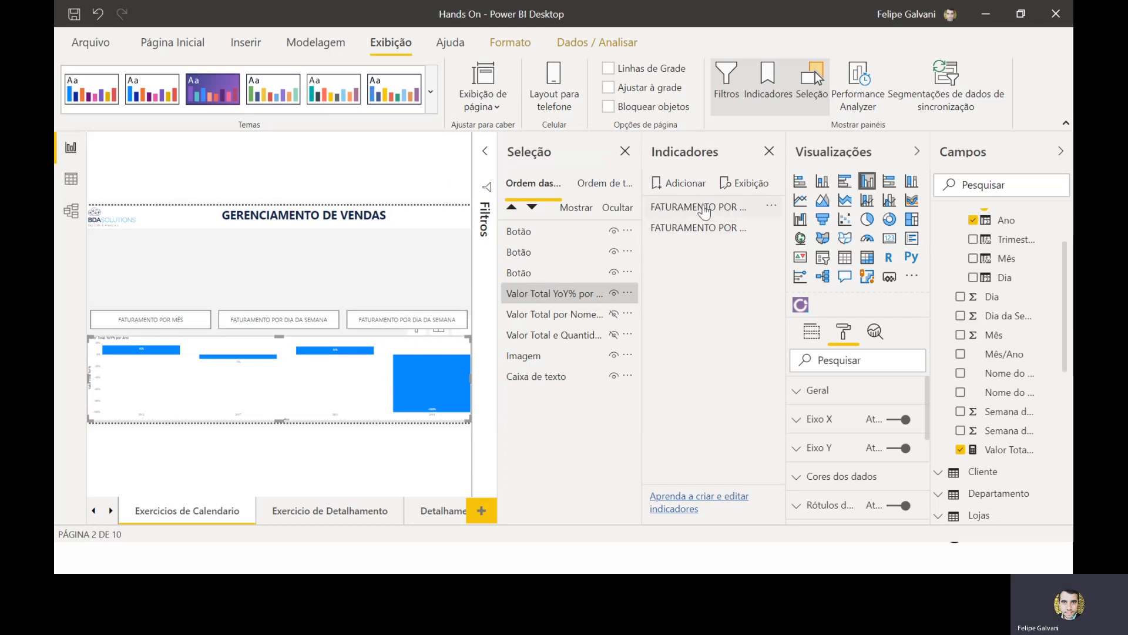
- Add a bookmark of the yearly variation chart view and name it ALTERAÇÃO ANO A ANO
click(685, 185)
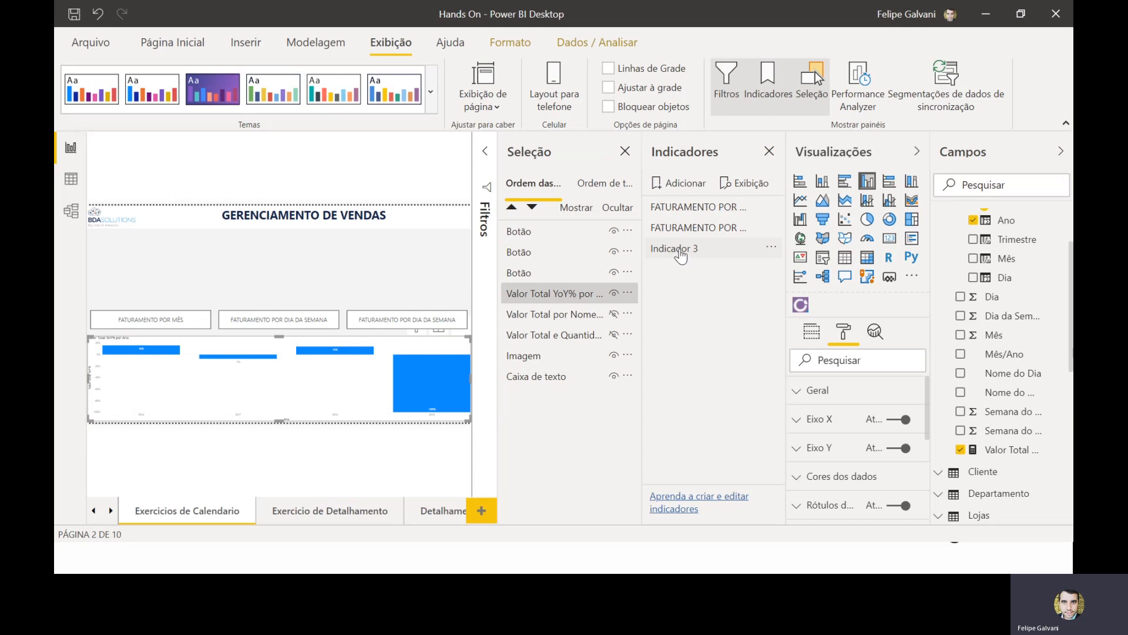
double_click(680, 250)
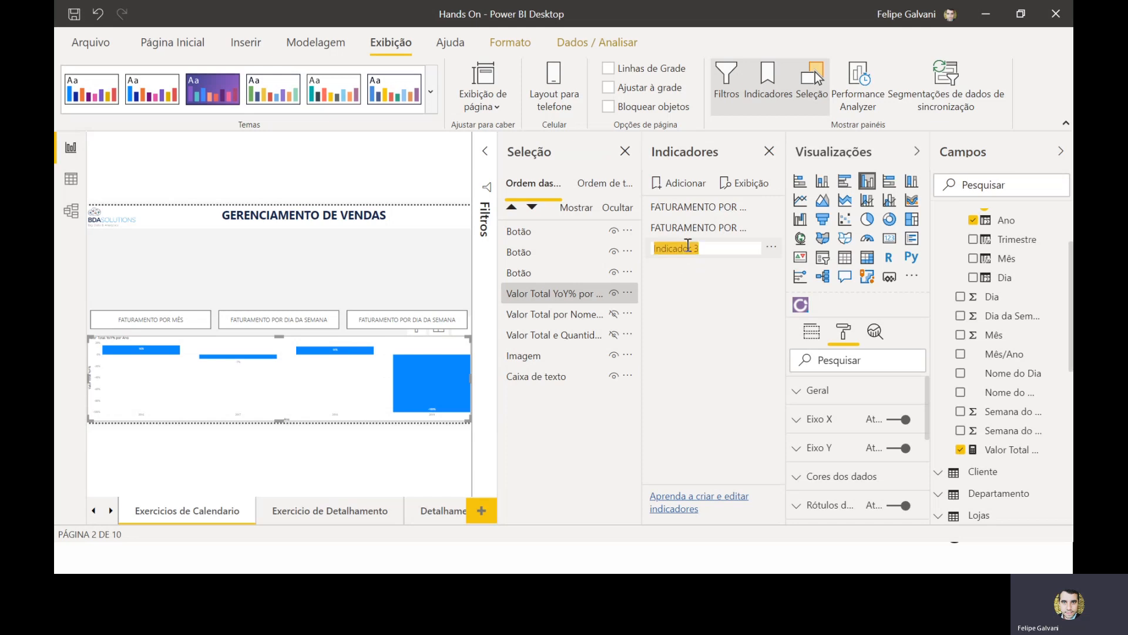
text(ALTERAÇÃO ANO A ANO)
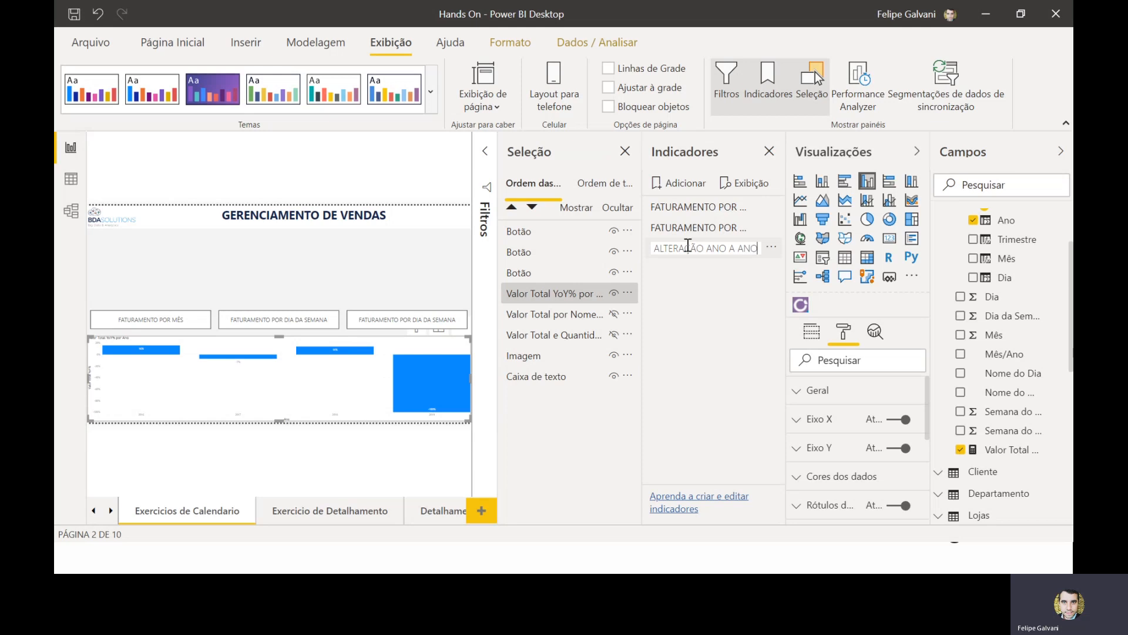
key(Return)
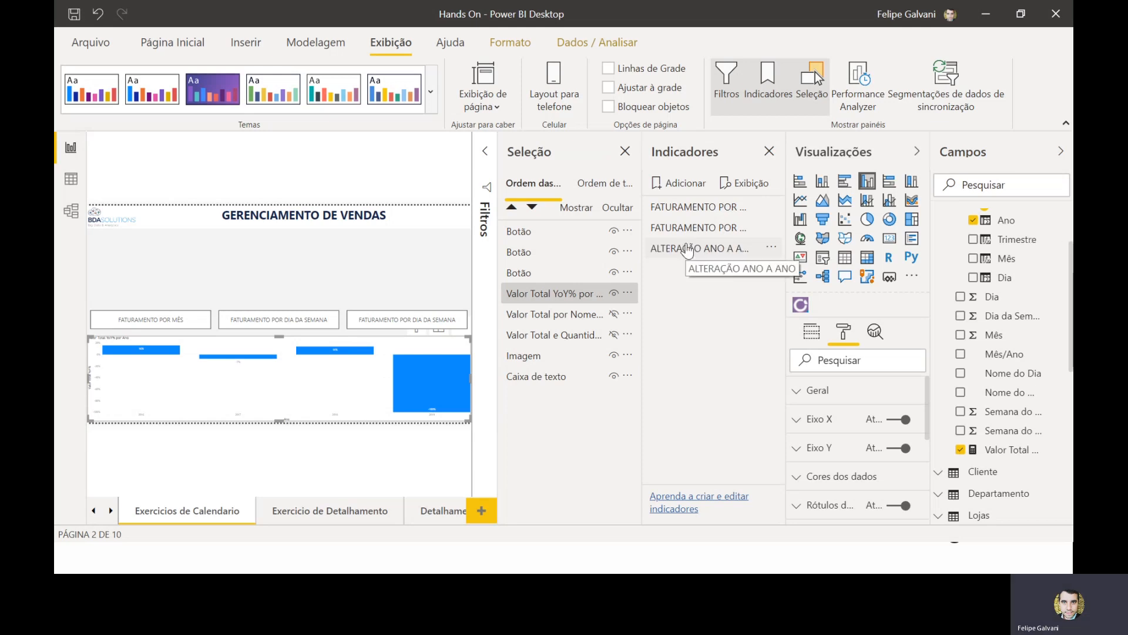
click(688, 249)
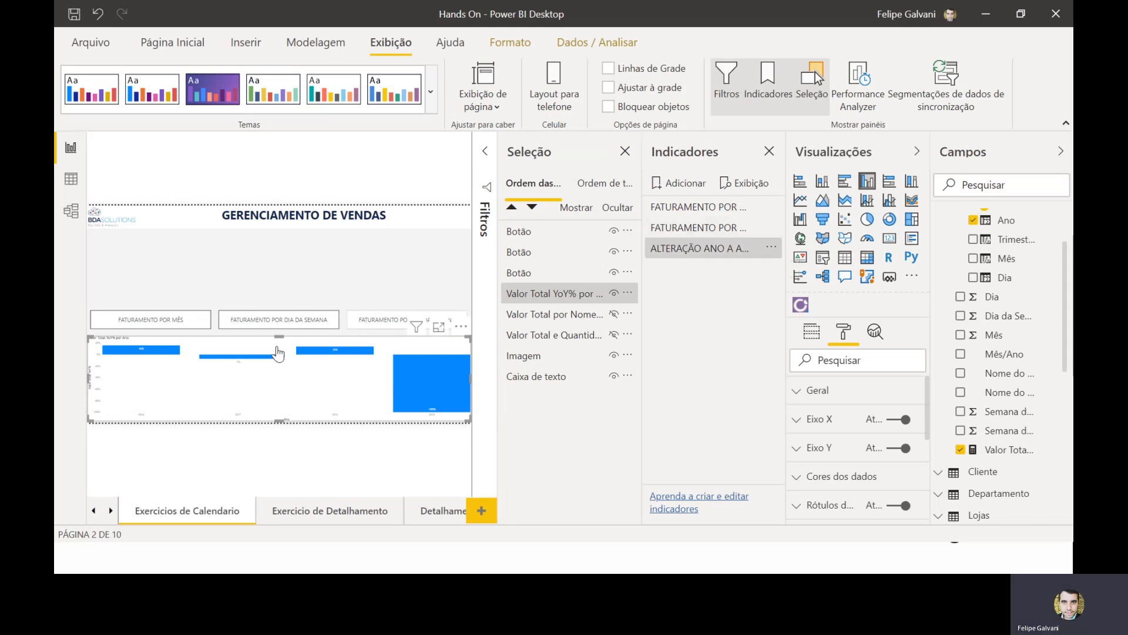
- Change the third button's text to ALTERAÇÃO ANO A ANO
click(380, 331)
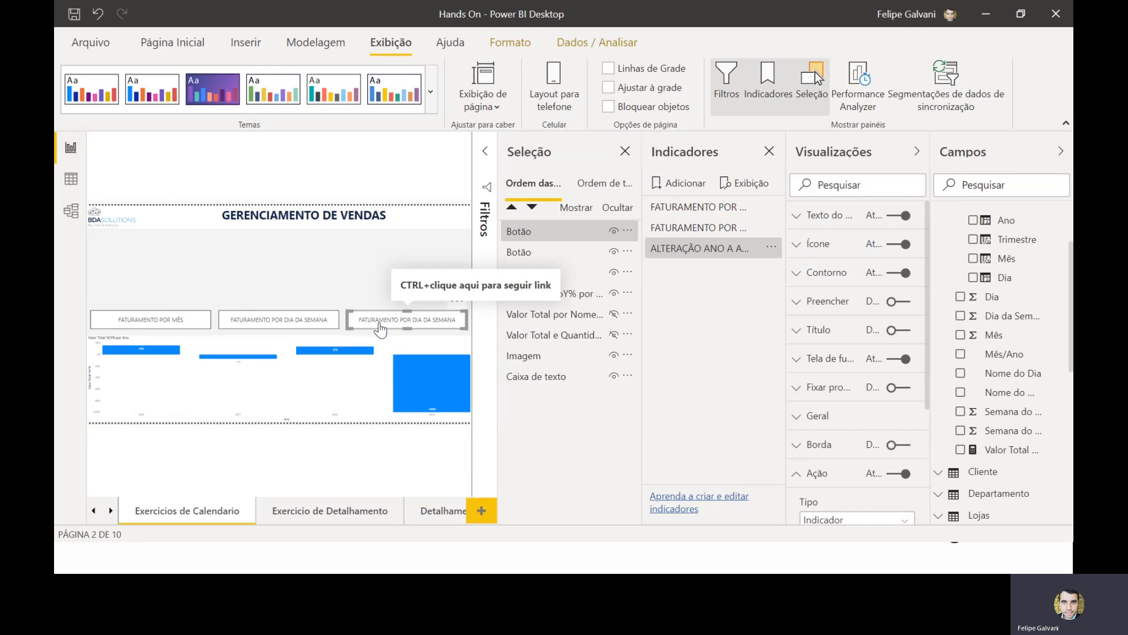
click(838, 222)
click(856, 292)
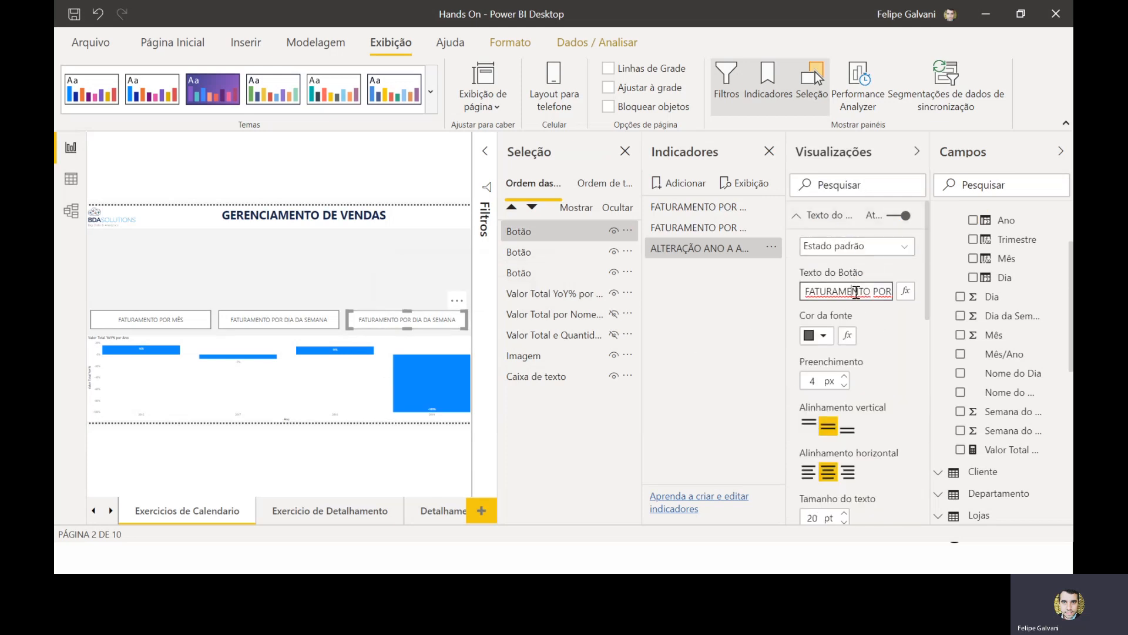
key(ctrl+a)
text(AL)
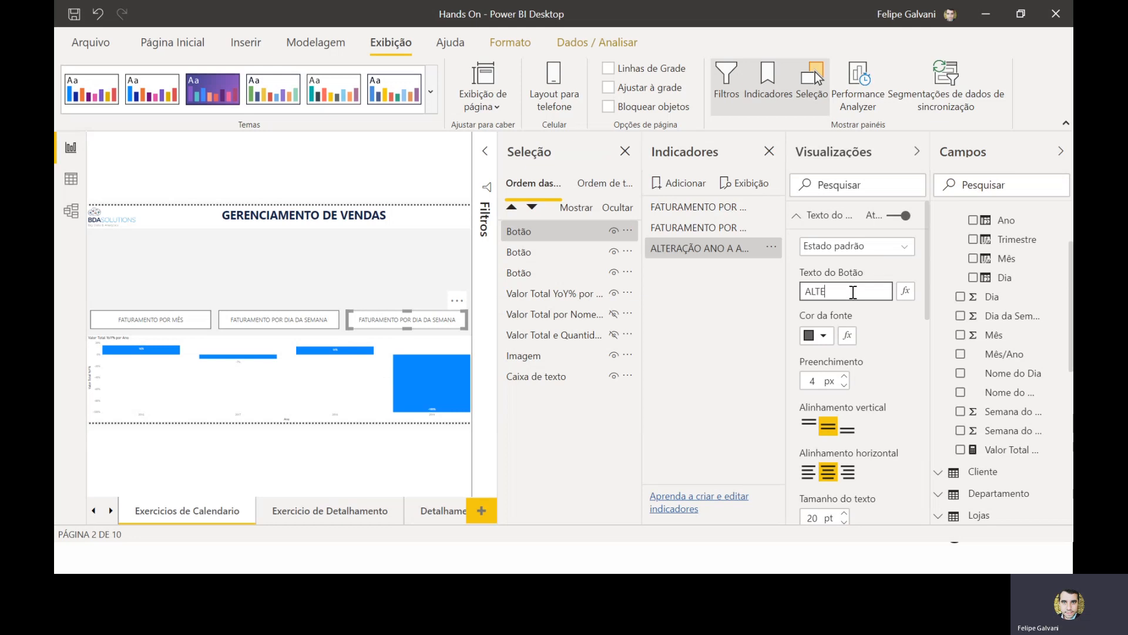
text(TERA)
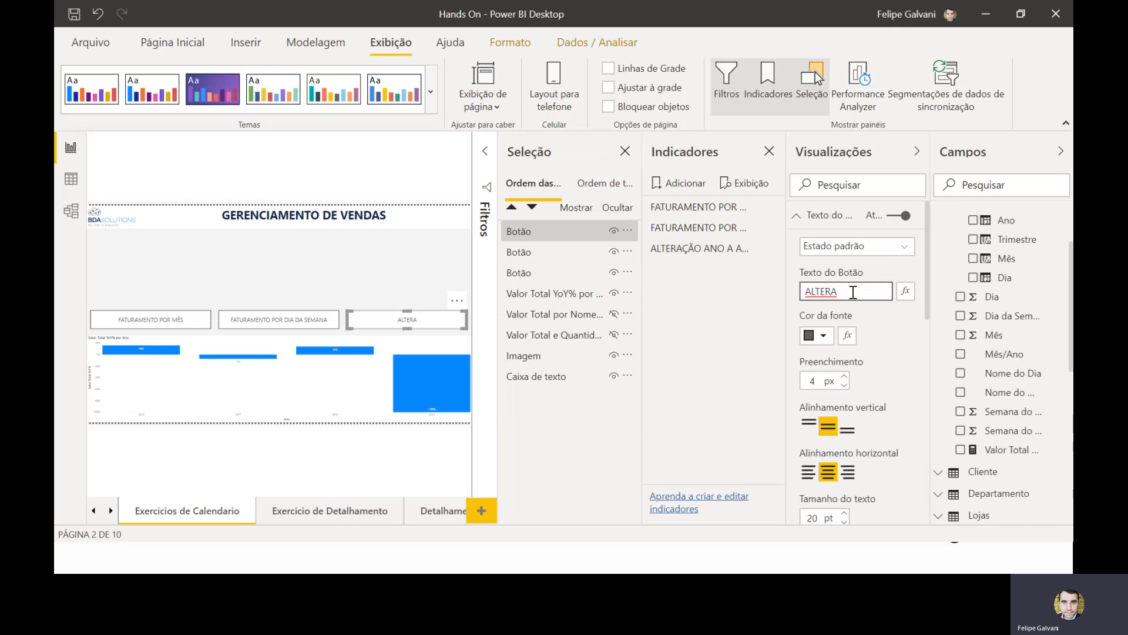
text(ÇÃO ANO A ANO)
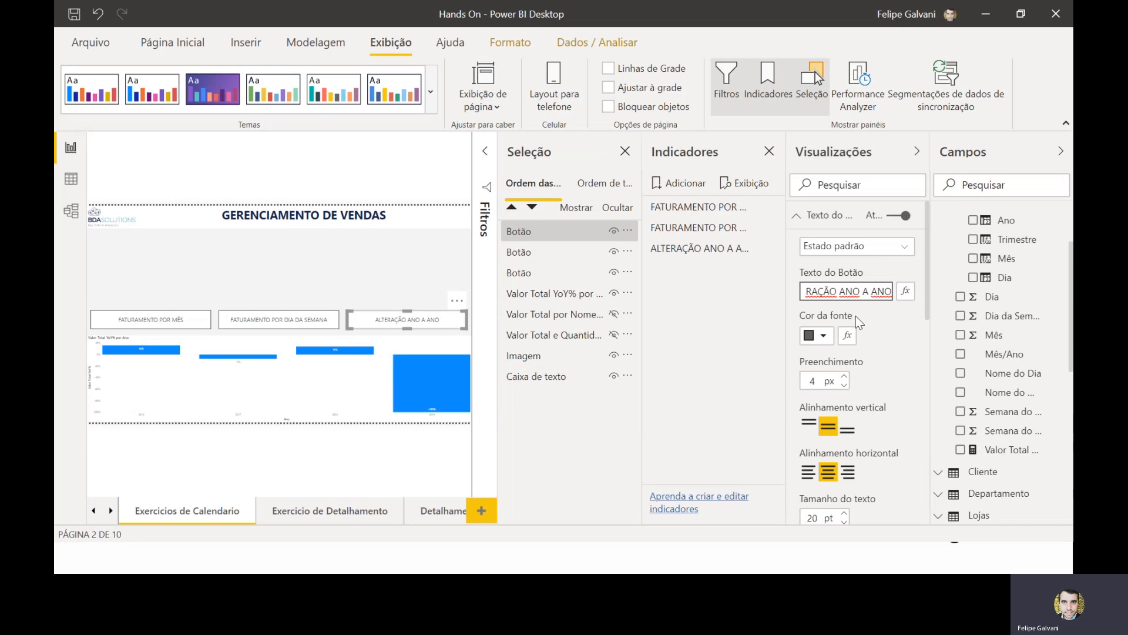
- Link the third button's action to the ALTERAÇÃO ANO A ANO bookmark
click(834, 216)
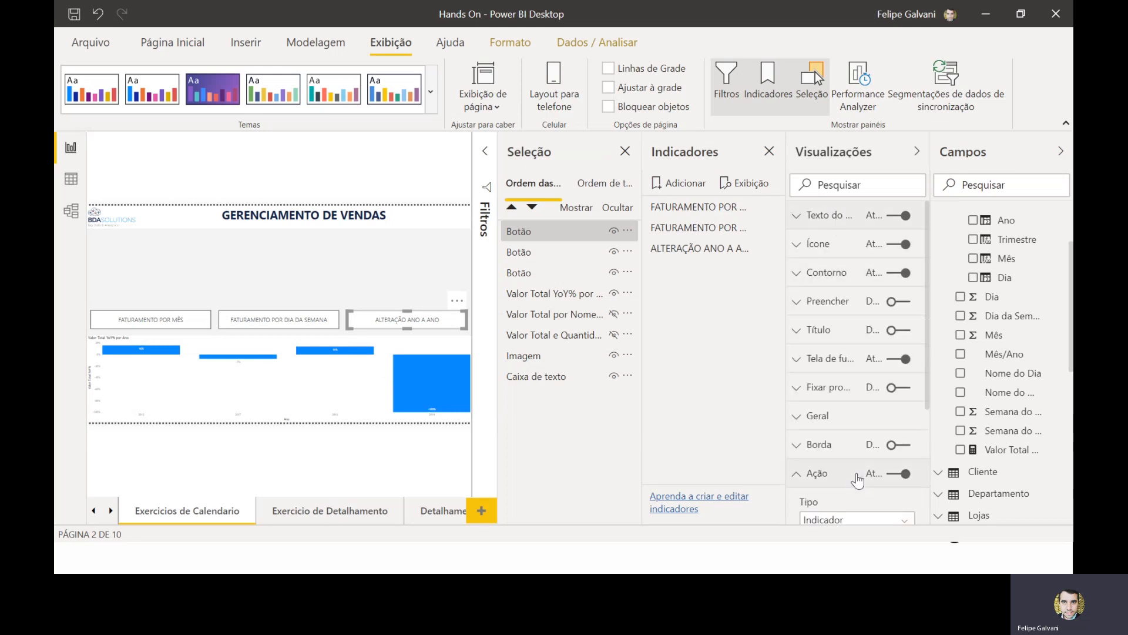
scroll(835, 473, down, 3)
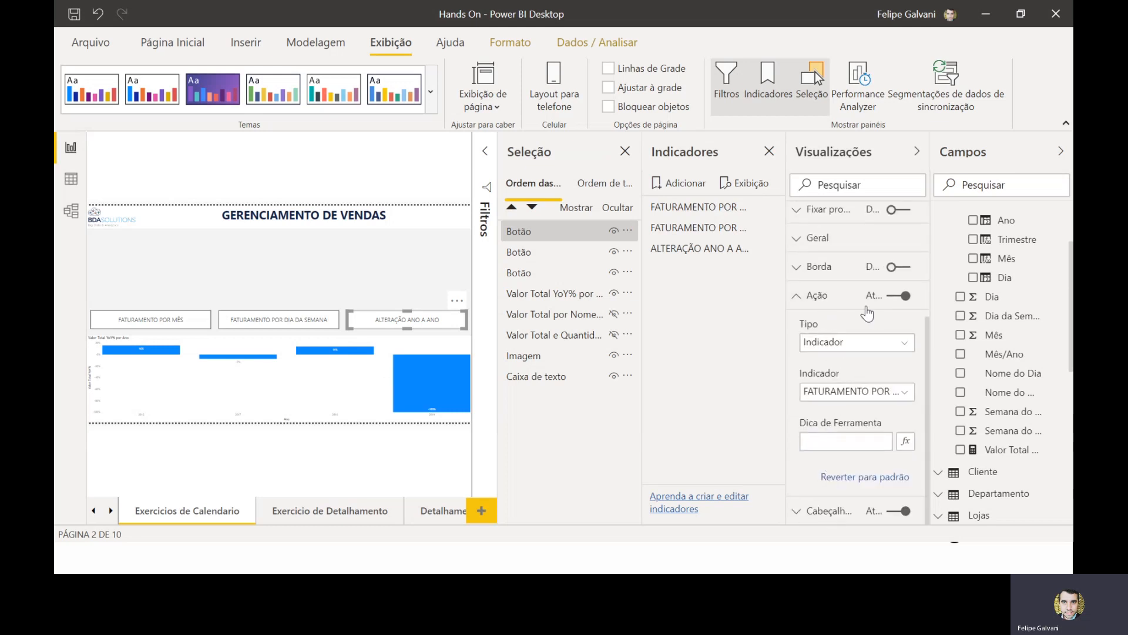
click(826, 399)
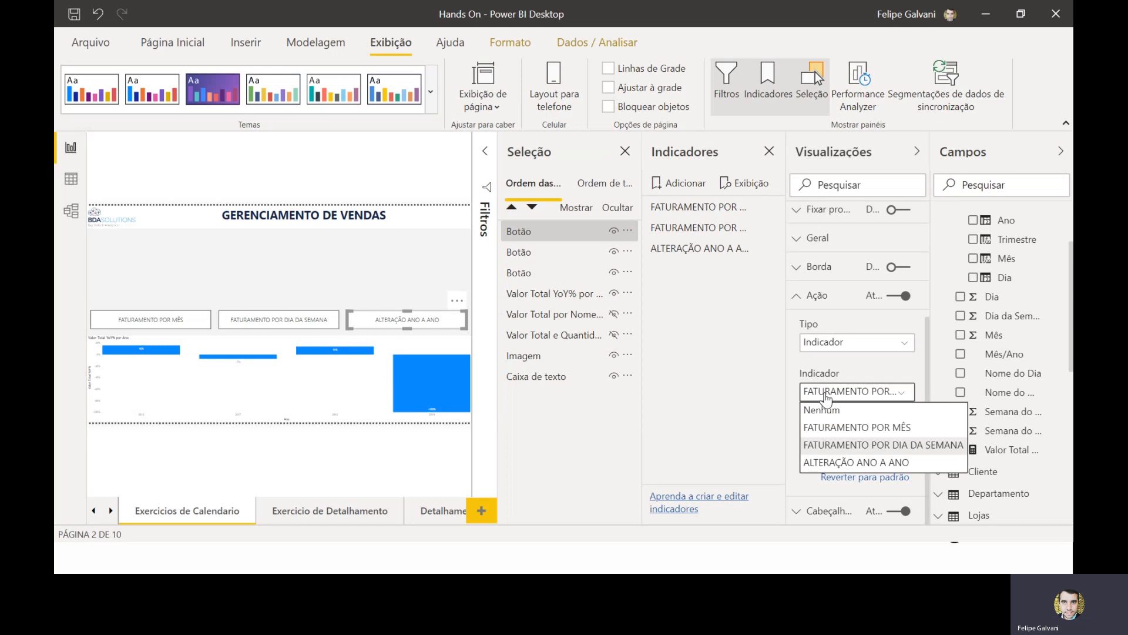
click(827, 463)
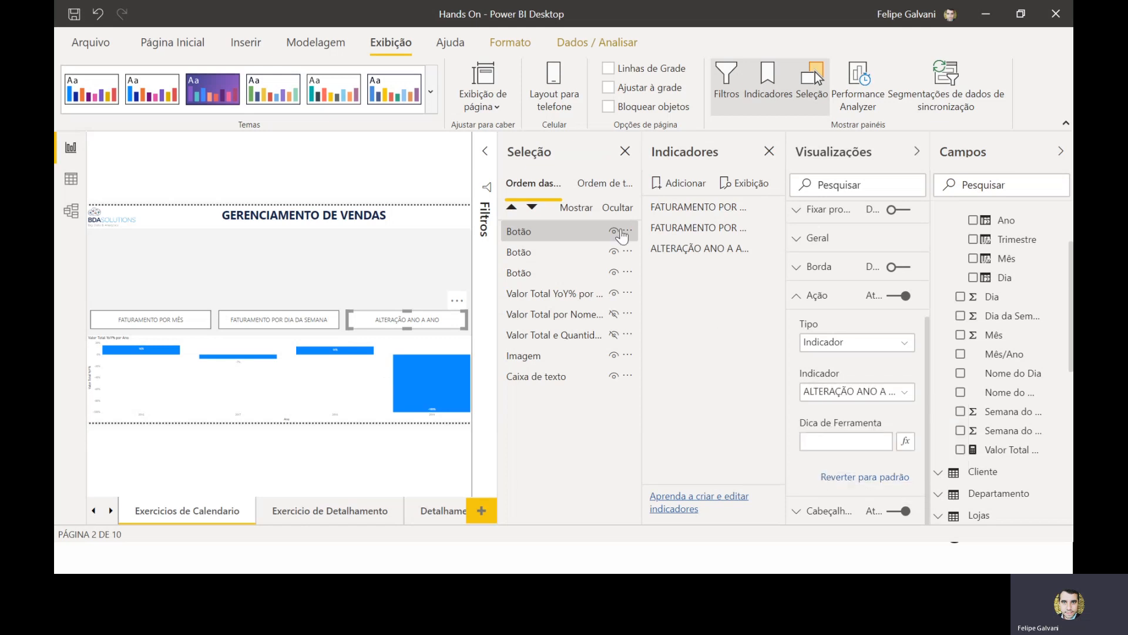
- Close the Seleção and Indicadores panes and deselect the ALTERAÇÃO ANO A ANO button
click(624, 152)
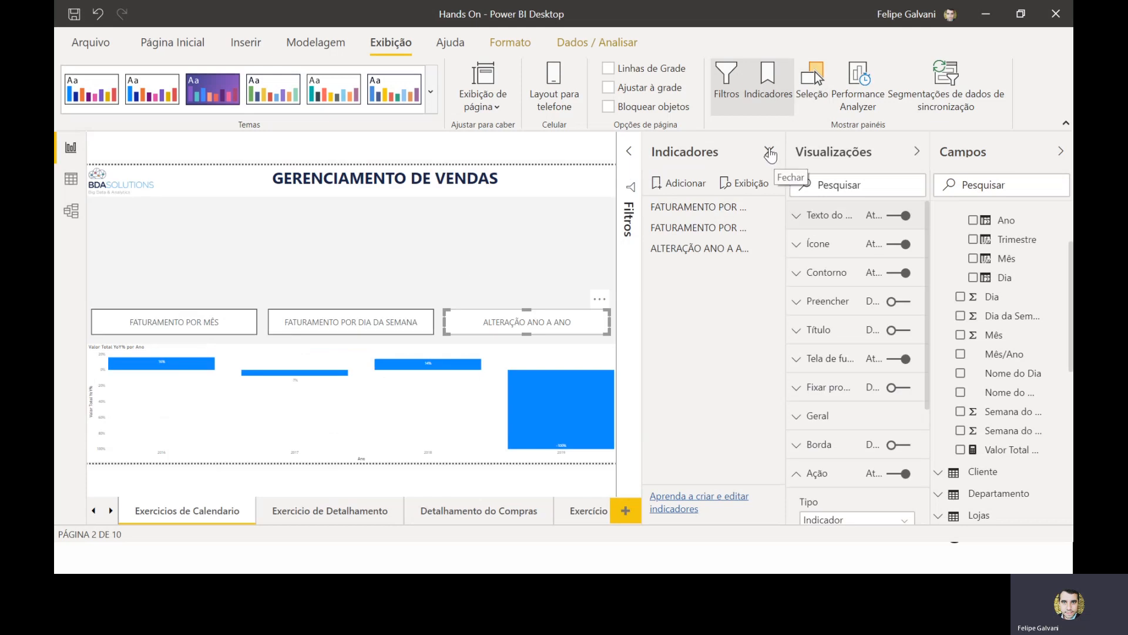
click(770, 153)
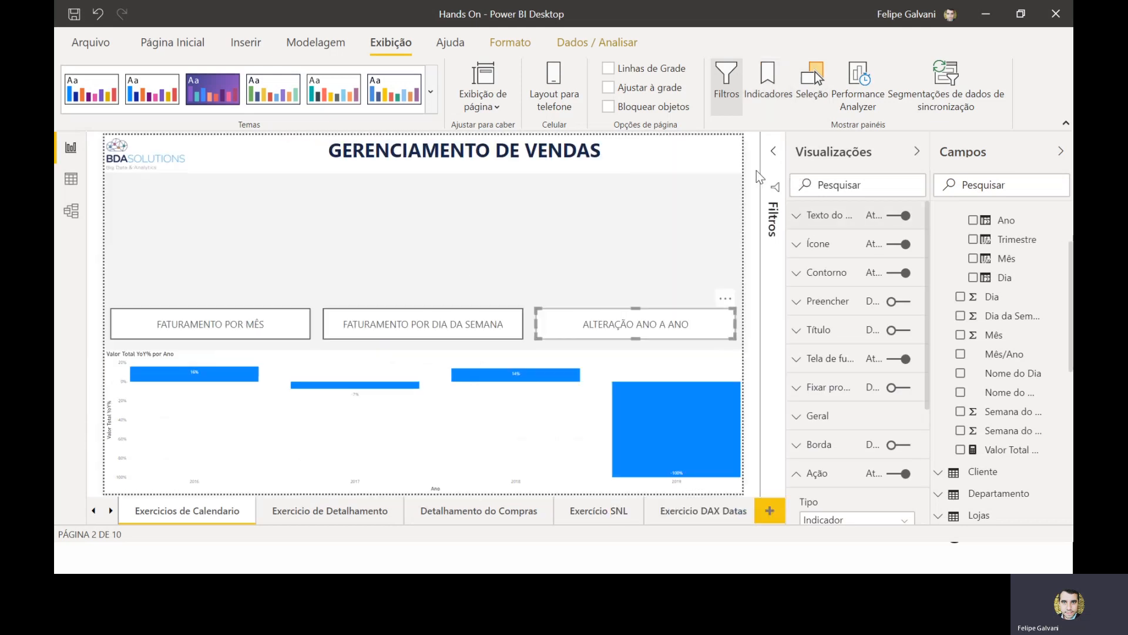
click(601, 259)
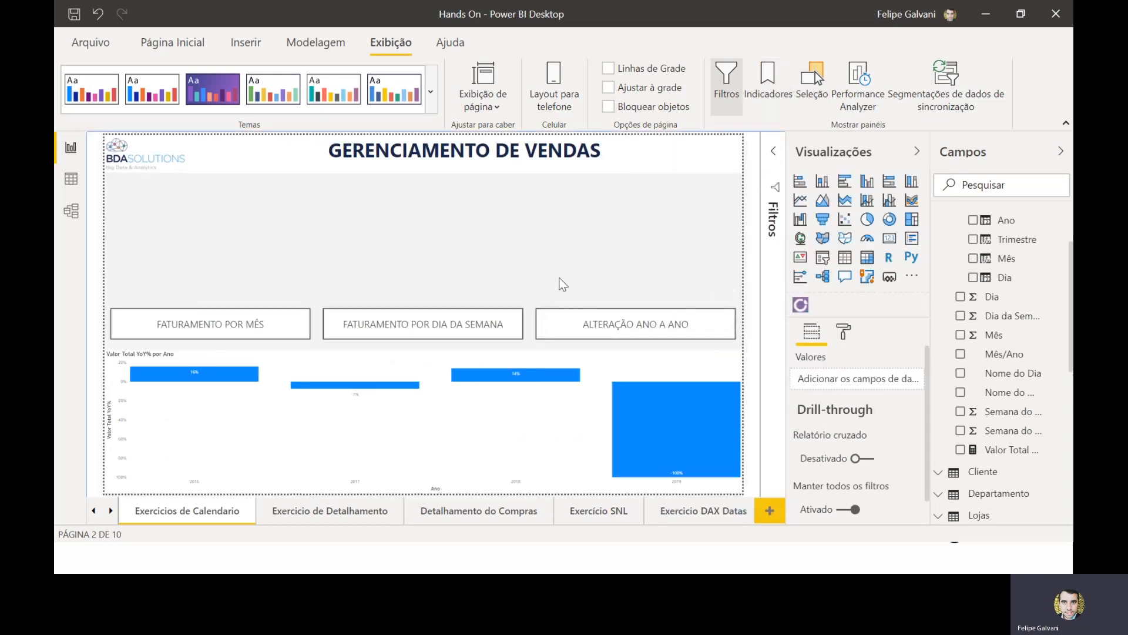
- Test the FATURAMENTO POR MÊS, FATURAMENTO POR DIA DA SEMANA and ALTERAÇÃO ANO A ANO buttons by switching repeatedly between their charts
ctrl+click(211, 331)
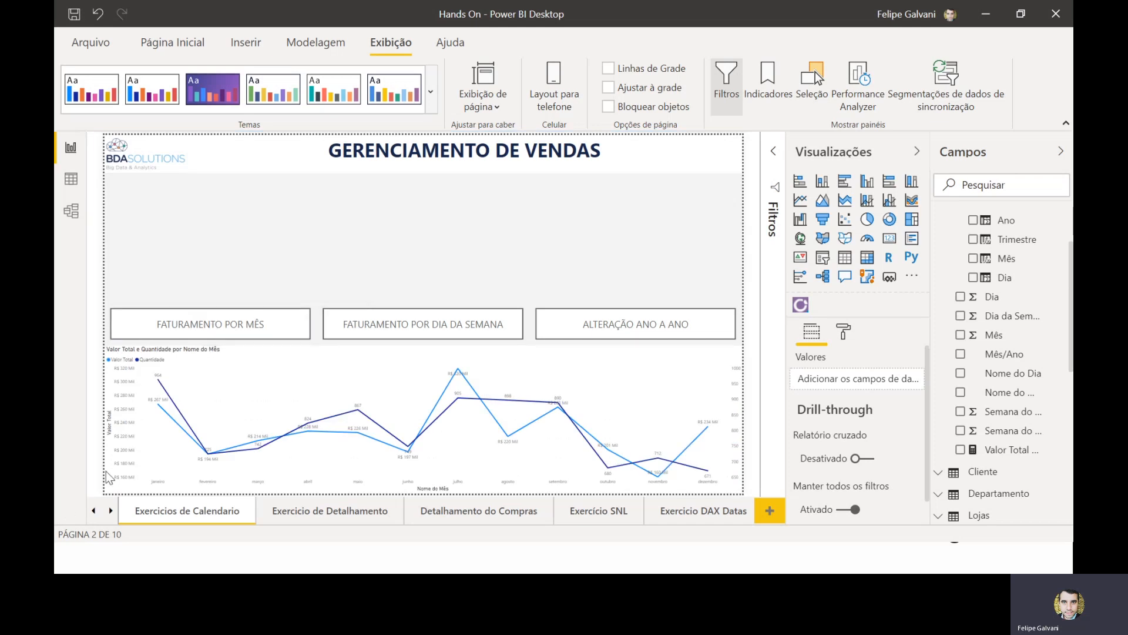
ctrl+click(394, 333)
mouse_move(330, 460)
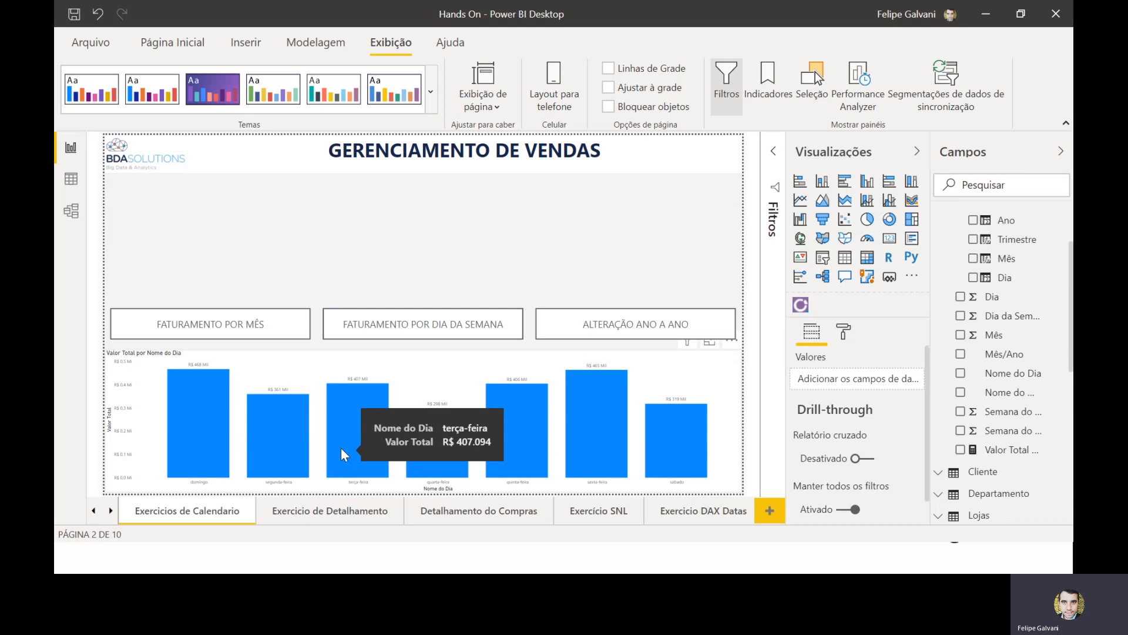
ctrl+click(623, 332)
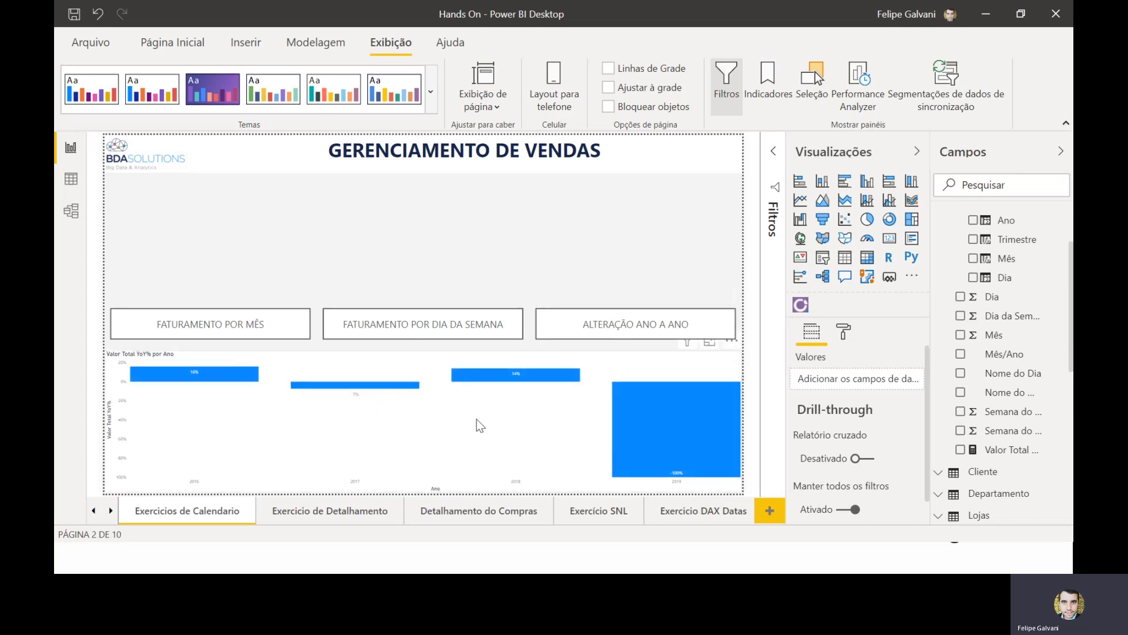
ctrl+click(210, 334)
ctrl+click(384, 333)
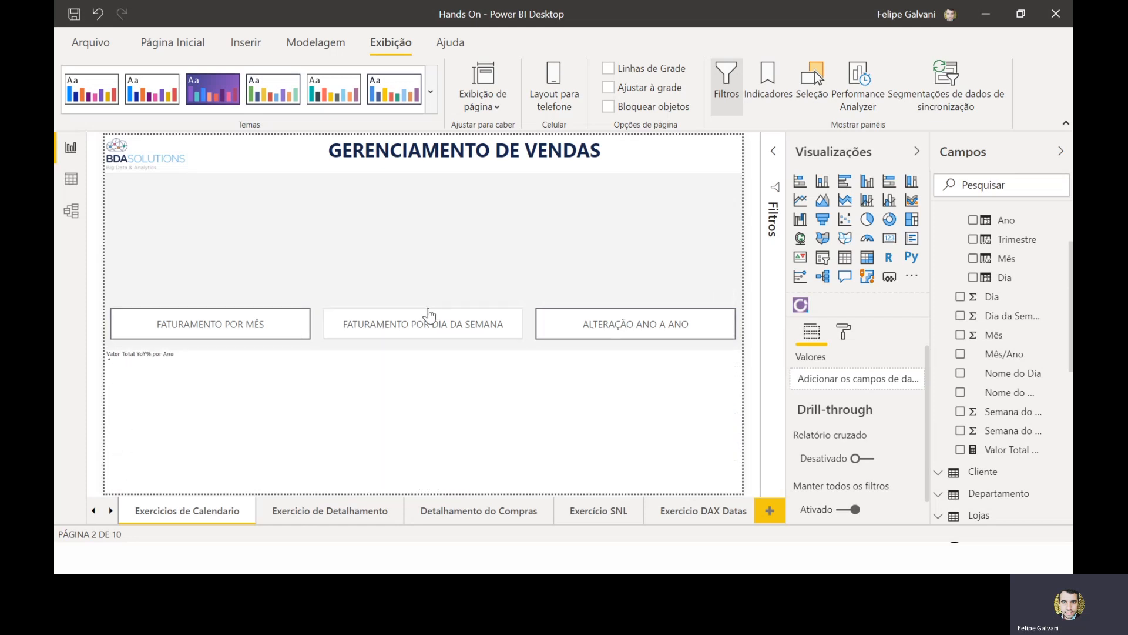
ctrl+click(272, 325)
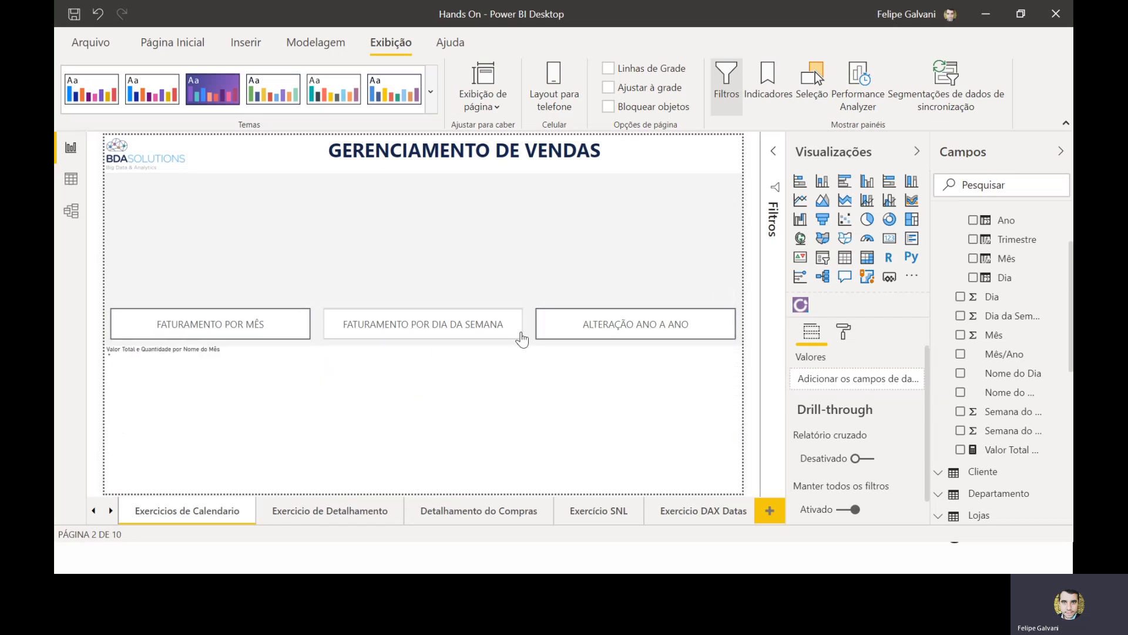
ctrl+click(577, 329)
ctrl+click(458, 328)
ctrl+click(259, 329)
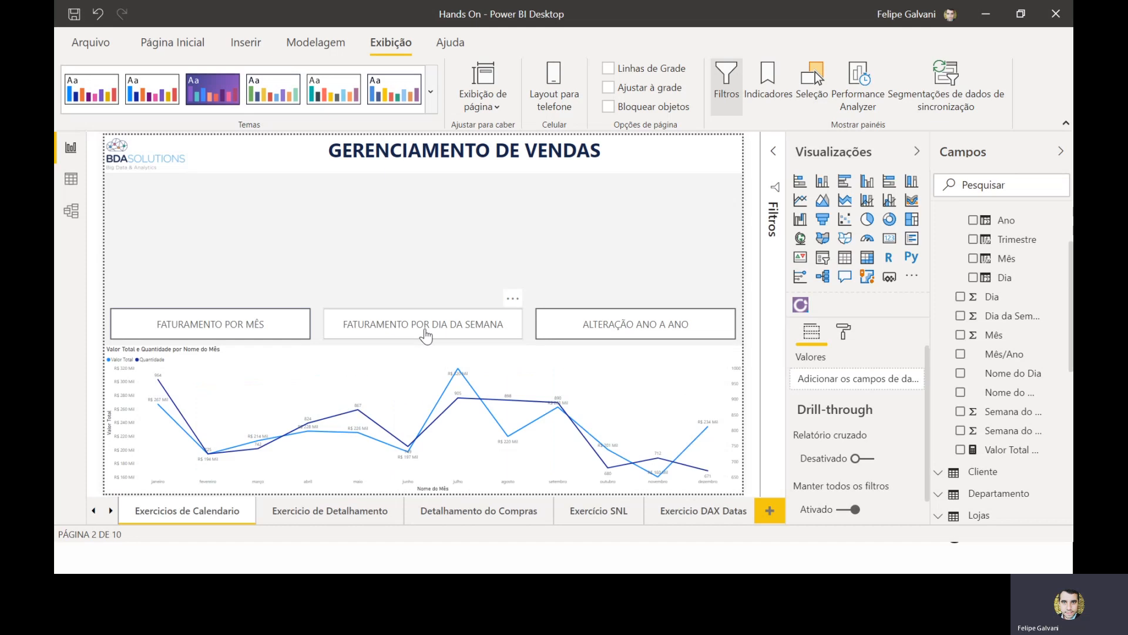
ctrl+click(424, 335)
ctrl+click(582, 341)
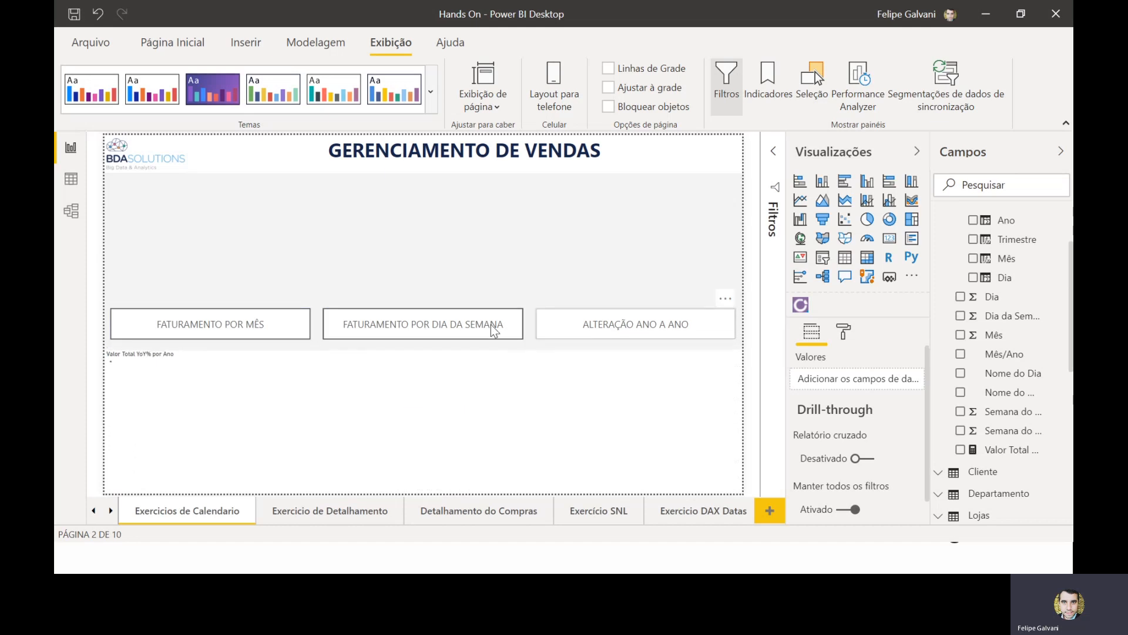
click(374, 268)
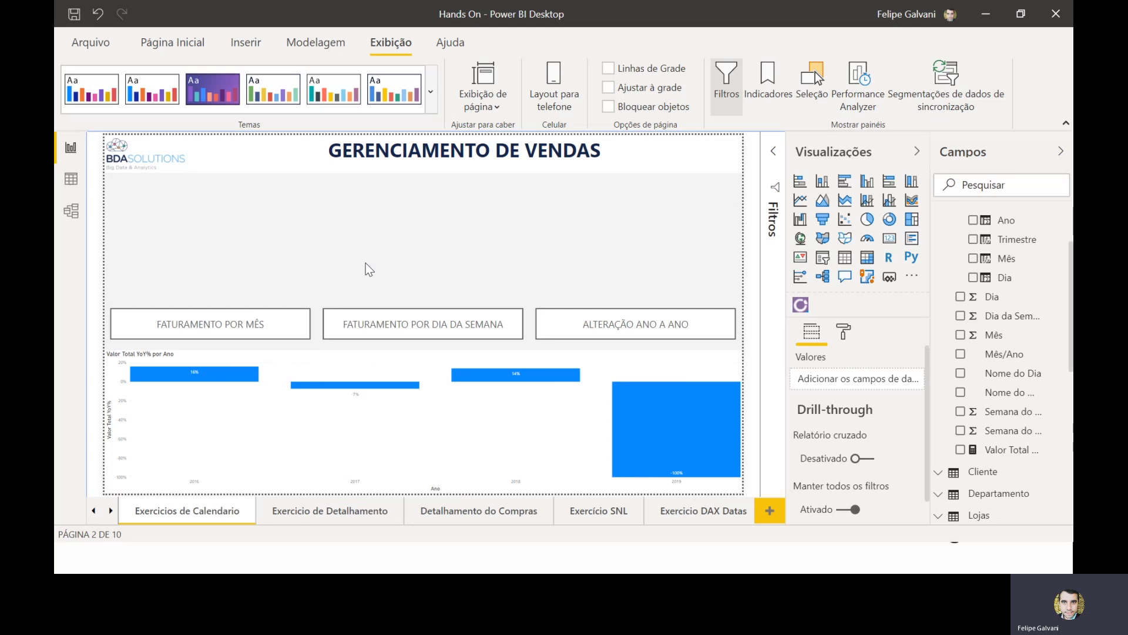
- Switch to the Hands On - Exercicios Resolvidos report and examine the chart tooltips on its department and product bar charts
key(alt+Tab)
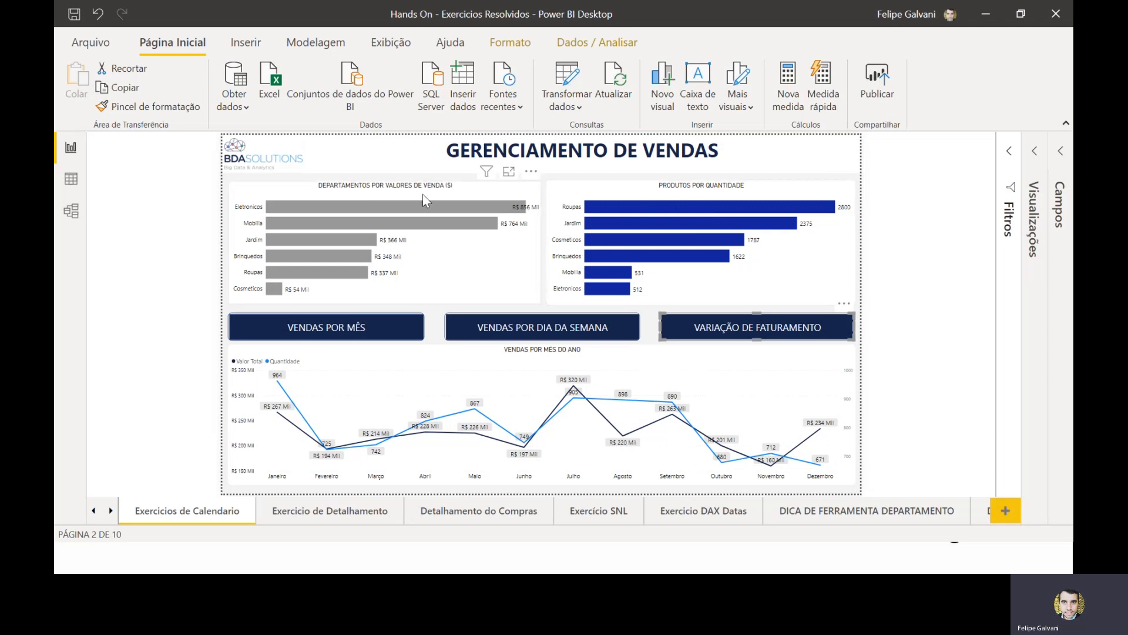
mouse_move(416, 207)
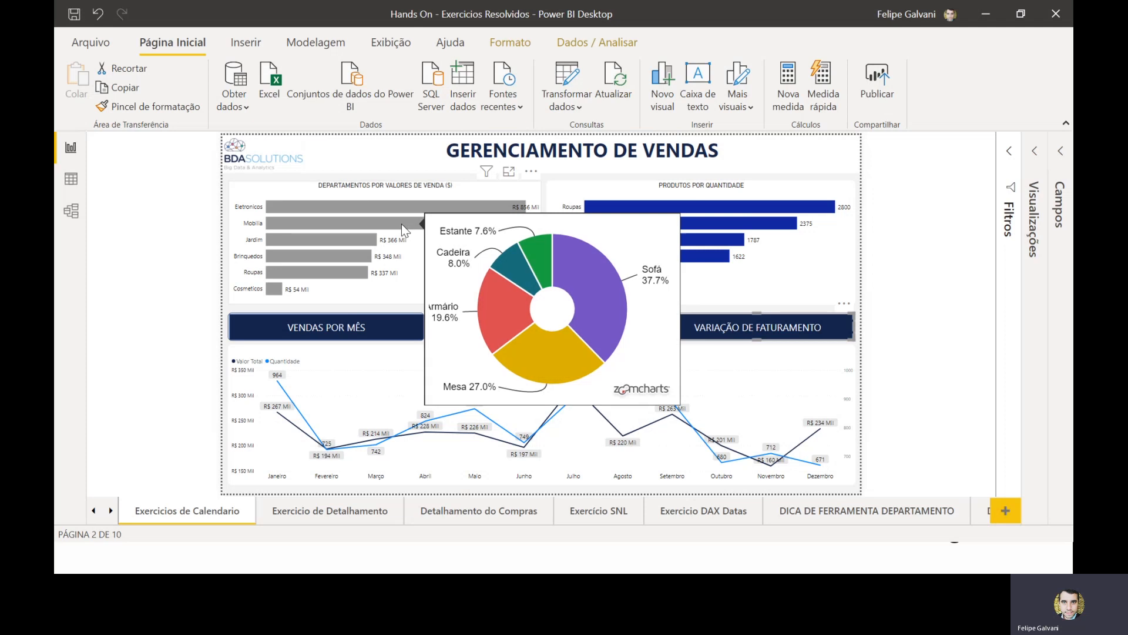
mouse_move(332, 241)
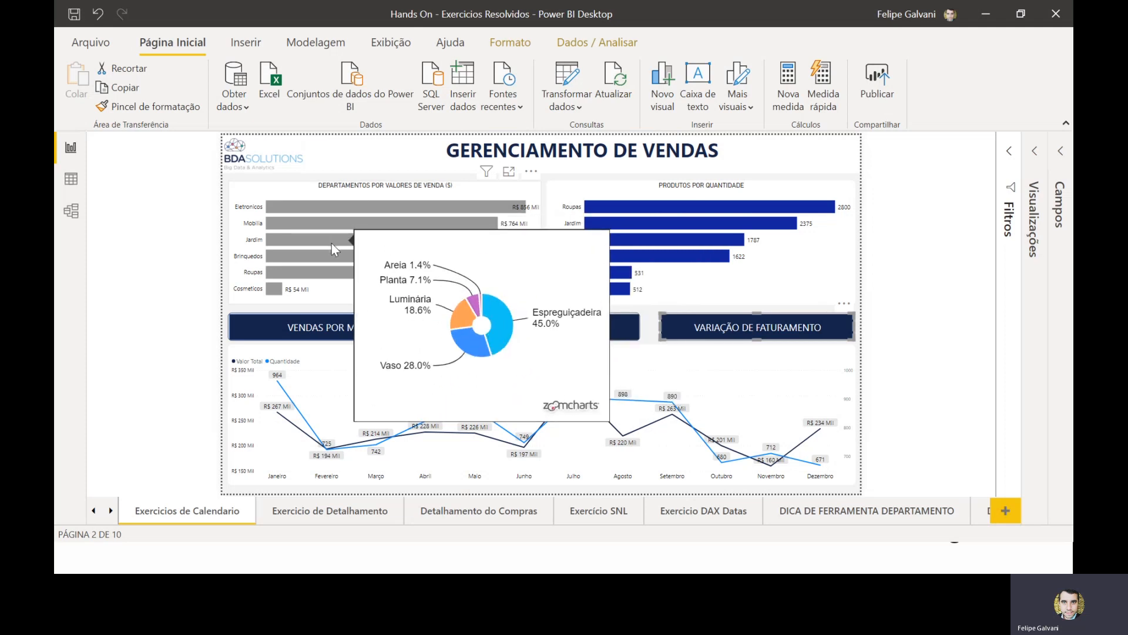
mouse_move(319, 273)
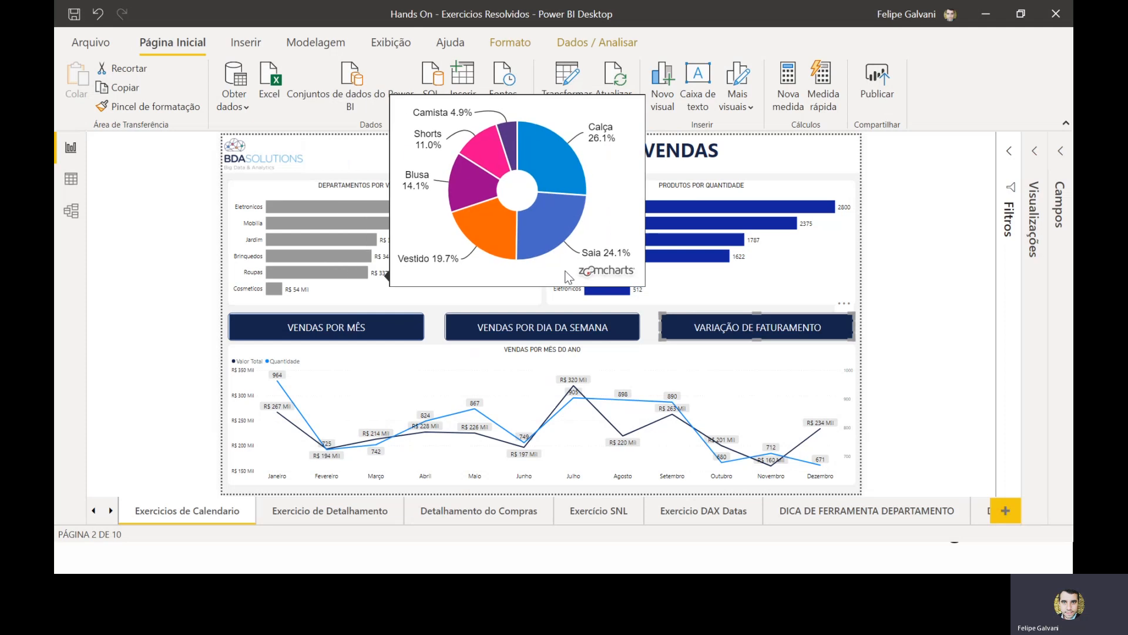
mouse_move(731, 215)
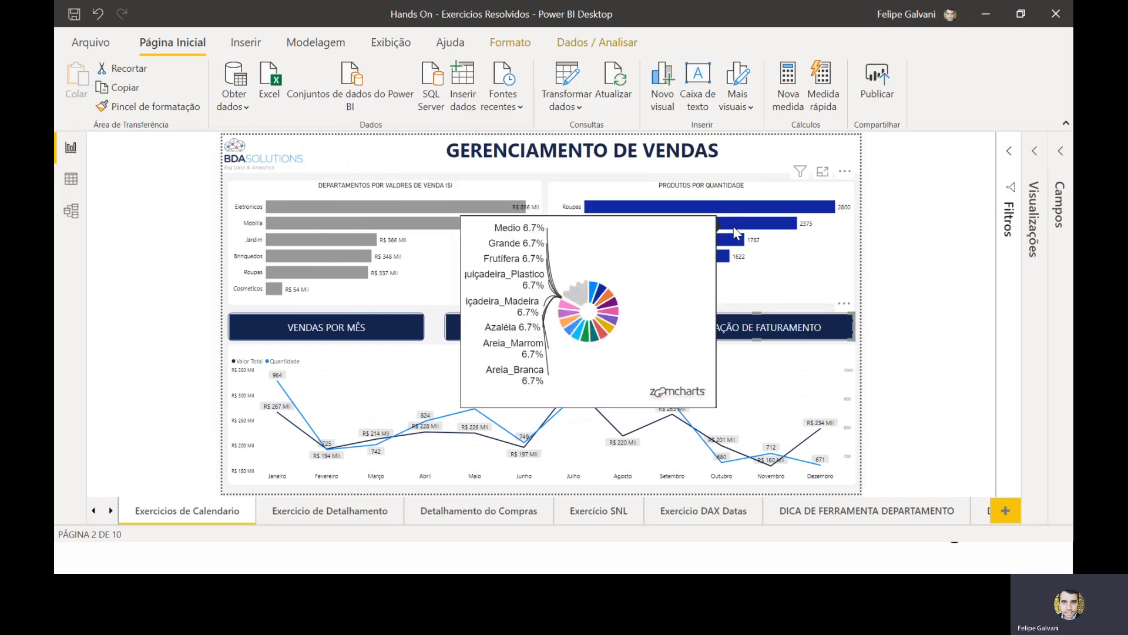
mouse_move(721, 263)
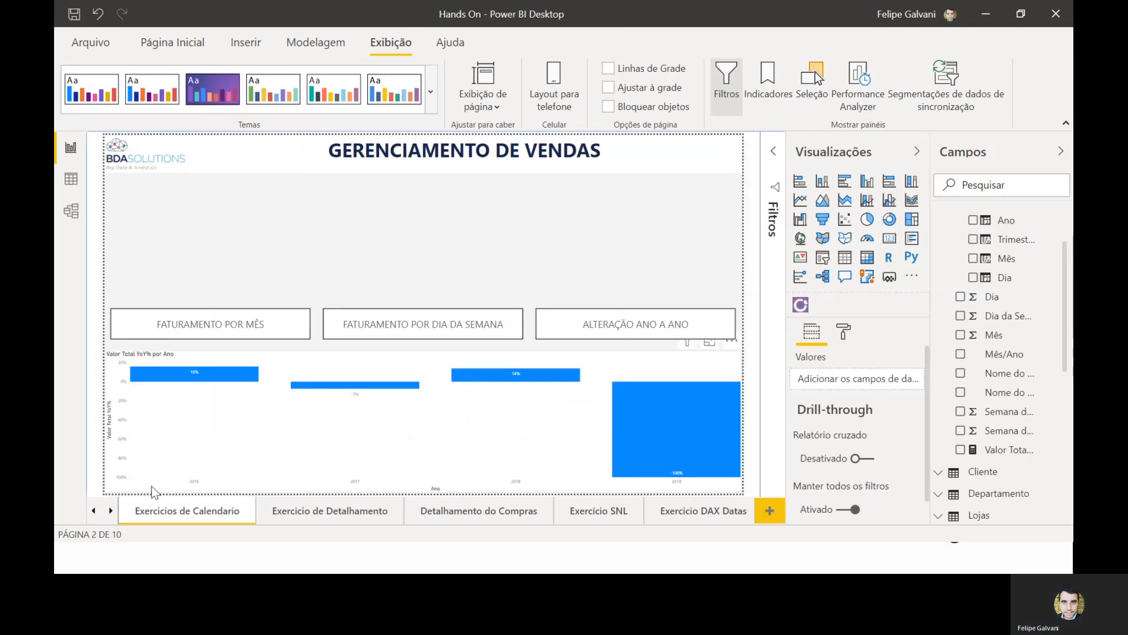
click(111, 510)
click(96, 513)
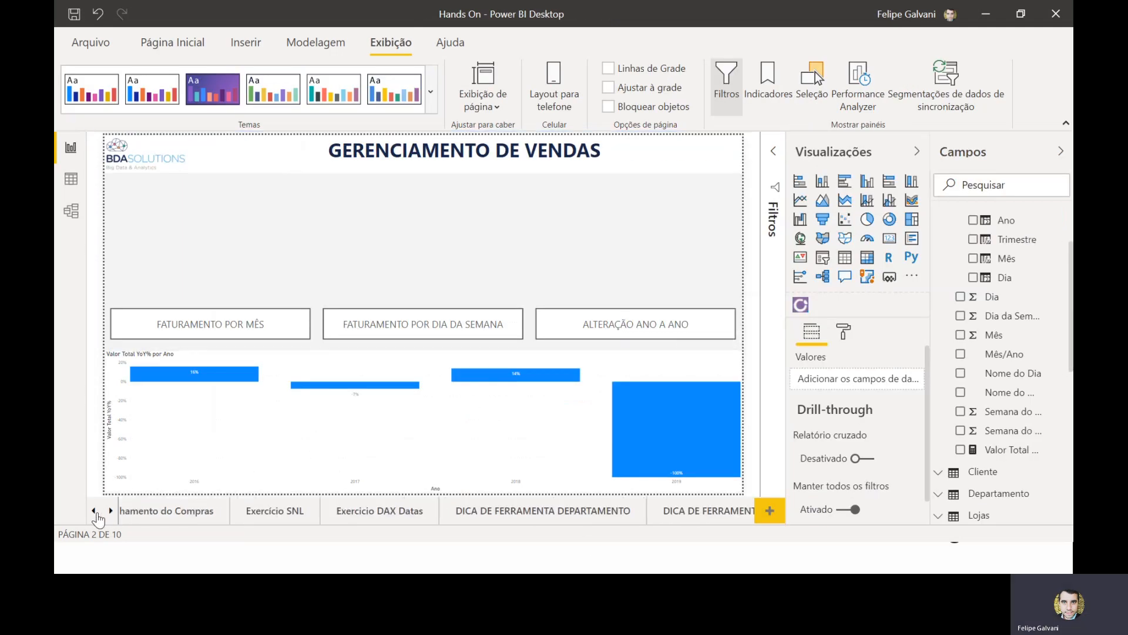
click(96, 513)
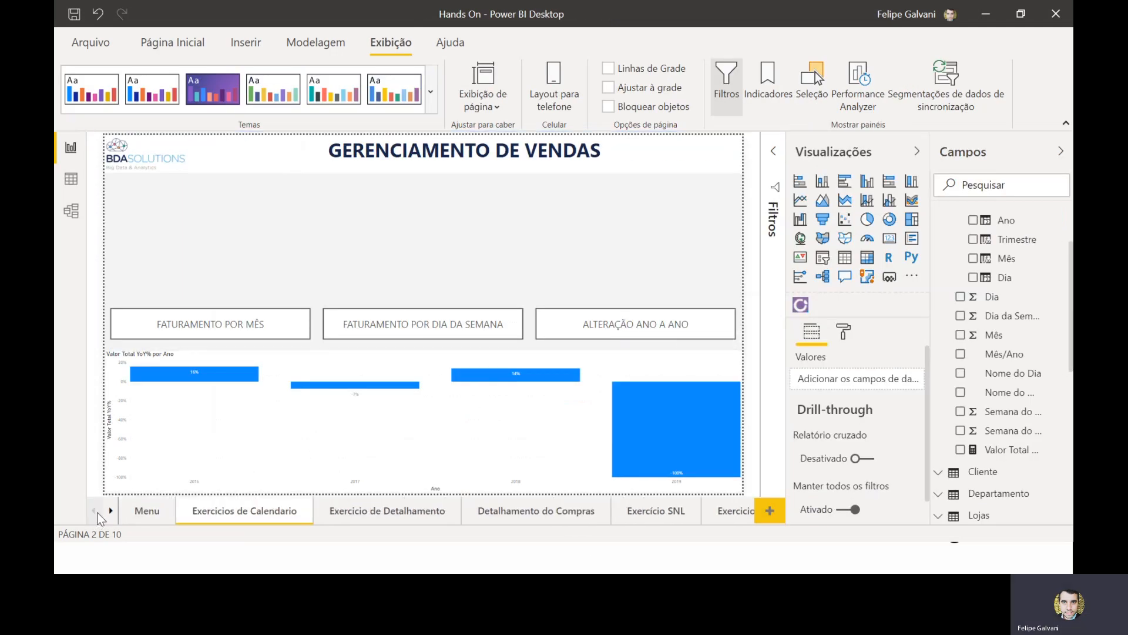
- Insert a clustered bar chart in the empty area above the buttons and enlarge it to about half the page's width
click(204, 237)
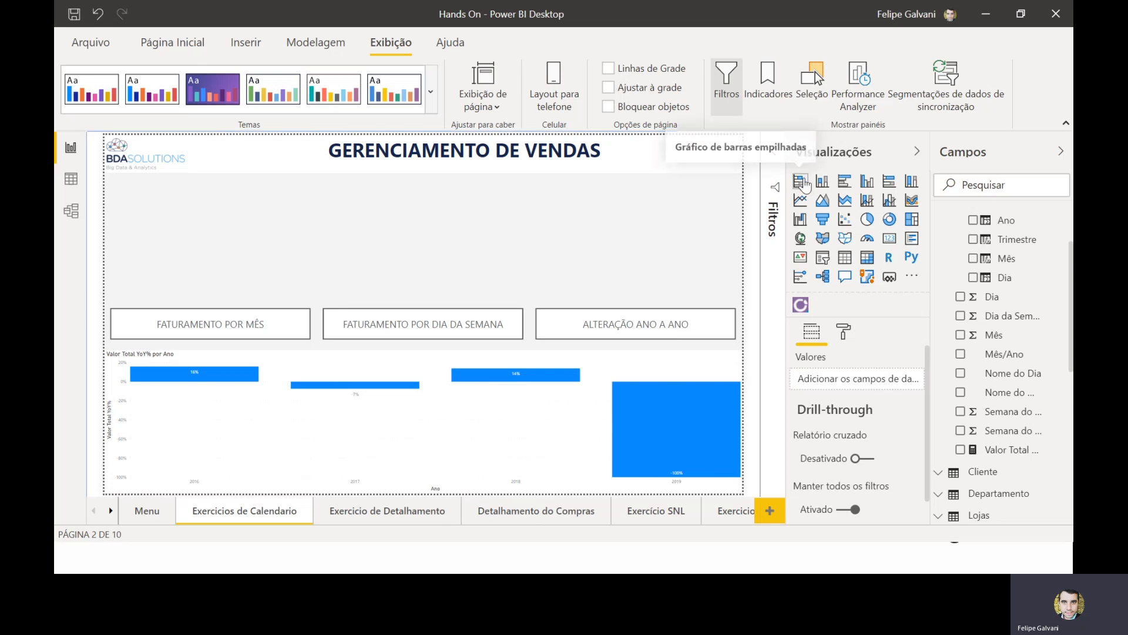
click(846, 184)
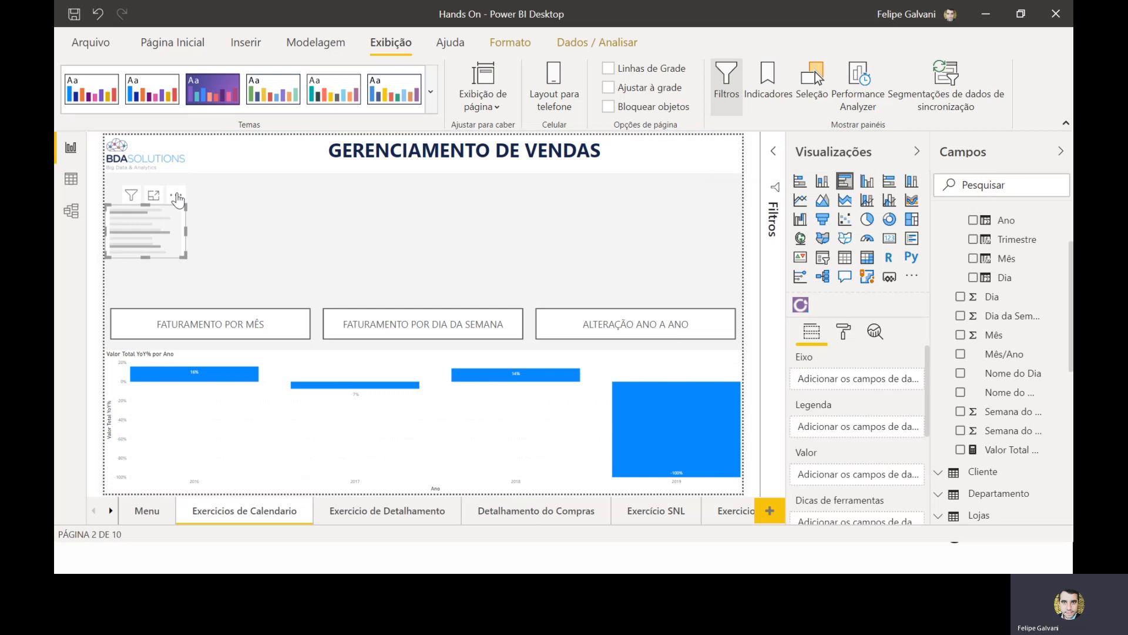
drag(146, 231, 438, 298)
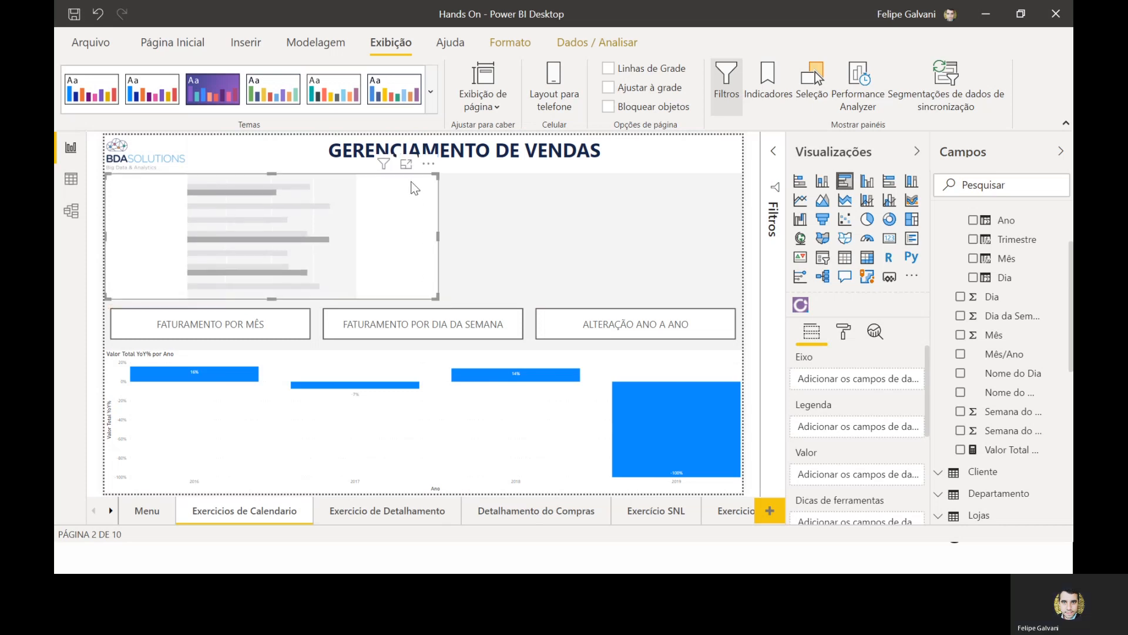
- Show the new bar chart in focus mode and use Valor Total from Notas Fiscais as its value
click(406, 164)
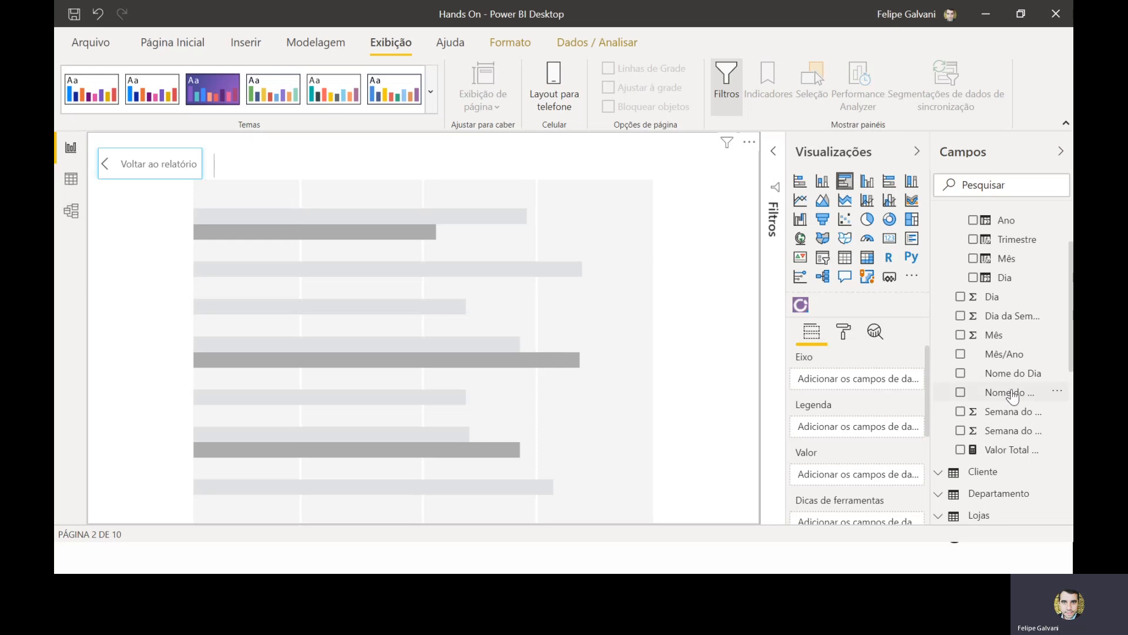
scroll(991, 346, up, 2)
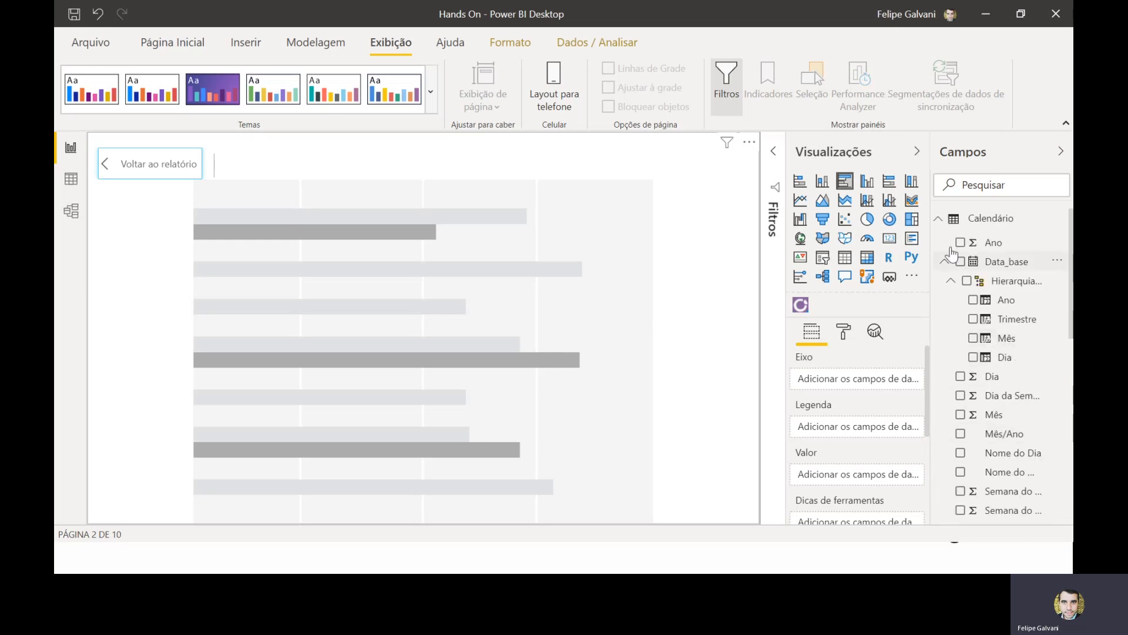
click(943, 219)
scroll(994, 329, down, 3)
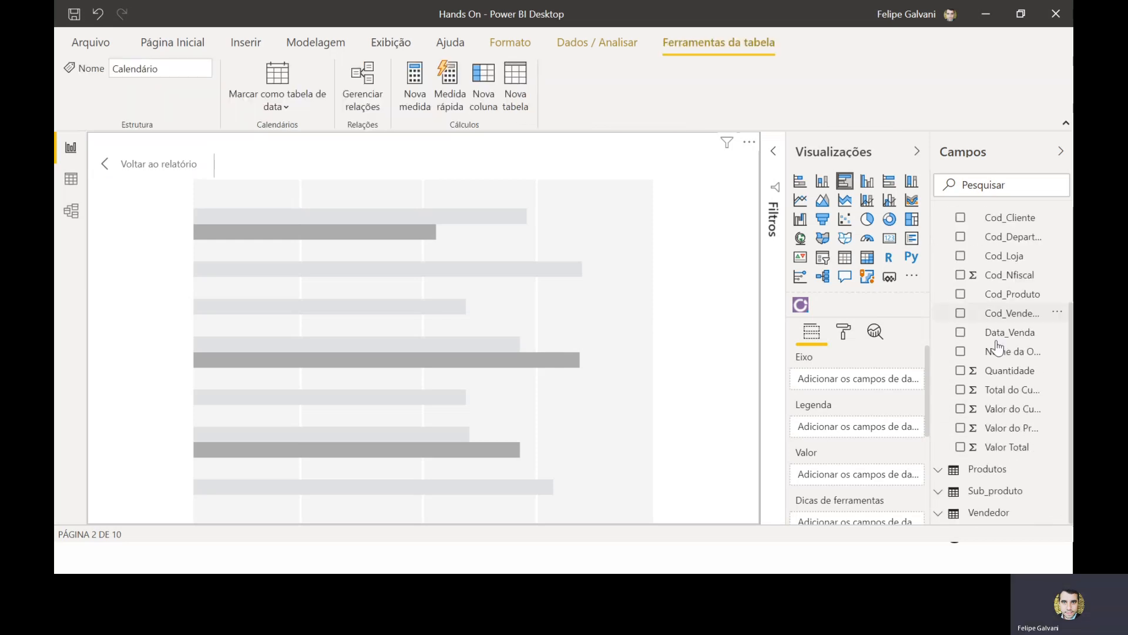
drag(1008, 447, 873, 475)
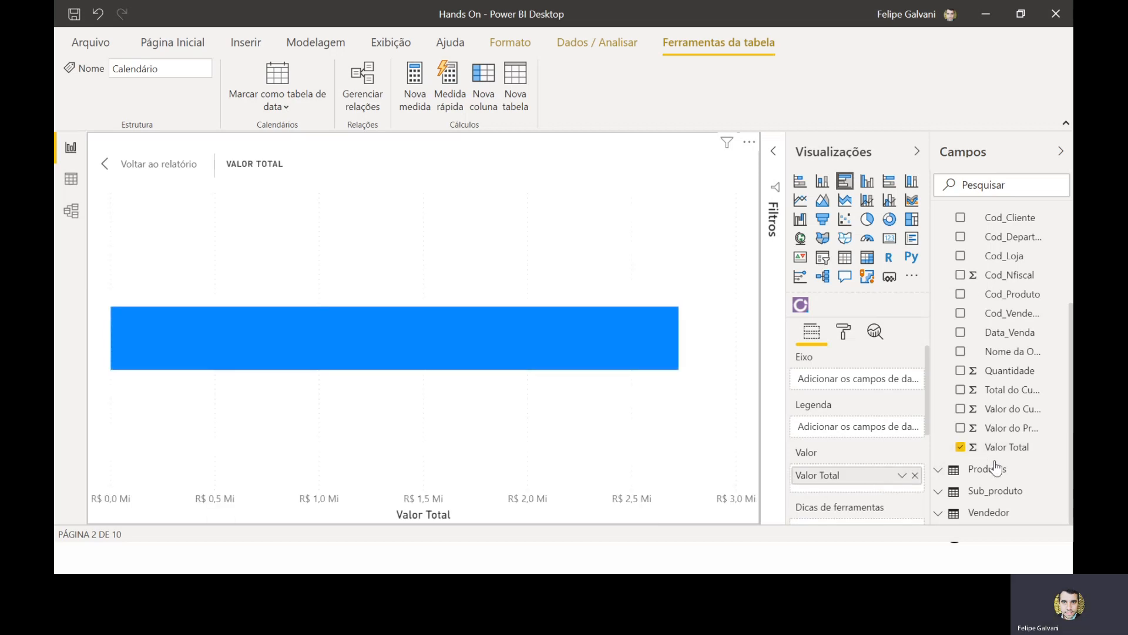
- Set Departamento from the Produtos table as the bar chart's axis
scroll(1009, 414, up, 3)
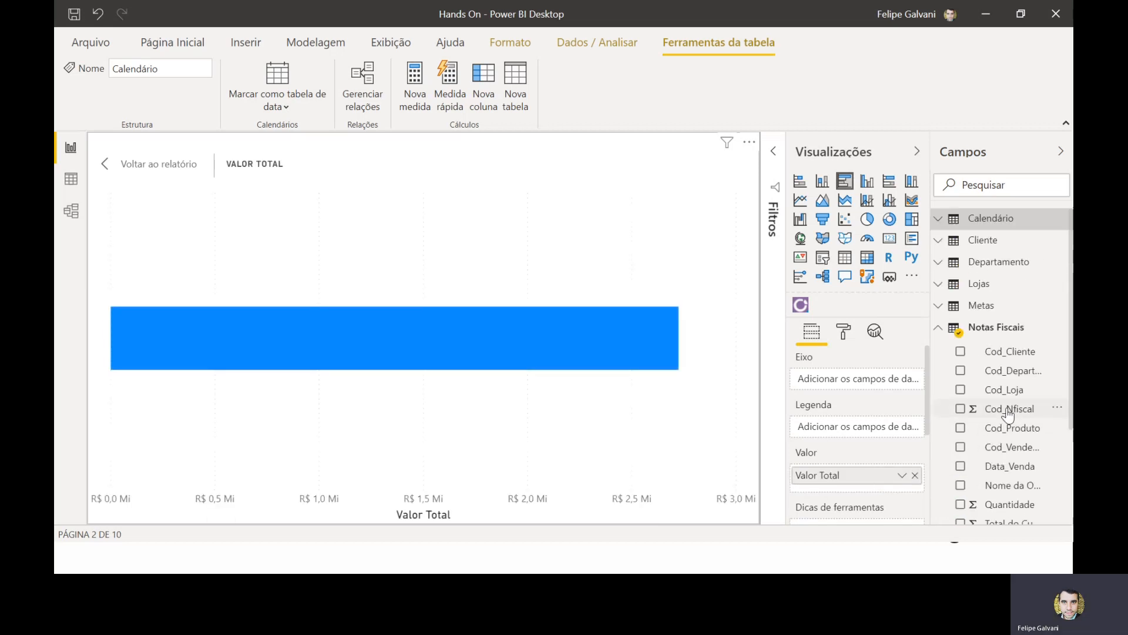
click(989, 333)
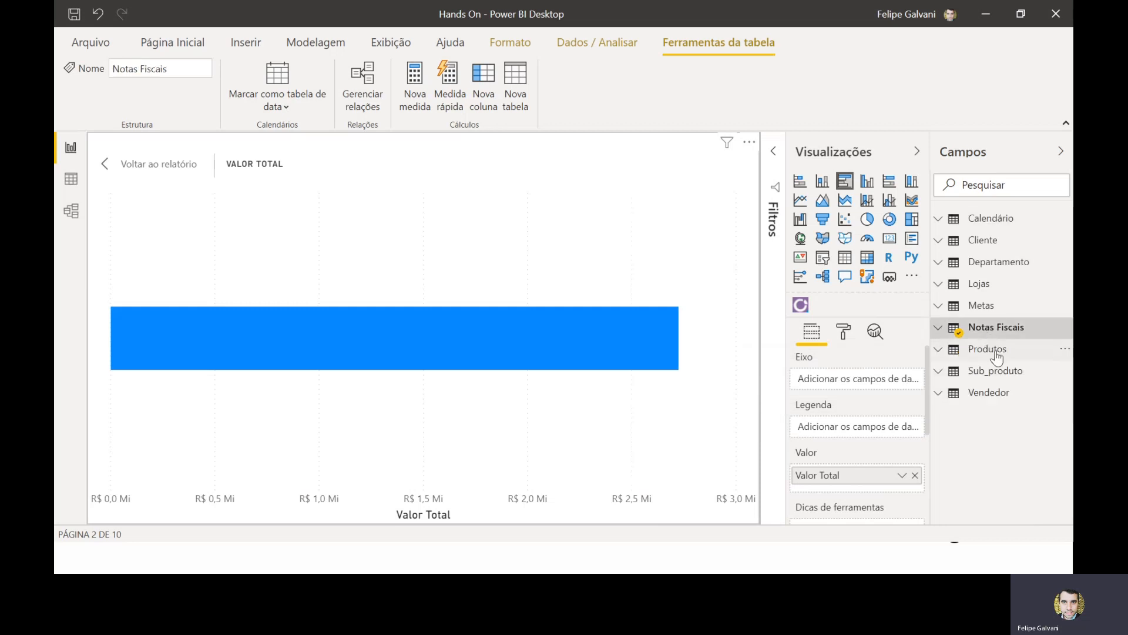
click(995, 353)
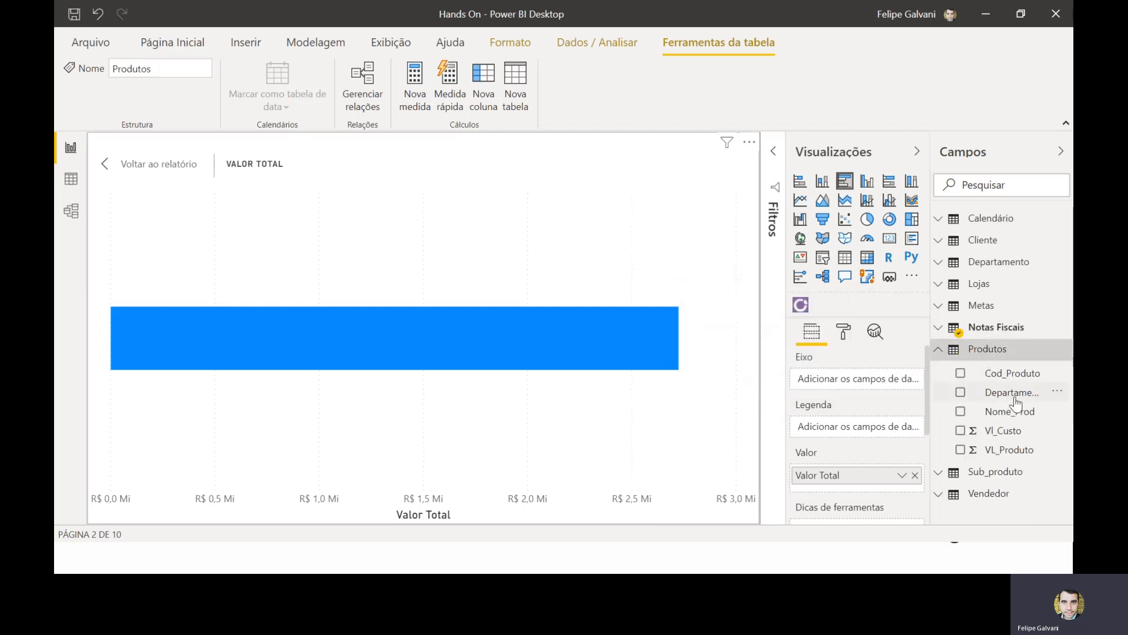
drag(1016, 404, 861, 386)
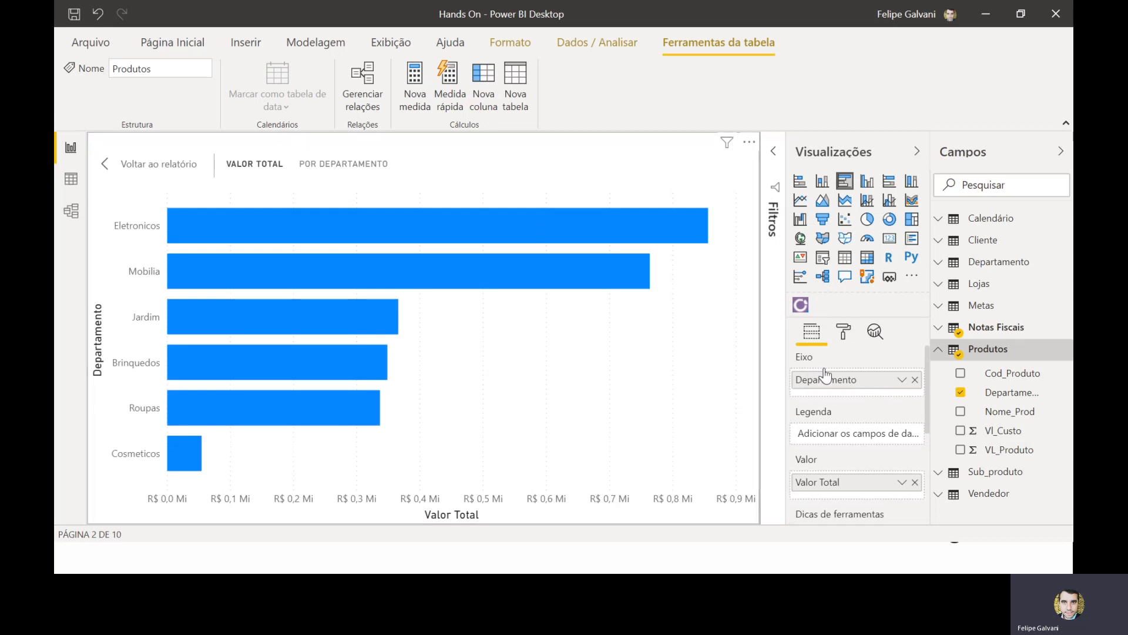
- Turn on the data labels of the Valor Total por Departamento bar chart and set their display units to Milhares
click(845, 335)
scroll(840, 423, down, 3)
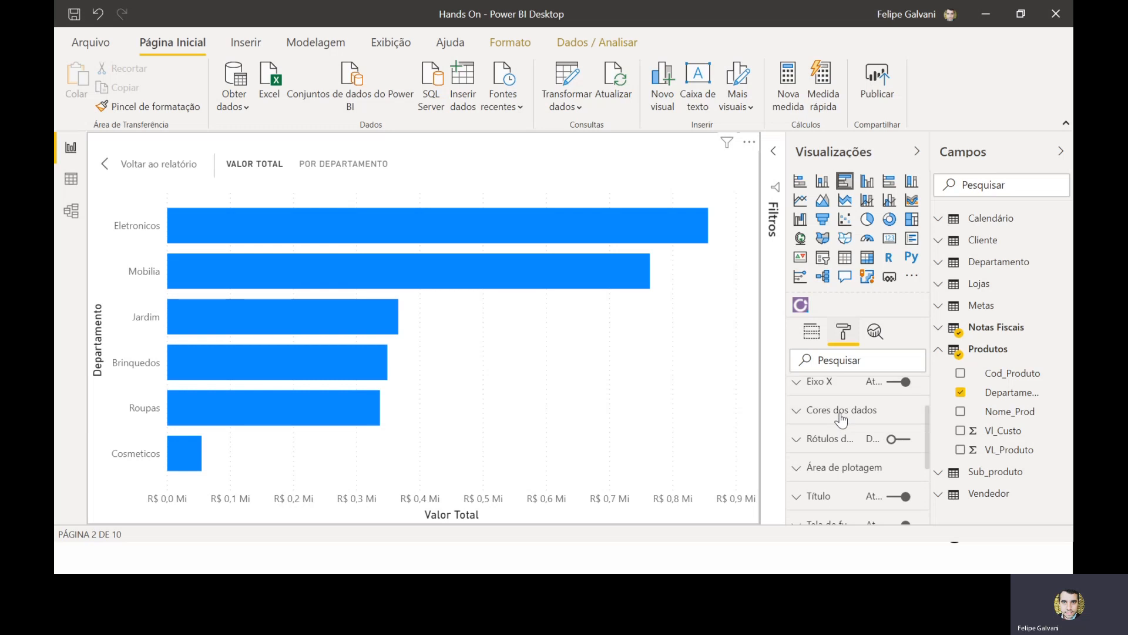
click(901, 427)
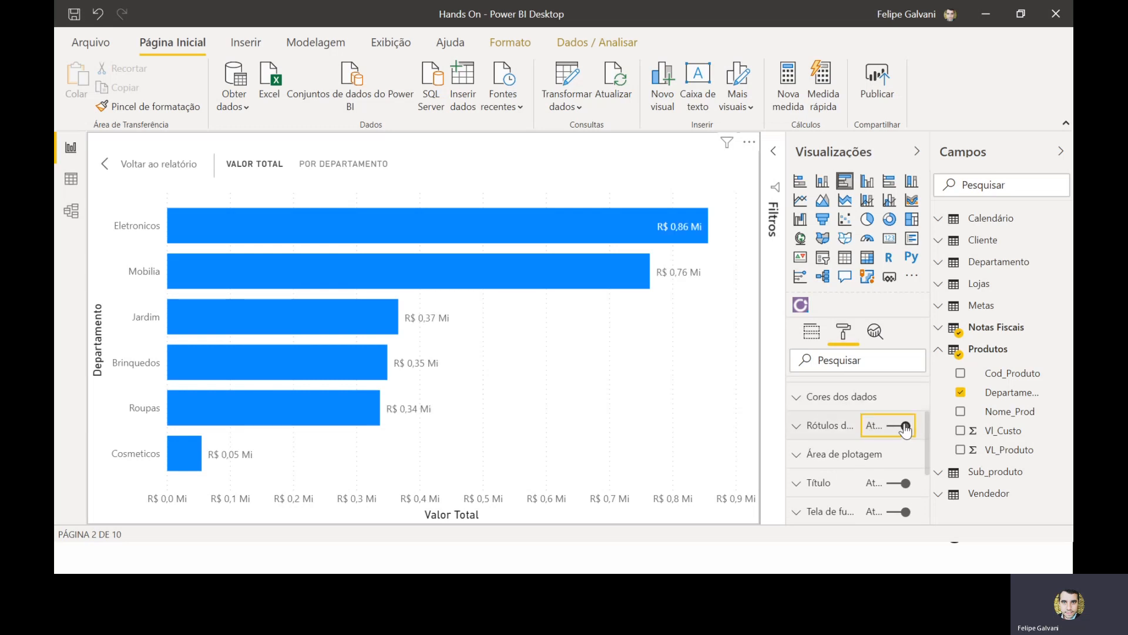
click(814, 427)
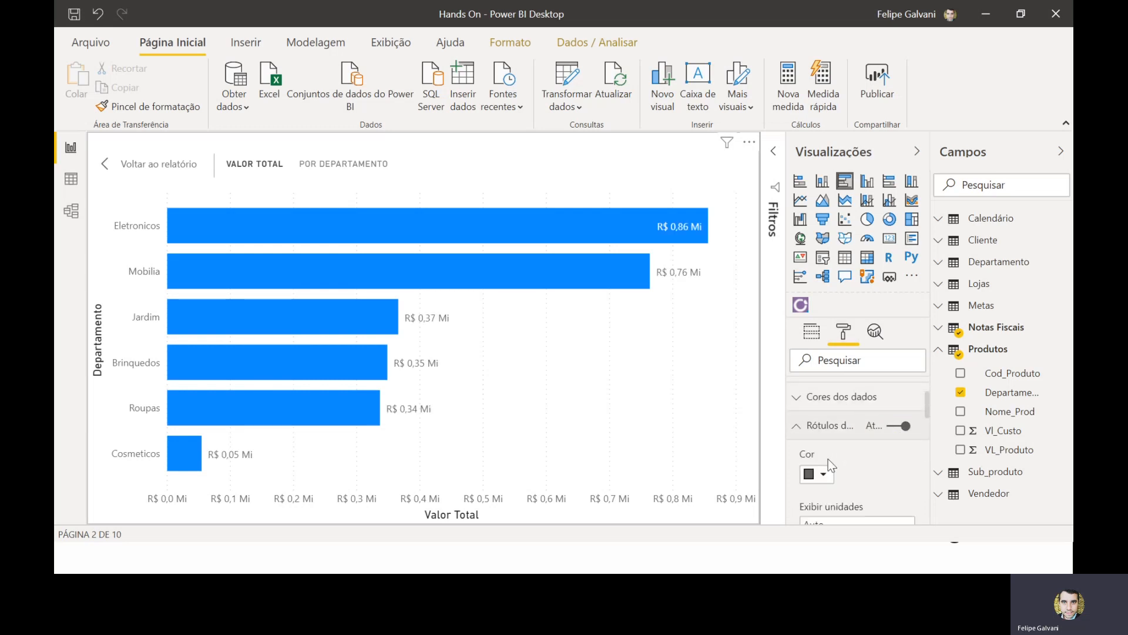
scroll(826, 458, down, 2)
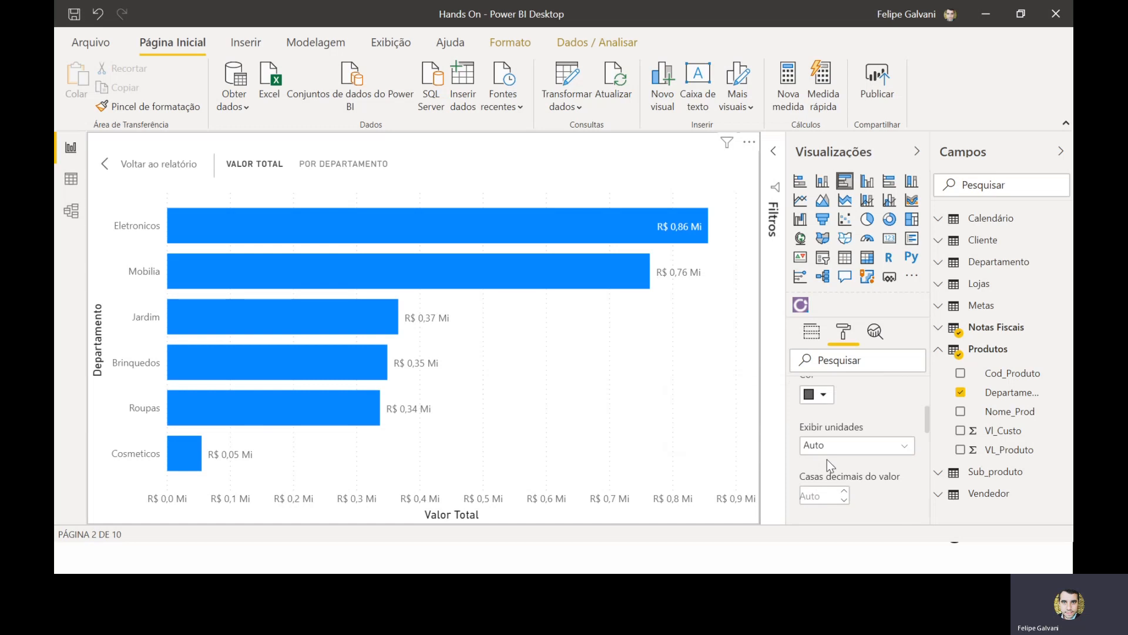
click(832, 447)
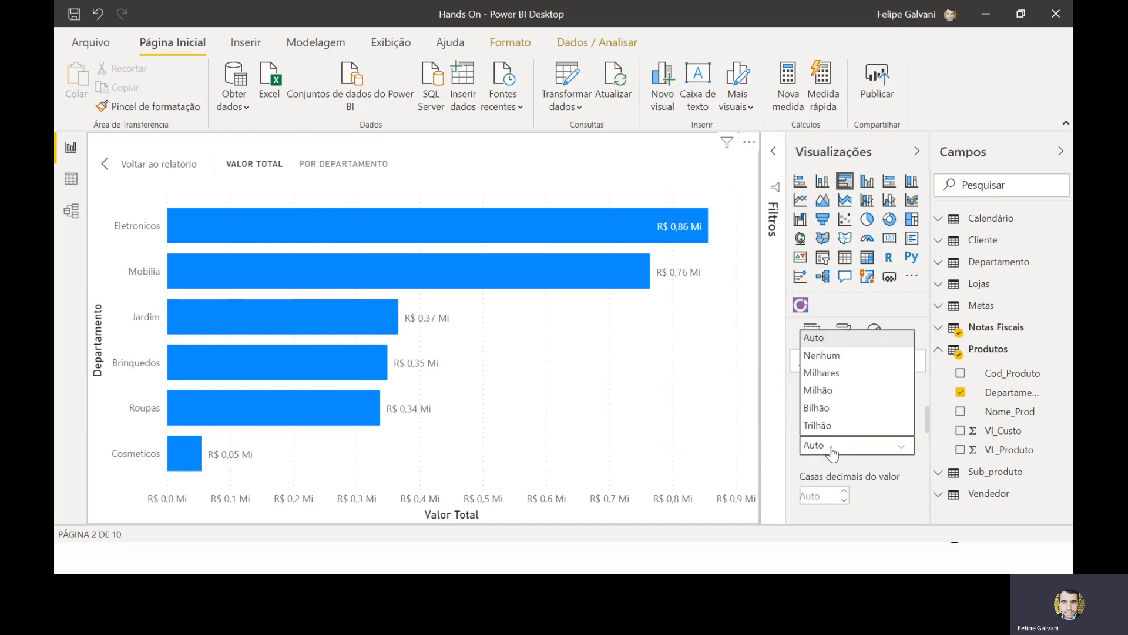
click(829, 374)
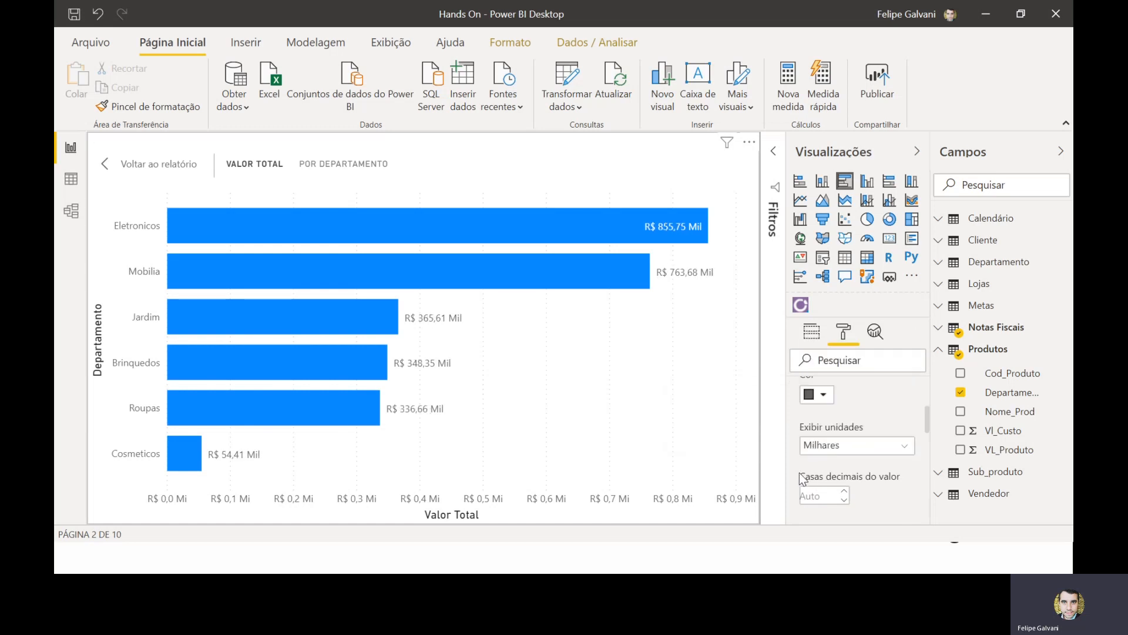
scroll(829, 470, up, 3)
click(830, 489)
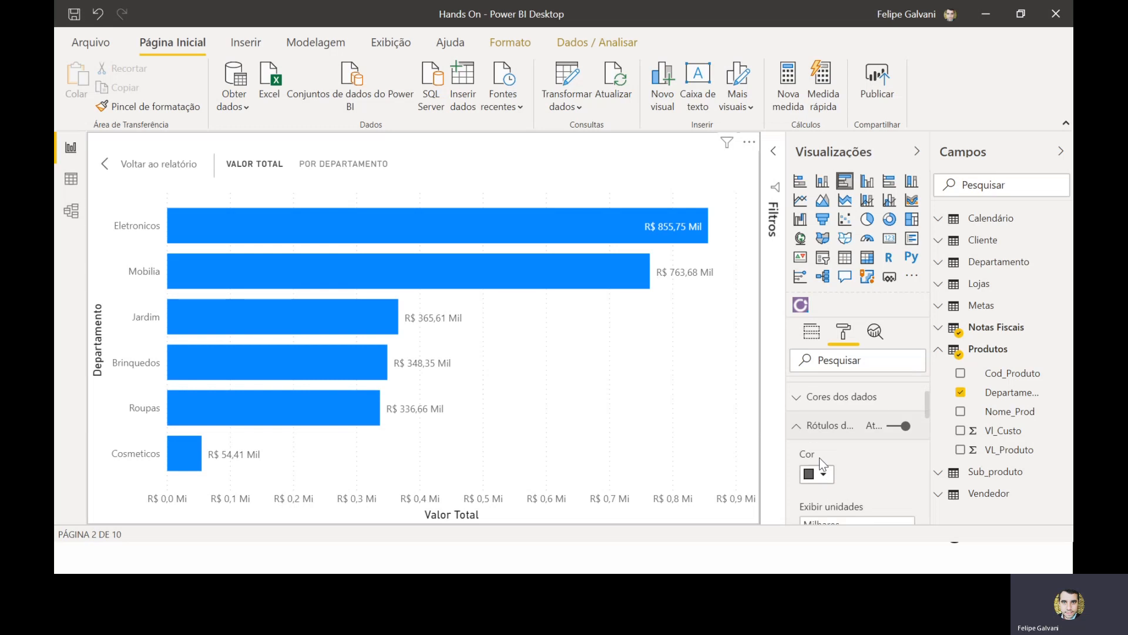
click(834, 396)
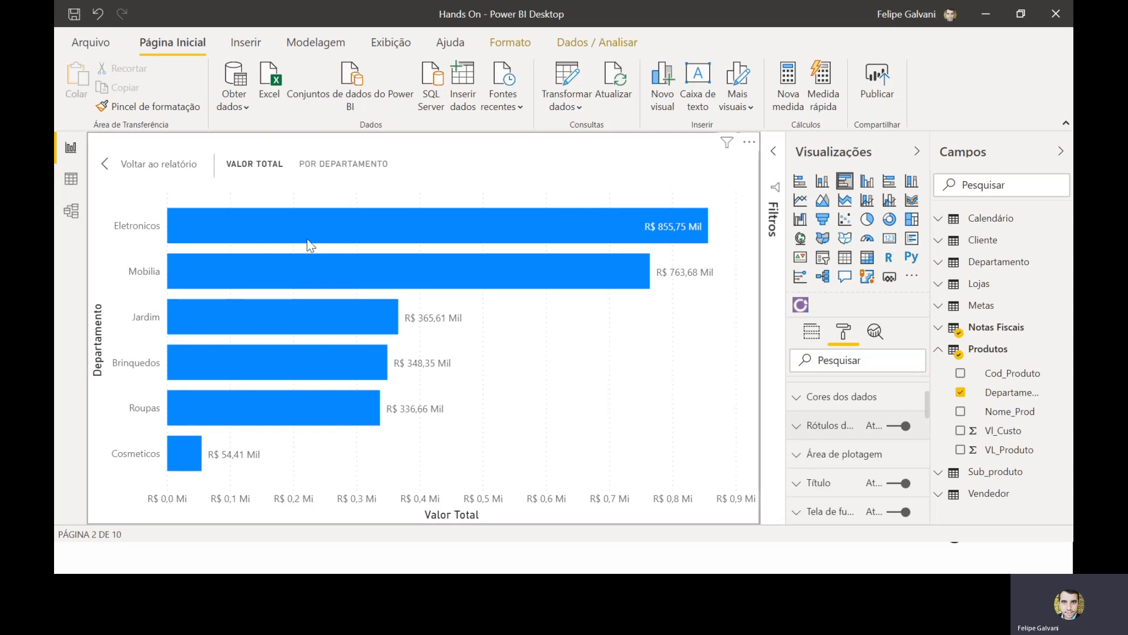
- Return from focus mode to the report page and narrow the department bar chart to half the page's width
click(133, 165)
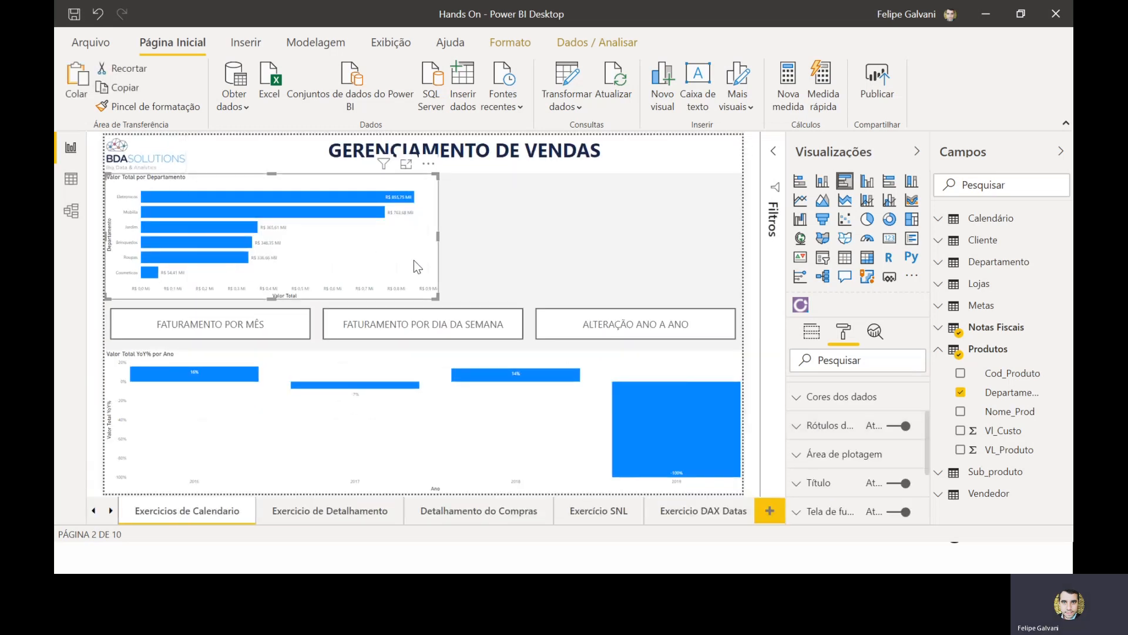
drag(436, 234, 419, 234)
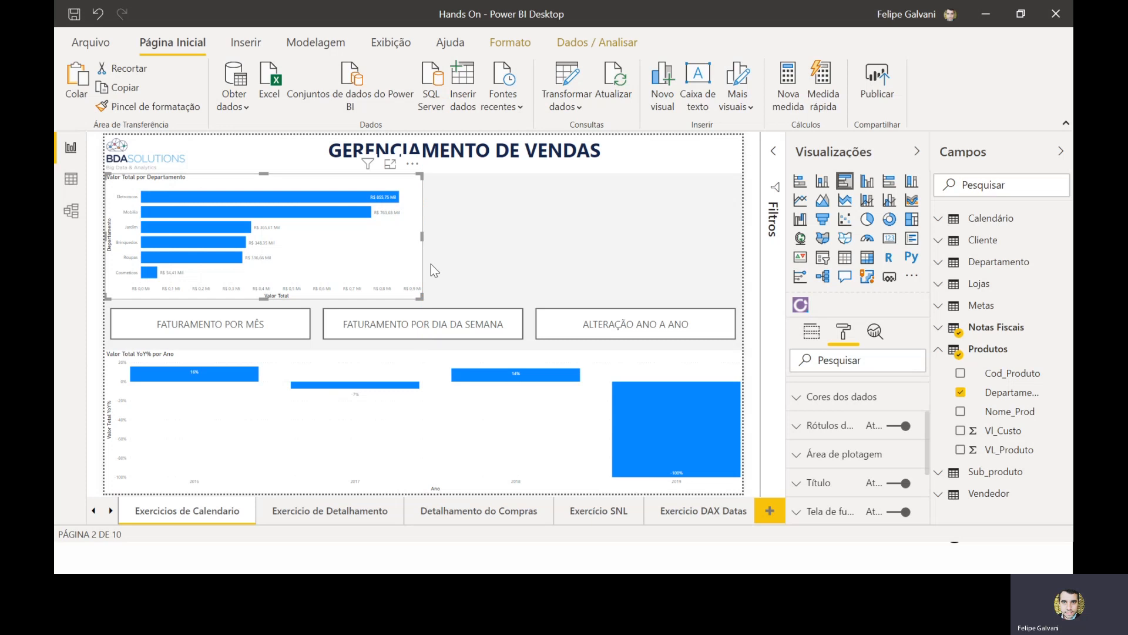
click(110, 510)
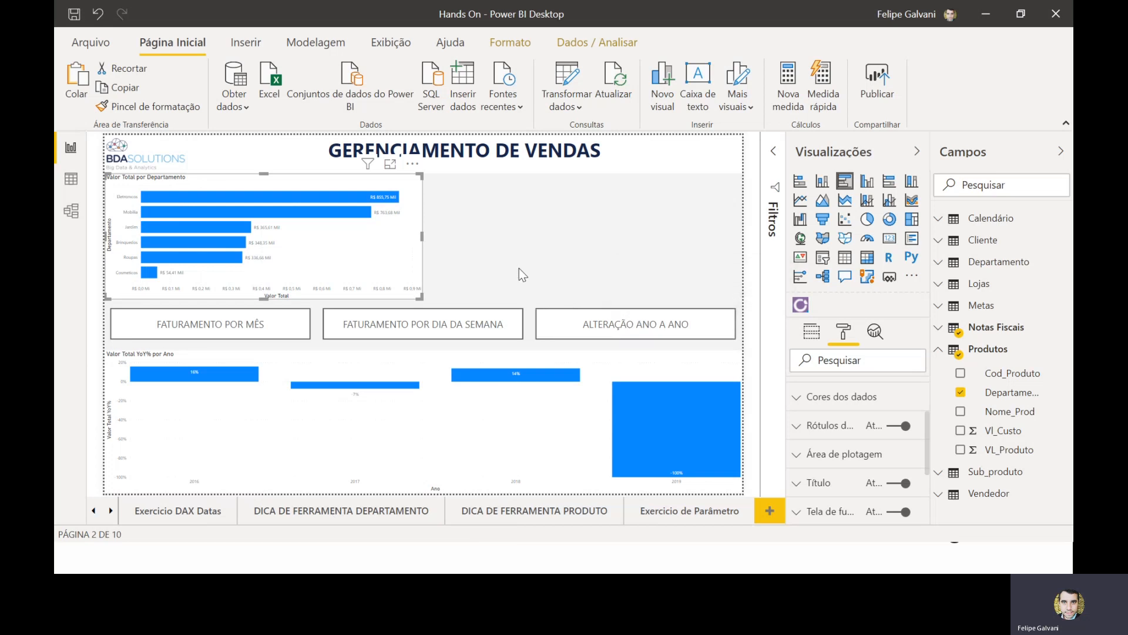
mouse_move(337, 197)
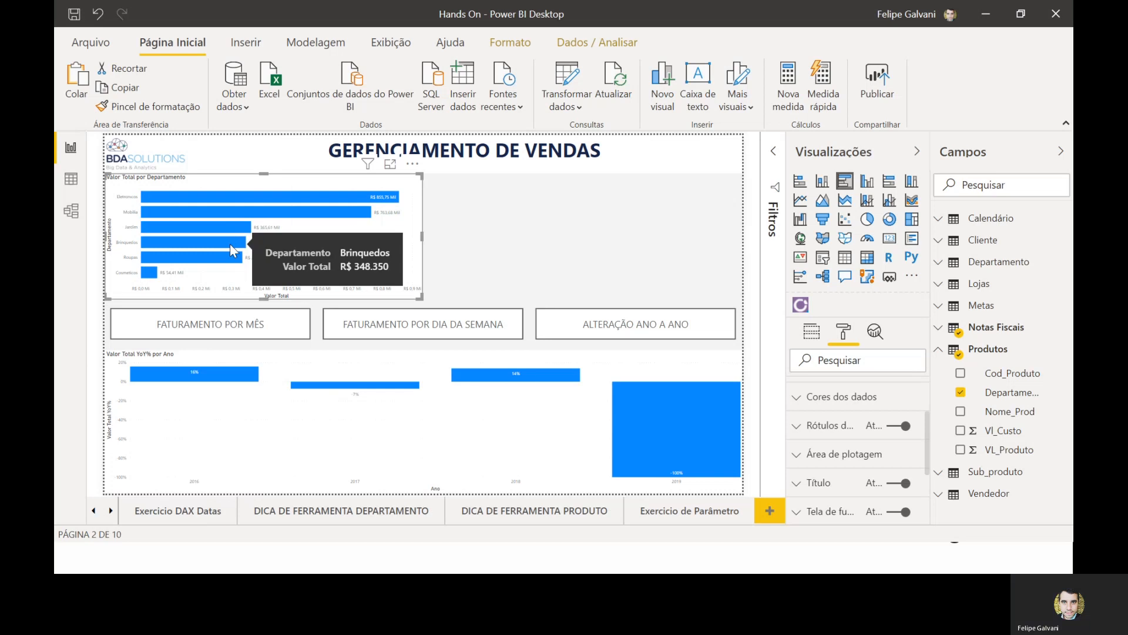
key(alt+Tab)
key(alt+Tab)
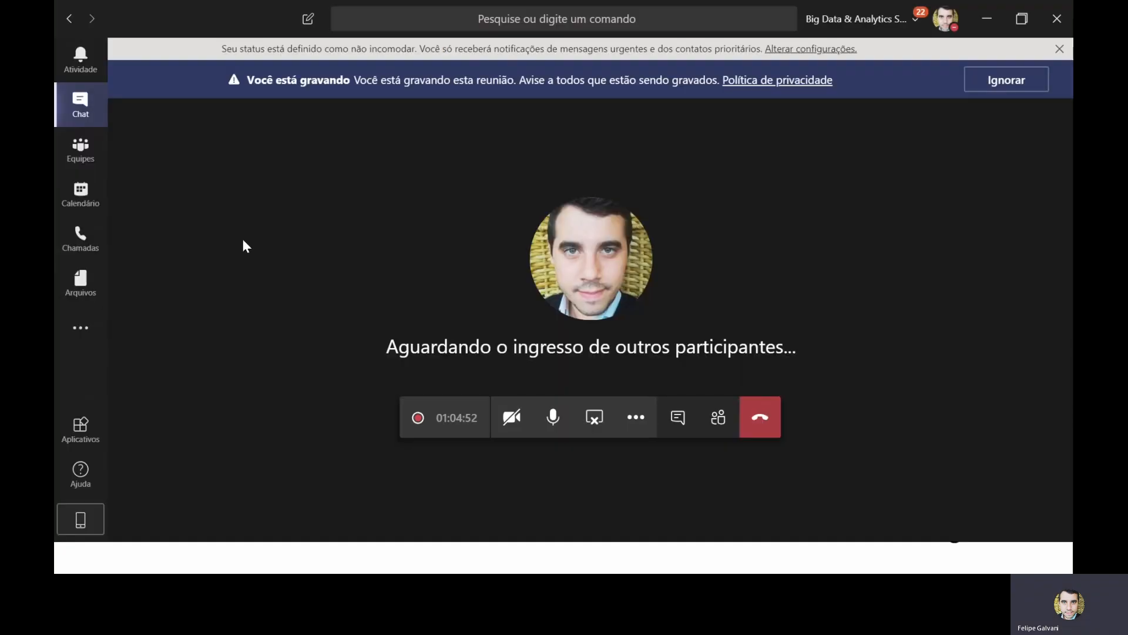
key(alt+Tab)
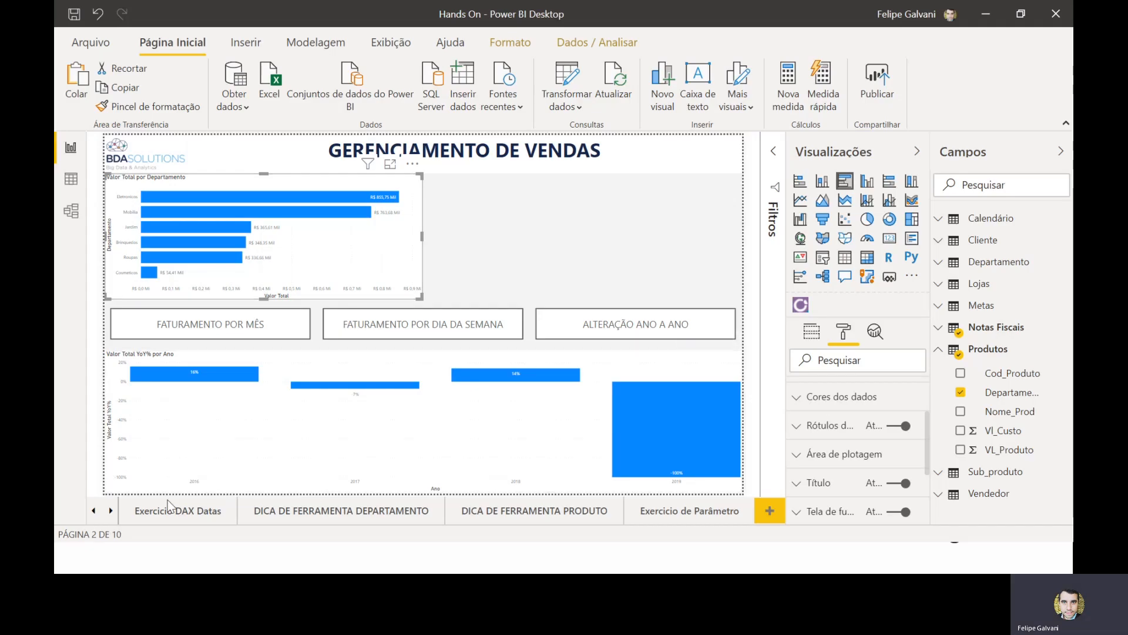
- Open the DICA DE FERRAMENTA DEPARTAMENTO page and enable Dica de Ferramenta in its page information
click(308, 515)
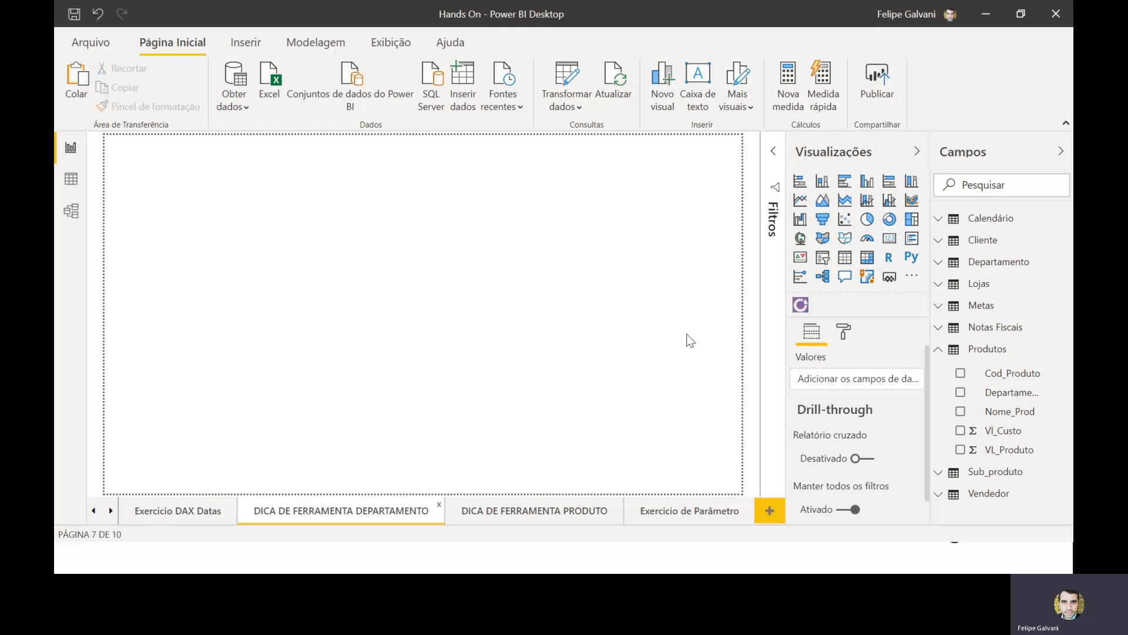
click(843, 330)
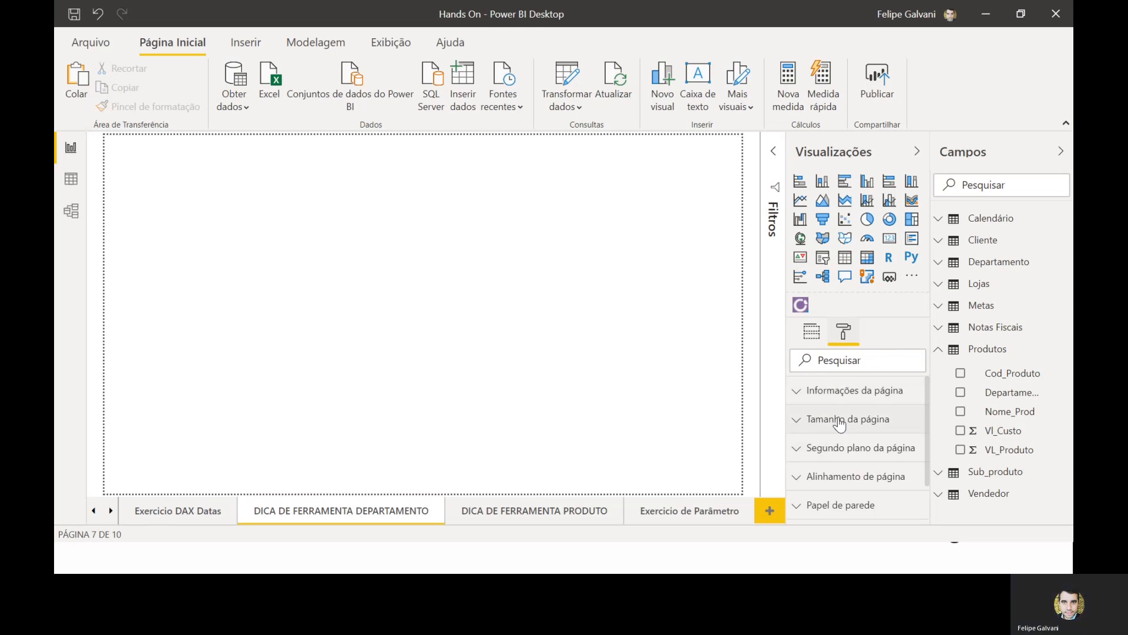
click(842, 395)
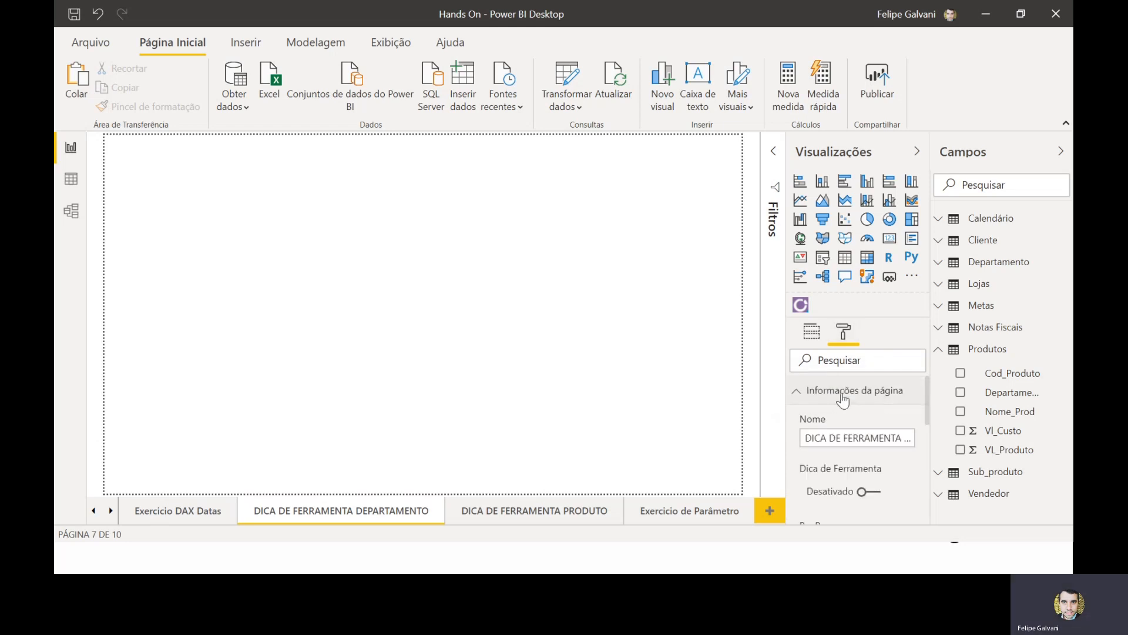
scroll(842, 399, down, 2)
click(867, 412)
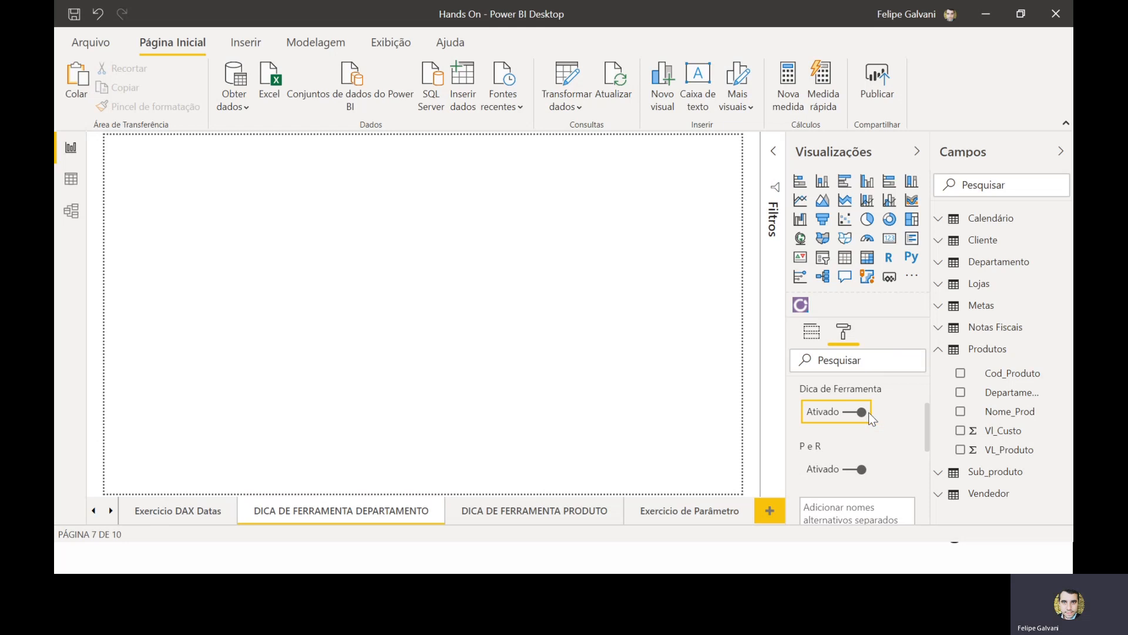
scroll(872, 438, up, 2)
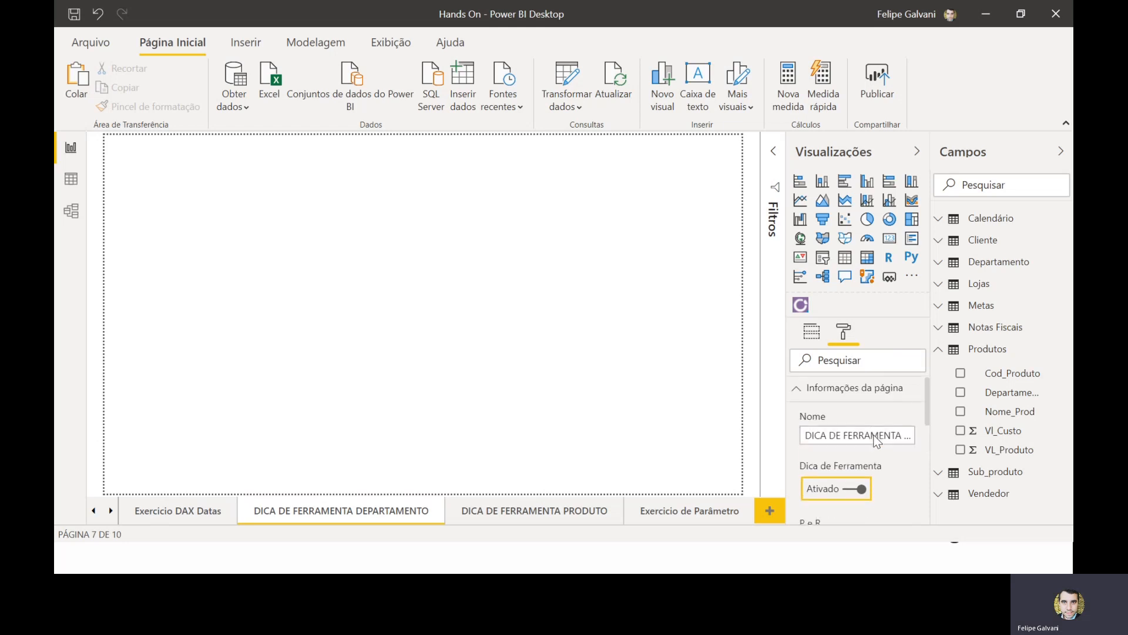
click(842, 399)
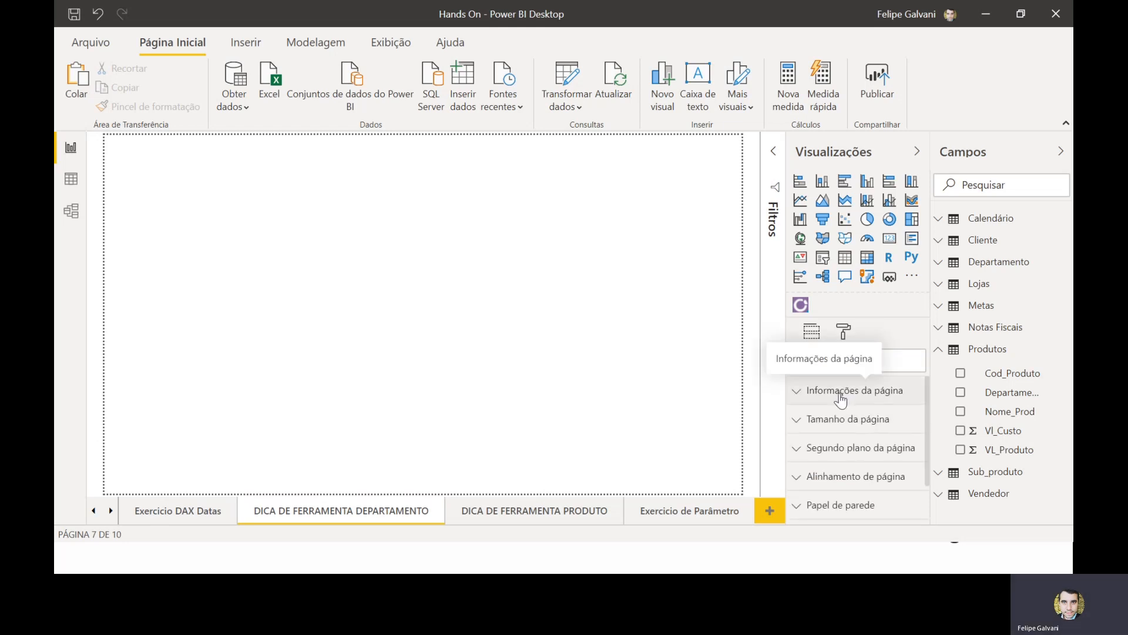
- Set the size type of the DICA DE FERRAMENTA DEPARTAMENTO page to Dica de Ferramenta
click(831, 428)
scroll(834, 417, down, 2)
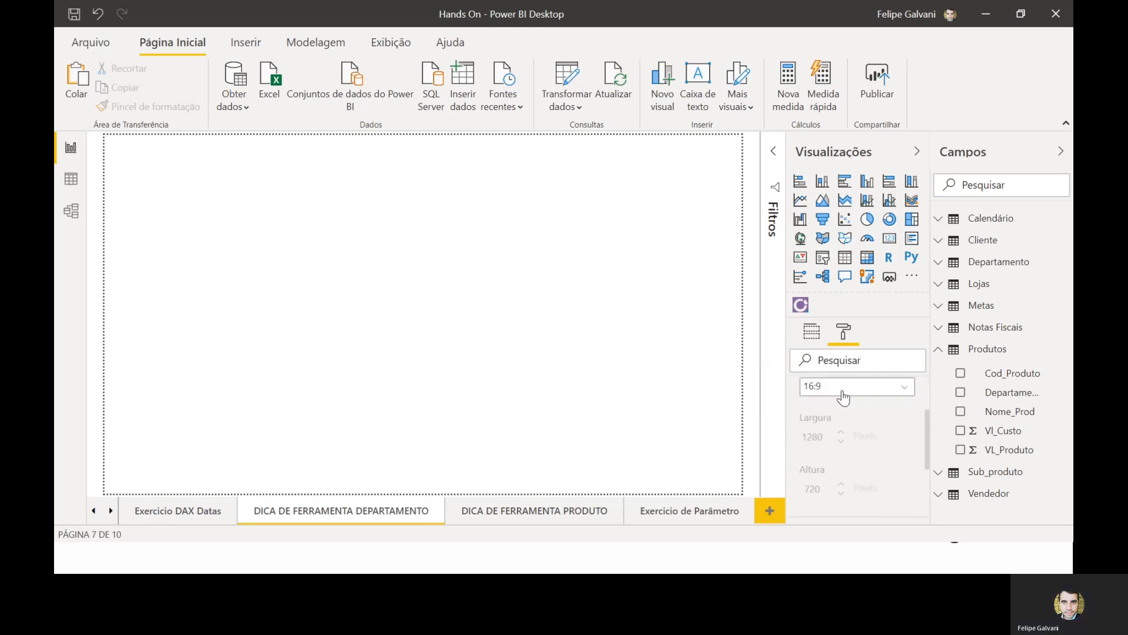
click(842, 389)
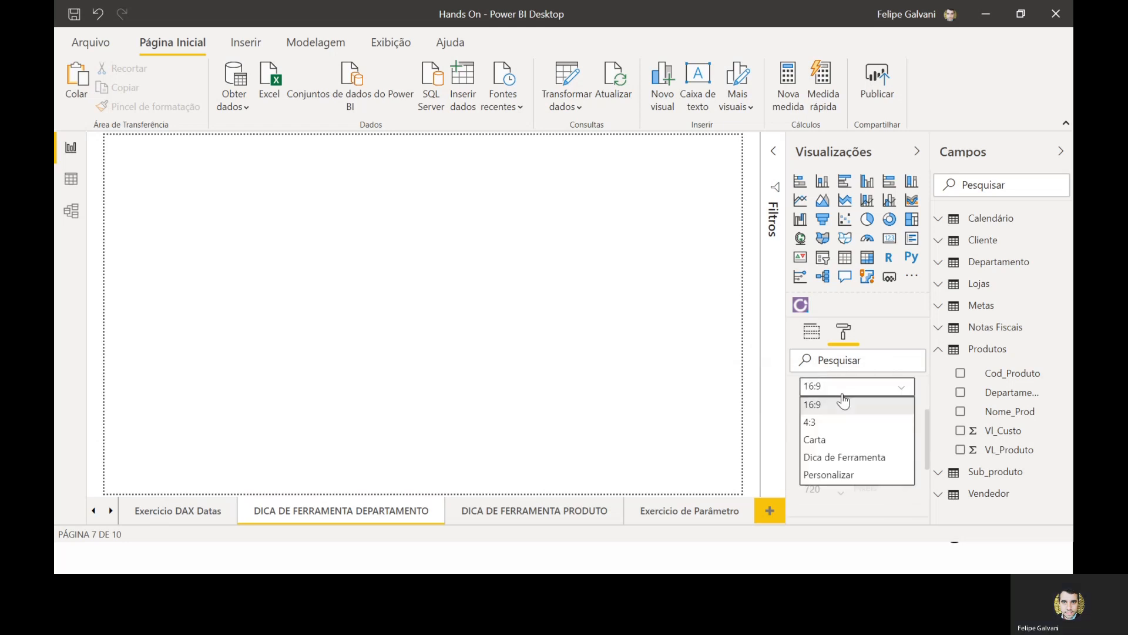
click(842, 458)
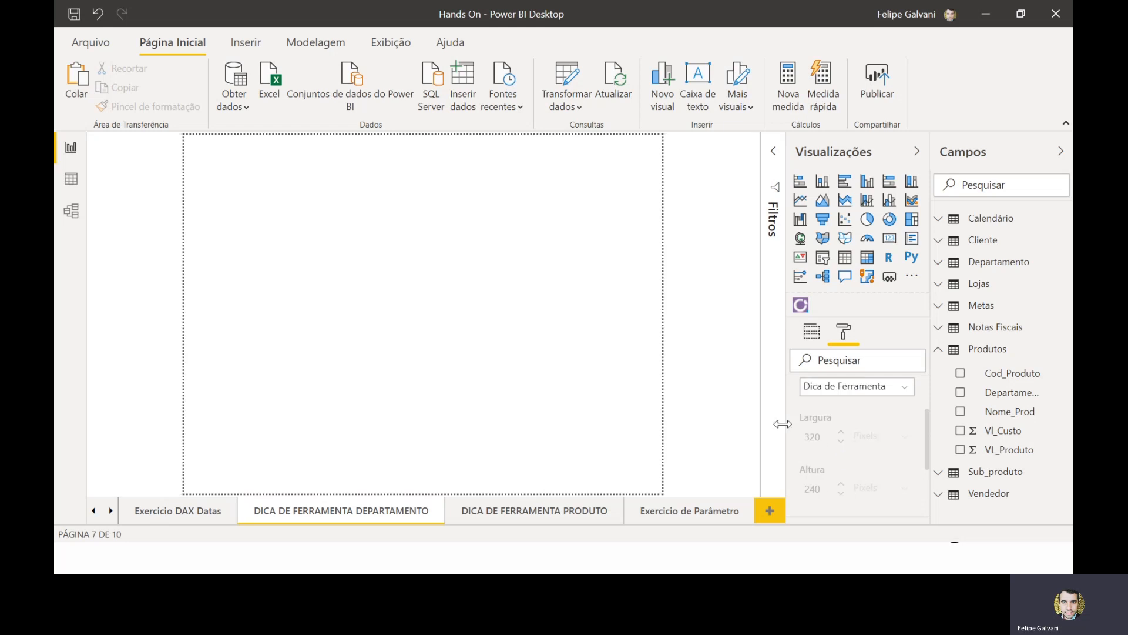
- Insert the custom ZoomCharts donut visual on the tooltip page and enlarge it to fill the whole page
click(801, 305)
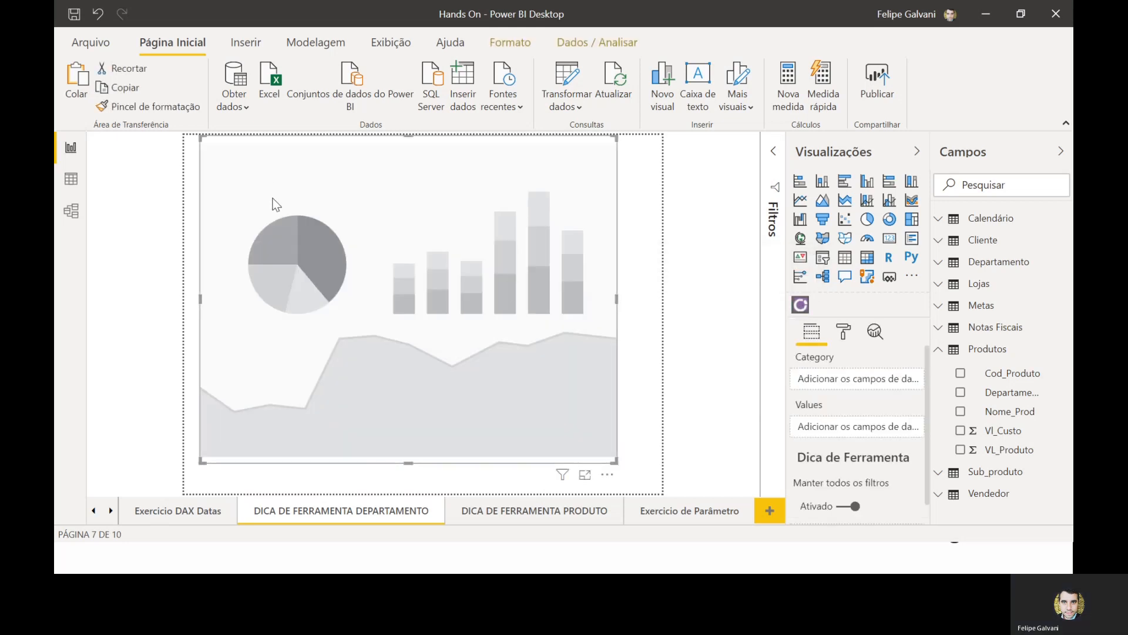
drag(274, 204, 168, 164)
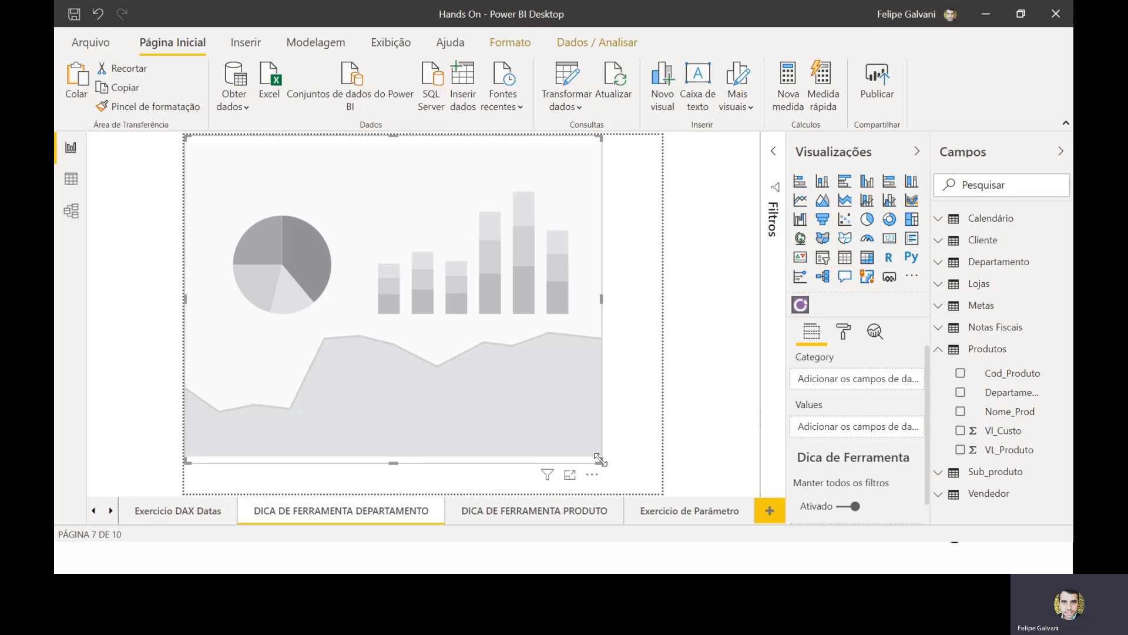
drag(600, 460, 663, 494)
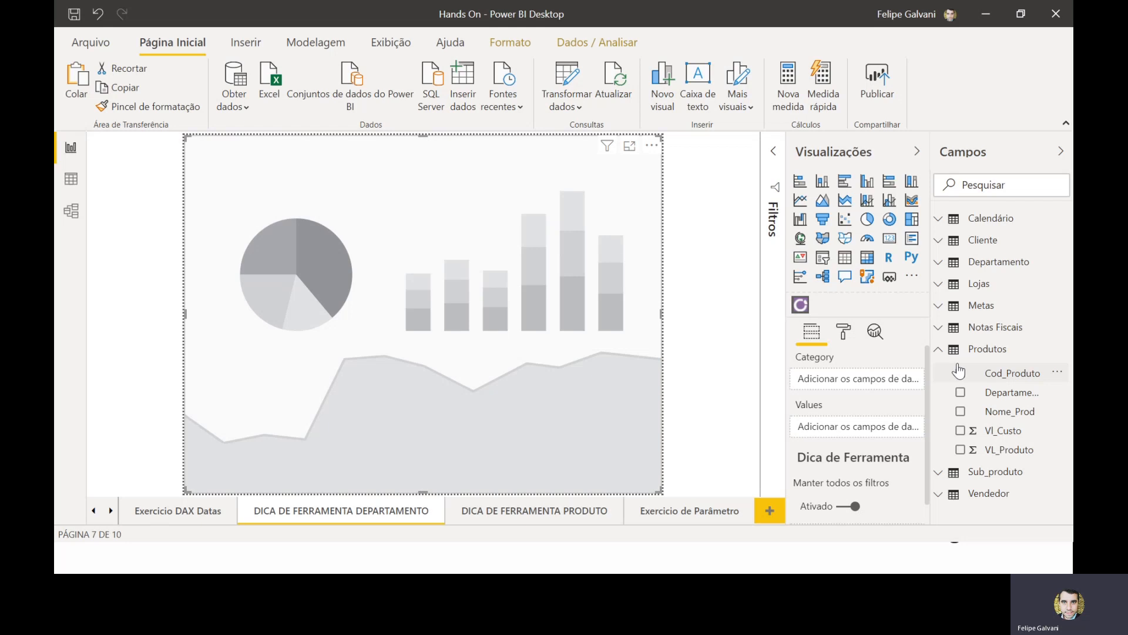
- Plot Valor Total from Notas Fiscais by Nome_Prod from Produtos in the donut chart and turn off its title
drag(1003, 416, 858, 377)
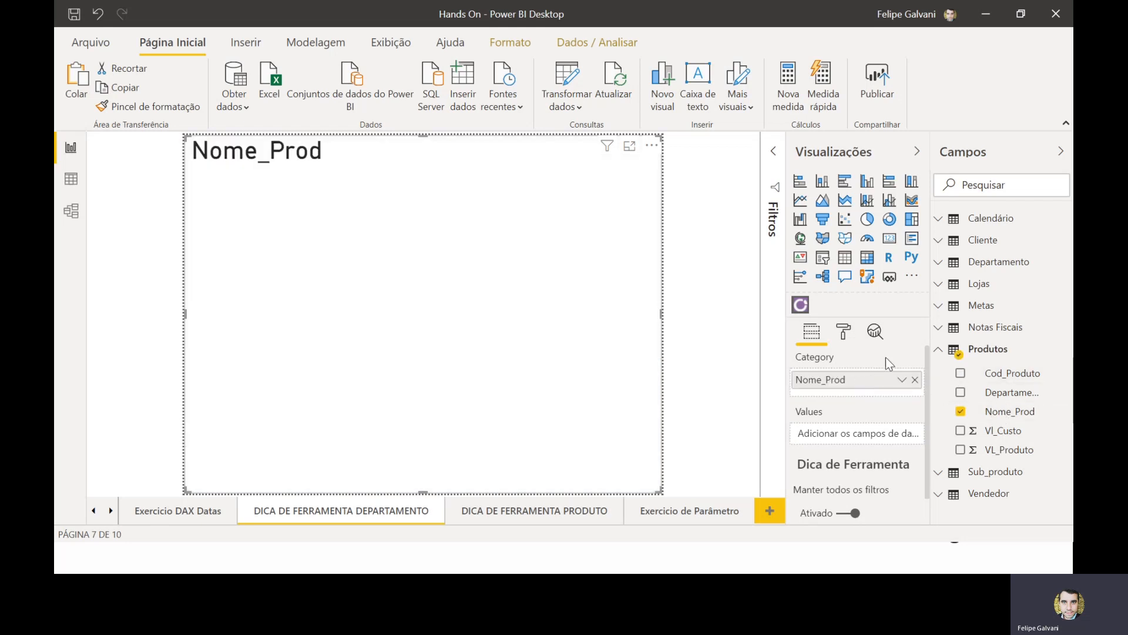
click(940, 329)
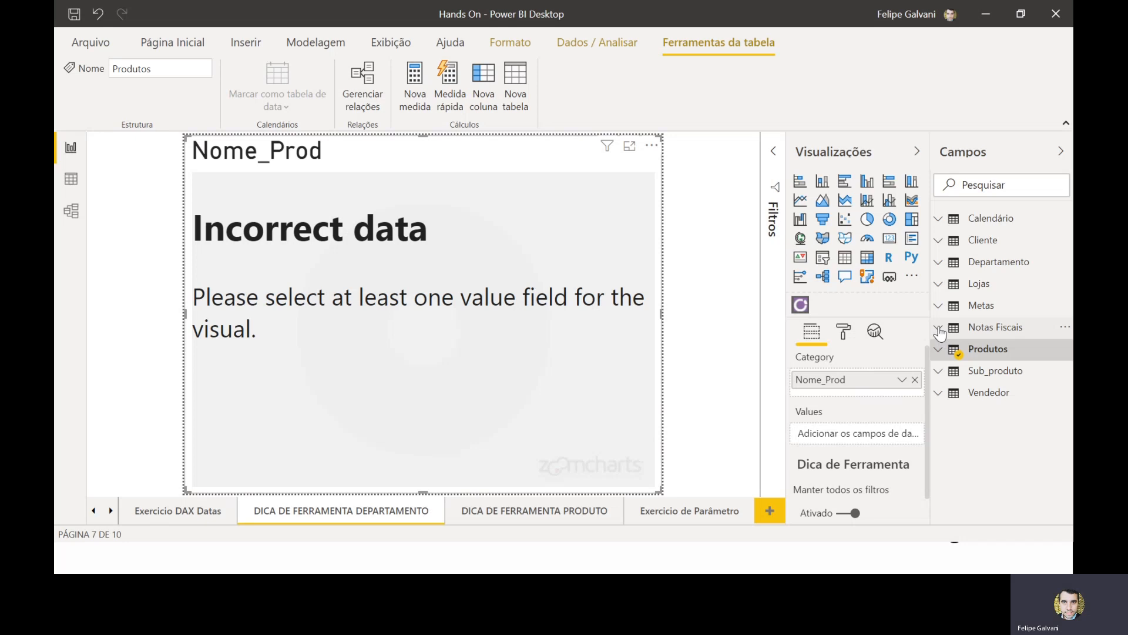
scroll(976, 382, down, 3)
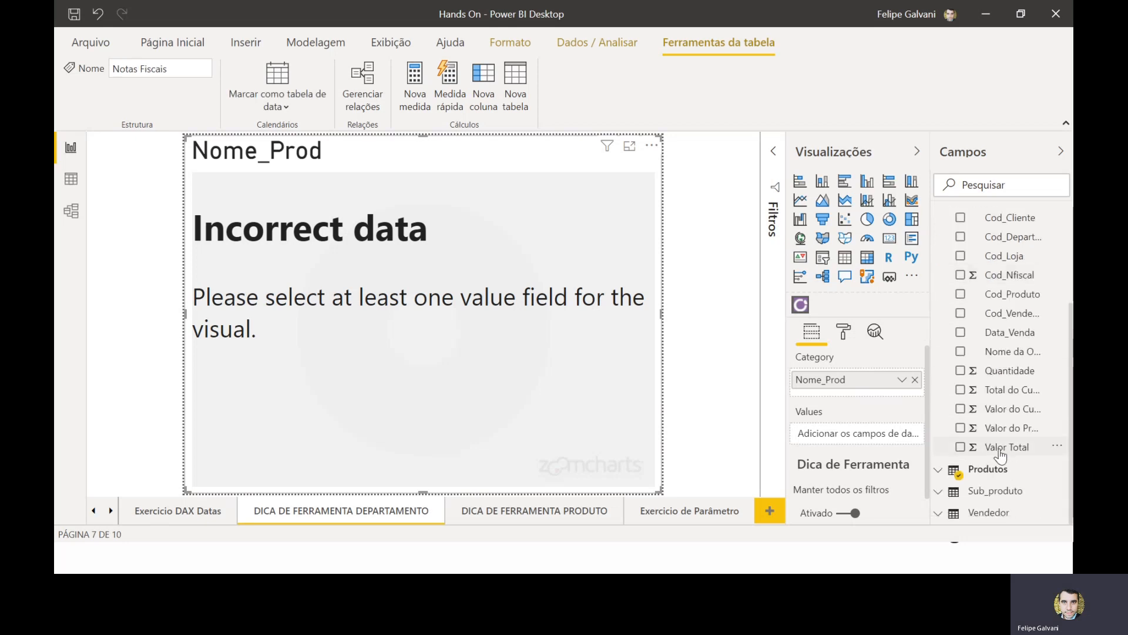
drag(999, 449, 866, 429)
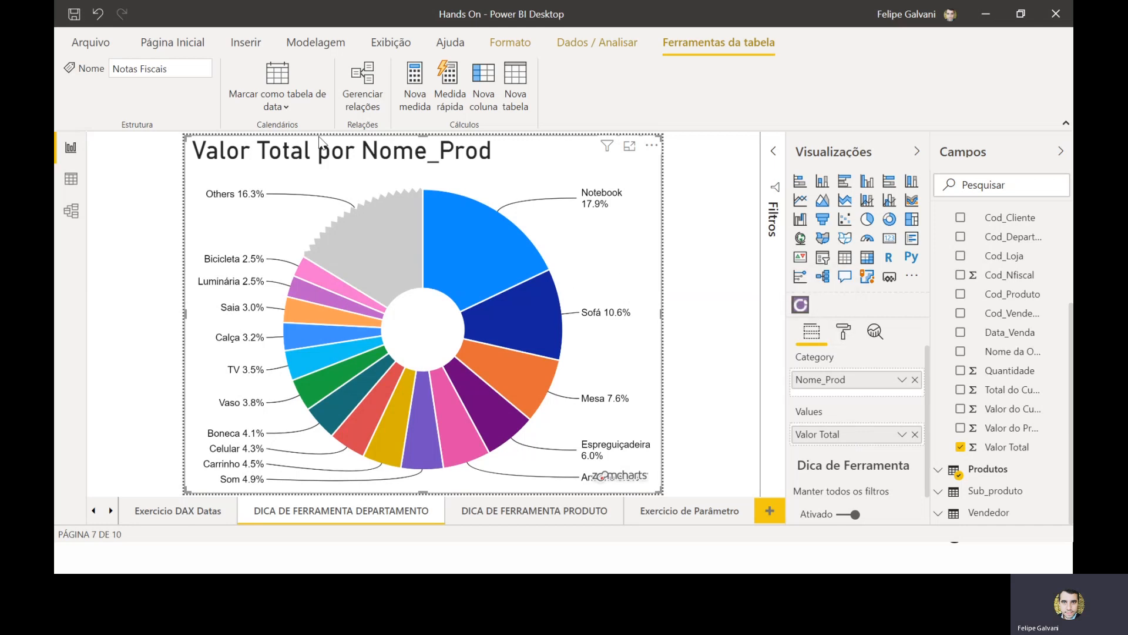
click(843, 336)
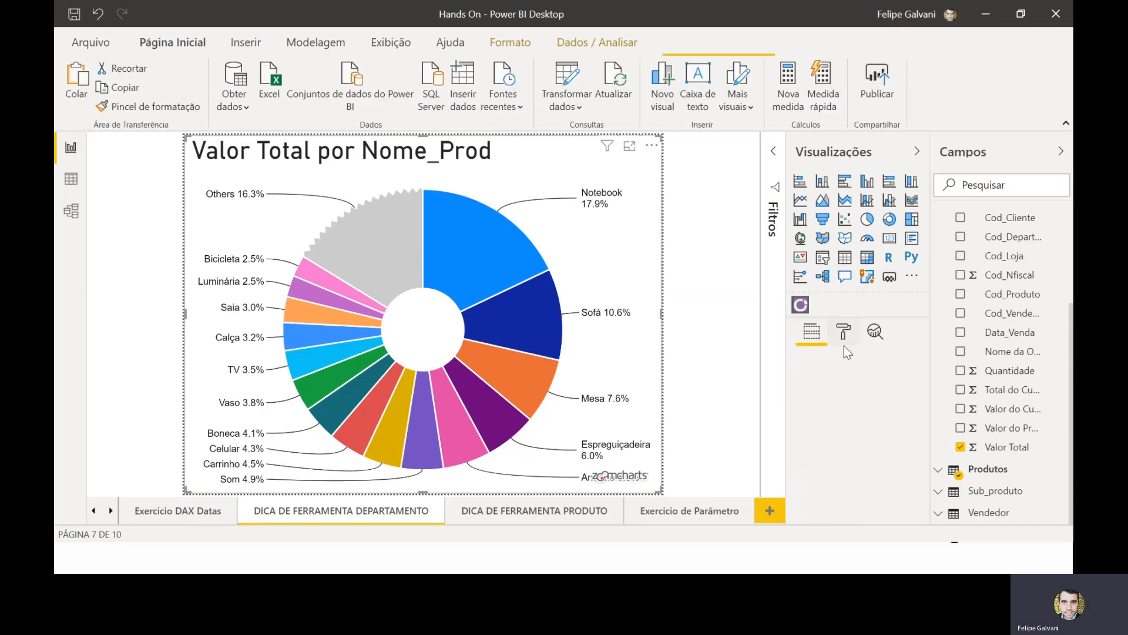
click(893, 423)
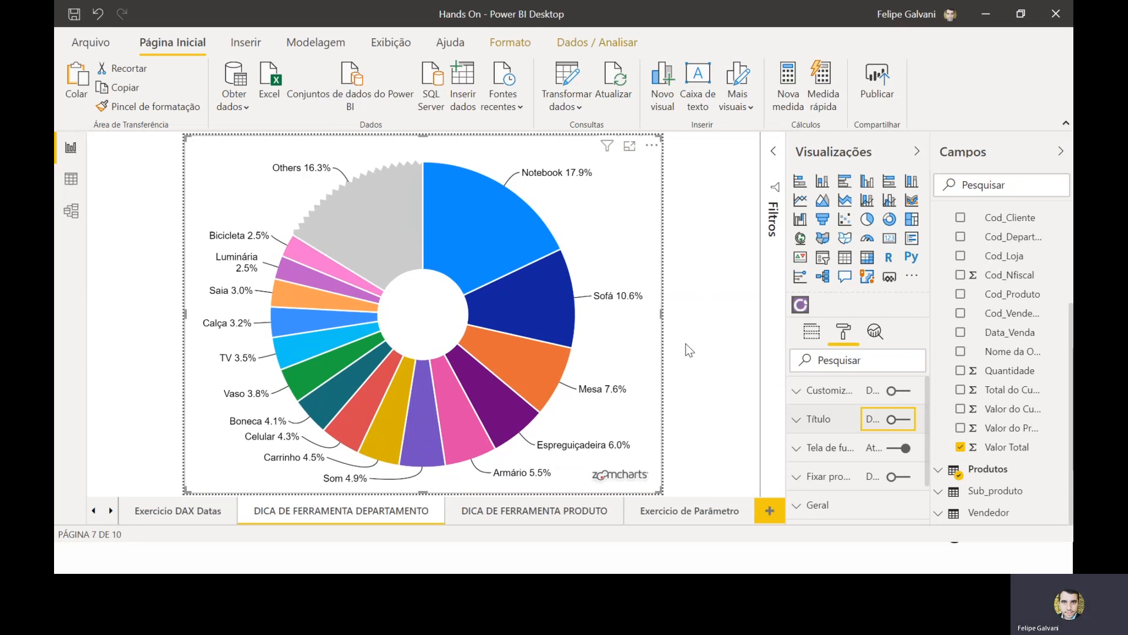
- On the Exercicios de Calendario page, set the tooltip type of the Valor Total por Departamento chart to Página de relatório
click(92, 512)
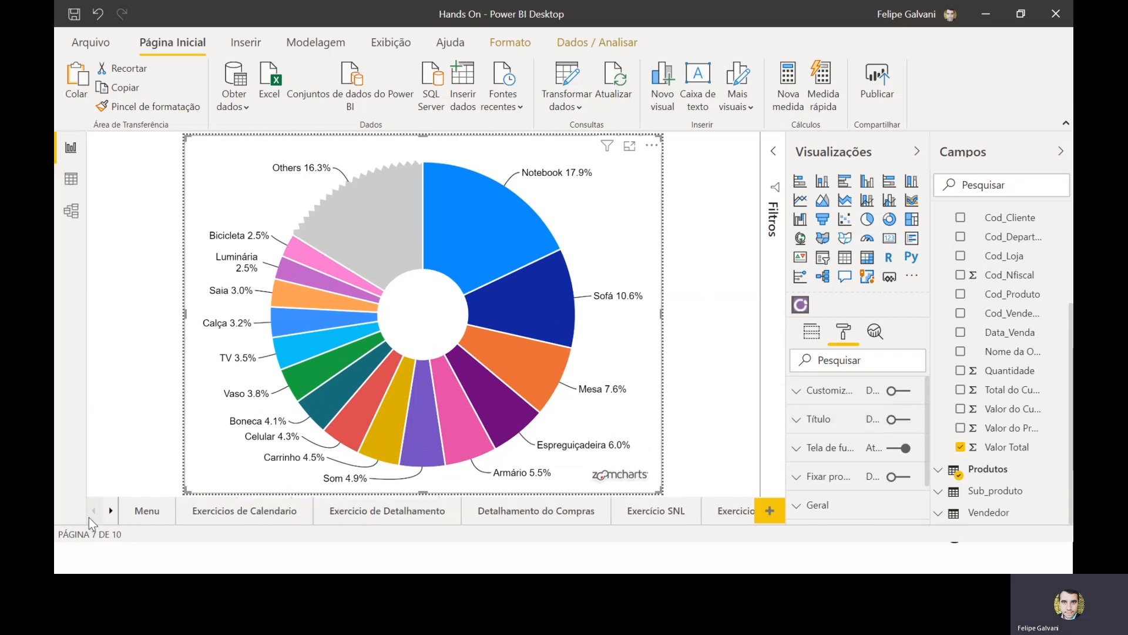
click(263, 514)
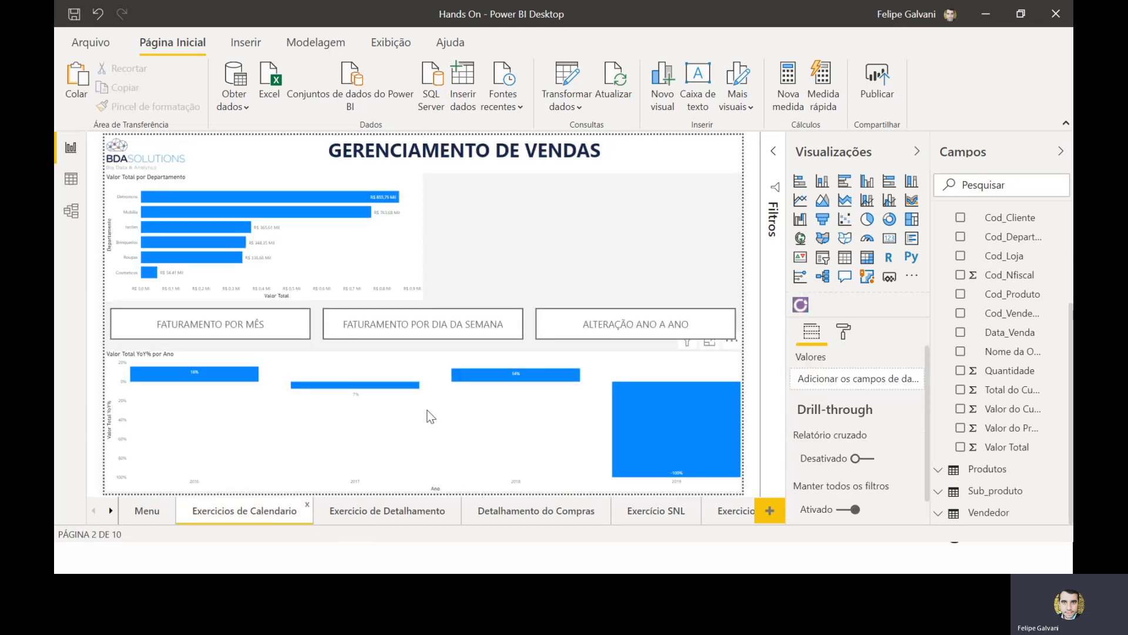
click(414, 253)
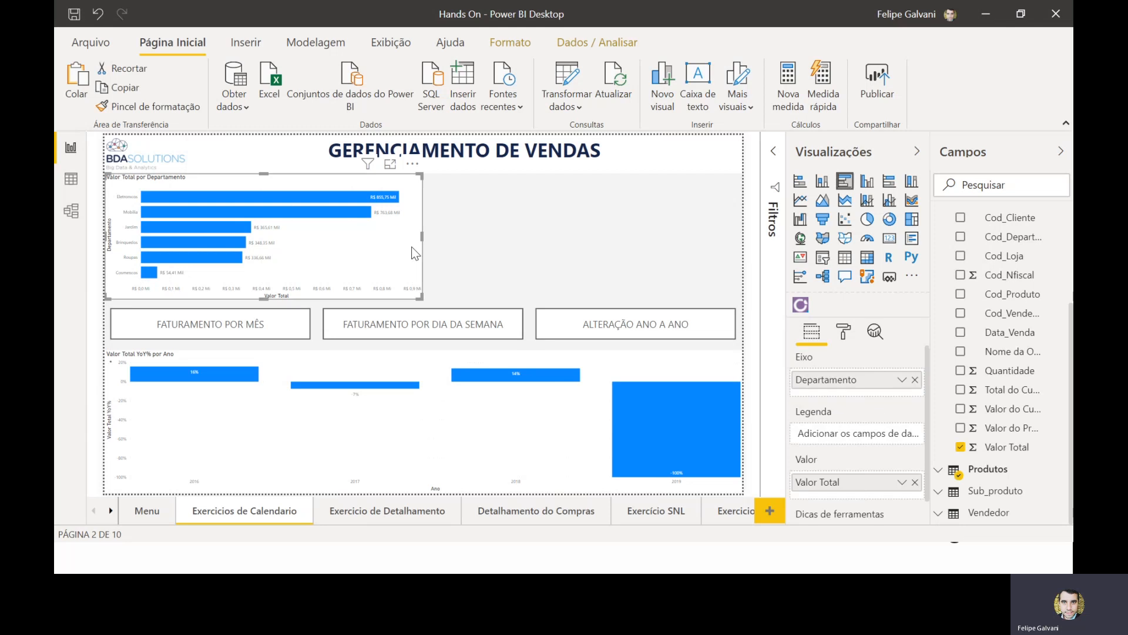
click(849, 337)
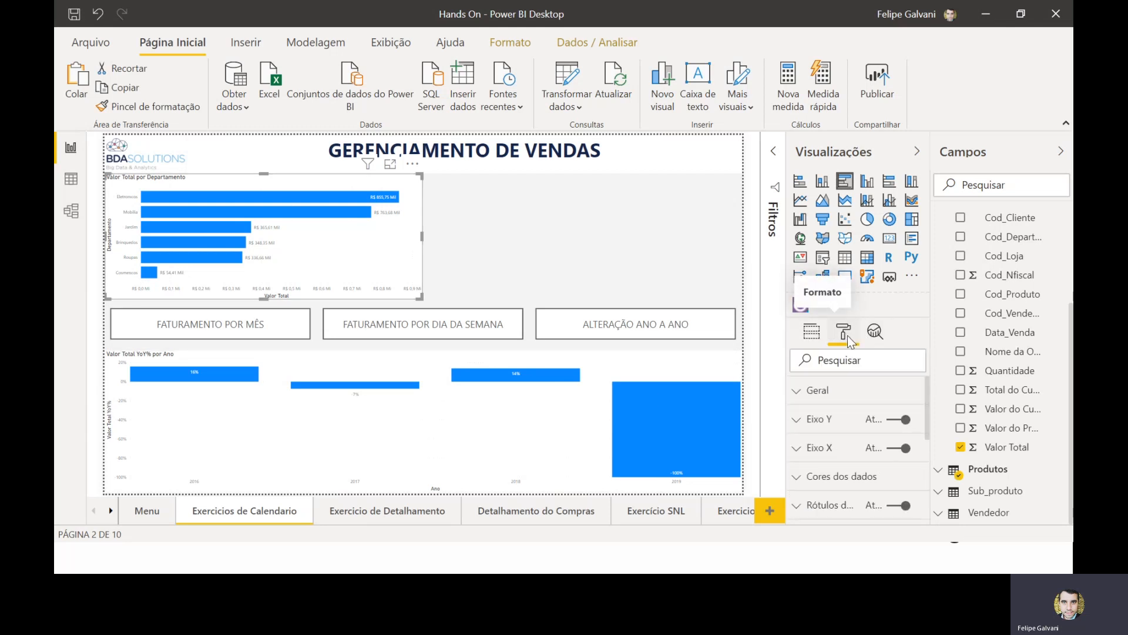
scroll(846, 447, down, 5)
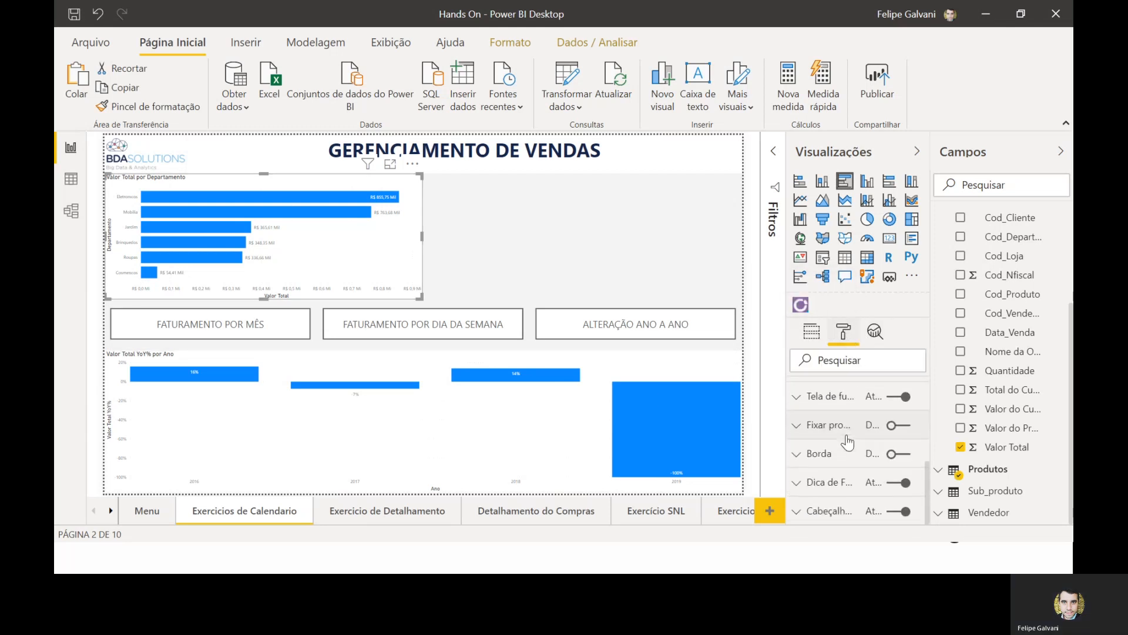
click(827, 489)
scroll(835, 479, down, 3)
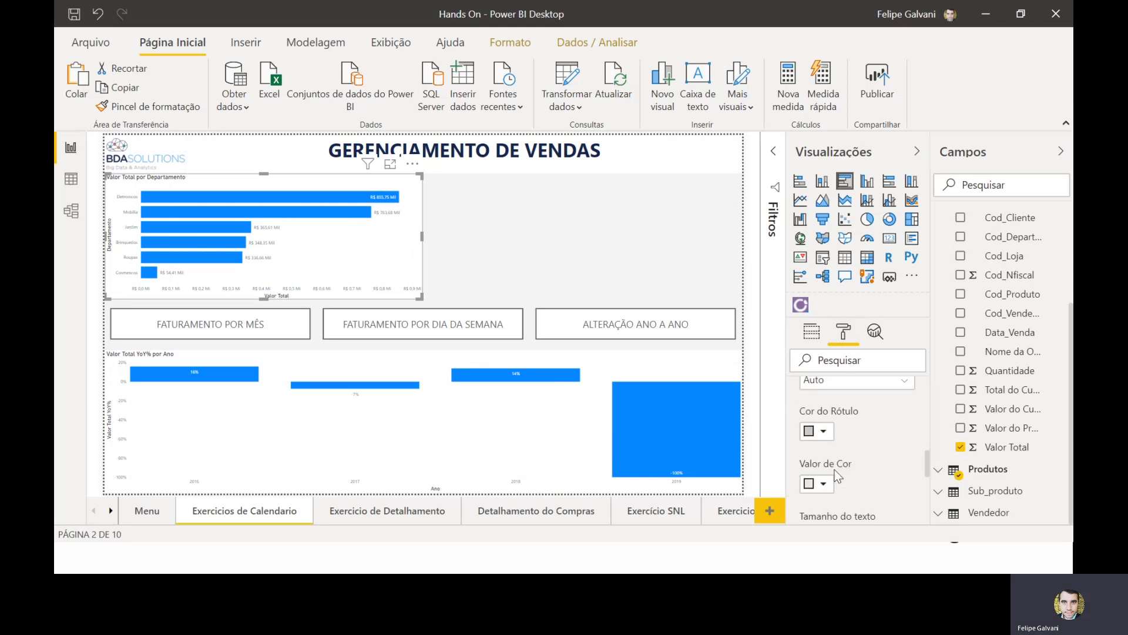
scroll(837, 477, up, 2)
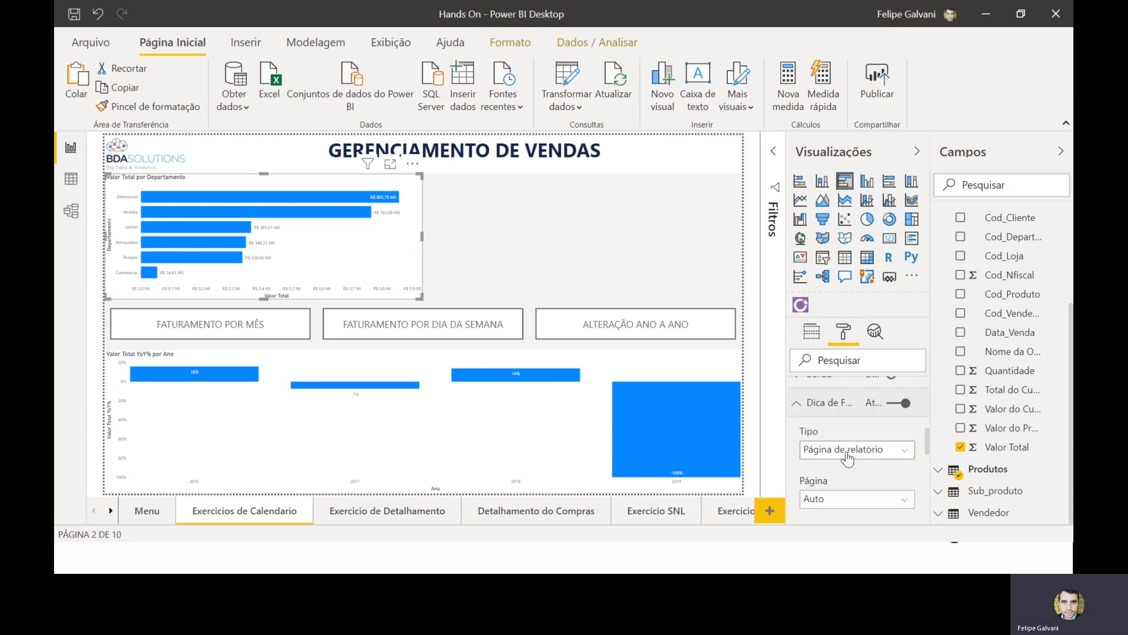
click(848, 457)
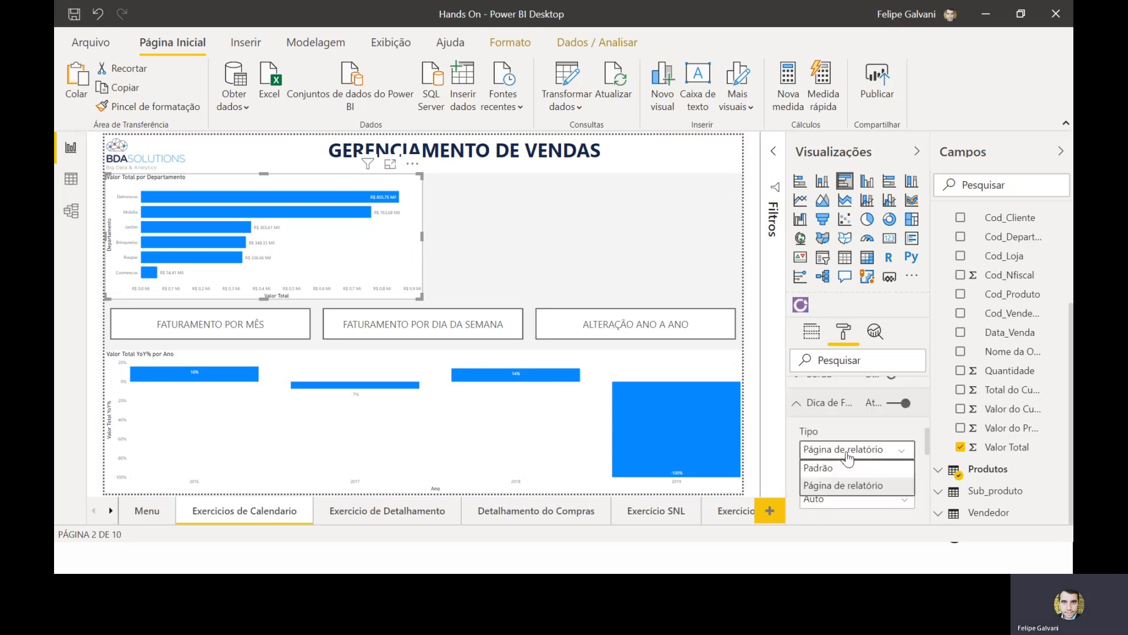
click(850, 485)
- Set the department chart's tooltip page to DICA DE FERRAMENTA DEPARTAMENTO
scroll(846, 473, down, 2)
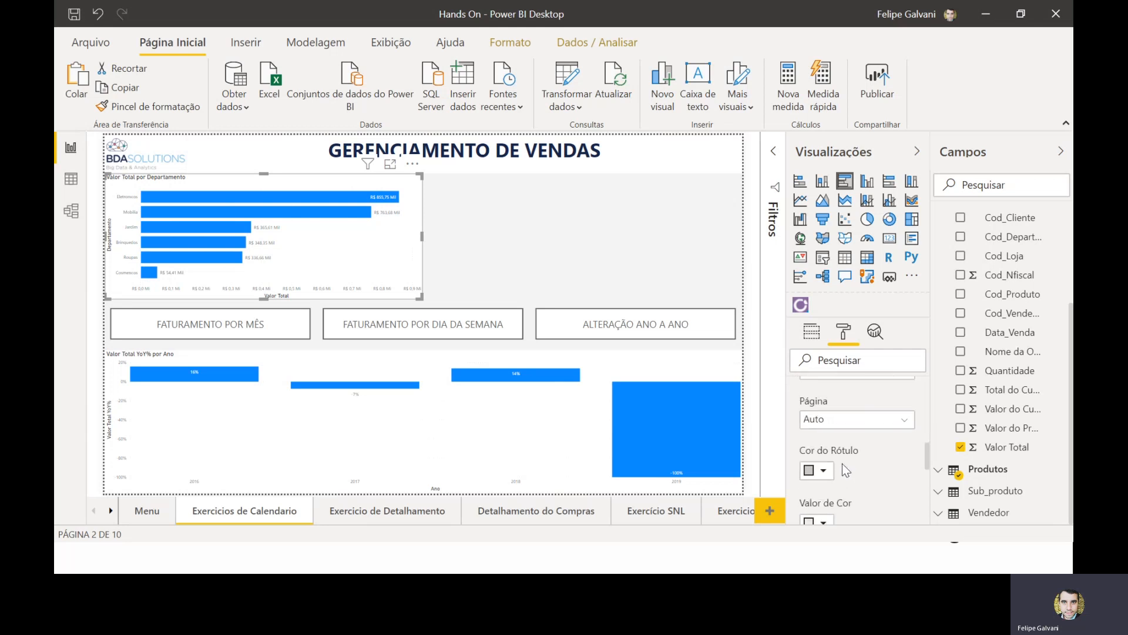
click(825, 419)
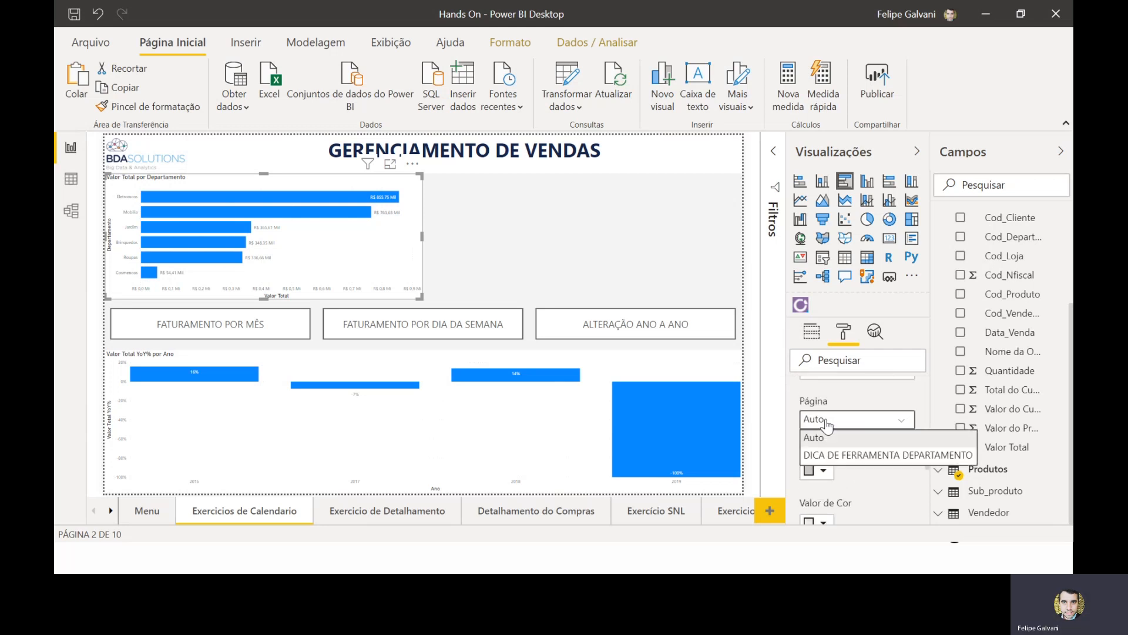
click(839, 462)
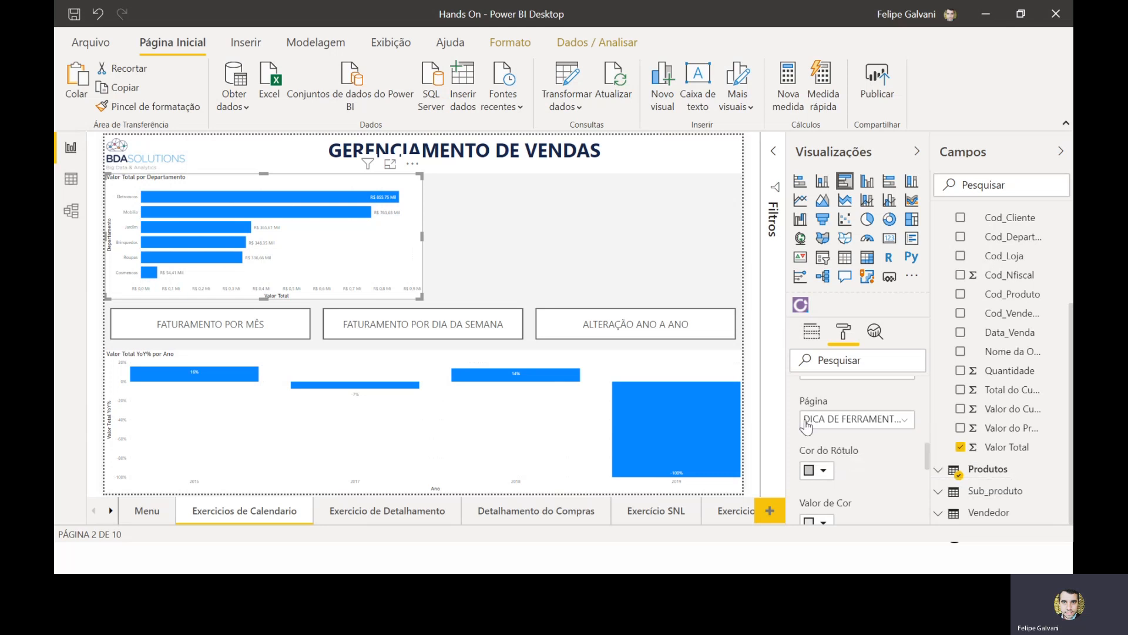
click(621, 256)
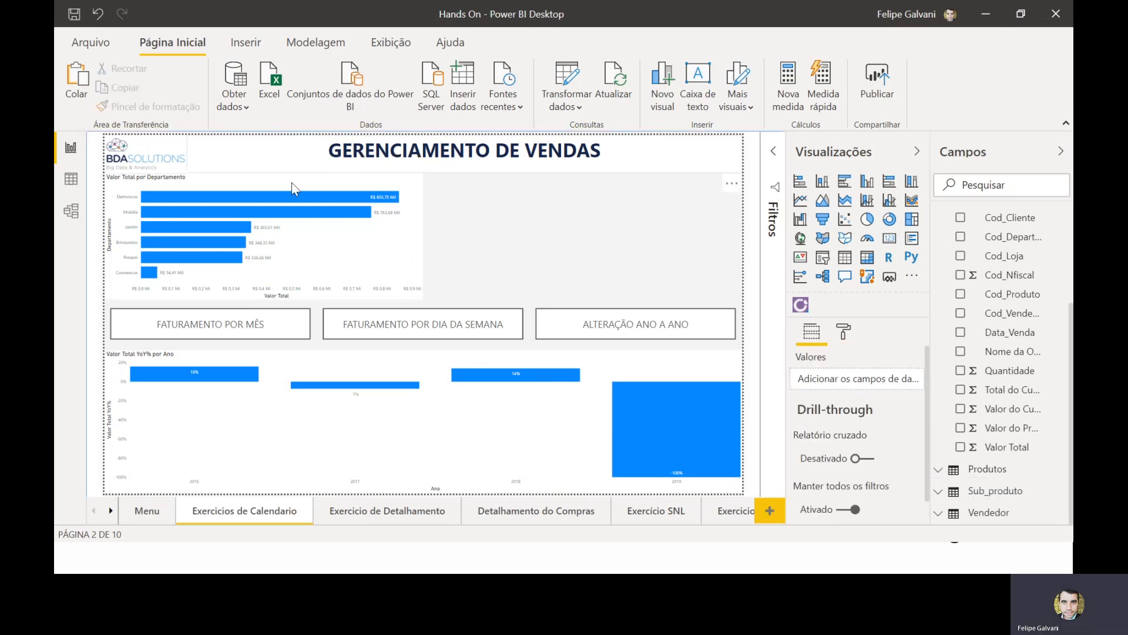
- Examine the custom tooltip on the department chart's bars, both on the report page and in focus mode
mouse_move(277, 195)
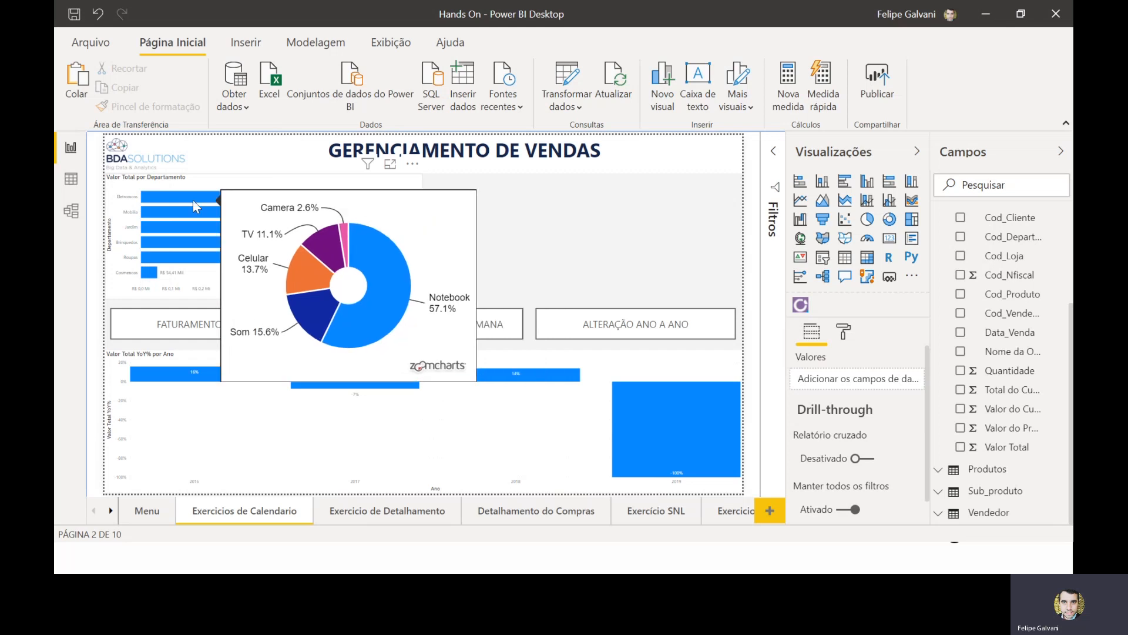
mouse_move(378, 209)
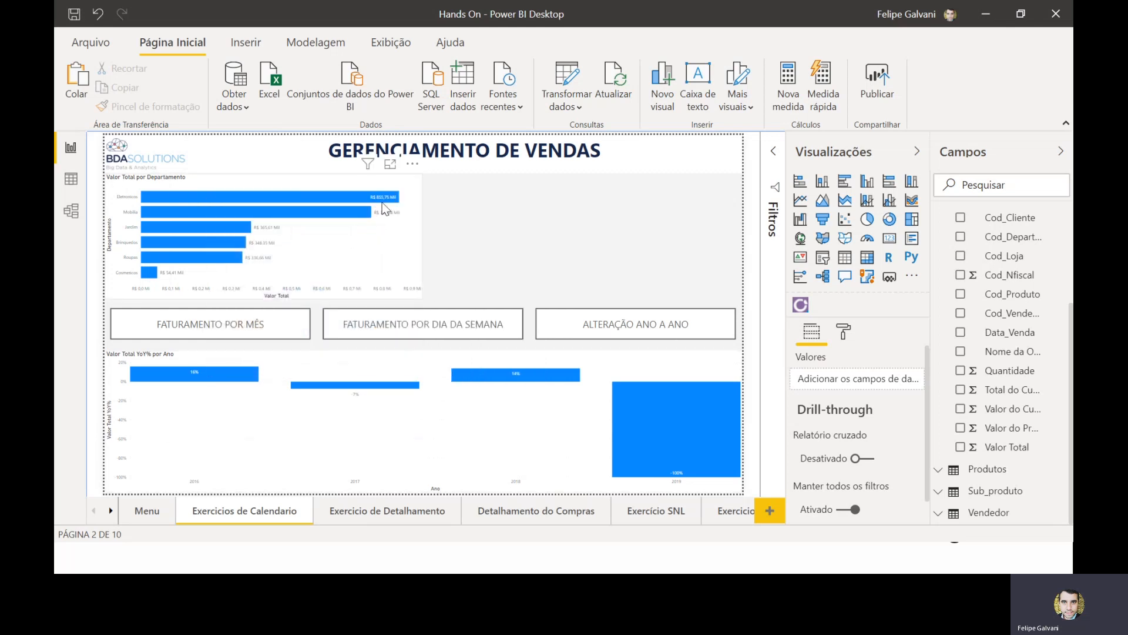
click(388, 169)
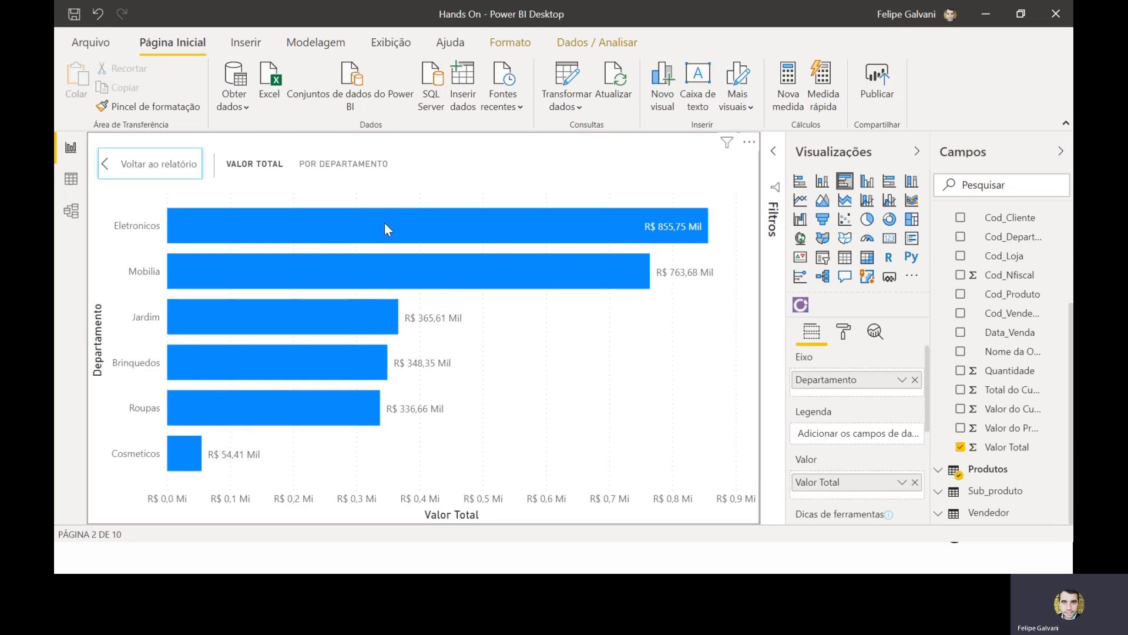
mouse_move(385, 224)
mouse_move(479, 268)
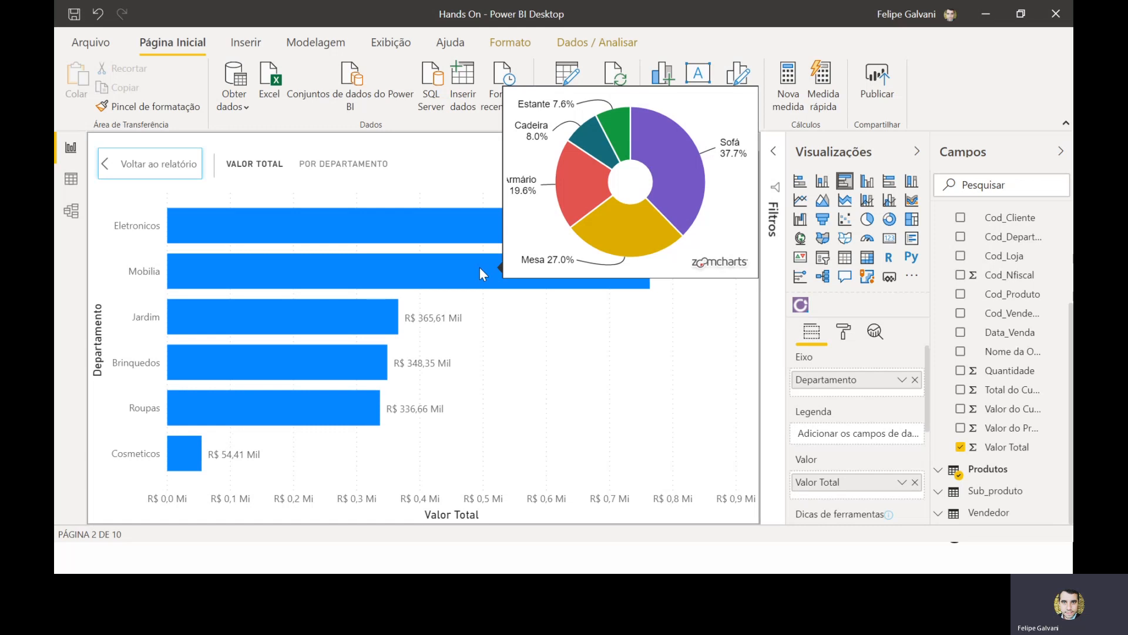
ctrl+click(170, 168)
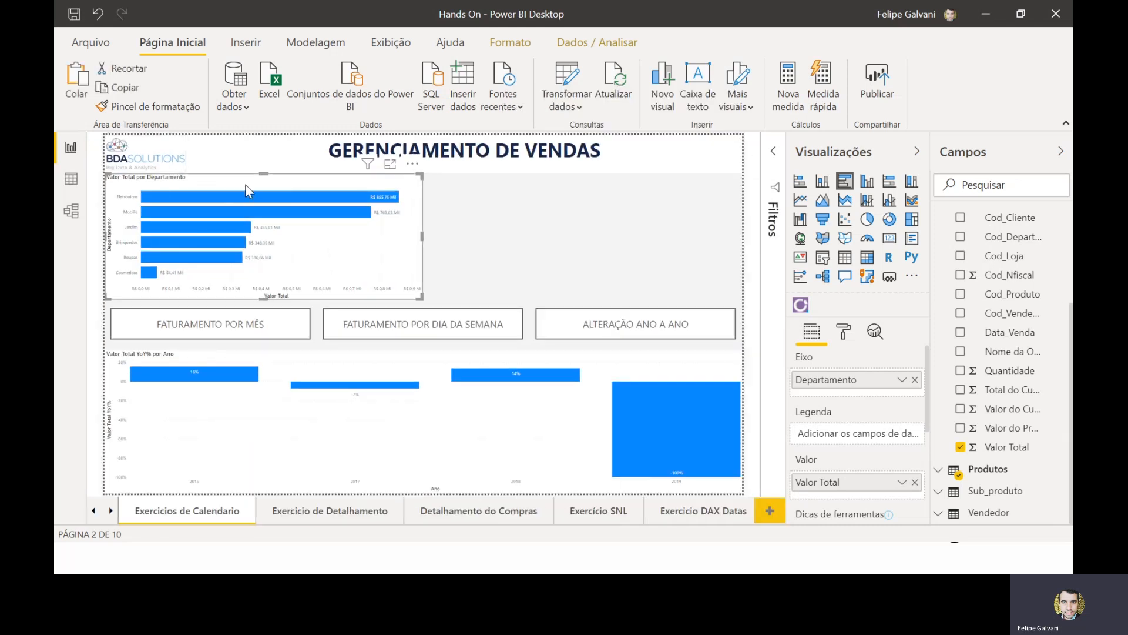
- Duplicate the Valor Total por Departamento chart and place the copy in the empty space beside the original
key(ctrl+c)
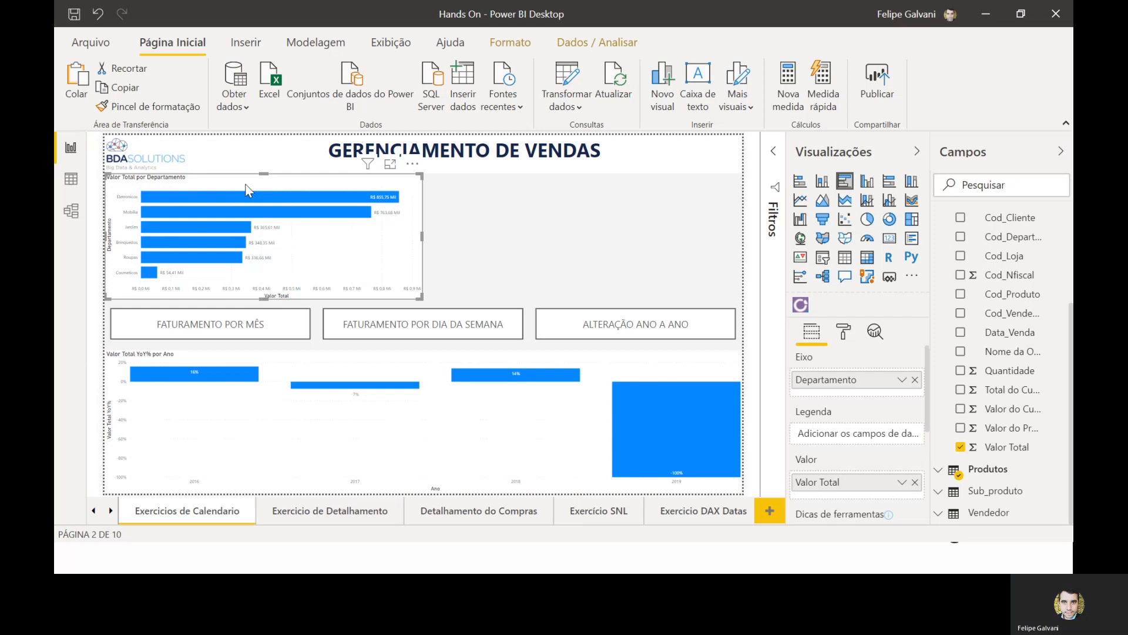
key(ctrl+v)
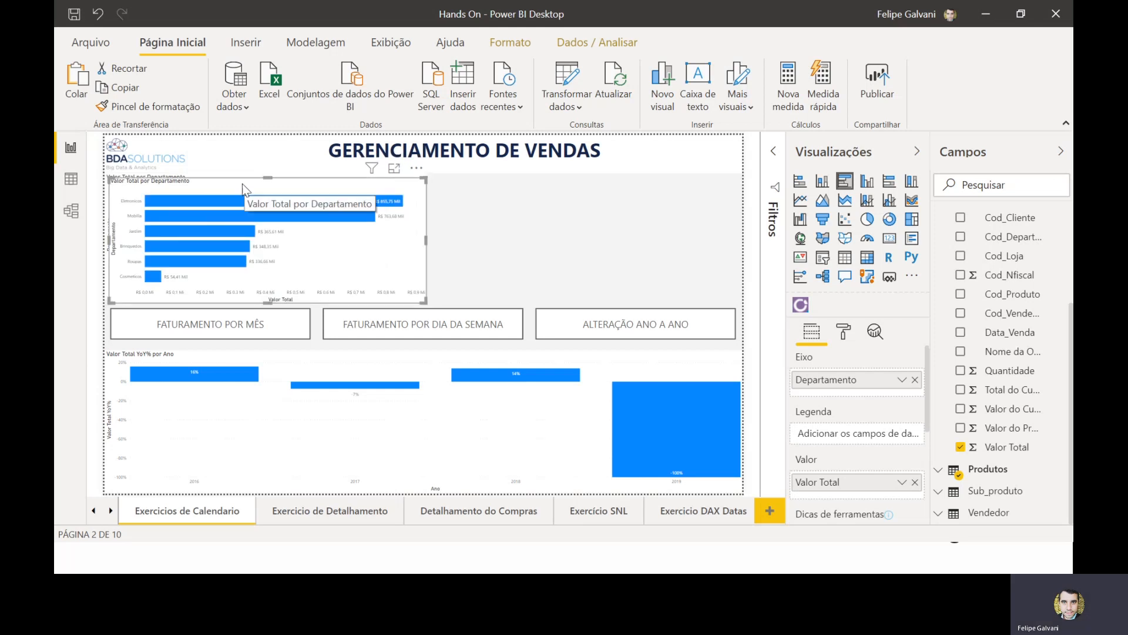
drag(242, 183, 608, 180)
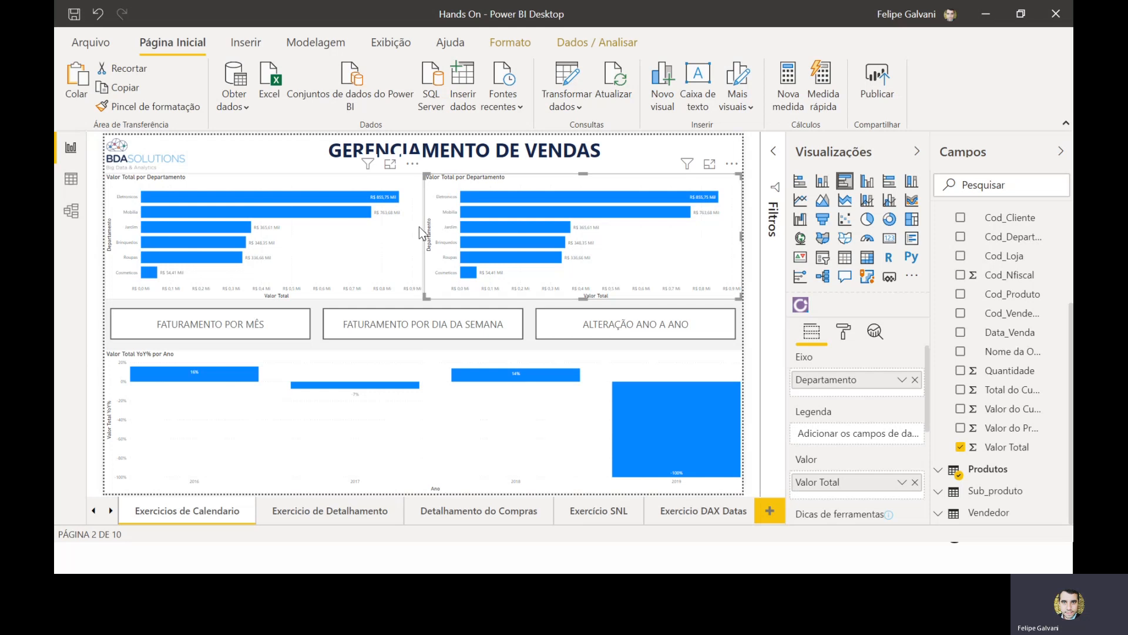
- Narrow both department bar charts at their facing edges to leave a gap between them
click(418, 227)
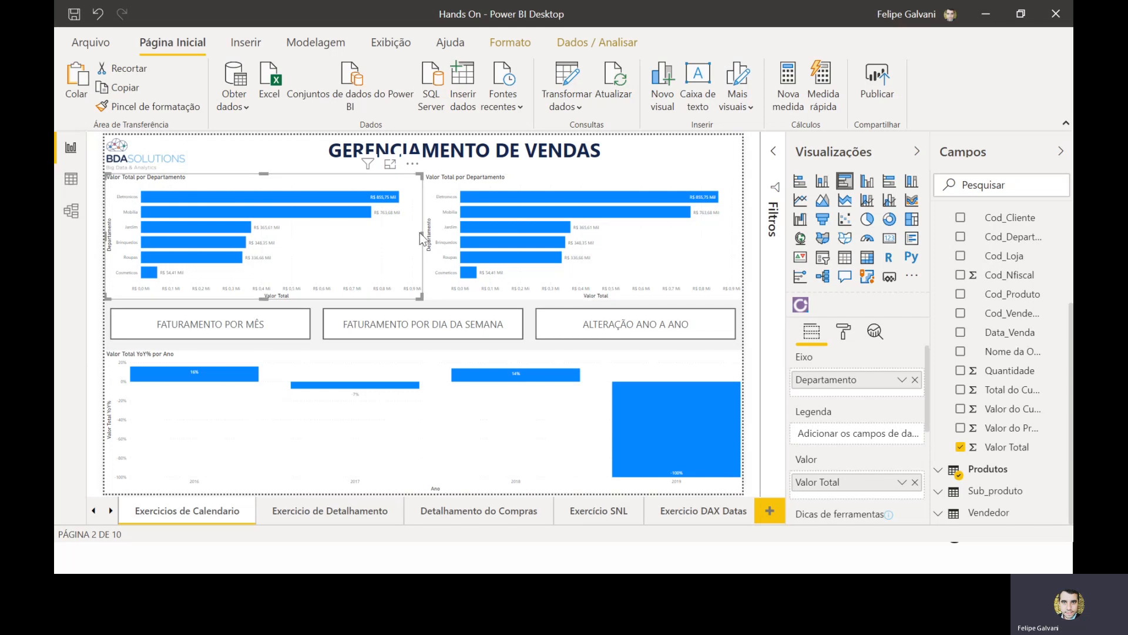
drag(419, 232, 405, 236)
click(429, 238)
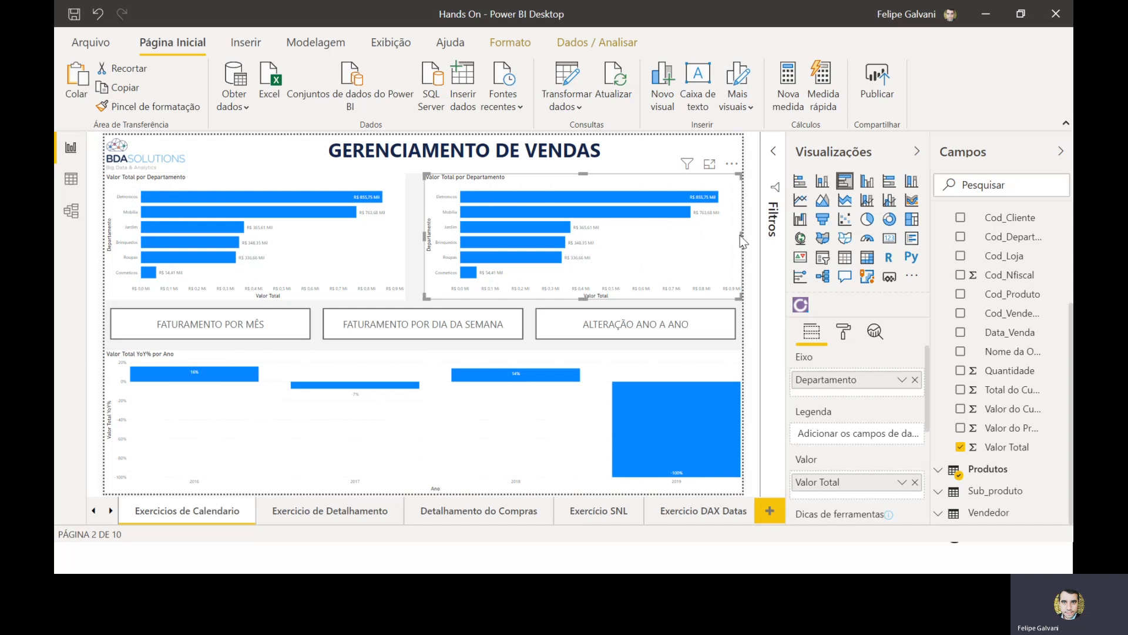
mouse_move(424, 233)
mouse_down()
mouse_move(449, 234)
mouse_move(414, 236)
mouse_move(441, 235)
mouse_up()
click(397, 226)
- Replace Valor Total with Quantidade as the value of the duplicated department chart
click(456, 245)
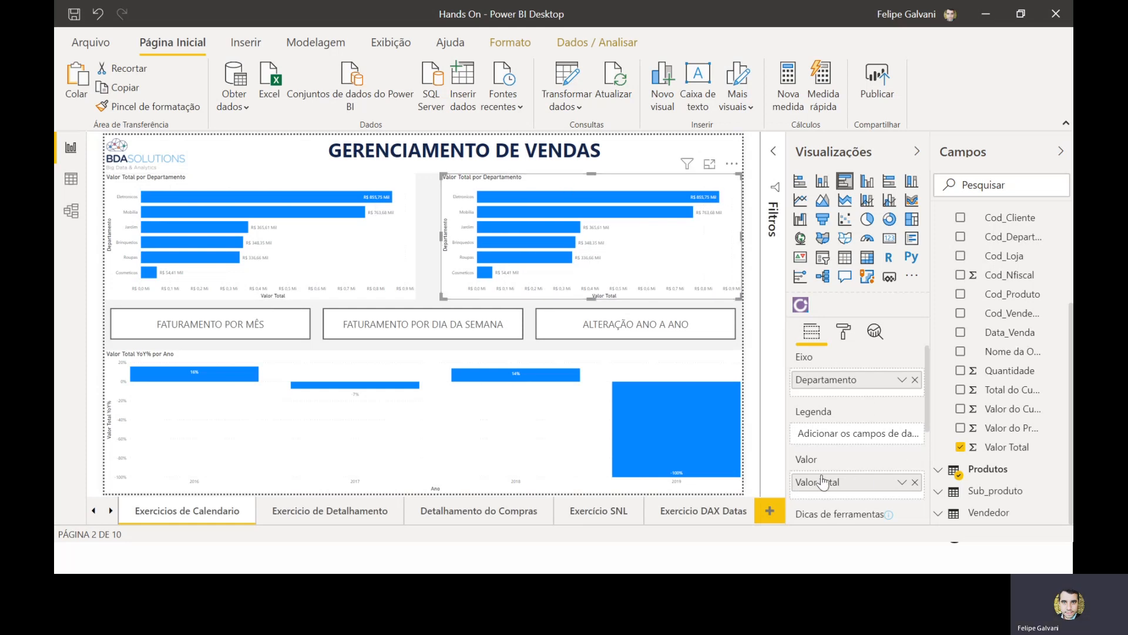
click(915, 482)
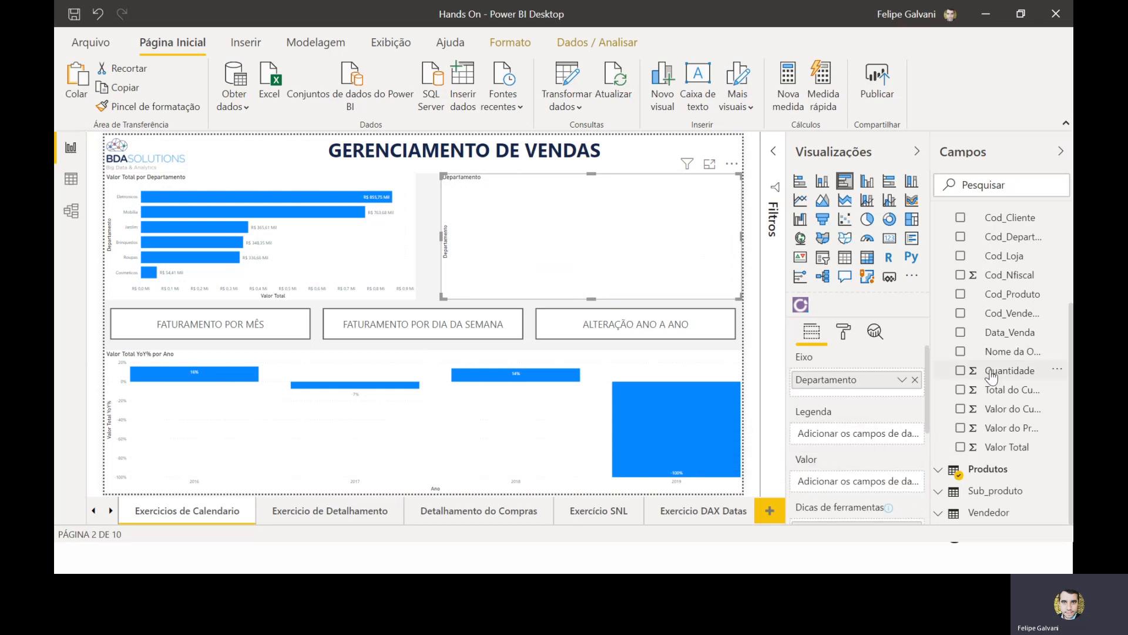
drag(992, 376, 861, 487)
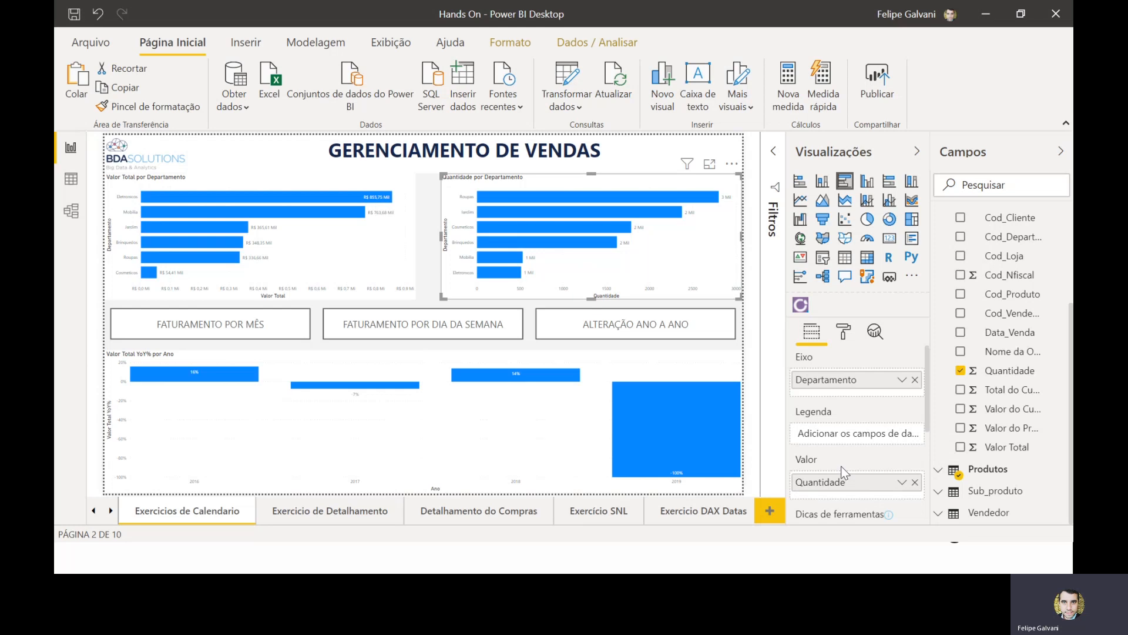
- Open the DICA DE FERRAMENTA PRODUTO page and enable Dica de Ferramenta in its page information
click(110, 511)
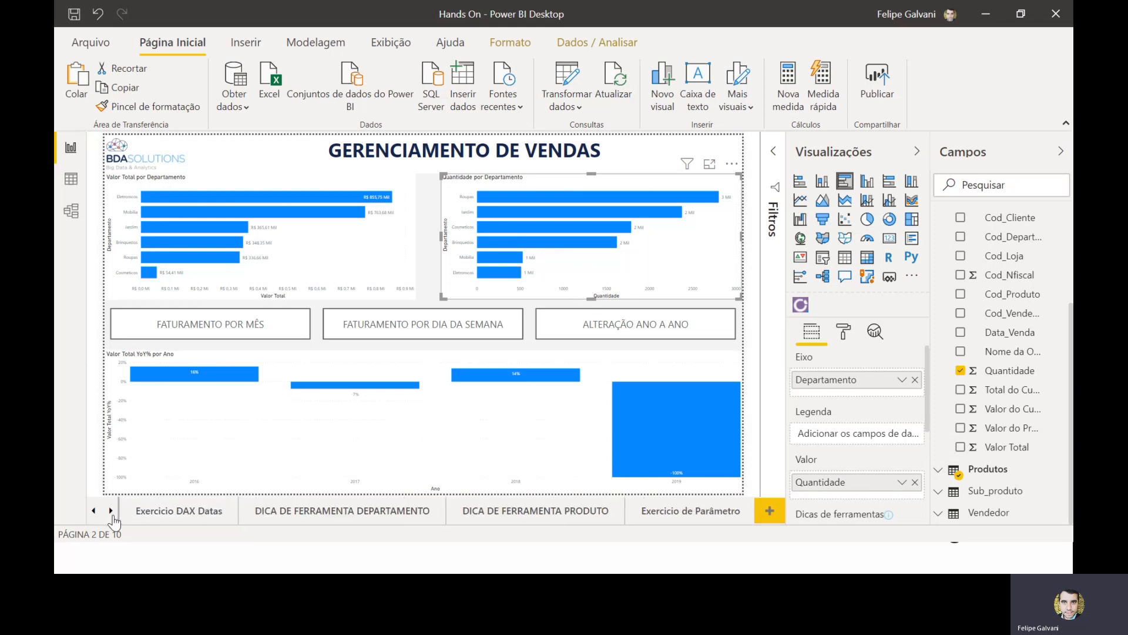
click(545, 512)
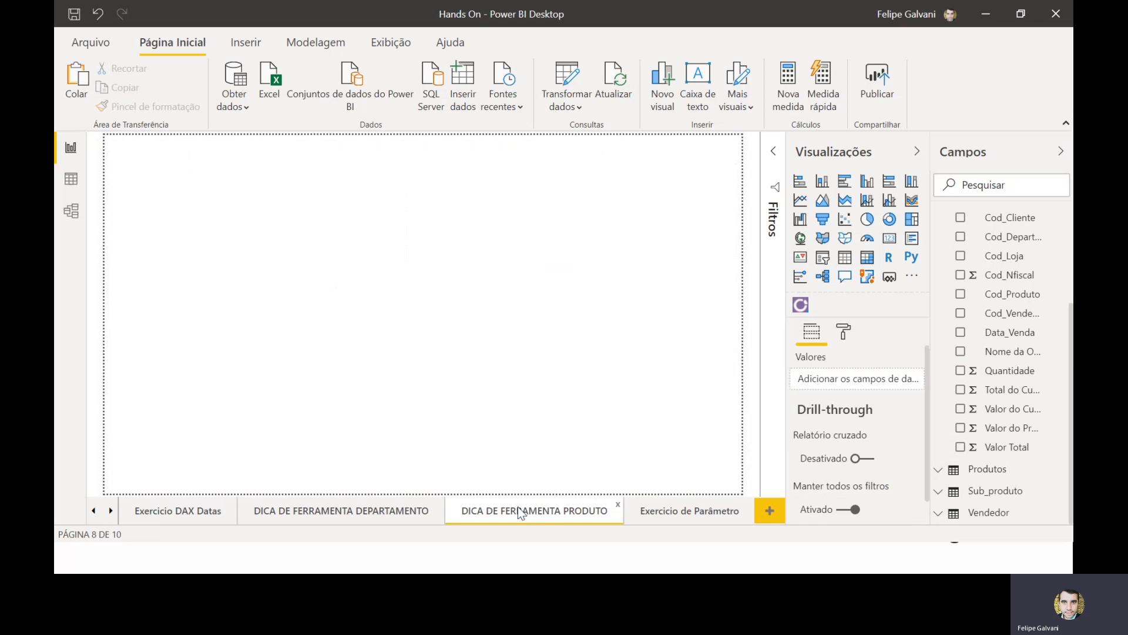
click(843, 332)
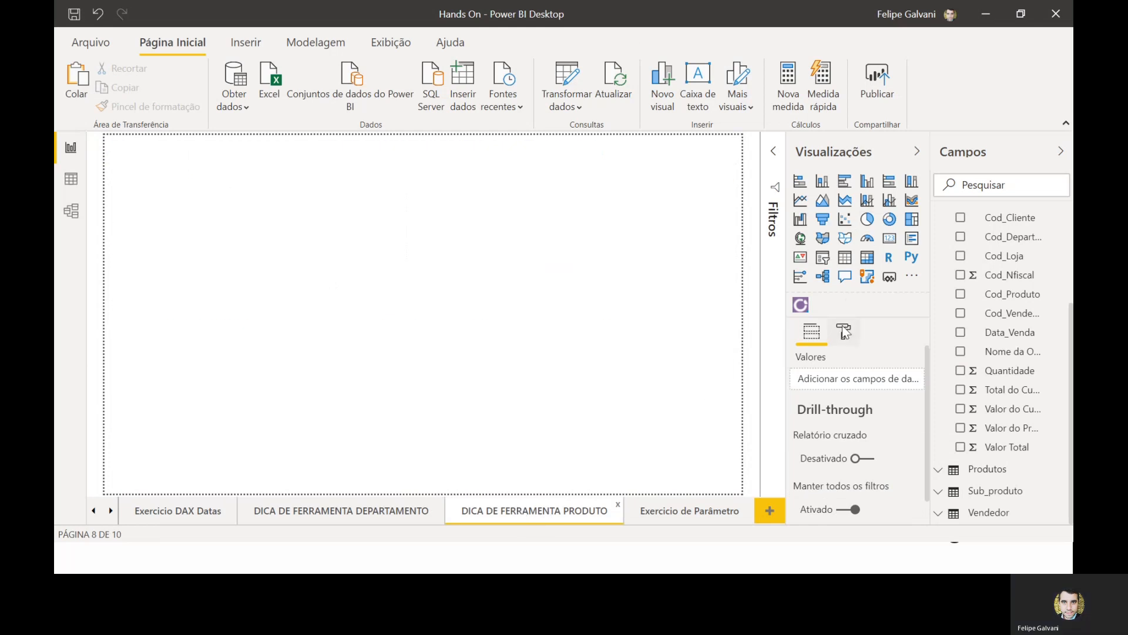
click(846, 397)
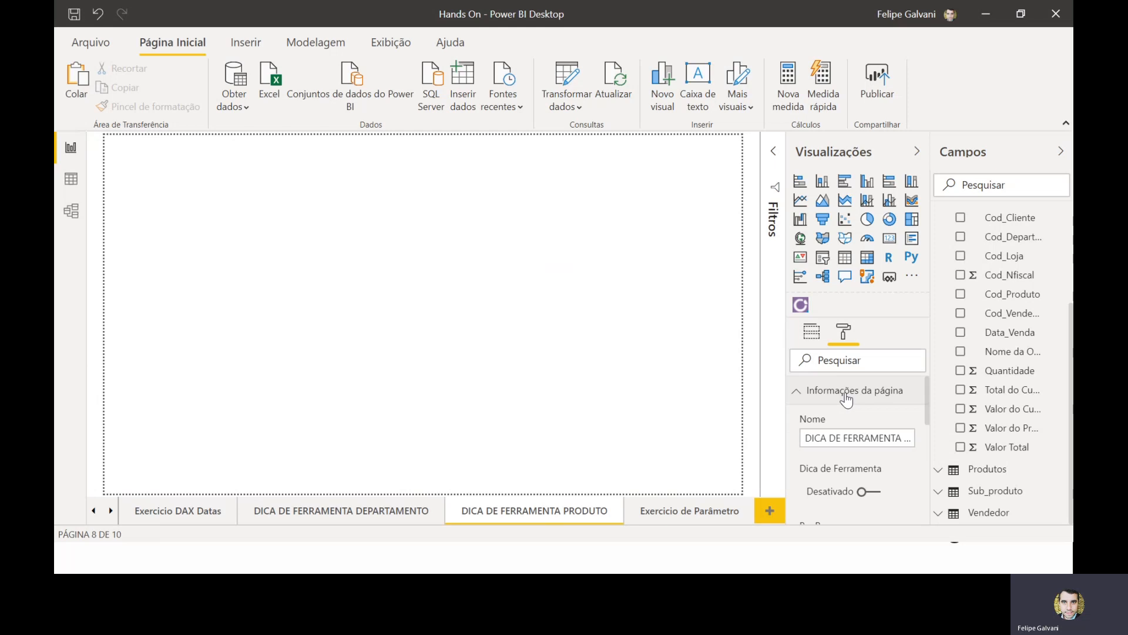
click(869, 492)
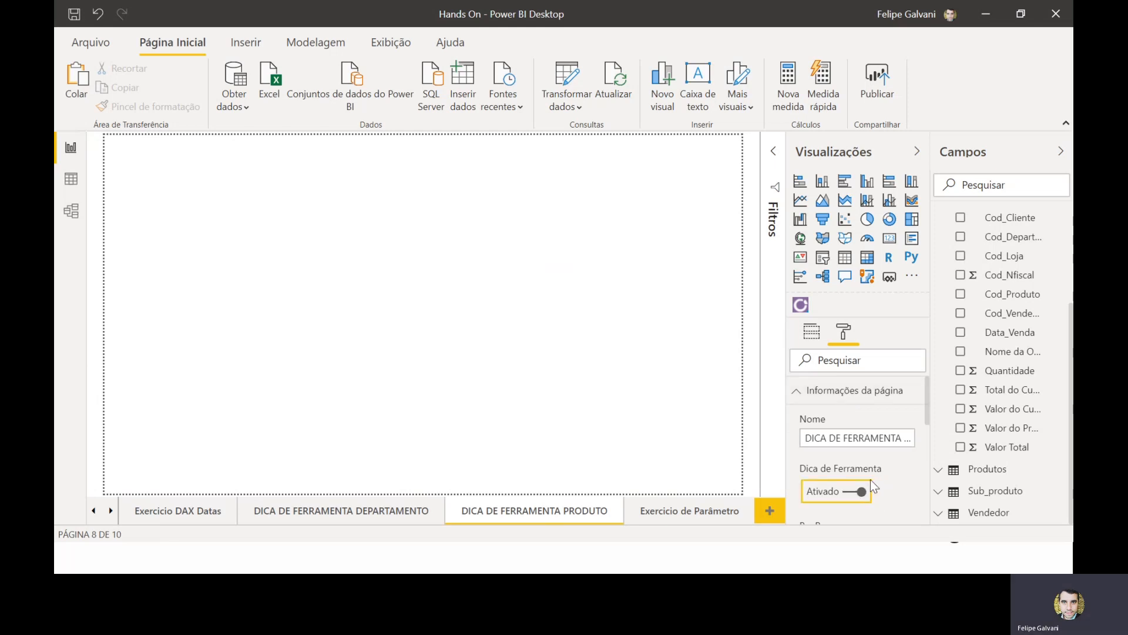
click(827, 389)
- Set the size type of the DICA DE FERRAMENTA PRODUTO page to Dica de Ferramenta
click(837, 419)
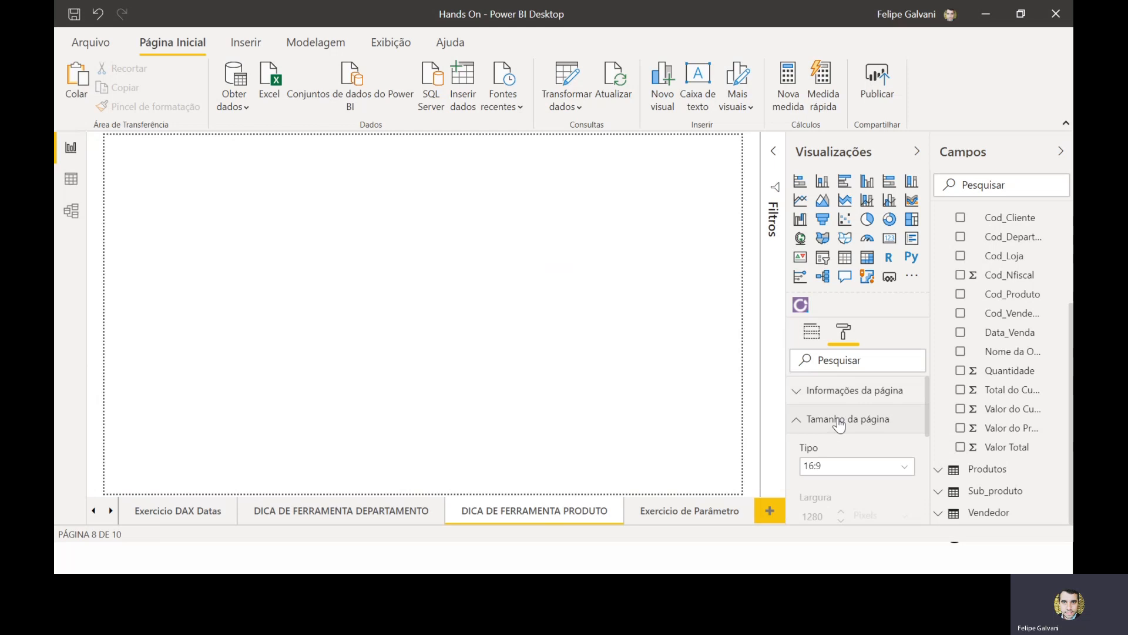
click(853, 468)
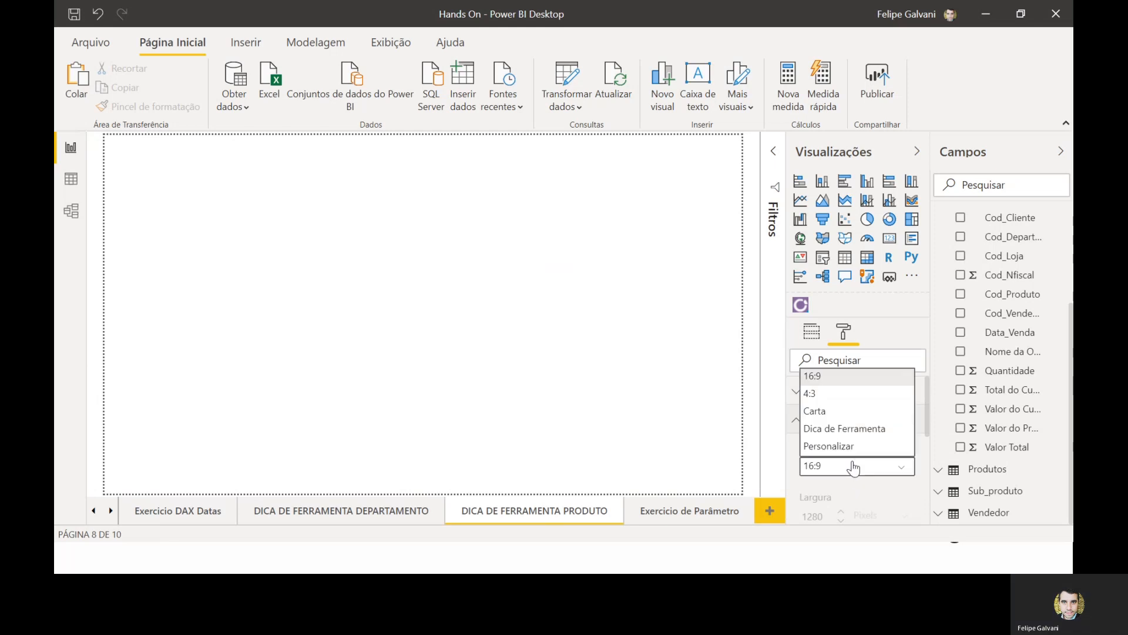
click(845, 428)
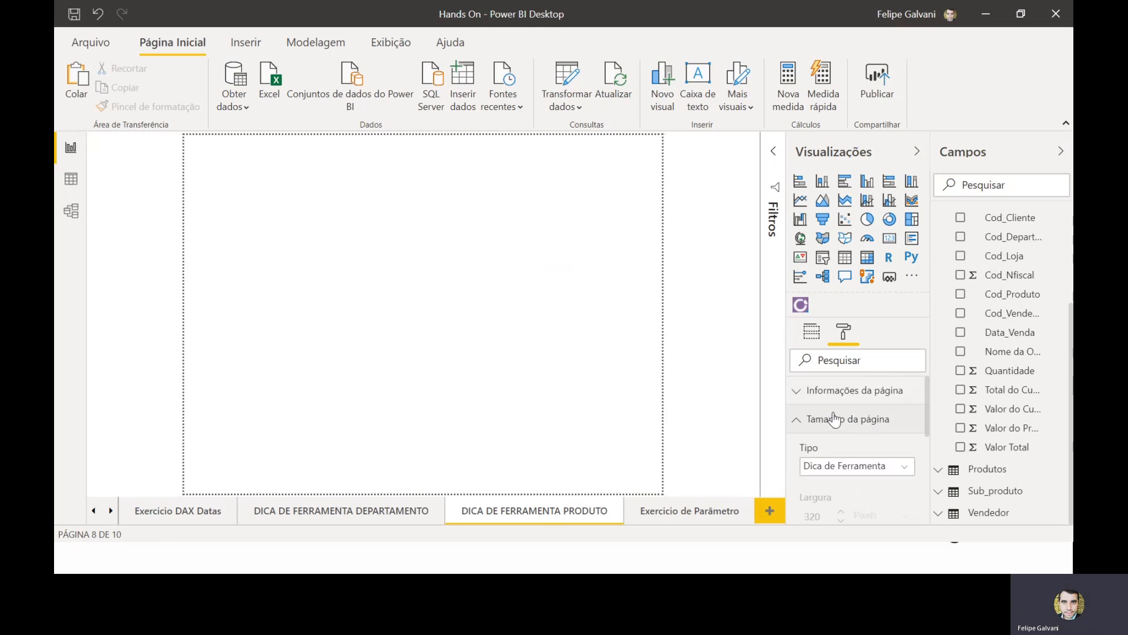
click(830, 419)
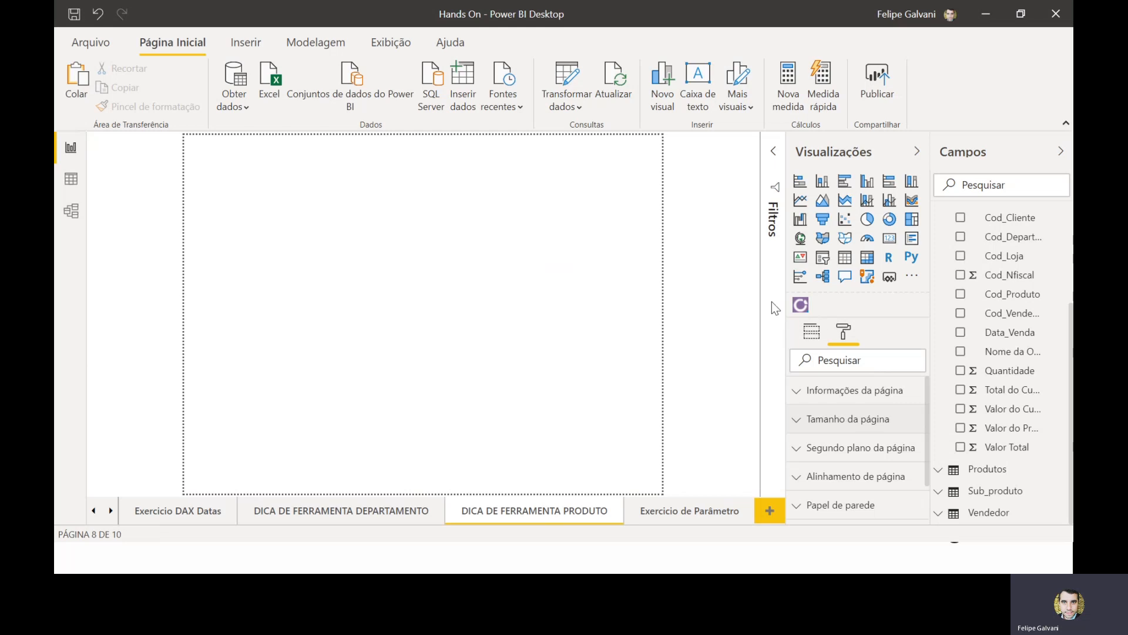
- Add a ZoomCharts donut visual, enlarge it to fill the DICA DE FERRAMENTA PRODUTO page and assign Quantidade as its values
click(801, 305)
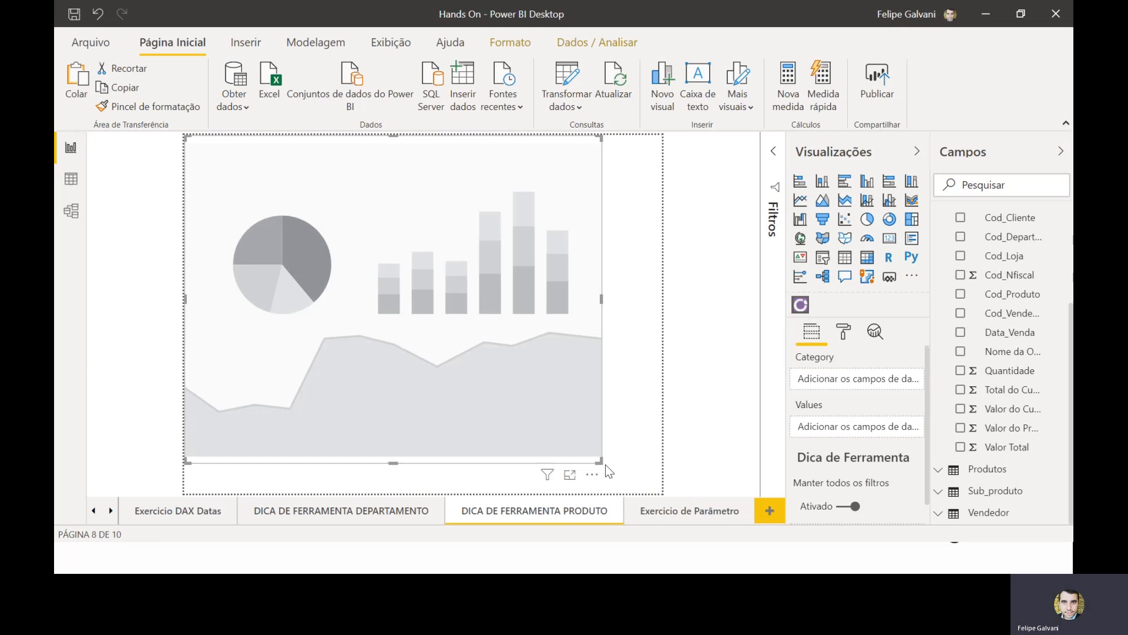
drag(604, 467, 697, 517)
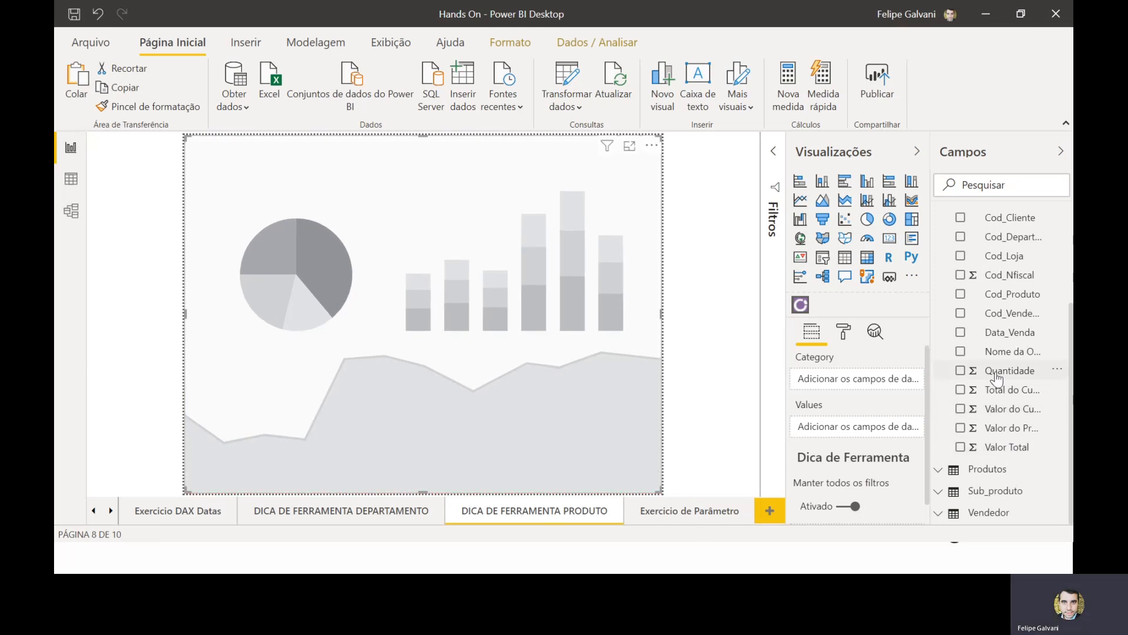
drag(998, 376, 869, 428)
- Set Nome_Prod from the Produtos table as the donut chart's category and turn off the chart's title
click(979, 470)
scroll(993, 458, down, 1)
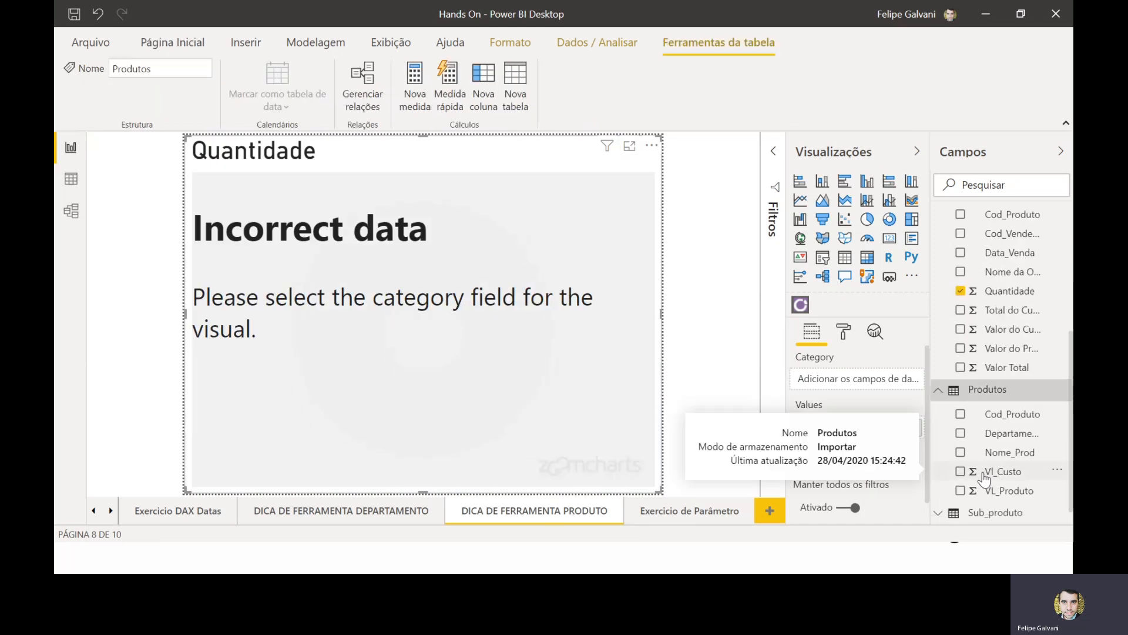
drag(1010, 460, 861, 383)
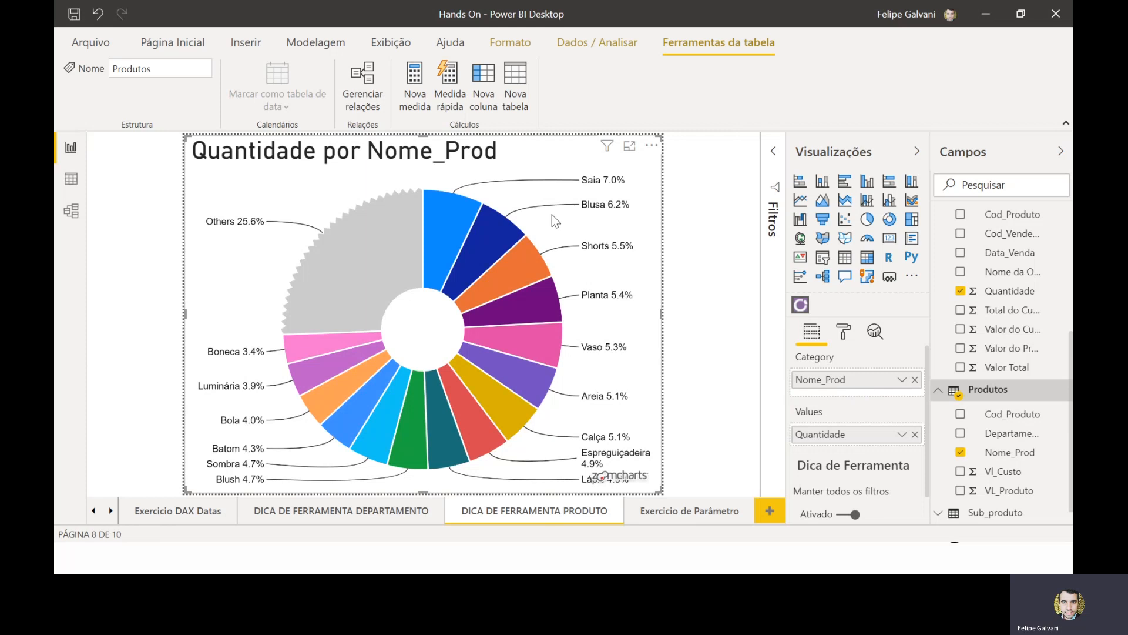
click(844, 330)
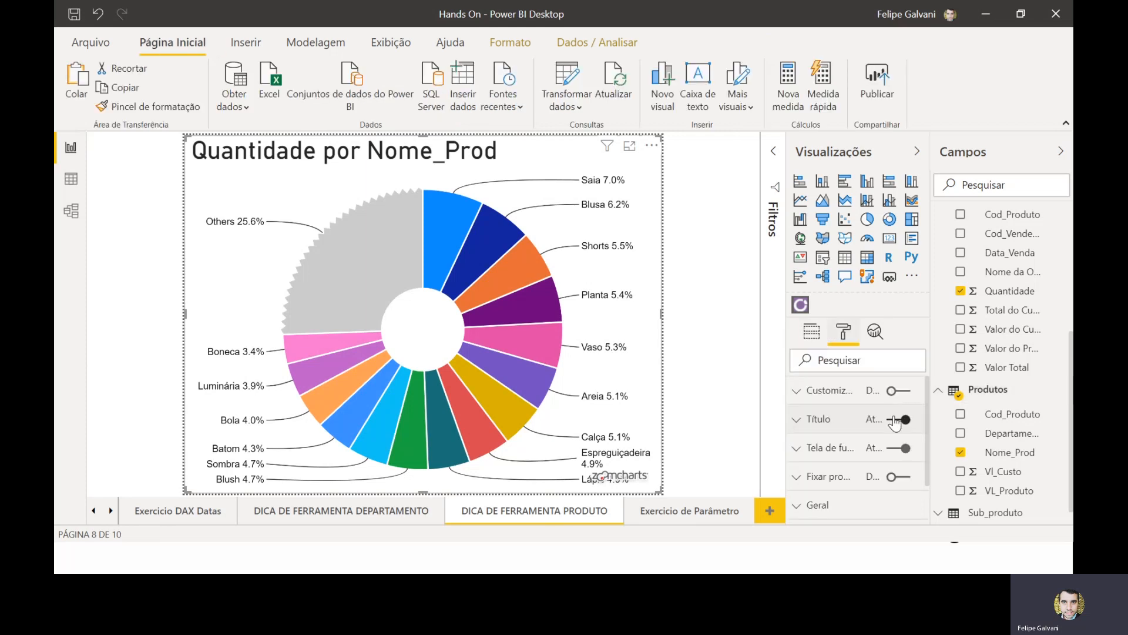
click(895, 421)
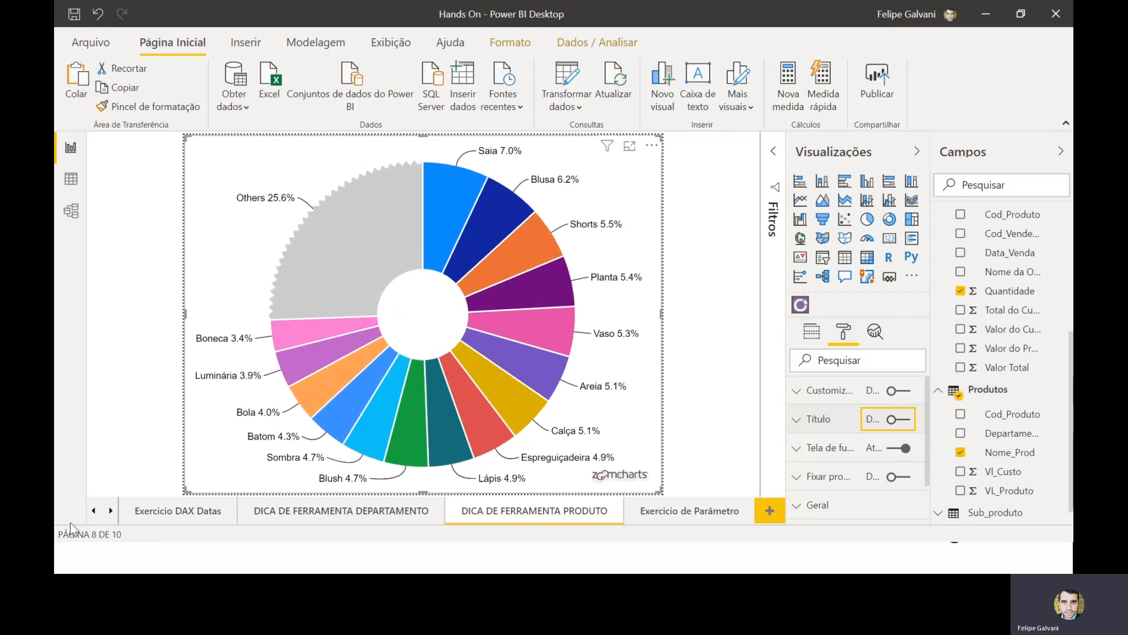
- On the Exercicios de Calendario page, set the tooltip page of the Quantidade por Departamento chart to DICA DE FERRAMENTA PRODUTO
click(93, 511)
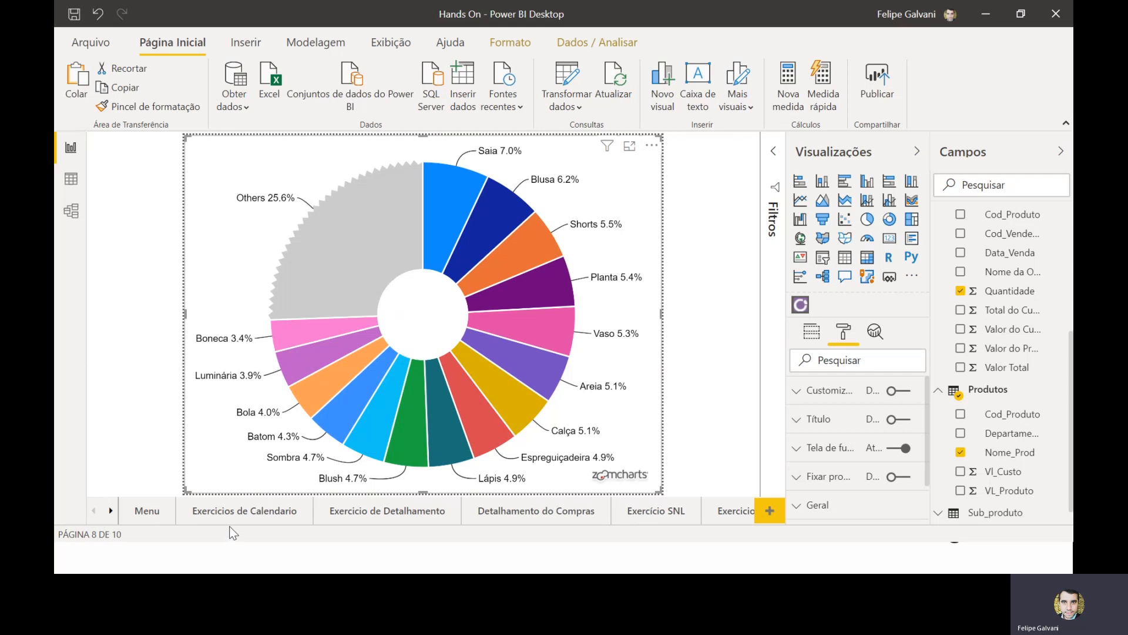
click(235, 515)
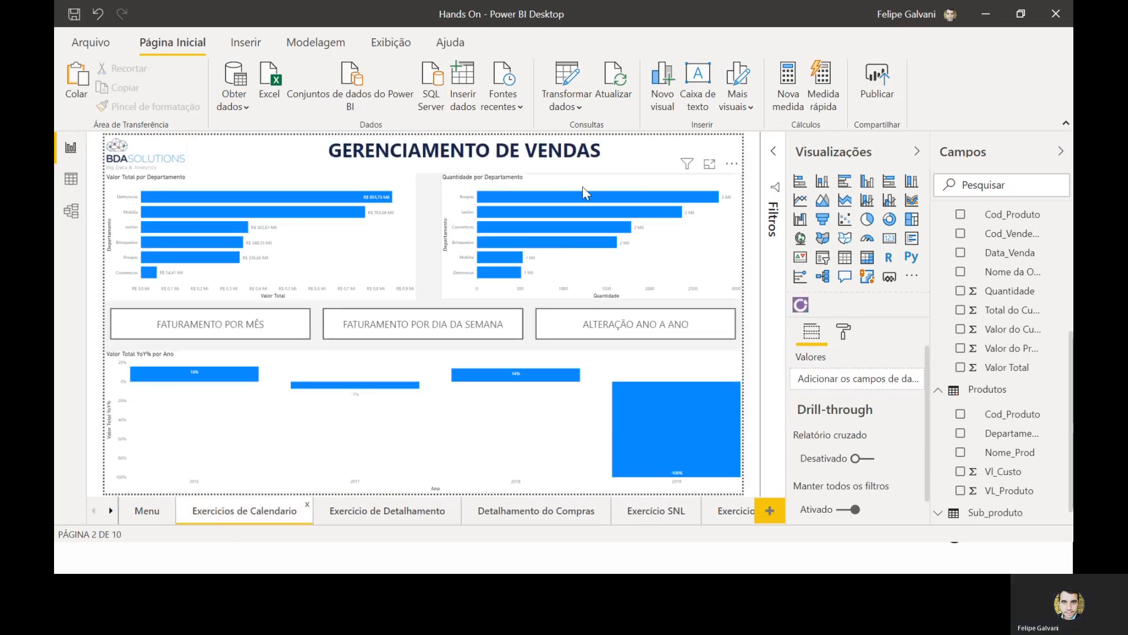
click(599, 191)
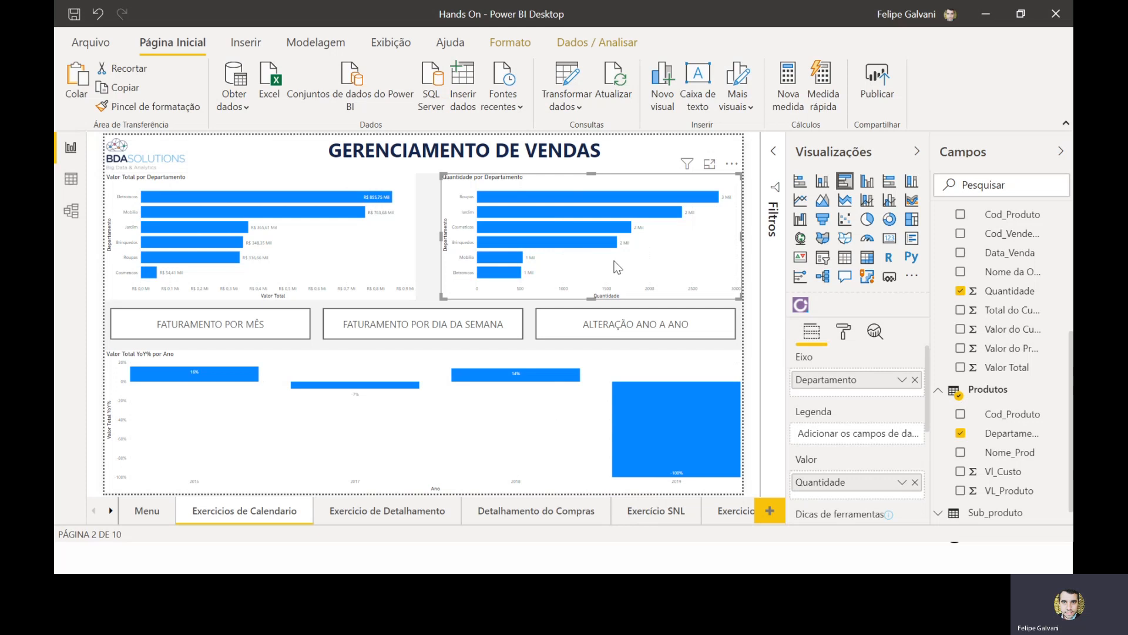
click(844, 332)
scroll(855, 450, down, 3)
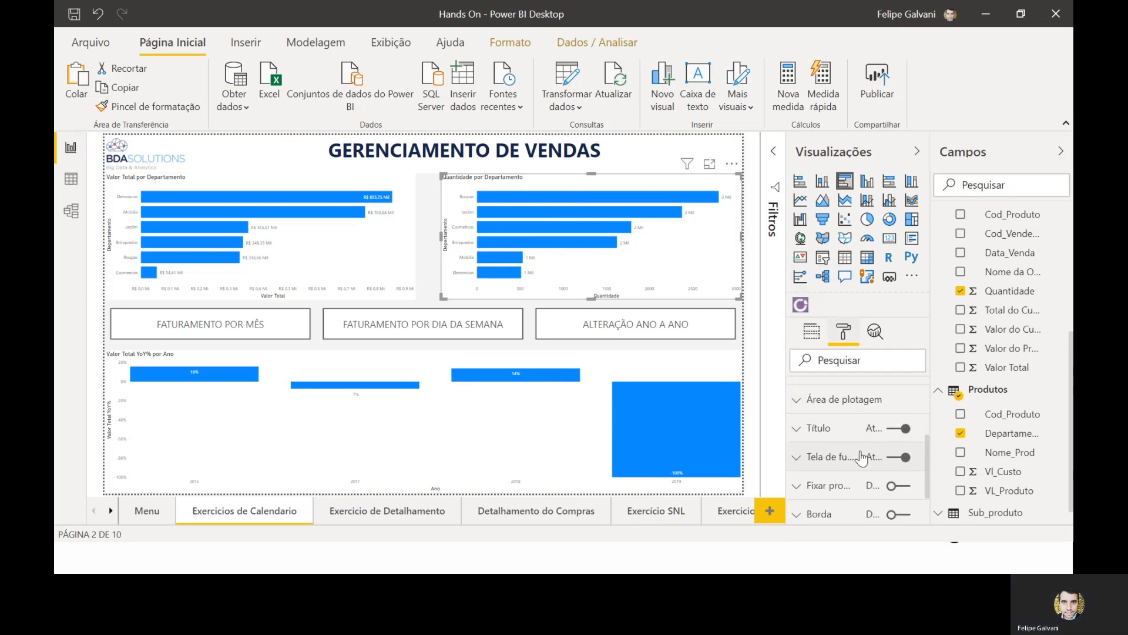
scroll(858, 458, down, 1)
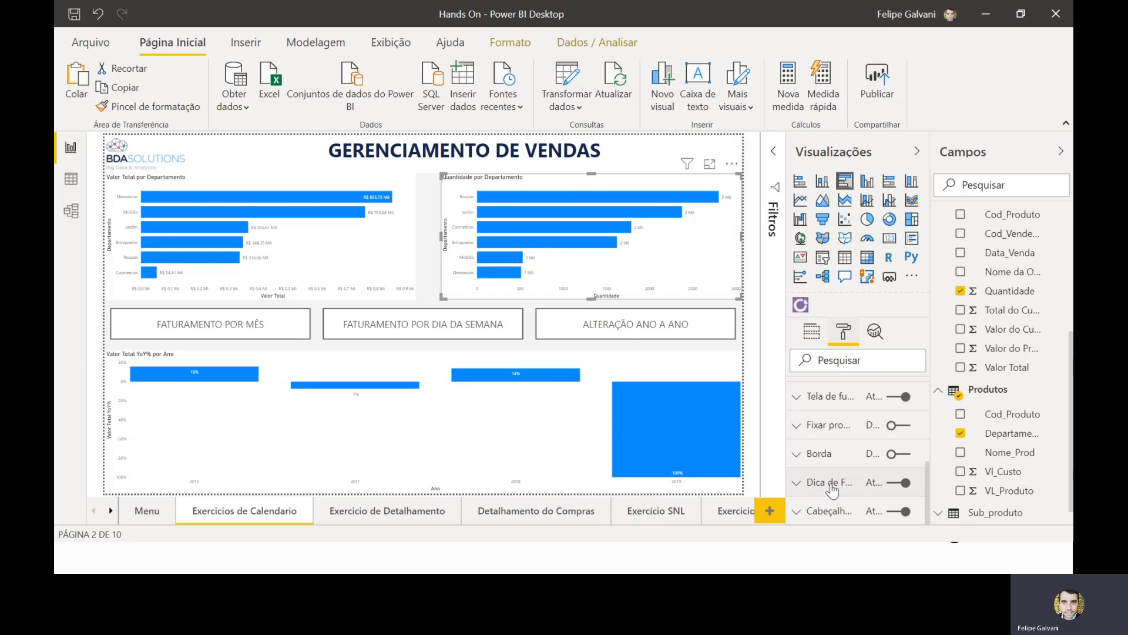
click(830, 483)
scroll(831, 439, down, 3)
scroll(829, 446, up, 1)
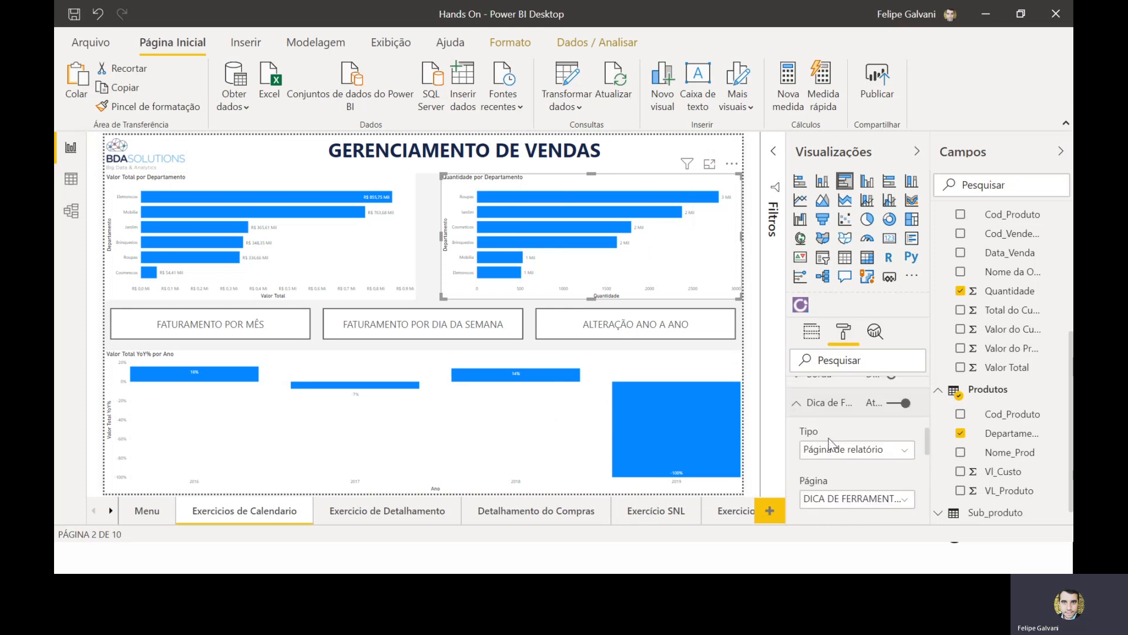
scroll(862, 451, down, 2)
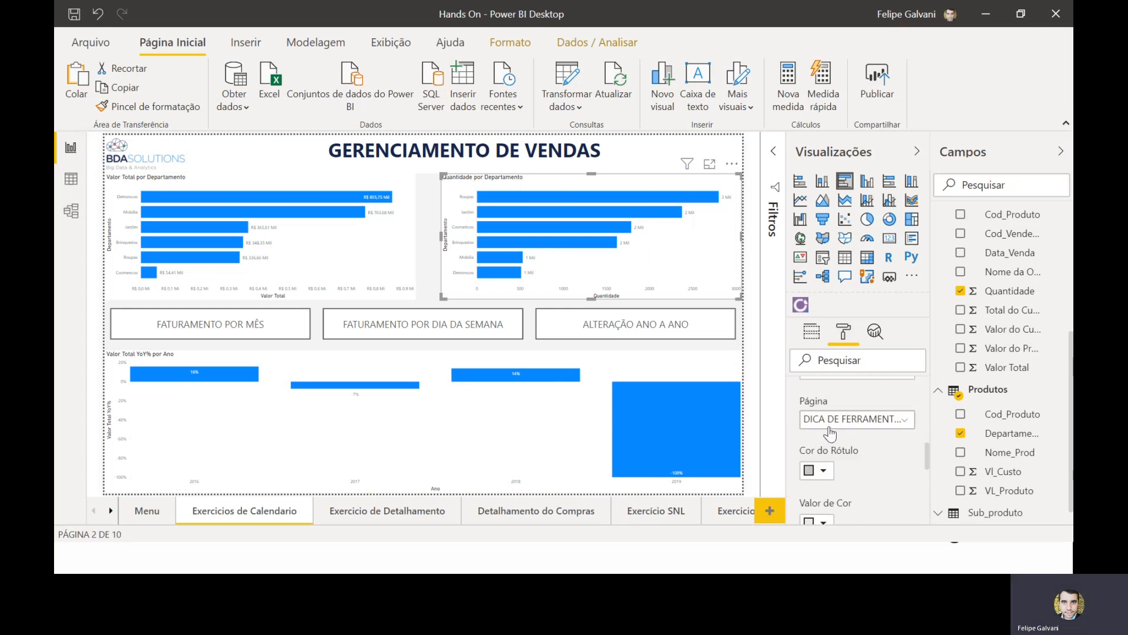
click(856, 424)
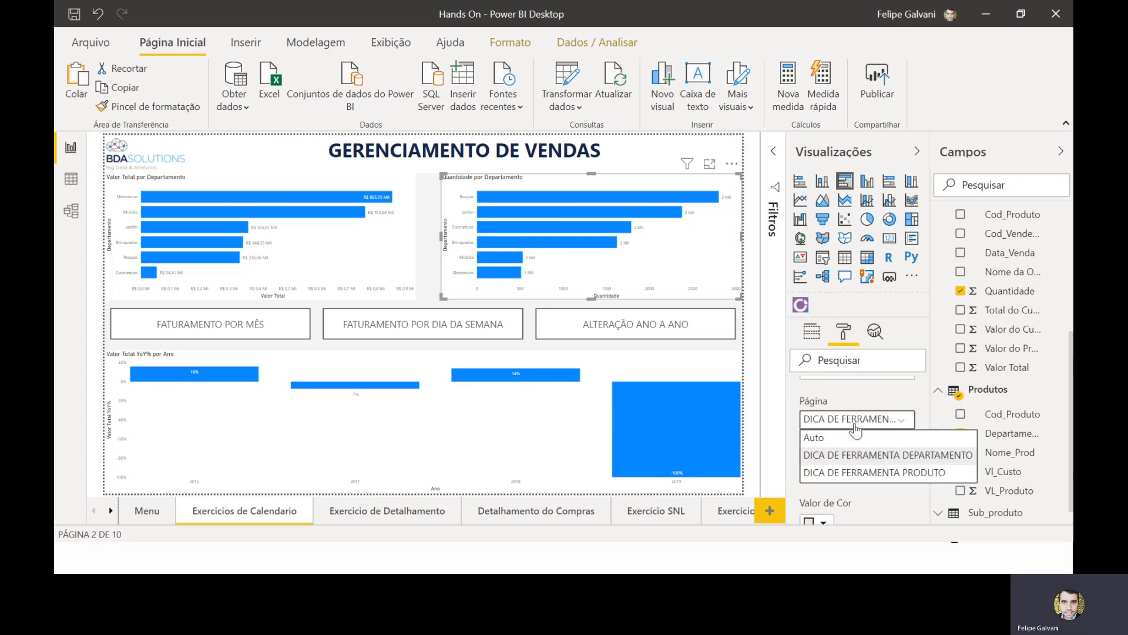
click(877, 473)
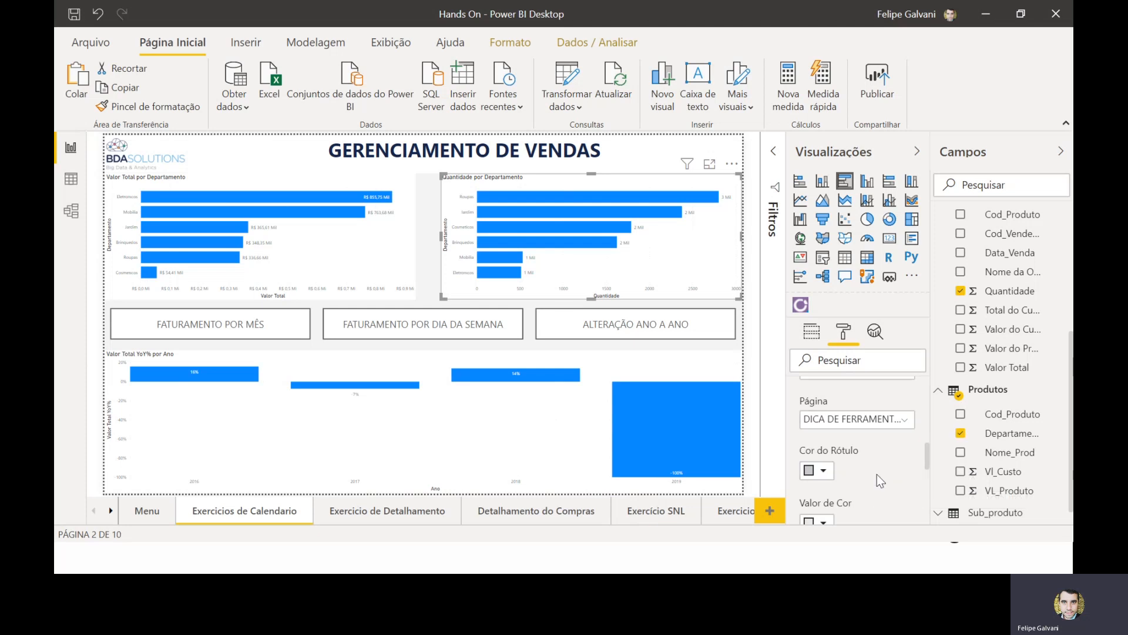
- Deselect the quantity chart and check the custom tooltip on several of its department bars
click(426, 252)
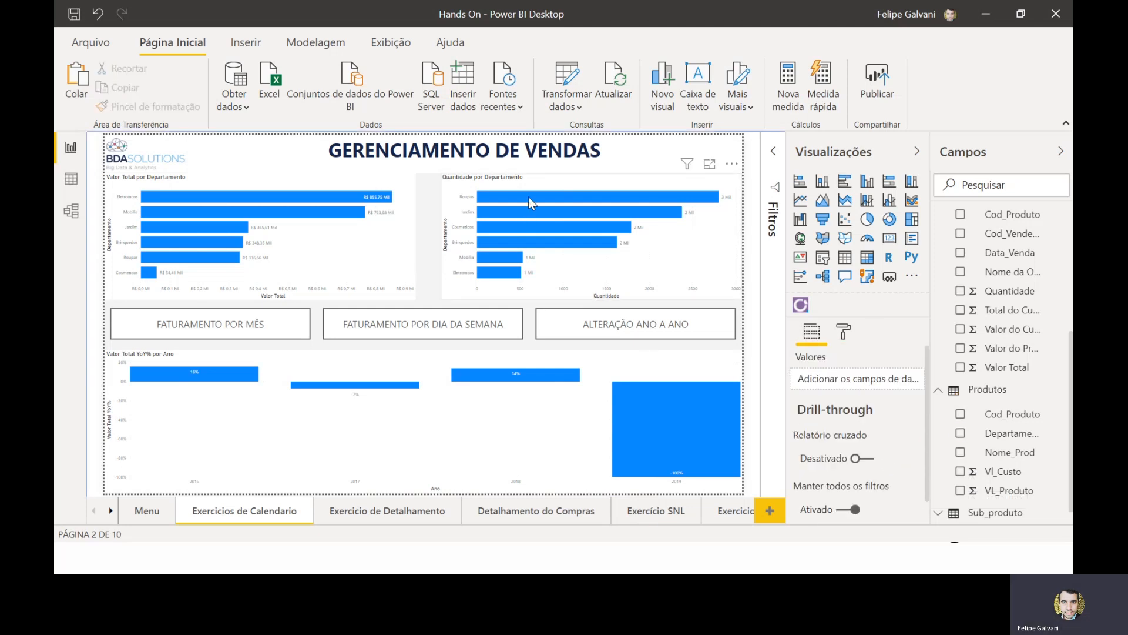
mouse_move(528, 197)
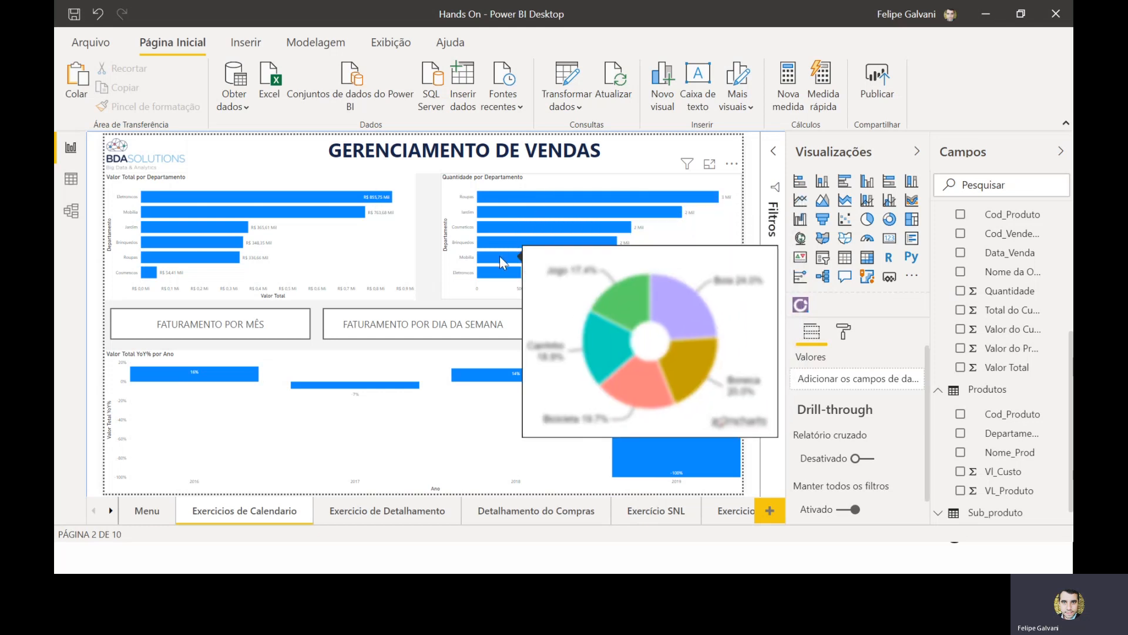
mouse_move(497, 274)
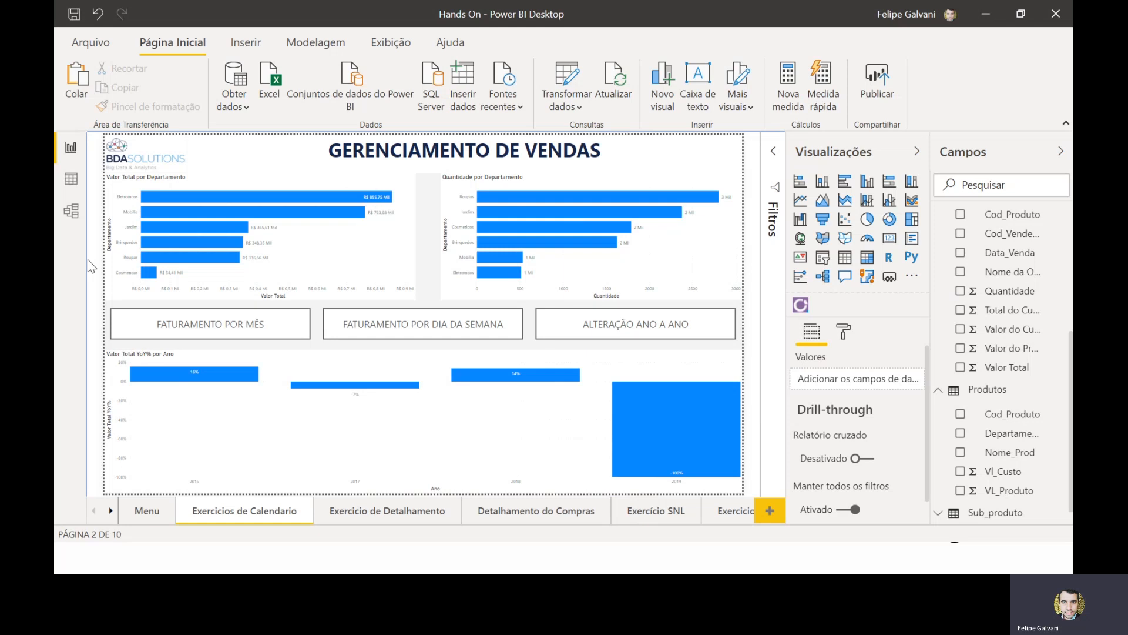
- Test the FATURAMENTO POR MÊS, FATURAMENTO POR DIA DA SEMANA and ALTERAÇÃO ANO A ANO bookmark buttons in turn
ctrl+click(205, 323)
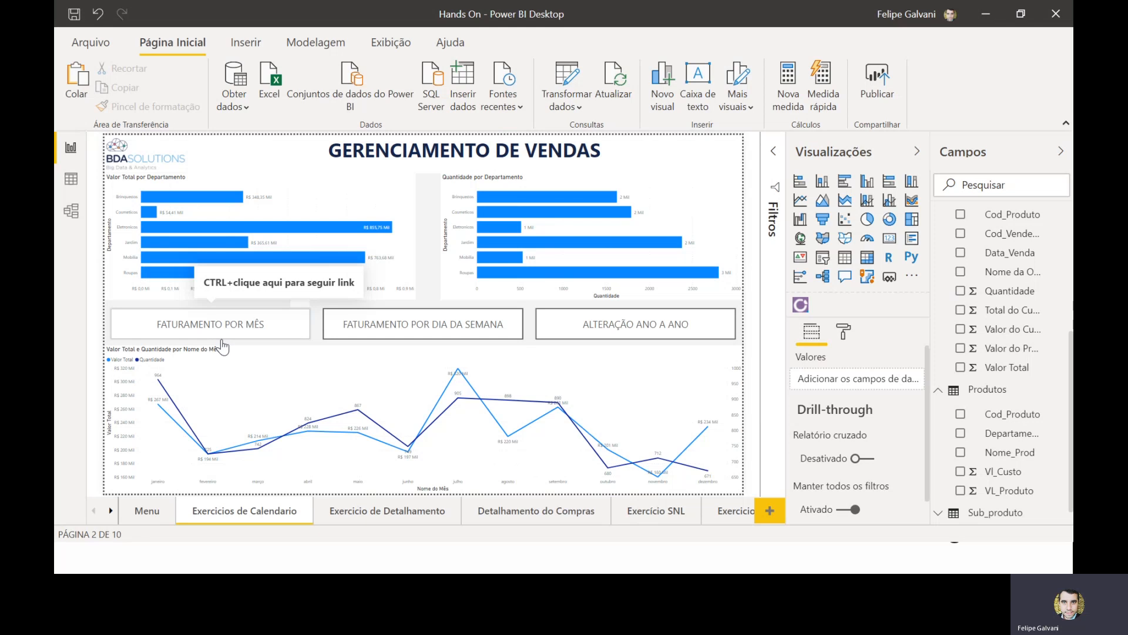
ctrl+click(373, 333)
ctrl+click(575, 336)
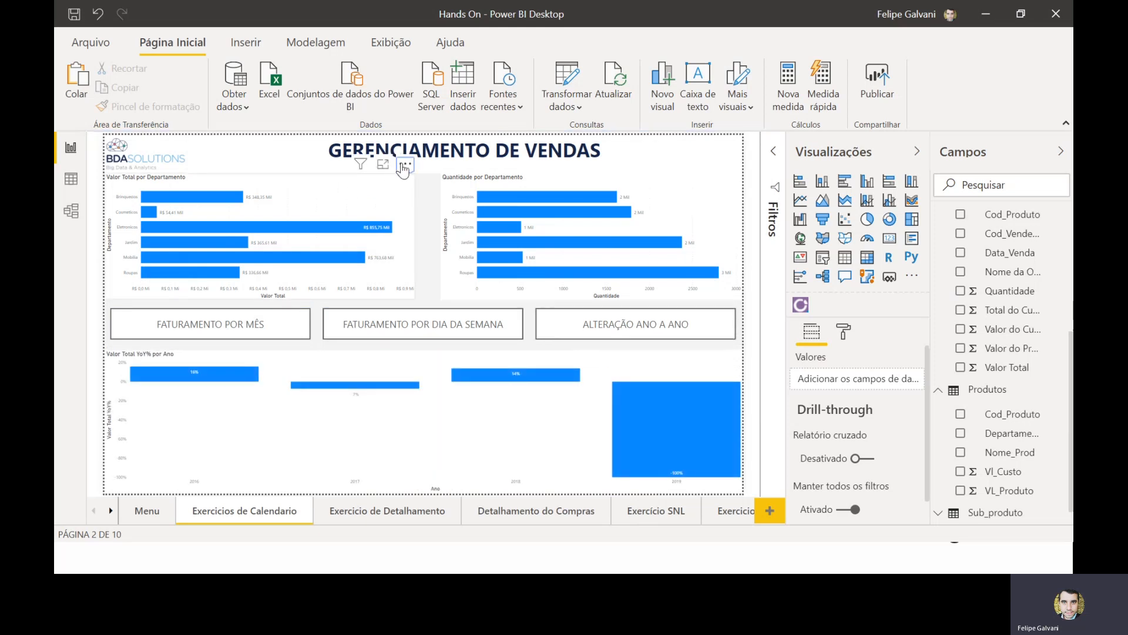
- Sort the Valor Total por Departamento chart by Valor Total and check the tooltip on its first bar
click(408, 165)
mouse_move(537, 300)
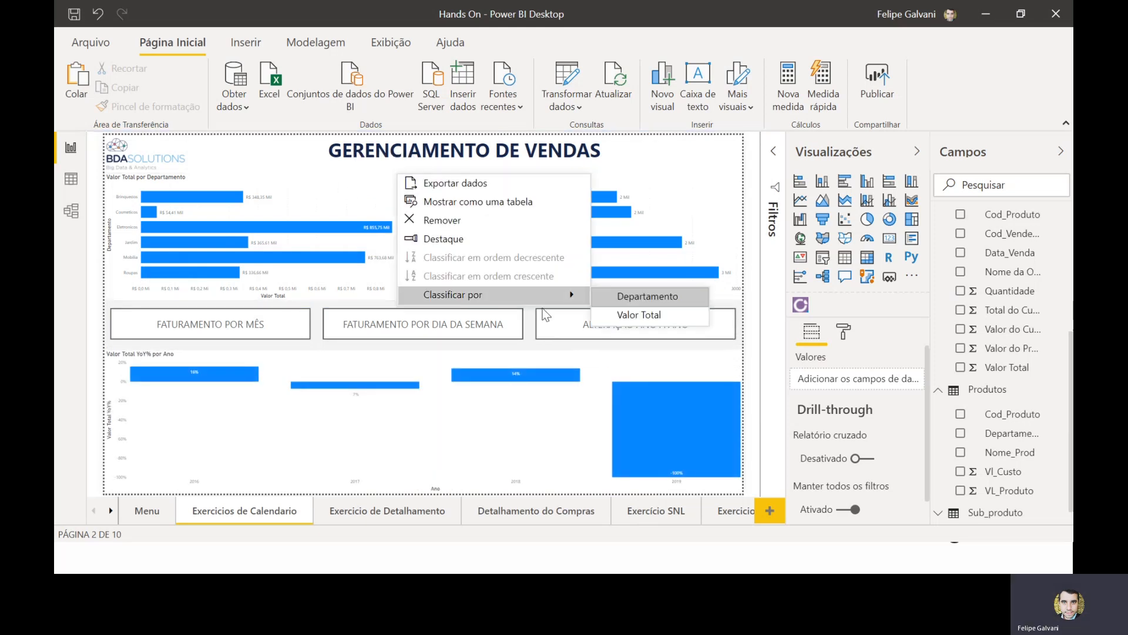
click(632, 315)
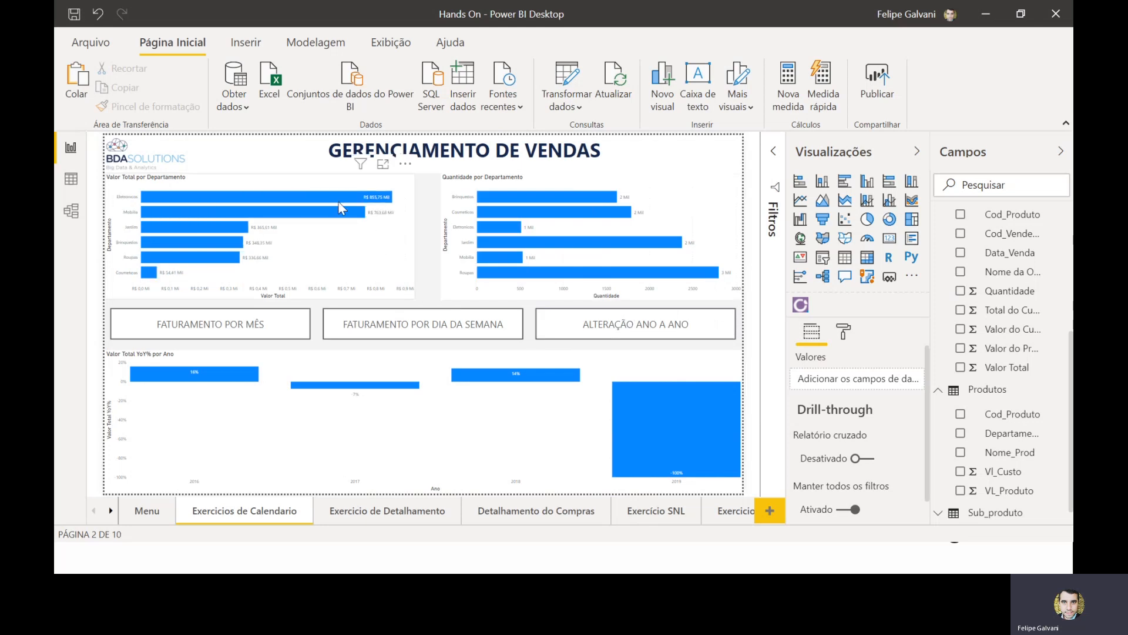
mouse_move(332, 197)
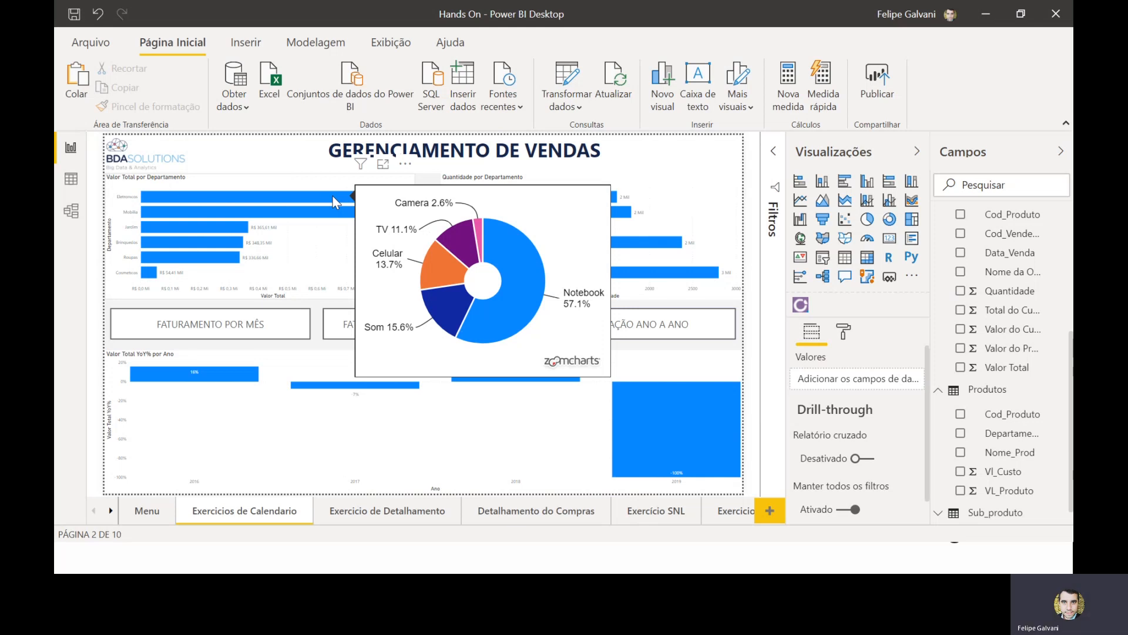
- Minimize the report window to switch to Microsoft Teams and stop the meeting recording
click(994, 8)
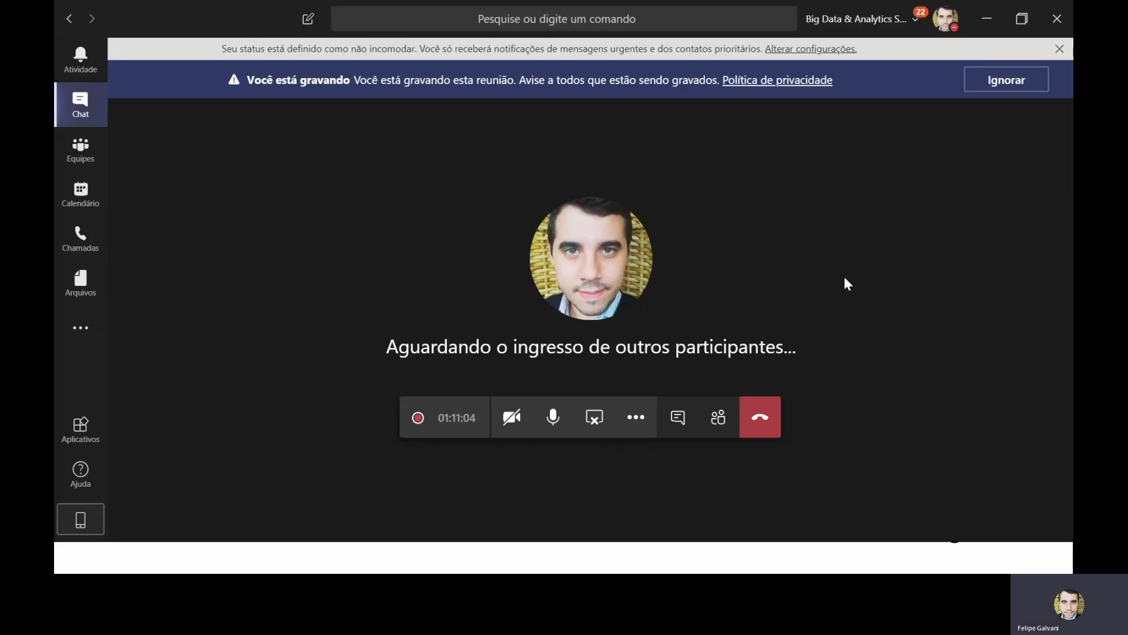
click(631, 430)
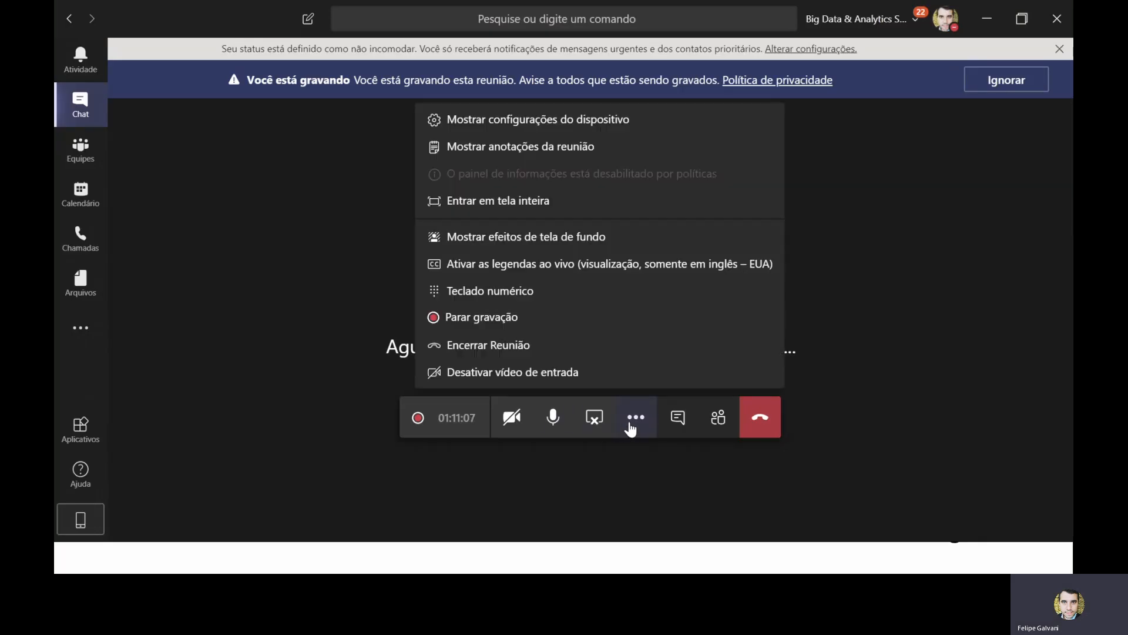
click(504, 320)
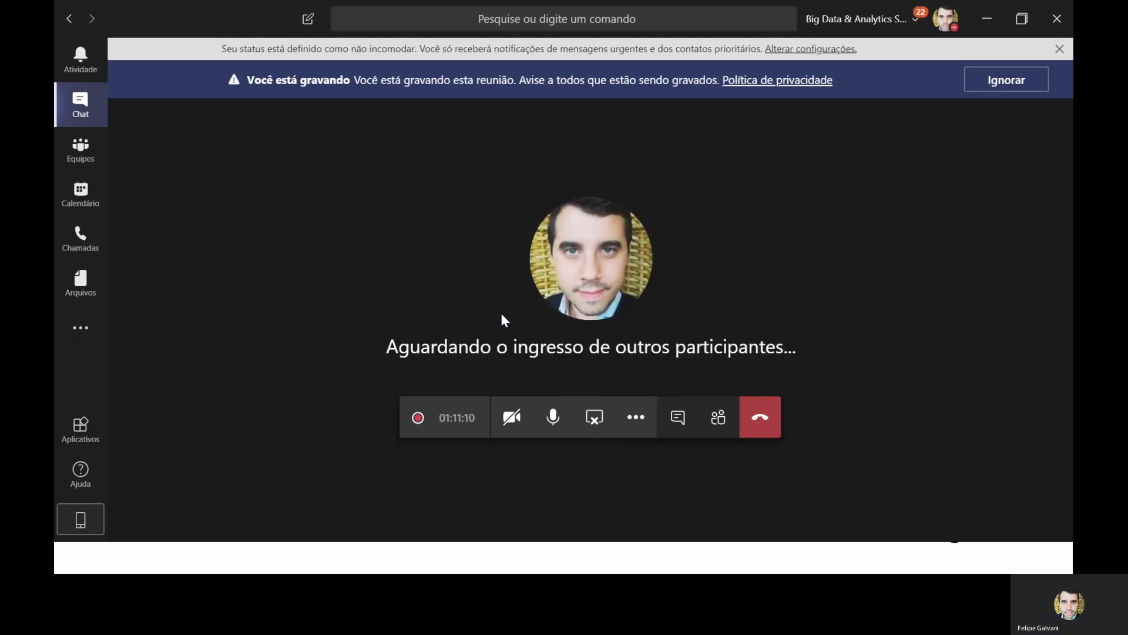